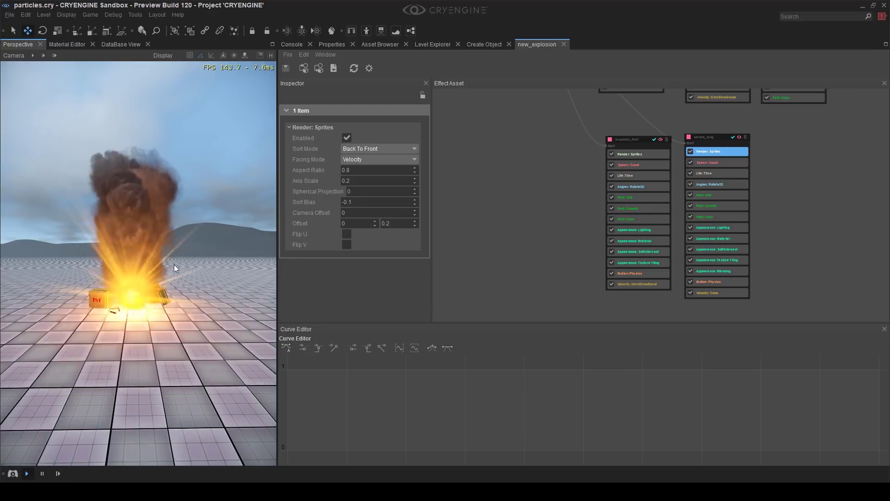
Duplicate the exposion_sparks component and place the copy below the other components in the effect graph
middle_click_drag(777, 182, 765, 302)
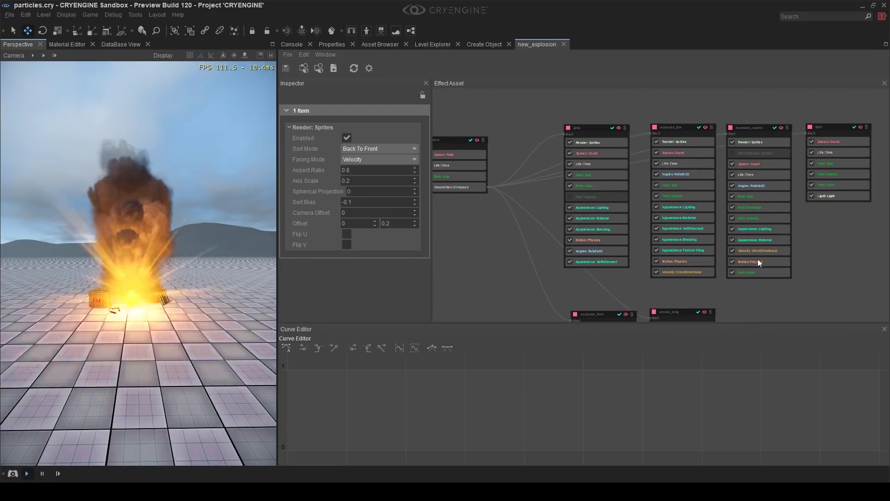
scroll(801, 124, "up", 3)
left_click(716, 134)
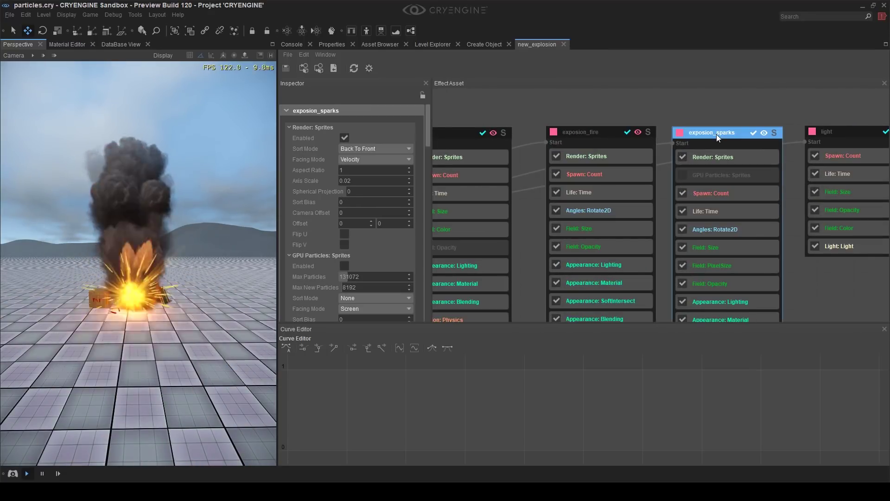
scroll(717, 135, "down", 5)
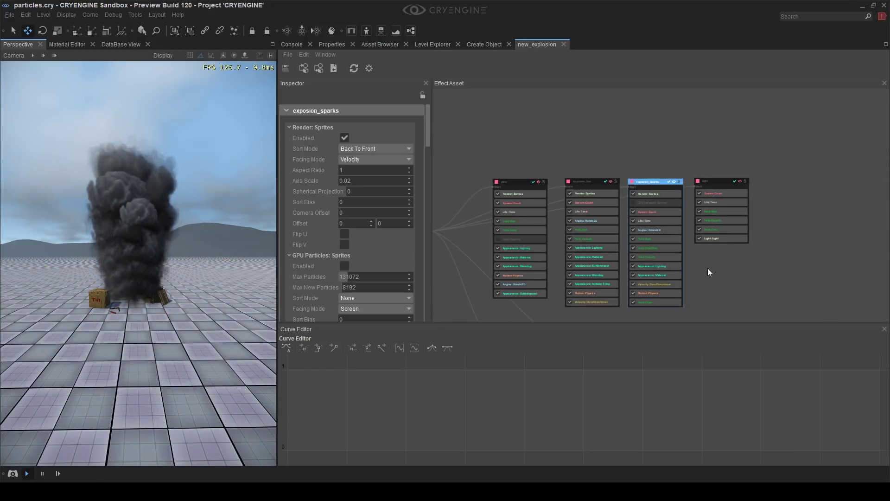
scroll(723, 195, "down", 4)
scroll(676, 228, "up", 5)
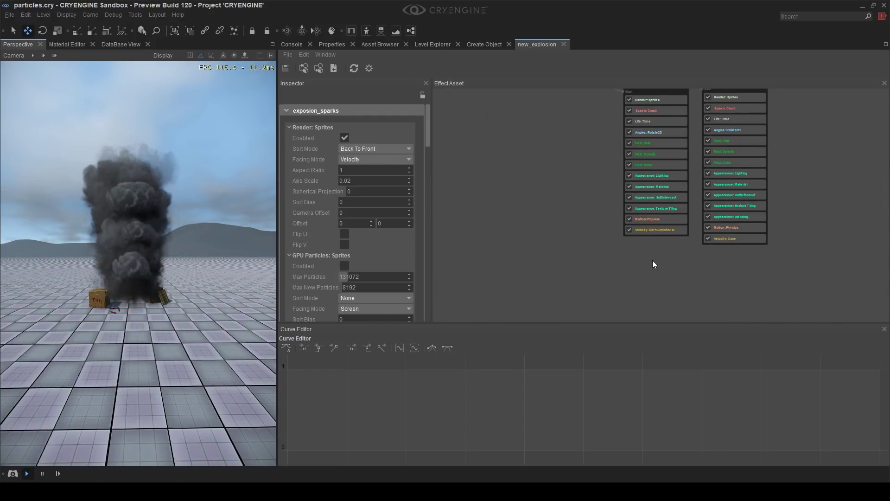
key("ctrl+v")
scroll(633, 261, "down", 4)
scroll(633, 243, "up", 5)
left_click_drag(640, 203, 642, 301)
Connect the parent component's SecondGen: OnSpawn output to the Start input of the copied exposion_sparks1 component
scroll(585, 238, "down", 5)
left_click(553, 211)
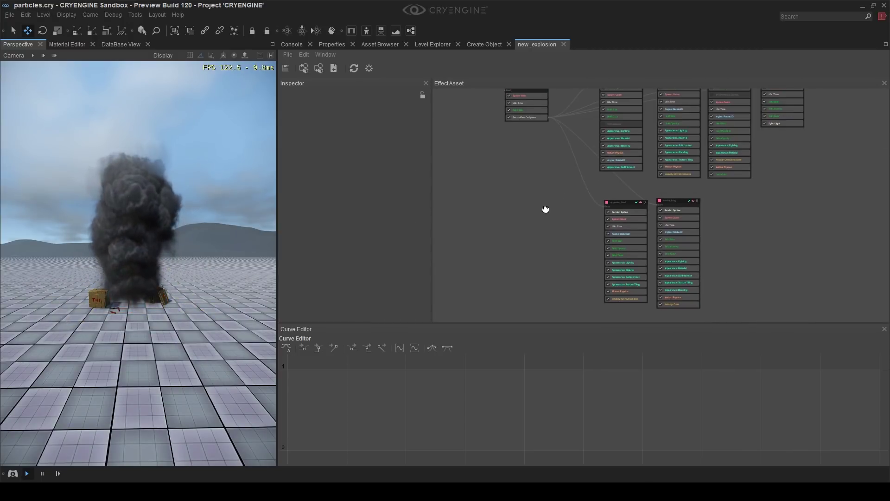
left_click_drag(554, 115, 597, 273)
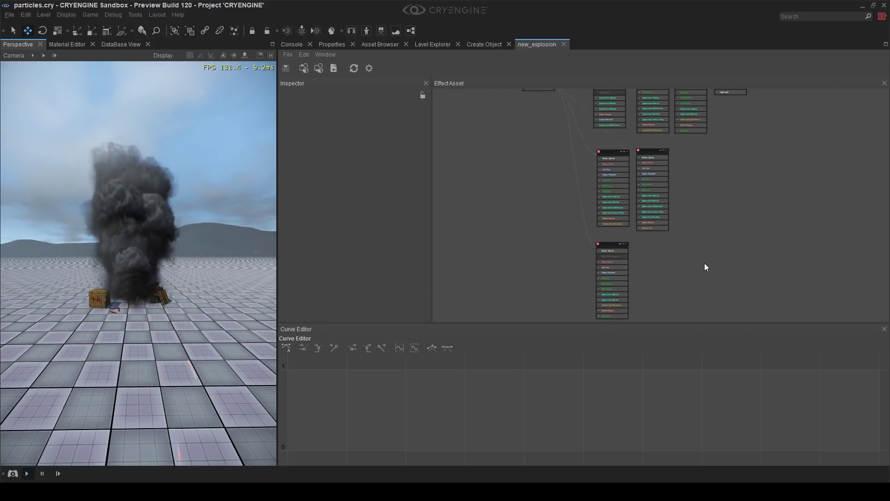
Set the Spawn: Count amount of exposion_sparks1 first to 15 and finally to 20
scroll(639, 280, "up", 5)
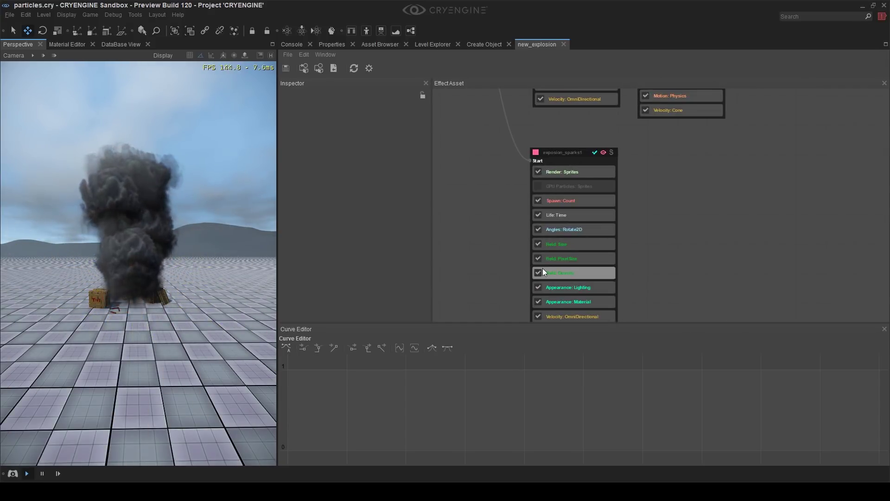
scroll(522, 237, "up", 3)
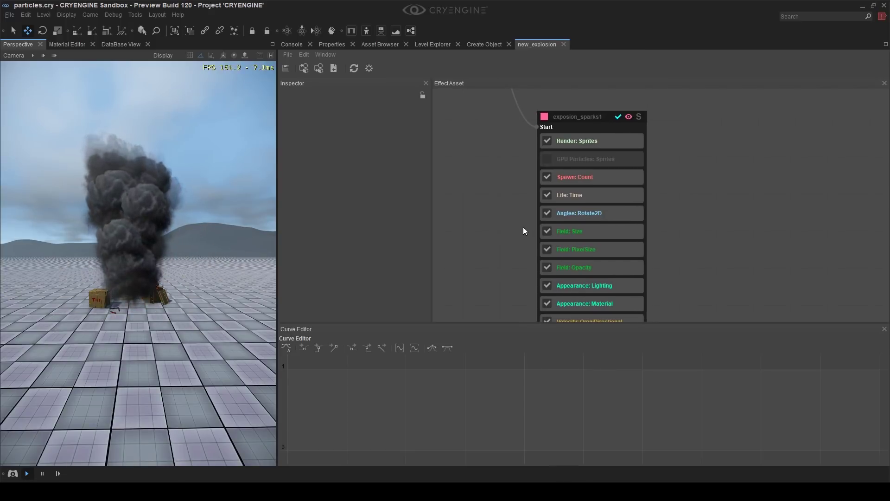
right_click_drag(698, 203, 721, 193)
left_click(619, 168)
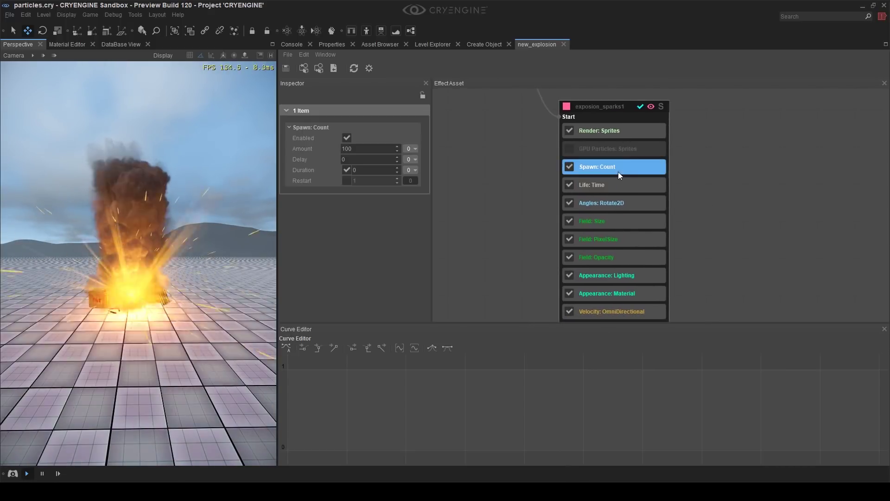
double_click(359, 148)
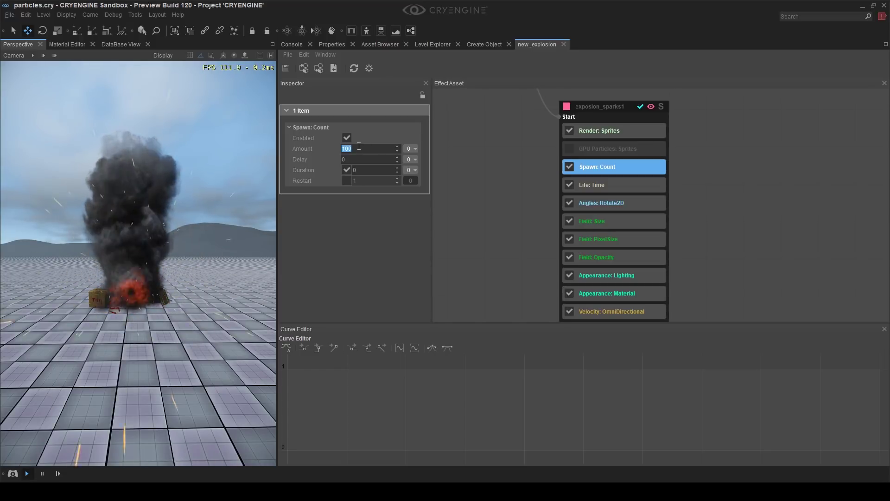
type("10")
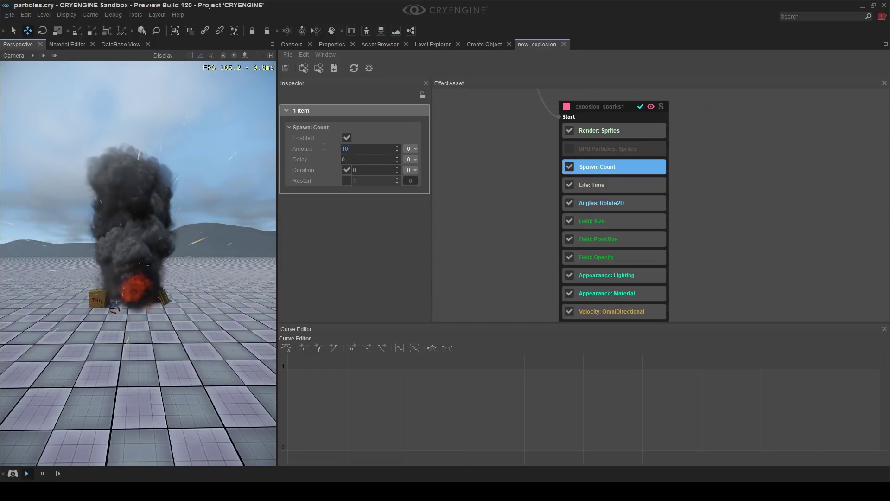
key("BackSpace")
type("5")
key("Return")
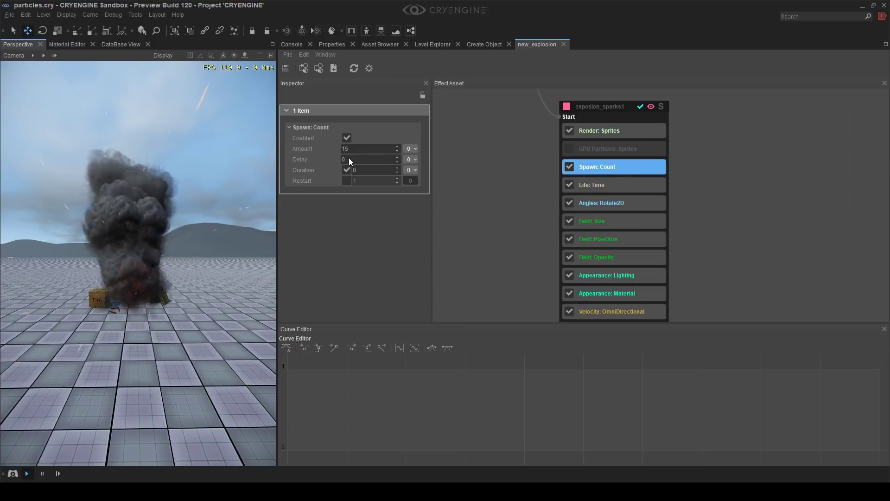
double_click(359, 149)
type("20")
left_click(717, 230)
Set the Field: Size value of exposion_sparks1 to 0.5 and view the explosion from closer up
scroll(694, 191, "down", 2)
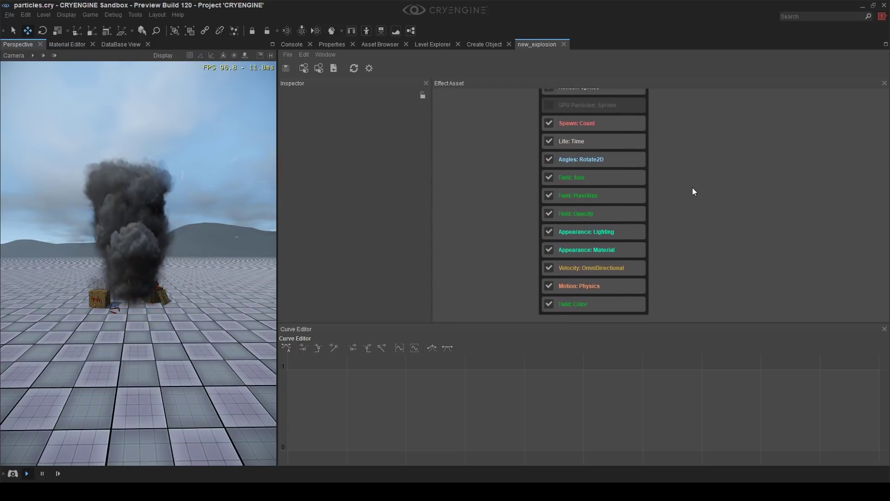
left_click(567, 175)
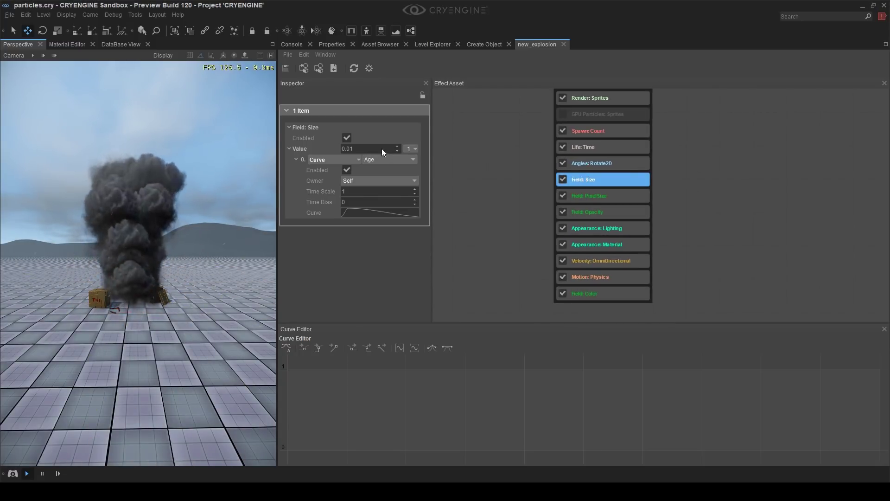
type("0.5")
key("Return")
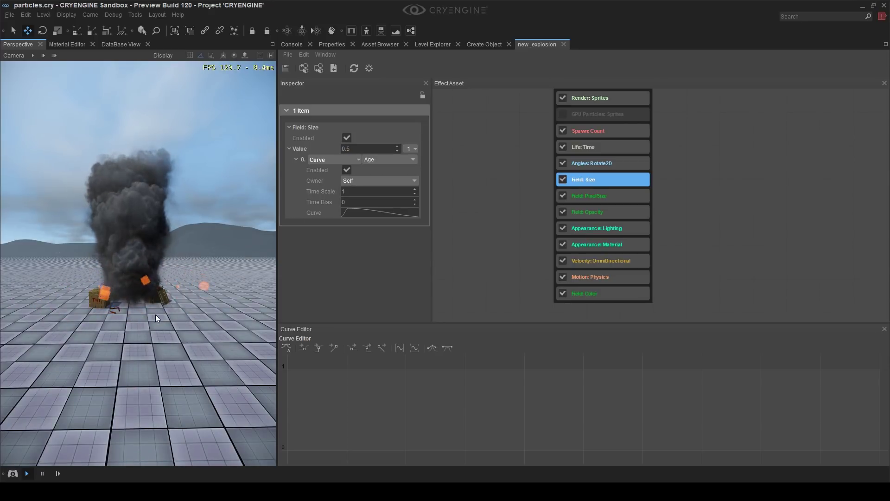
right_click_drag(156, 315, 166, 308)
key("w")
key("a")
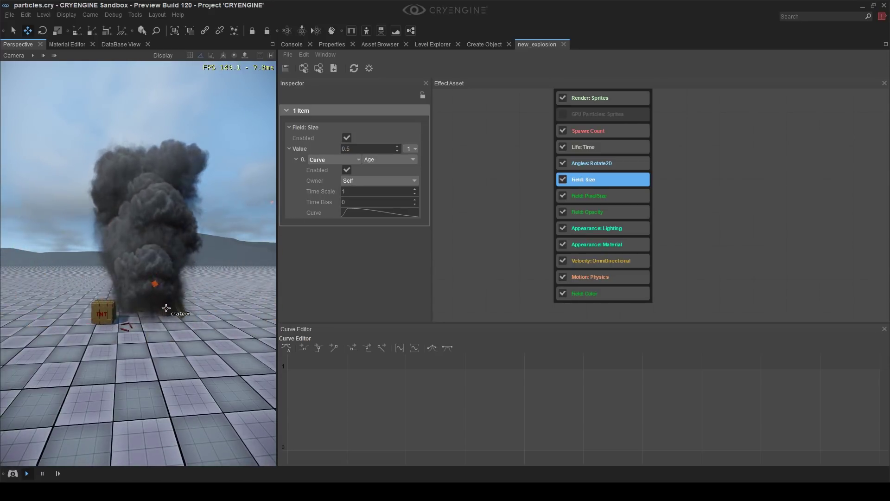
Review the Facing Mode options in the Render: Sprites feature of exposion_sparks1 and keep Velocity
middle_click_drag(721, 173, 722, 186)
left_click(602, 112)
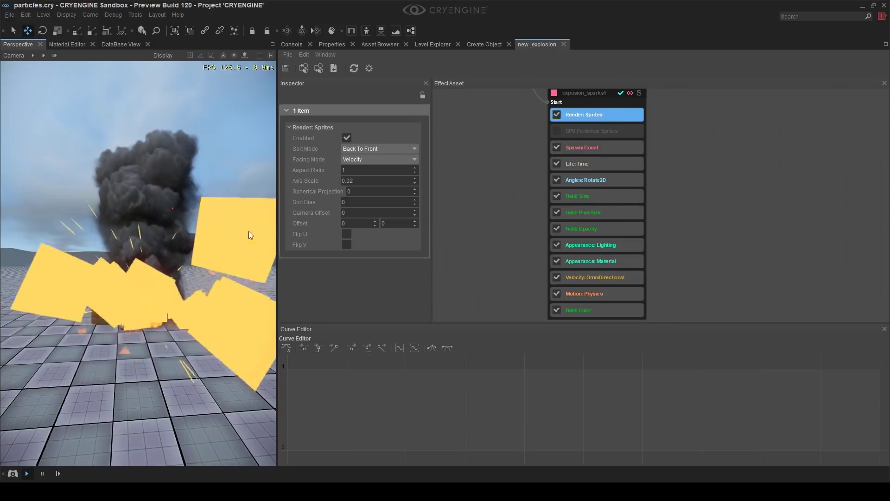
left_click(377, 158)
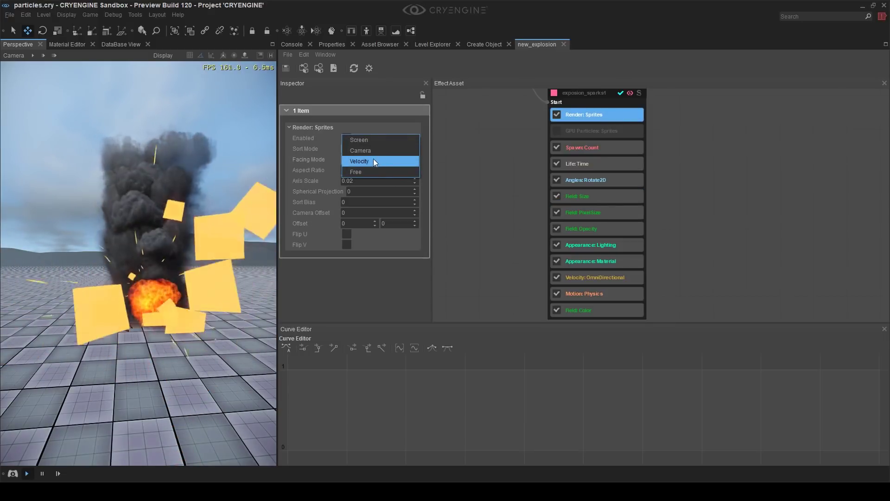
left_click(374, 161)
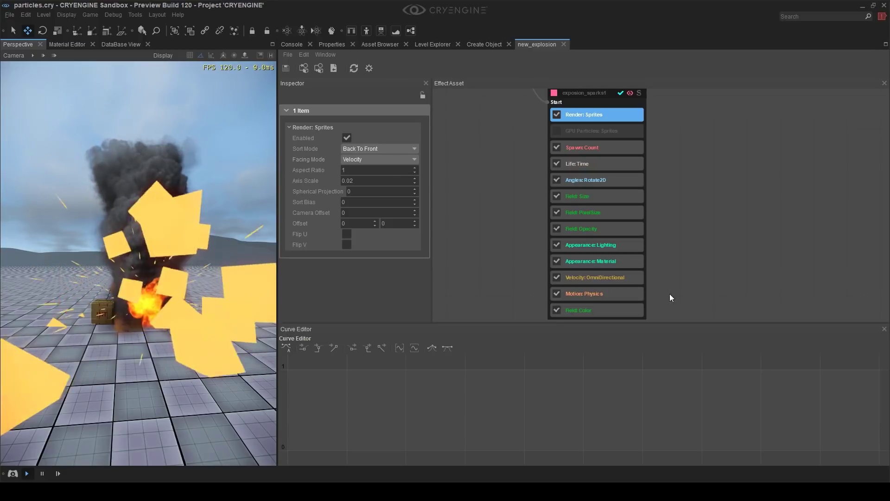
In the Motion: Physics feature of exposion_sparks1, try a turbulence speed of 0.2 and finally set it to 5
middle_click_drag(724, 286, 725, 254)
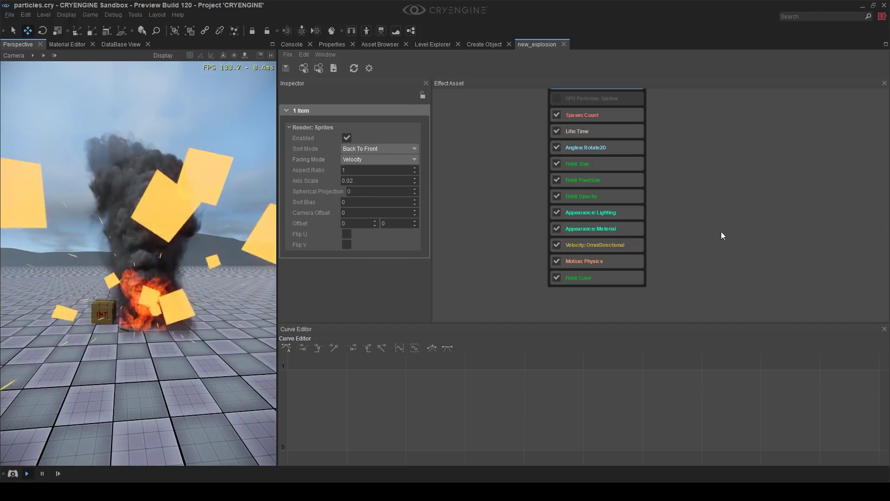
left_click(619, 260)
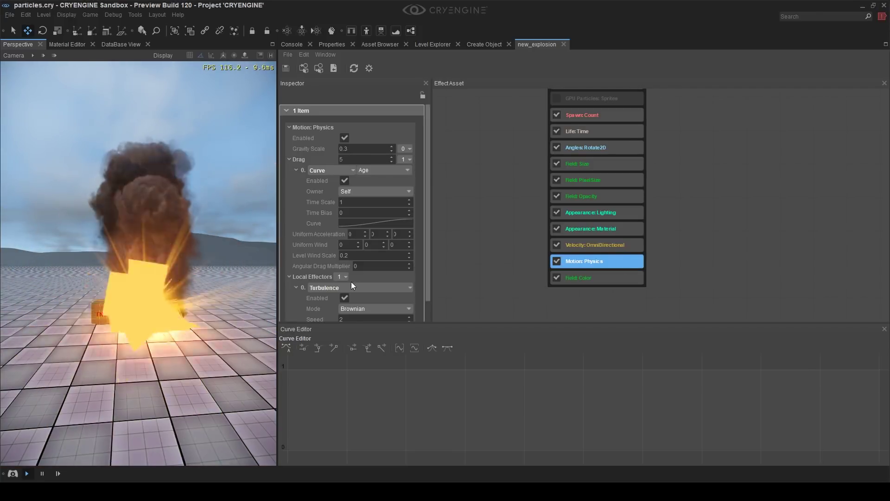
scroll(351, 282, "down", 1)
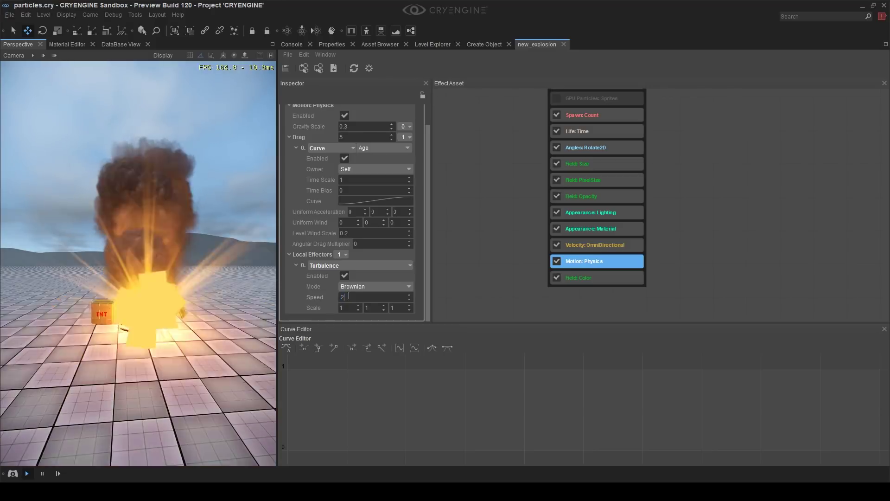
key("Return")
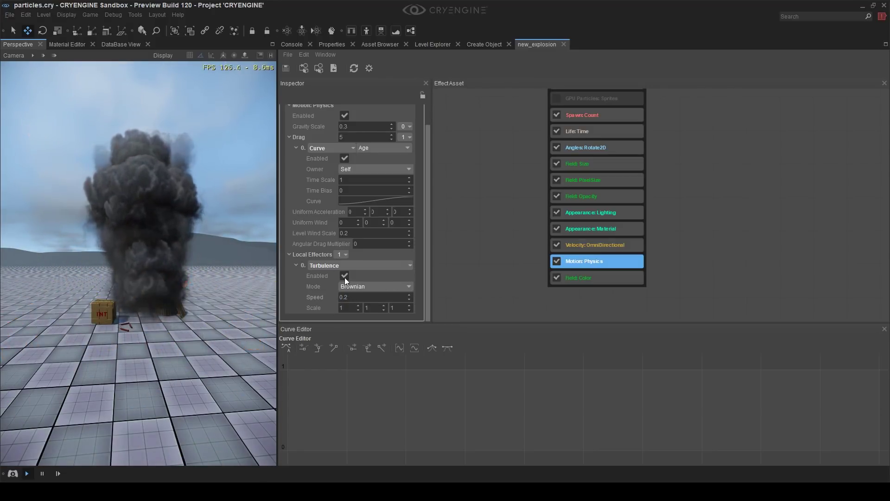
type("5")
key("Return")
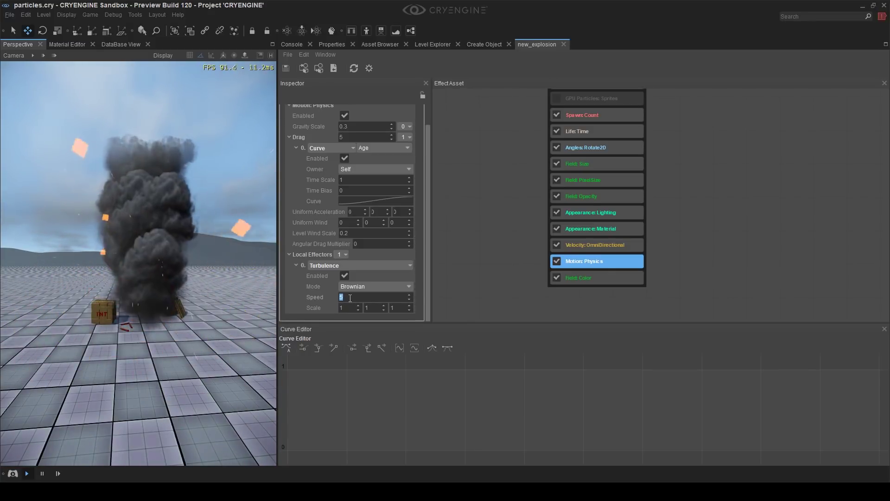
left_click(686, 273)
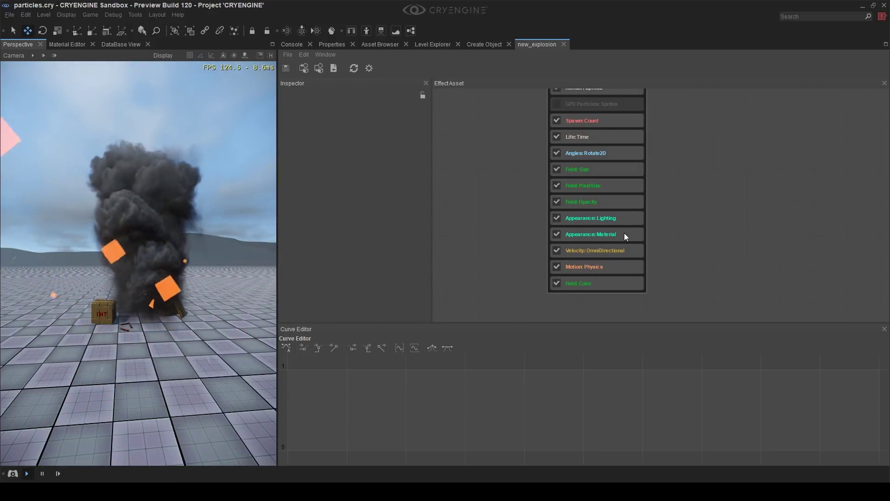
Assign the glow_tiled texture from the sprites glow folder to the Appearance: Material feature of exposion_sparks1
left_click(618, 235)
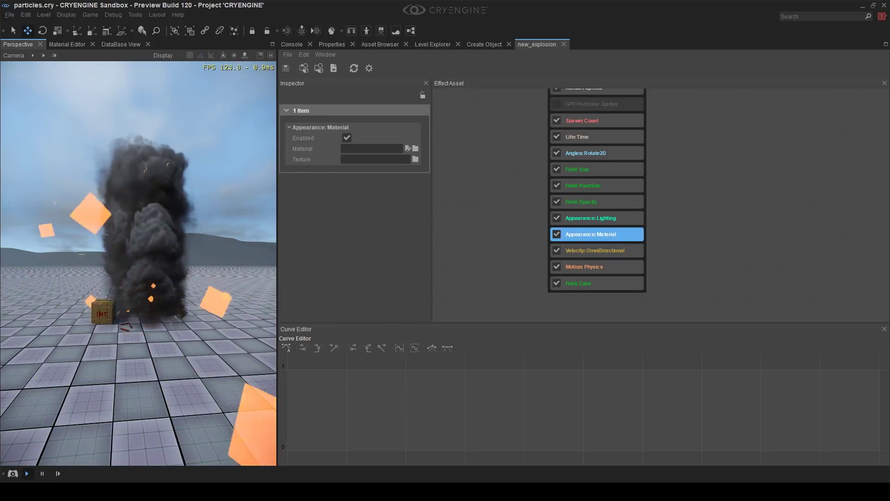
left_click(415, 159)
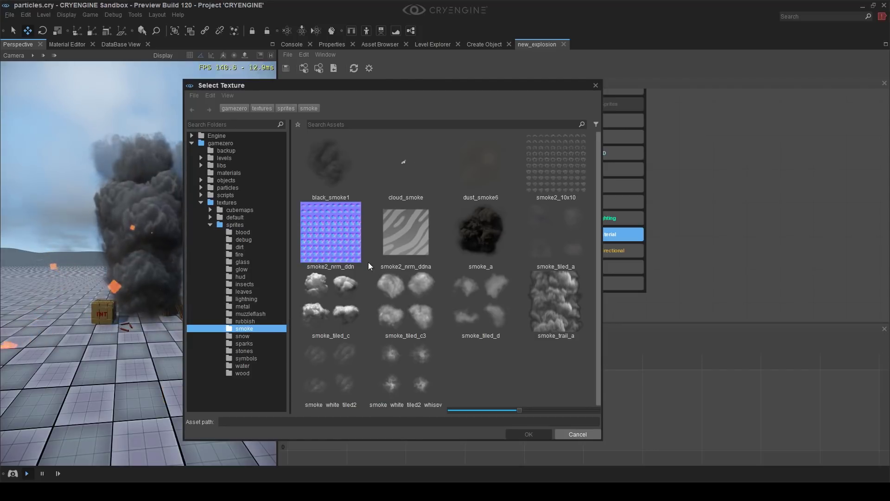
left_click(244, 269)
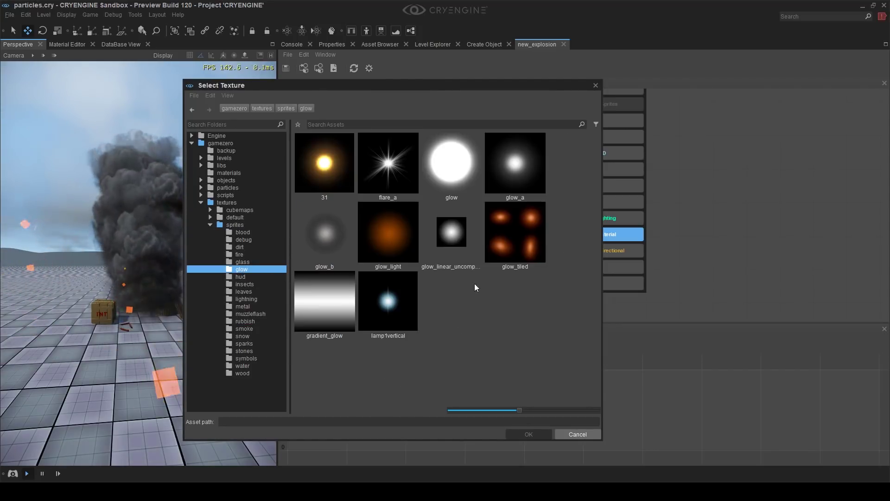
left_click(530, 227)
double_click(530, 227)
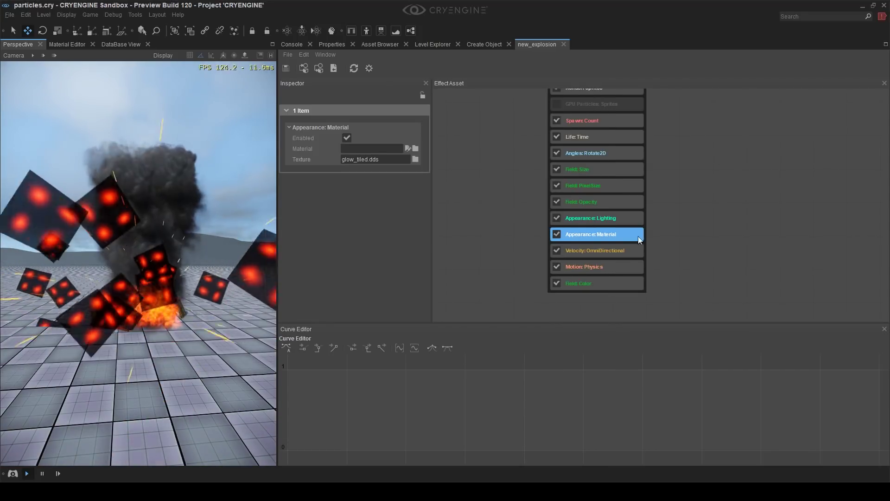
Add an Appearance: Texture Tiling feature to exposion_sparks1 and move it directly below Appearance: Material
middle_click_drag(667, 228, 652, 266)
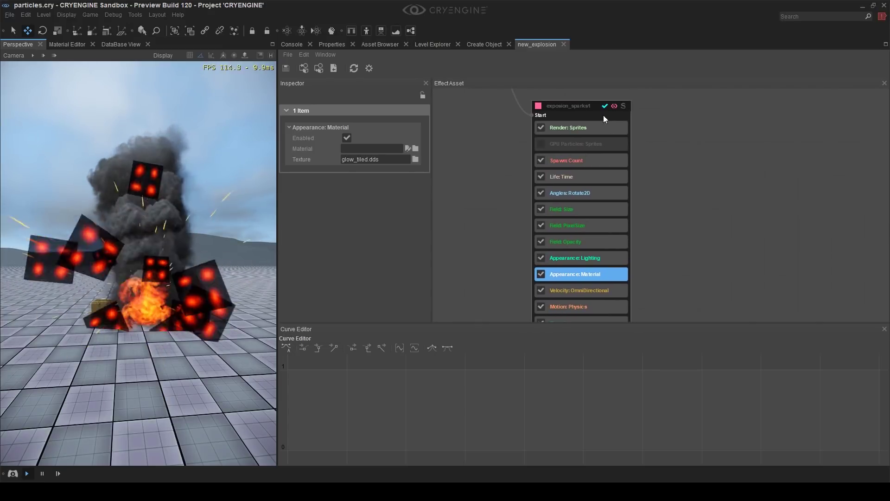
right_click(588, 108)
mouse_move(658, 158)
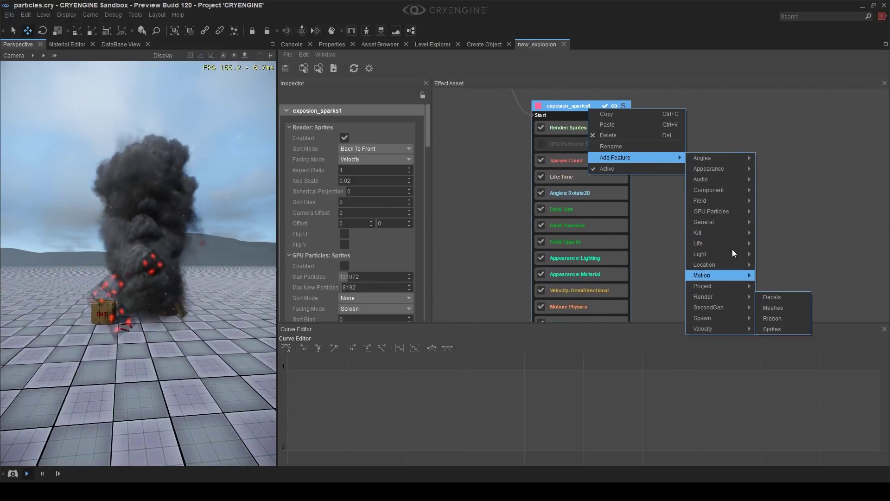
mouse_move(730, 168)
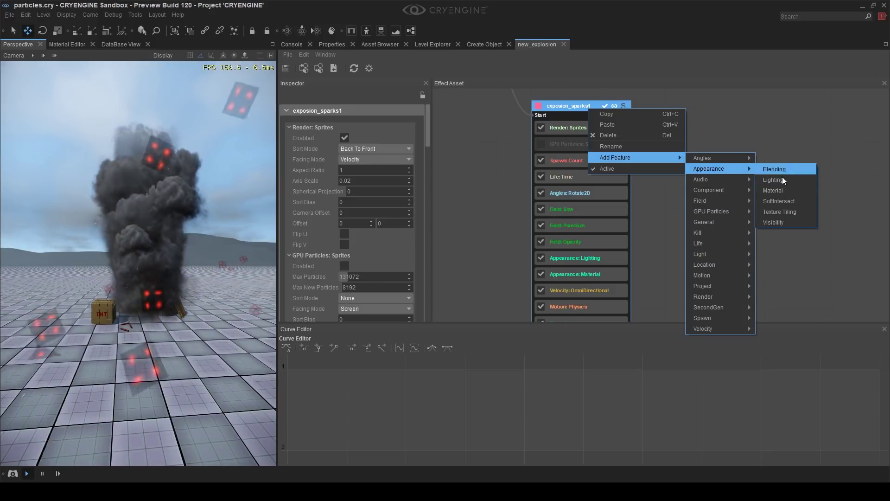
left_click(786, 213)
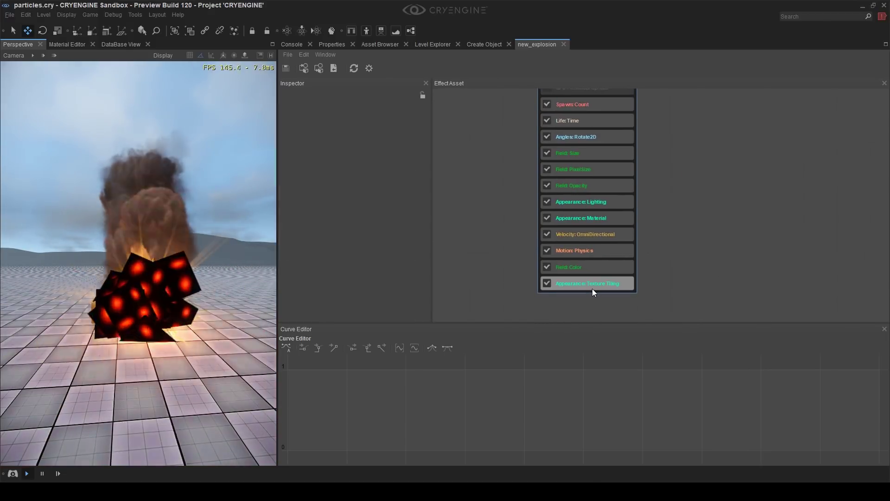
left_click_drag(591, 288, 581, 235)
Set the texture tiling to 2 tiles in X, 2 tiles in Y and a tile count of 4
double_click(361, 149)
type("2")
double_click(353, 159)
type("2")
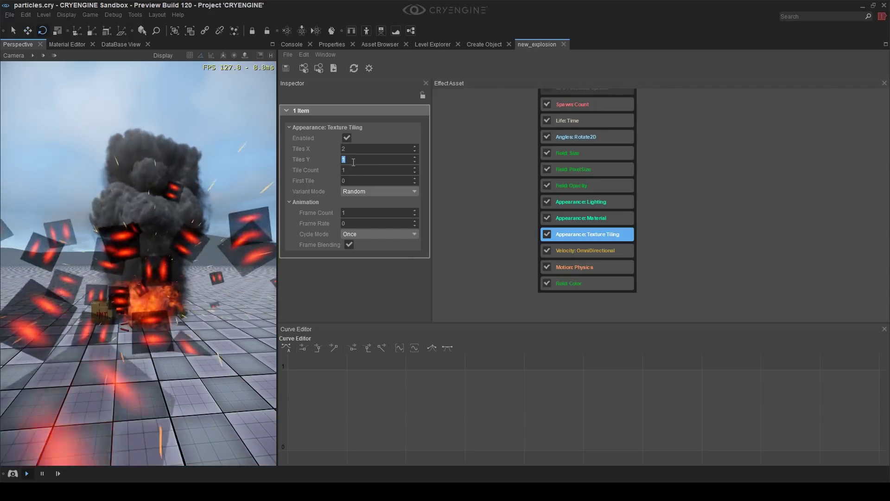
double_click(352, 169)
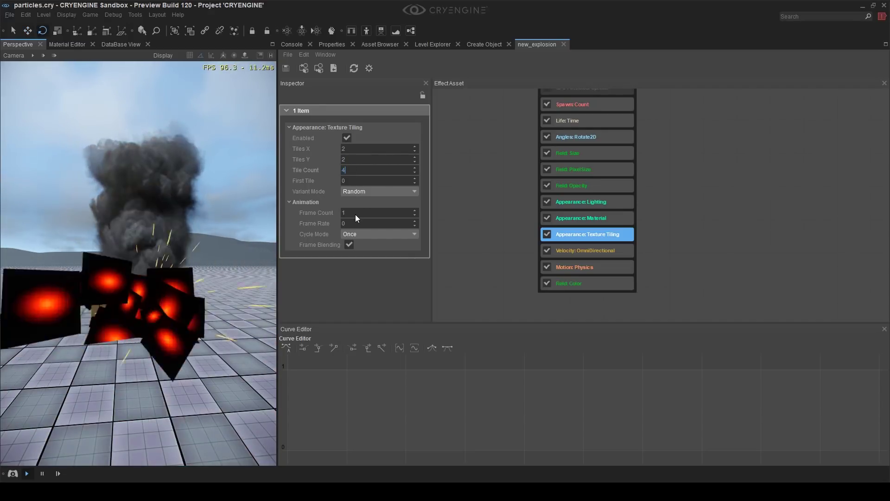
Try animation frame counts of 7 and 4 with a frame rate of 10 in Texture Tiling, and restore them to 1 and 0
type("4")
double_click(355, 212)
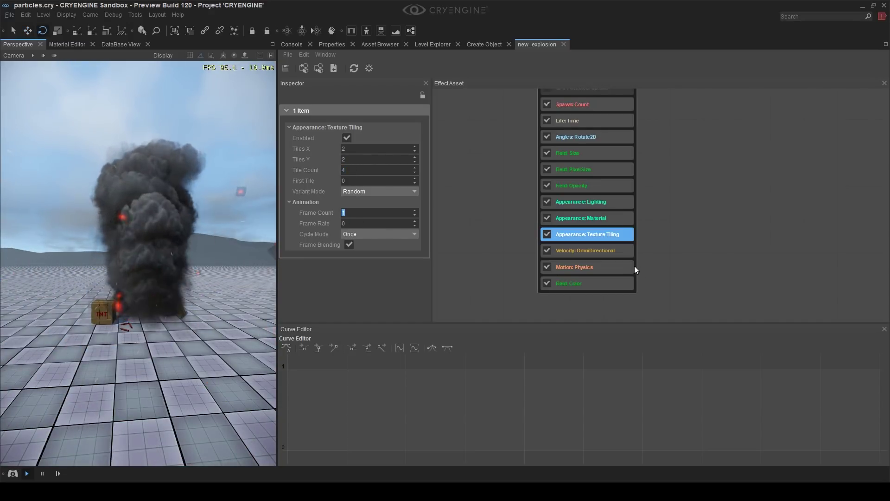
type("7")
left_click(716, 246)
left_click(607, 241)
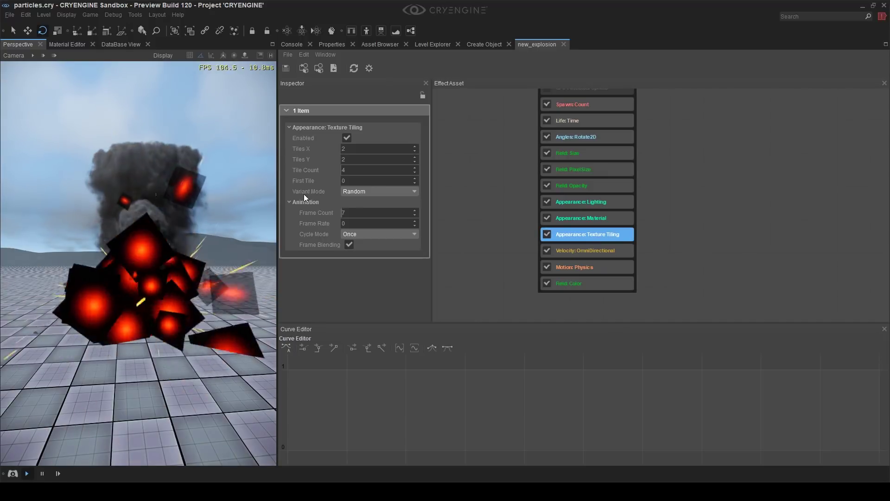
type("4")
double_click(359, 222)
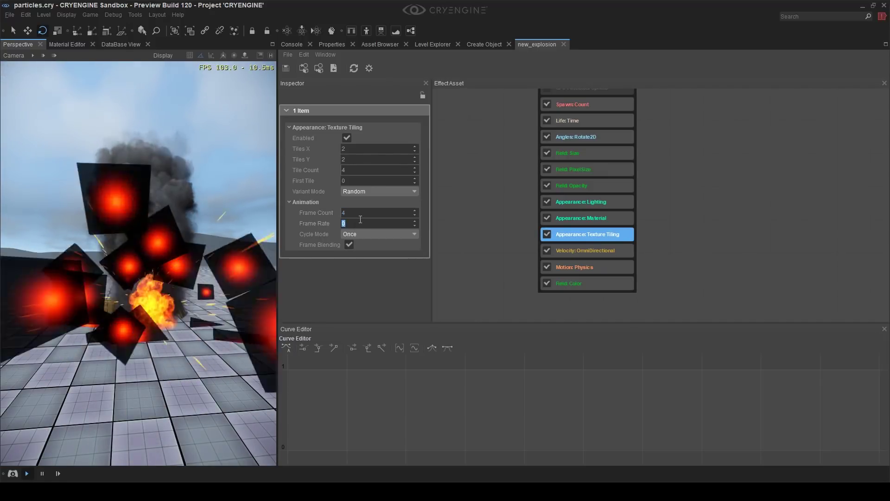
type("10")
key("Return")
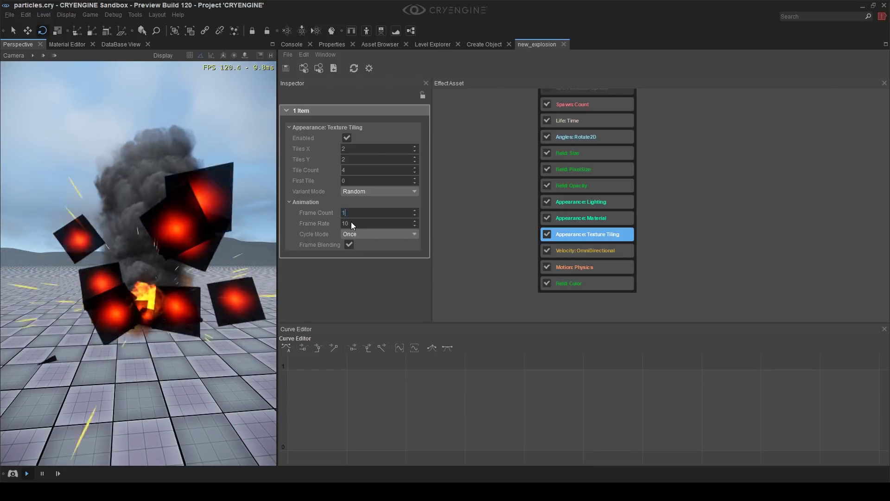
double_click(361, 223)
type("0")
key("Return")
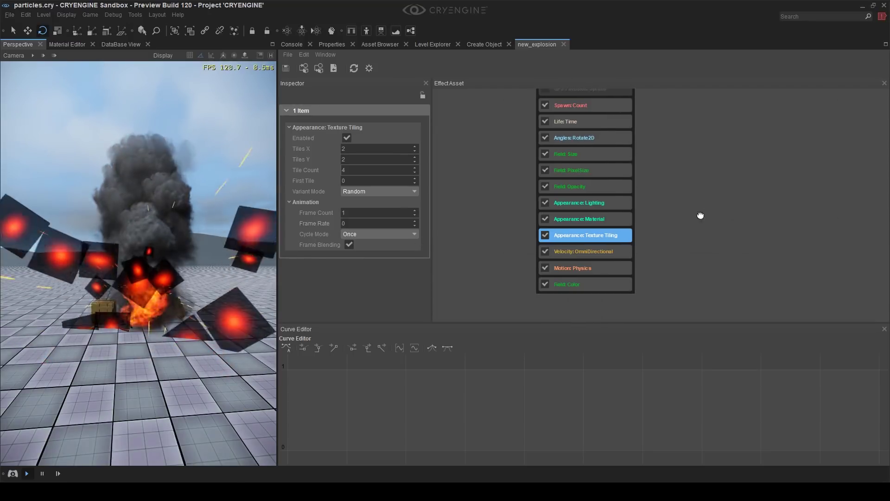
Add an Appearance: Blending feature to exposion_sparks1 directly below Appearance: Material, with the blend mode set to Additive
right_click_drag(700, 214, 686, 257)
right_click(573, 105)
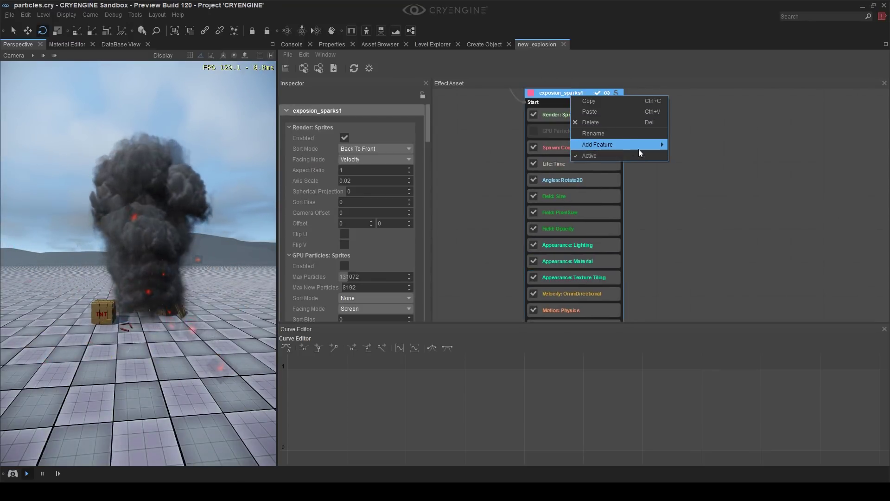
mouse_move(638, 145)
mouse_move(729, 155)
left_click(756, 156)
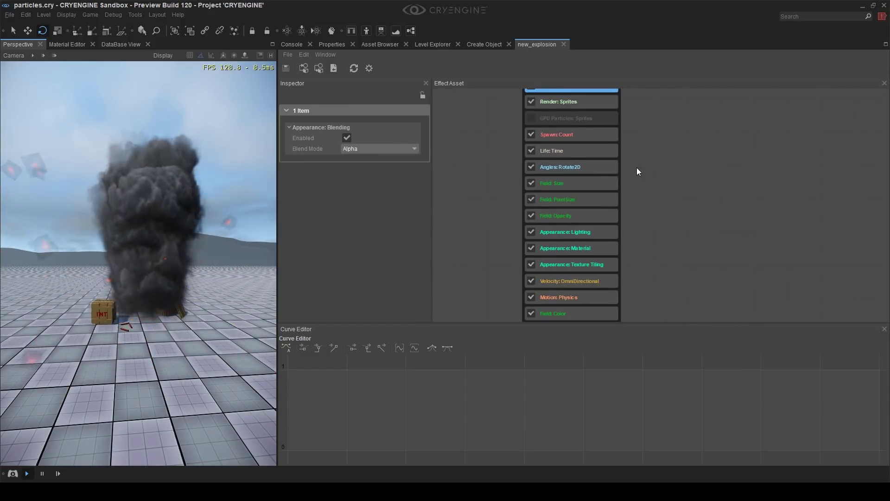
scroll(636, 157, "down", 1)
left_click_drag(614, 102, 593, 237)
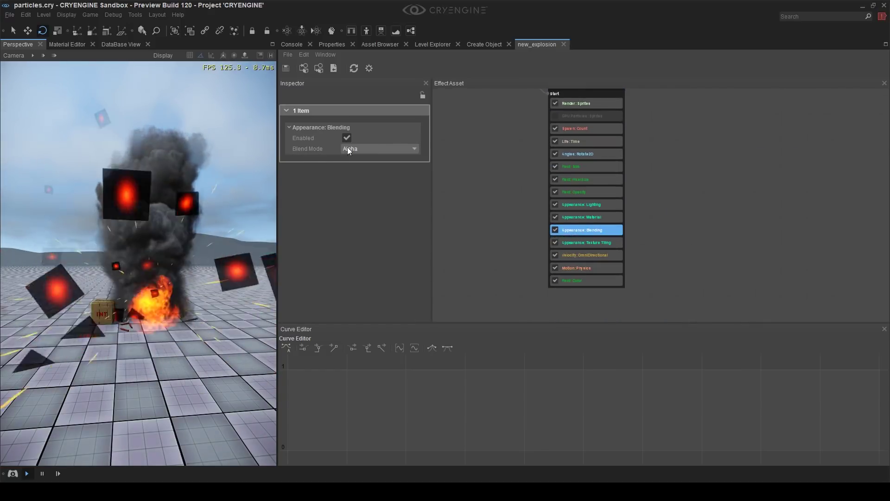
left_click(346, 147)
left_click(375, 162)
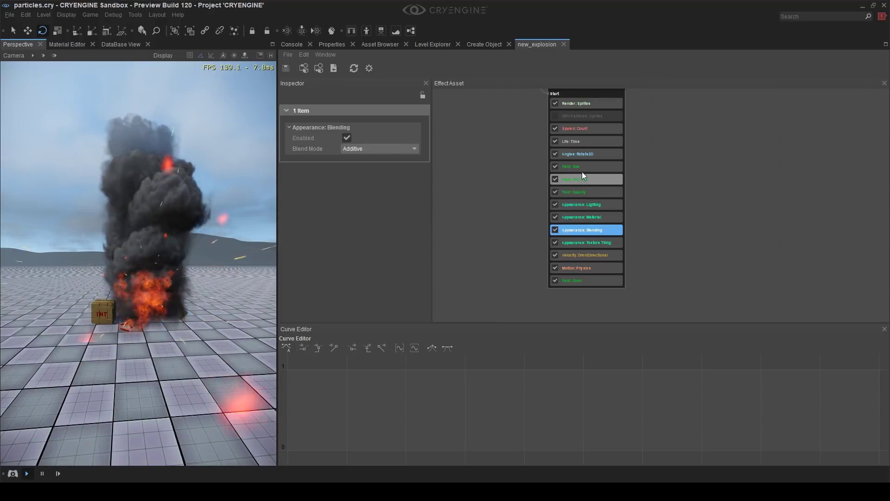
Set the Field: Color of exposion_sparks1 to orange, #fa8d10
left_click(585, 280)
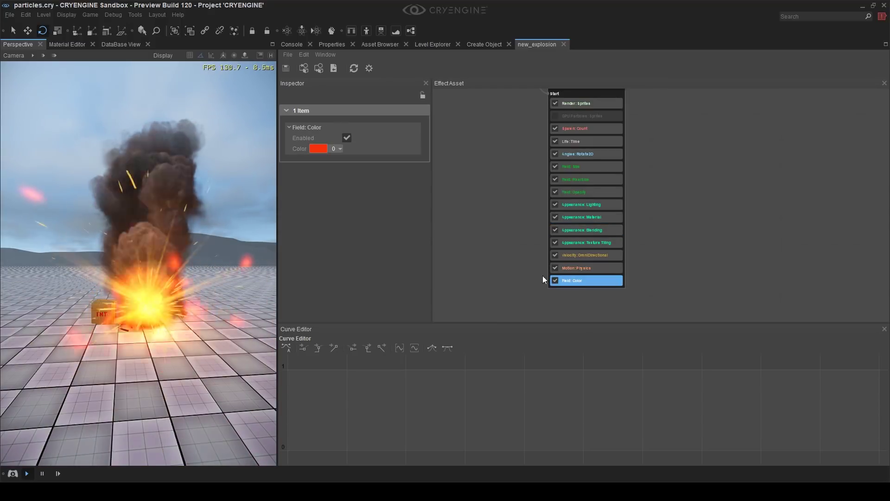
left_click(316, 148)
left_click(332, 170)
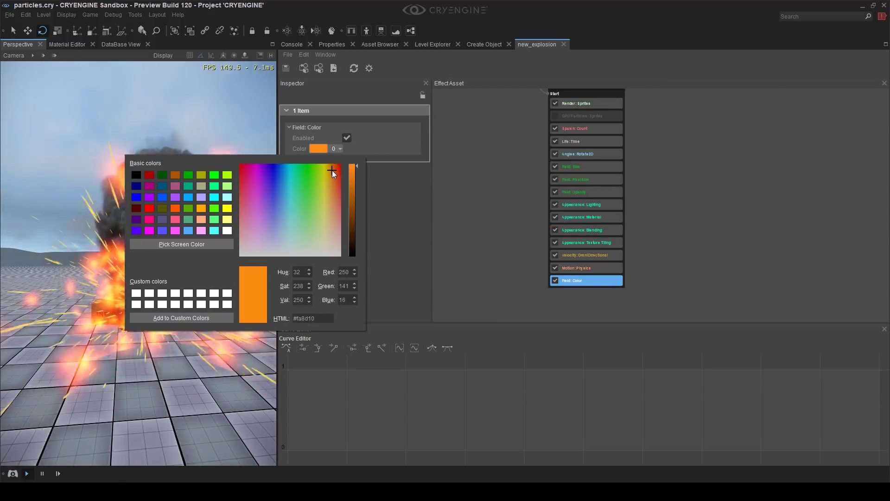
left_click(675, 203)
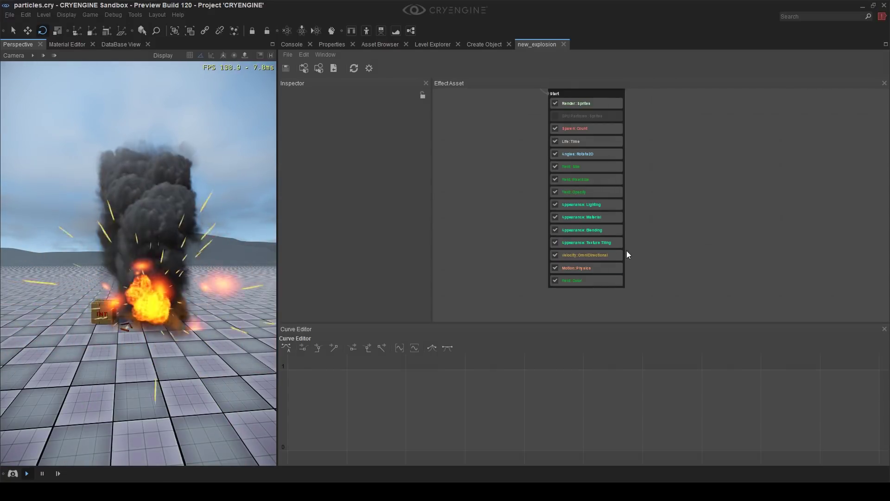
scroll(626, 252, "up", 2)
right_click_drag(632, 258, 646, 248)
left_click(617, 233)
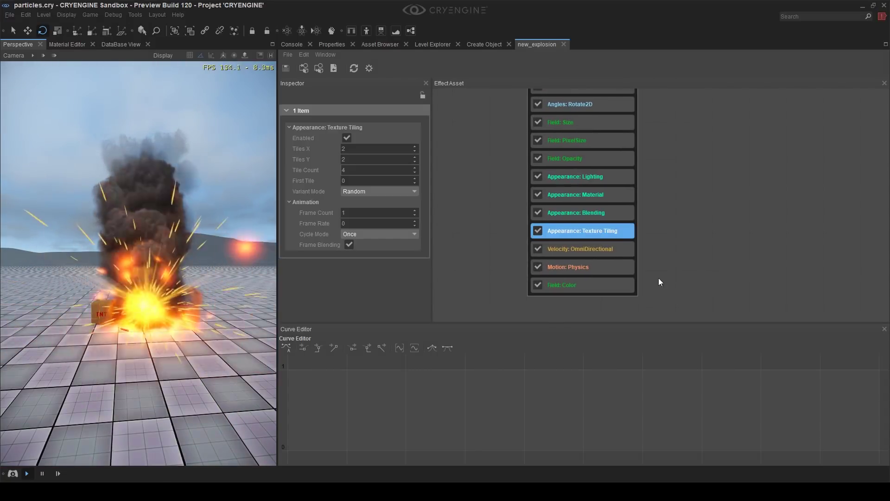
left_click(608, 176)
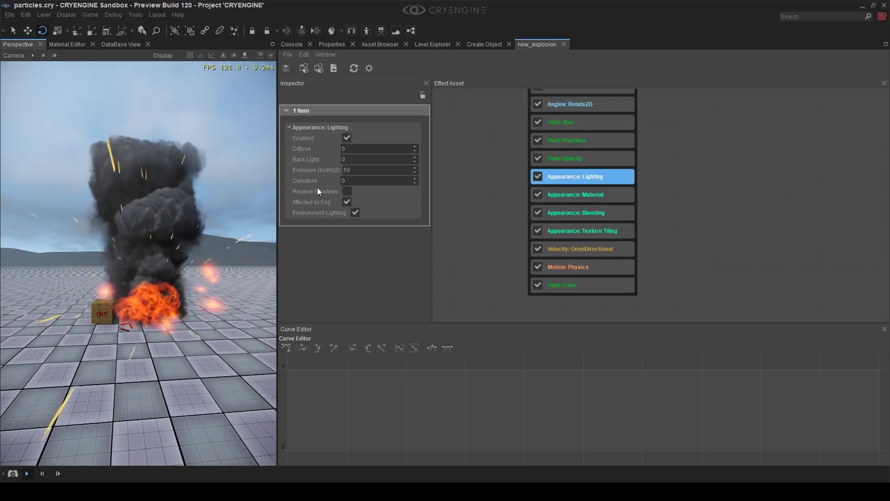
left_click(725, 205)
Set the Field: Size value of exposion_sparks1 to 0.2
right_click_drag(725, 205, 716, 251)
left_click(578, 208)
left_click(367, 148)
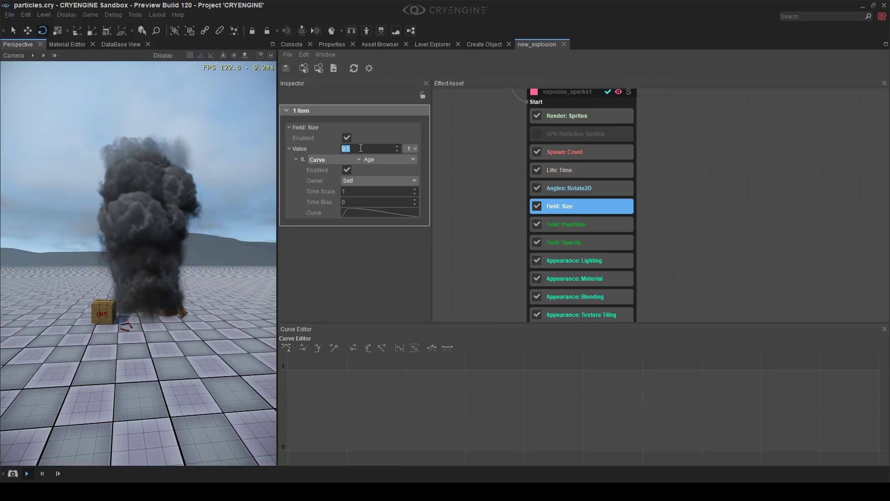
key("BackSpace")
type("2")
key("Return")
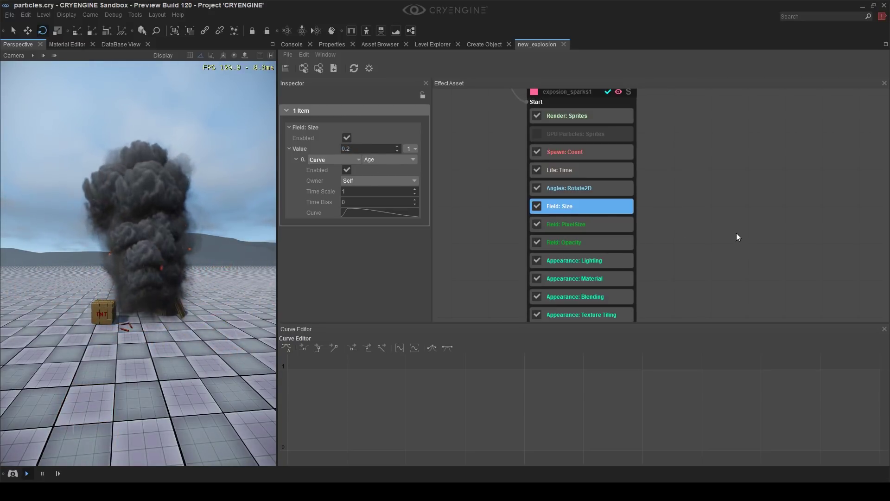
left_click(730, 237)
Disable the Velocity: OmniDirectional feature of exposion_sparks1
middle_click_drag(719, 253, 721, 201)
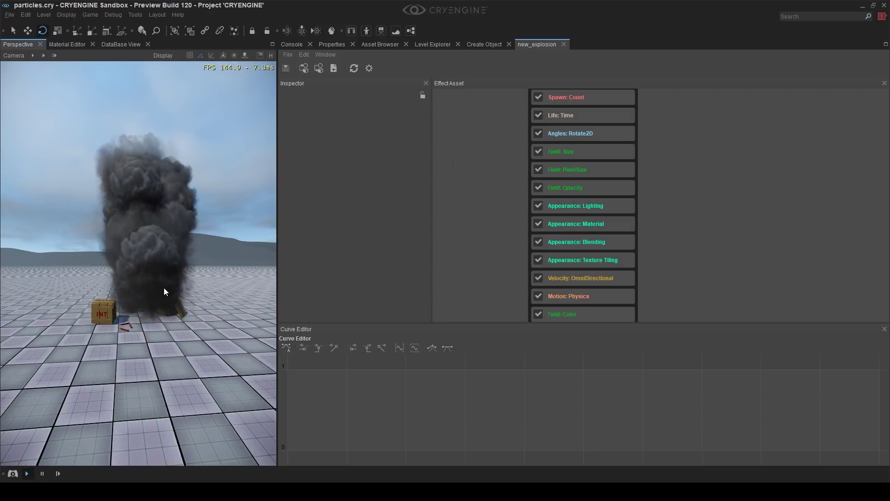
middle_click_drag(160, 283, 160, 328)
middle_click_drag(166, 283, 166, 289)
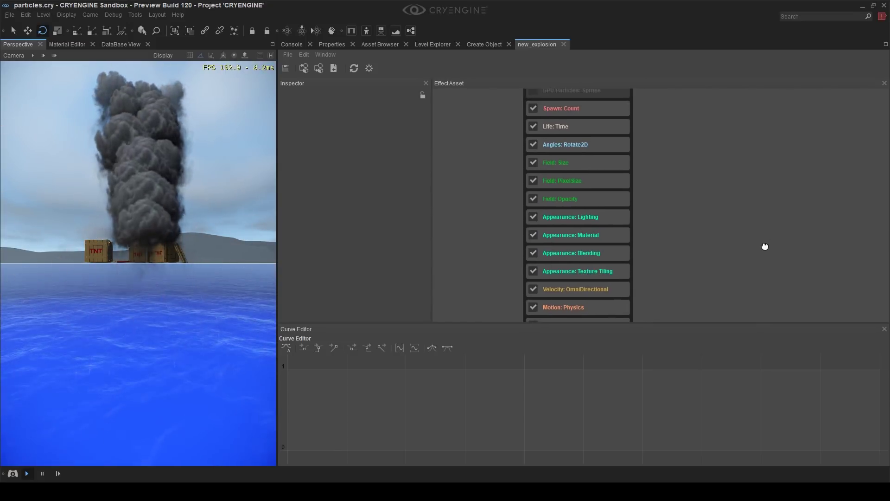
scroll(744, 210, "down", 2)
middle_click_drag(739, 215, 704, 216)
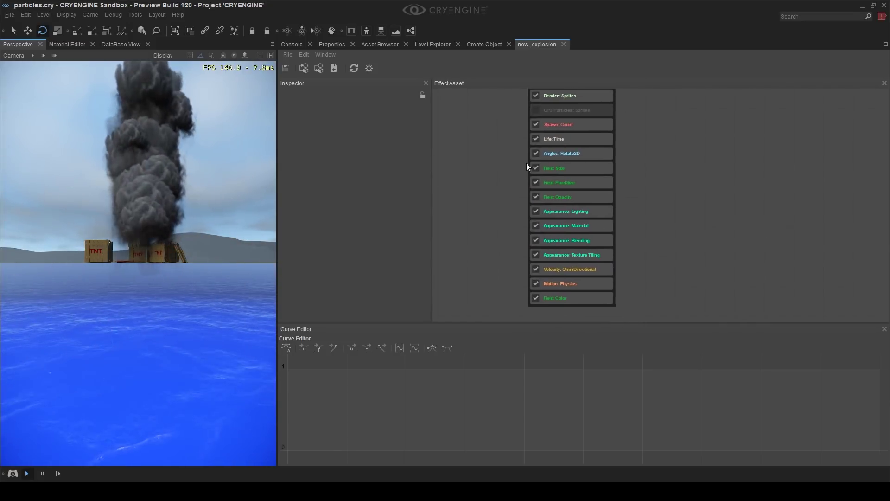
left_click(528, 276)
left_click(531, 275)
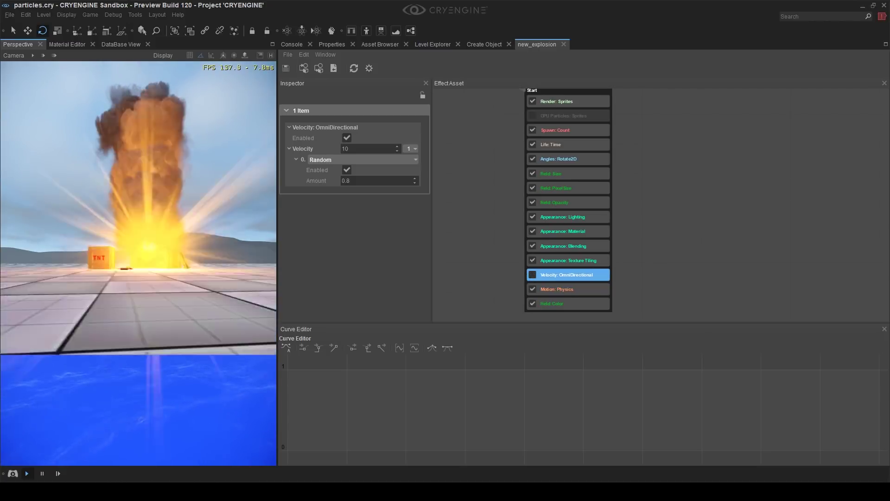
Solo the exposion_sparks1 component so that only its particles play in the level preview
middle_click_drag(632, 119, 626, 190)
left_click(600, 153)
mouse_move(182, 301)
right_mouse_down()
mouse_move(195, 318)
mouse_move(183, 304)
right_mouse_up()
key("s")
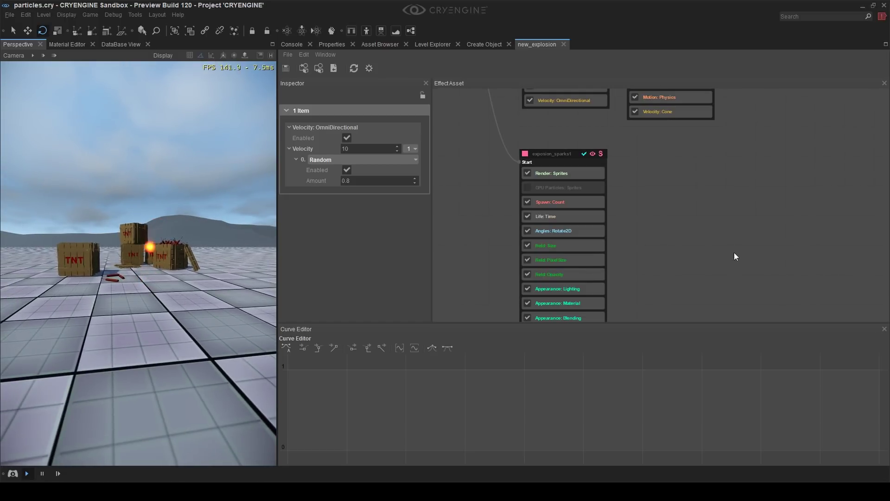
right_click_drag(233, 227, 126, 294)
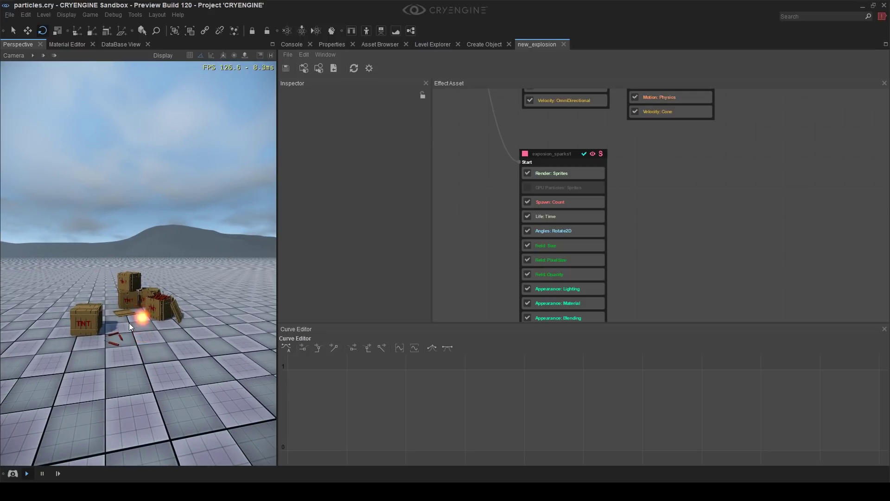
Copy the Velocity: Cone feature from the component above and paste it into exposion_sparks1 below Field: Color
middle_click_drag(648, 188, 662, 231)
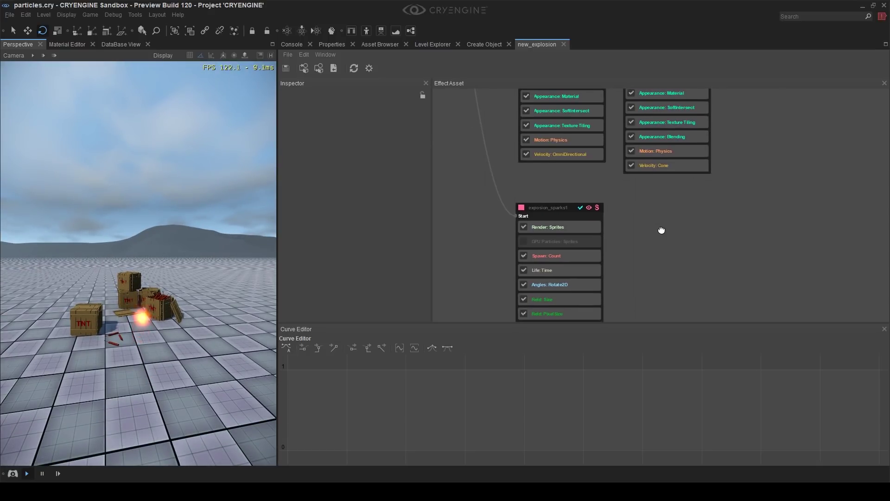
left_click(558, 207)
right_click(558, 206)
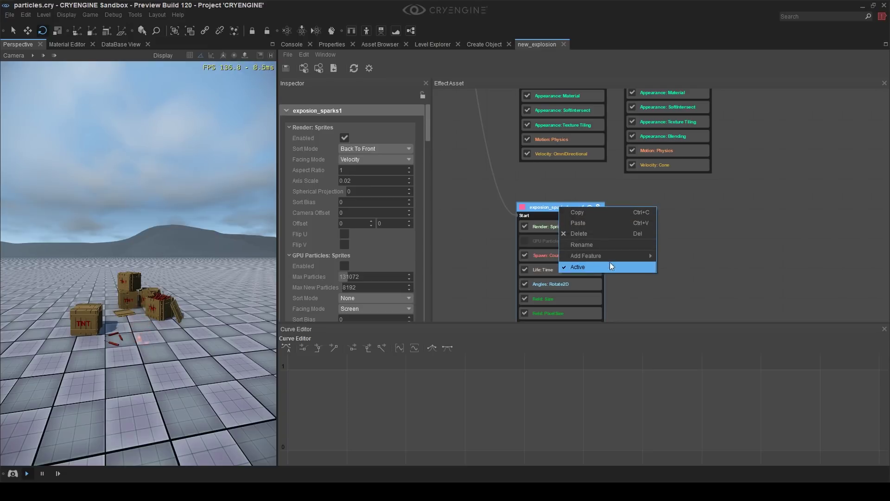
mouse_move(621, 258)
left_click(644, 168)
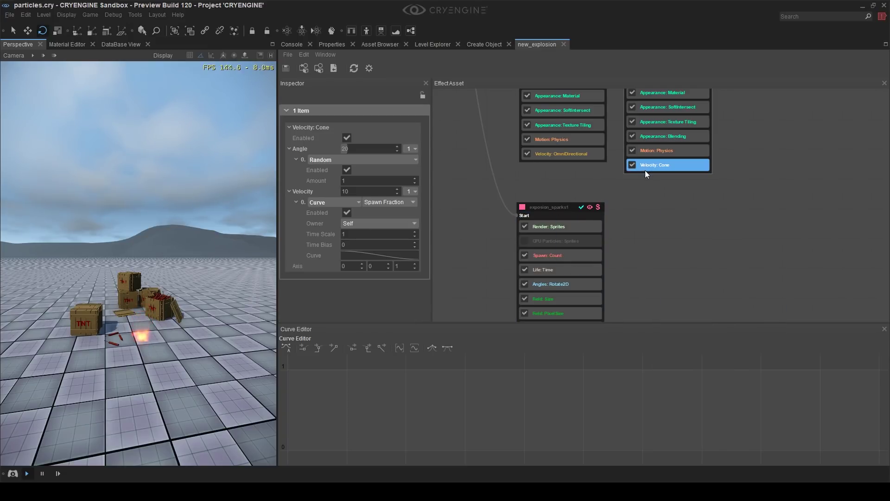
left_click(540, 207)
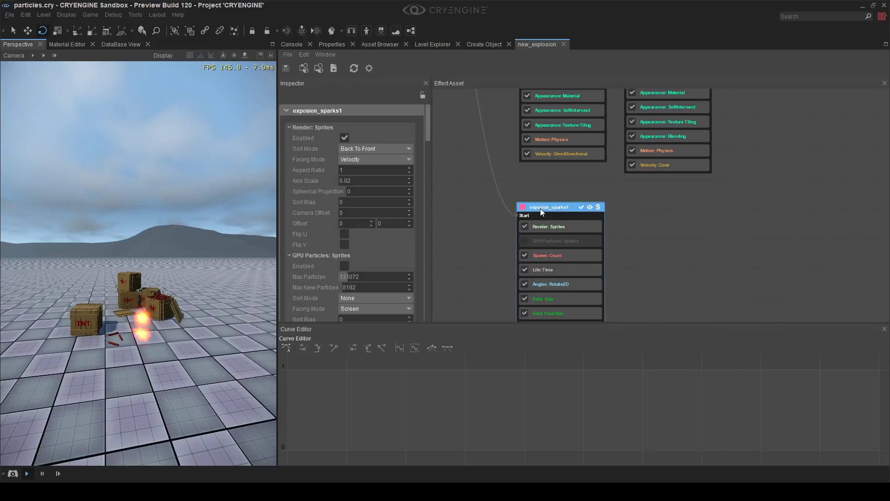
left_click(622, 248)
middle_click_drag(630, 271, 606, 161)
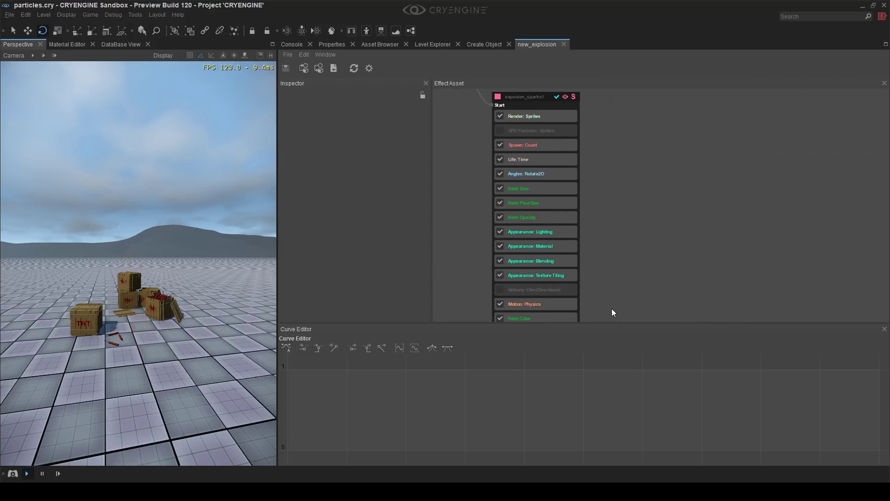
middle_click_drag(611, 308, 615, 272)
left_click(566, 301)
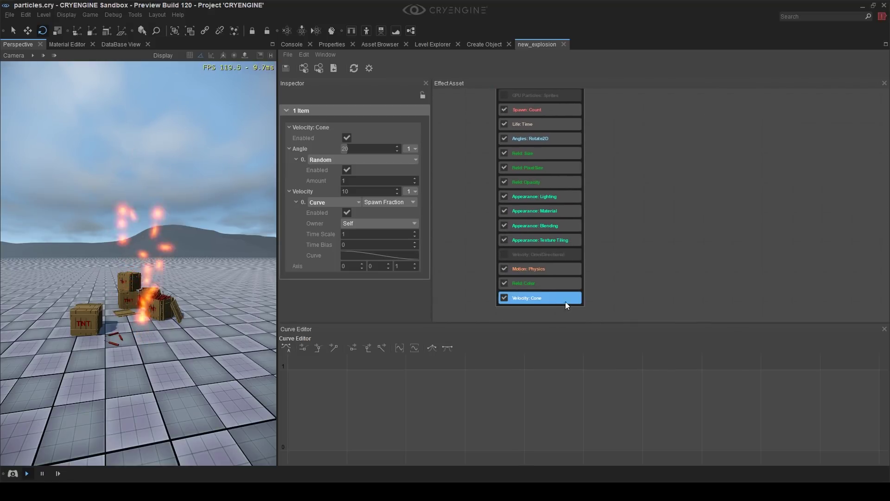
right_click(551, 160)
mouse_move(605, 217)
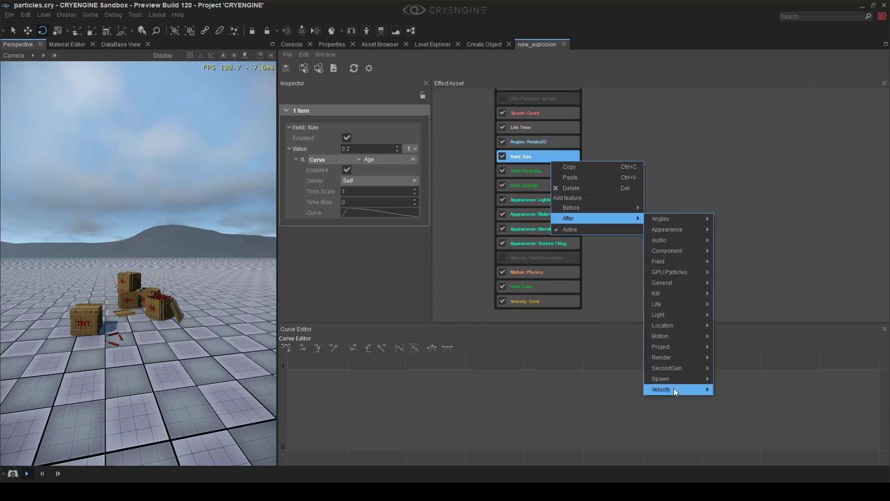
mouse_move(676, 388)
left_click(751, 259)
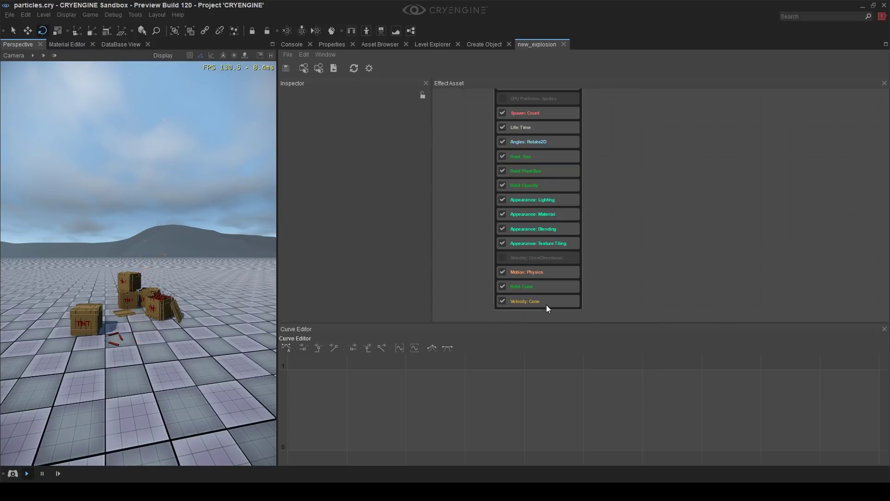
Remove the Curve modifier from the Velocity value in the Velocity: Cone feature of exposion_sparks1
left_click(546, 301)
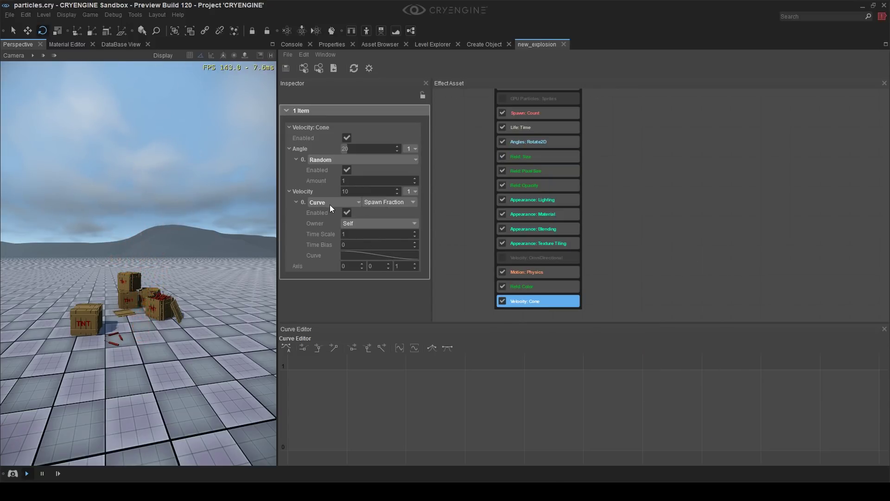
left_click(410, 191)
left_click(299, 186)
double_click(356, 149)
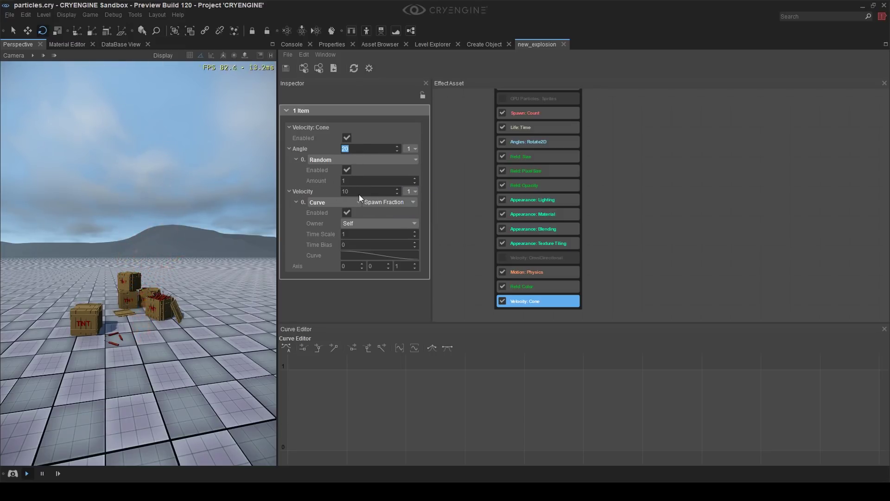
right_click(307, 202)
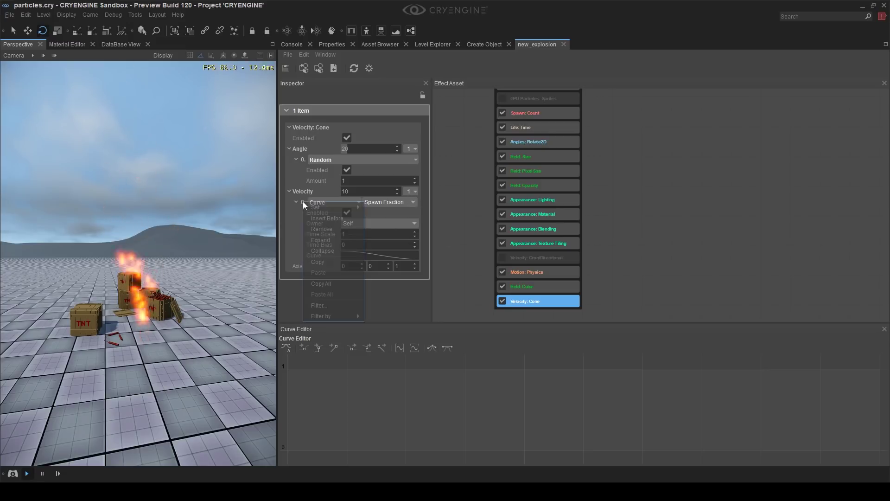
left_click(318, 230)
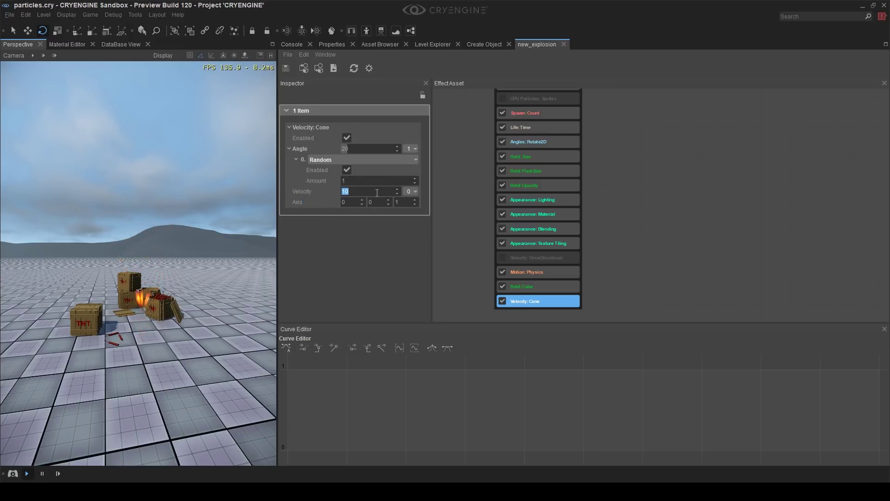
Add a Random modifier with an amount of 0.8 to the Velocity value of the Velocity: Cone feature
left_click(410, 192)
mouse_move(418, 202)
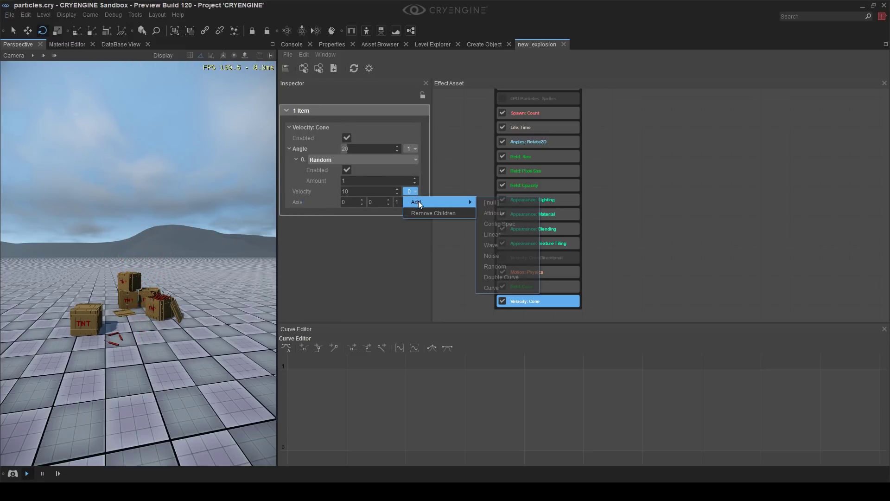
left_click(507, 266)
left_click(354, 224)
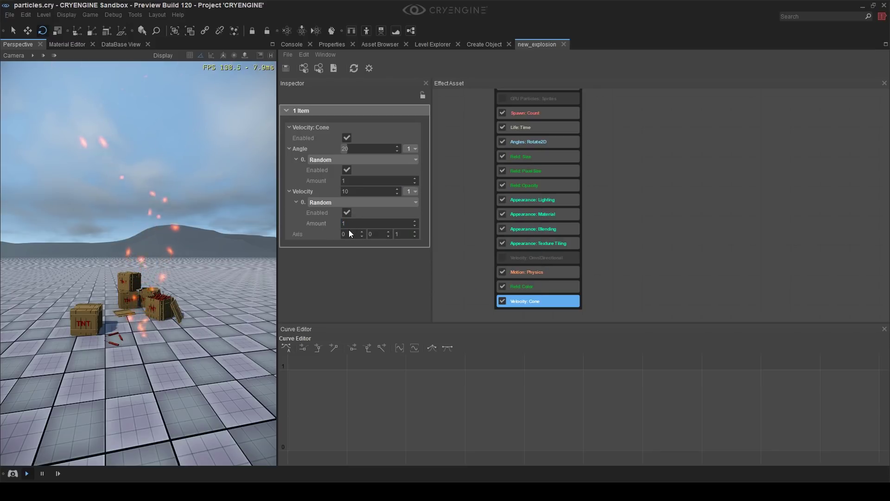
double_click(348, 223)
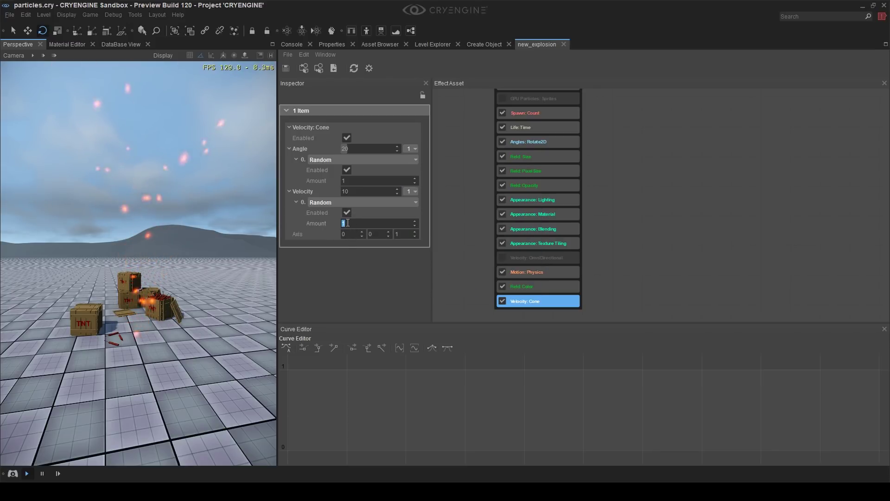
type(".2")
key("BackSpace")
type("8")
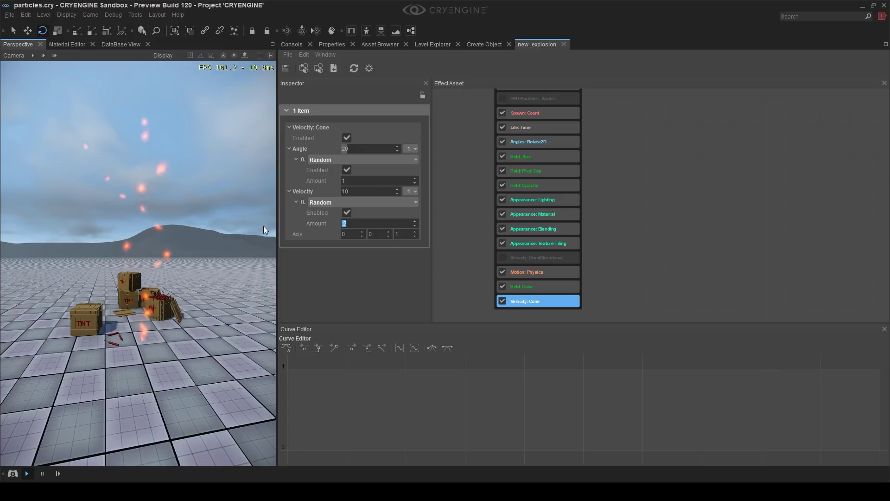
key("Return")
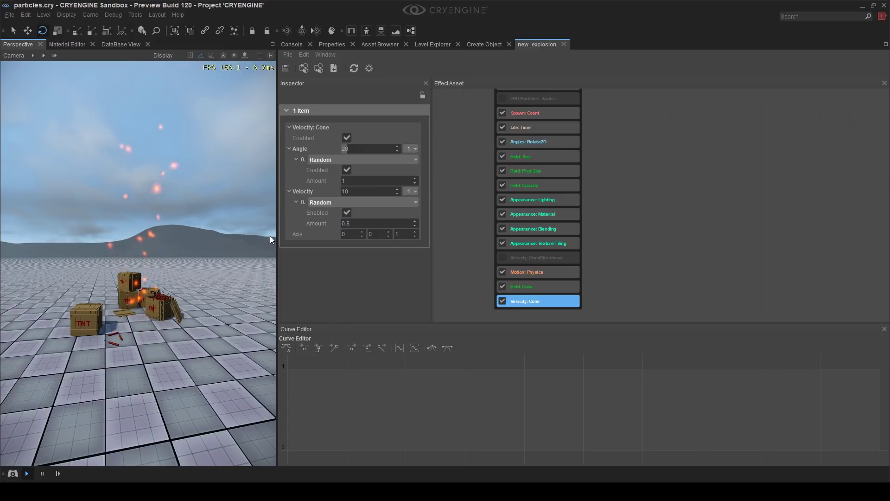
Set the Angle of the Velocity: Cone feature to 90
right_click_drag(128, 287, 122, 285)
key("s")
key("w")
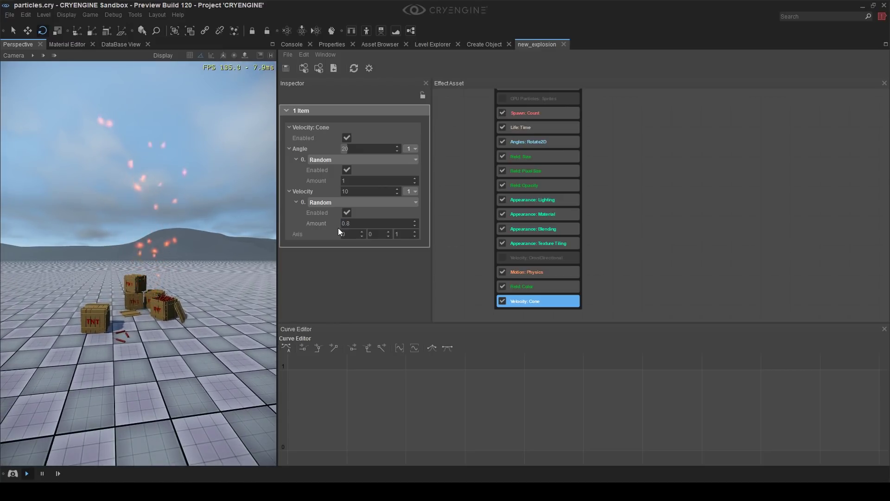
right_click_drag(205, 258, 202, 256)
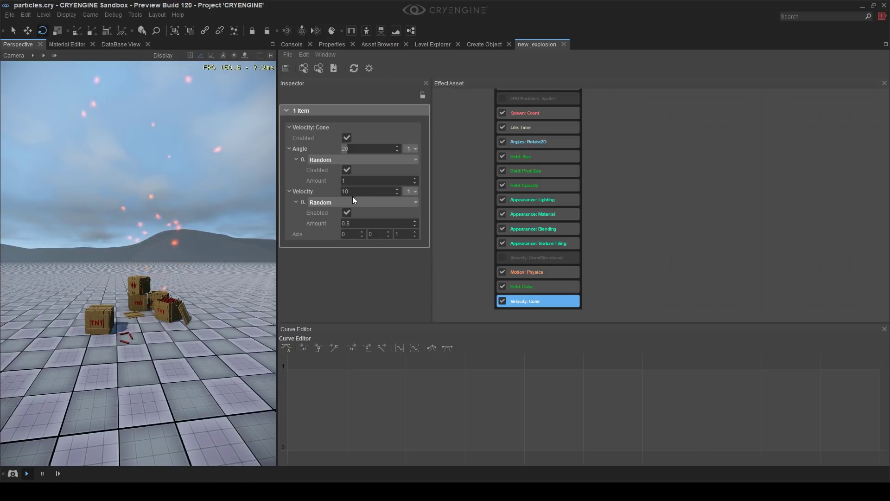
double_click(361, 149)
type("90")
key("Return")
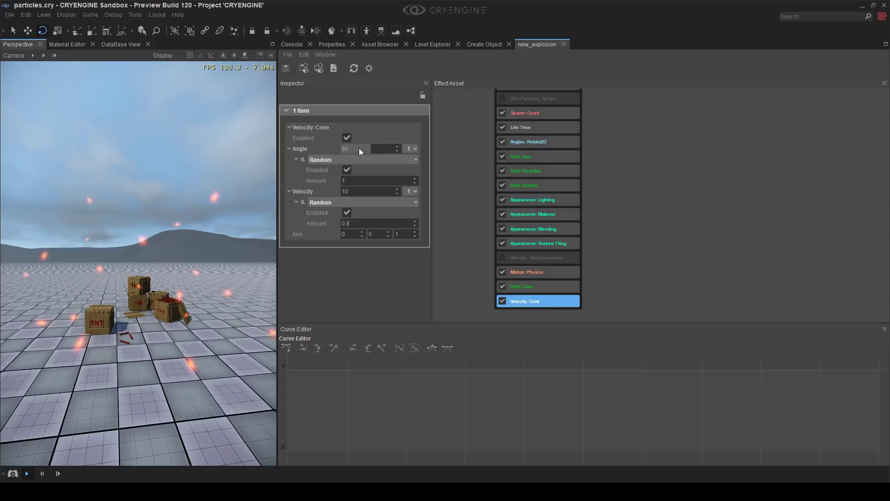
Show the viewport helpers, select the entity at the crates with the Move tool, and examine how the sparks spread around it
right_click_drag(148, 366, 158, 327)
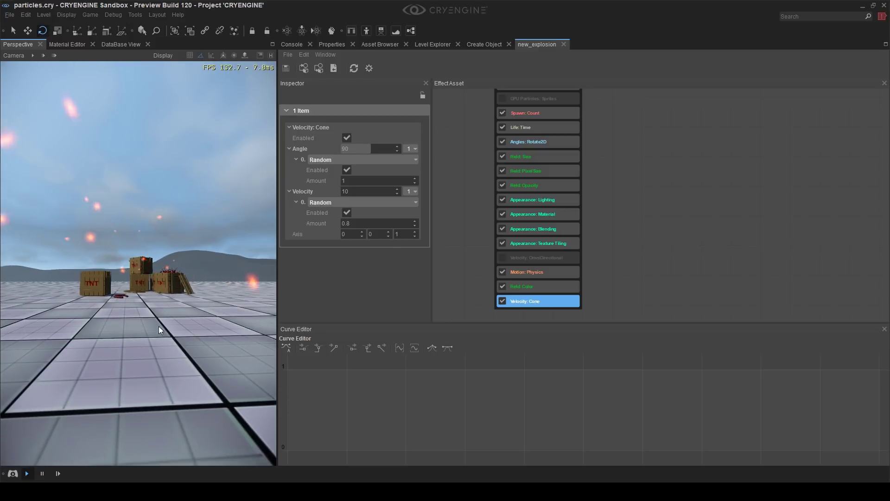
key("shift+space")
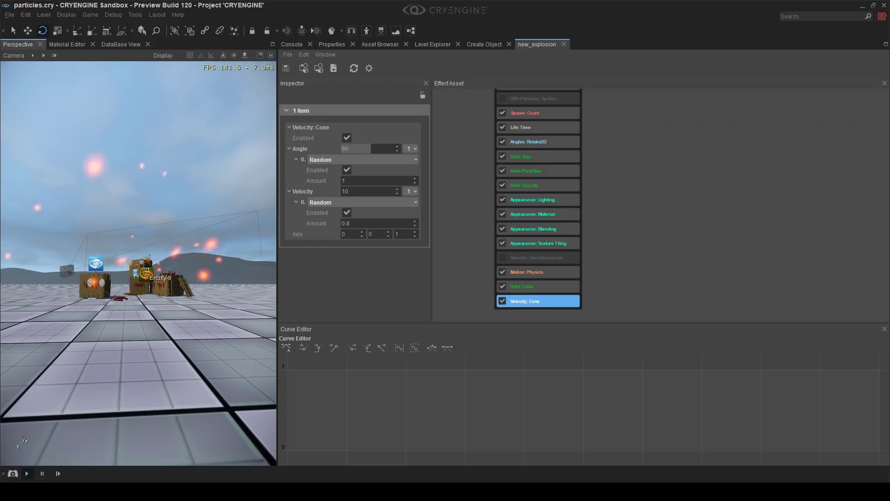
left_click(145, 277)
right_click_drag(145, 277, 152, 271)
key("2")
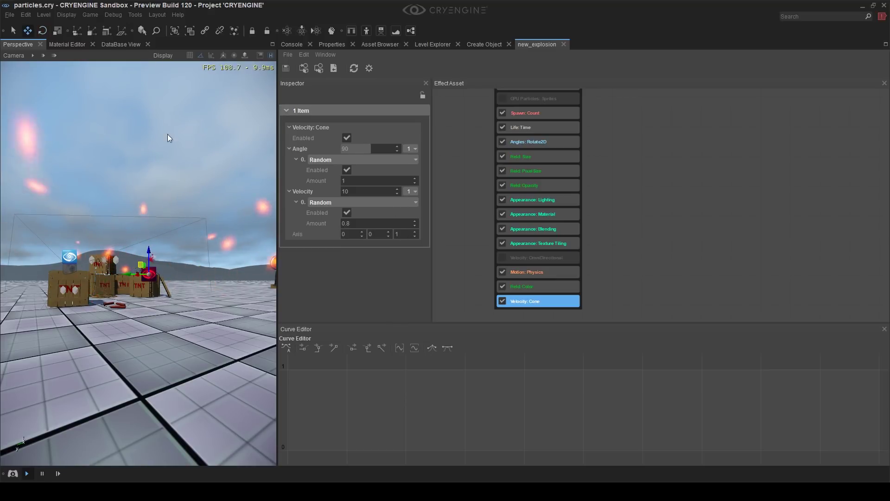
right_click_drag(163, 152, 160, 158)
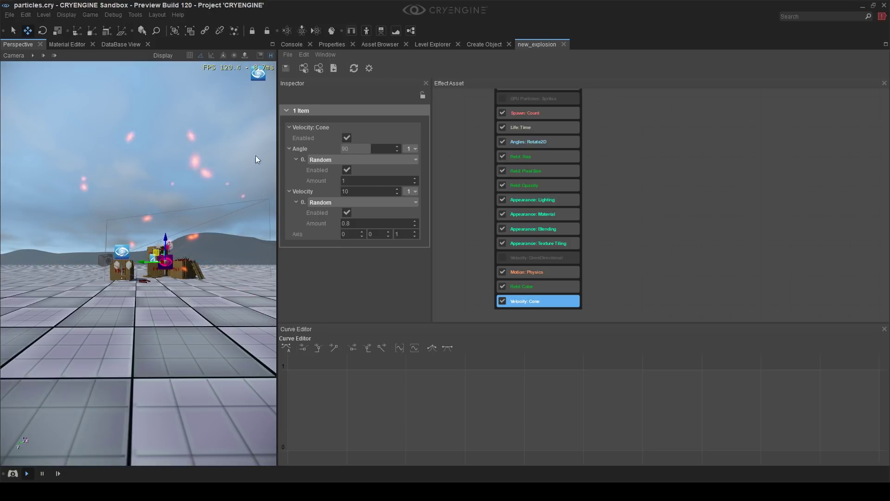
right_click_drag(255, 155, 256, 160)
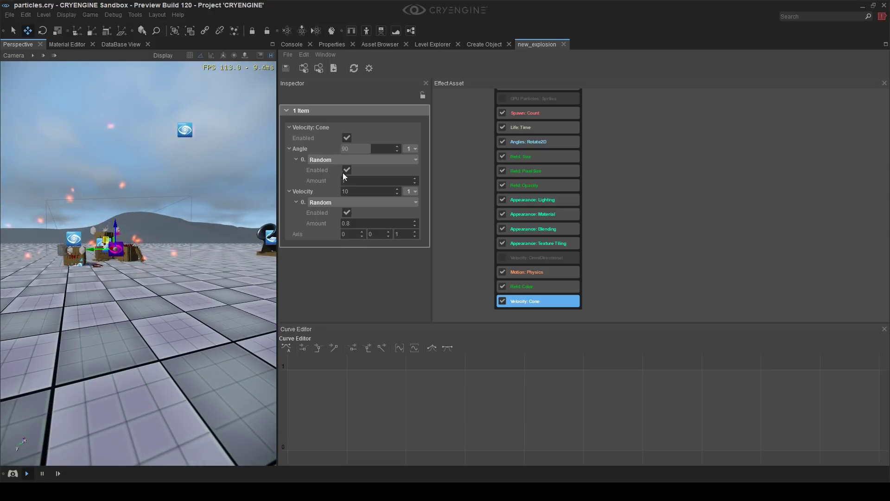
Disable the Angle's Random modifier to compare the spark spread from several views, hide the helpers, and enable the modifier again
left_click(347, 169)
right_click_drag(162, 255, 149, 257)
key("shift+space")
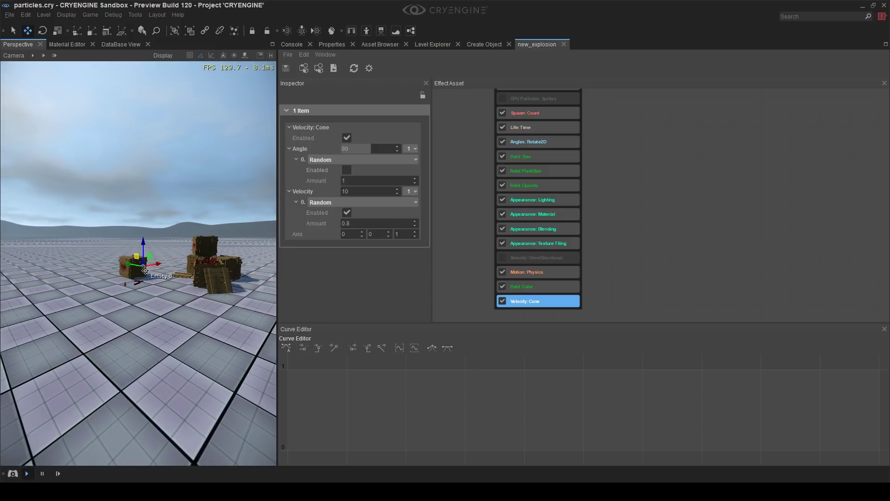
right_click_drag(146, 221, 148, 271)
left_click(346, 170)
right_click_drag(185, 222, 158, 275)
scroll(158, 274, "up", 2)
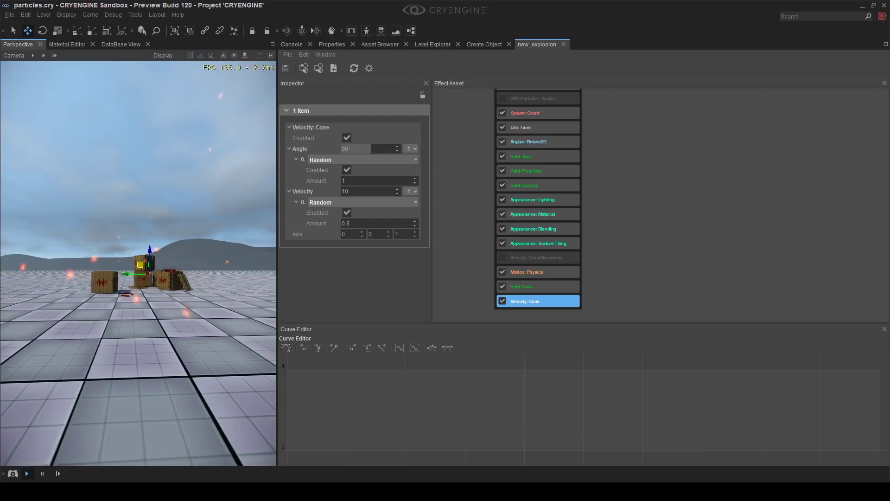
scroll(160, 273, "up", 2)
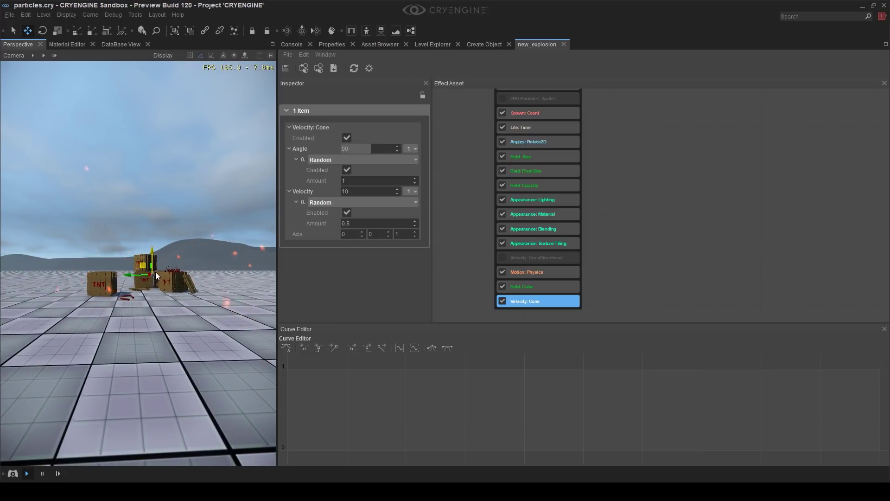
scroll(155, 272, "down", 2)
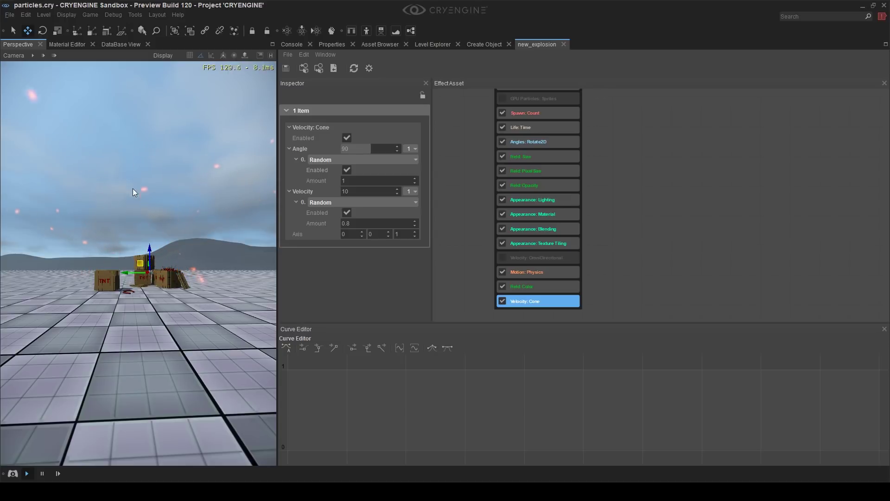
Add a Curve modifier to the Angle value and remove its Random modifier
left_click(410, 148)
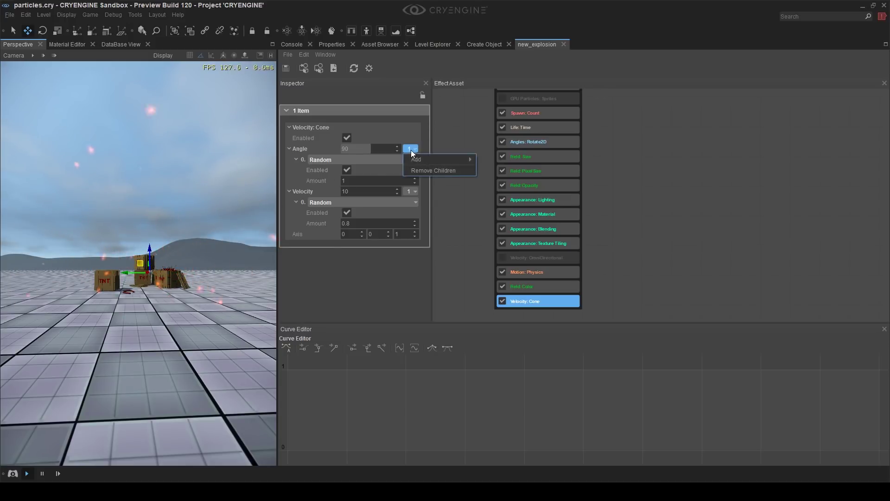
mouse_move(424, 158)
left_click(531, 249)
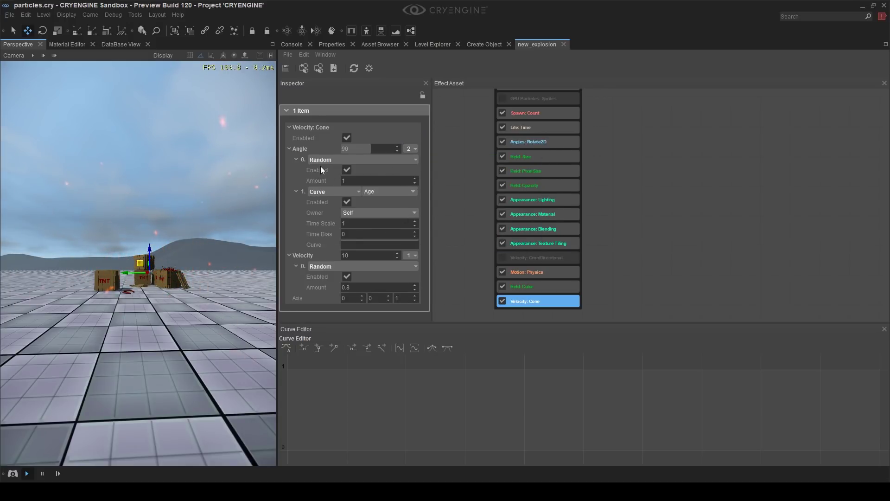
right_click(302, 159)
left_click(318, 184)
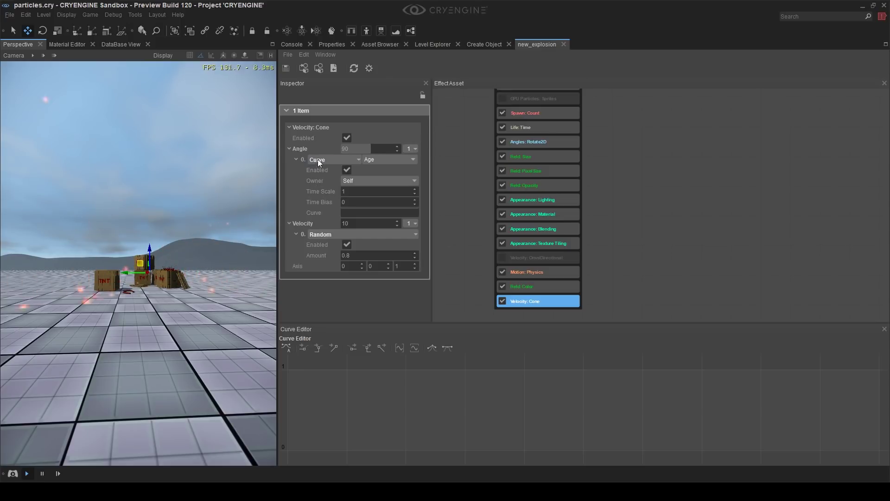
Change the input of the Angle's Curve modifier from Age to Random
left_click(347, 214)
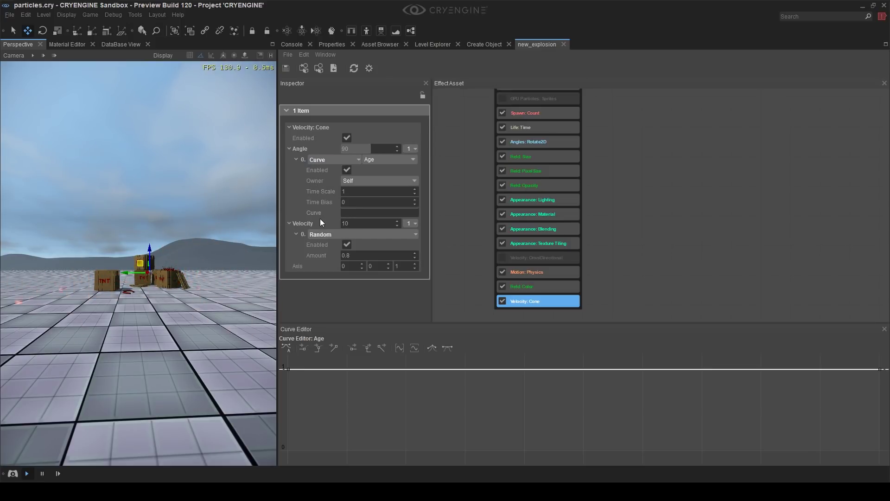
left_click(380, 160)
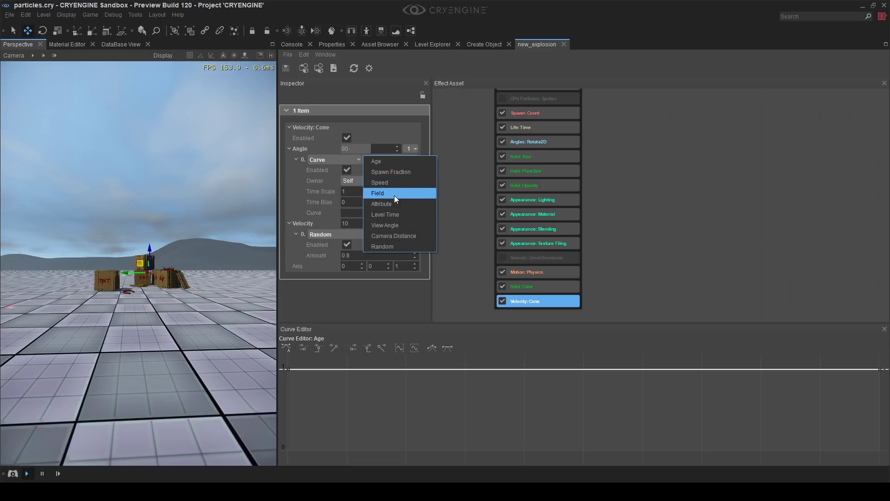
left_click(384, 246)
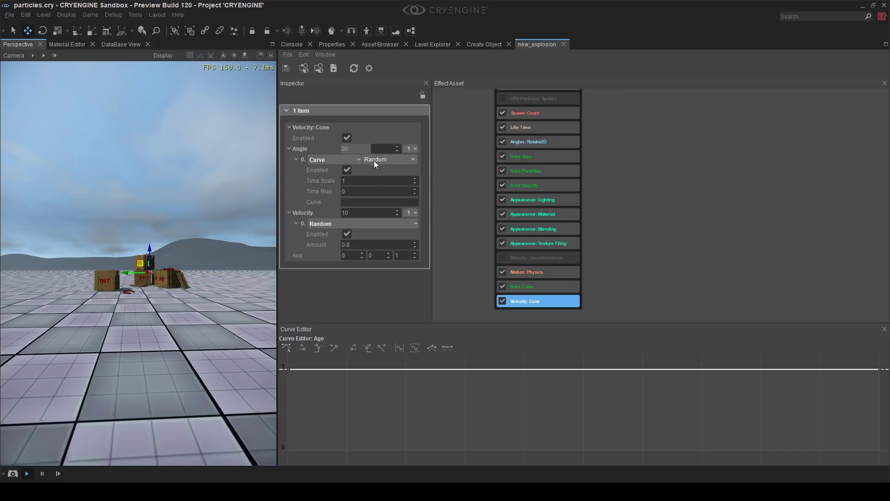
Lower the Angle curve's start point to 0 and make the curve a straight ramp up to 1
left_click(358, 202)
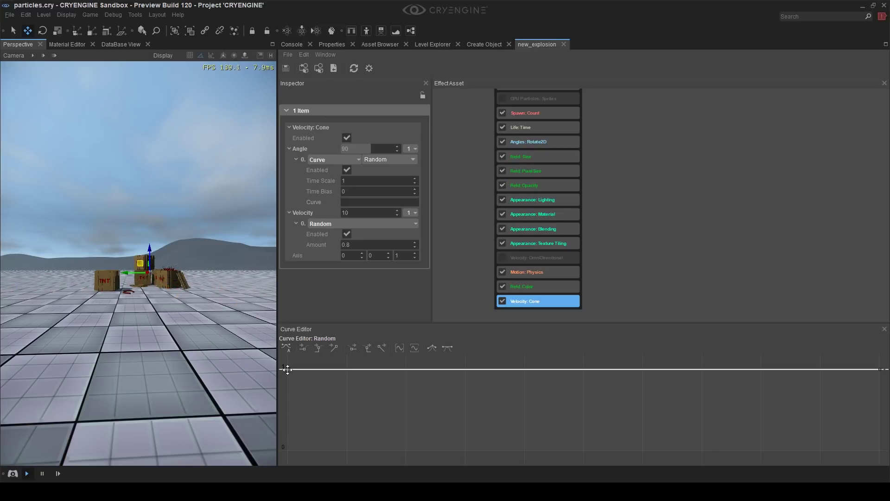
left_click_drag(288, 368, 241, 452)
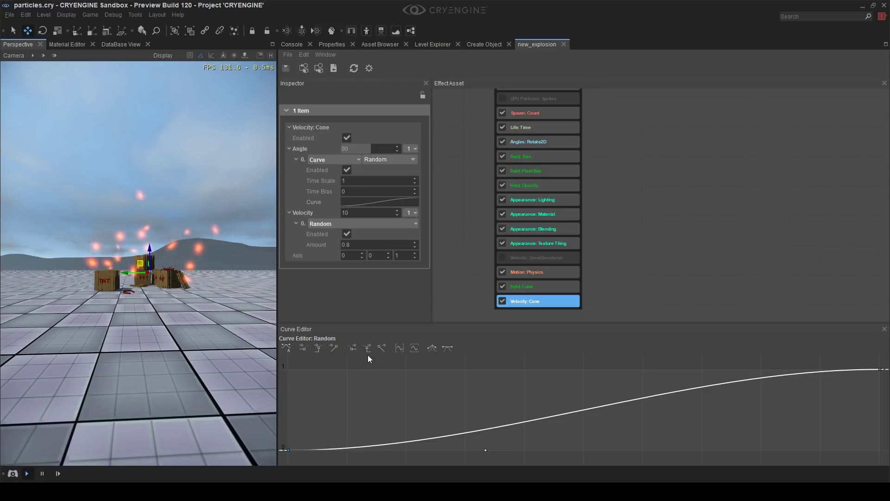
left_click(380, 348)
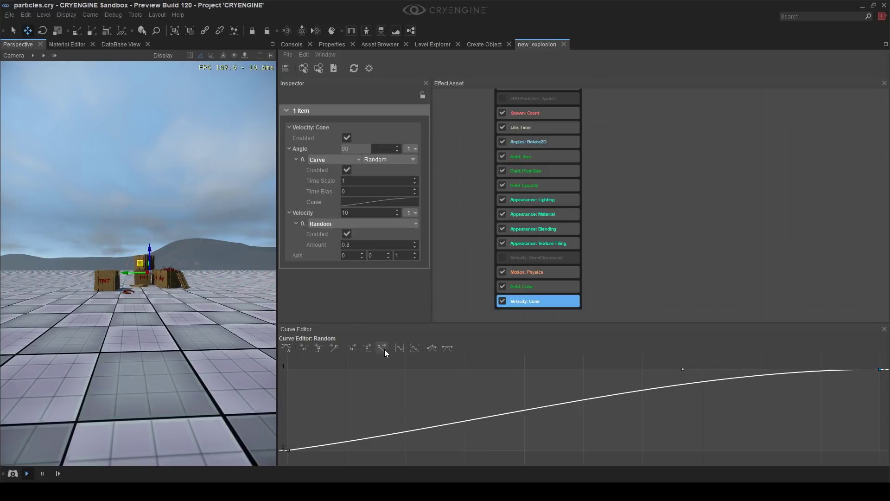
left_click(335, 347)
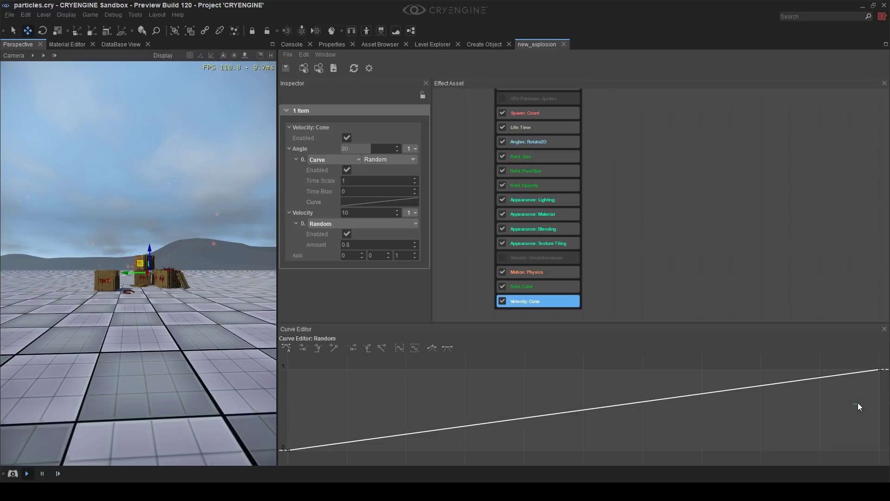
left_click_drag(822, 406, 886, 348)
left_click_drag(328, 462, 230, 425)
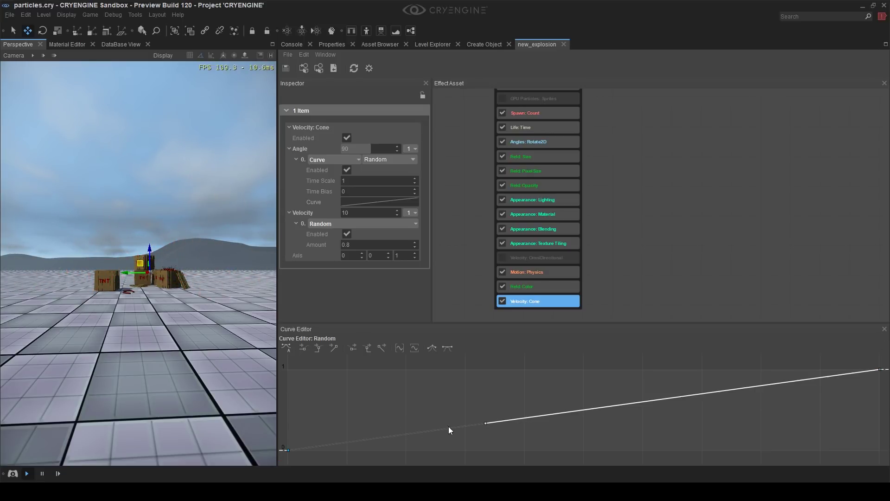
Add a point near the start of the Angle curve just below 1, with a straight segment running from it to the end
left_click_drag(448, 426, 337, 375)
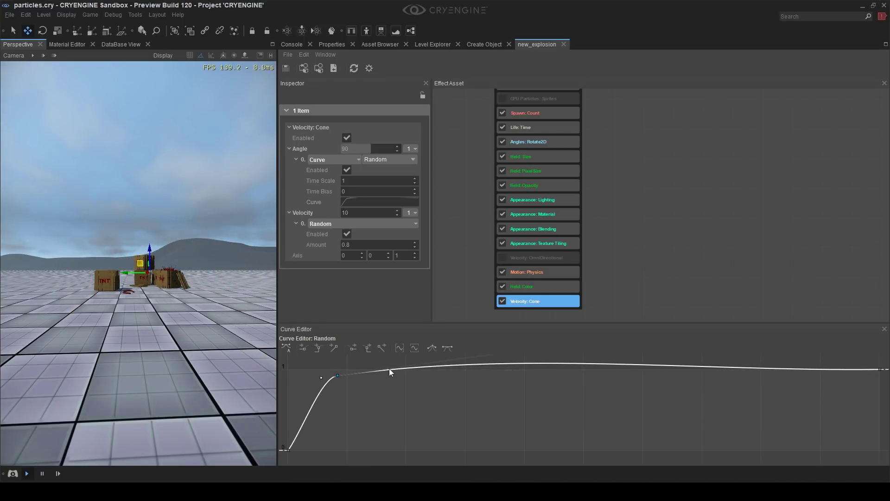
left_click(382, 348)
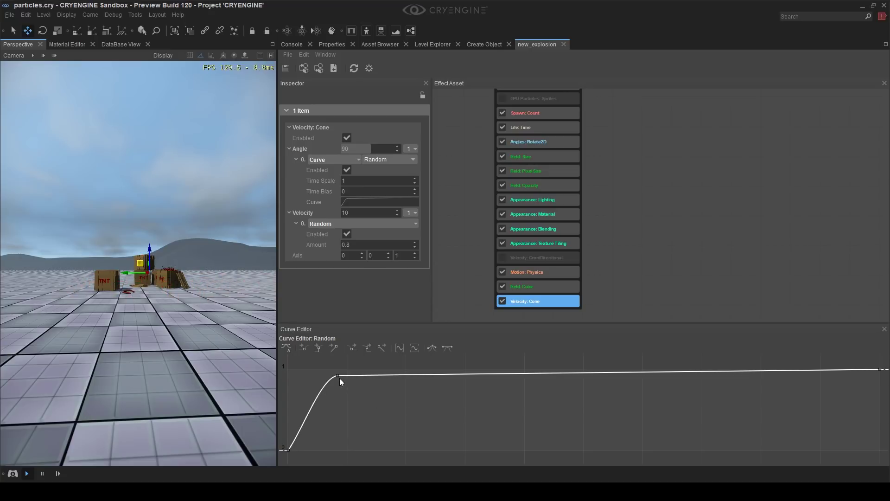
left_click_drag(338, 376, 363, 375)
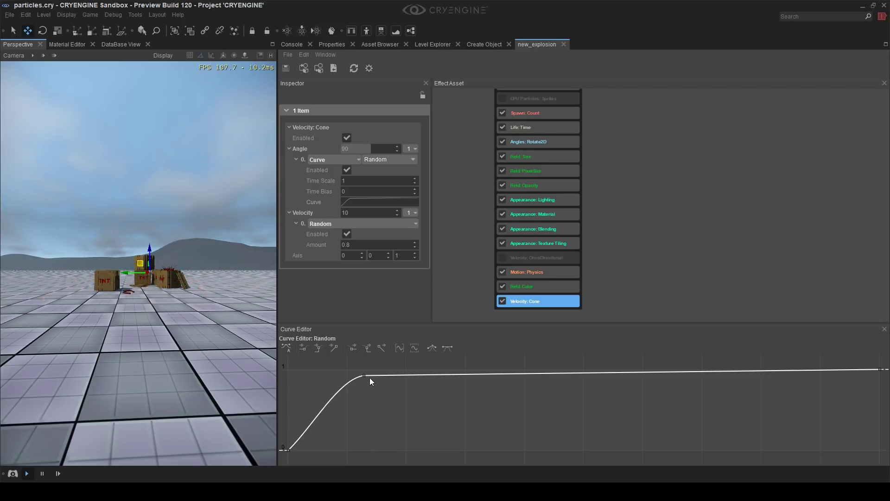
Move the curve's middle point to a low value near the end, straighten its incoming segment, and smooth the curve into its end point
left_click_drag(364, 375, 784, 431)
left_click(318, 348)
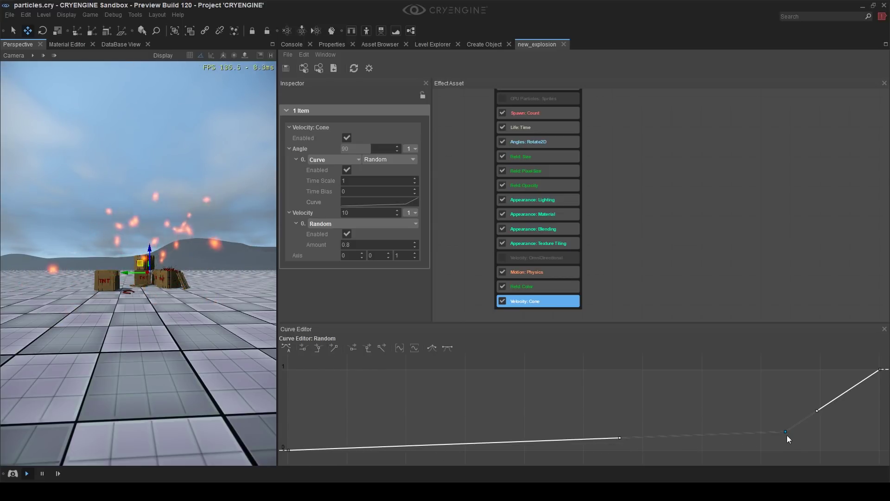
left_click(879, 369)
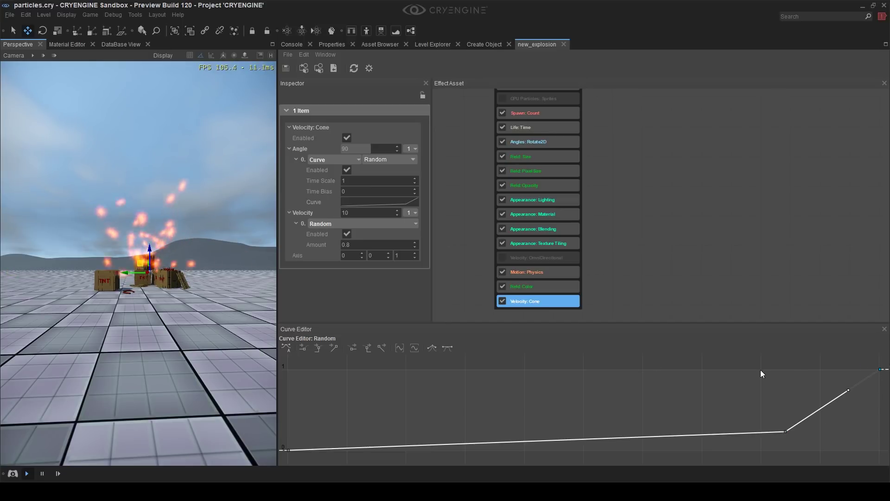
left_click(304, 348)
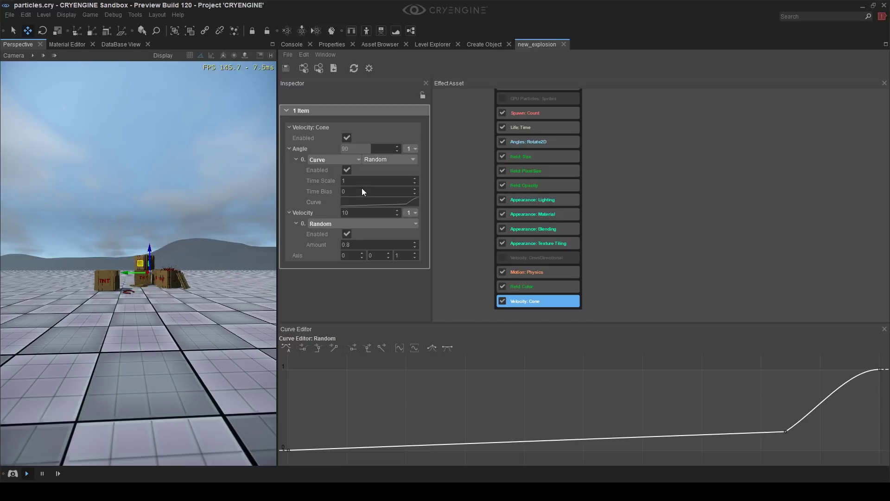
left_click(367, 149)
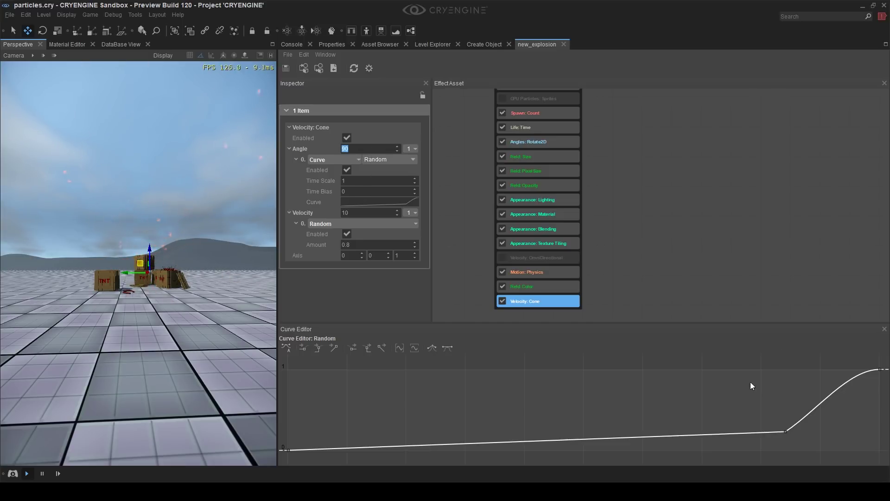
Move the Angle curve's middle point earlier along the curve and flatten its outgoing tangent for a gradual rise to the end
left_click_drag(785, 431, 698, 433)
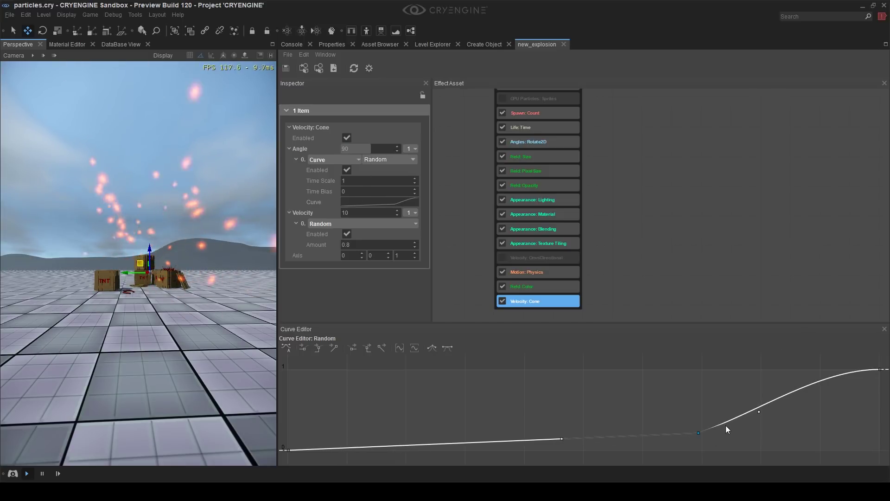
left_click_drag(759, 412, 770, 428)
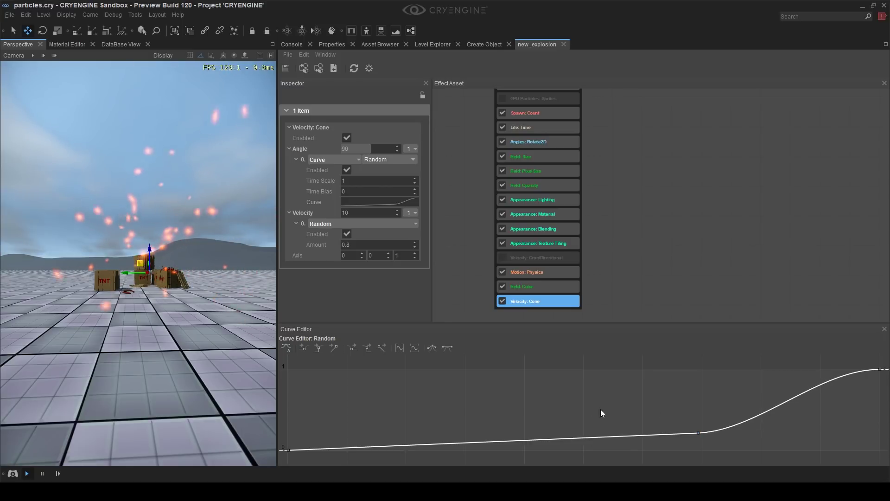
scroll(805, 407, "down", 3)
scroll(736, 403, "up", 3)
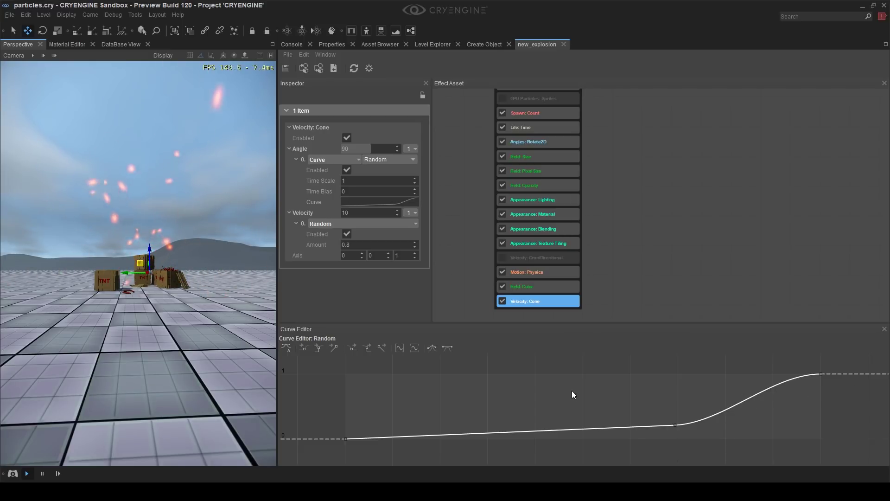
left_click(657, 202)
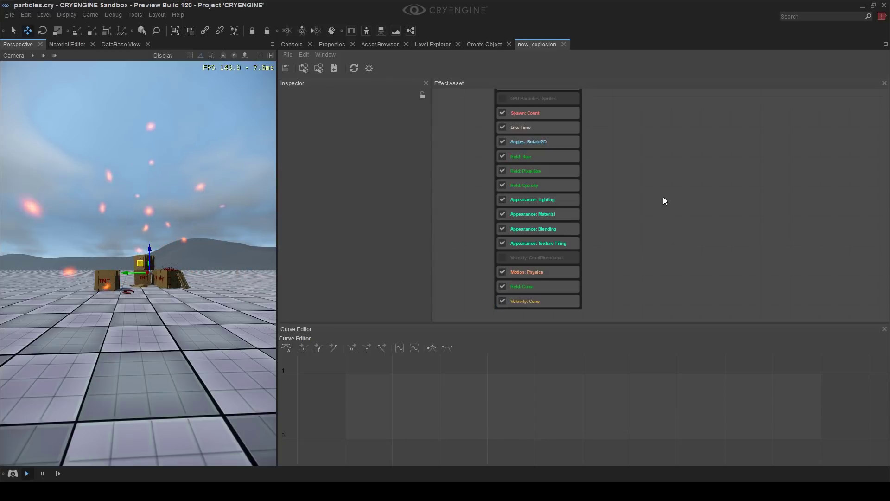
Delete the disabled Velocity: OmniDirectional and GPU Particles: Sprites features from the second sparks component
middle_click_drag(662, 196, 596, 237)
right_click(621, 135)
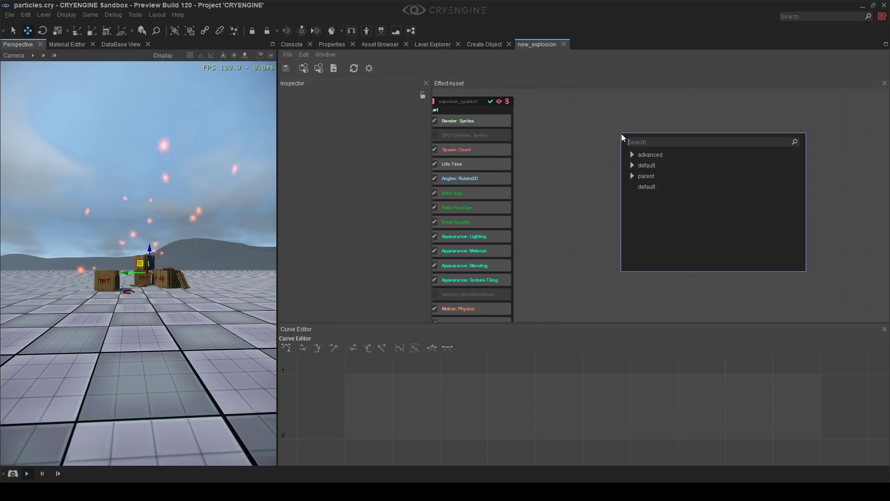
right_click_drag(547, 244, 589, 240)
left_click(546, 246)
key("Delete")
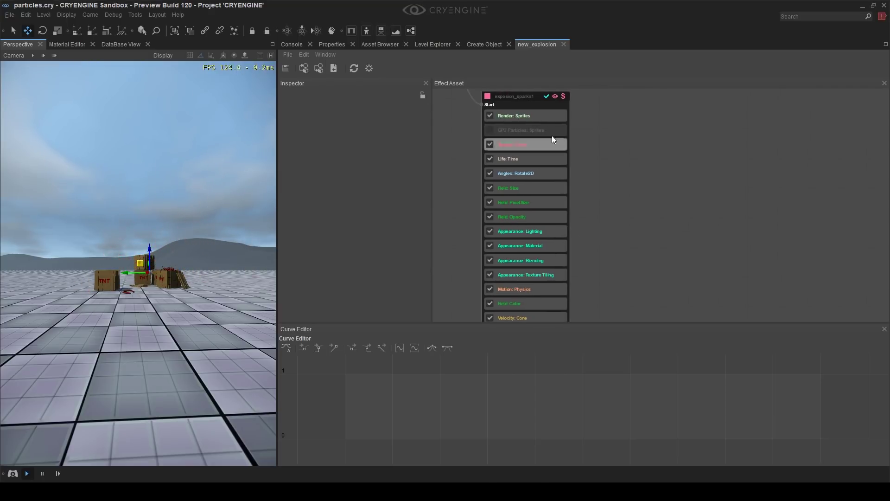
left_click(549, 133)
key("Delete")
Add a SecondGen: OnSpawn feature to the second sparks component
right_click_drag(638, 173, 615, 166)
right_click(520, 97)
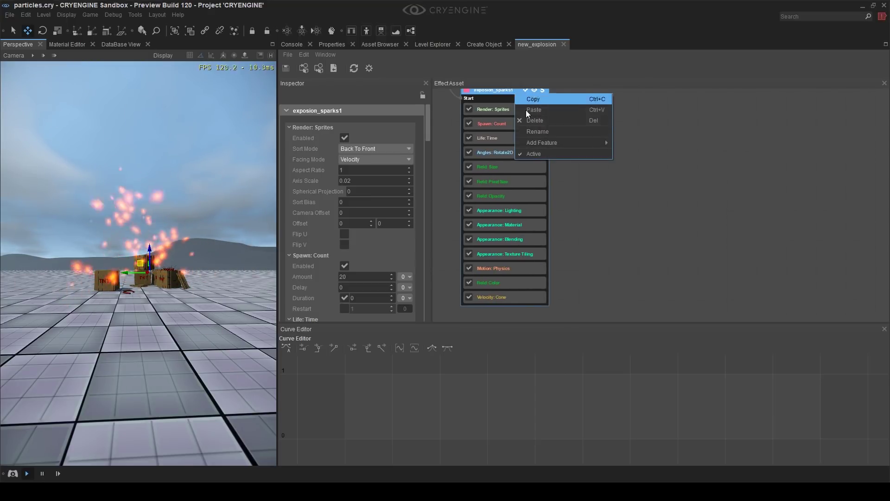
mouse_move(581, 140)
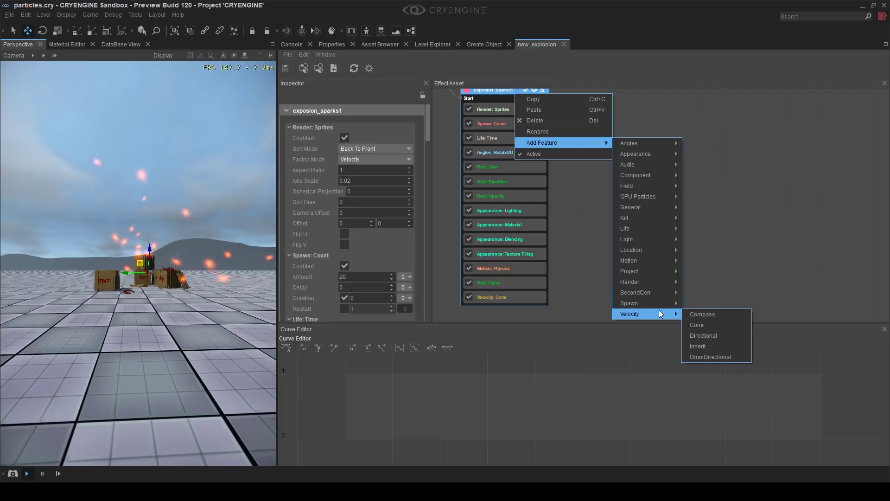
mouse_move(653, 295)
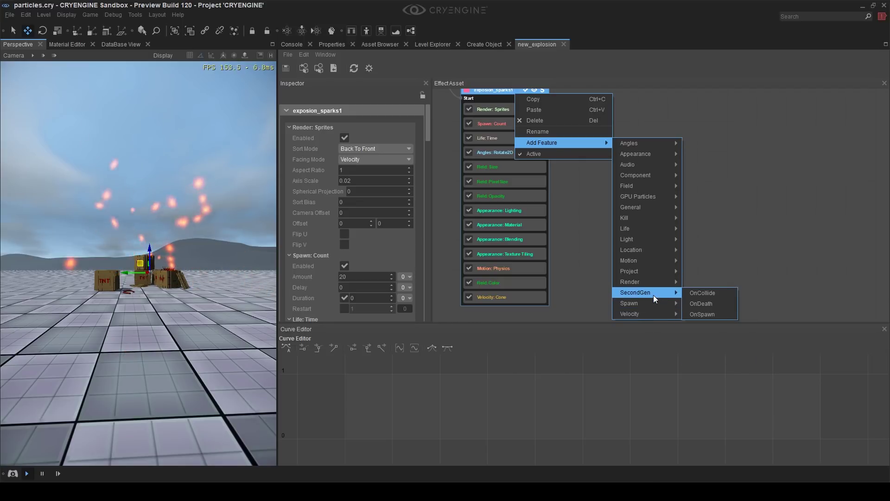
left_click(718, 313)
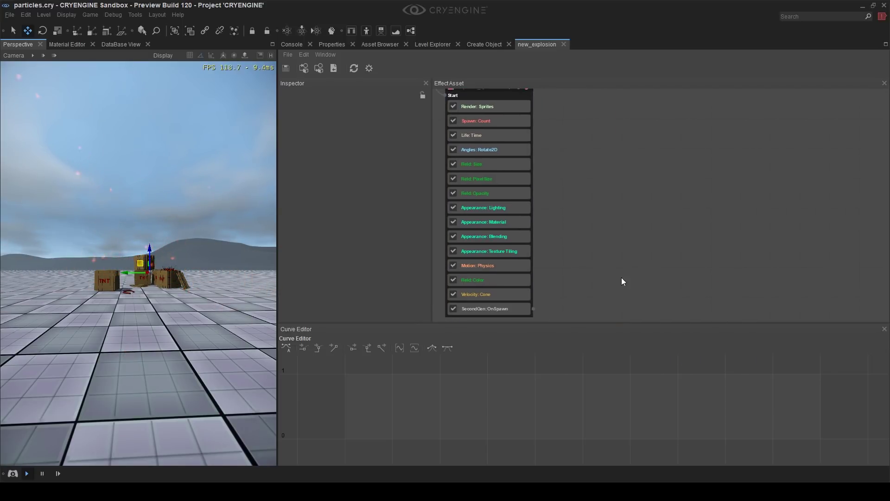
Create a component from the default ribbon template, connected to the sparks' SecondGen: OnSpawn output
middle_click_drag(621, 278, 580, 281)
left_click_drag(492, 312, 600, 166)
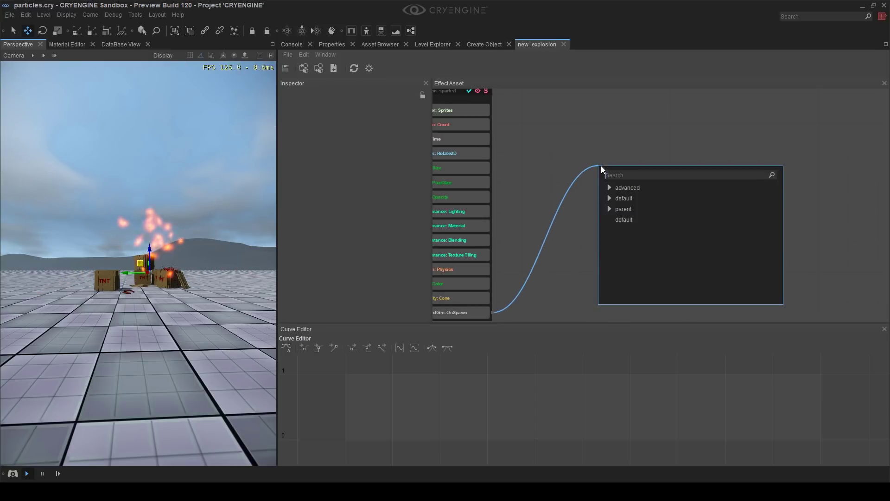
left_click(608, 197)
scroll(626, 248, "down", 1)
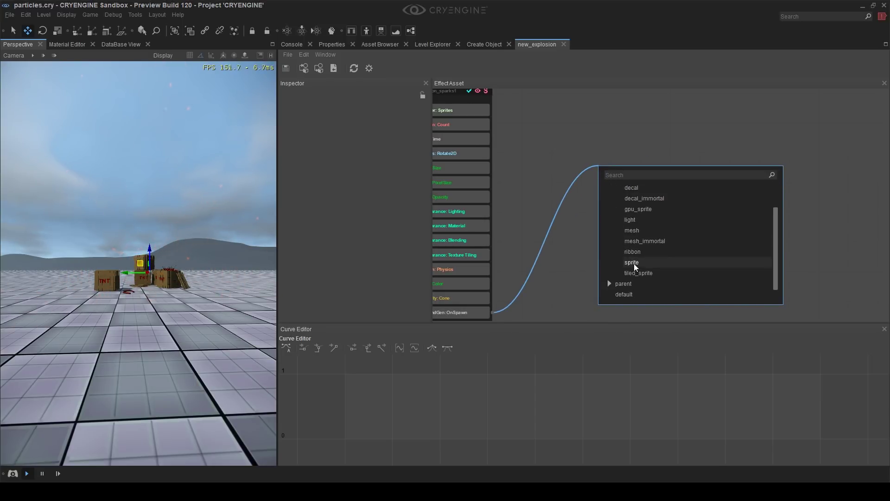
left_click(632, 252)
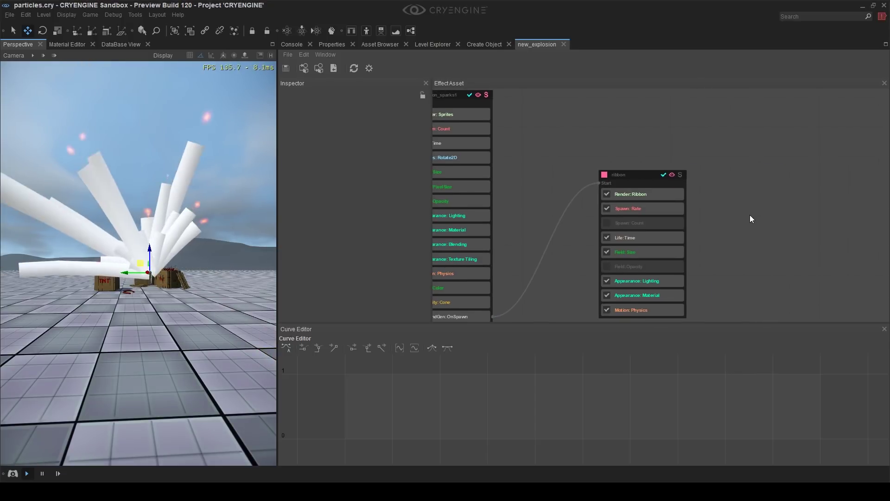
Examine the ribbon trails in the viewport and the ribbon component's Life: Time and Field: Size features
key("d")
right_click_drag(211, 230, 106, 224)
scroll(179, 238, "down", 1)
key("d")
key("d")
left_click(641, 238)
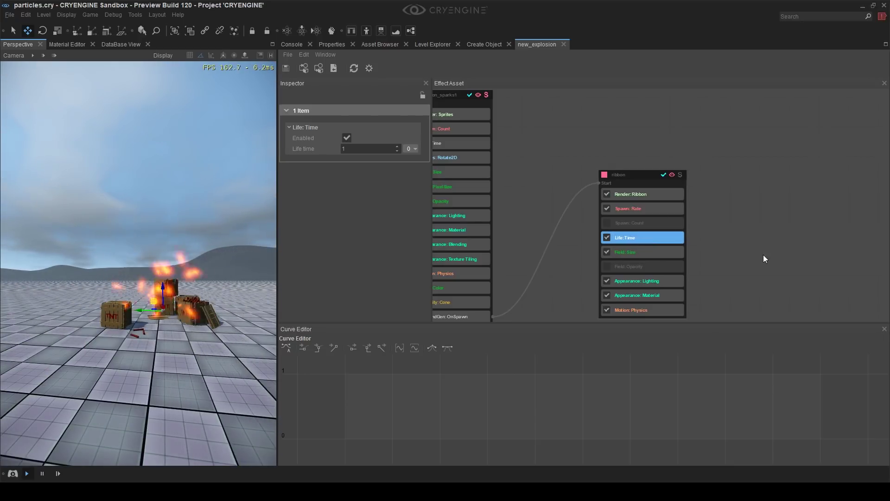
middle_click_drag(772, 260, 674, 231)
scroll(697, 237, "up", 2)
left_click(678, 227)
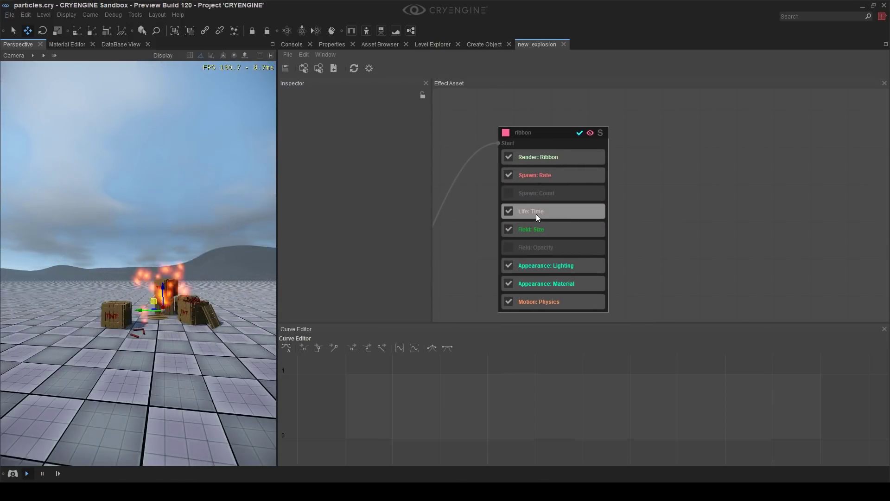
left_click(571, 224)
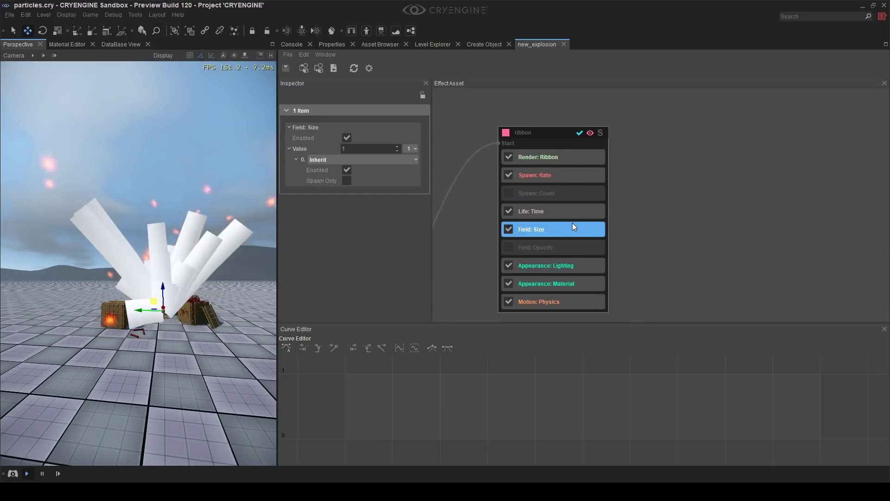
Try a life time of 0.5 for the ribbon component and settle on 0.3
left_click(528, 211)
double_click(348, 148)
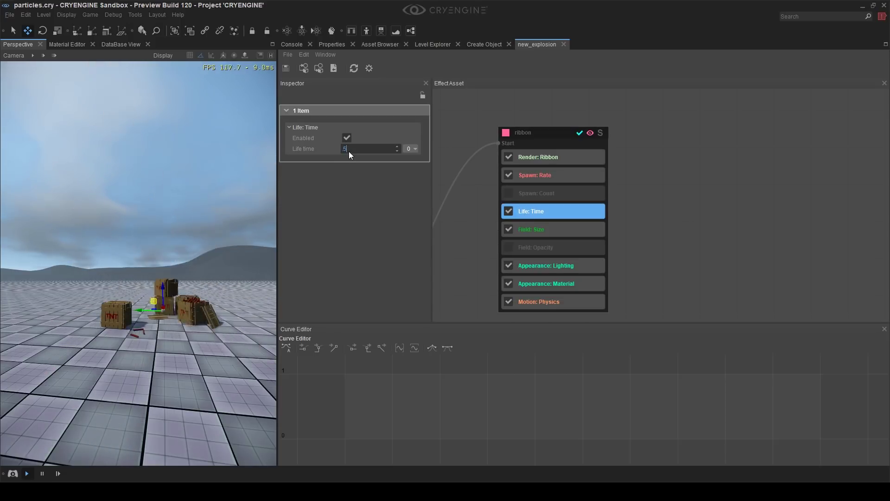
type("0.5")
key("Return")
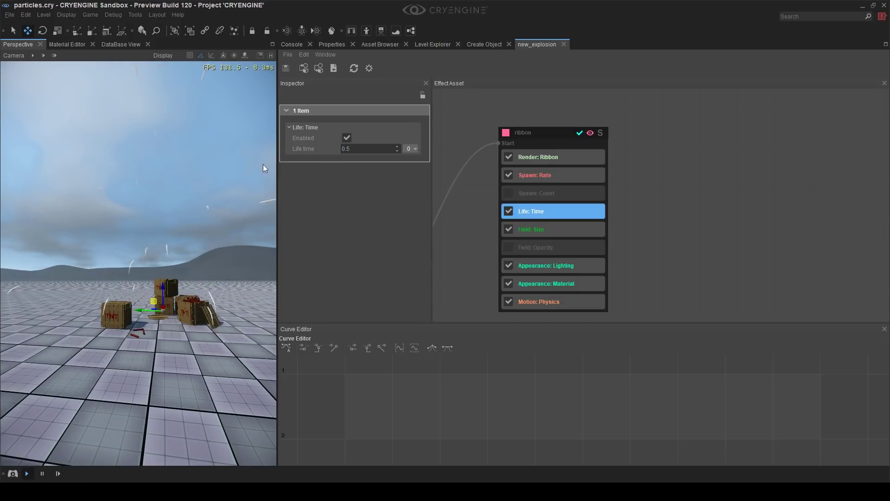
double_click(363, 147)
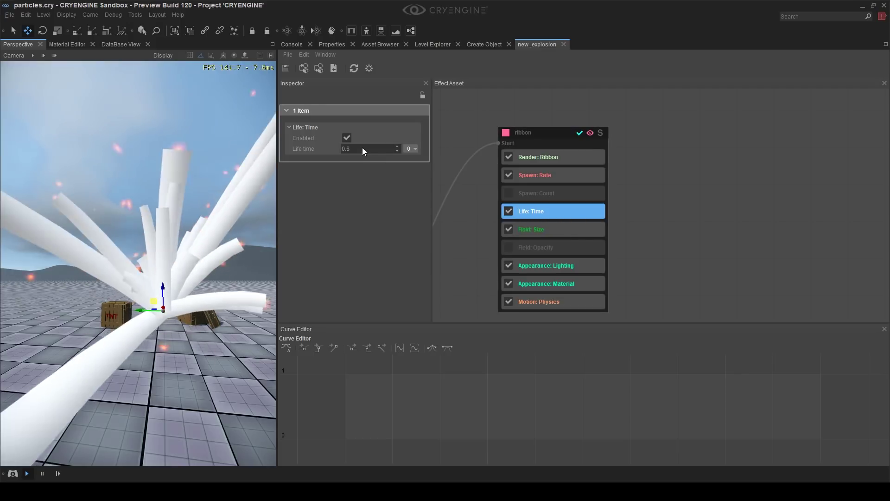
type("0.3")
key("Return")
left_click(758, 285)
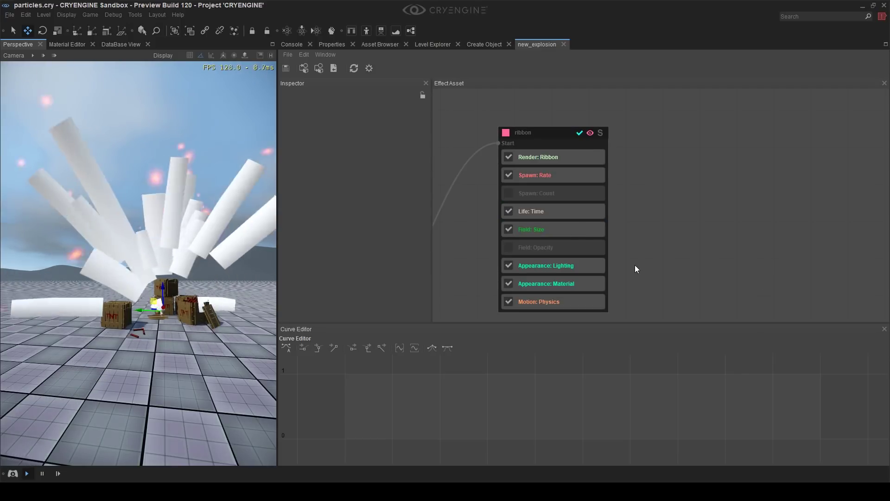
Delete the ribbon's Spawn: Rate feature and enable its Spawn: Count feature instead
left_click(535, 175)
key("Delete")
left_click(550, 184)
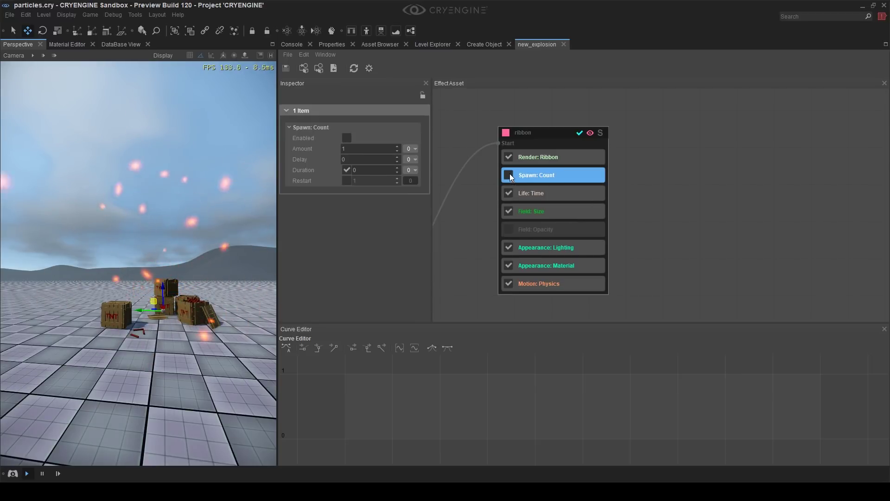
left_click(508, 175)
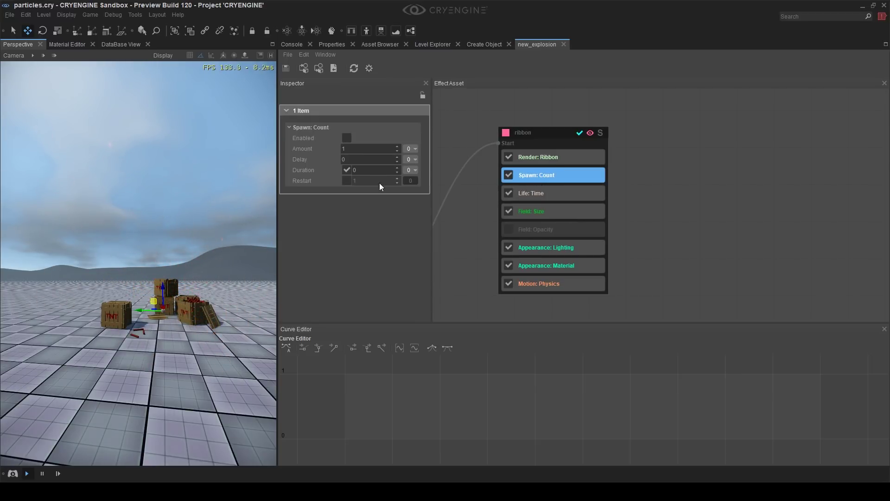
left_click(681, 205)
Set the ribbon's Spawn: Count amount to 25, and disable its duration after trying a value of 1
left_click(568, 177)
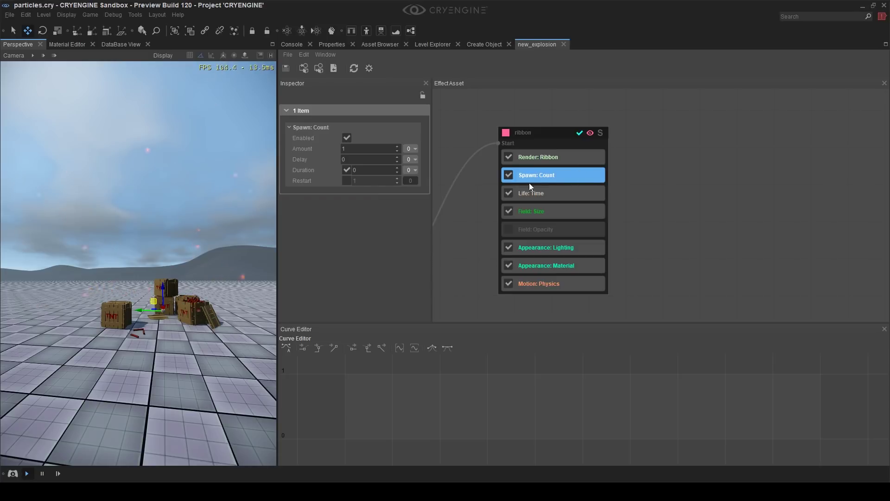
double_click(351, 150)
type("25")
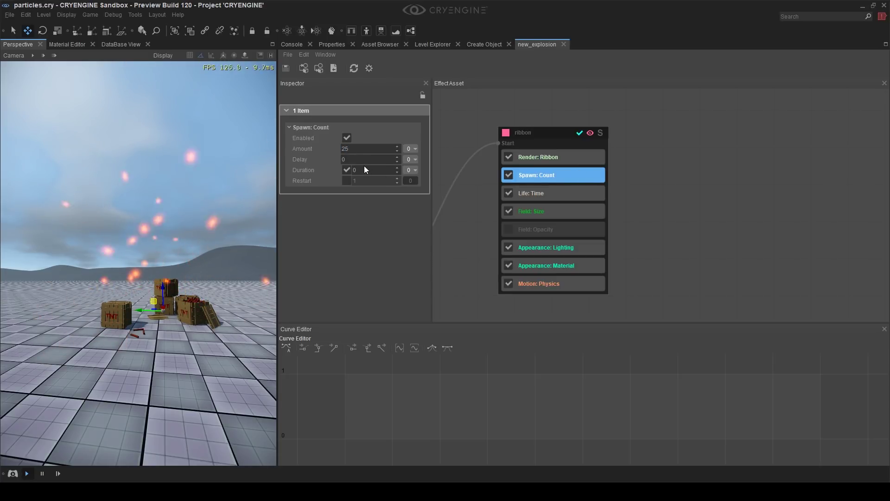
double_click(364, 169)
type("1")
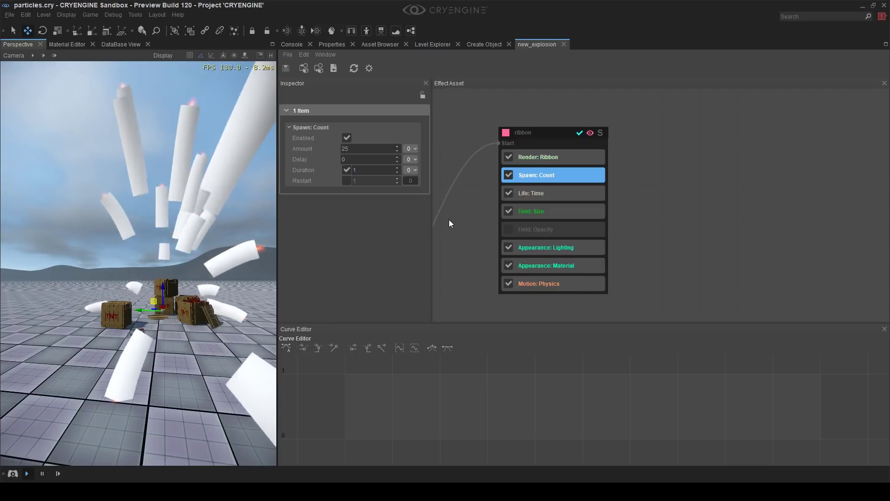
left_click(346, 170)
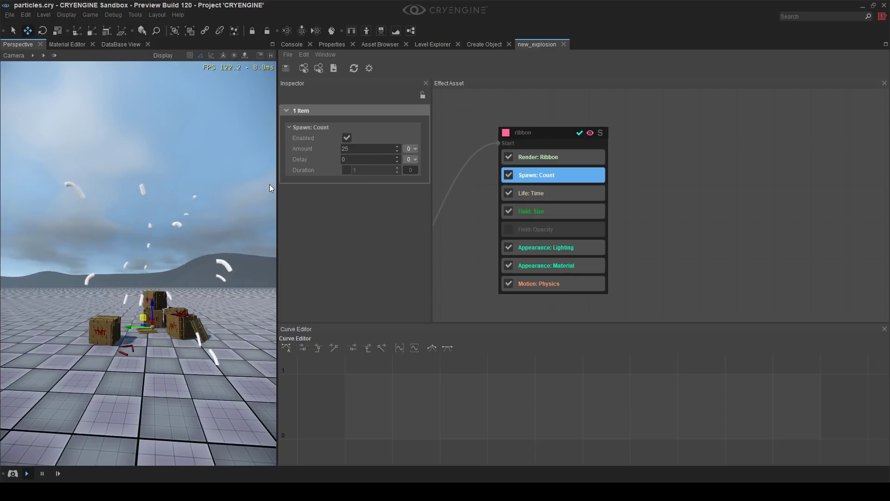
Reduce the ribbon's Spawn: Count amount to 5
middle_click_drag(564, 245, 769, 256)
scroll(476, 196, "down", 3)
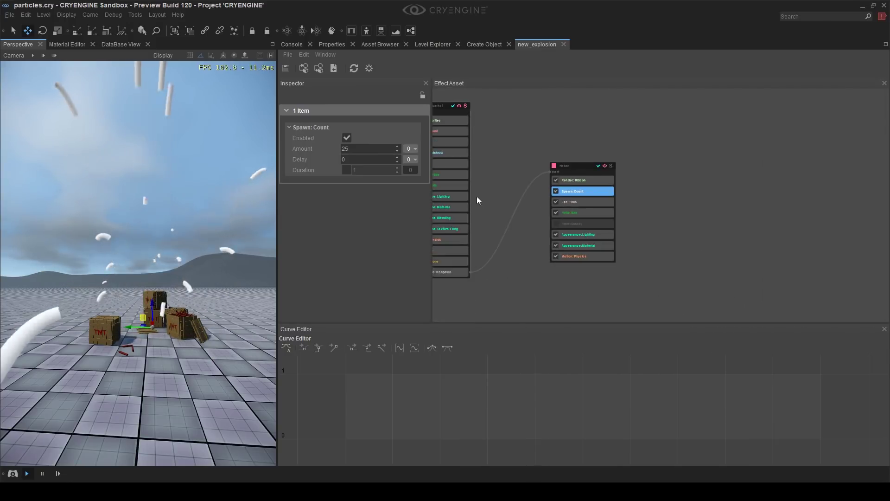
middle_click_drag(477, 196, 597, 187)
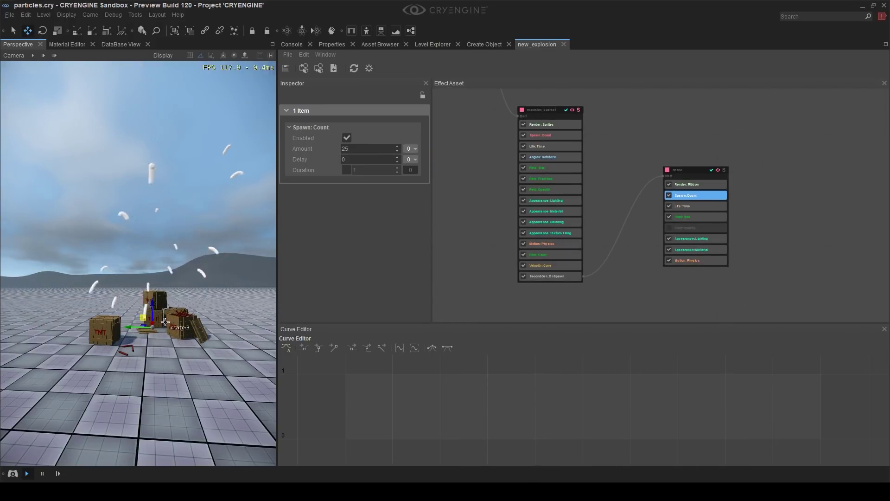
middle_click_drag(763, 209, 697, 190)
scroll(658, 173, "up", 3)
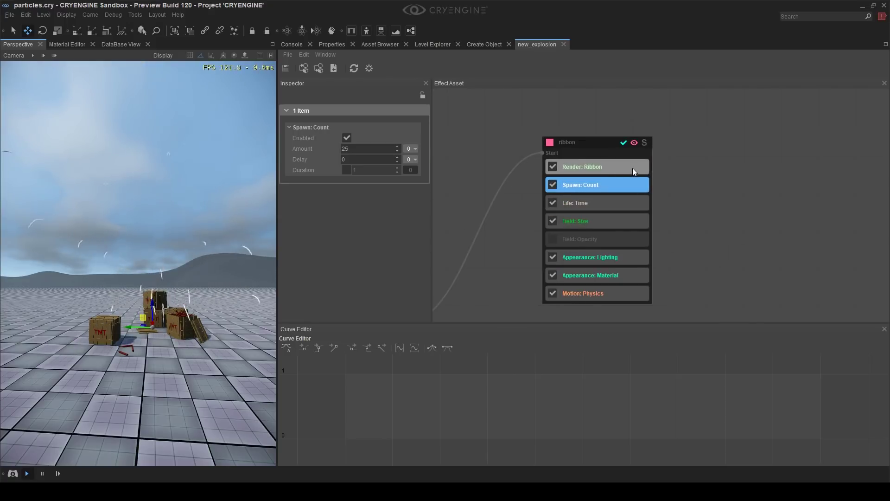
double_click(365, 148)
type("5")
key("Return")
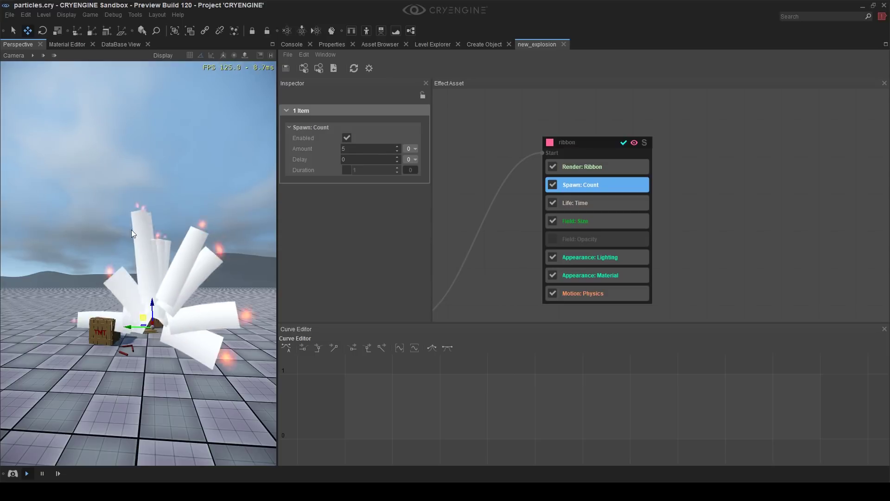
left_click(668, 195)
Enable Connect To Origin in the ribbon's Render: Ribbon feature
left_click(616, 170)
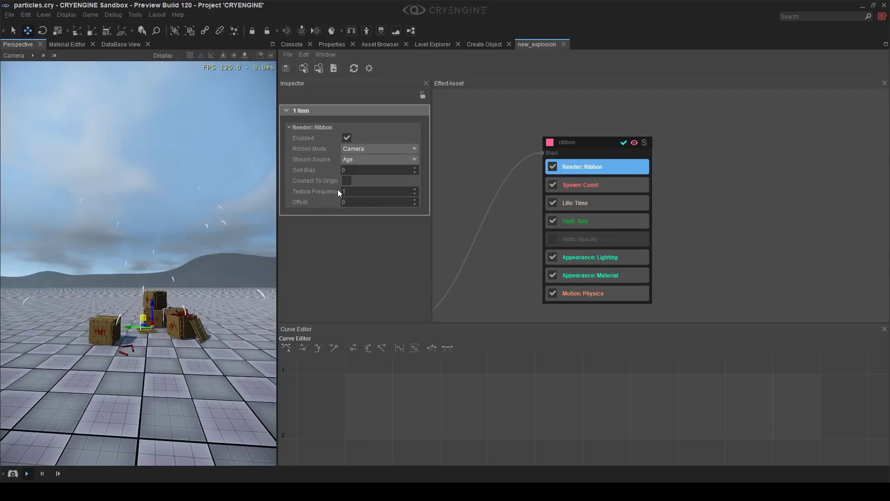
left_click(346, 180)
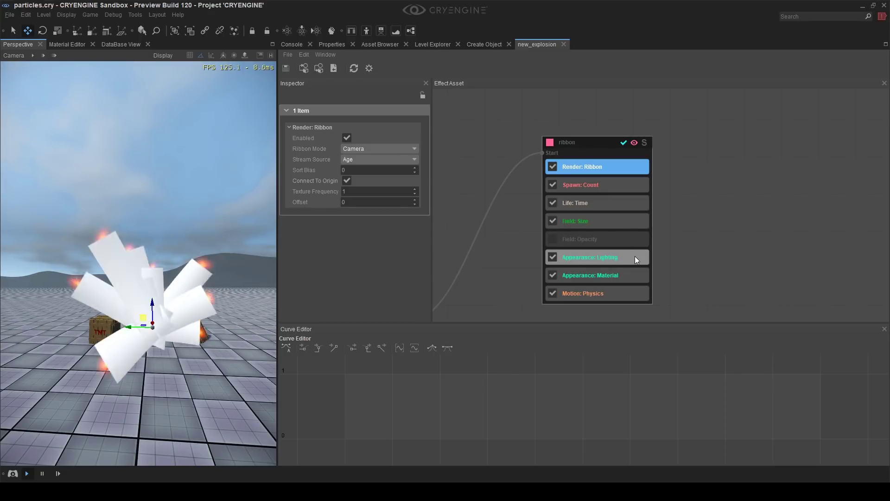
middle_click_drag(661, 254, 661, 240)
left_click(699, 233)
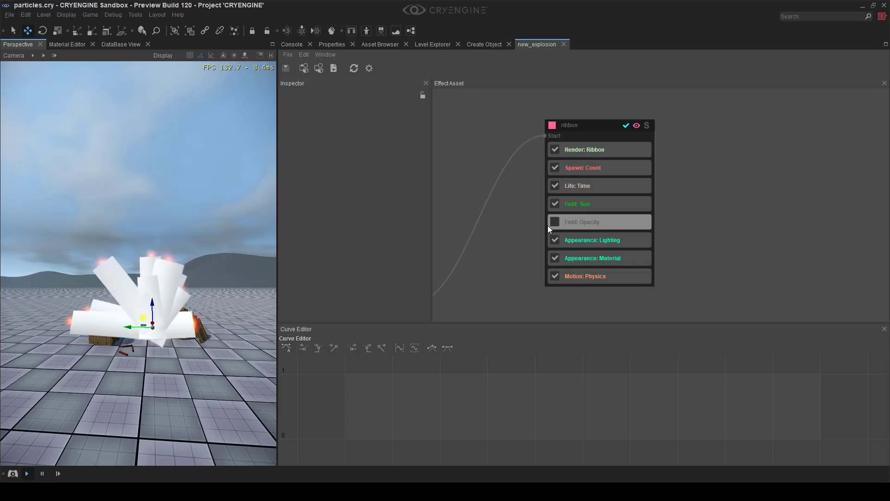
Add an age-based Curve modifier to the ribbon's Field: Size value
left_click(570, 205)
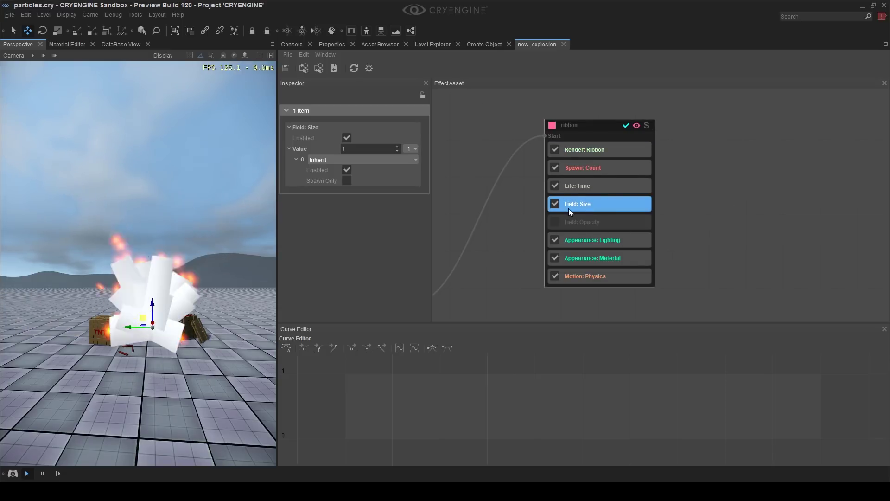
left_click(410, 149)
mouse_move(421, 159)
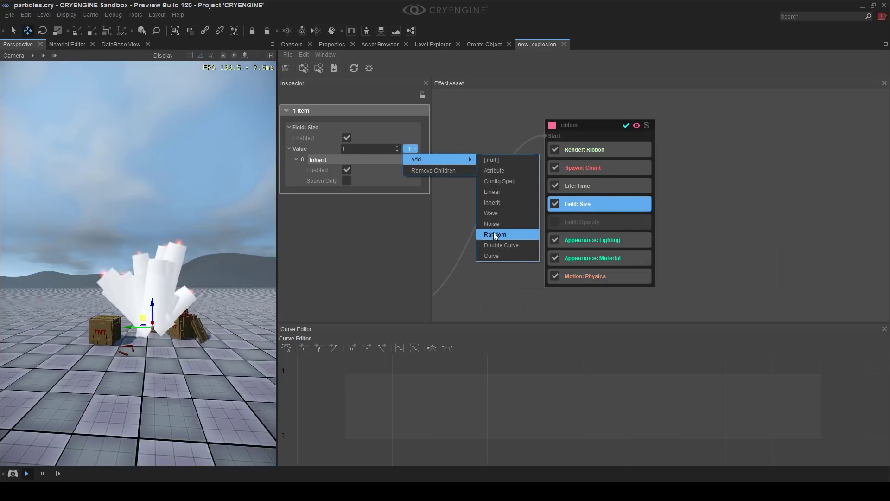
left_click(492, 253)
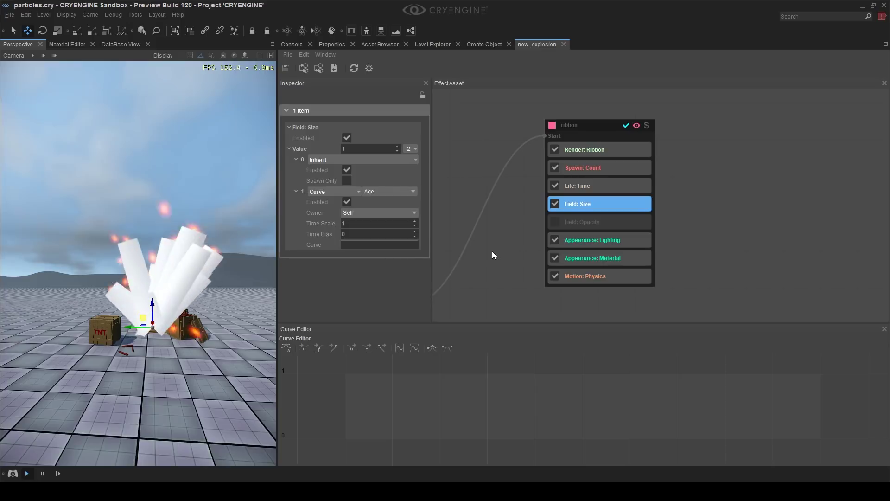
Shape the ribbon's size curve to fall from 1 to 0 over its age, bowing upward with the steepest drop near the end
left_click(407, 245)
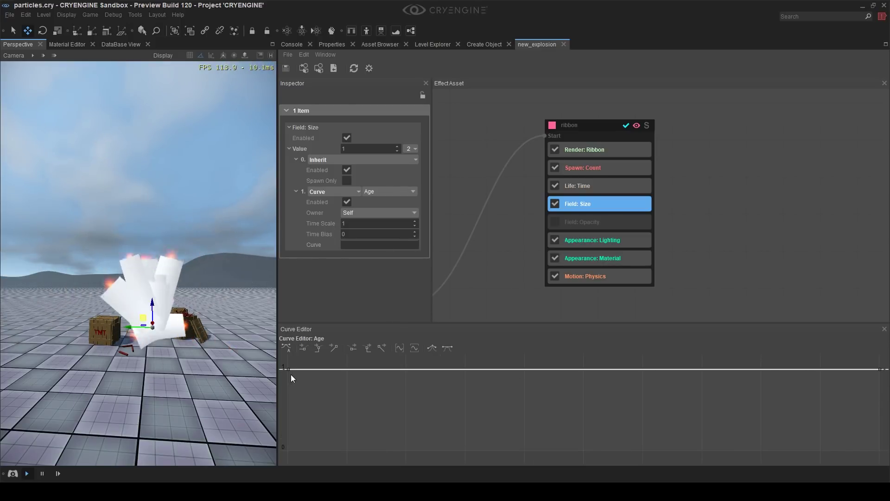
left_click_drag(288, 369, 263, 453)
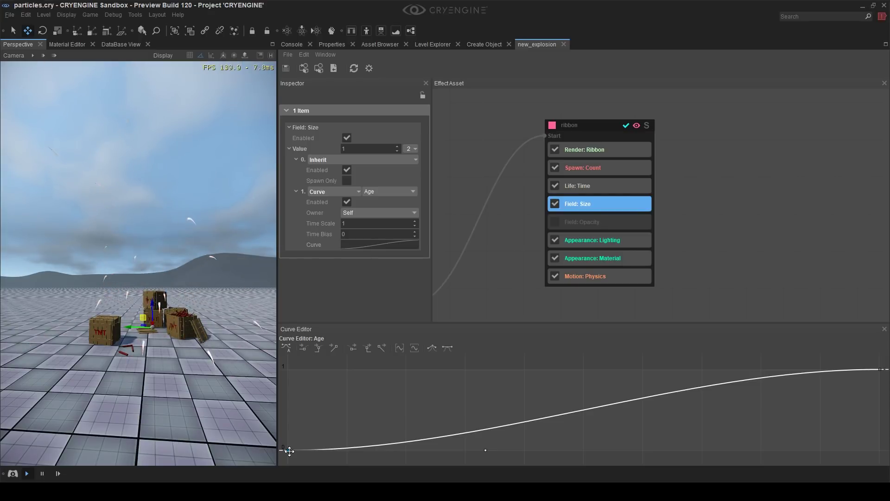
left_click_drag(289, 451, 879, 450)
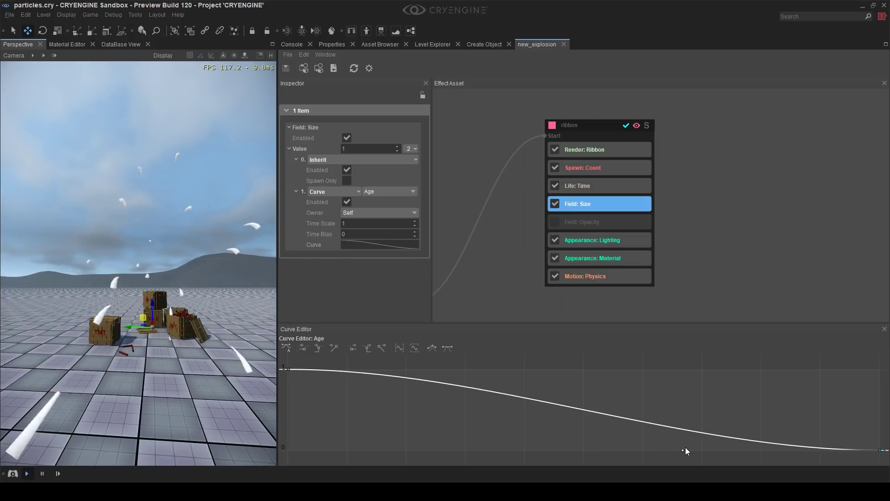
left_click_drag(683, 449, 695, 384)
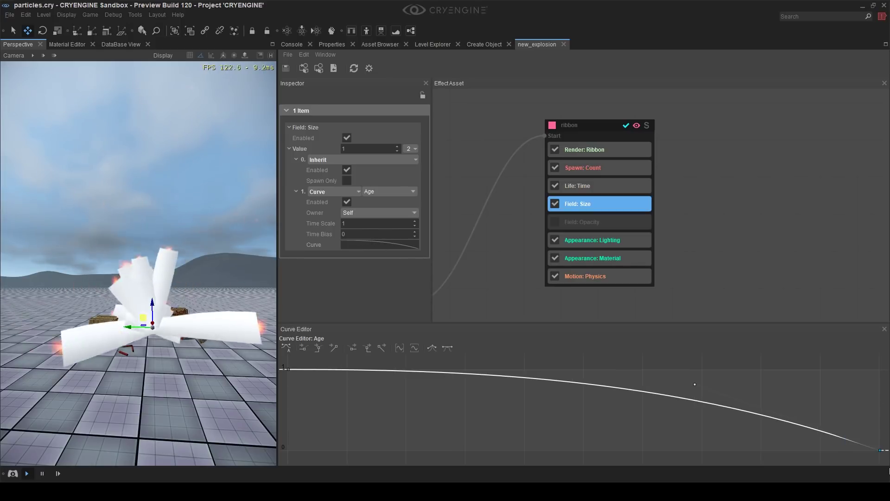
left_click(686, 199)
Enable the ribbon's Field: Opacity and add an Age curve to it that fades smoothly from 1 to 0
left_click(563, 223)
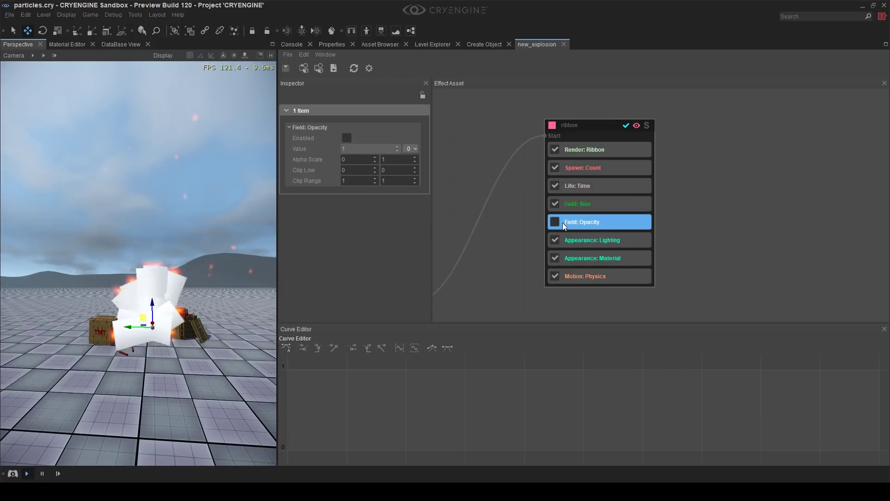
left_click(555, 221)
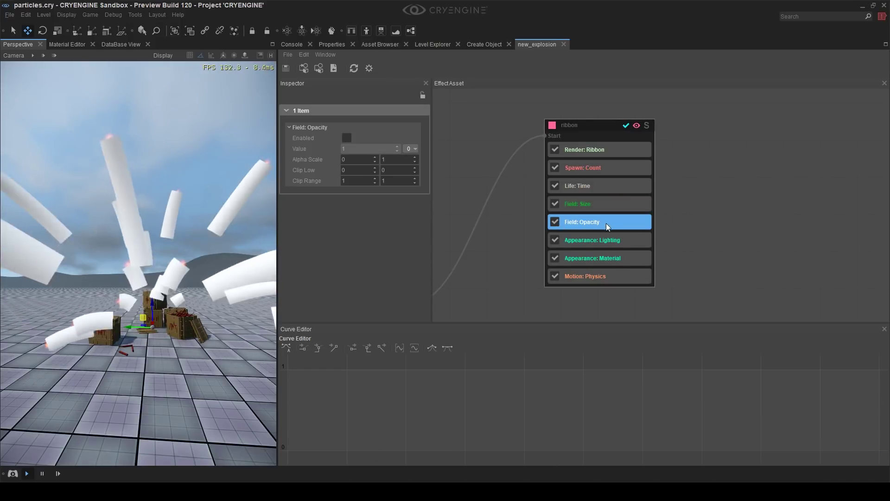
left_click(572, 224)
left_click(572, 225)
left_click(410, 149)
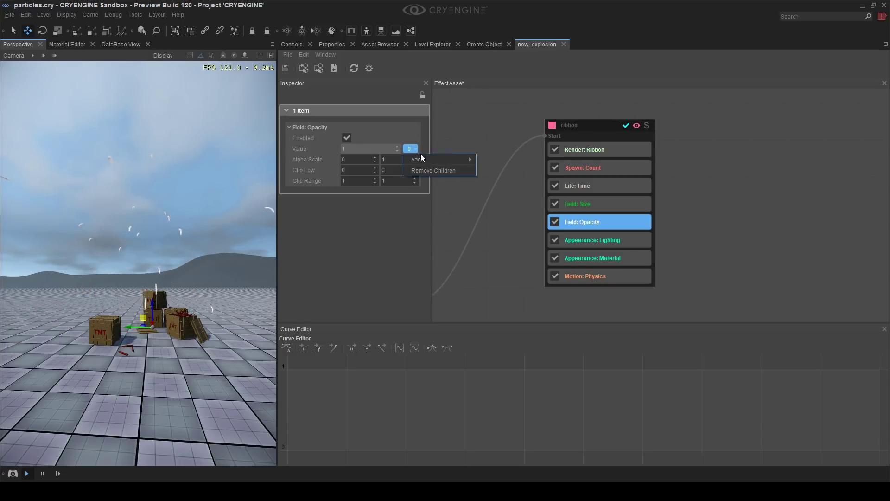
mouse_move(461, 166)
left_click(493, 256)
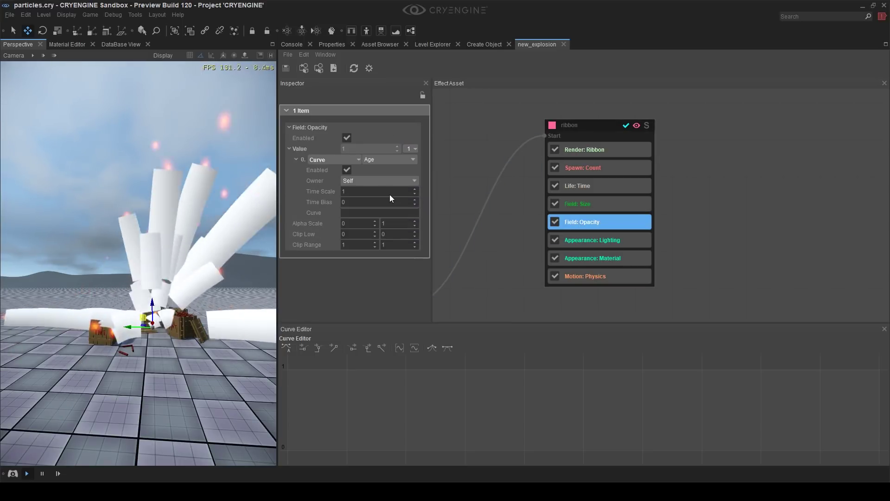
left_click(371, 211)
left_click_drag(880, 368, 881, 450)
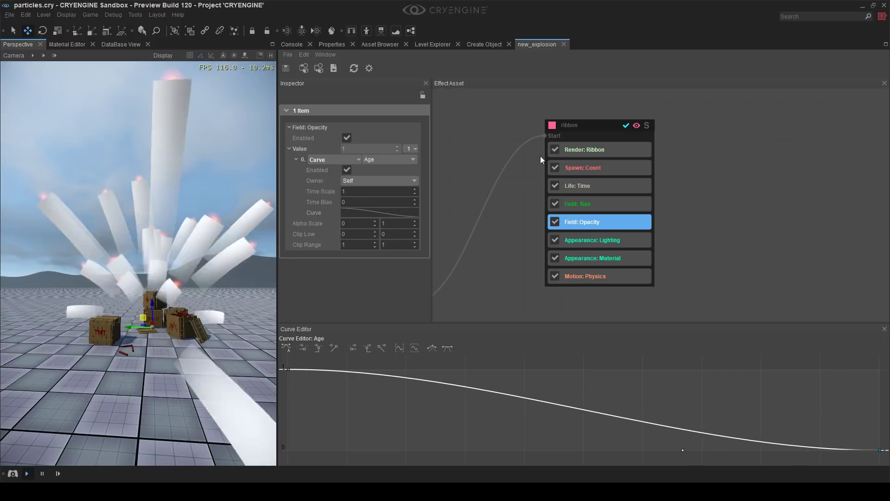
Disable both the Curve and Inherit modifiers in the ribbon's Field: Size and check the effect in the viewport
left_click(577, 204)
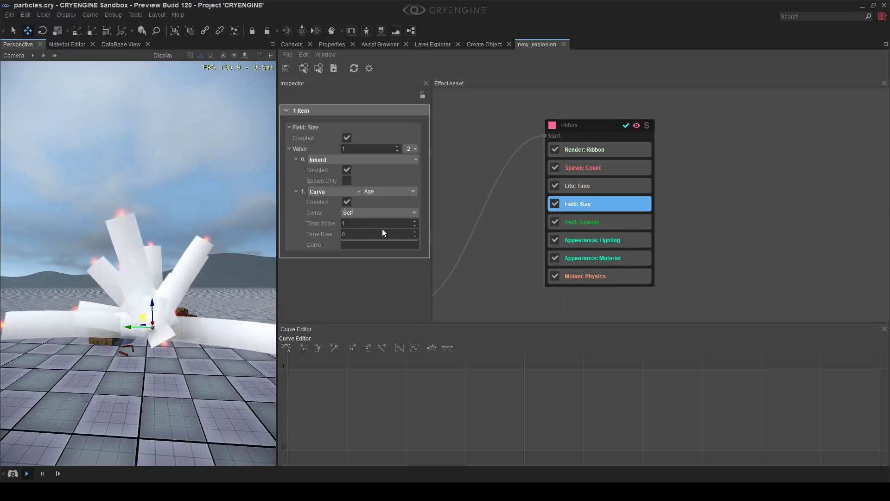
left_click(348, 202)
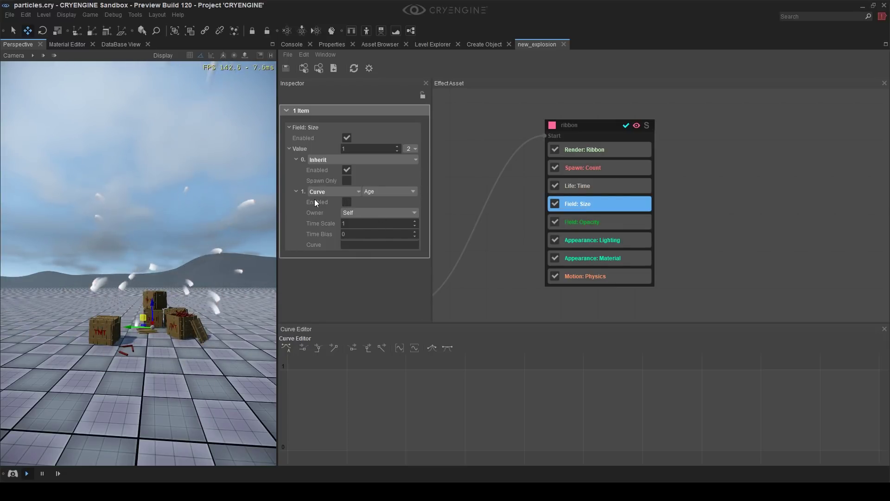
left_click(348, 170)
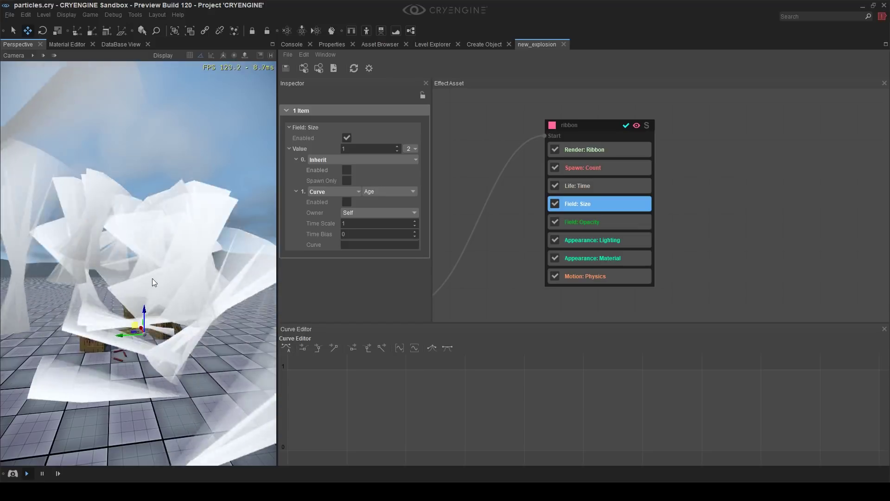
right_click_drag(175, 295, 207, 316)
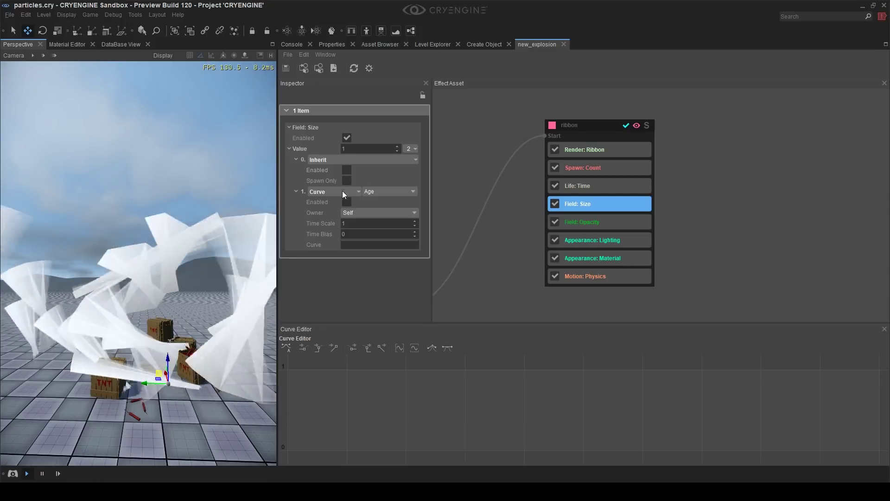
Remove the Curve and Inherit modifiers from the ribbon's Field: Size and add a fresh Inherit modifier
right_click(302, 191)
left_click(318, 220)
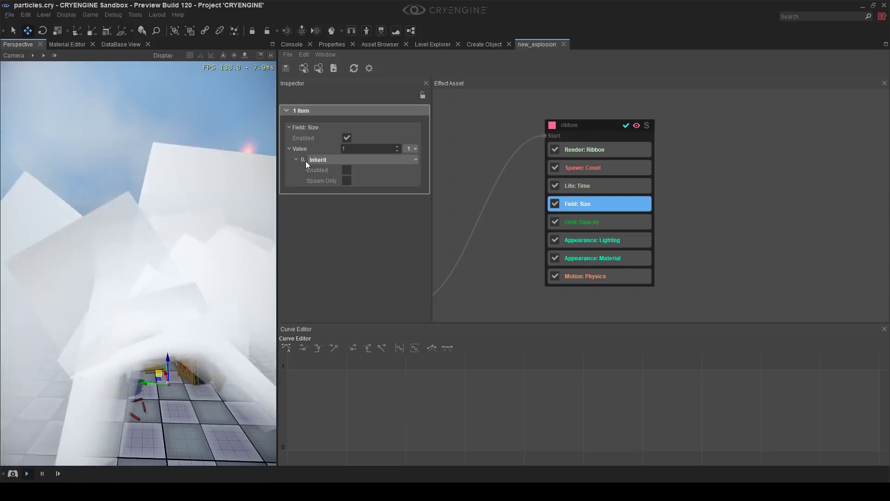
right_click(305, 160)
left_click(313, 186)
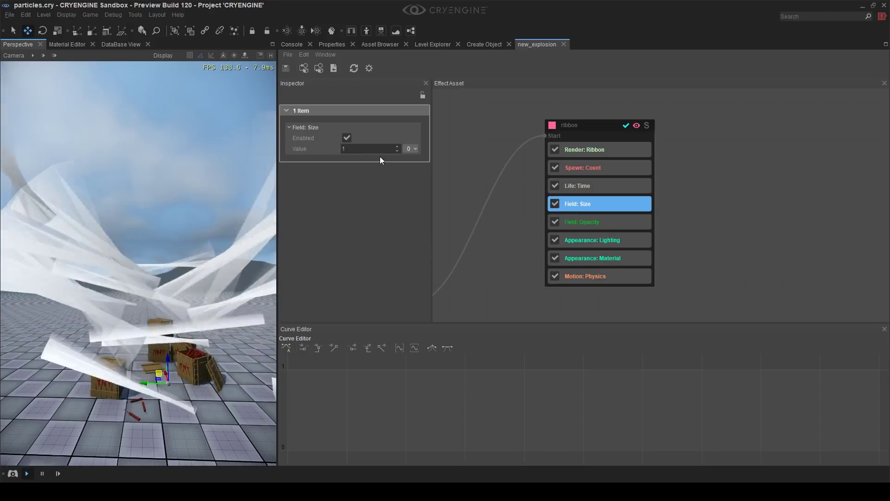
left_click(409, 150)
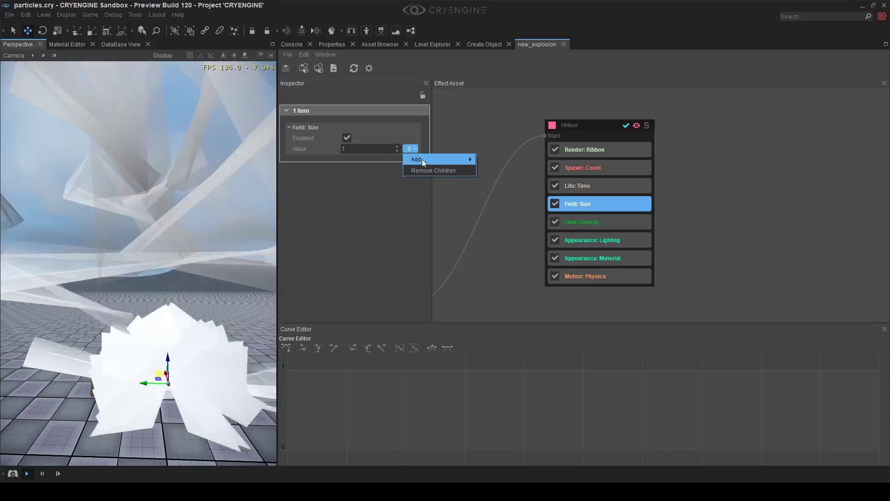
mouse_move(421, 159)
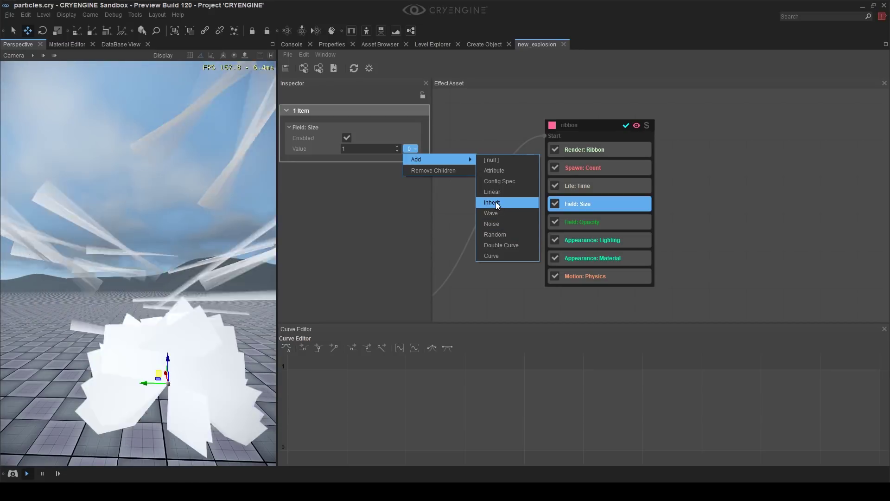
left_click(495, 202)
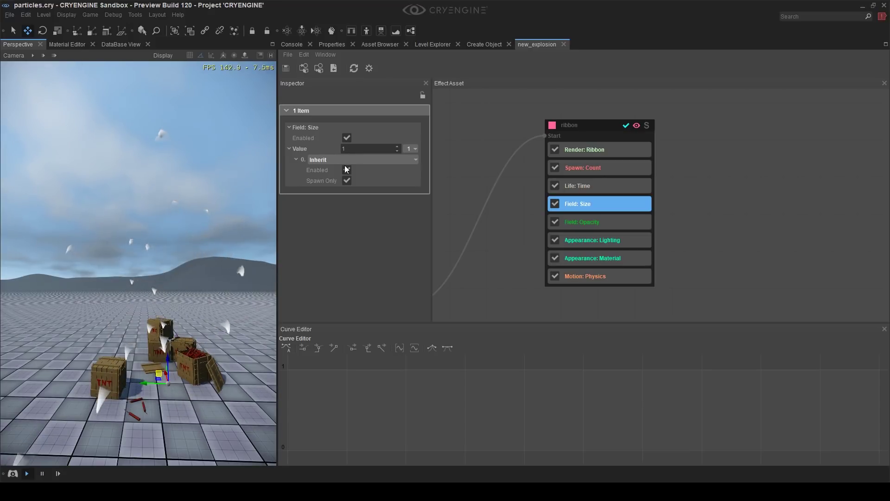
Try values of 0.5 and 5 for the ribbon's Field: Size
double_click(348, 148)
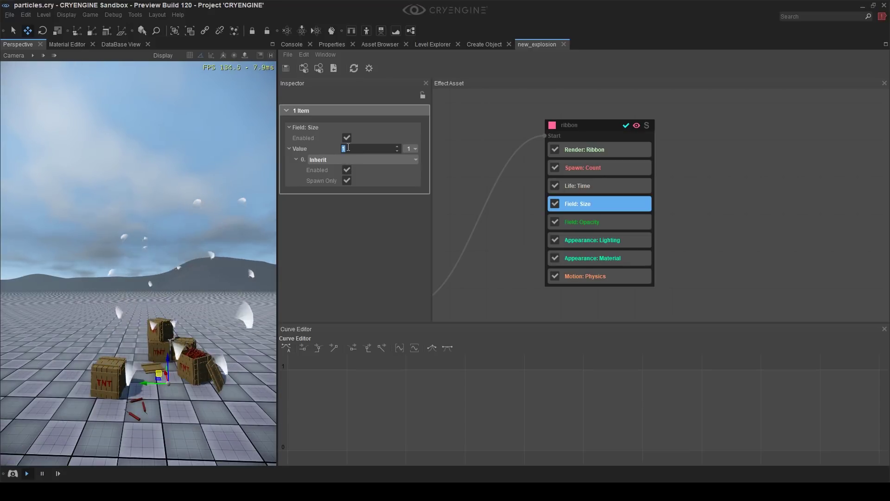
type("0.5")
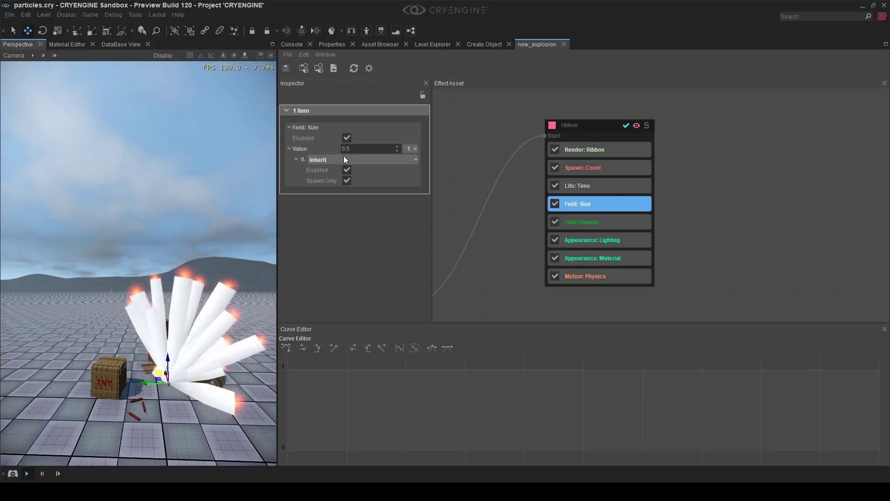
key("Return")
type("5")
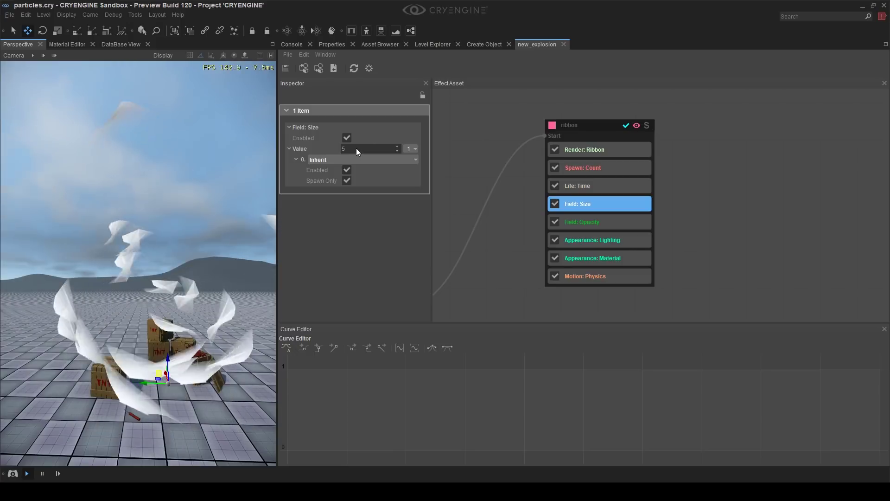
key("Return")
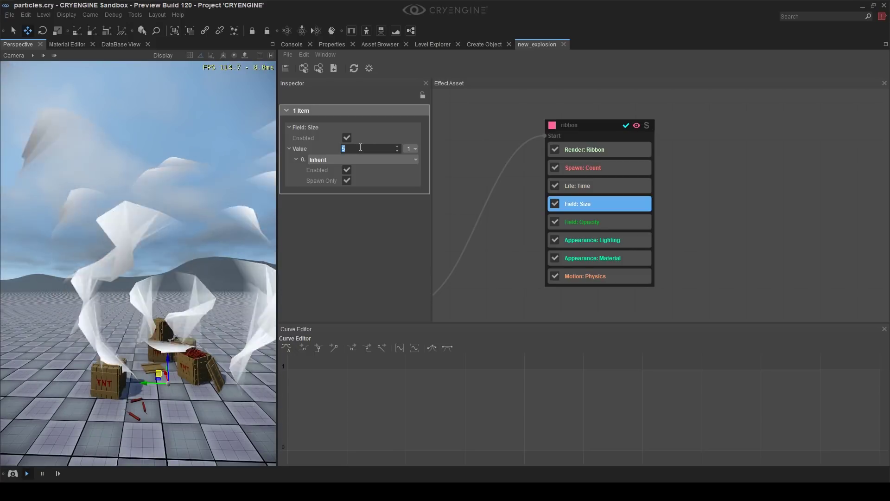
Set the ribbon's Field: Size value to 0.5
type("1")
key("BackSpace")
type("0.5")
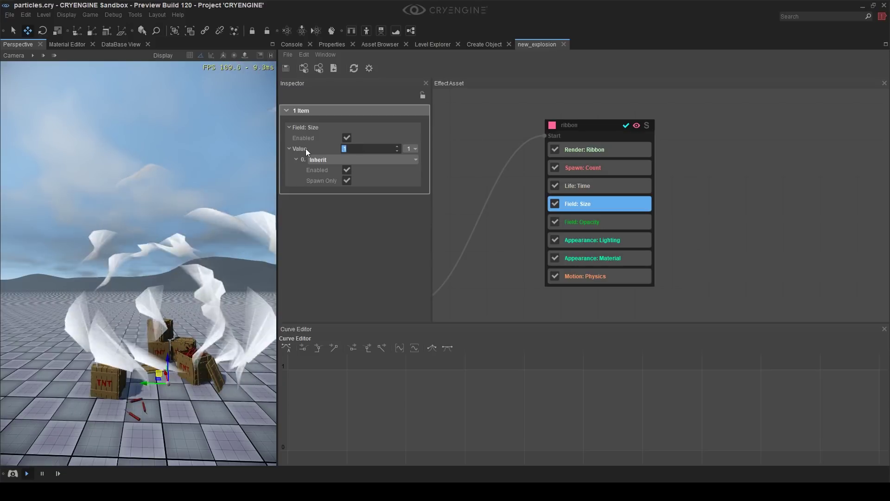
key("Return")
left_click(764, 194)
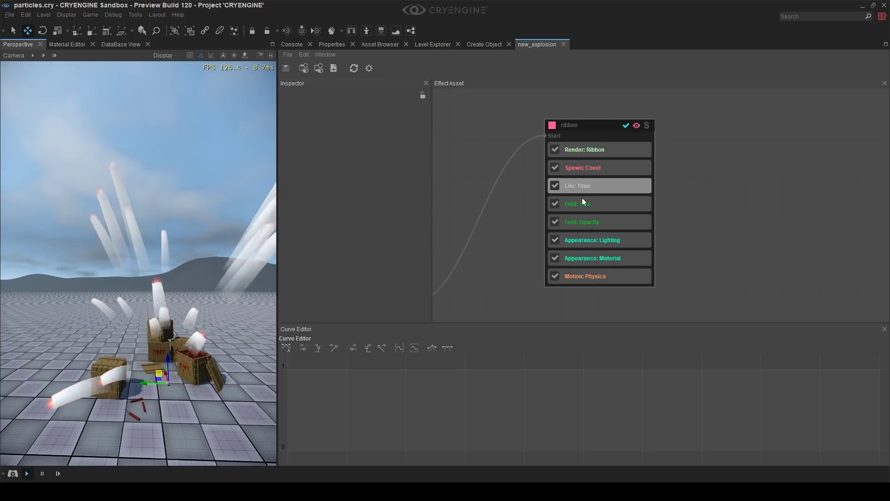
Try a Field: Size value of 1 on the parent sparks component, and restore it to 0.2
right_click_drag(546, 258, 718, 285)
left_click(608, 112)
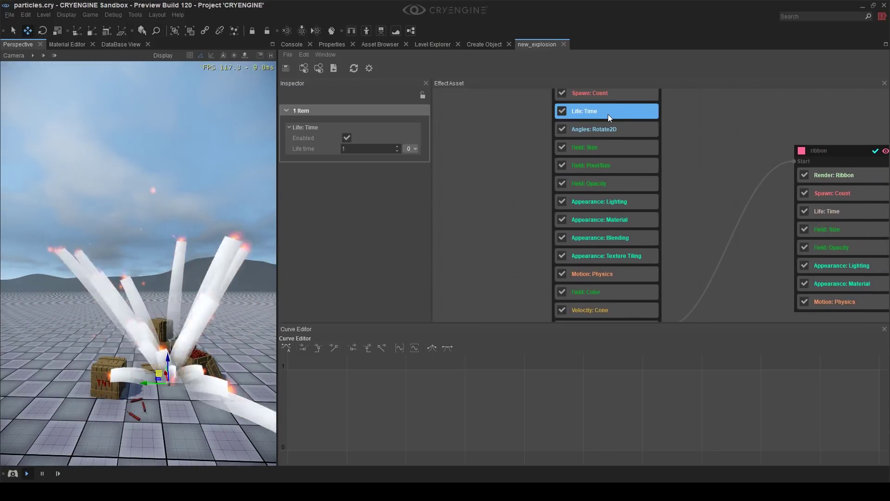
right_click_drag(669, 191, 580, 173)
scroll(579, 173, "down", 1)
right_click_drag(519, 273, 507, 282)
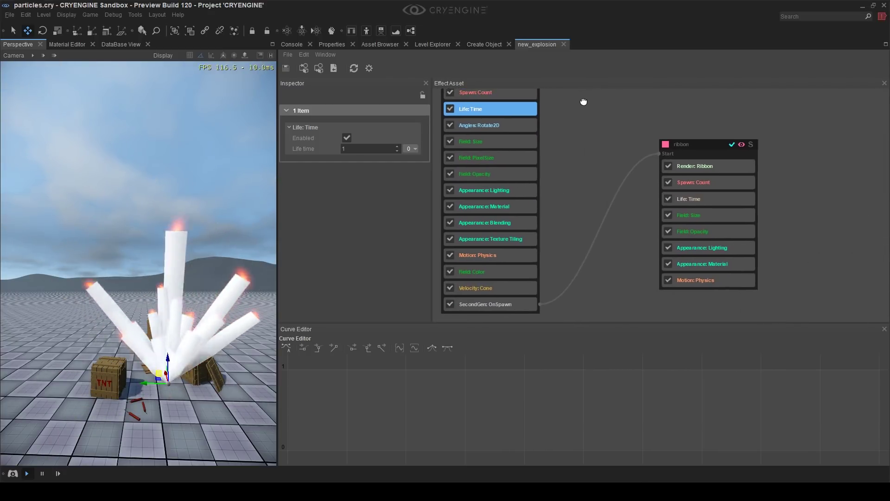
left_click(499, 142)
double_click(350, 149)
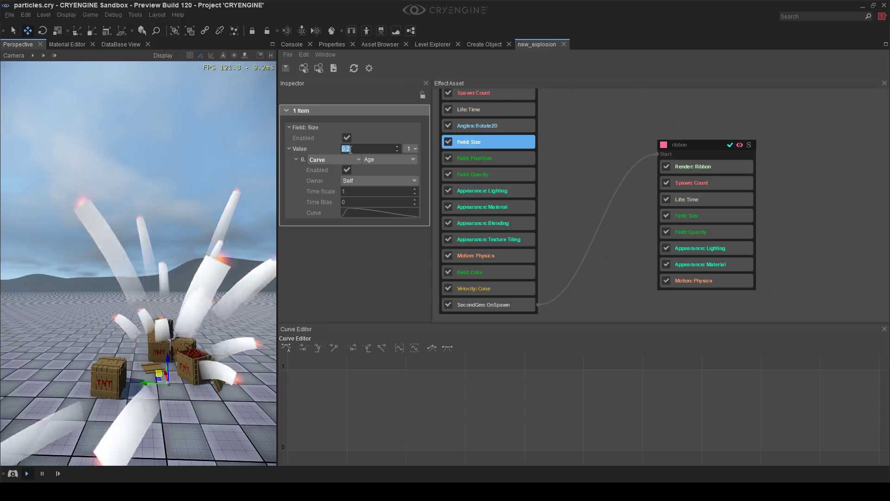
type("1")
key("Return")
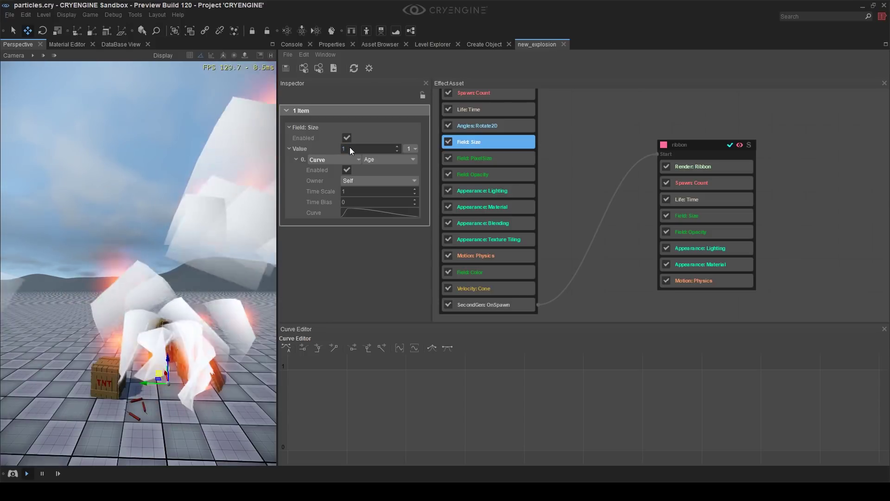
double_click(350, 147)
type("0.2")
key("Return")
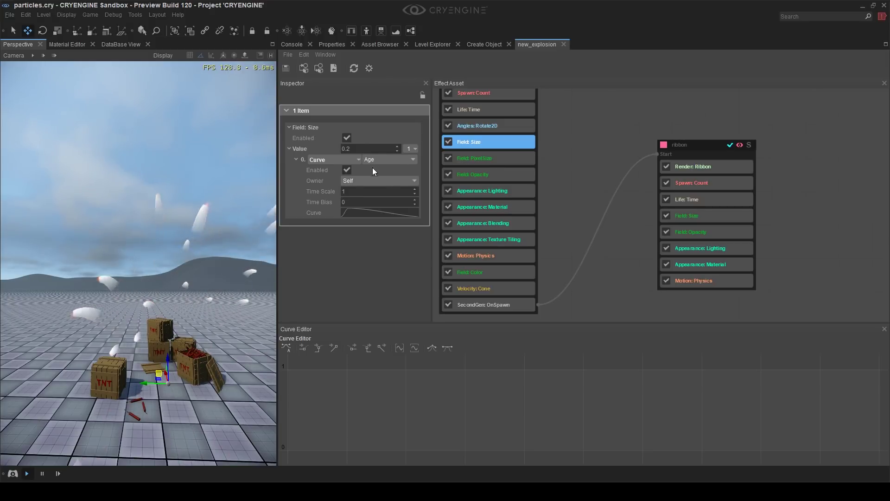
Disable Spawn Only for the Inherit modifier in the ribbon's Field: Size
right_click_drag(661, 150, 600, 144)
scroll(680, 190, "up", 1)
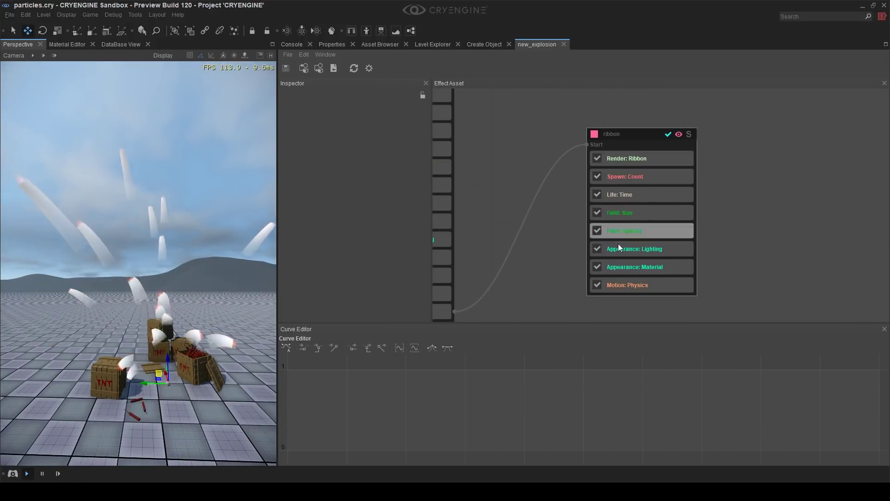
left_click(630, 211)
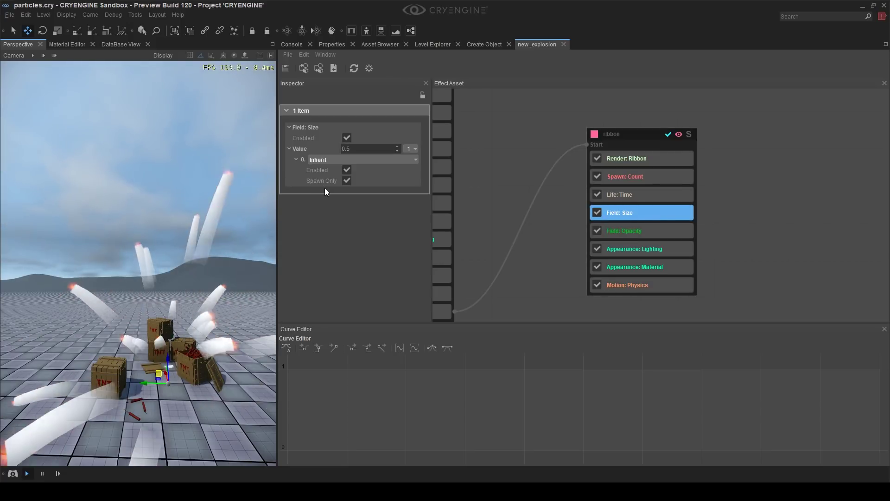
left_click(346, 181)
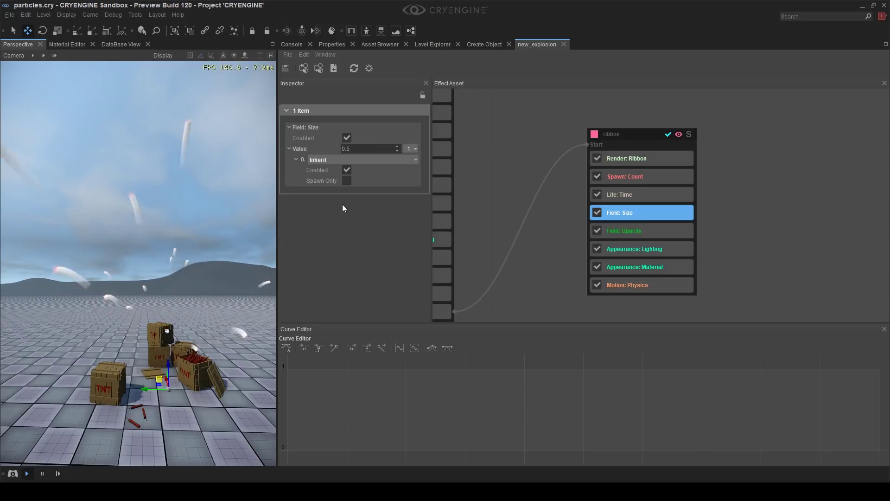
Enable Spawn Only for the Inherit modifier in the ribbon's Field: Size
left_click(346, 180)
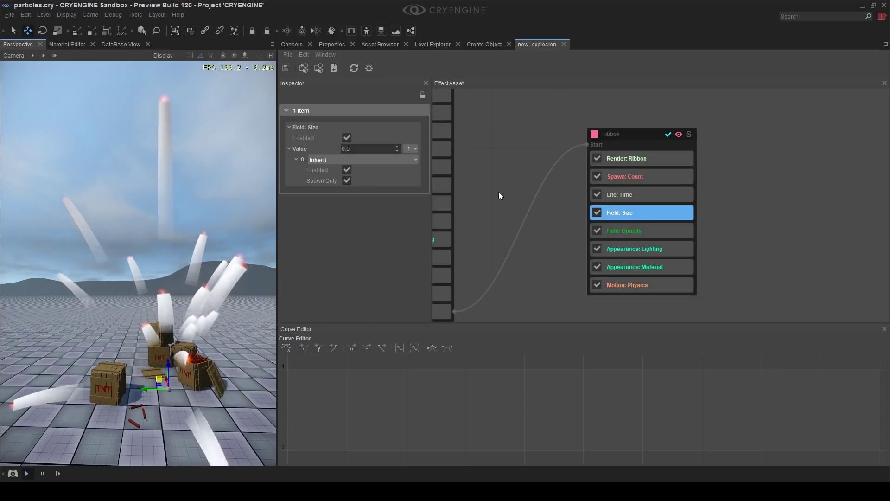
middle_click_drag(499, 191, 608, 181)
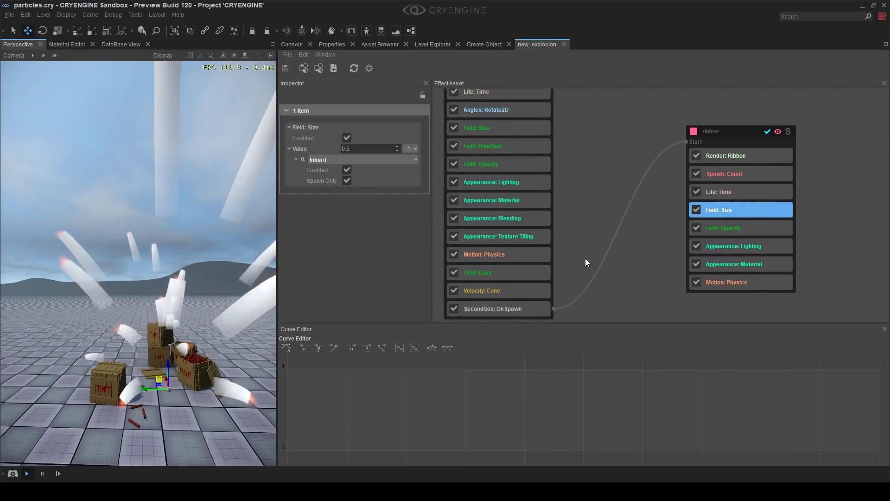
Review the sparks component's size, velocity, rendering, material, color and physics features, and the ribbon's Life: Time
left_click(490, 271)
left_click(492, 291)
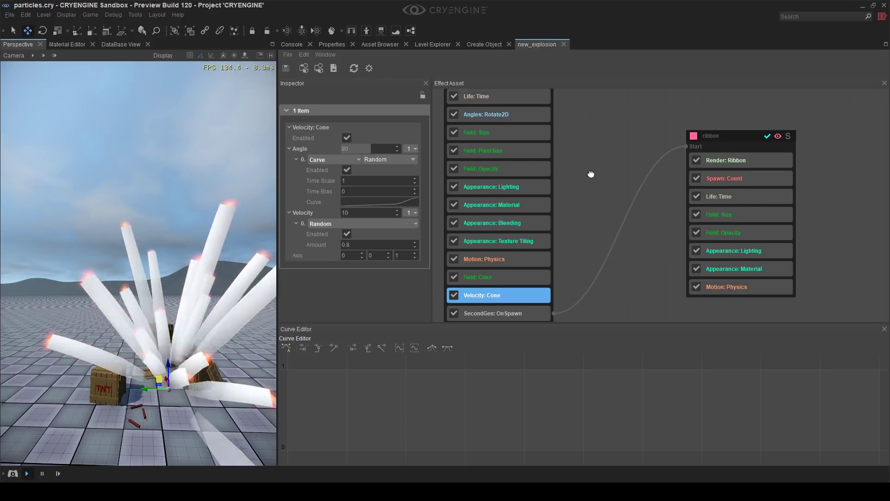
middle_click_drag(590, 173, 561, 226)
left_click(476, 192)
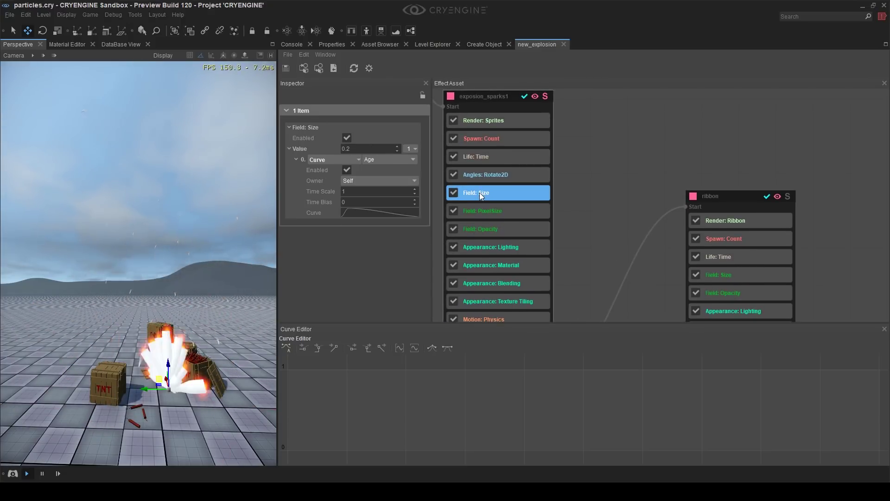
middle_click_drag(594, 197, 564, 218)
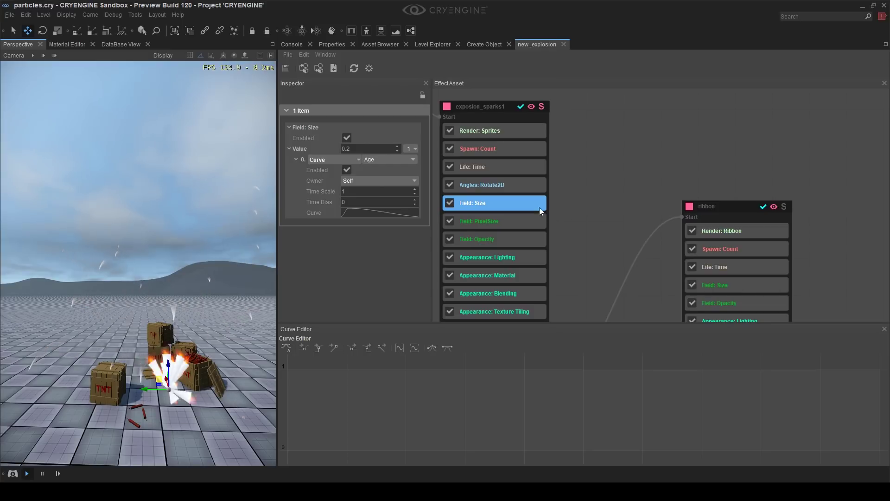
left_click(487, 167)
left_click(502, 132)
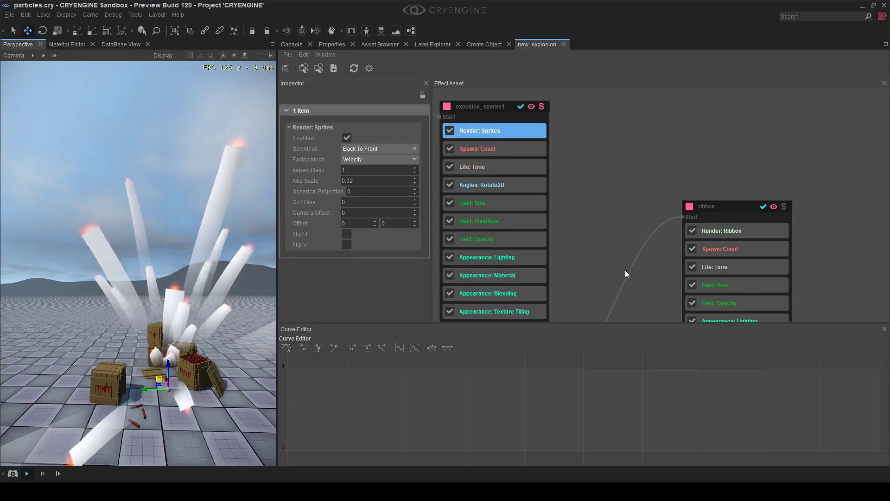
left_click(496, 278)
middle_click_drag(574, 288, 594, 176)
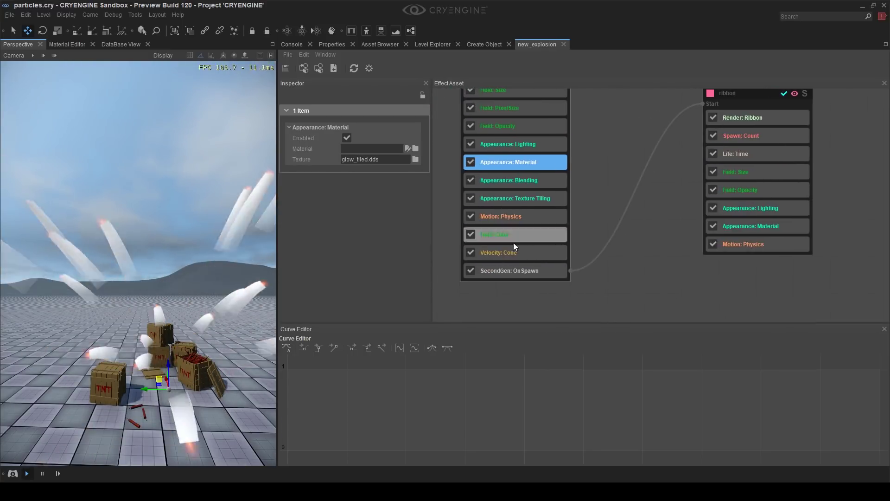
left_click(515, 235)
left_click(518, 215)
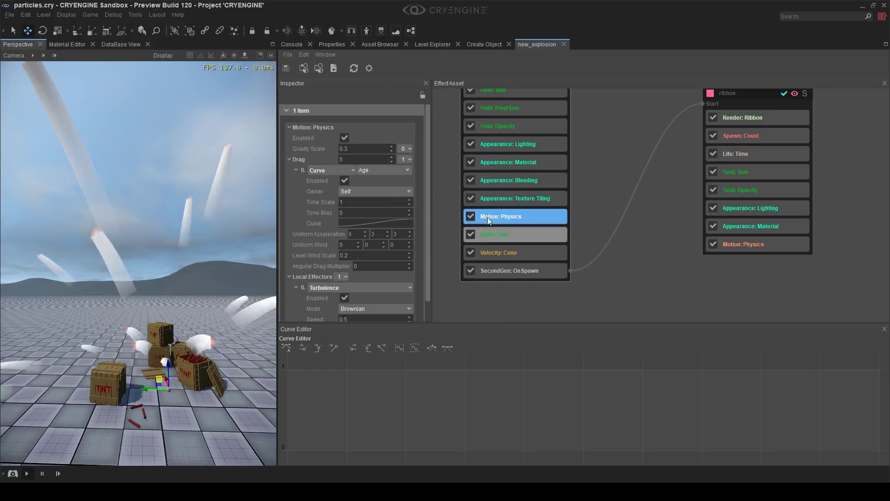
left_click(519, 179)
left_click(764, 154)
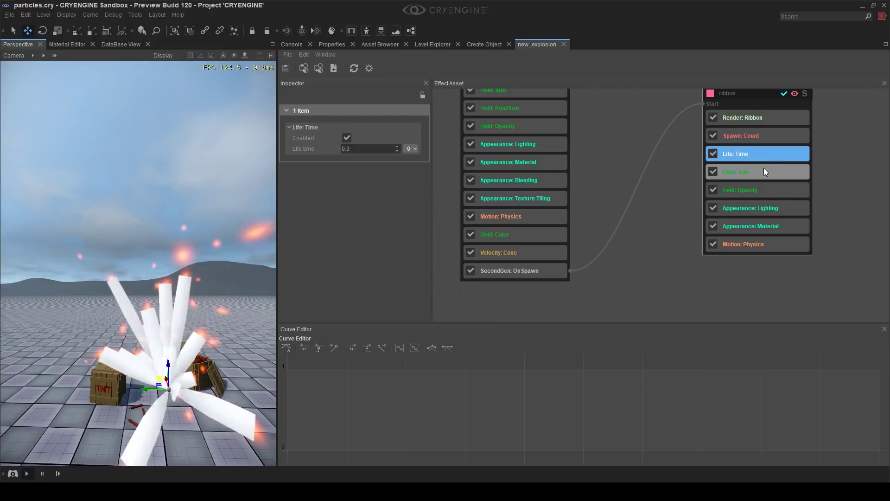
Try adding a Curve modifier driven by Age with owner Parent to the ribbon's Field: Size
left_click(764, 170)
left_click(764, 181)
left_click(753, 174)
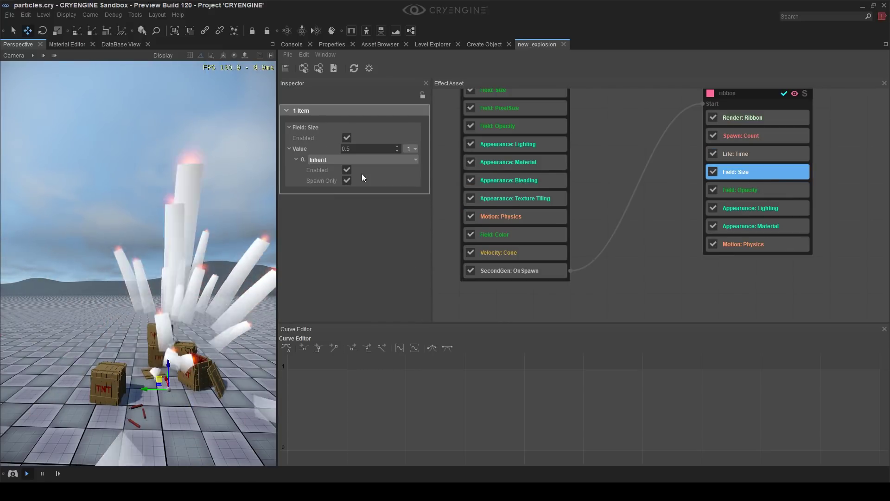
left_click(411, 149)
mouse_move(427, 159)
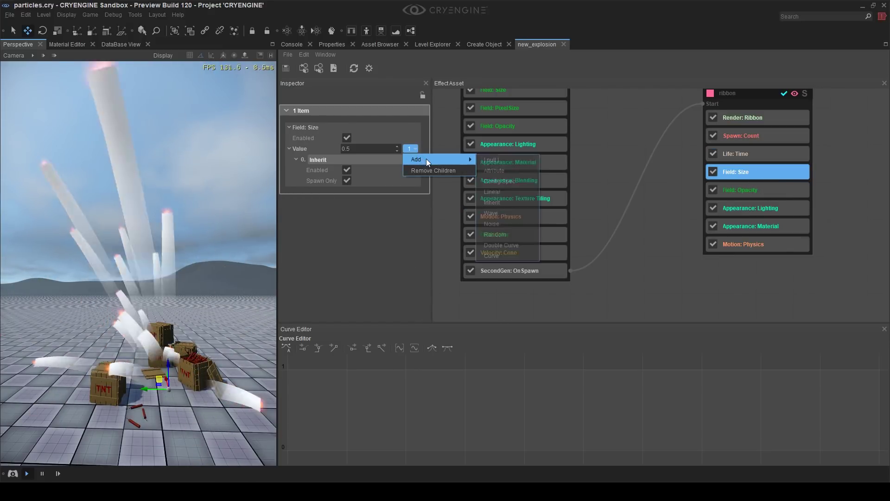
left_click(491, 253)
left_click(384, 192)
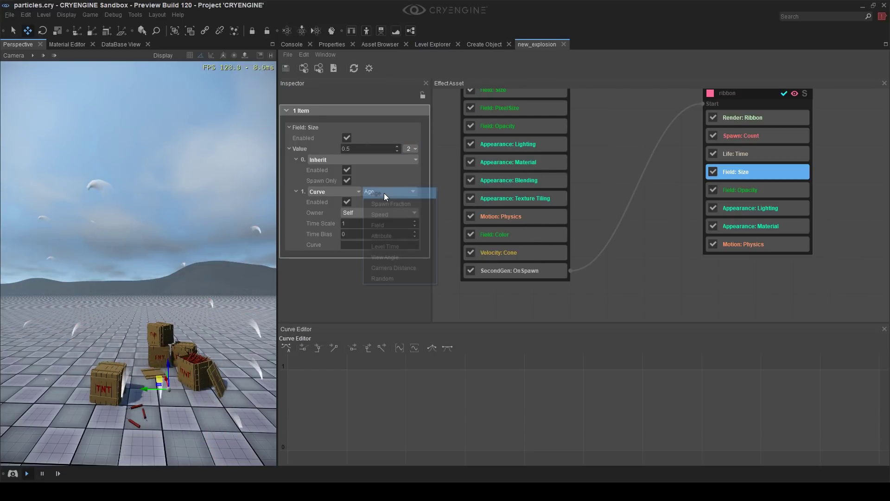
left_click(347, 215)
left_click(362, 216)
left_click(363, 217)
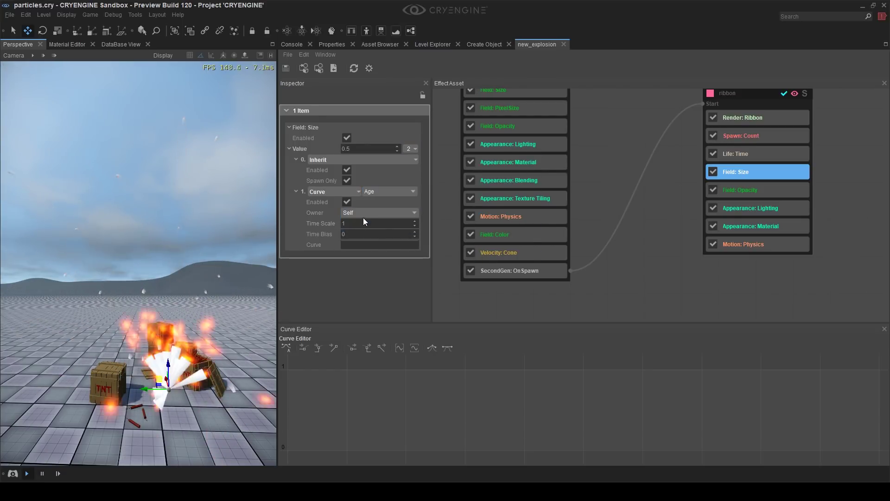
left_click(363, 217)
left_click(362, 225)
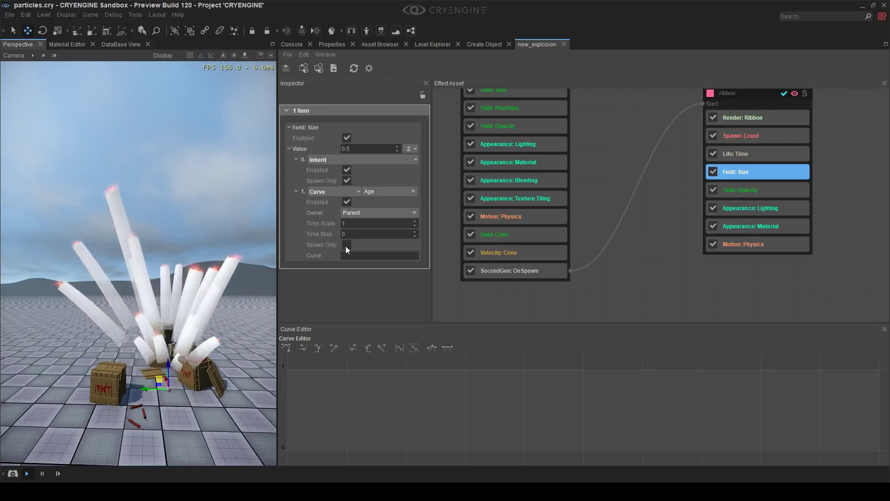
Remove the Curve modifier from the ribbon's Field: Size
right_click(302, 191)
left_click(323, 221)
left_click(697, 249)
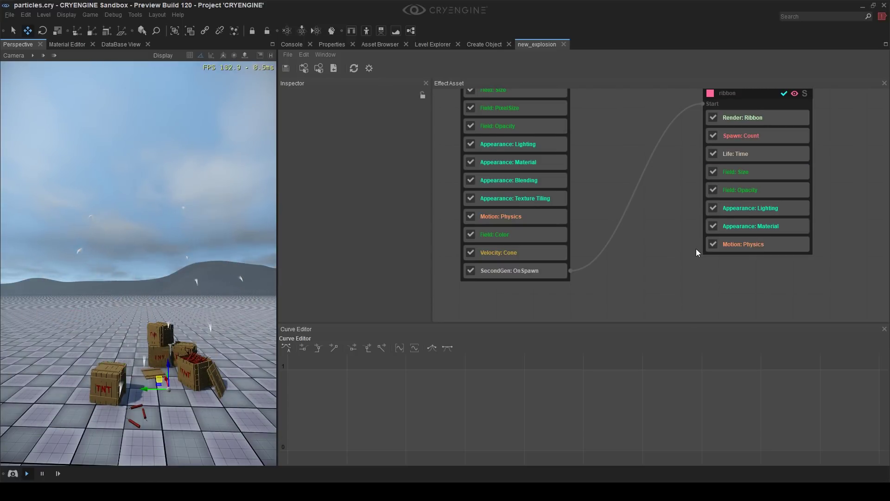
Move the ribbon component slightly closer to the sparks component in the effect graph
middle_click_drag(697, 244, 624, 253)
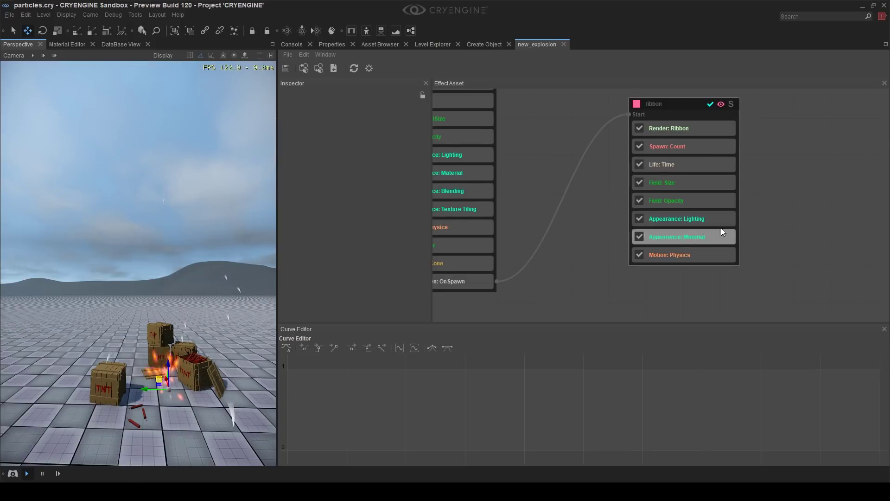
middle_click_drag(745, 219, 730, 224)
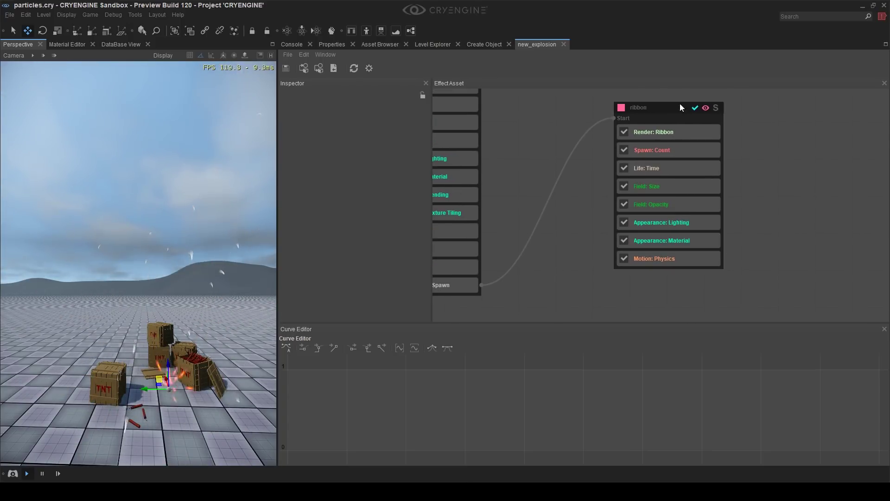
left_click_drag(680, 105, 644, 108)
left_click(713, 269)
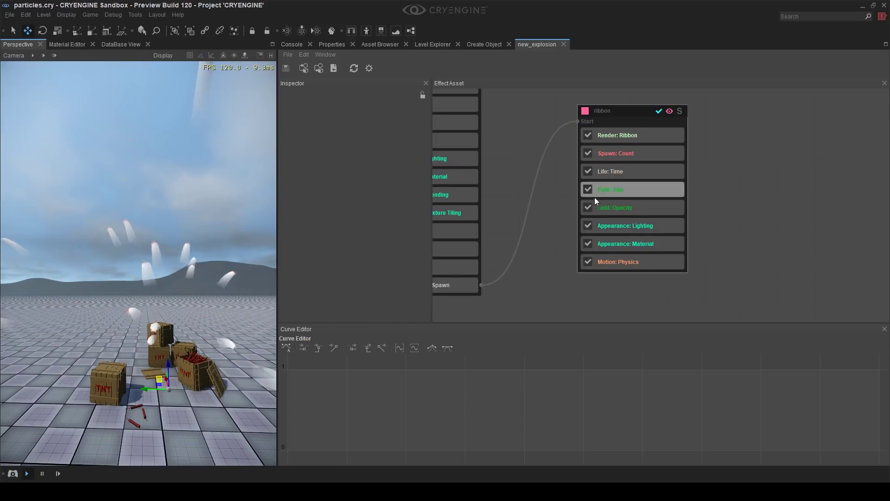
Turn off solo for the exposion_sparks1 component so that the whole explosion effect plays
middle_click_drag(557, 199, 609, 246)
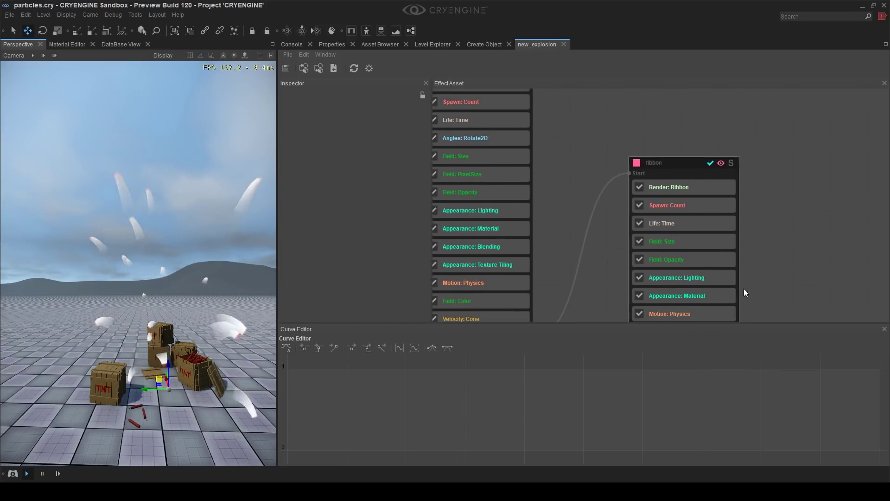
middle_click_drag(763, 283, 783, 296)
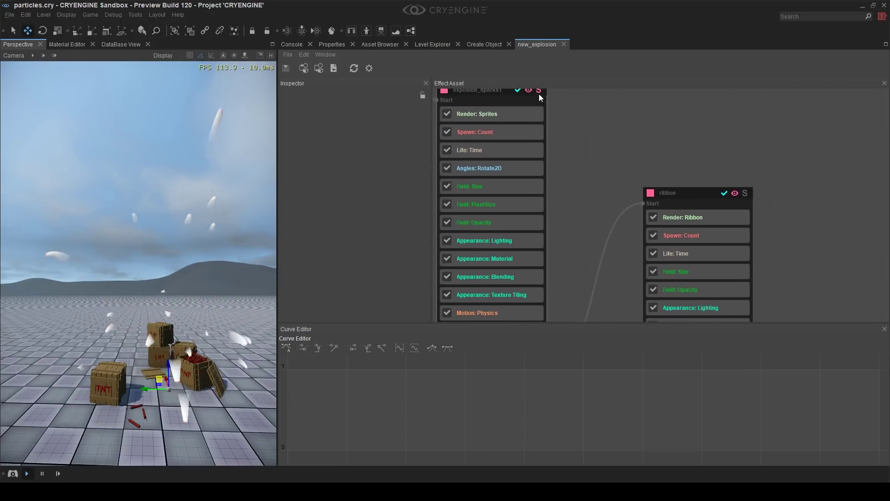
left_click(539, 91)
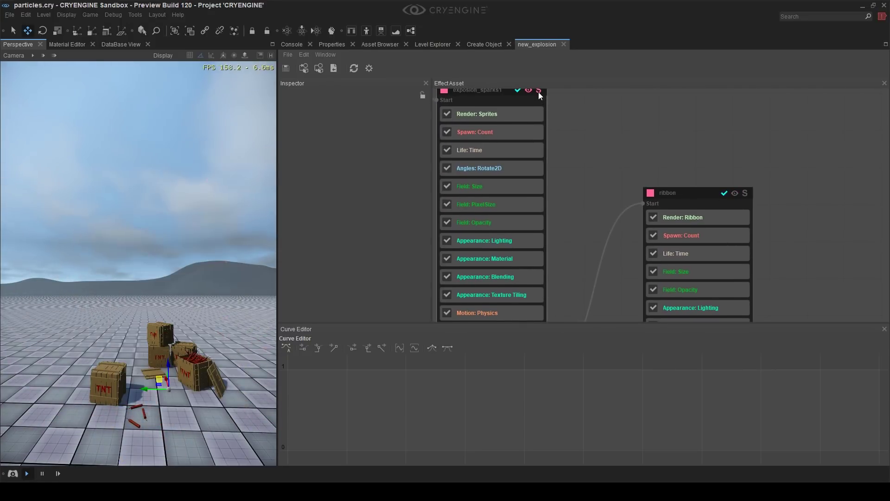
middle_click_drag(588, 180, 574, 240)
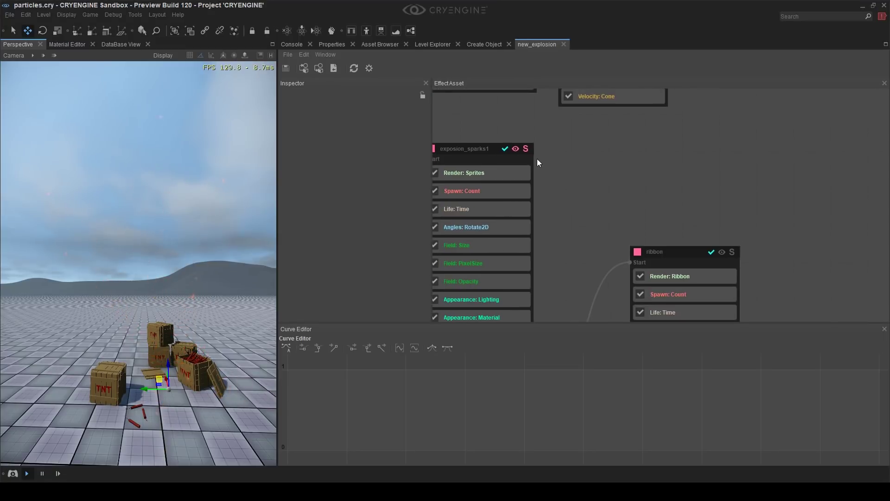
left_click(525, 149)
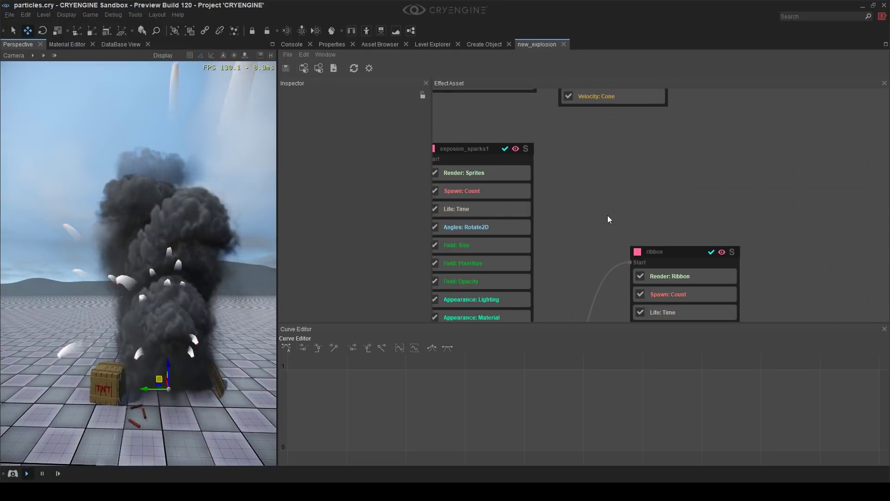
Assign the smoke_trail_a texture from the sprites/smoke folder to the ribbon's Appearance: Material
middle_click_drag(713, 311, 623, 143)
left_click(580, 216)
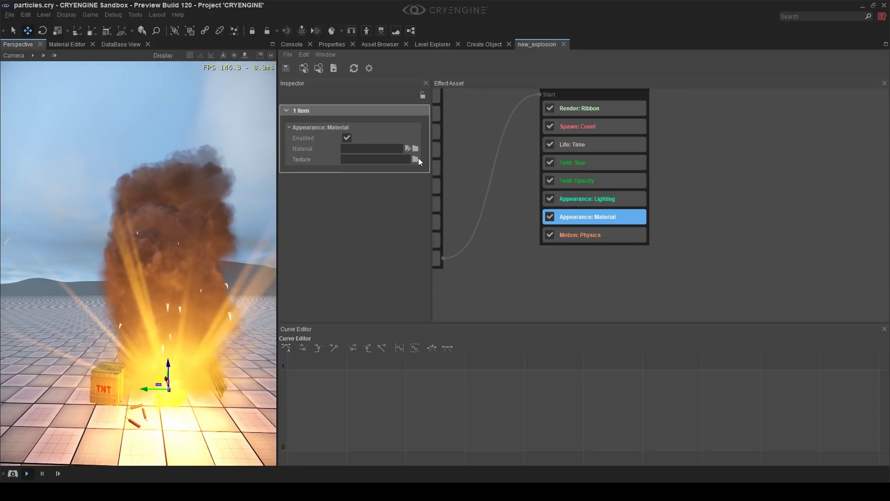
left_click(415, 159)
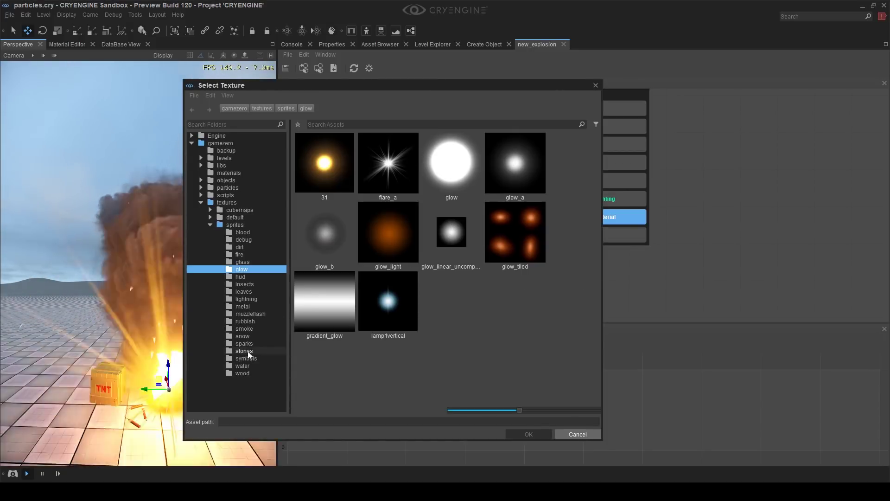
left_click(249, 328)
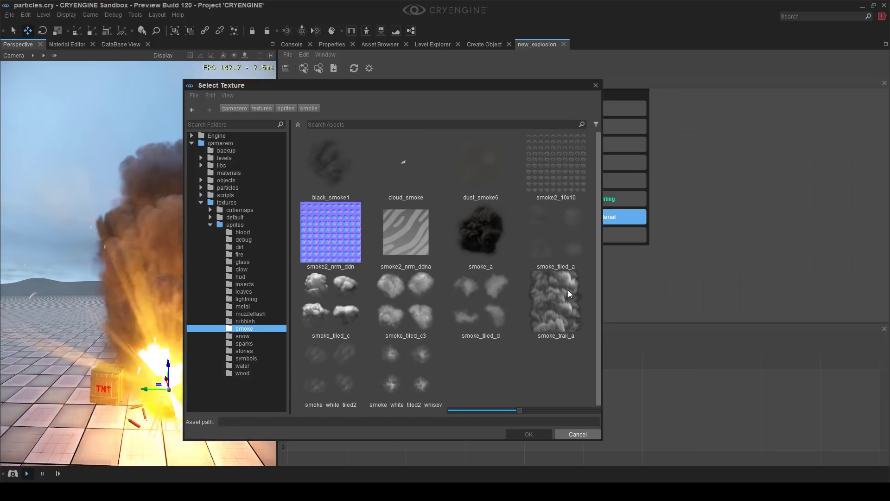
left_click(566, 318)
double_click(566, 317)
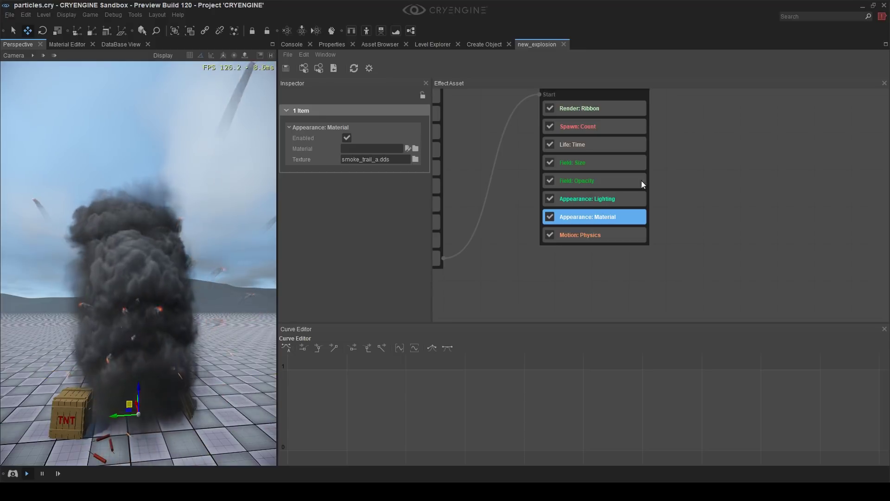
left_click(703, 171)
Try Texture Frequency values of 5 and 2 in the ribbon's Render: Ribbon, and restore it to 1
left_click(591, 175)
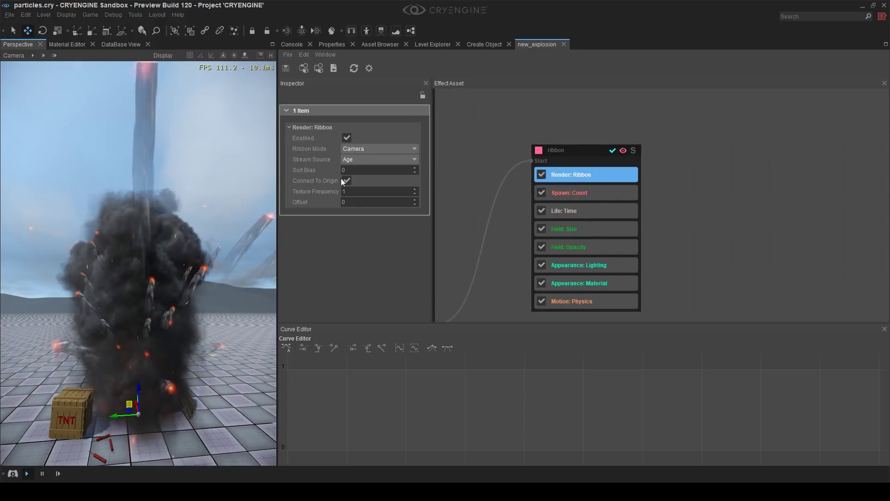
double_click(352, 193)
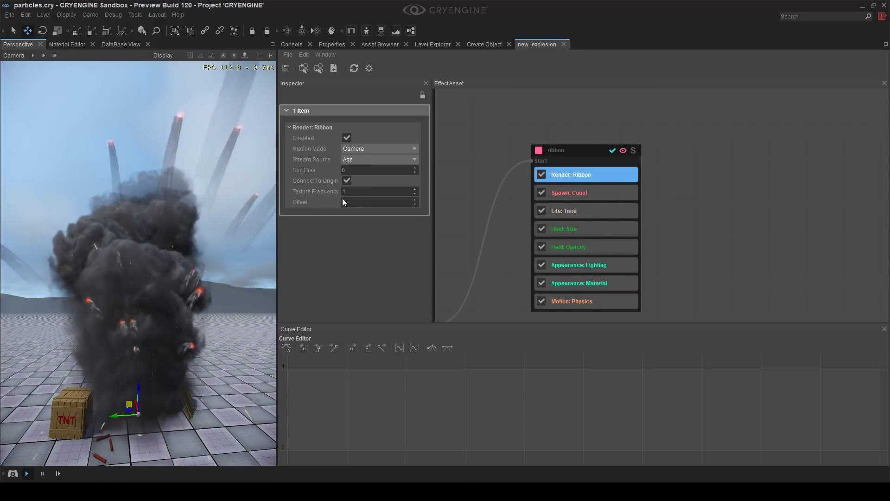
type("5")
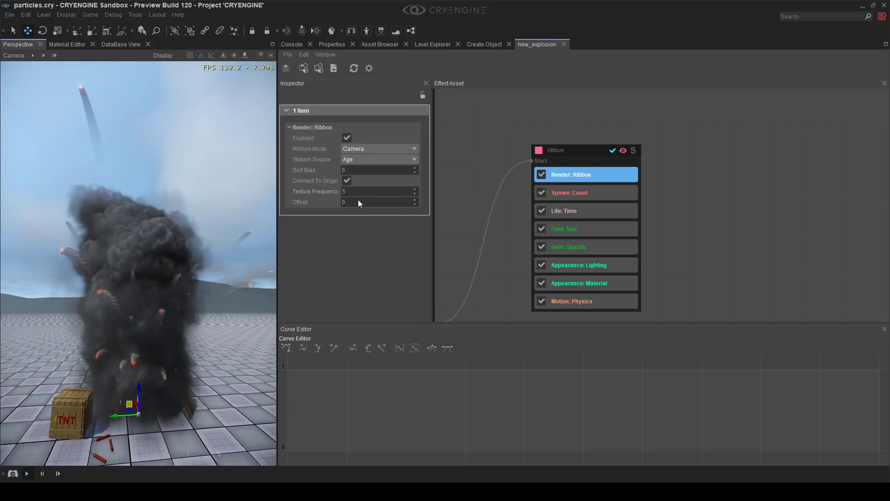
left_click(355, 192)
type("2")
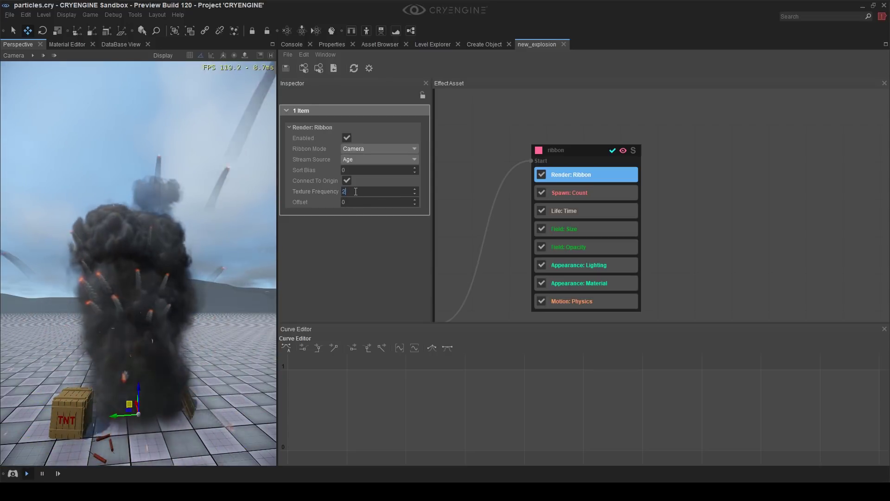
key("Return")
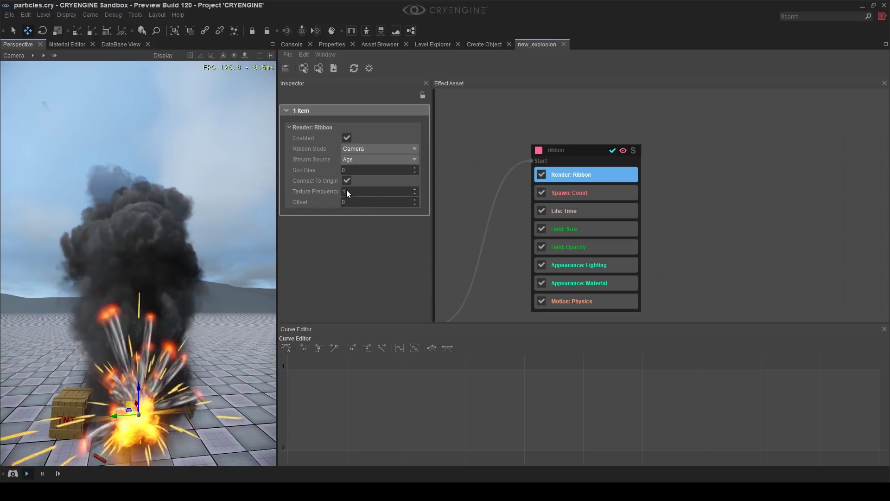
double_click(352, 192)
type("1")
Set the Stream Source of the ribbon's Render: Ribbon to Spawn
left_click(360, 160)
left_click(363, 170)
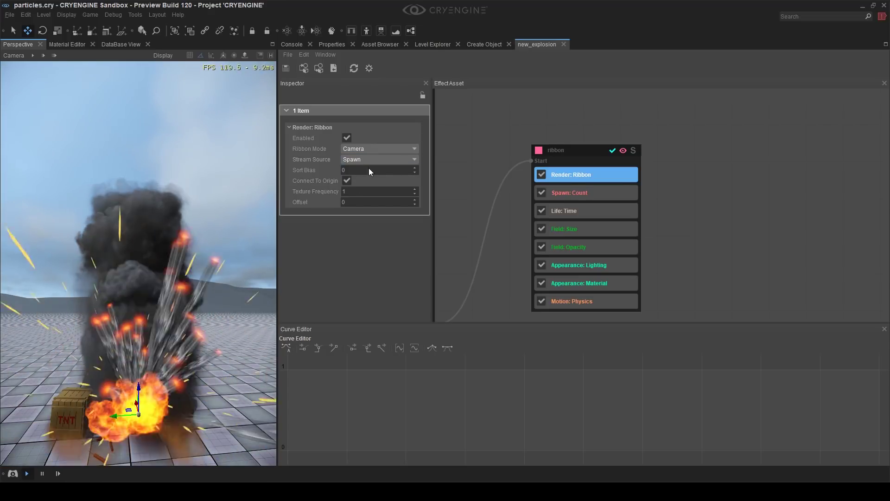
left_click(776, 212)
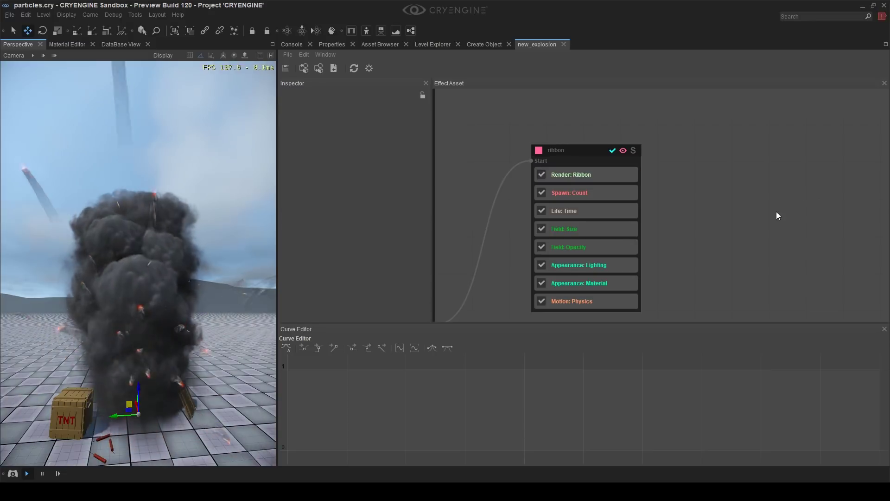
middle_click_drag(699, 277, 713, 190)
left_click(577, 182)
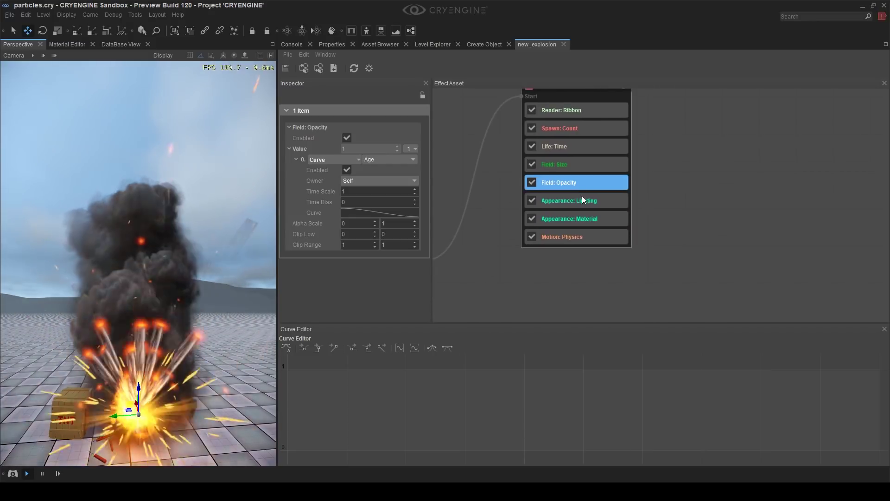
left_click_drag(534, 92, 504, 140)
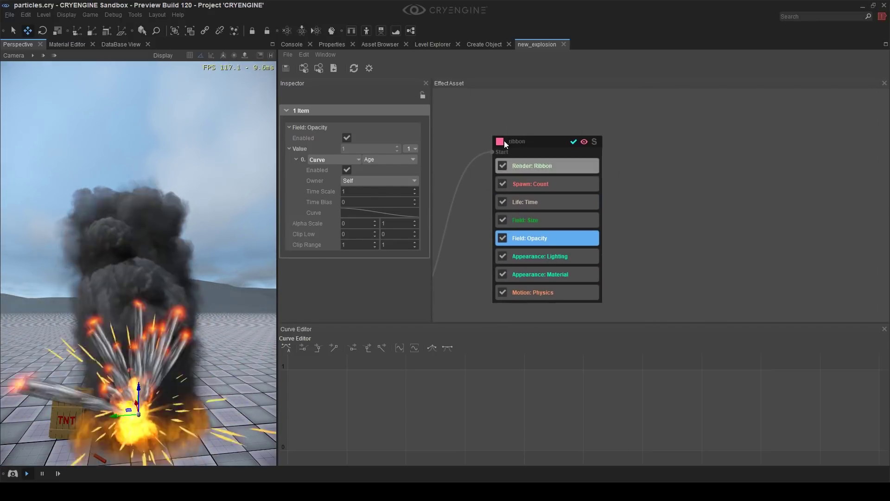
right_click(525, 141)
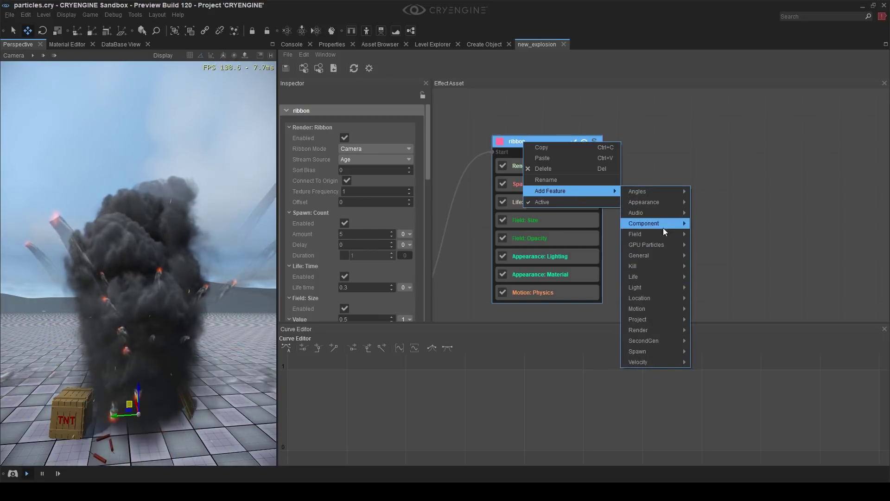
left_click(746, 259)
left_click(745, 259)
Add a fire component from the advanced presets beside the ribbon component
middle_click_drag(721, 246, 708, 253)
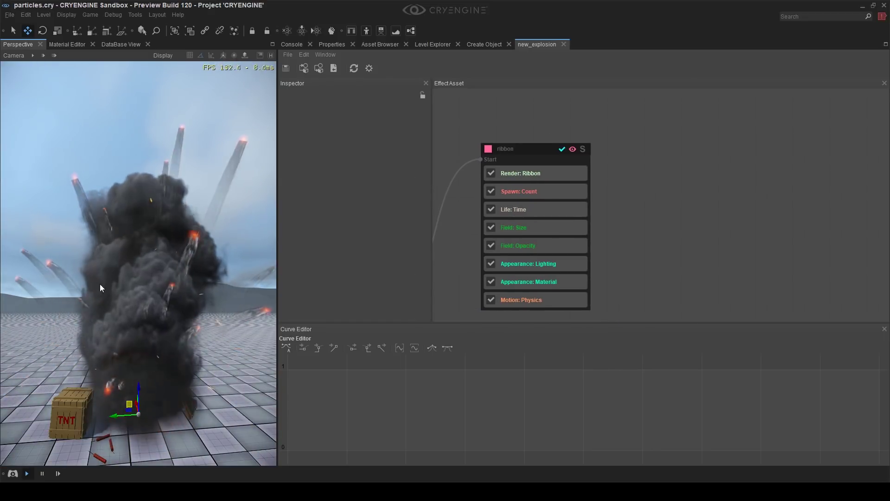
scroll(654, 231, "down", 5)
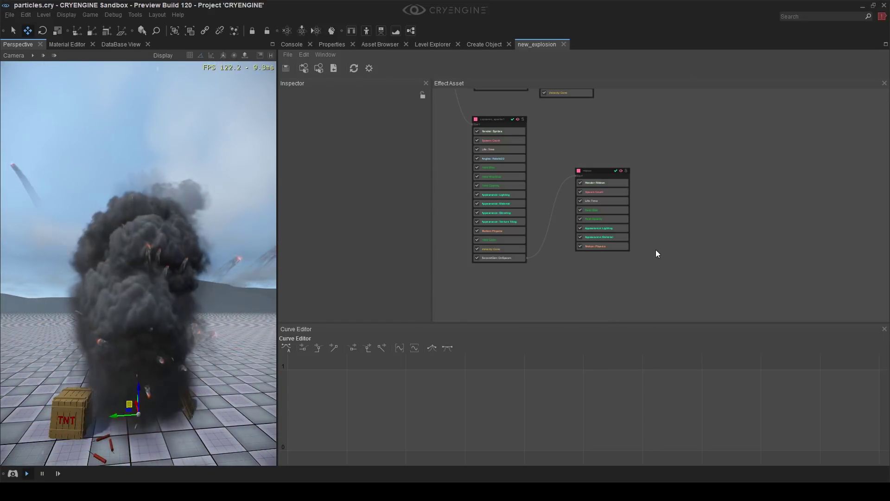
mouse_move(642, 256)
middle_mouse_down()
mouse_move(616, 263)
mouse_move(630, 266)
middle_mouse_up()
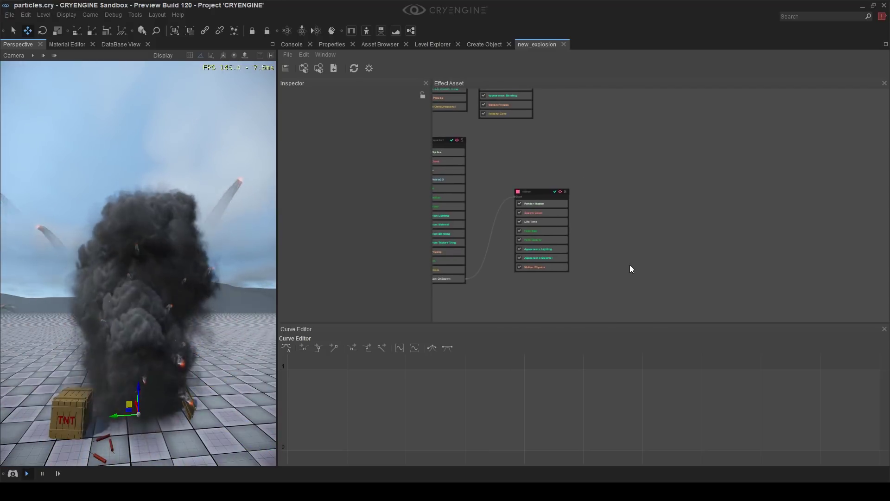
right_click(607, 169)
left_click(615, 188)
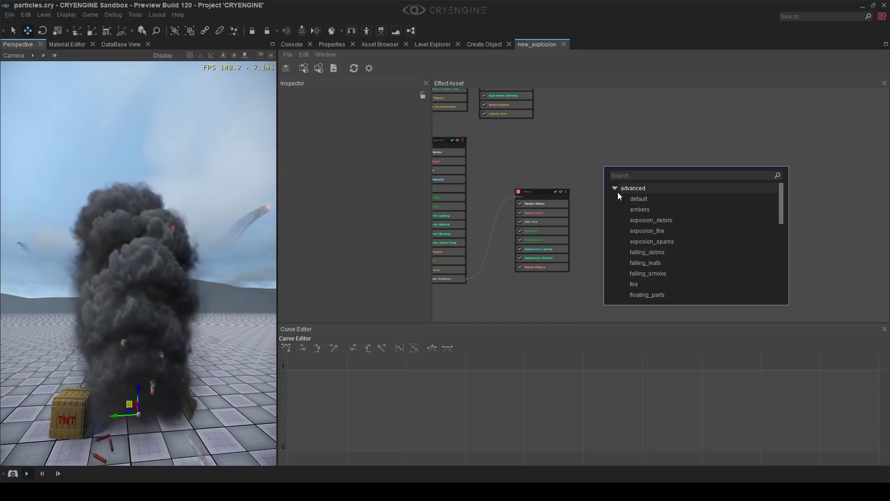
left_click(624, 283)
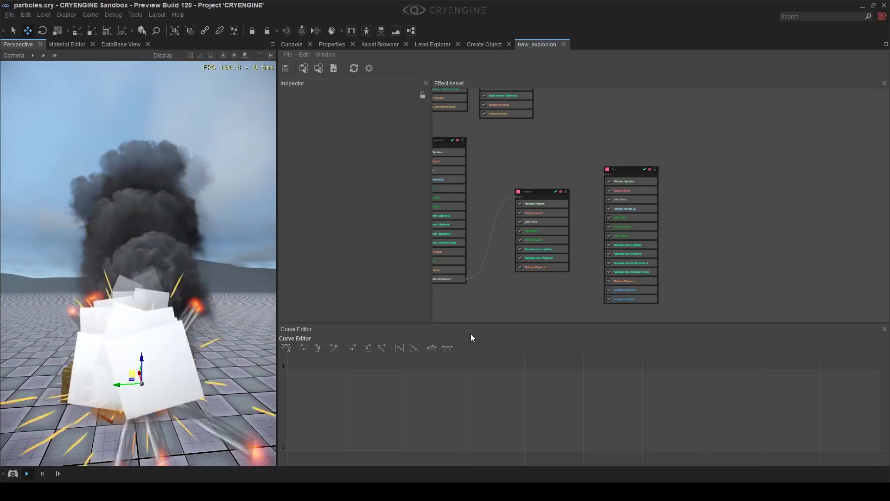
Connect the sparks component's SecondGen: OnSpawn output to the fire component's Start
left_click_drag(467, 279, 603, 126)
scroll(182, 326, "down", 5)
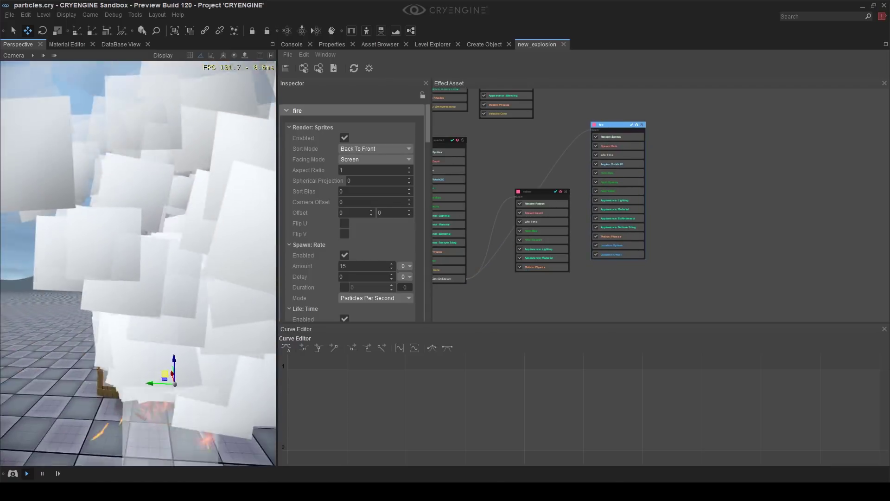
scroll(129, 383, "up", 5)
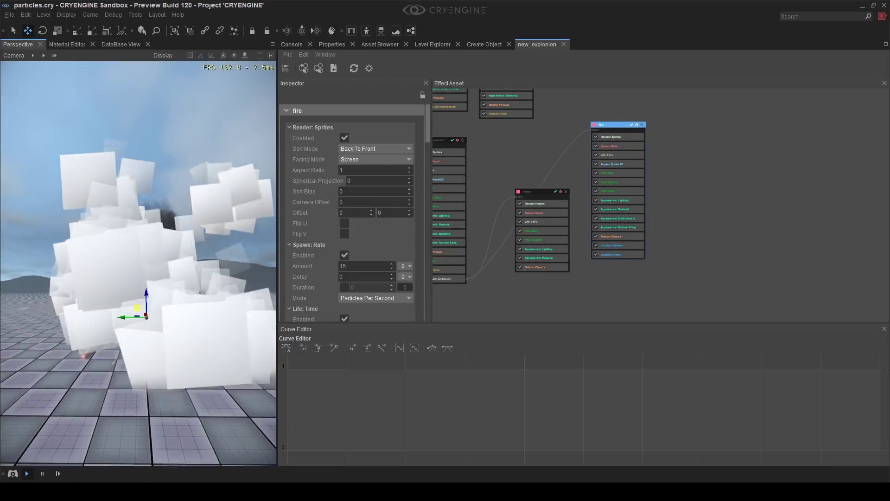
left_click(677, 318)
Disable and delete the Location: Offset and Location: Sphere features of the fire component
scroll(645, 244, "up", 5)
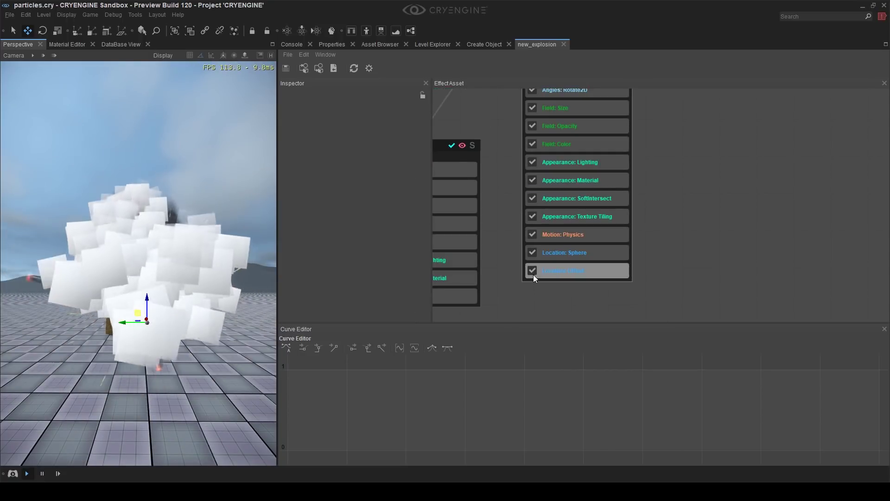
left_click(533, 271)
left_click(530, 251)
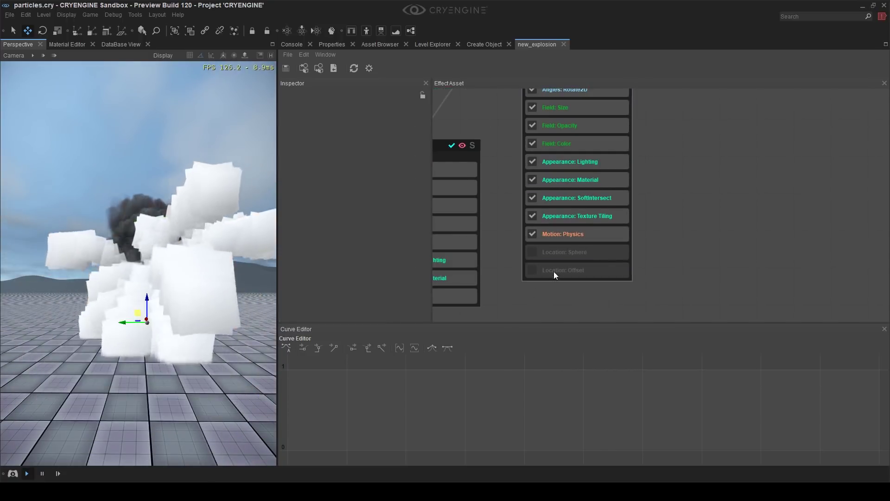
left_click(563, 270)
key("Delete")
left_click(563, 257)
key("Delete")
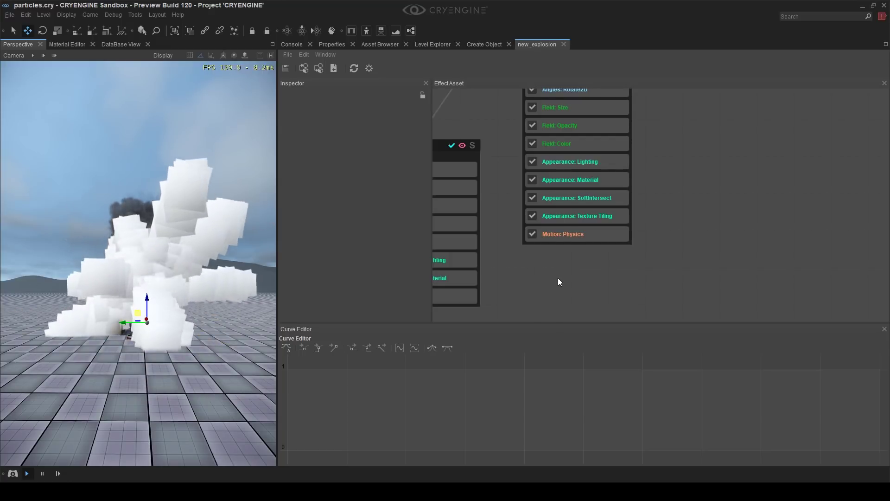
Set the value of the fire component's Field: Size to 0.2
middle_click_drag(558, 279, 559, 290)
scroll(556, 285, "down", 2)
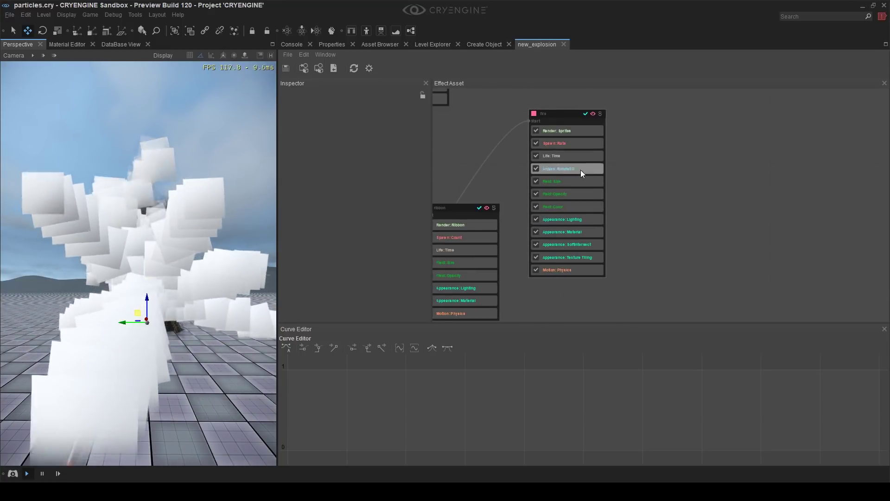
scroll(581, 170, "up", 2)
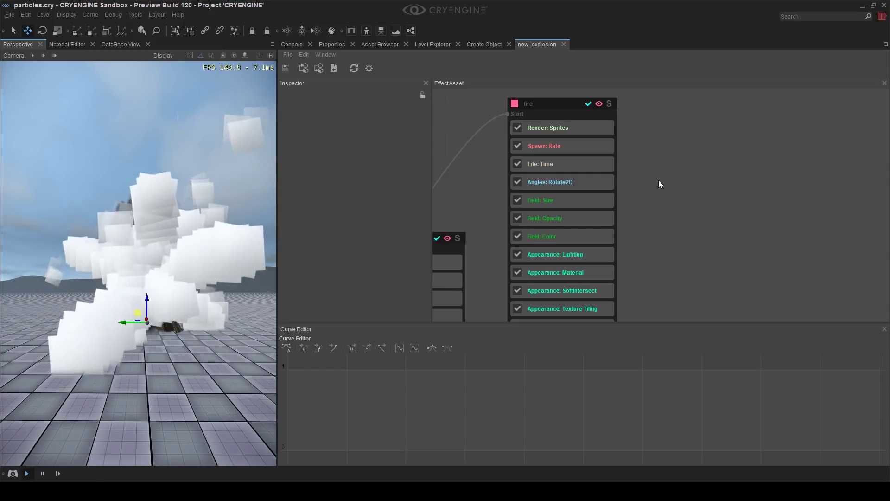
left_click(558, 201)
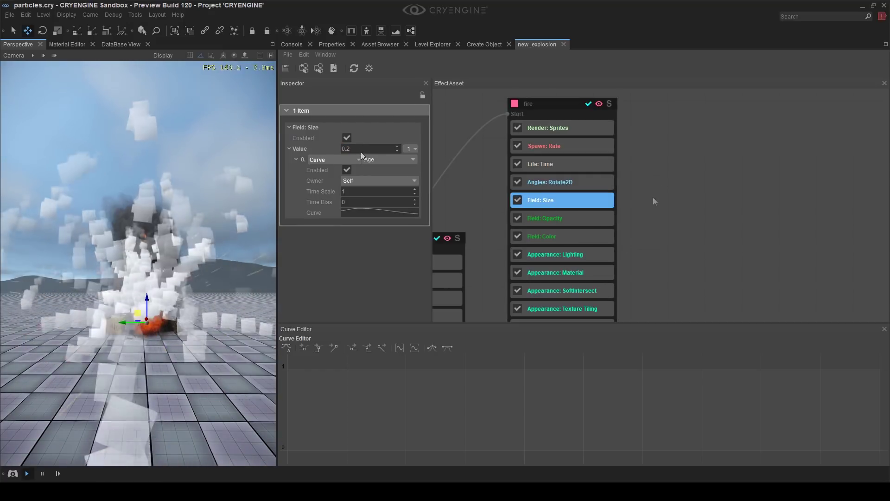
left_click(650, 217)
Assign the fireball_anim_b texture from the sprites/fire folder to the fire component's Appearance: Material
middle_click_drag(649, 221, 652, 230)
left_click(588, 230)
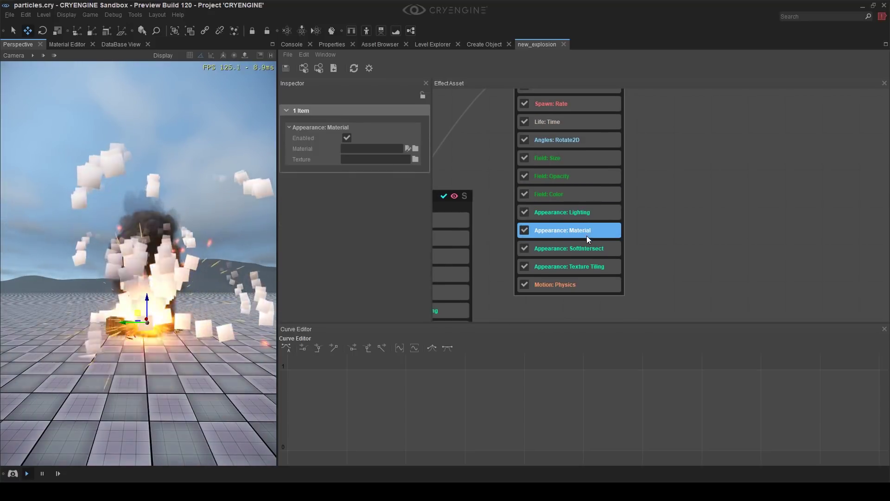
left_click(415, 159)
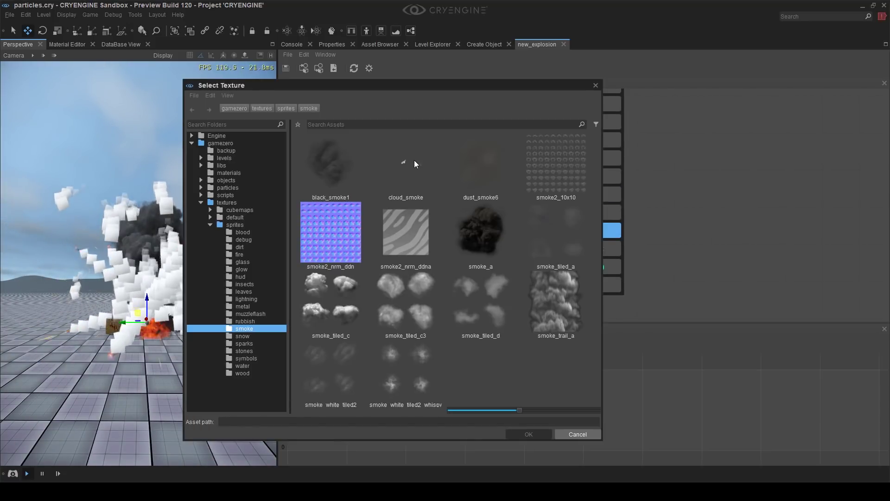
left_click(239, 254)
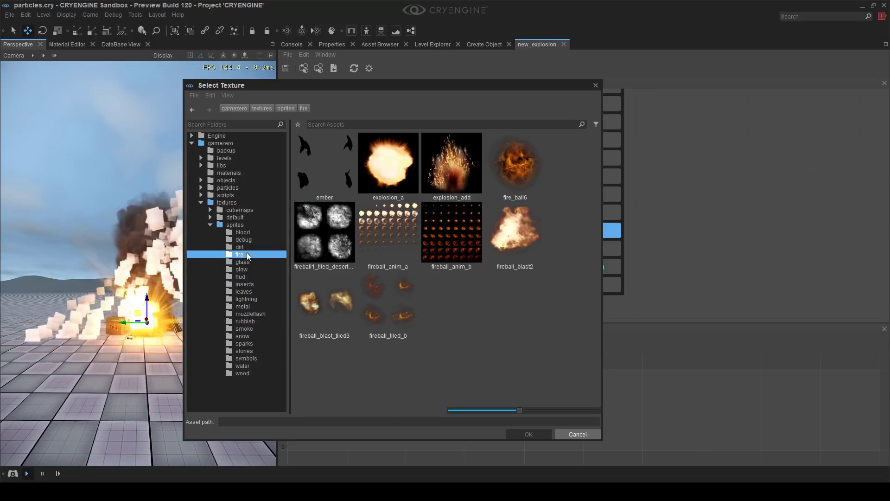
left_click(461, 227)
double_click(454, 226)
left_click(688, 254)
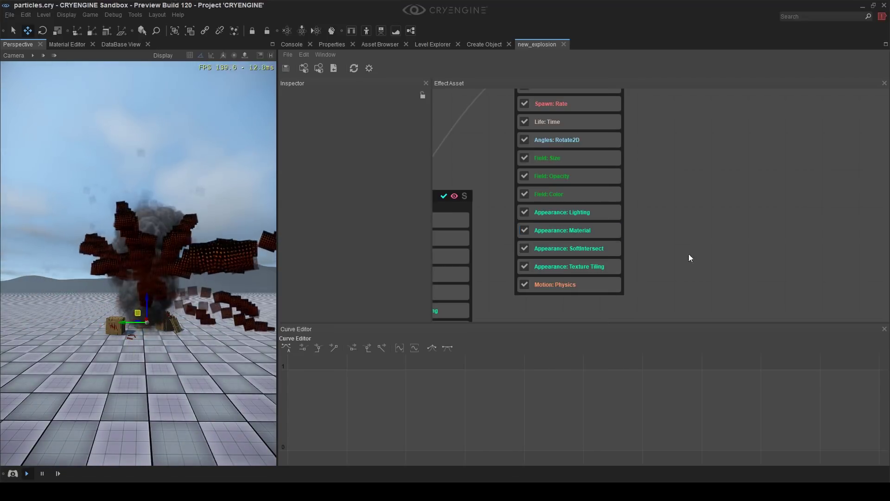
Set the fire's Appearance: Texture Tiling to 8 by 8 tiles, Tile Count 64 and animation Frame Count 64
left_click(597, 255)
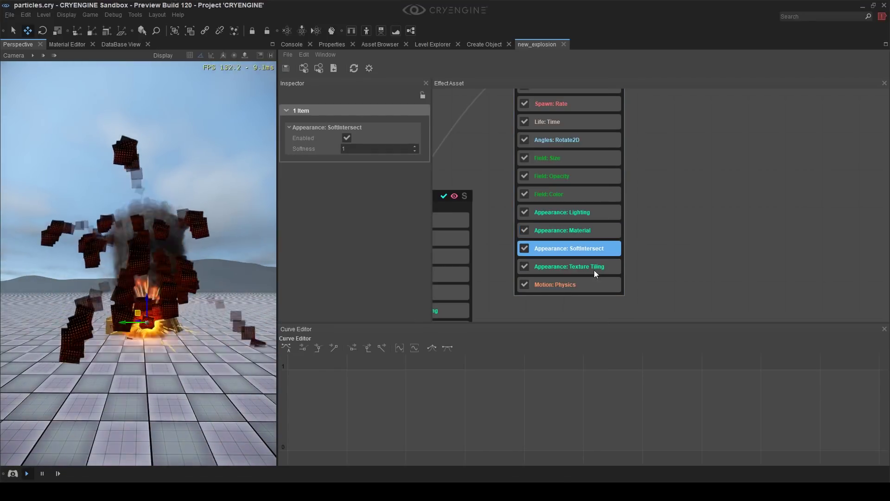
left_click(594, 269)
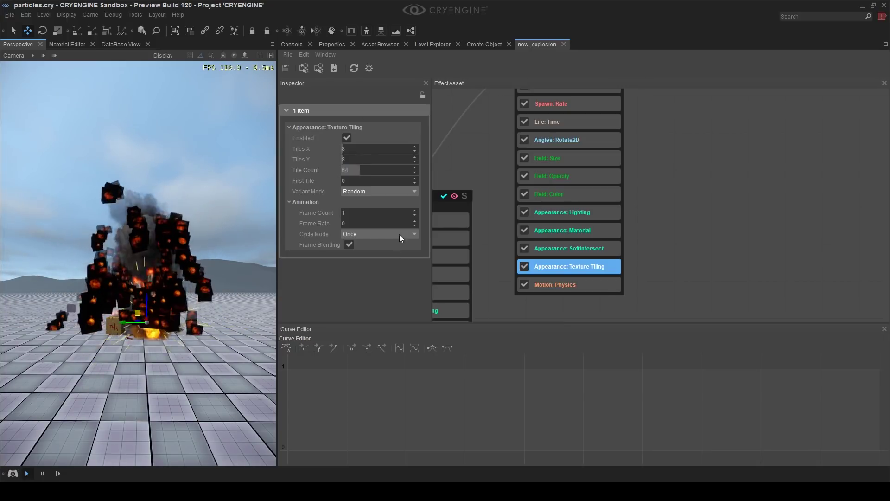
left_click(367, 212)
type("64")
left_click(368, 271)
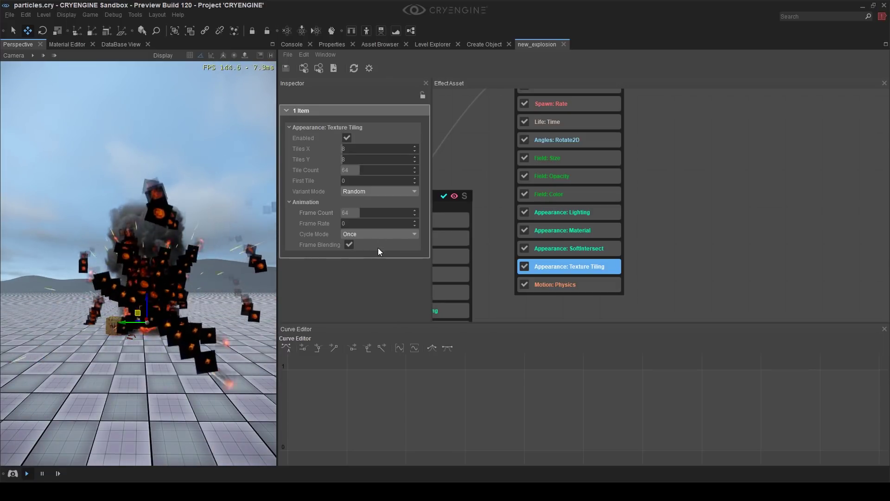
Try the Loop cycle mode for the fire's texture tiling animation, and restore it to Once
left_click(373, 235)
left_click(366, 246)
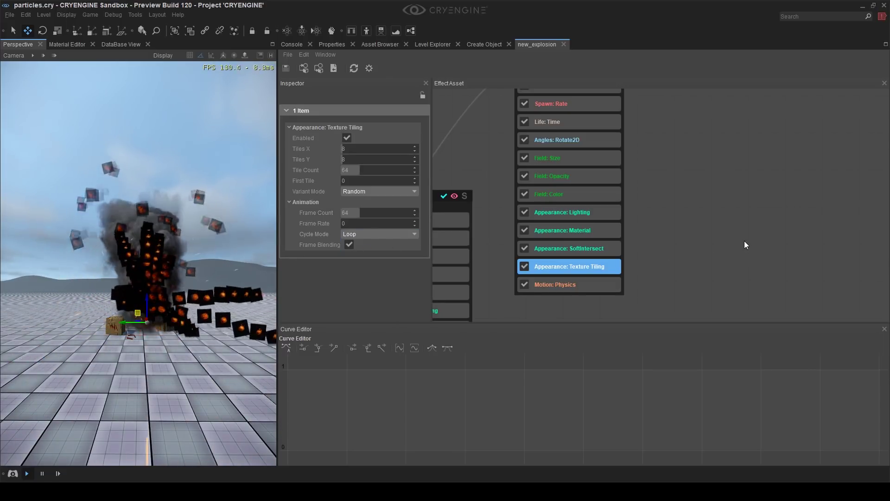
left_click(730, 246)
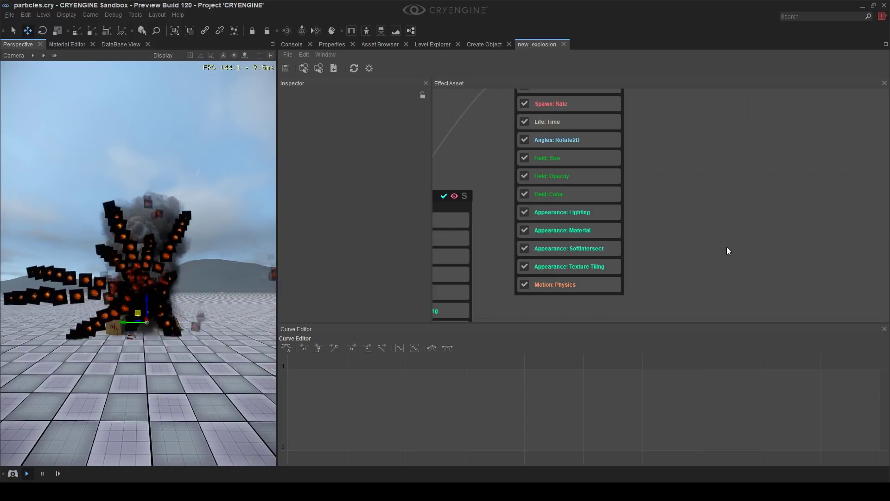
left_click(583, 258)
left_click(583, 262)
left_click(380, 235)
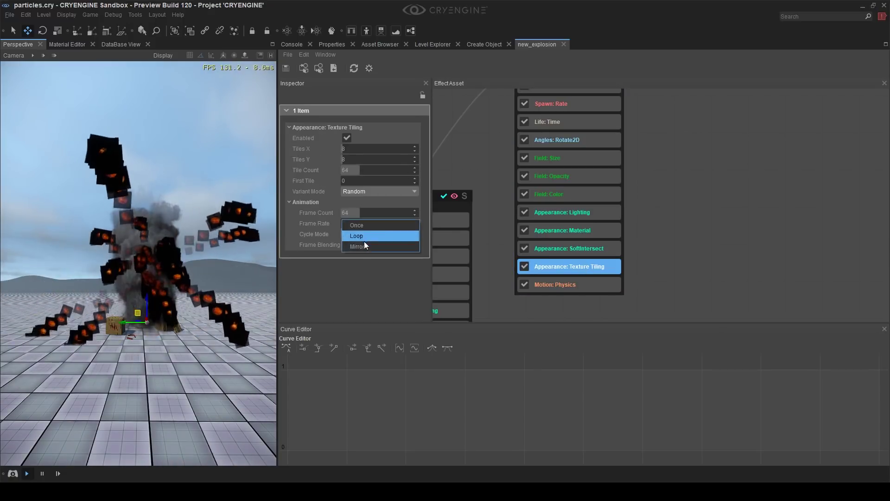
left_click(364, 225)
left_click(653, 277)
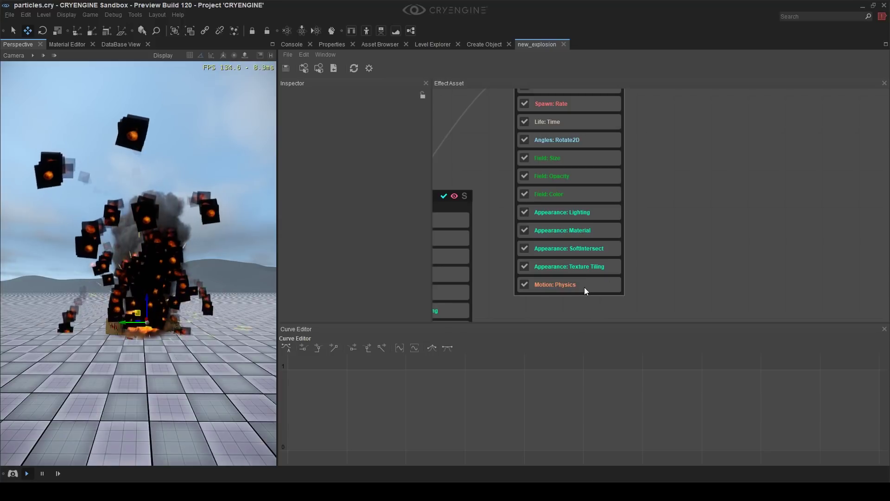
Copy the Appearance: Blending feature from the sparks component to the fire component
middle_click_drag(684, 209, 784, 155)
scroll(621, 260, "down", 3)
scroll(621, 261, "down", 1)
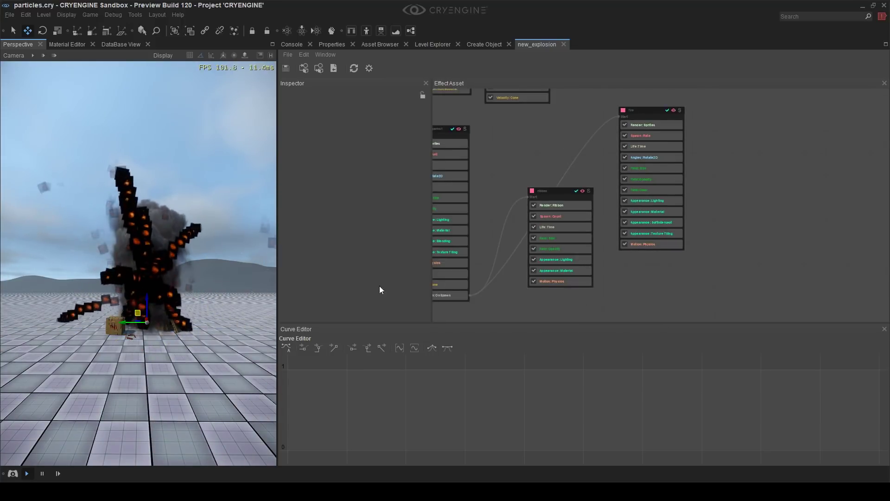
left_click(446, 244)
left_click(645, 109)
key("ctrl+v")
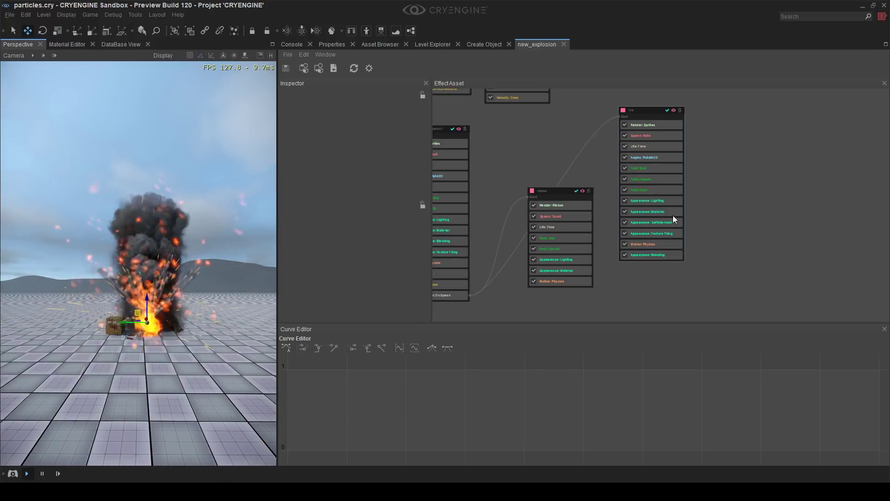
Add a Velocity: Inherit feature to the fire component
scroll(685, 266, "up", 3)
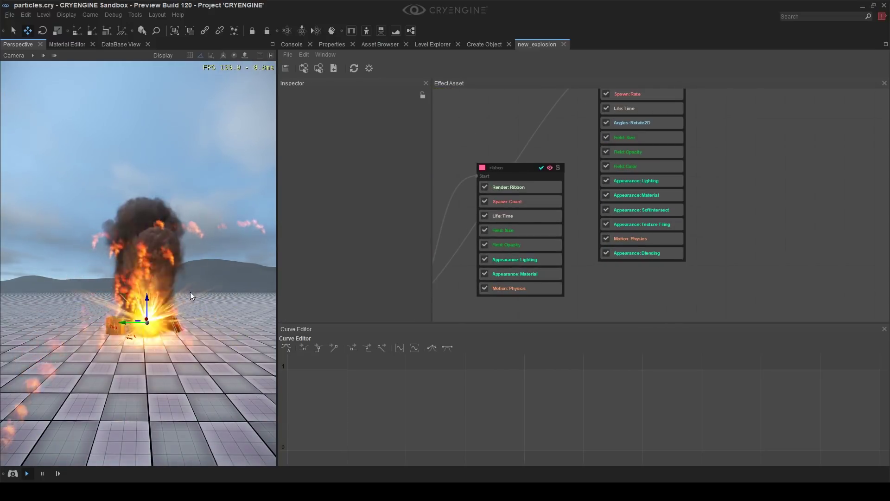
right_click_drag(190, 296, 173, 301)
middle_click_drag(173, 300, 178, 283)
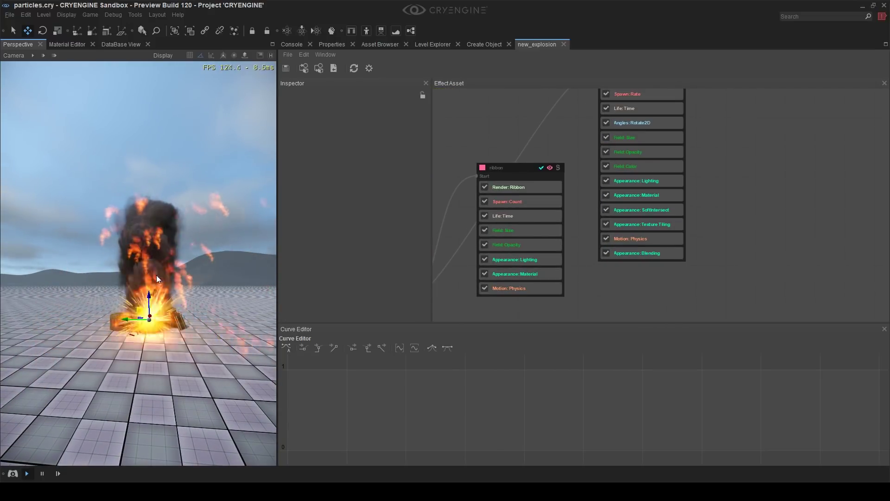
right_click_drag(173, 234, 145, 230)
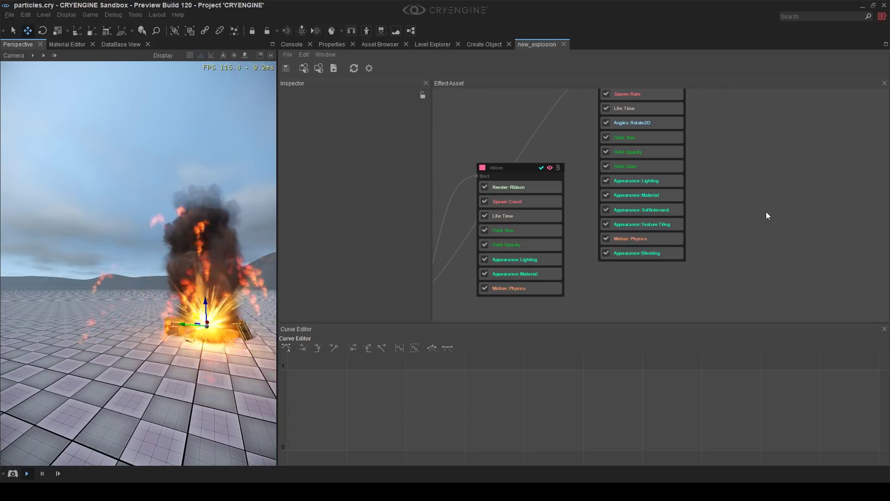
middle_click_drag(765, 212, 674, 276)
scroll(618, 219, "up", 1)
scroll(635, 160, "down", 1)
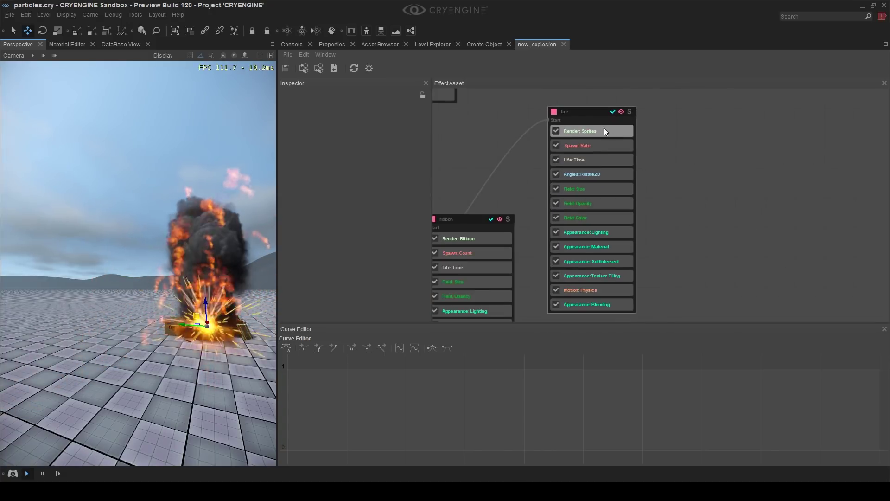
mouse_move(624, 160)
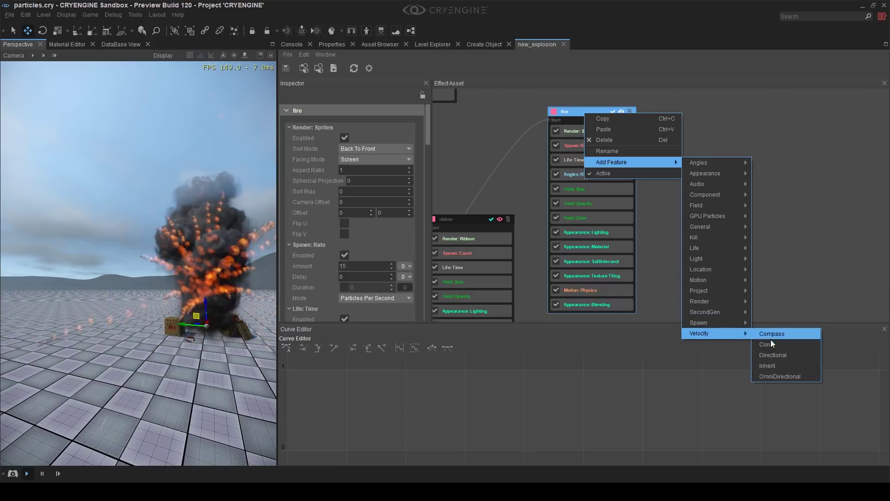
left_click(779, 365)
middle_click_drag(704, 274, 633, 219)
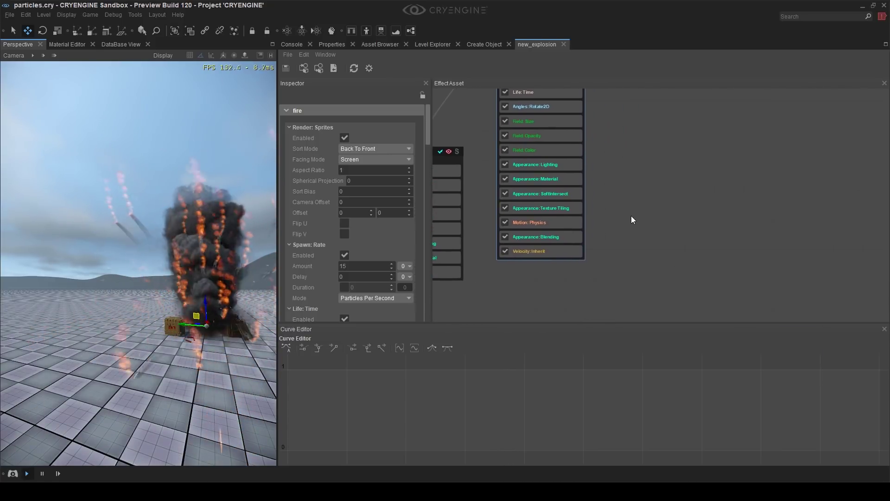
Try a Scale of 0.5 for the fire component's Velocity: Inherit feature
left_click(536, 254)
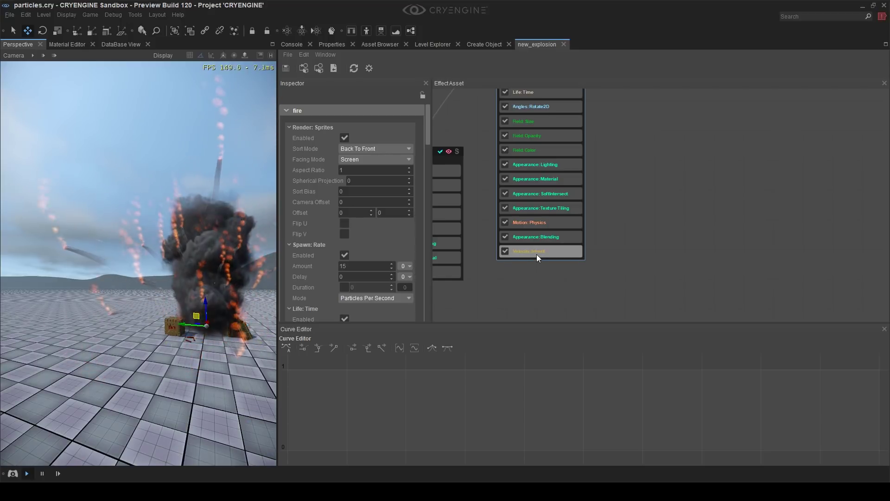
scroll(554, 270, "up", 1)
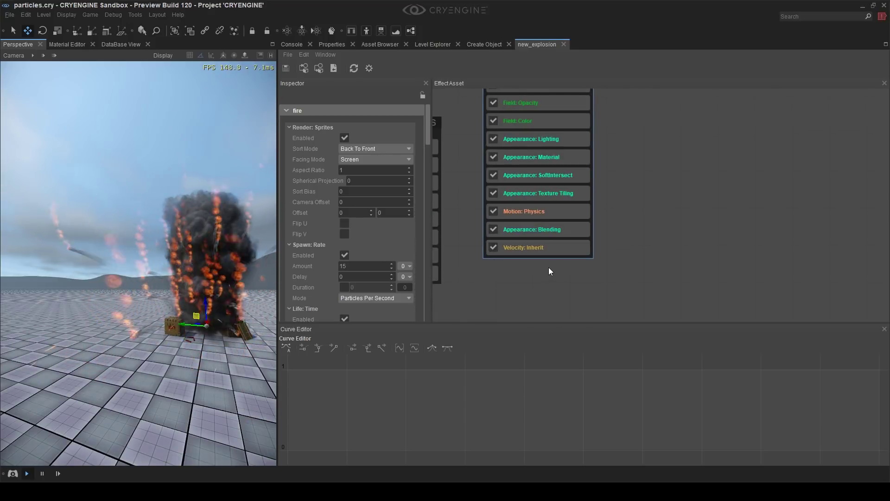
left_click(530, 249)
double_click(346, 147)
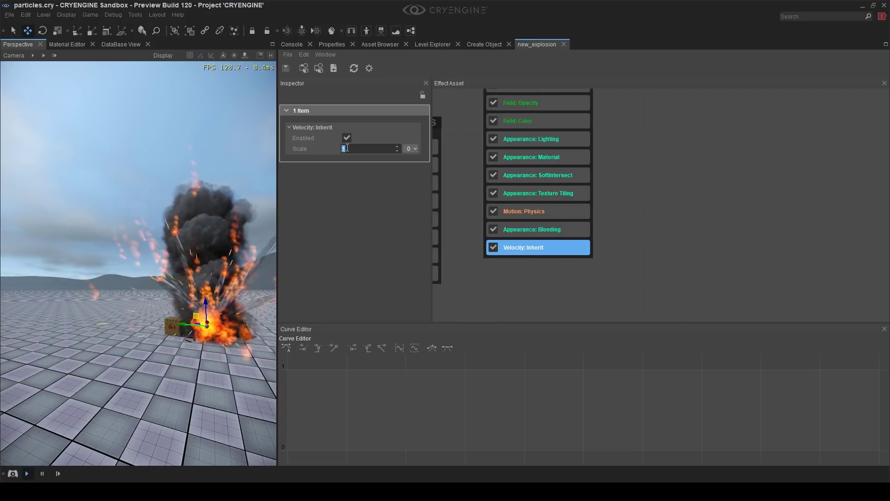
key("Return")
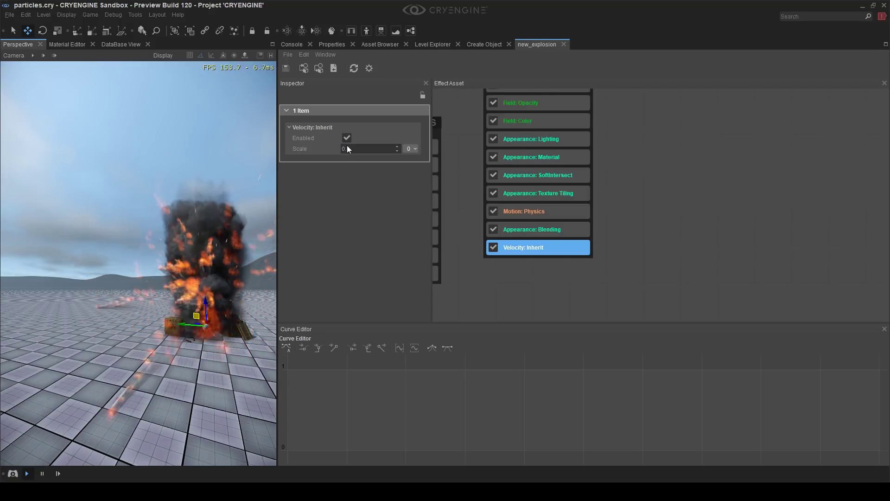
Disable the fire's Motion: Physics feature and inspect the explosion up close without it
left_click(516, 213)
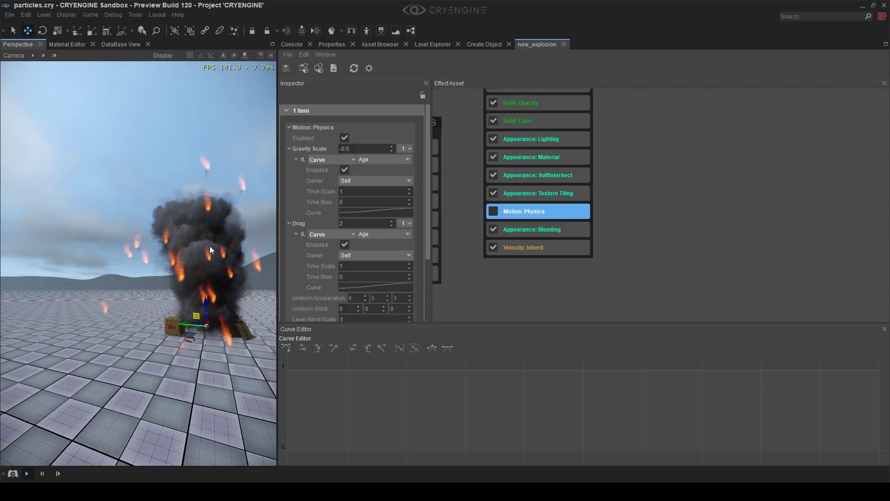
mouse_move(210, 246)
right_mouse_down()
mouse_move(246, 247)
mouse_move(227, 246)
right_mouse_up()
key("w")
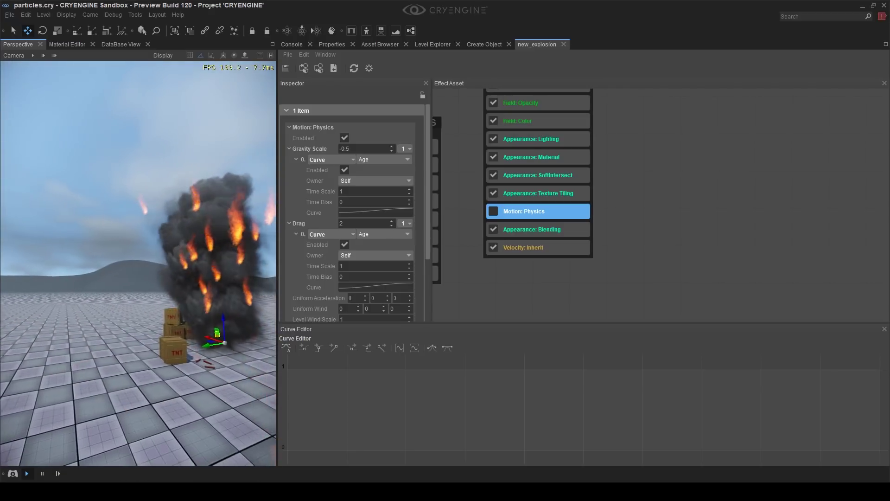
Set the fire's Velocity: Inherit Scale to 1 and check the explosion in the viewport
left_click(554, 249)
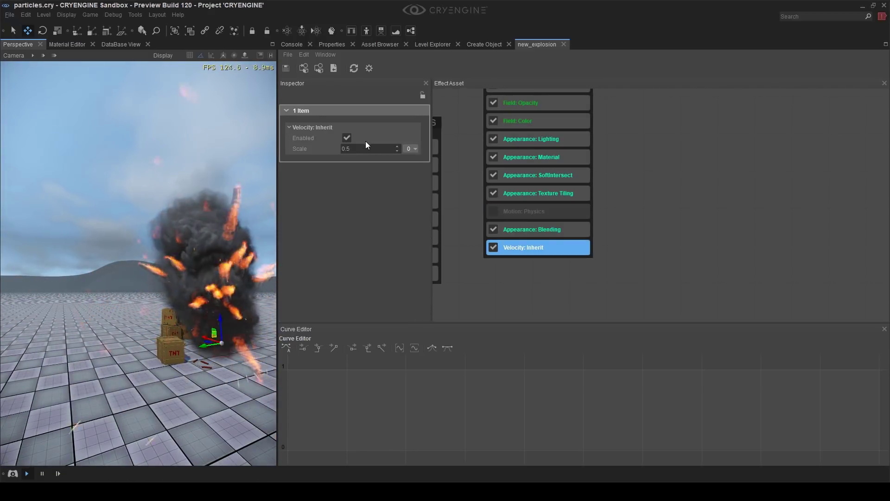
double_click(358, 147)
type("1")
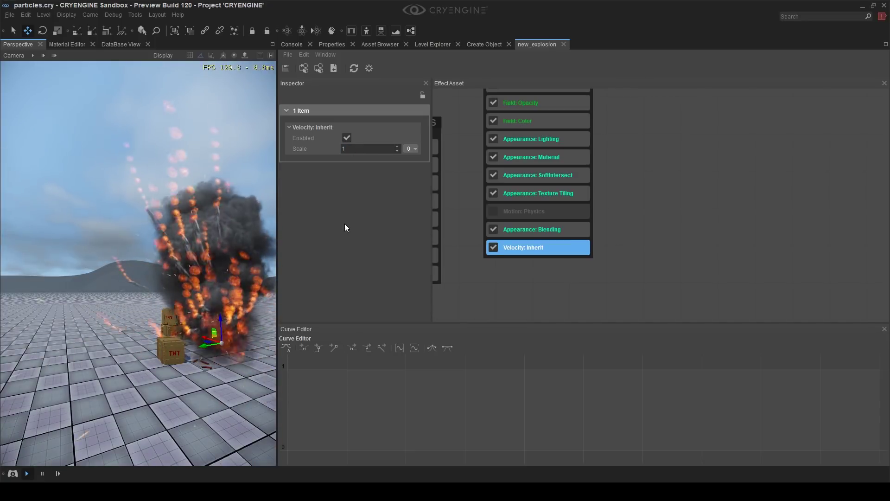
key("d")
mouse_move(204, 352)
right_mouse_down()
mouse_move(176, 355)
mouse_move(200, 362)
right_mouse_up()
left_click(194, 360)
middle_click_drag(200, 362, 201, 360)
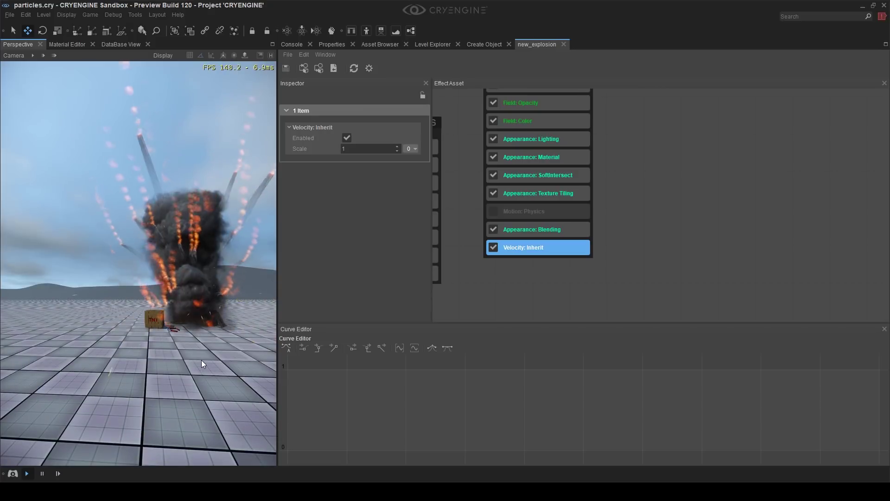
Solo the fire component to preview it in isolation, and restore the other components
left_click(632, 256)
right_click_drag(630, 238, 660, 349)
scroll(632, 285, "down", 2)
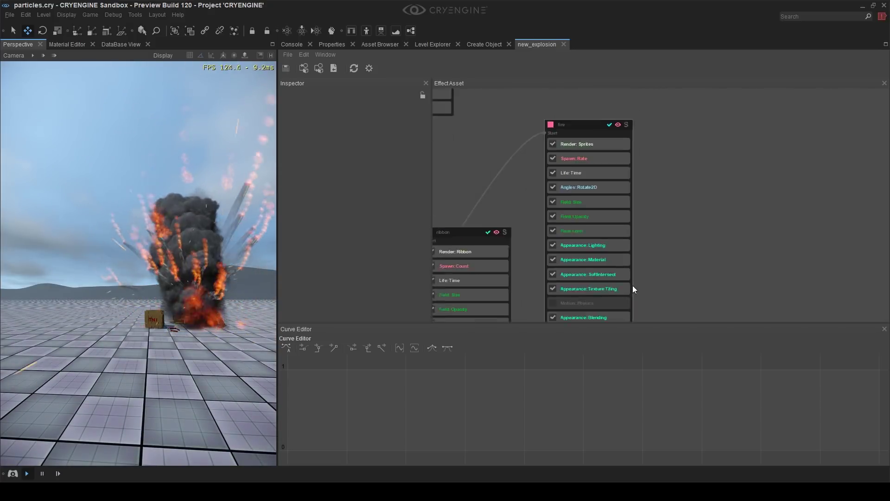
scroll(633, 288, "down", 1)
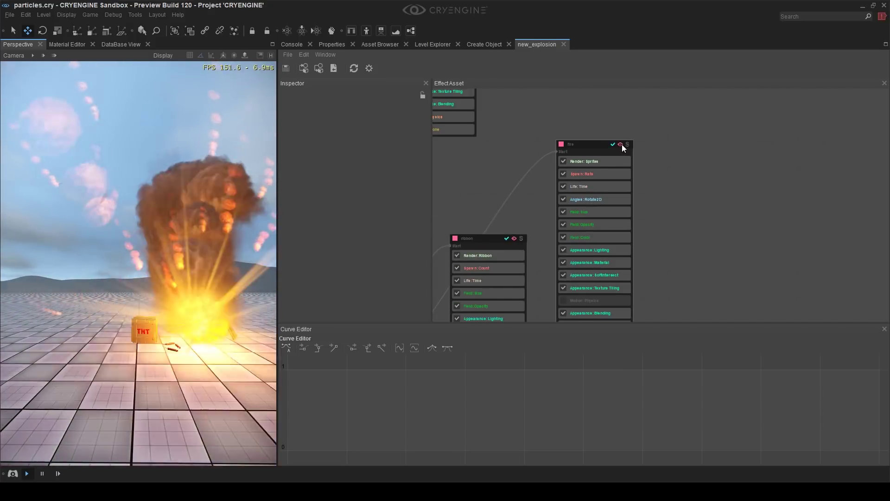
left_click(627, 144)
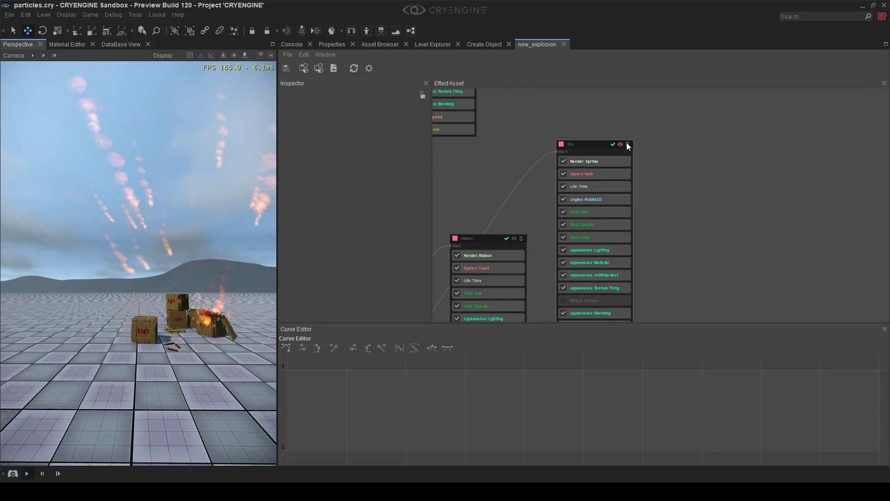
Re-enable the fire component's Motion: Physics feature
scroll(643, 183, "up", 3)
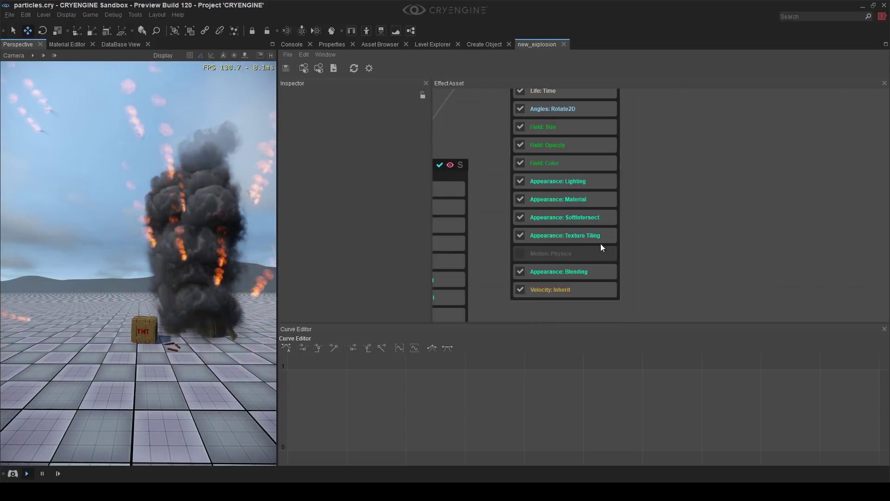
left_click(538, 254)
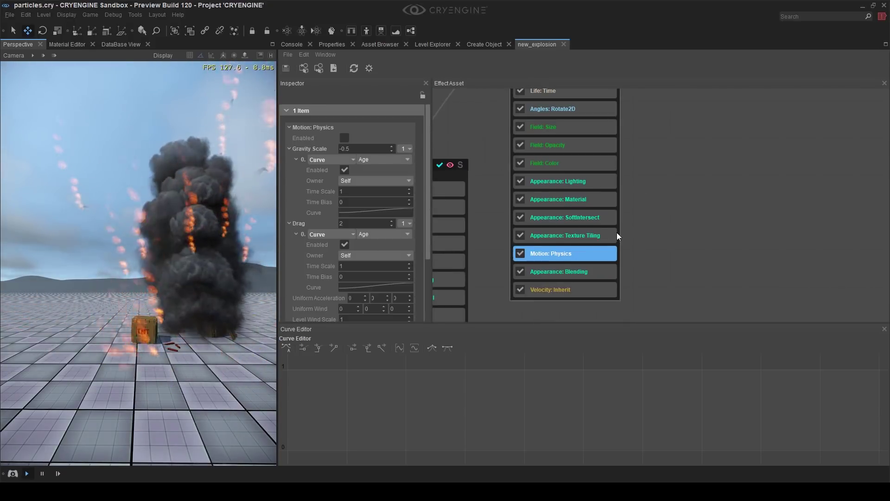
left_click(649, 237)
Flatten the Drag curve of the fire's Motion: Physics to a constant 1 and set Drag to 5
left_click(577, 256)
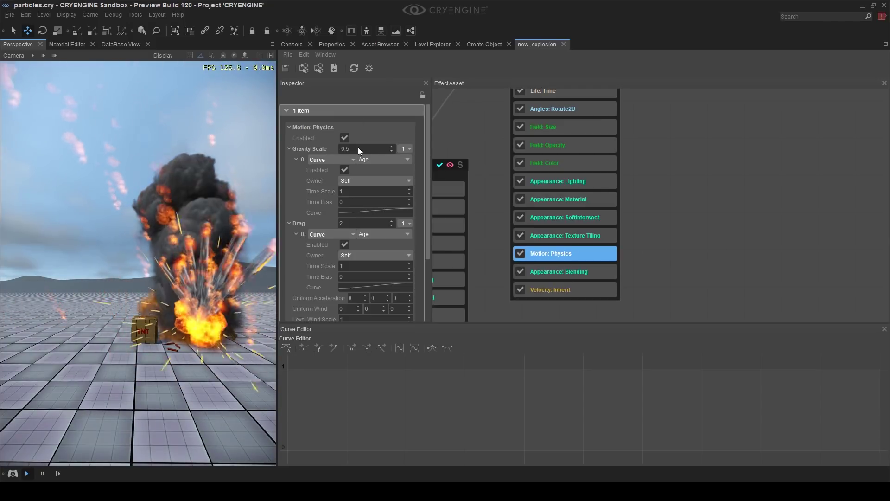
scroll(328, 186, "down", 2)
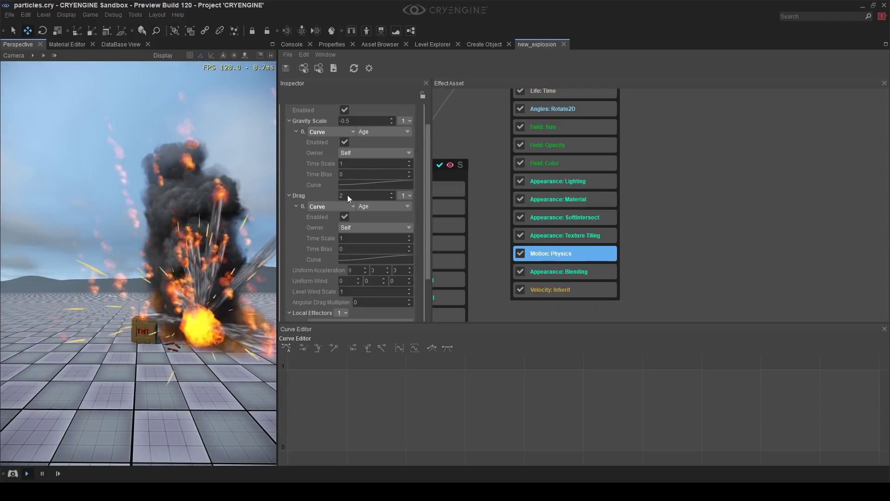
left_click(351, 233)
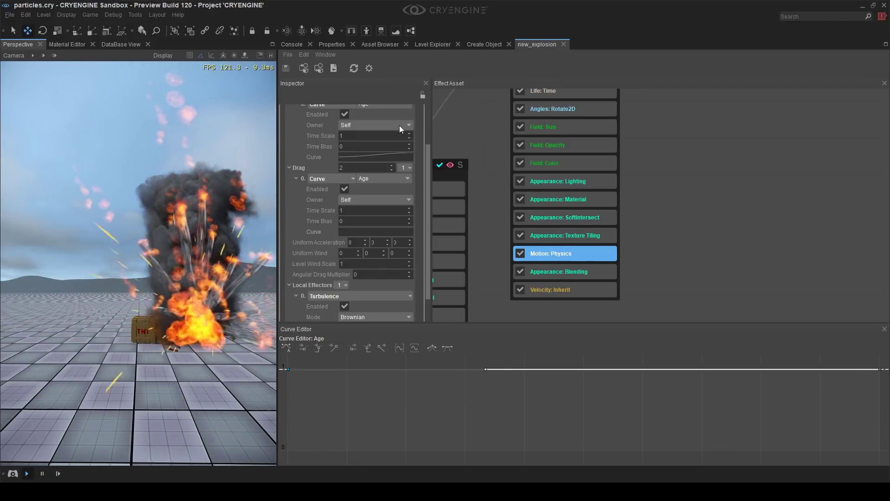
double_click(347, 168)
type("5")
key("Return")
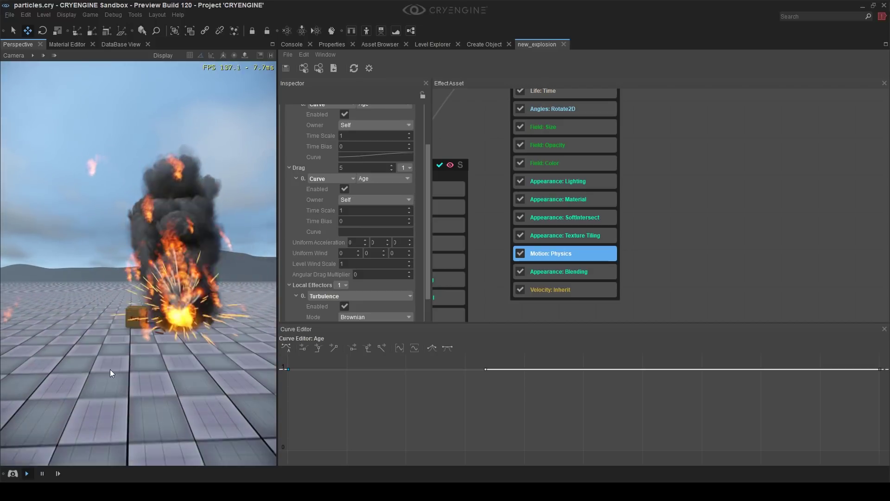
Set the fire's Render: Sprites Facing Mode to Velocity with an Axis Scale of 0.2
scroll(524, 112, "up", 3)
left_click(550, 121)
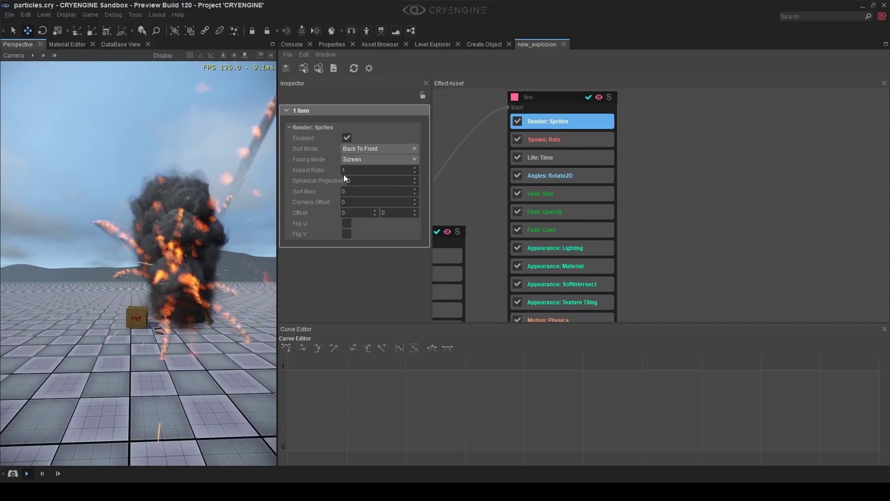
left_click(356, 160)
left_click(363, 183)
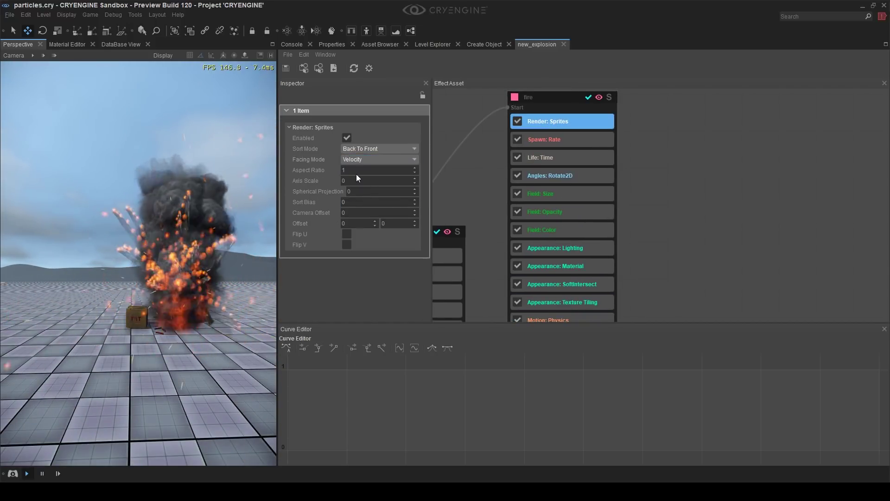
left_click(397, 179)
type("0.2")
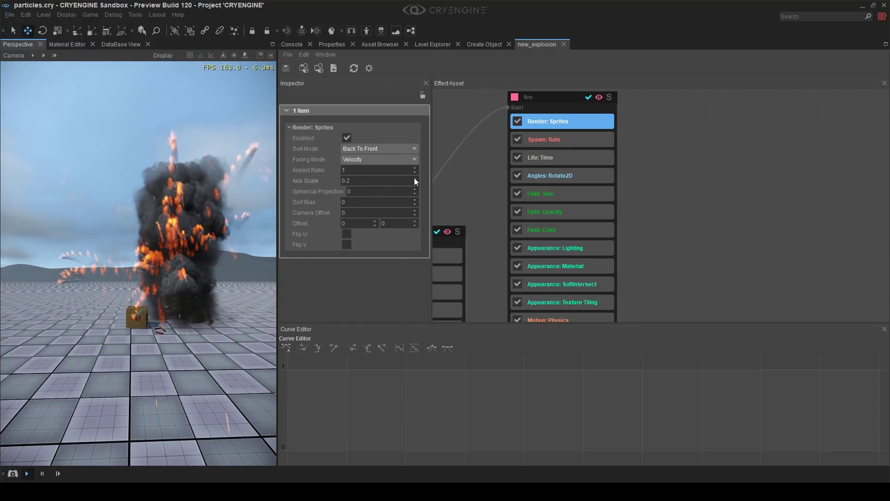
key("s")
right_click_drag(173, 260, 761, 226)
key("w")
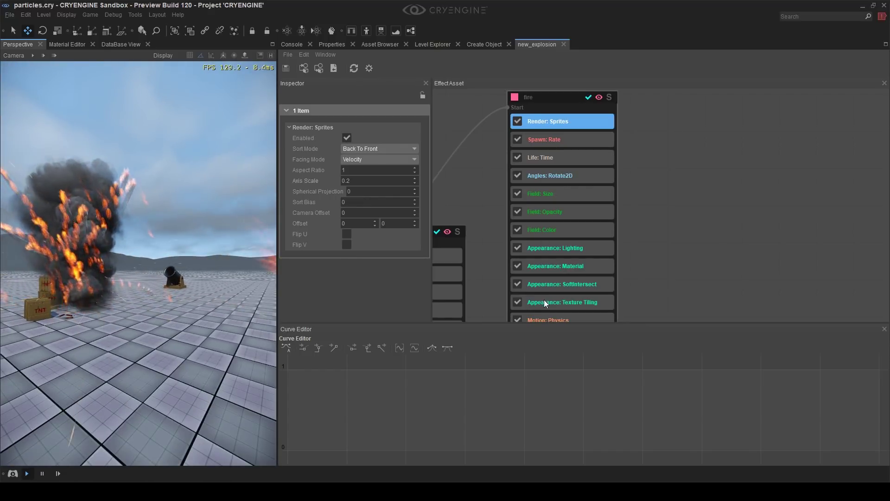
Set the Gravity Scale of the fire's Motion: Physics to 0 and inspect the explosion
left_click(548, 316)
left_click(553, 319)
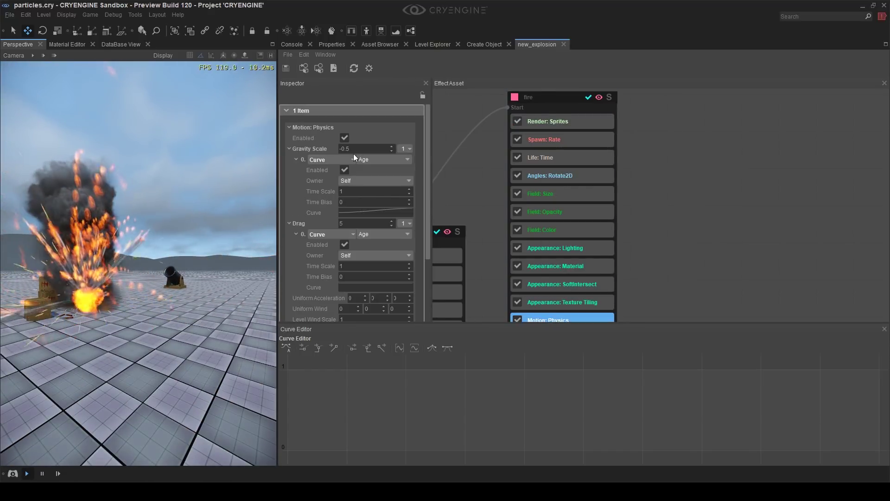
right_click_drag(224, 262, 153, 262)
key("d")
right_click_drag(224, 262, 248, 258)
key("s")
key("w")
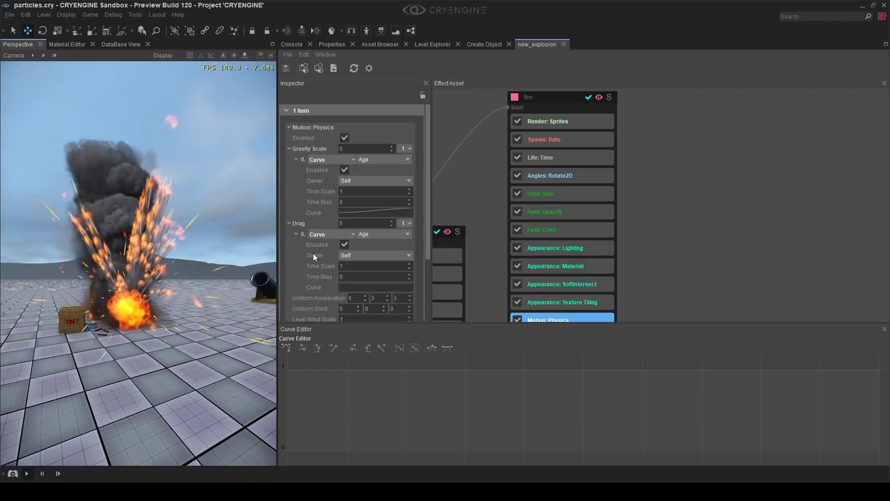
Set the fire's Life: Time lifetime to 0.5
left_click(552, 158)
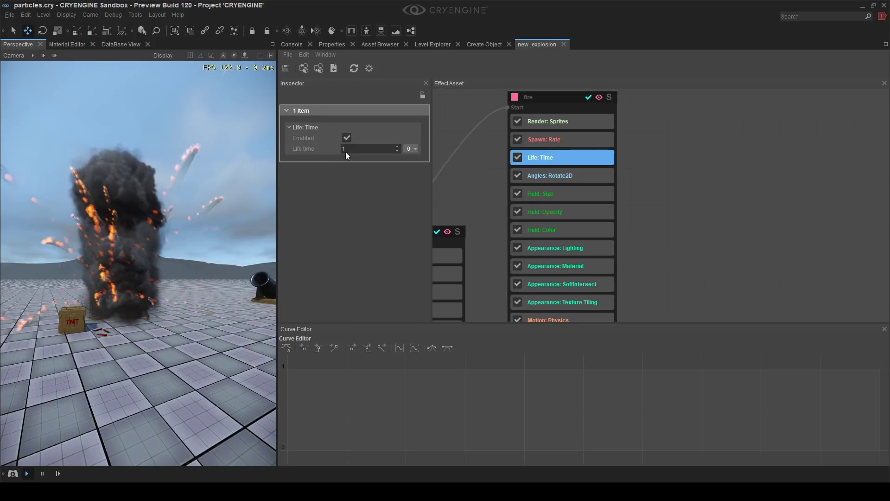
type(".1")
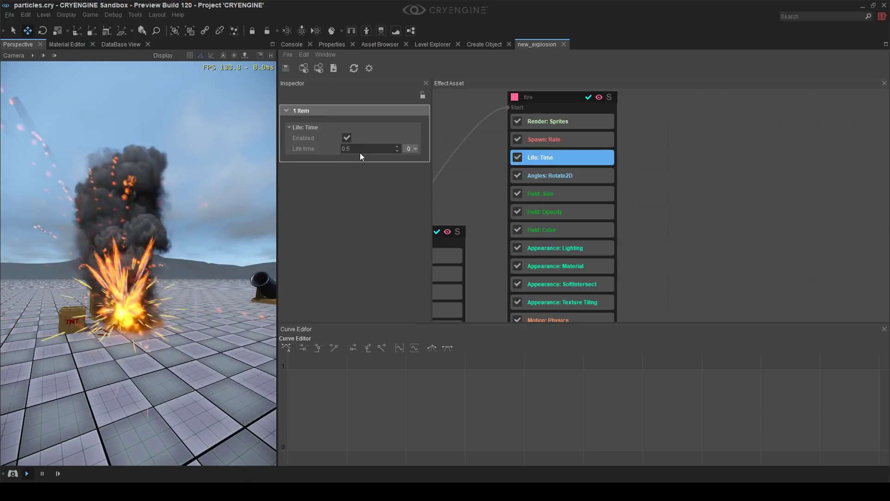
left_click(672, 231)
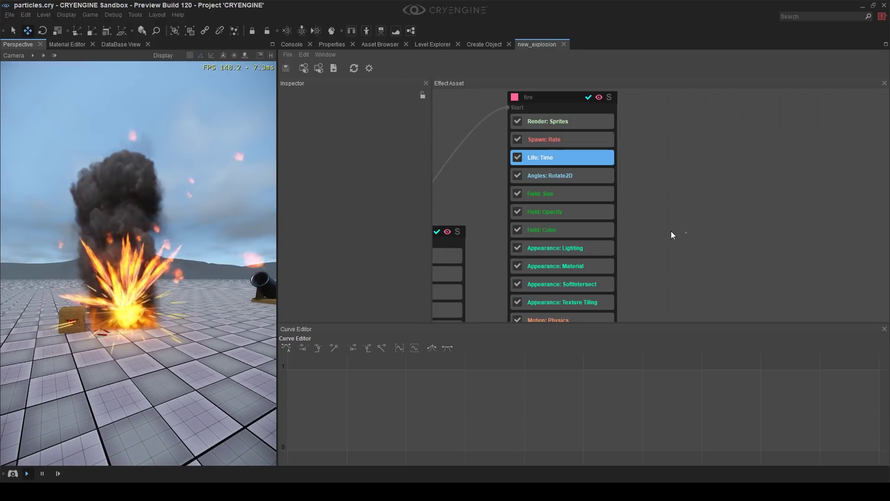
Change the Value of the fire component's Field: Size feature
left_click(520, 203)
left_click(575, 194)
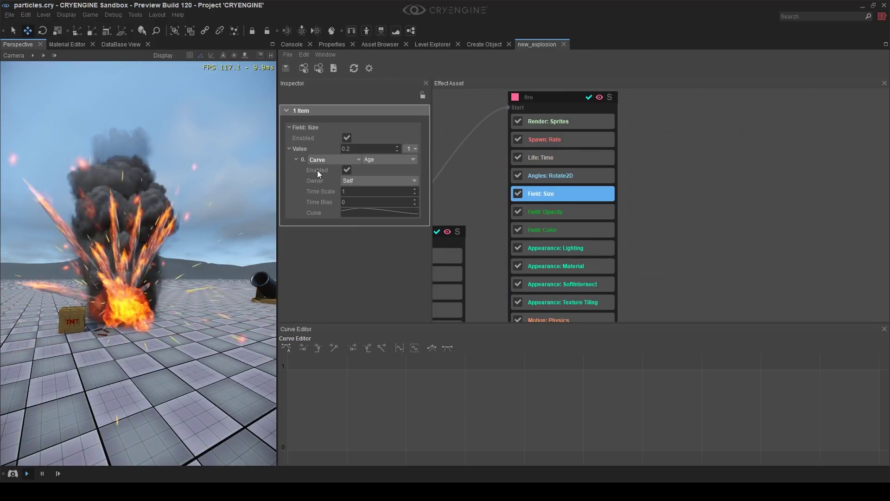
left_click(375, 148)
key("BackSpace")
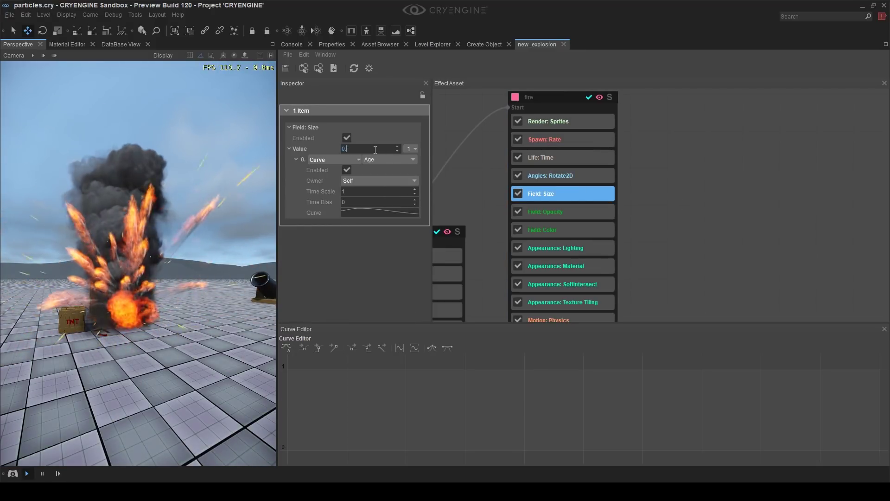
left_click(705, 249)
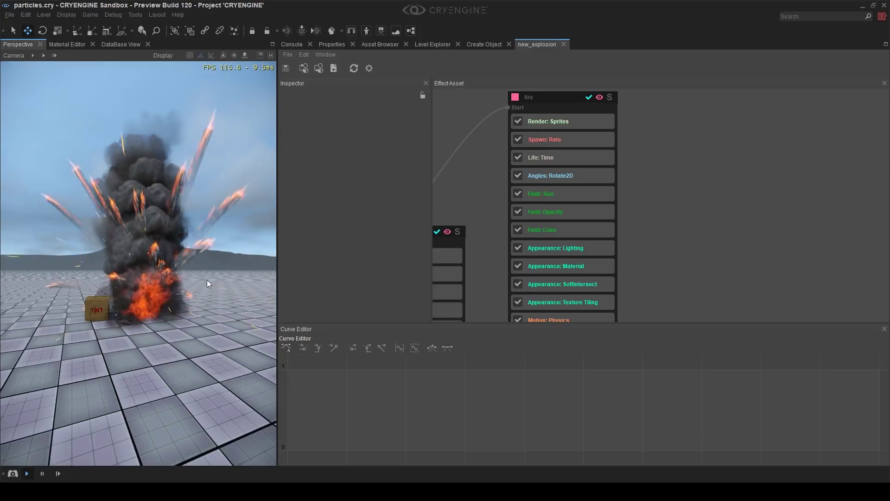
Compare the explosion with the fire component disabled and enabled, viewing it from closer up
right_click_drag(208, 282, 232, 290)
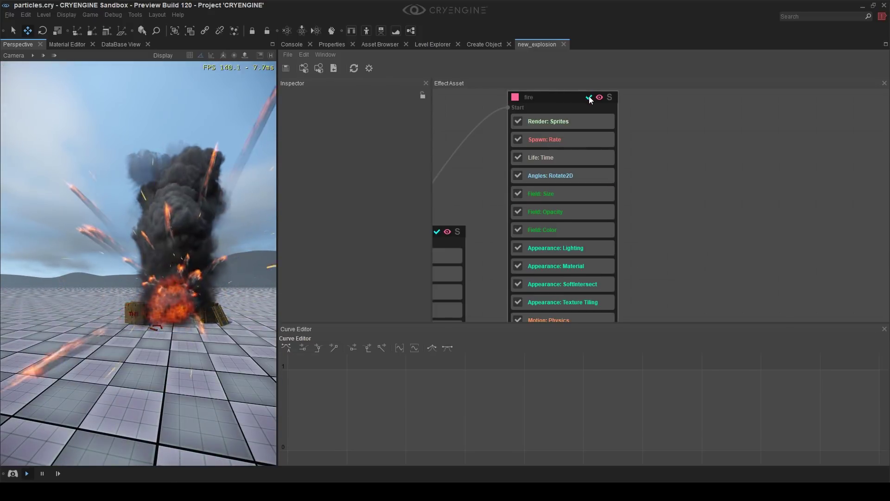
left_click(589, 97)
left_click(589, 96)
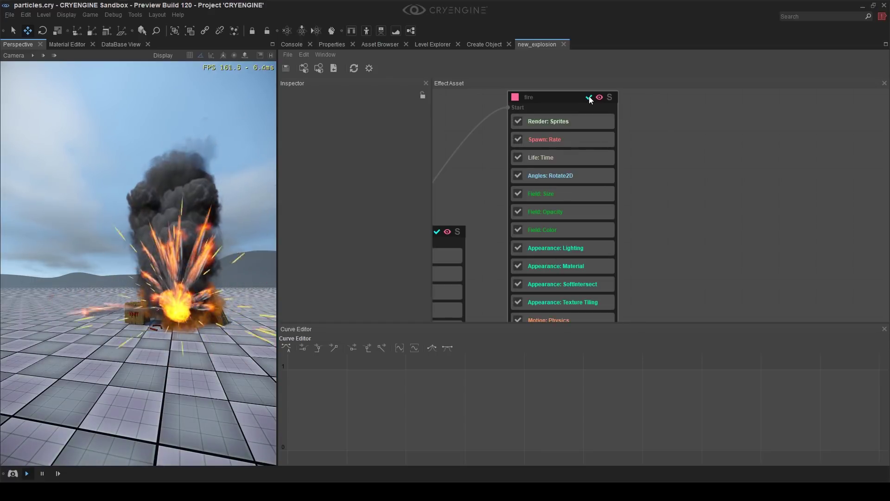
key("w")
right_click_drag(217, 332, 224, 320)
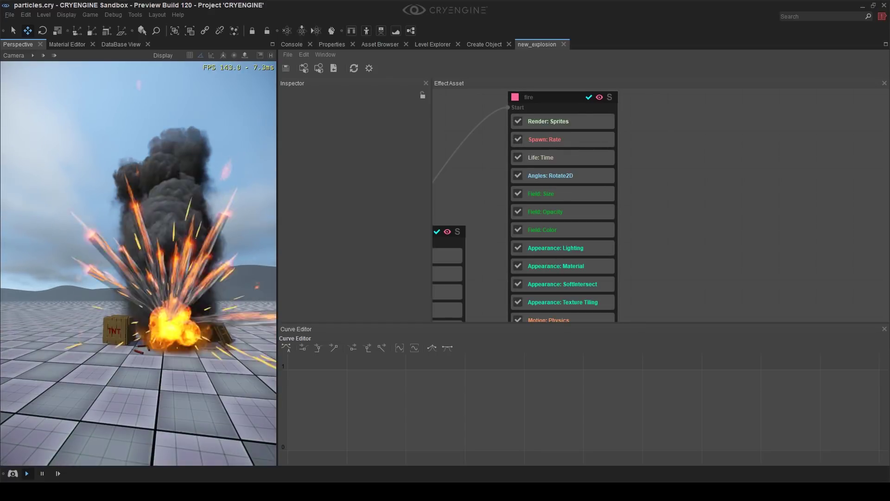
Keep the fire's Render: Sprites Facing Mode at Velocity and set its Axis Scale to 0.1
left_click(597, 123)
left_click(374, 159)
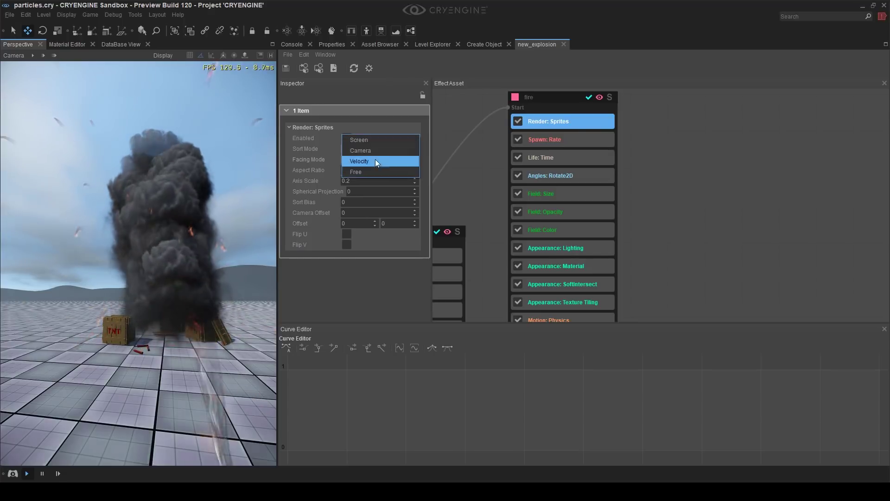
left_click(358, 163)
double_click(370, 180)
type("0.1")
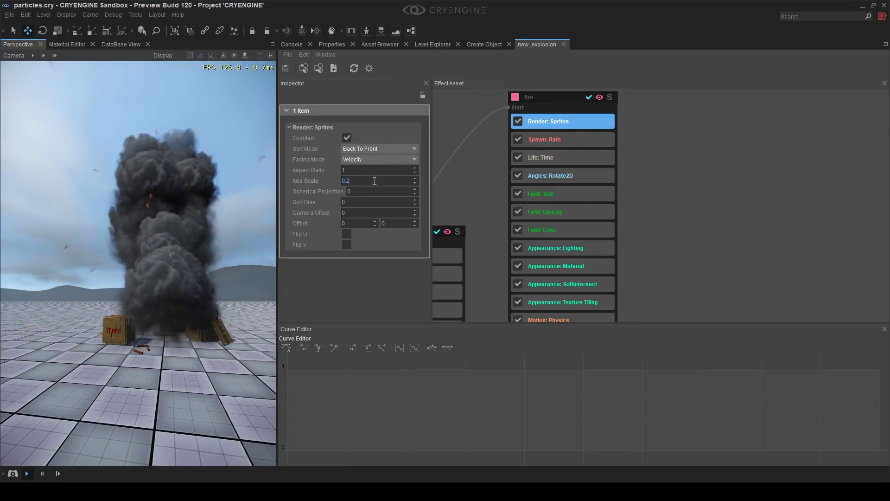
Examine the explosion's spark trails and fire sprites from close up and farther away, and clear the fire feature selection
key("w")
right_click_drag(149, 157, 168, 149)
key("w")
key("s")
key("w")
key("s")
key("w")
key("s")
right_click_drag(199, 230, 212, 235)
key("w")
key("s")
key("s")
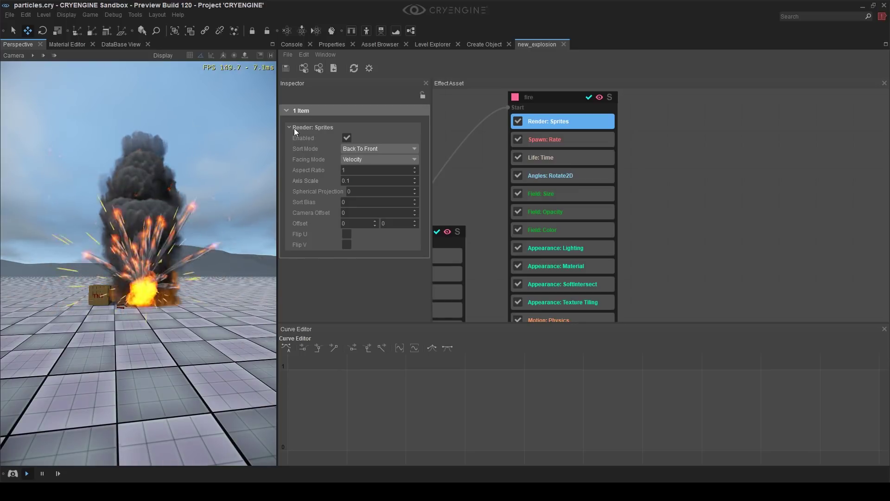
left_click(741, 125)
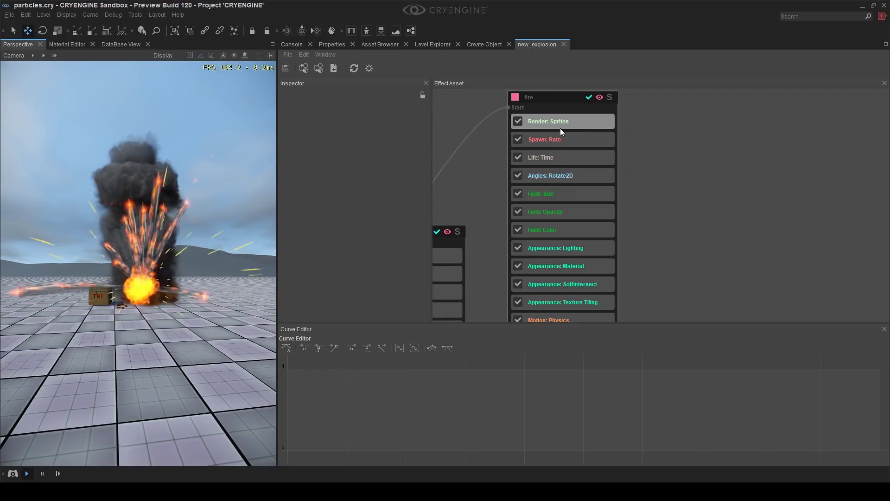
Place the explosion effect on the checkered floor in the open area between the crates and the cannon
right_click_drag(218, 302, 112, 310)
right_click_drag(232, 302, 204, 322)
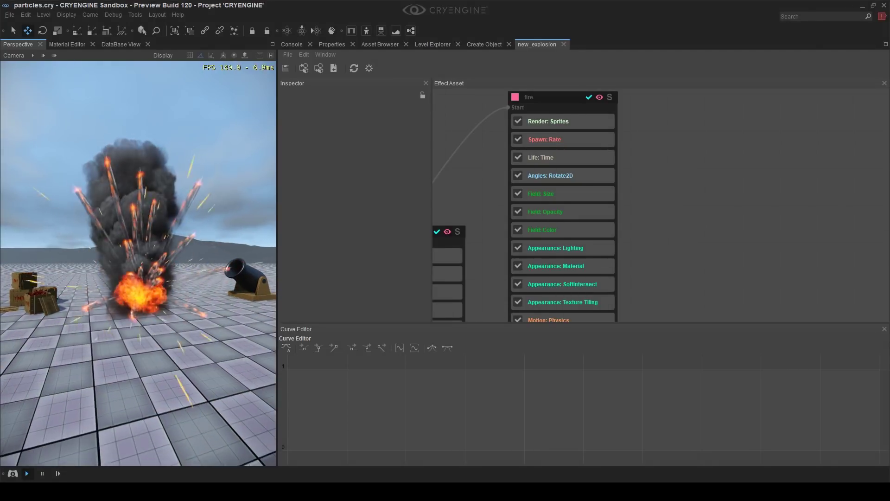
right_click_drag(185, 293, 180, 303)
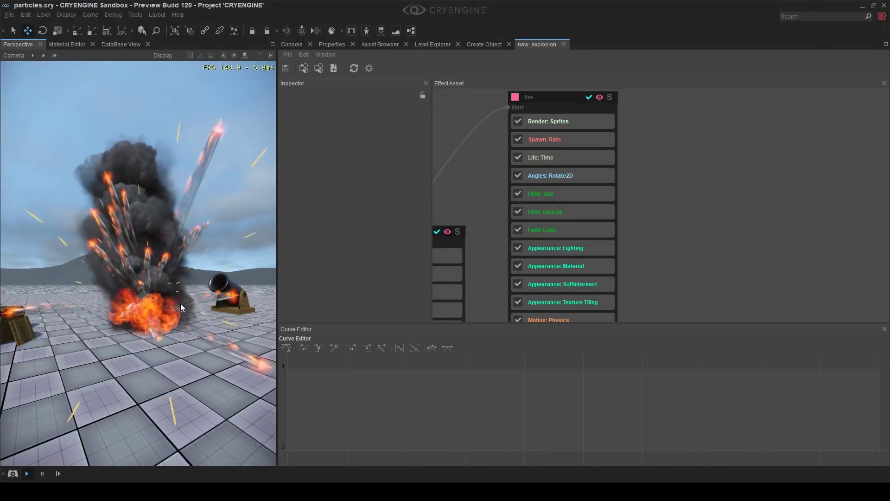
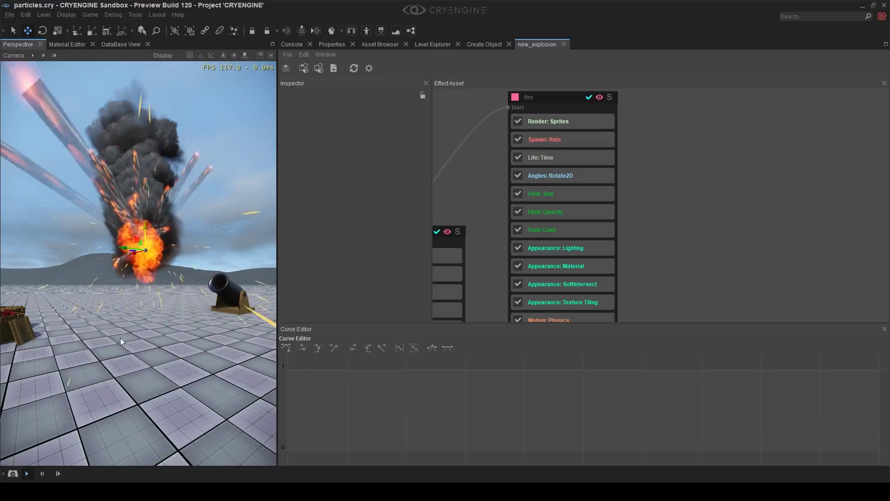
key("w")
right_click_drag(137, 330, 137, 330)
left_click(132, 338, "ctrl+shift")
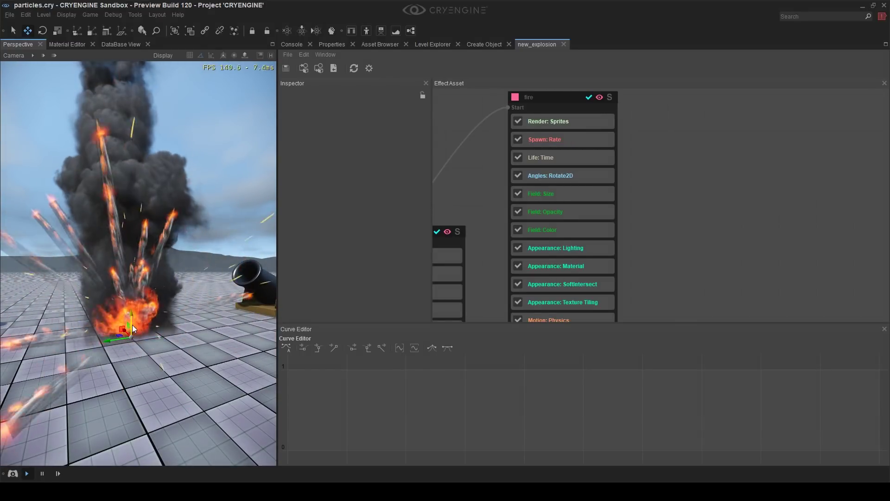
Raise the explosion emitter well above the checkered ground so it floats in the air near the cannon
left_click_drag(132, 324, 134, 216)
right_click_drag(134, 243, 11, 288)
key("s")
key("s")
key("d")
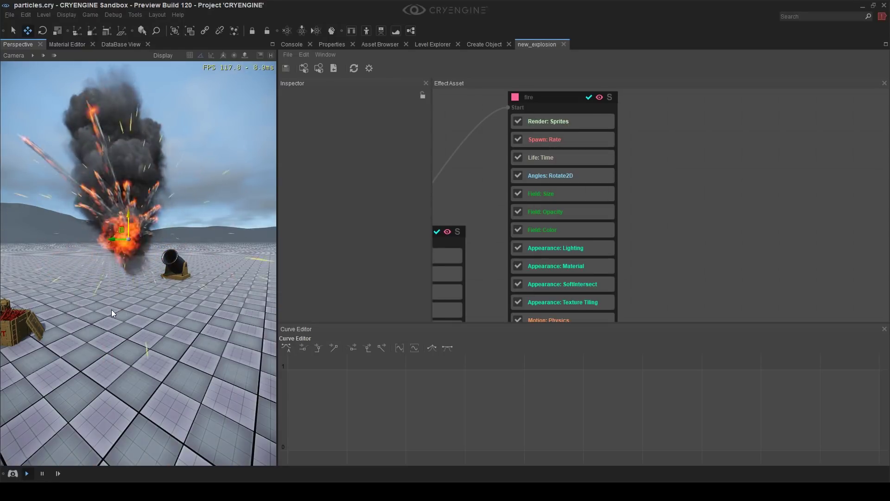
key("d")
right_click_drag(143, 308, 155, 318)
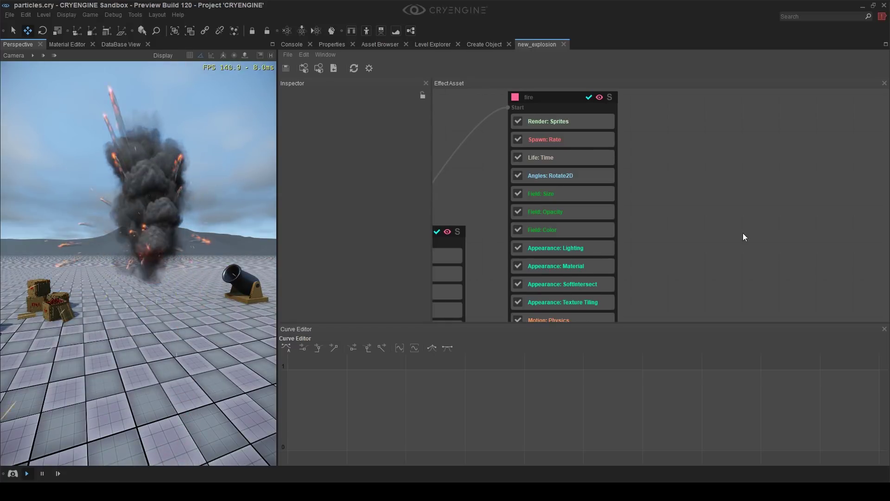
Paste the copied projection node group into the effect graph and move it clear of the existing nodes
scroll(699, 205, "down", 8)
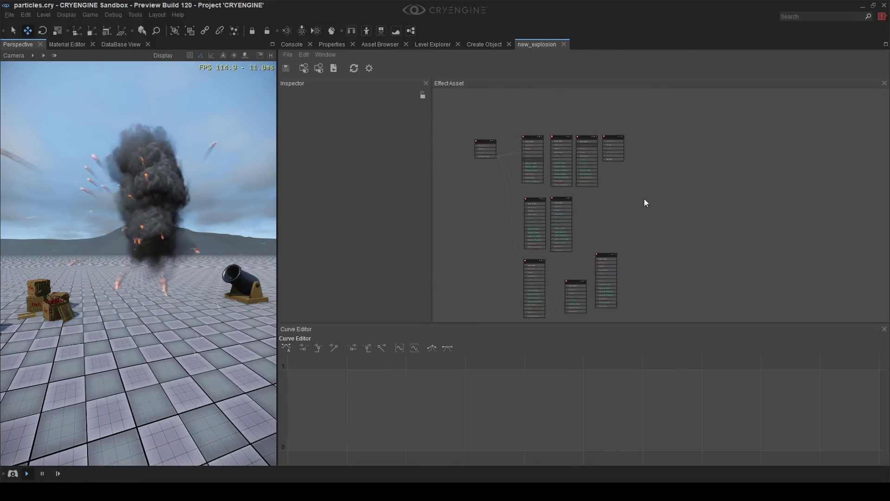
middle_click_drag(645, 199, 637, 151)
right_click_drag(181, 341, 153, 307)
scroll(653, 195, "down", 3)
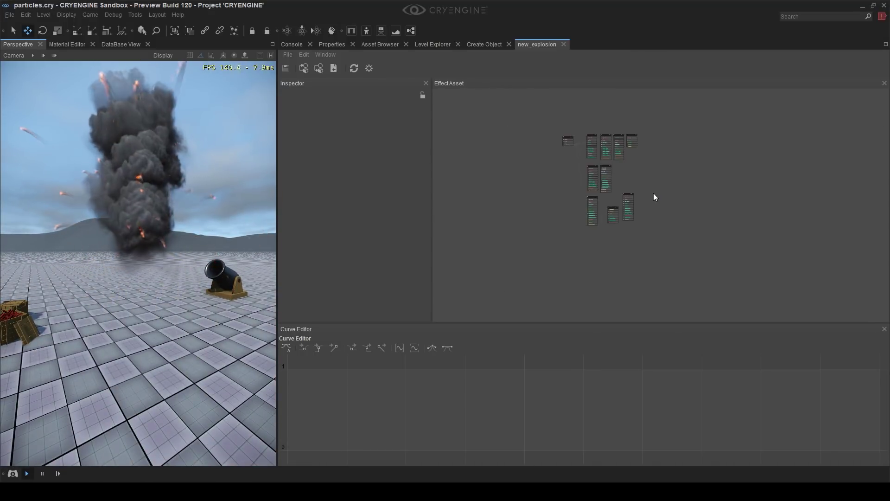
scroll(628, 182, "up", 5)
scroll(612, 177, "down", 5)
scroll(603, 177, "up", 5)
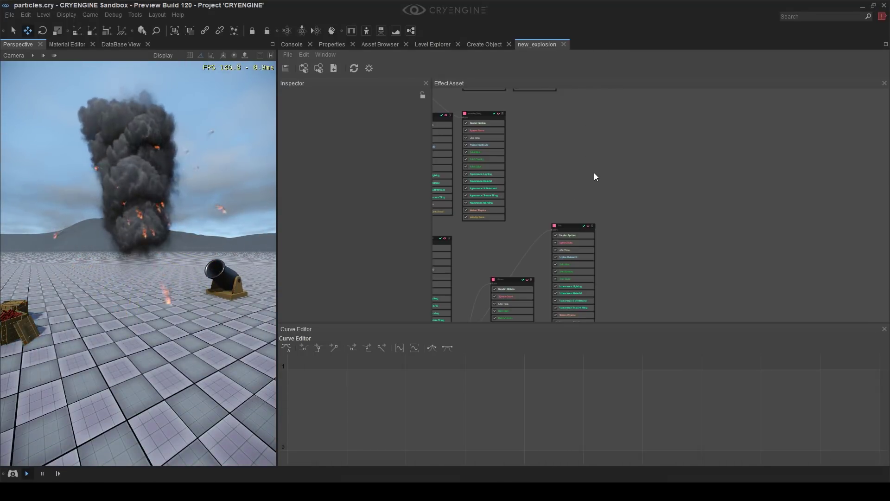
scroll(597, 185, "down", 2)
key("ctrl+v")
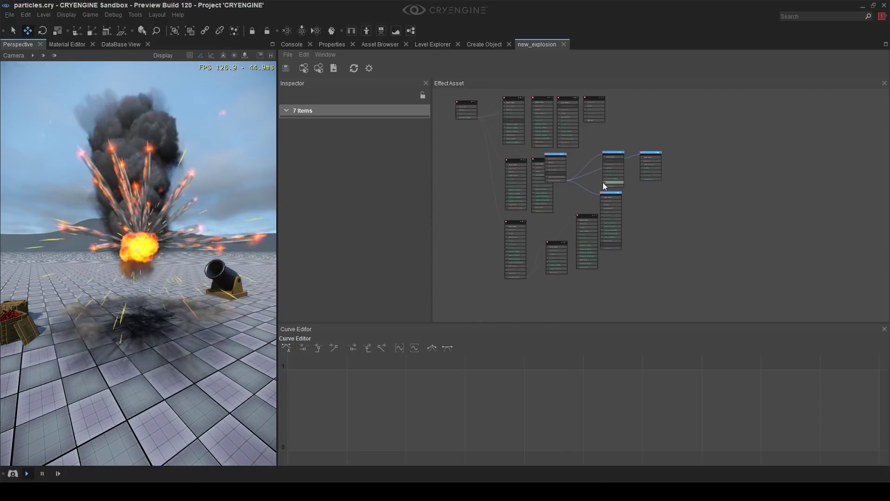
left_click_drag(553, 155, 595, 161)
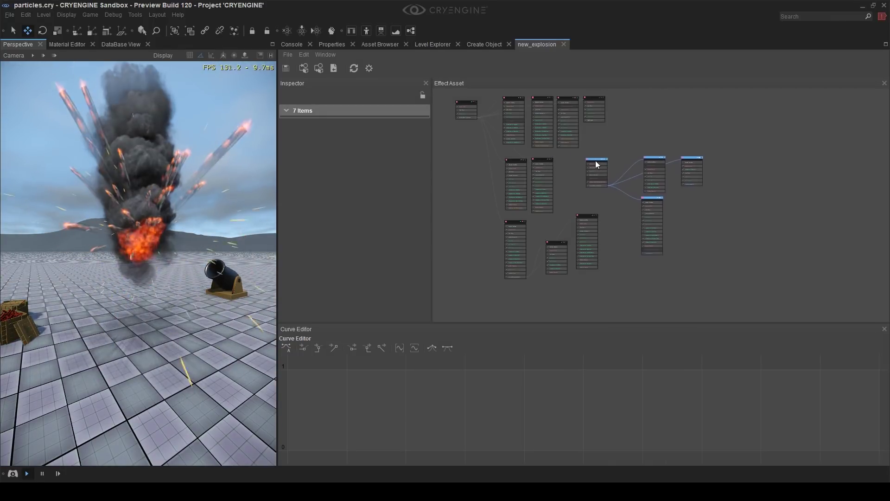
left_click(627, 148)
Disable the pasted sprite2, decal and smoke_short1 nodes
scroll(577, 161, "up", 3)
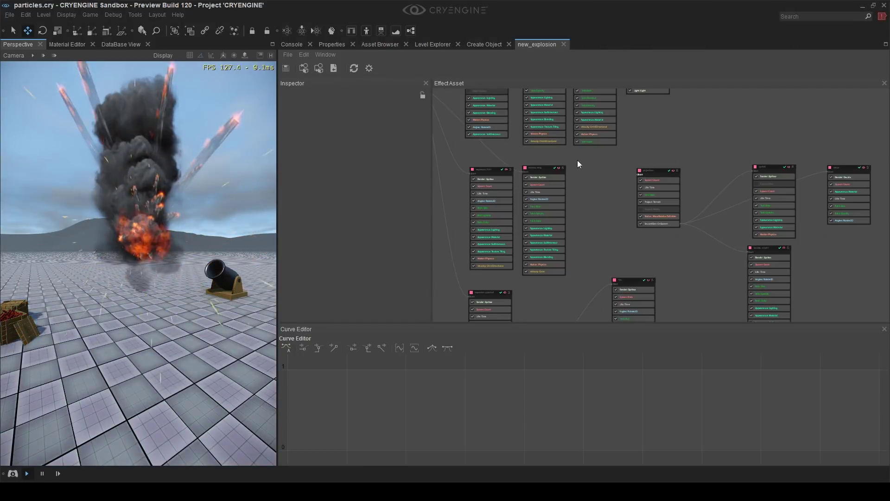
scroll(631, 162, "up", 2)
middle_click_drag(636, 162, 550, 111)
middle_click_drag(475, 134, 620, 242)
scroll(619, 241, "down", 4)
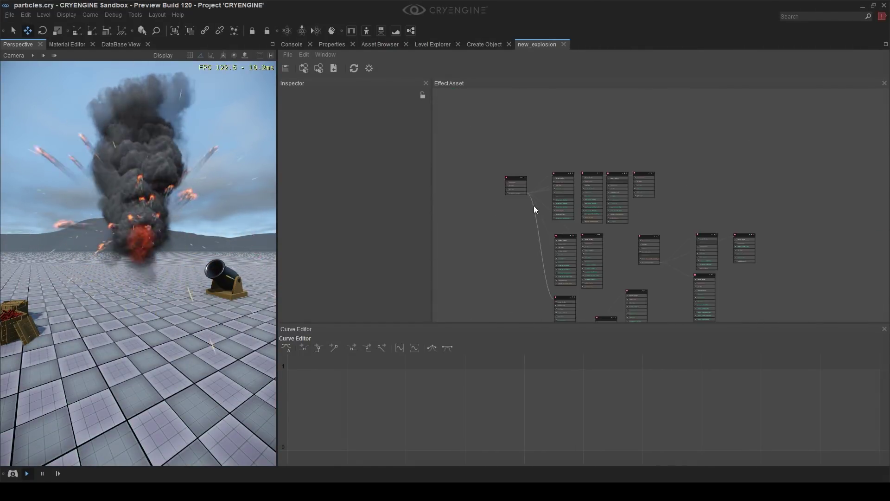
scroll(533, 203, "up", 3)
left_click(864, 265)
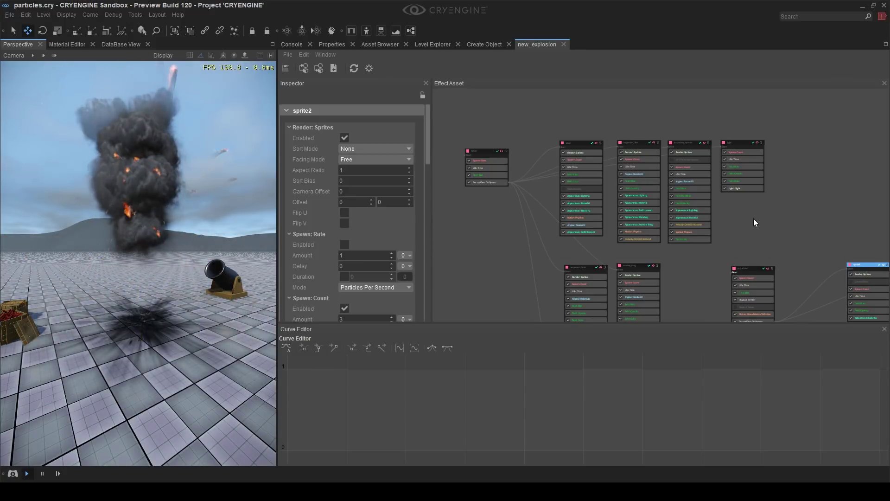
left_click(753, 218)
middle_click_drag(752, 218, 517, 114)
scroll(636, 169, "up", 3)
scroll(642, 162, "up", 1)
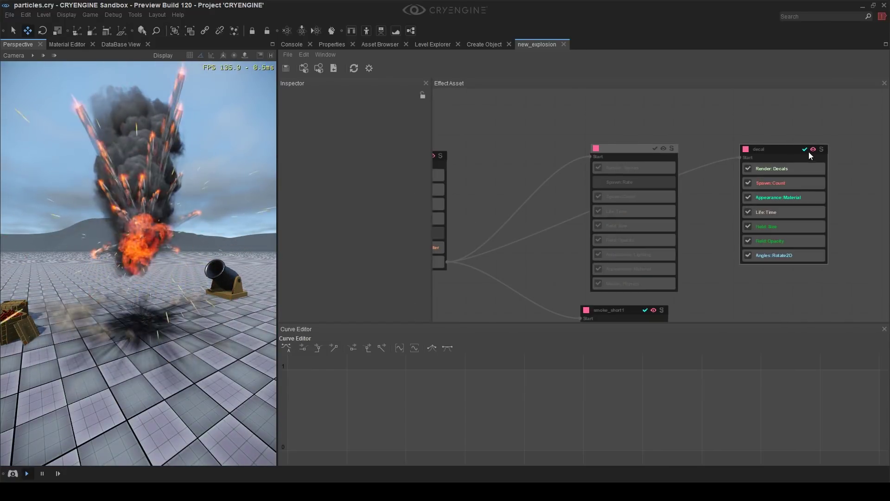
middle_click_drag(763, 133, 760, 102)
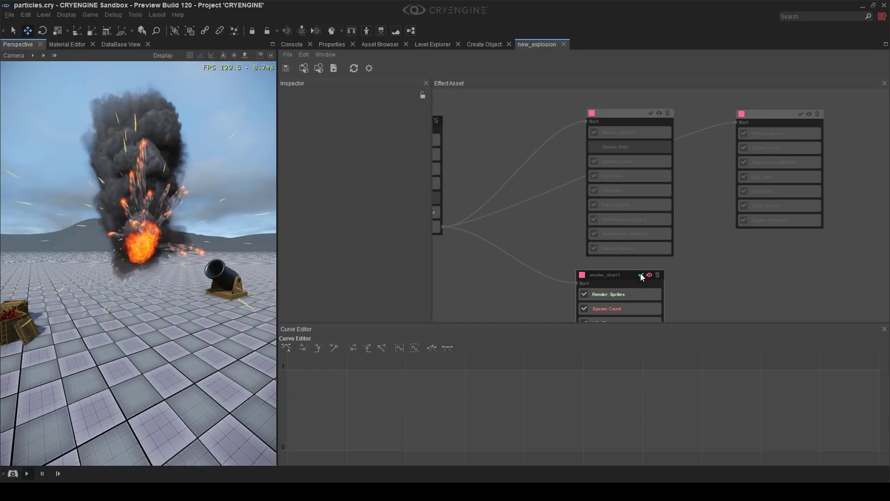
Connect the main parent node's SecondGen output to the Start input of the projection node
scroll(689, 271, "down", 3)
middle_click_drag(510, 146, 728, 221)
scroll(747, 227, "down", 3)
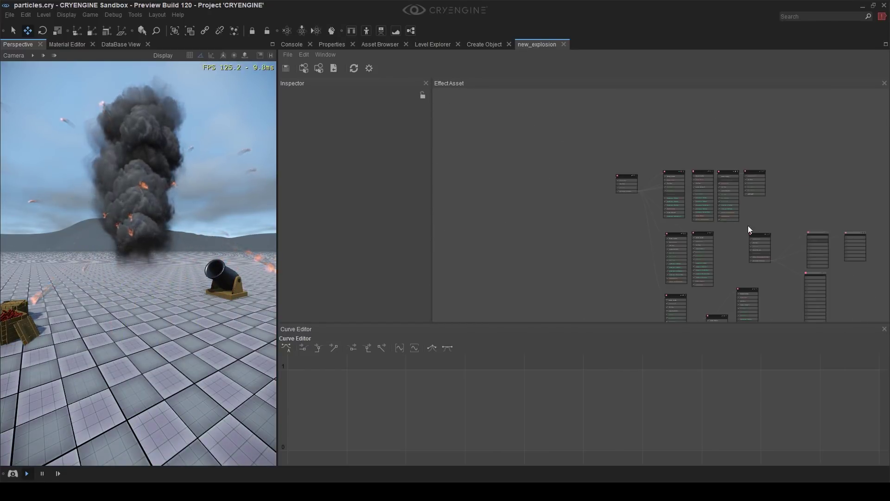
scroll(755, 232, "up", 5)
scroll(695, 256, "down", 3)
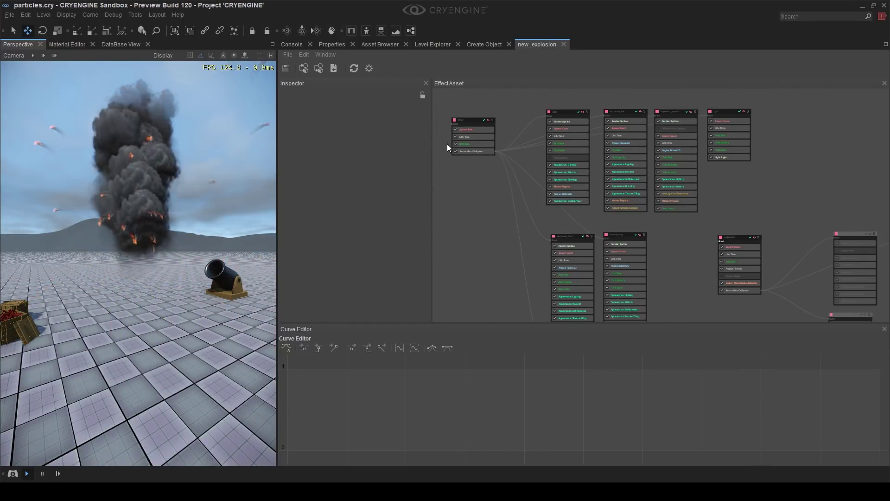
left_click_drag(646, 218, 717, 240)
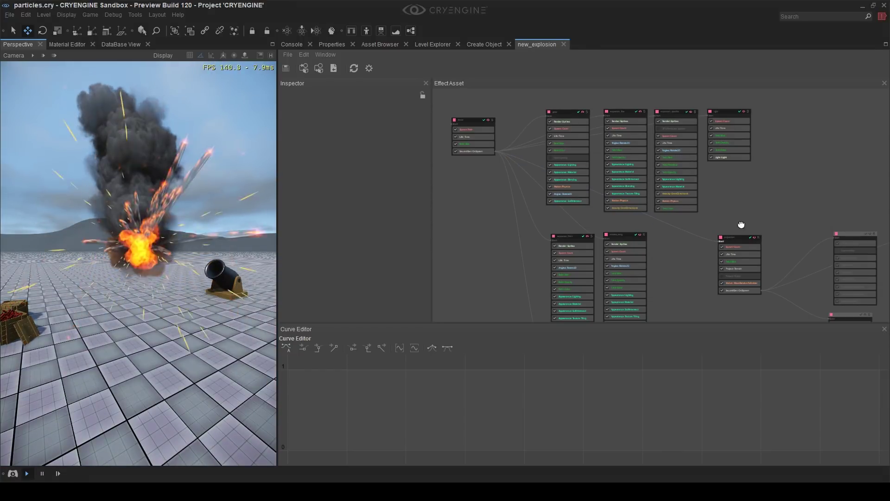
Solo the projection node to preview it alone, and turn the solo off again
scroll(677, 208, "down", 2)
scroll(697, 232, "down", 2)
scroll(719, 233, "up", 4)
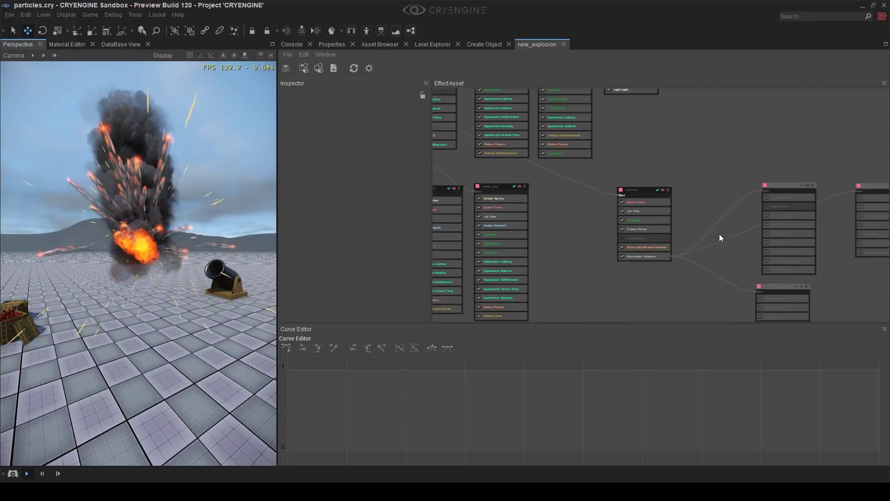
left_click(615, 187)
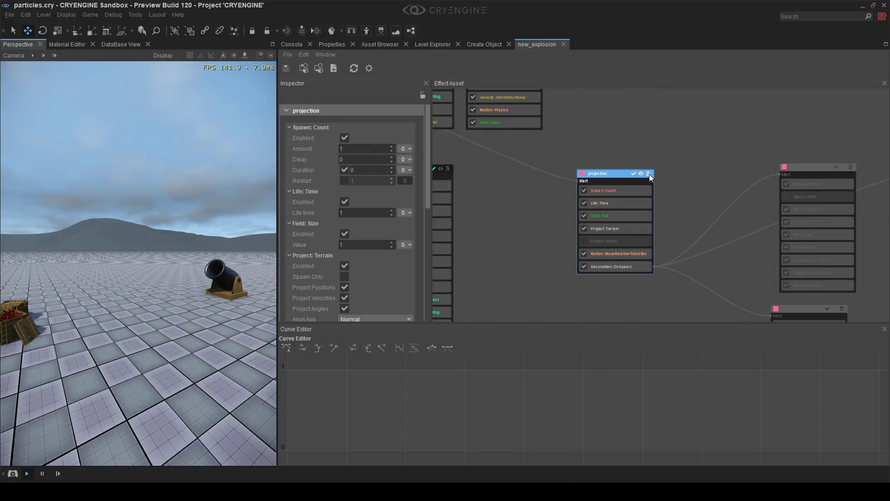
left_click(648, 174)
middle_click_drag(704, 179, 650, 171)
scroll(652, 160, "up", 2)
left_click(622, 173)
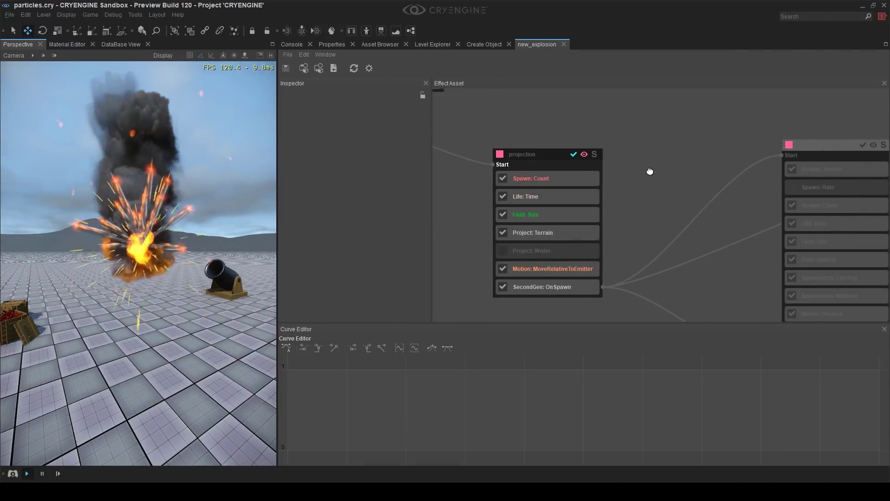
Add a preset projection node from the parent category beside the existing one, and delete it again
right_click(613, 119)
left_click(625, 160)
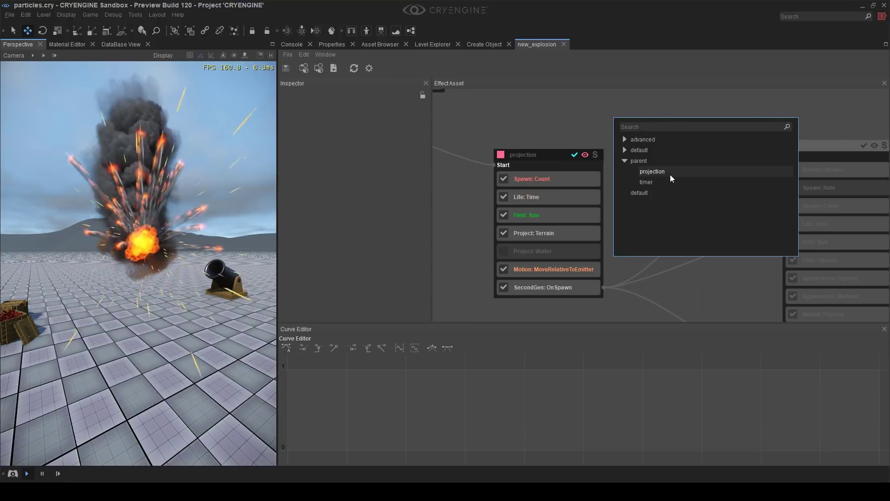
left_click(662, 172)
left_click(669, 154)
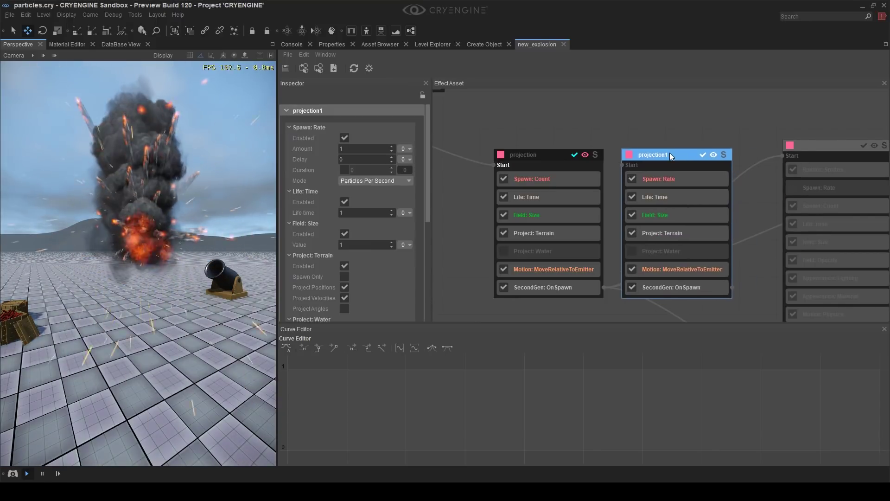
key("Delete")
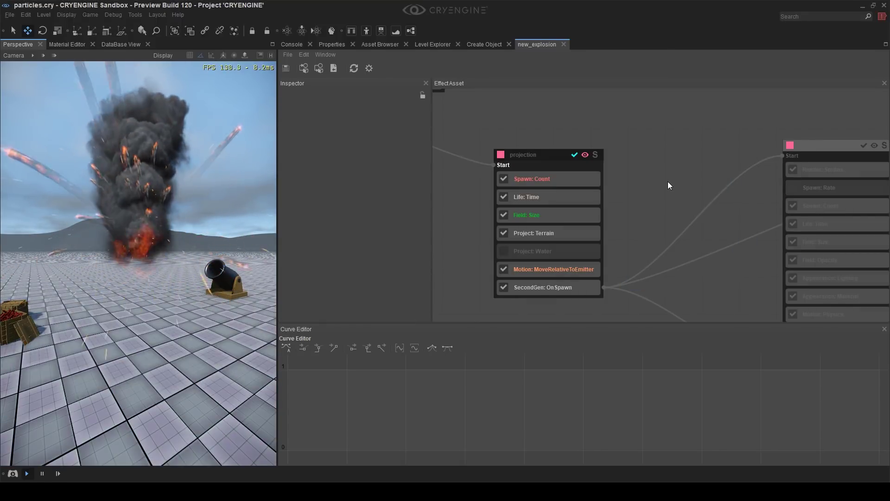
Examine the Project: Terrain feature settings of the projection node
middle_click_drag(641, 242, 650, 248)
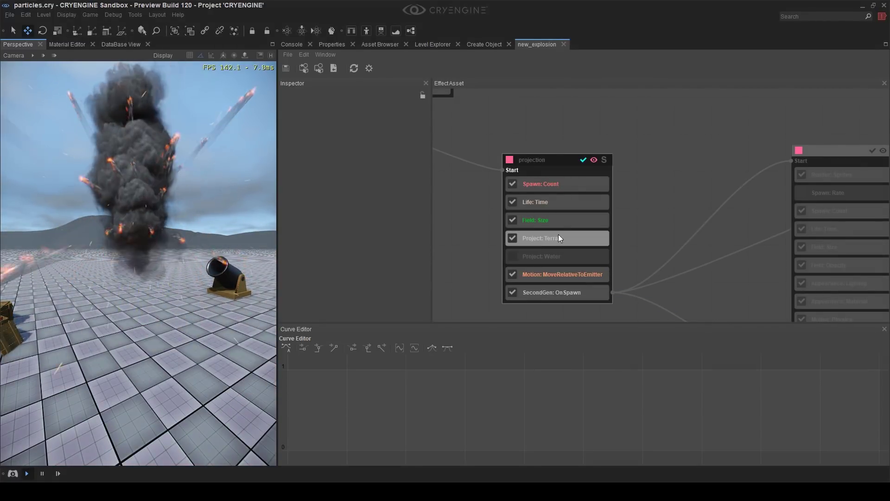
left_click(558, 237)
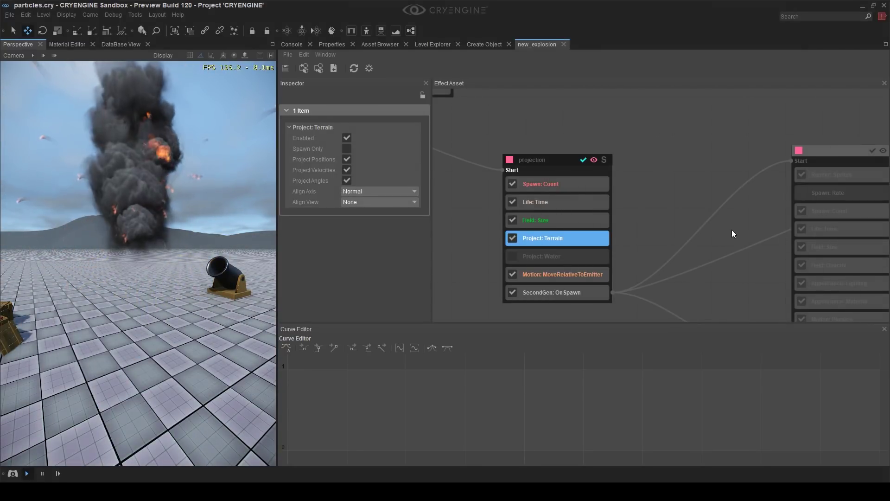
left_click(655, 198)
Enable the sprite2 node again and view its flash on the ground in the viewport
middle_click_drag(655, 199, 606, 168)
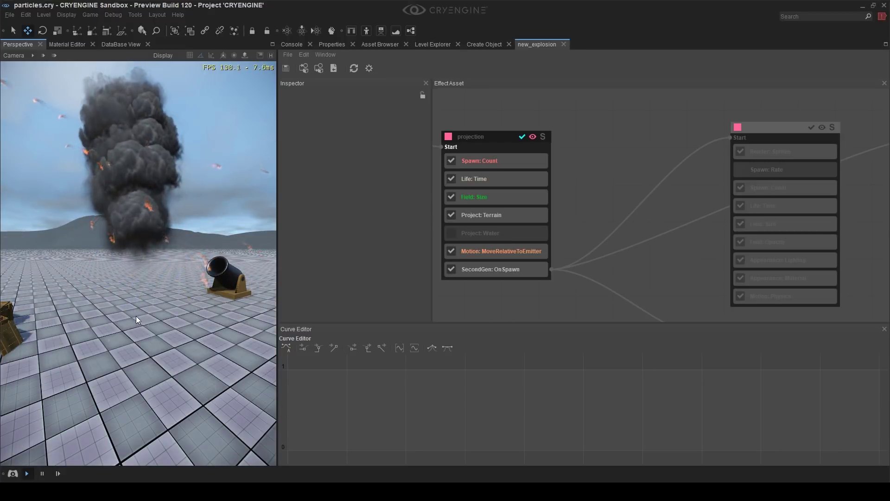
scroll(621, 139, "down", 3)
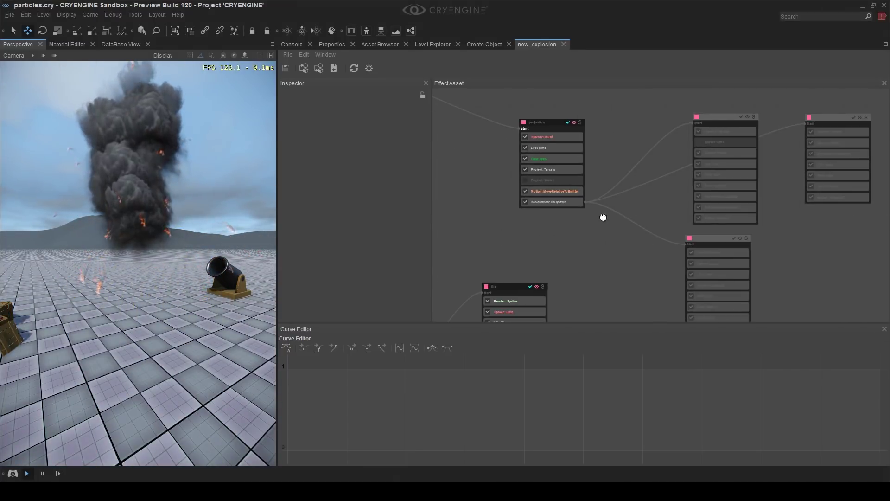
middle_click_drag(603, 217, 521, 172)
scroll(708, 198, "up", 3)
left_click(577, 191)
middle_click_drag(718, 102, 713, 230)
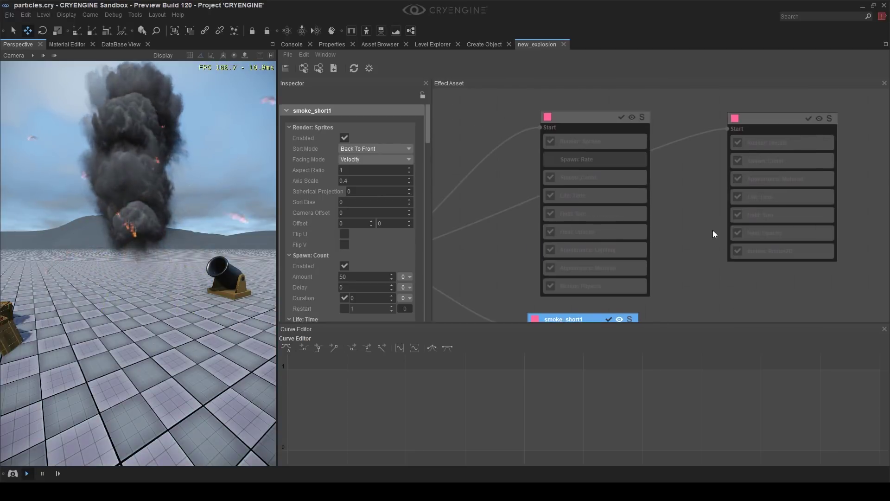
left_click(600, 120)
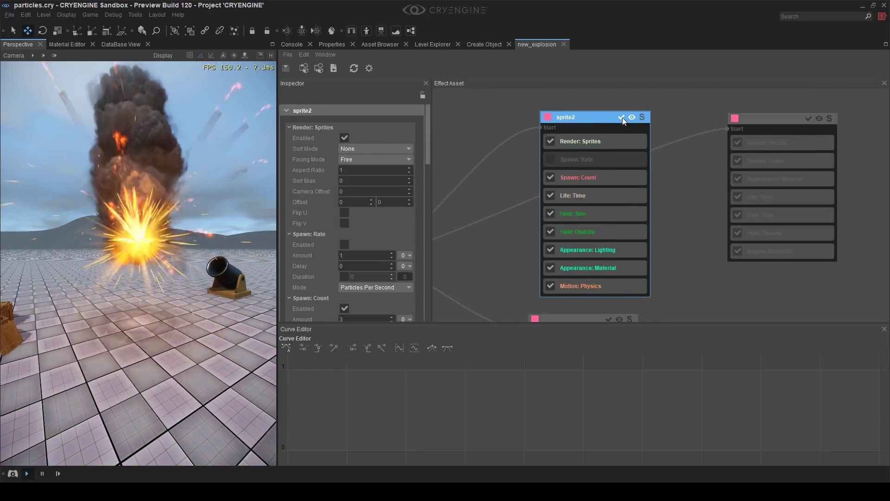
right_click_drag(227, 301, 213, 341)
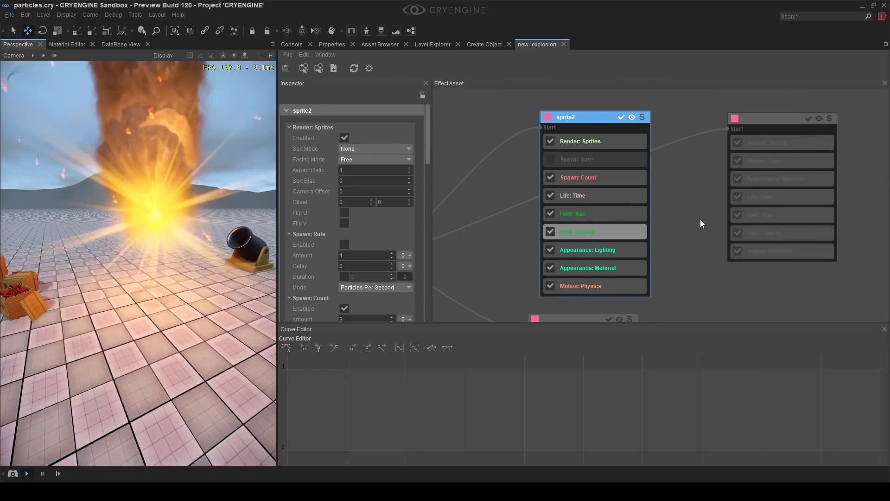
Examine sprite2's Render: Sprites settings, including the Facing Mode options, and its Spawn: Count settings
left_click(594, 140)
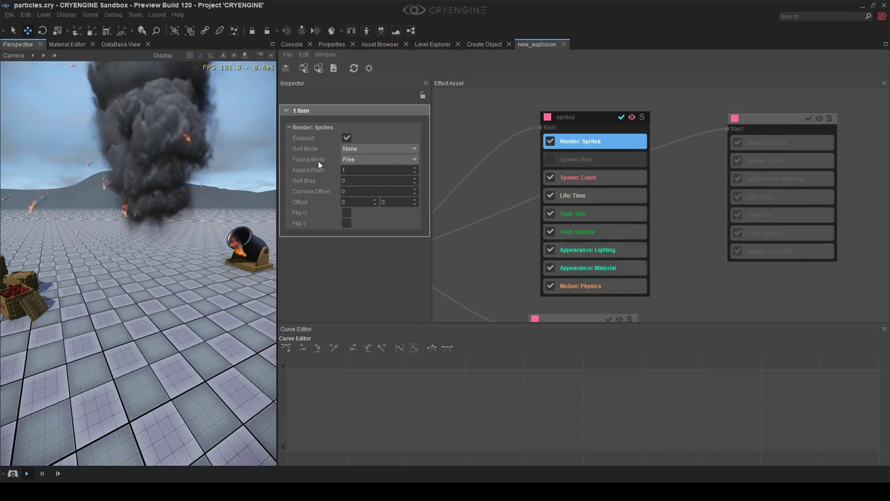
left_click(378, 160)
left_click(316, 161)
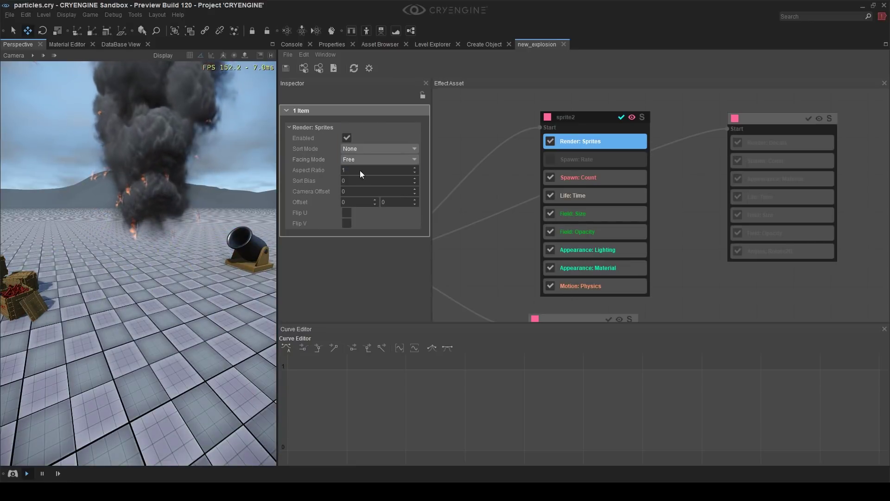
mouse_move(159, 297)
right_mouse_down()
mouse_move(185, 301)
mouse_move(160, 297)
mouse_move(191, 287)
mouse_move(146, 291)
right_mouse_up()
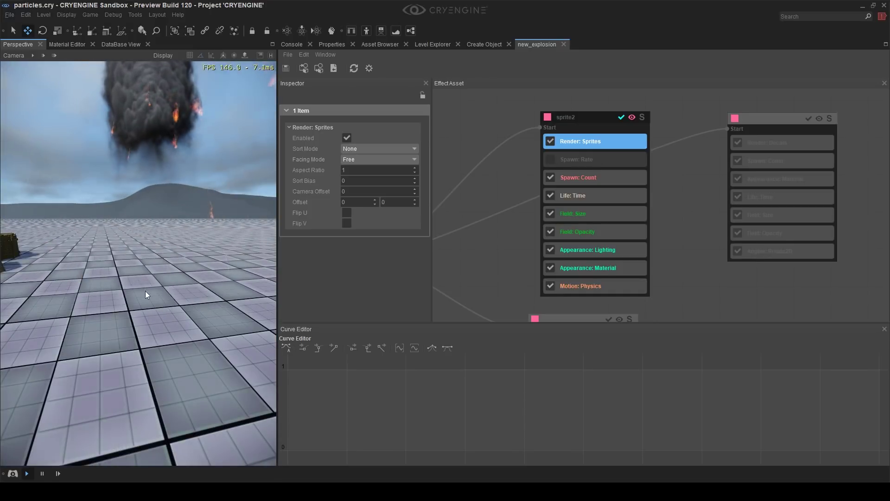
right_click_drag(713, 283, 880, 282)
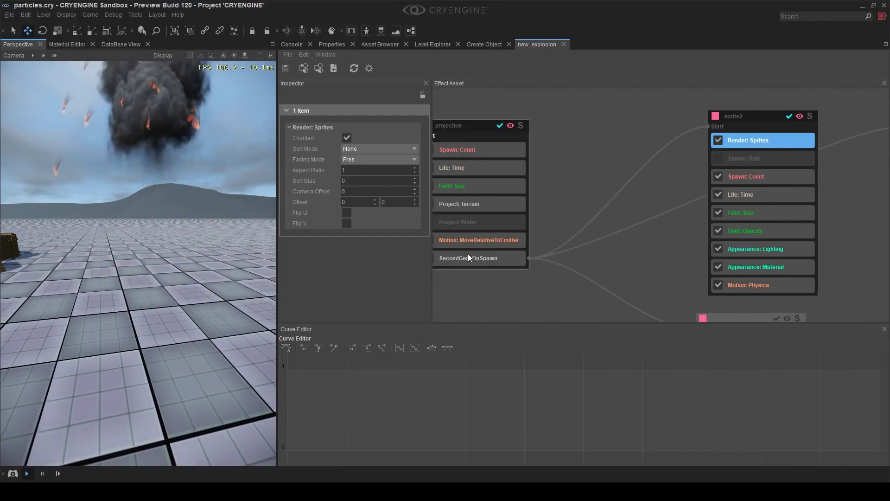
right_click_drag(678, 263, 548, 261)
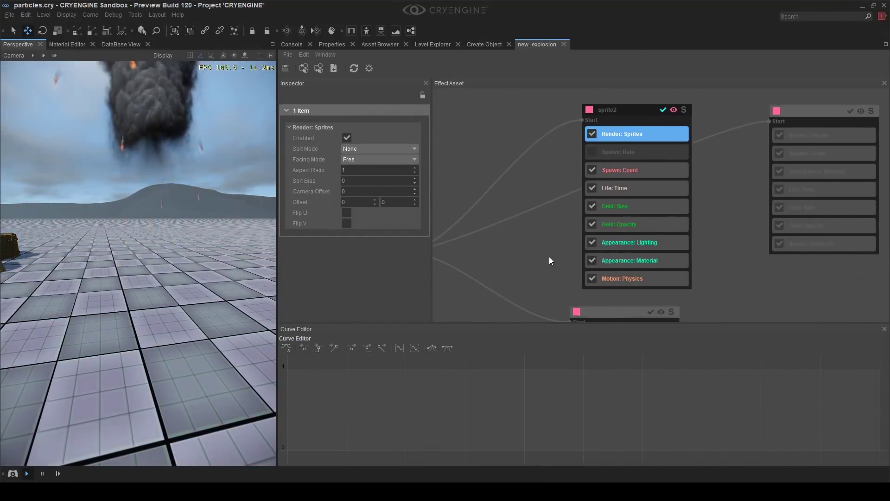
left_click(635, 206)
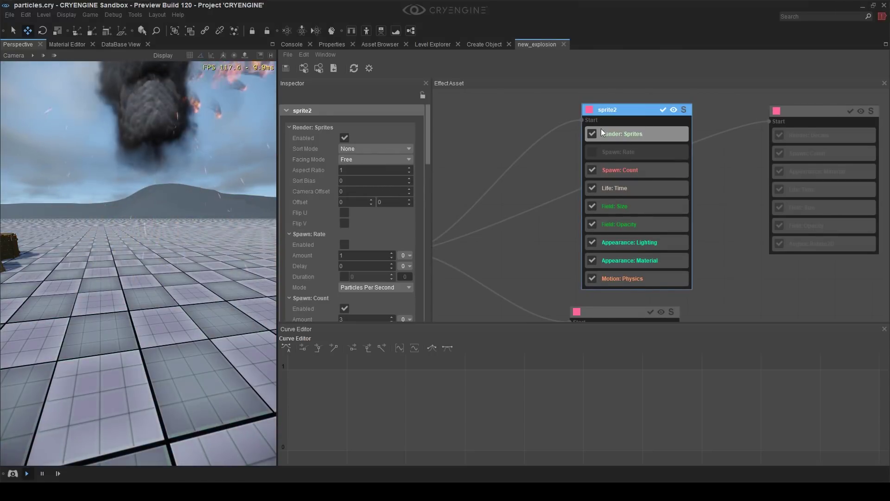
left_click(644, 170)
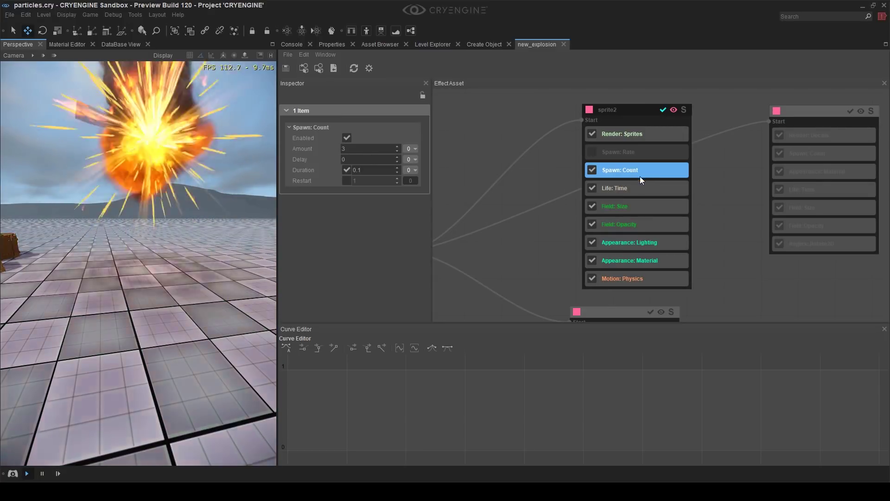
Examine sprite2's Life: Time, Field: Size, Field: Opacity and Appearance features, including a preview of its shockwave_grey.dds texture
left_click(639, 189)
left_click(658, 206)
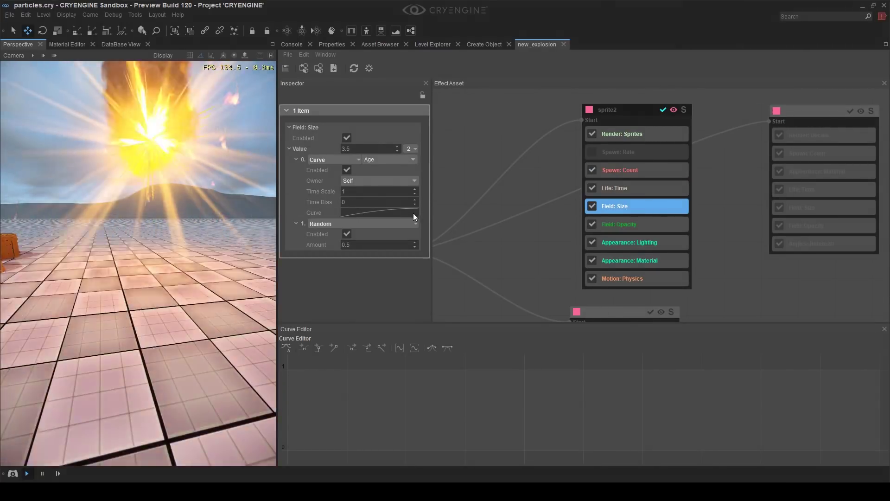
left_click(656, 225)
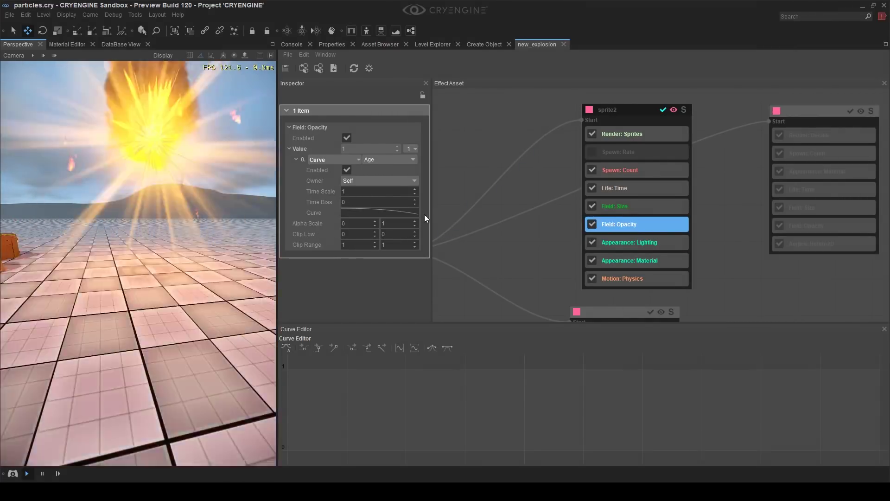
left_click(652, 245)
left_click(657, 259)
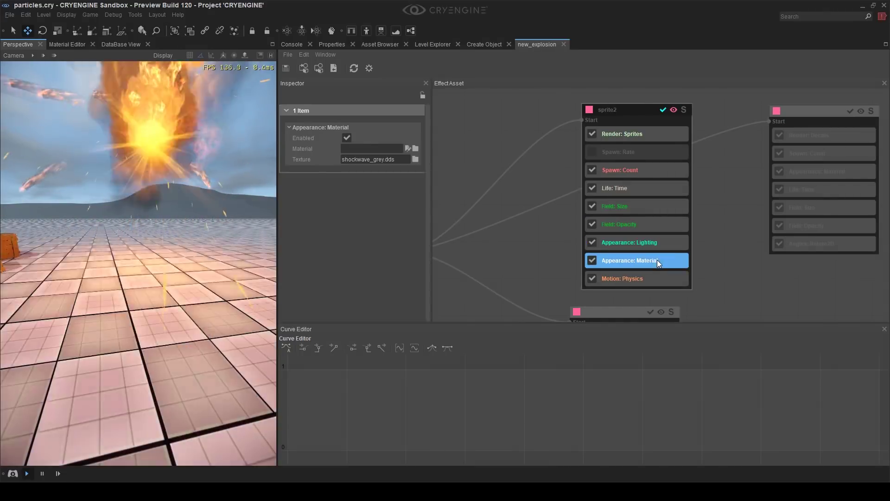
mouse_move(415, 157)
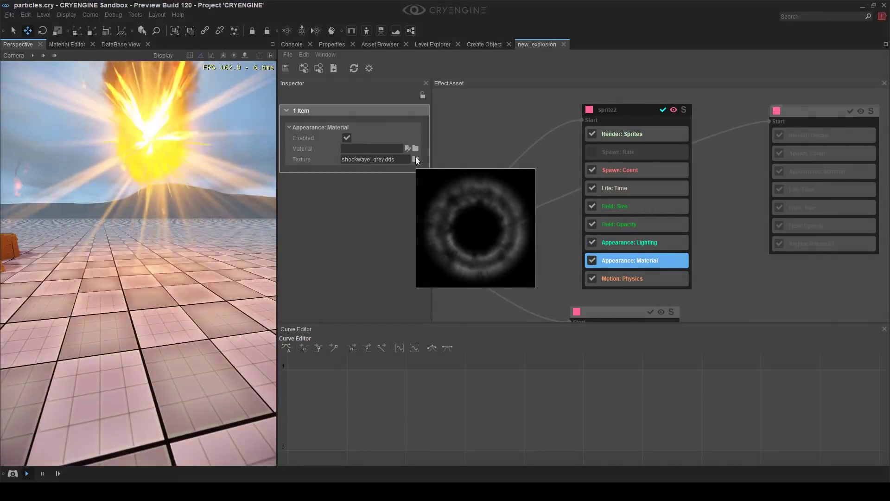
Delete the Motion: Physics feature from the sprite2 node
left_click(662, 280)
left_click(712, 287)
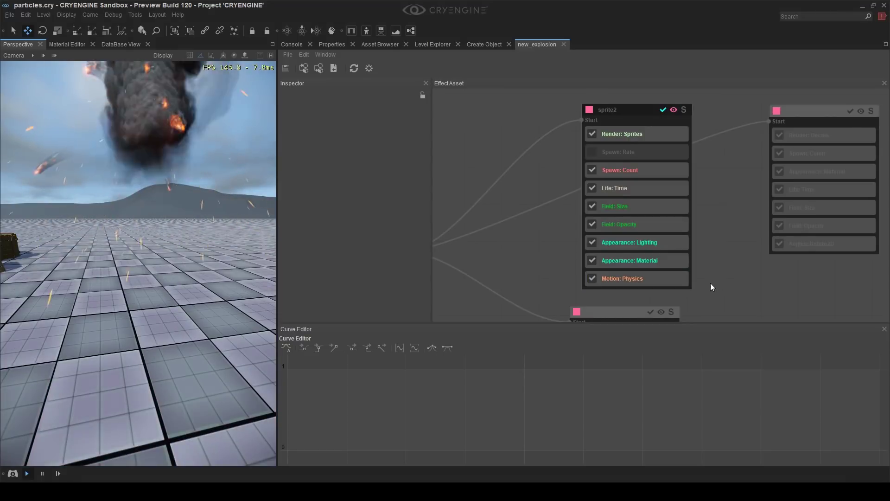
left_click(649, 280)
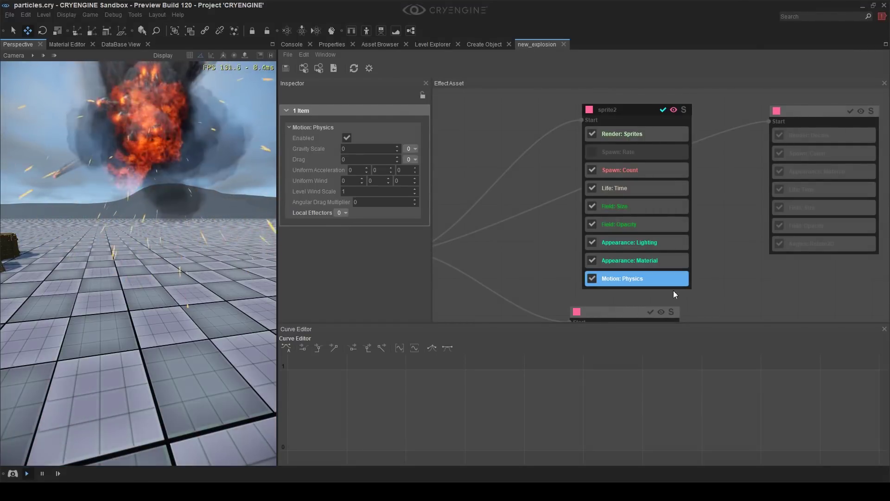
key("Delete")
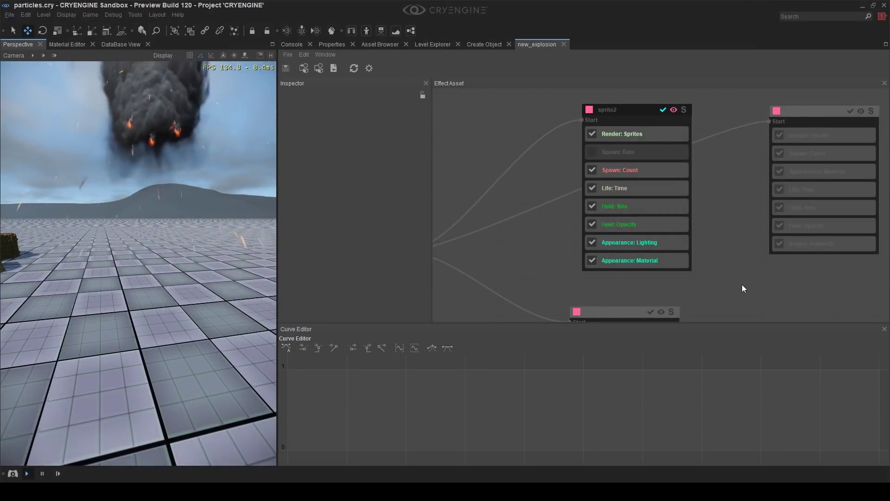
Enable the decal node and view its scorch mark on the ground in the viewport
middle_click_drag(742, 284, 656, 230)
scroll(555, 237, "down", 2)
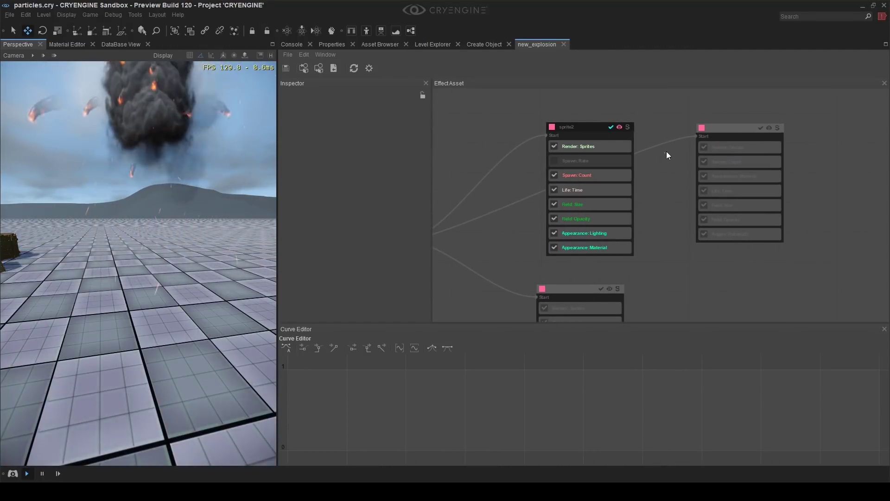
left_click(705, 134)
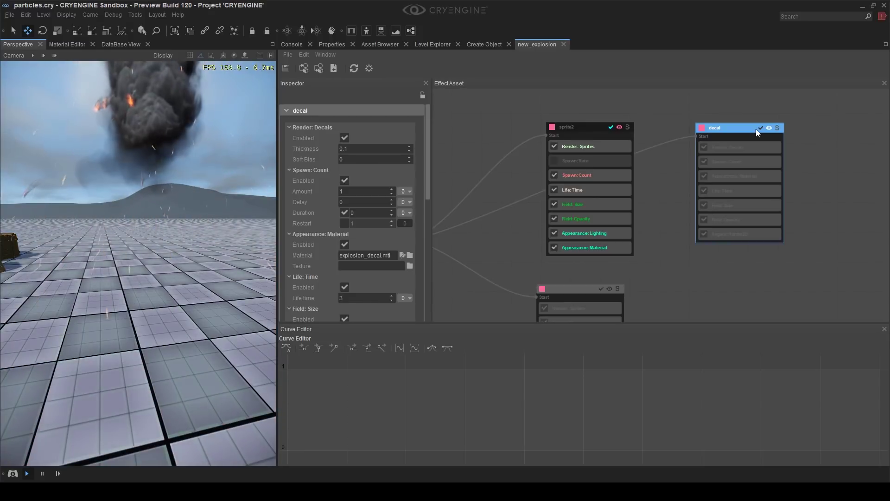
left_click(760, 127)
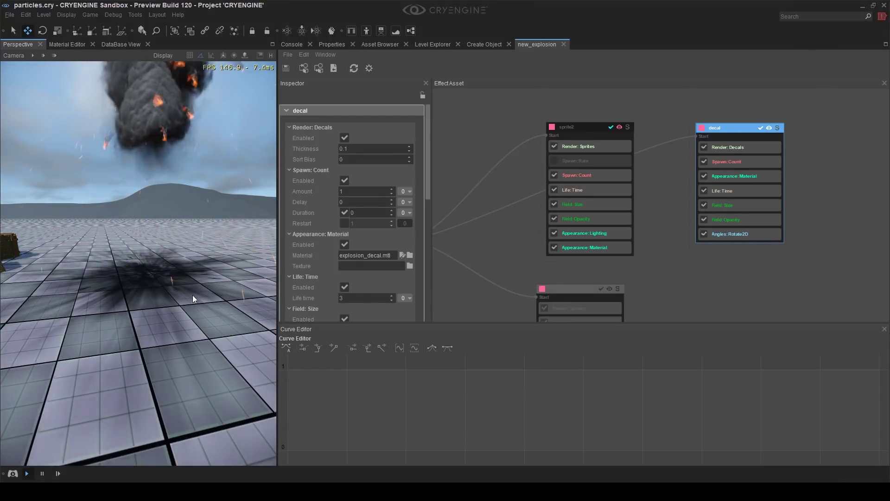
key("s")
right_click_drag(171, 300, 214, 293)
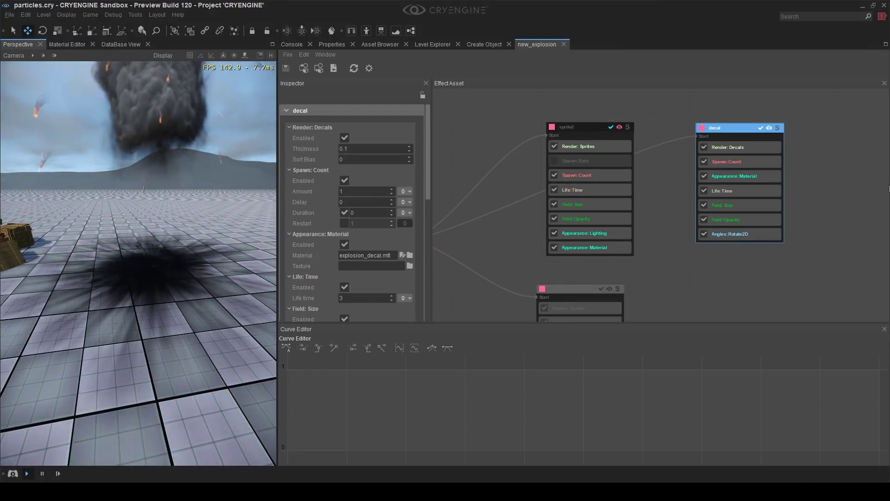
Solo the decal node and view its scorch mark on its own in the viewport
left_click(793, 177)
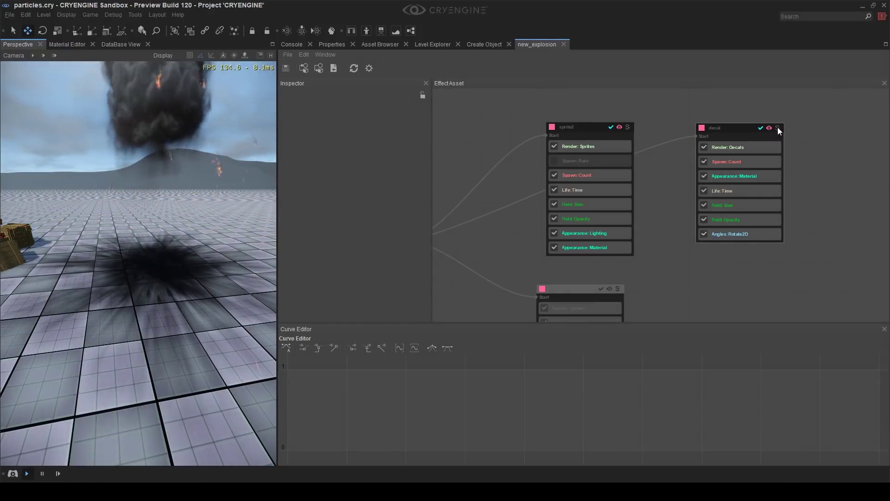
left_click(777, 127)
right_click_drag(231, 286, 185, 286)
key("w")
key("s")
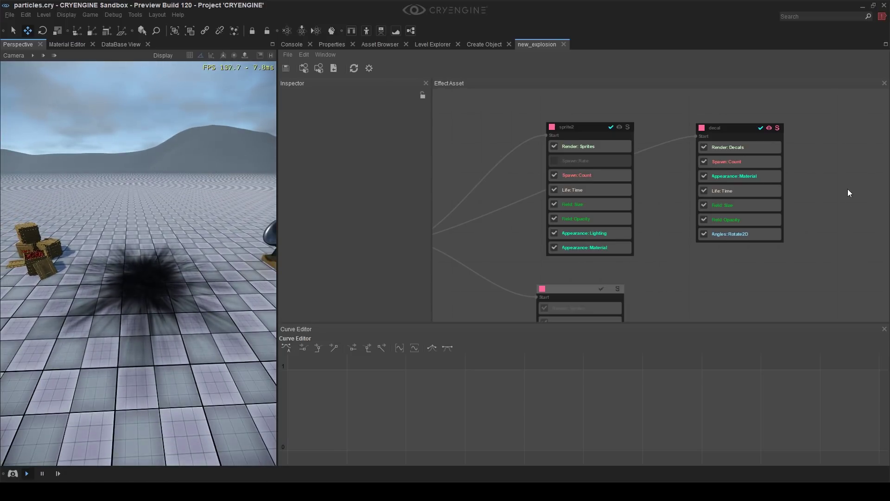
Check the decal node's Life: Time feature and shift the effect sideways across the floor toward the cannon
scroll(839, 191, "up", 2)
left_click(711, 197)
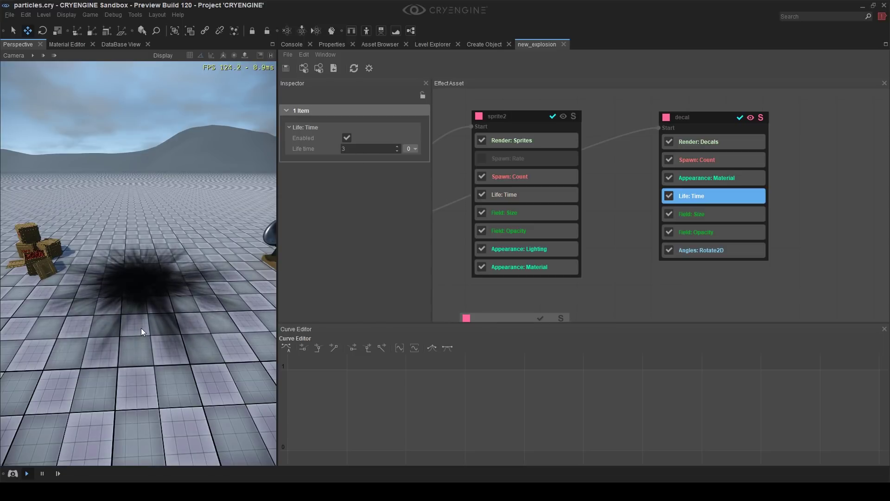
right_click_drag(137, 324, 118, 241)
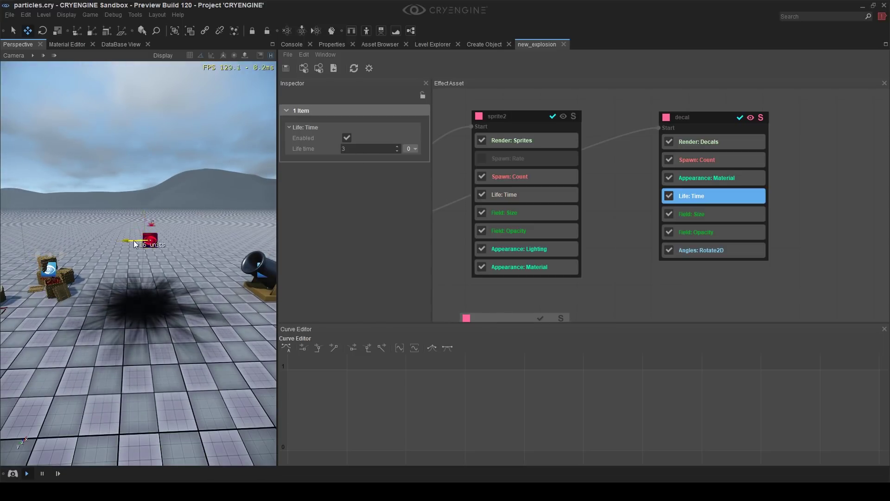
left_click_drag(133, 240, 168, 238)
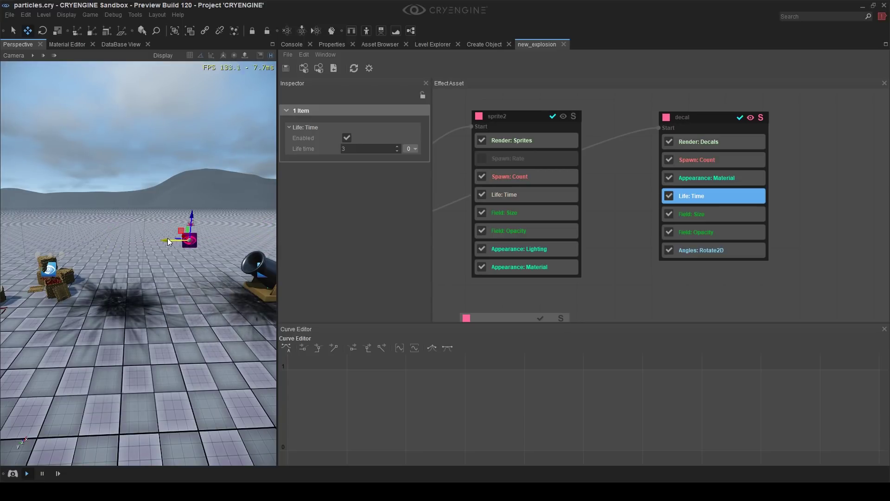
Show the decal node's Render: Decals settings and move the effect over the TNT crates to view the decal there up close
left_click(719, 141)
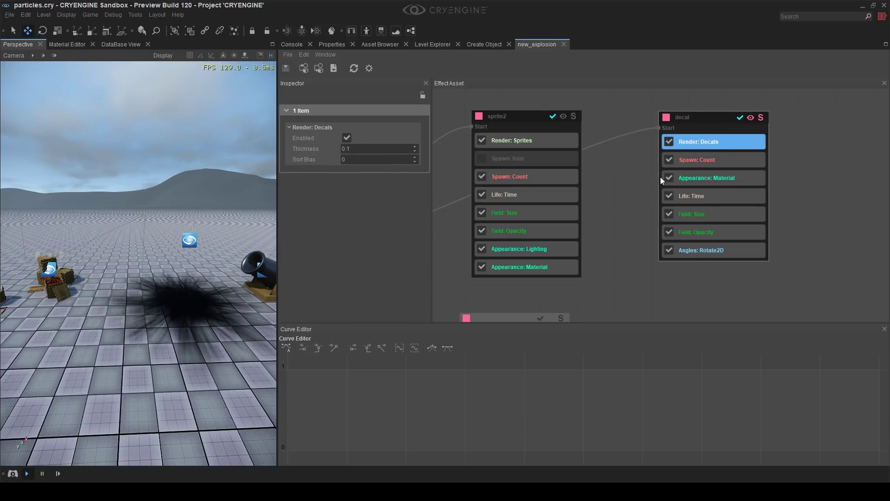
right_click_drag(213, 221, 216, 245)
key("w")
left_click(216, 241)
key("a")
key("w")
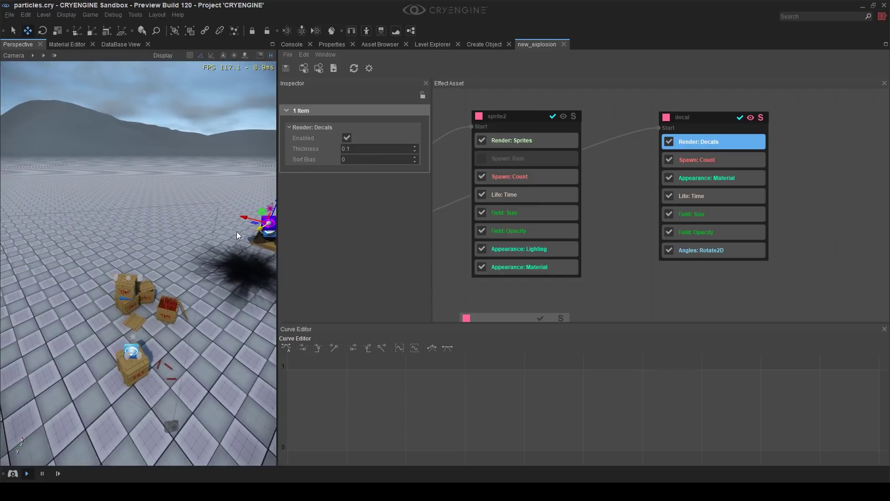
left_click_drag(254, 222, 120, 253)
right_click_drag(110, 263, 145, 262)
key("w")
key("w")
key("d")
key("a")
key("s")
key("w")
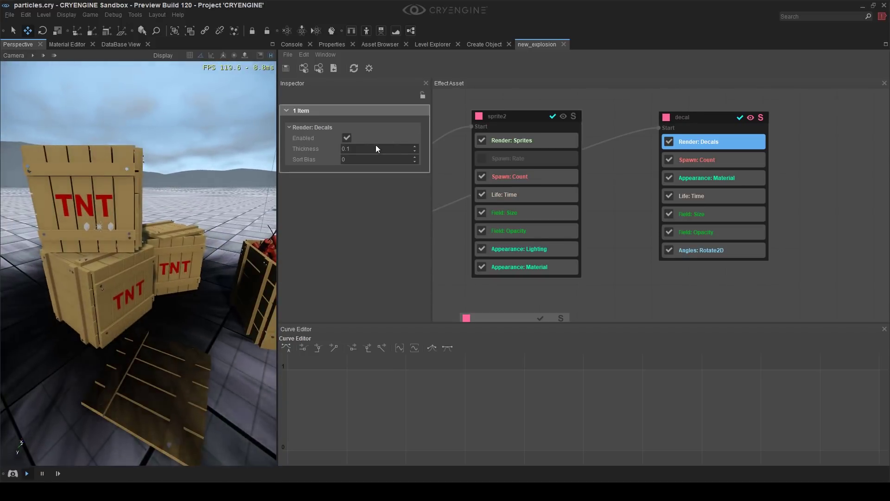
Set the Render: Decals thickness to 1 and view the projection on the TNT crates
left_click(722, 158)
left_click(690, 145)
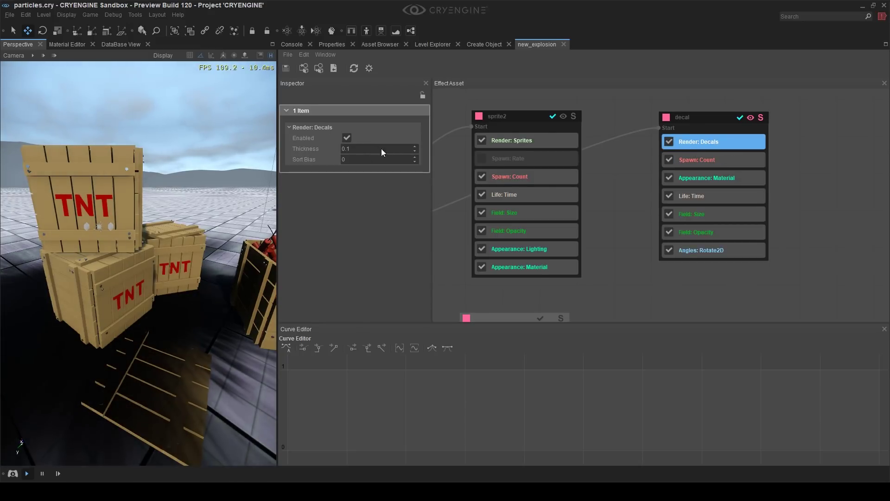
left_click(378, 150)
type("1")
key("Return")
mouse_move(157, 301)
right_mouse_down()
mouse_move(150, 297)
mouse_move(160, 320)
mouse_move(171, 302)
right_mouse_up()
right_click_drag(195, 210, 79, 316)
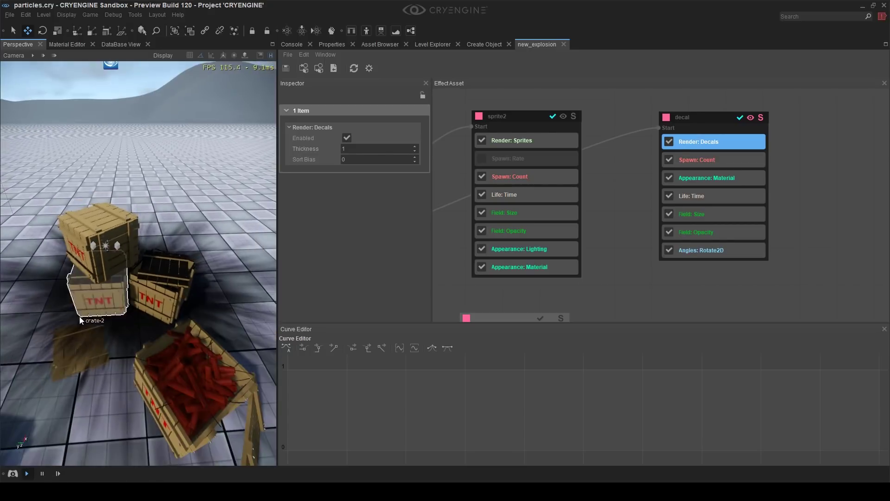
Set the decal node's Render: Decals thickness to 0.2
left_click(365, 148)
type("0.2")
key("Return")
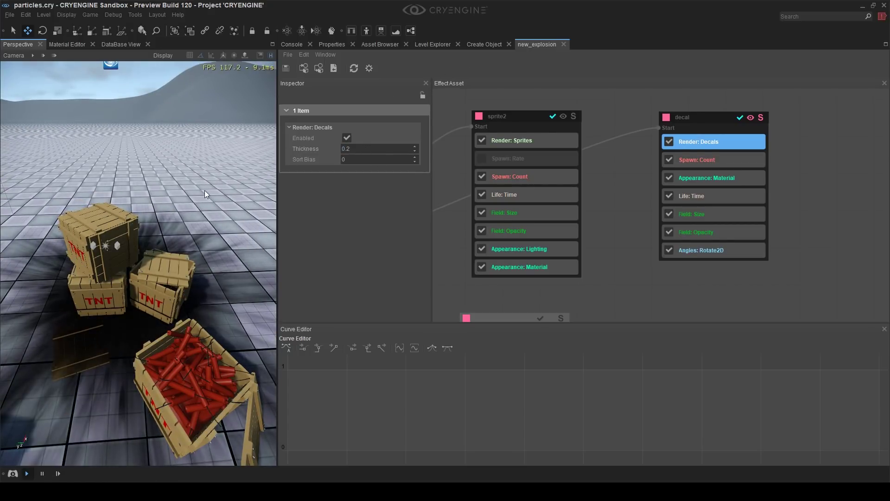
Move the effect away from the TNT crates onto the open floor and view the decal there
key("s")
right_click_drag(204, 191, 204, 189)
left_click(152, 197)
key("s")
right_click_drag(154, 227, 153, 228)
key("w")
left_click_drag(84, 213, 199, 212)
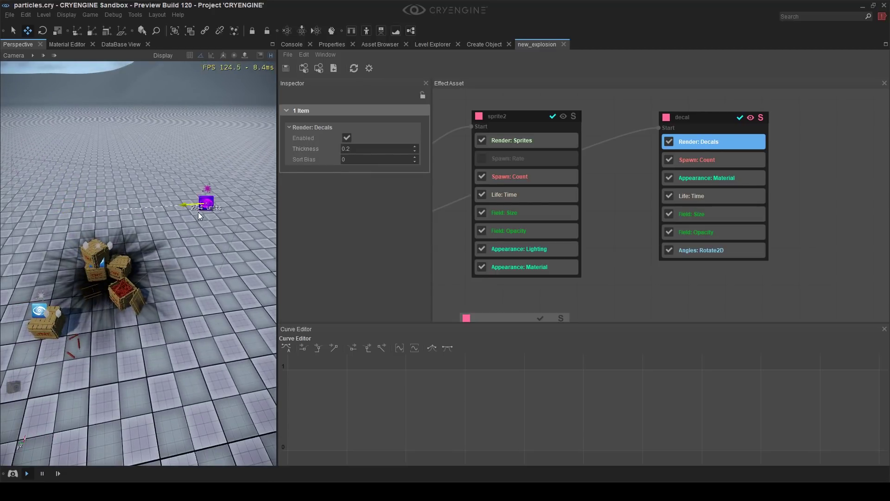
right_click_drag(198, 212, 199, 212)
left_click_drag(160, 211, 188, 226)
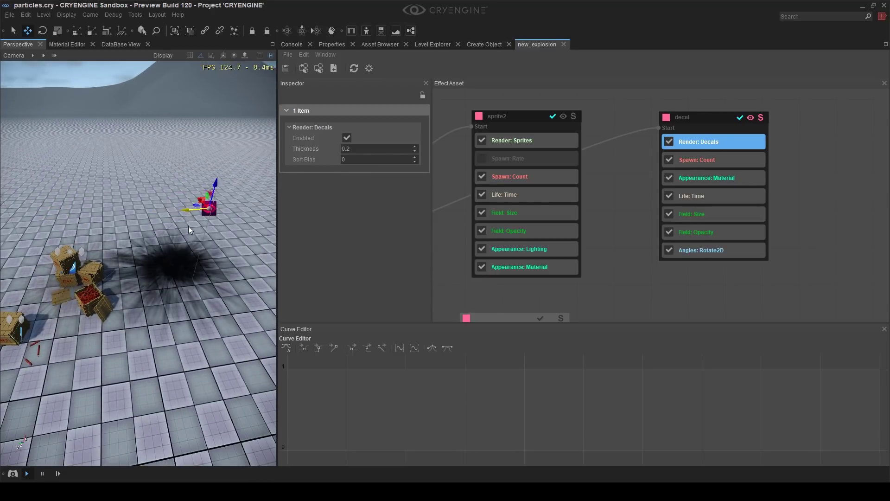
key("w")
right_click_drag(190, 249, 191, 250)
left_click(788, 236)
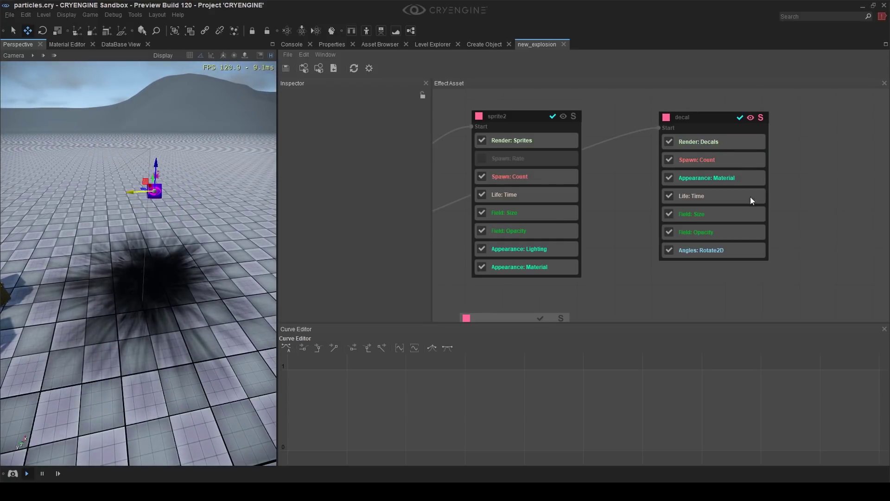
Open the decal's explosion_decal material for editing, examine its shader, texture map and shader generation settings, and return to the viewport
left_click(724, 158)
left_click(722, 180)
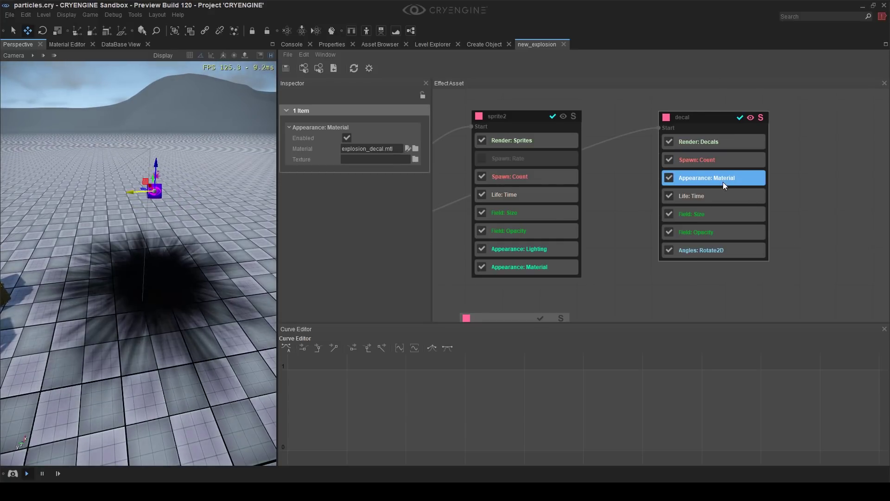
left_click(407, 149)
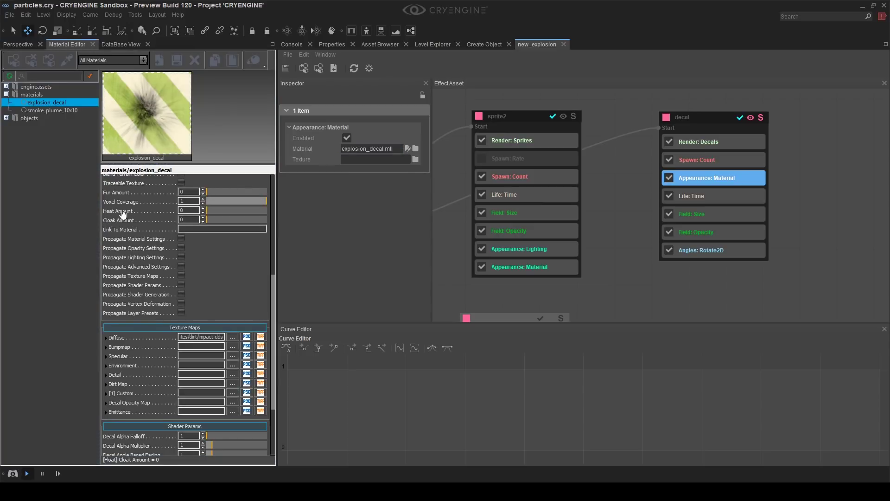
scroll(148, 208, "up", 10)
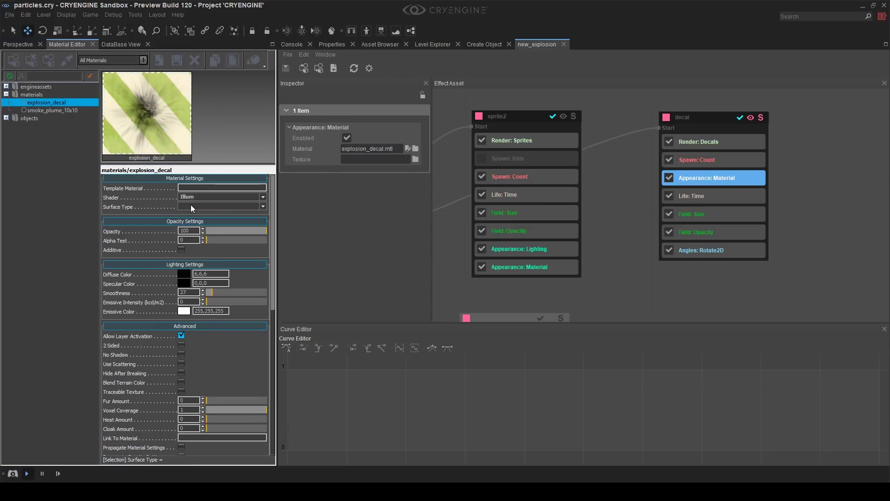
scroll(191, 333, "down", 8)
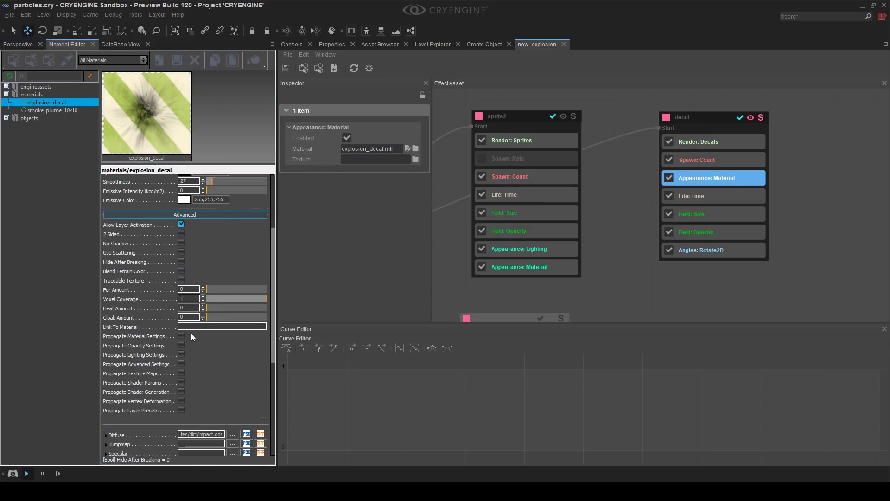
scroll(191, 336, "down", 9)
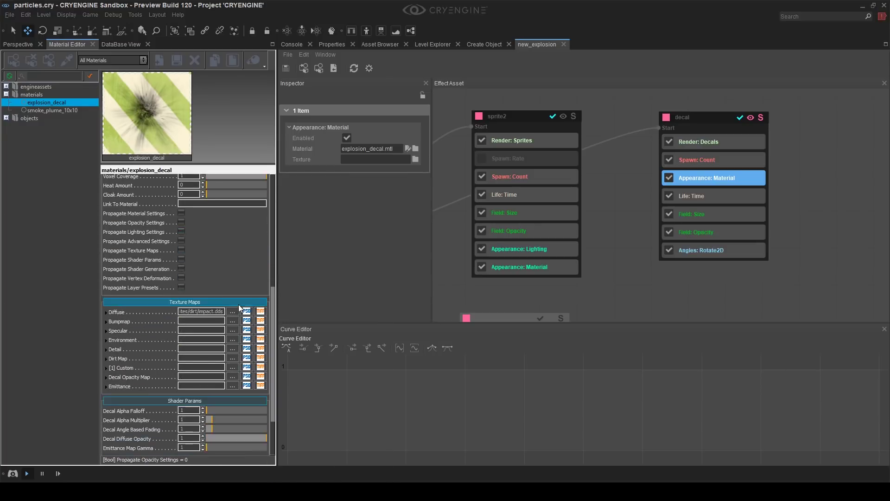
scroll(240, 307, "down", 5)
left_click(204, 391)
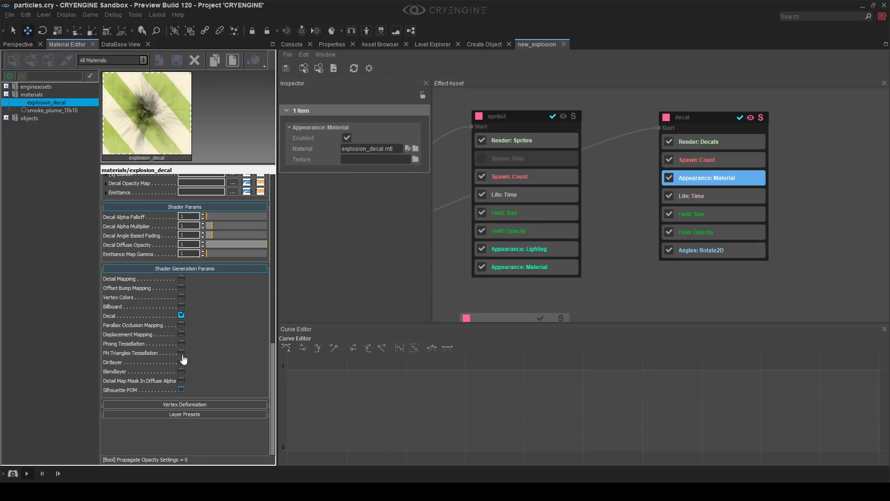
left_click(19, 45)
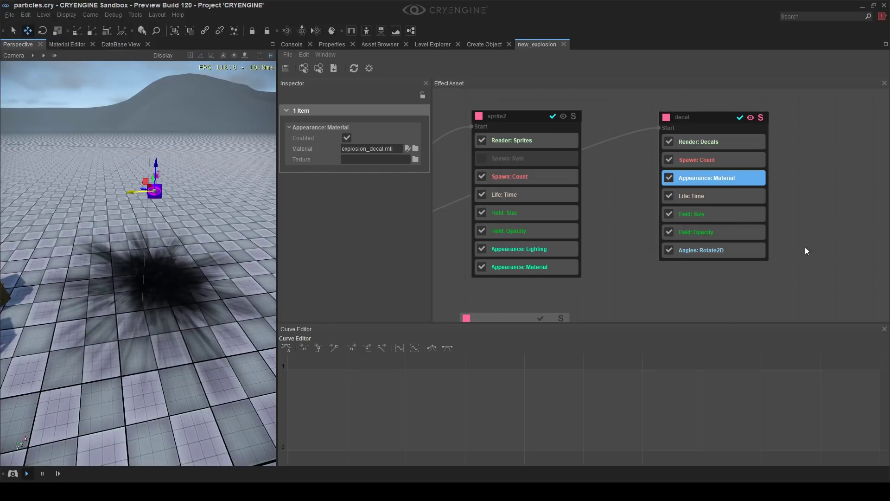
Examine the decal node's Appearance: Material and Field: Opacity features
left_click(822, 171)
left_click(749, 177)
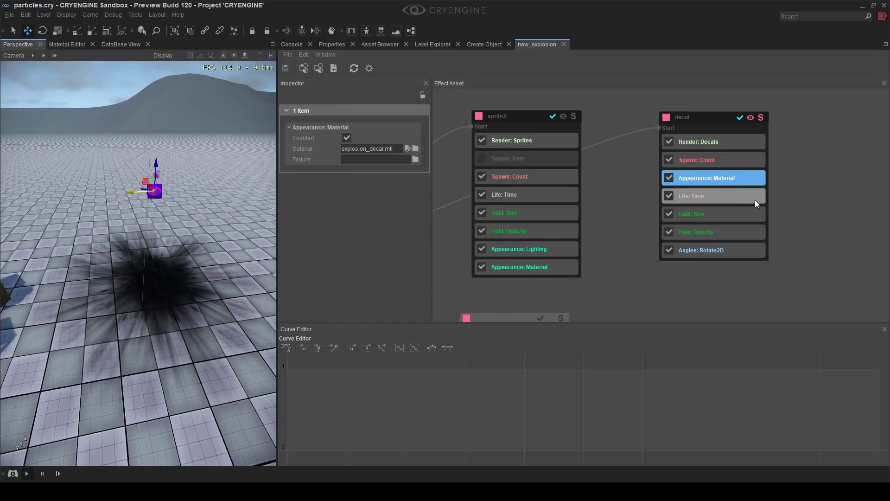
left_click(777, 243)
left_click(757, 237)
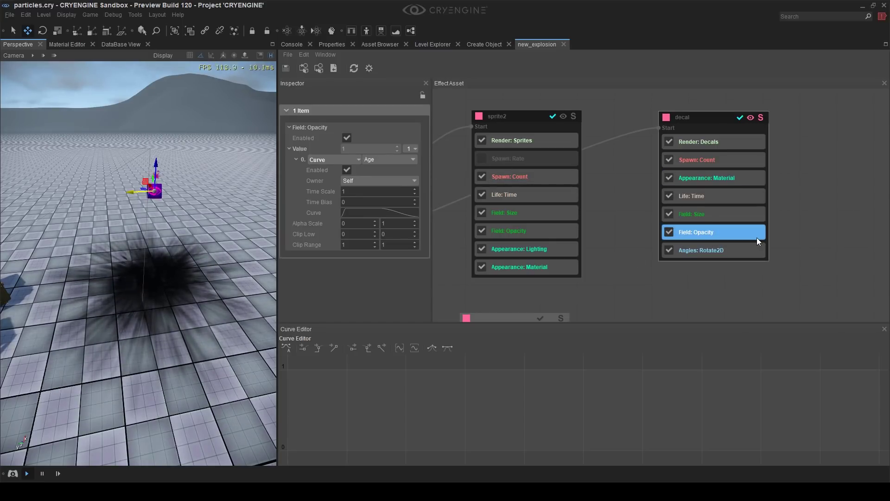
left_click(783, 237)
middle_click_drag(785, 247, 758, 245)
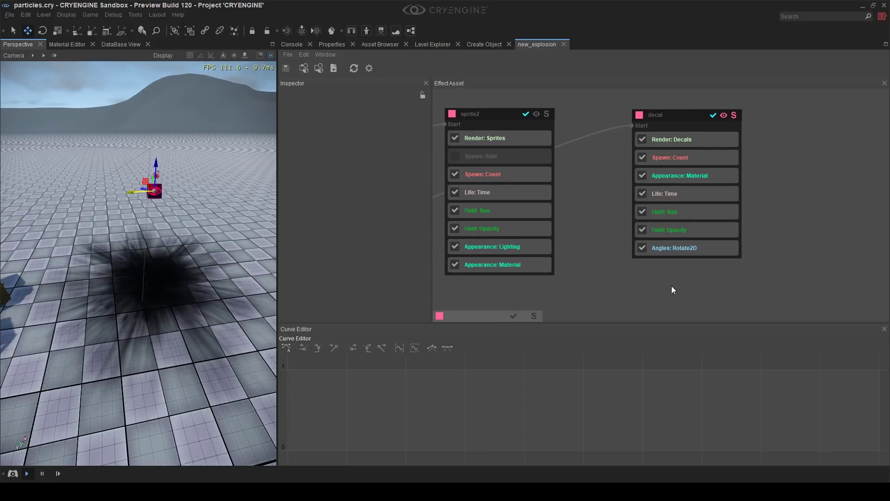
Reshape the Age curve of the decal node's Field: Size, moving the full-size key slightly further along the timeline
mouse_move(54, 238)
right_mouse_down()
mouse_move(28, 241)
mouse_move(27, 260)
mouse_move(39, 241)
right_mouse_up()
key("w")
key("s")
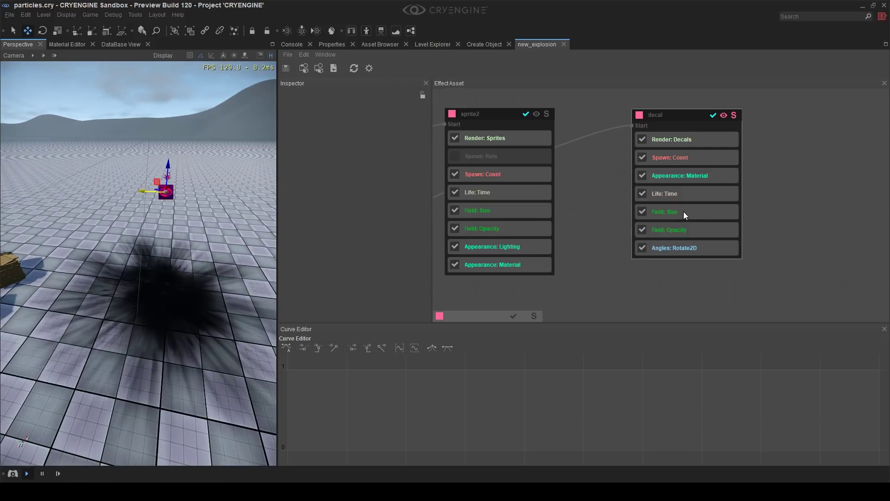
left_click(683, 212)
right_click_drag(168, 329, 168, 330)
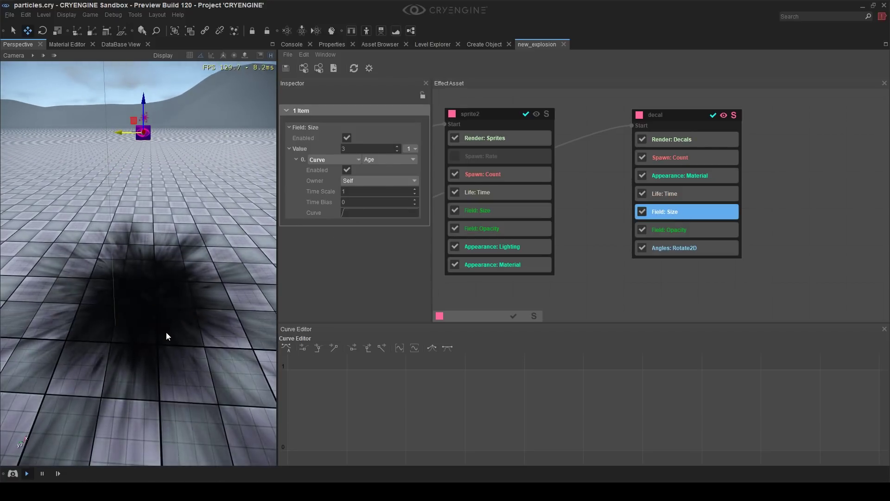
left_click(349, 212)
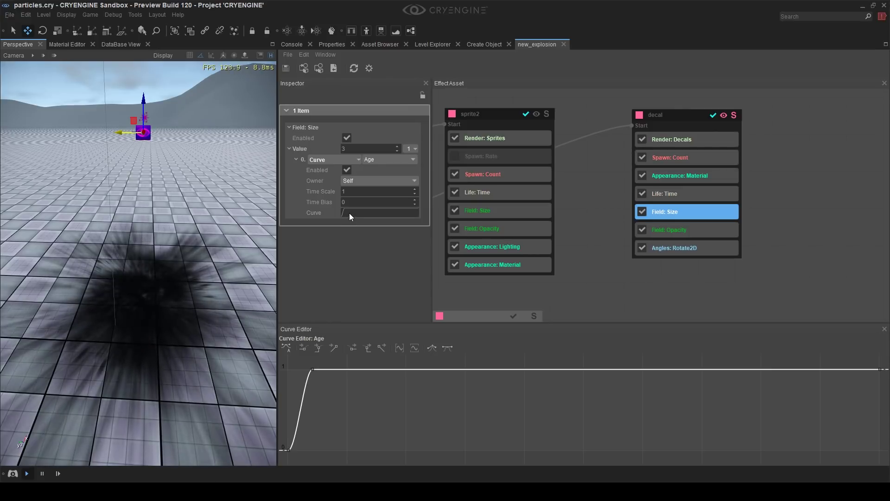
middle_click_drag(321, 390, 288, 390)
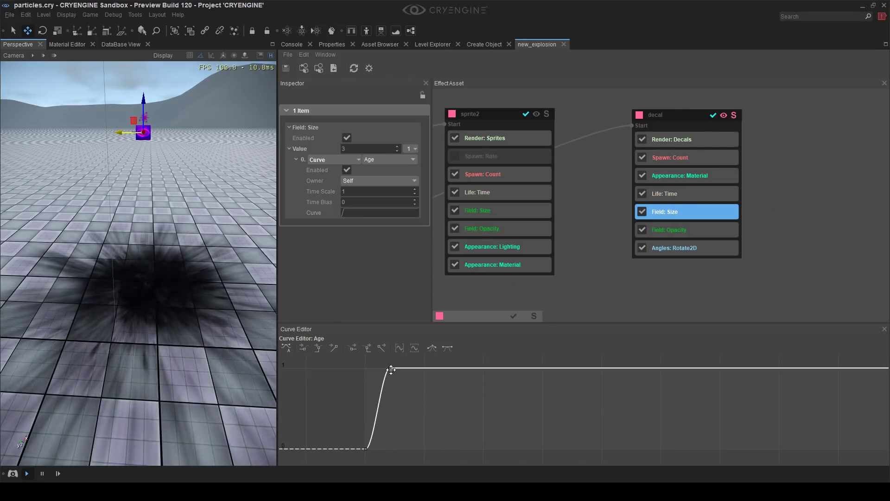
left_click_drag(389, 368, 711, 430)
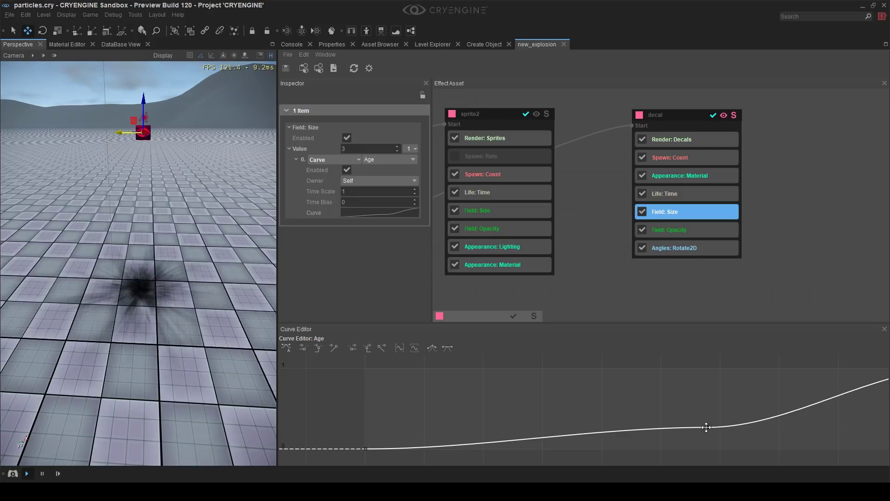
left_click_drag(713, 424, 414, 367)
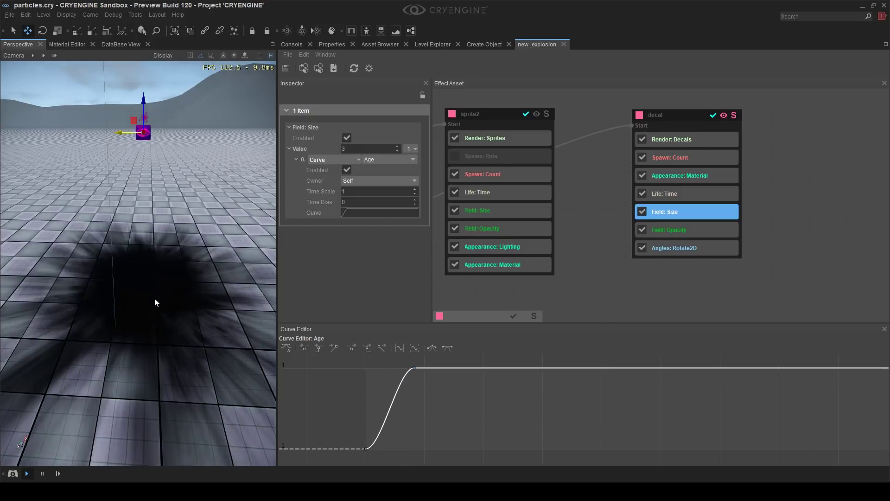
left_click(412, 368)
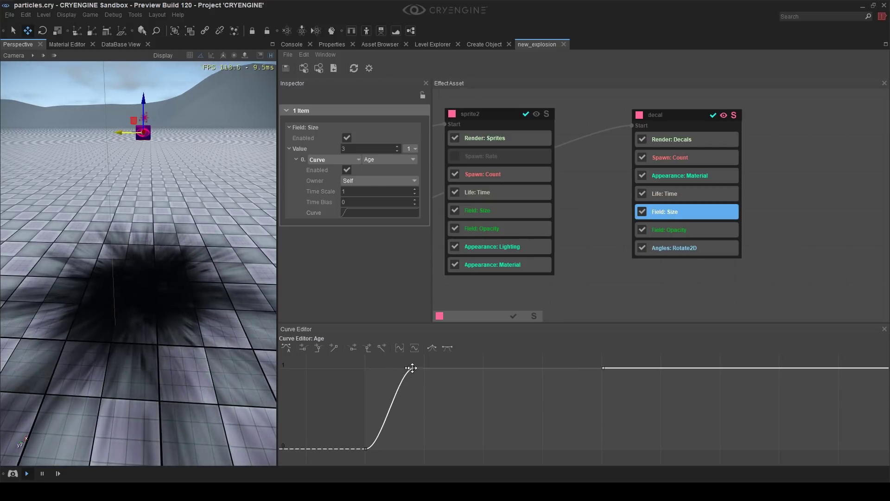
Examine the angle and spin settings of the decal node's Angles: Rotate2D feature
left_click(790, 255)
middle_click_drag(706, 256, 715, 175)
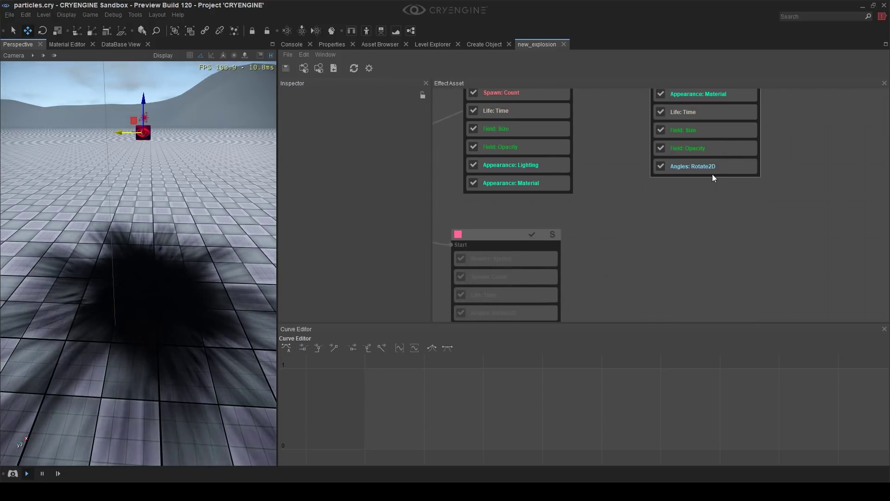
left_click(710, 174)
left_click(710, 168)
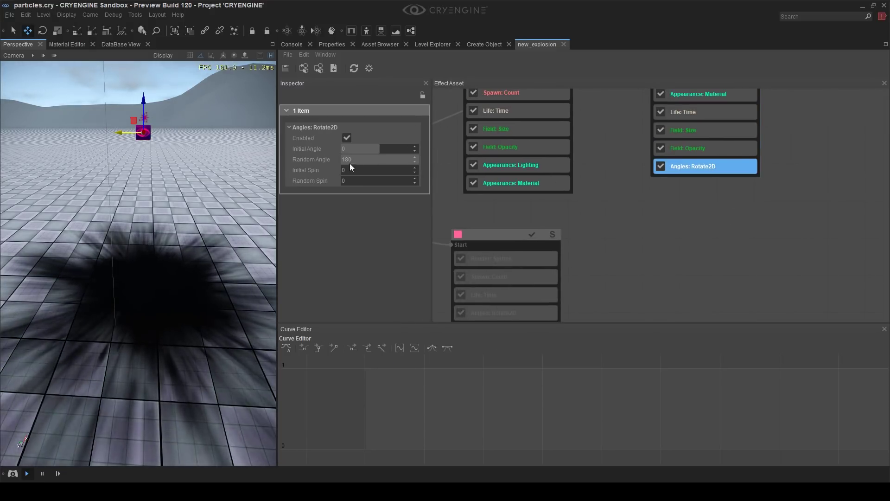
Turn off solo on the decal node and view the complete explosion together with its ground decal
left_click(705, 196)
scroll(760, 196, "down", 3)
middle_click_drag(760, 192, 711, 224)
scroll(675, 227, "up", 4)
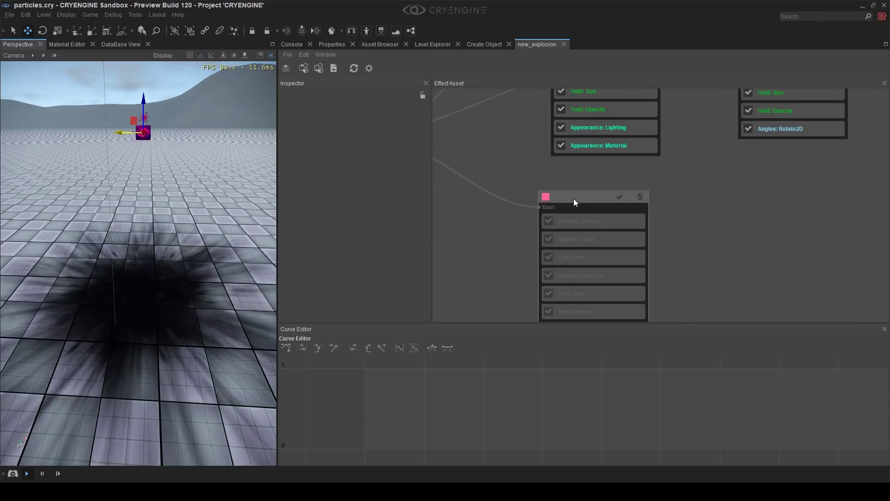
left_click(573, 199)
left_click(717, 216)
middle_click_drag(794, 170, 714, 320)
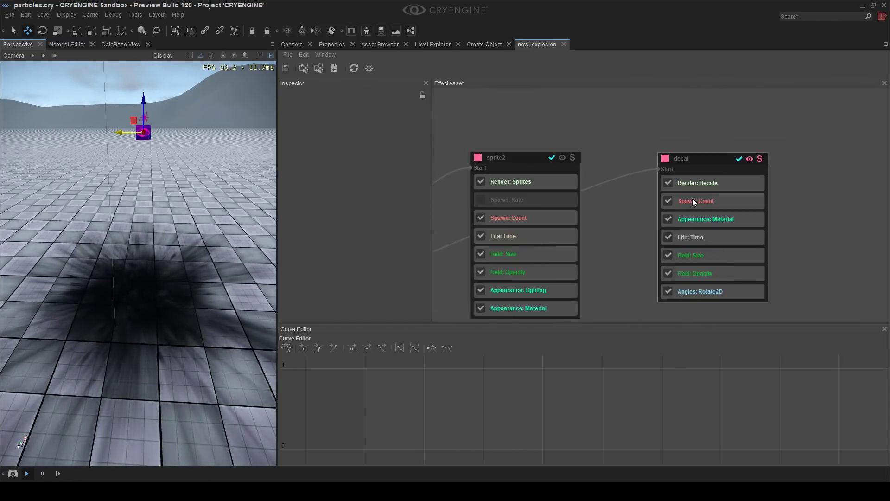
scroll(695, 172, "down", 1)
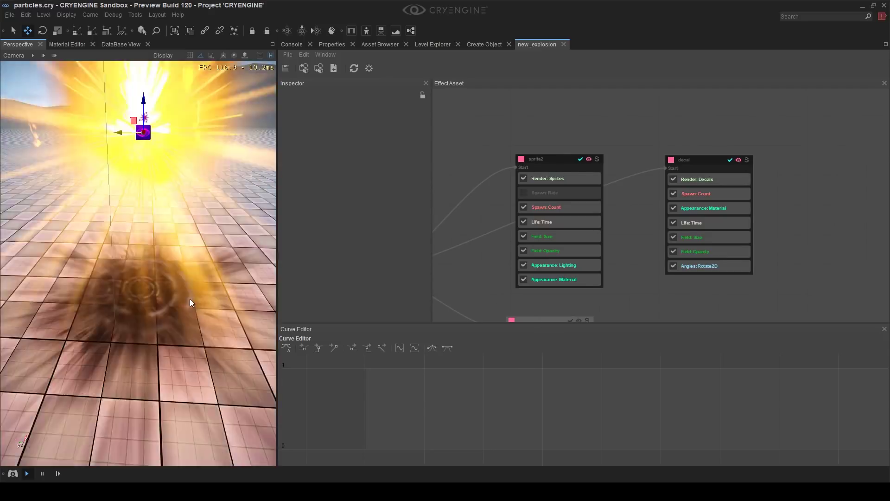
right_click_drag(190, 298, 151, 299)
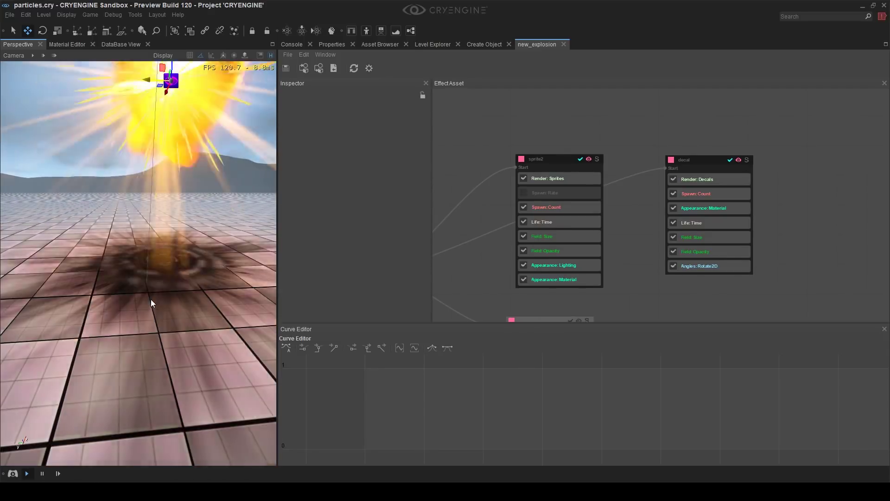
Activate the smoke_short1 node and solo it so only its smoke plays
middle_click_drag(626, 275, 639, 148)
left_click(583, 195)
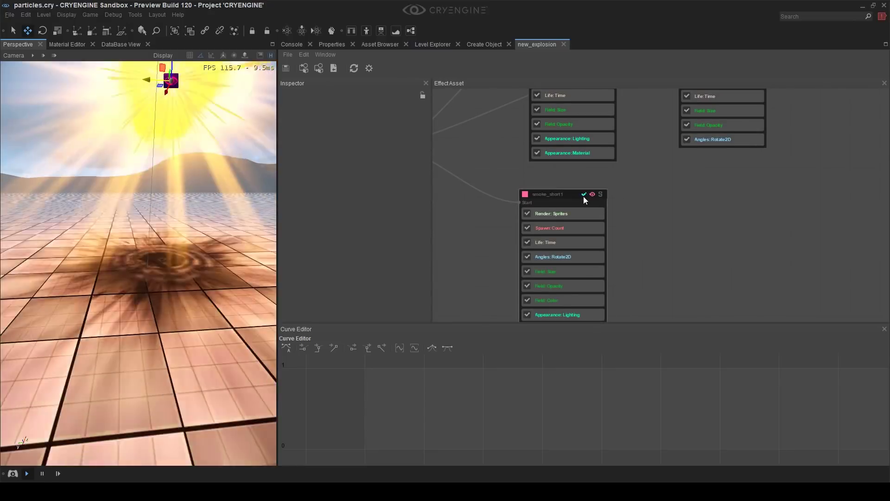
right_click_drag(186, 276, 204, 279)
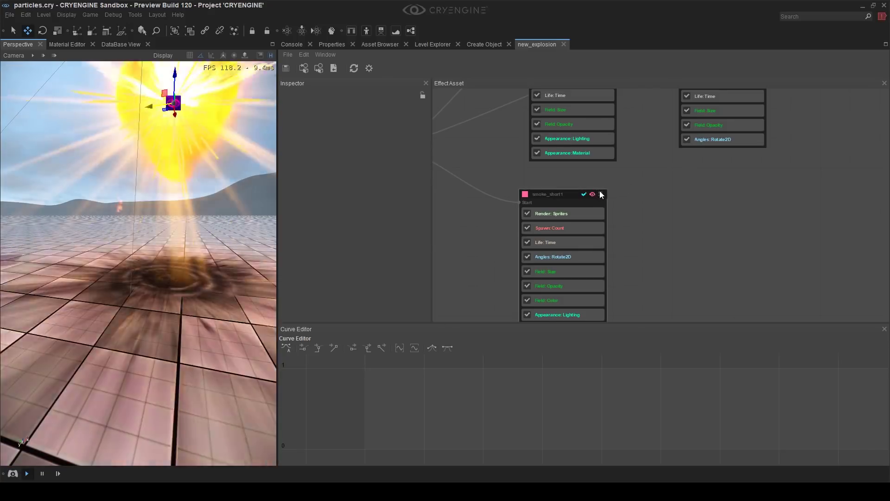
middle_click_drag(629, 232, 670, 204)
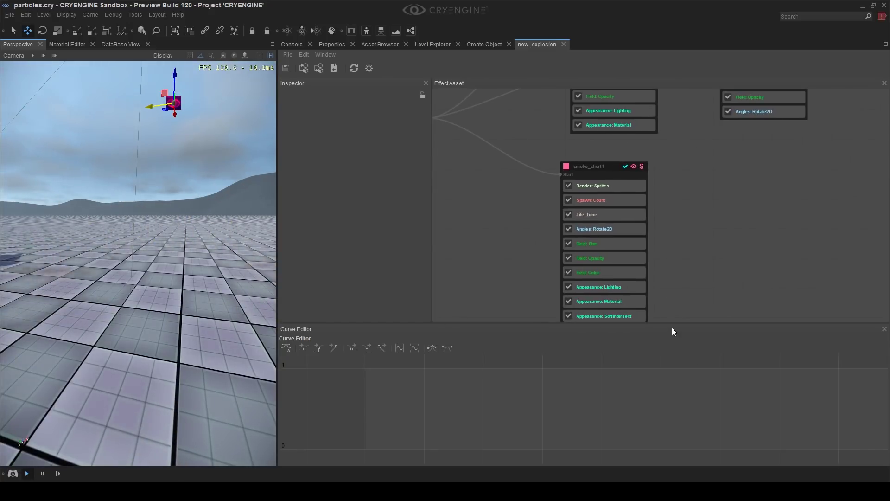
Enlarge the effect graph area by shrinking the curve editor, and reframe the viewport around the effect on the open floor
left_click_drag(667, 322, 666, 357)
scroll(677, 284, "down", 5)
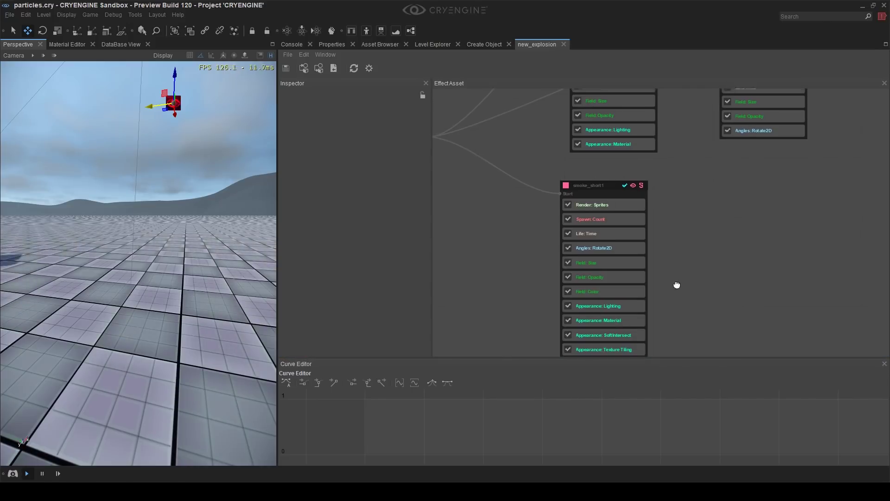
middle_click_drag(726, 241, 729, 241)
key("s")
right_click_drag(162, 103, 184, 104)
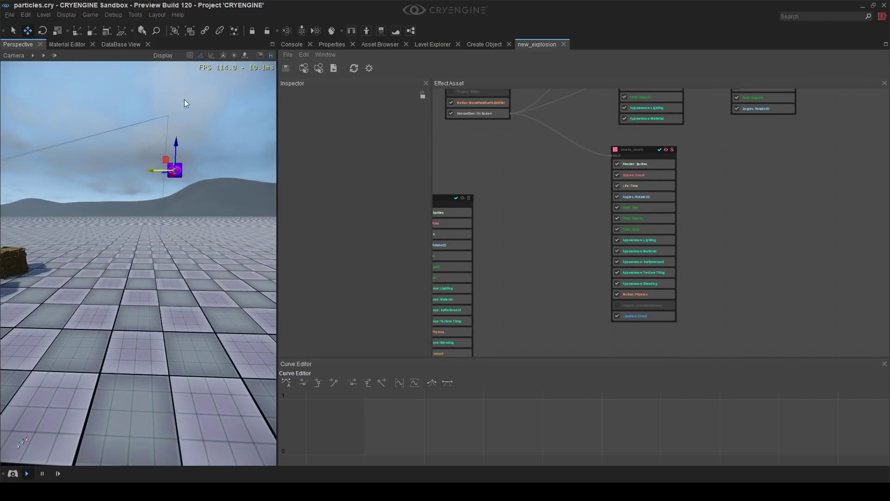
right_click_drag(206, 177, 129, 282)
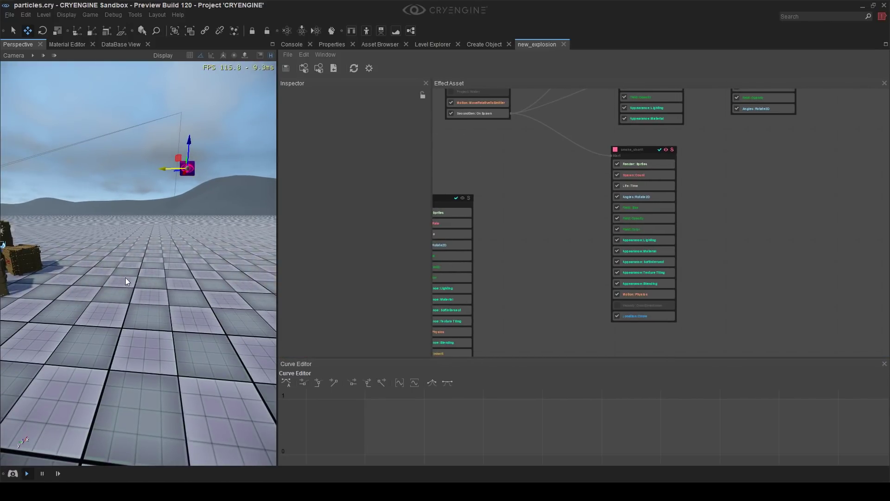
scroll(639, 247, "up", 4)
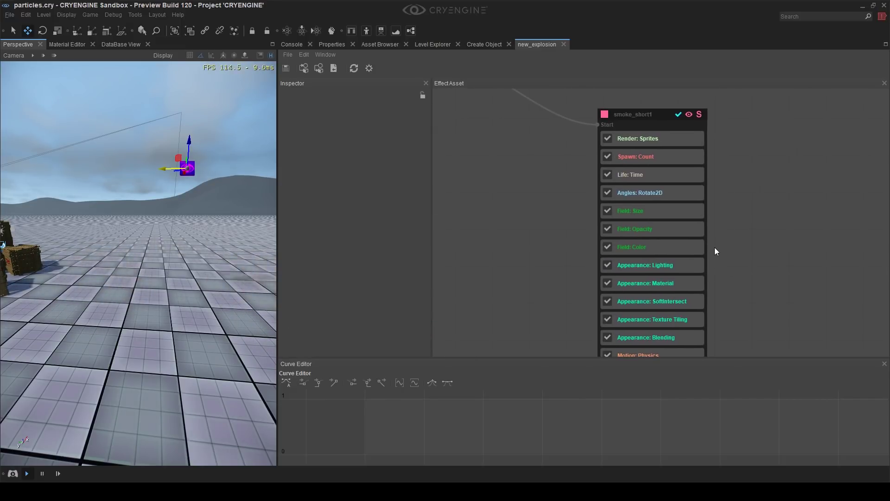
Examine smoke_short1's Location: Circle feature and the feature categories that can be added to the node
middle_click_drag(727, 236, 723, 186)
left_click(646, 314)
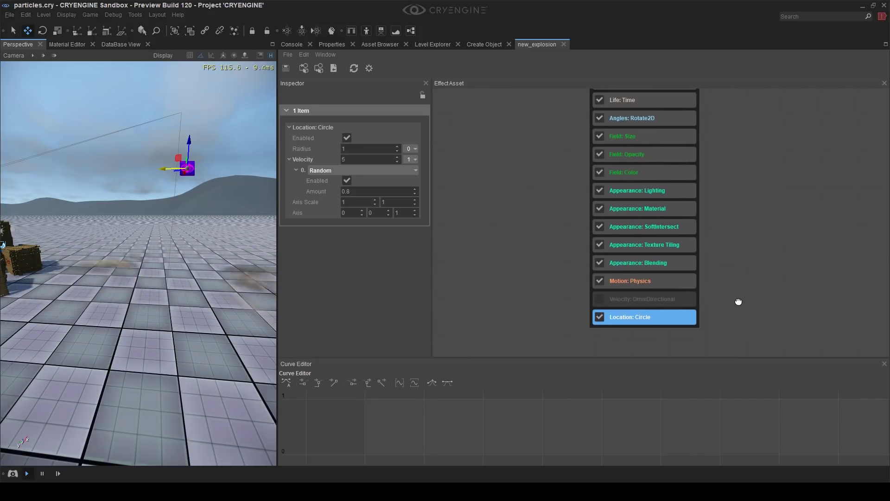
right_click(663, 254)
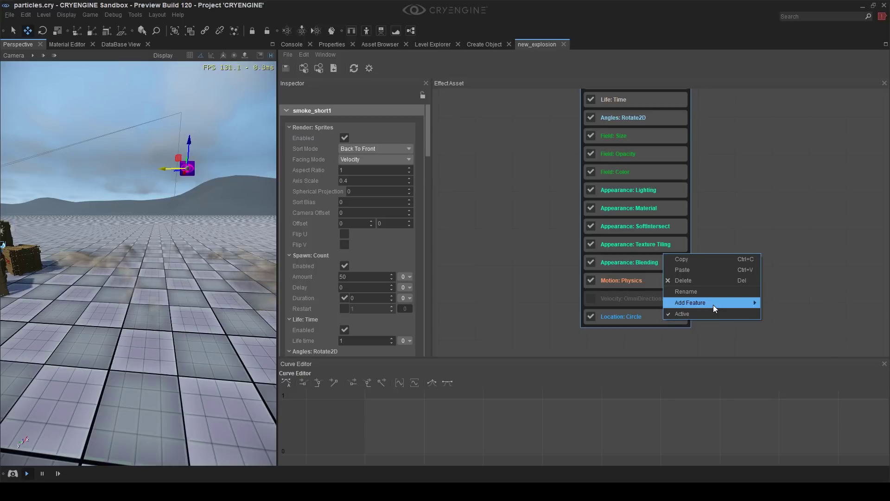
mouse_move(713, 304)
mouse_move(788, 452)
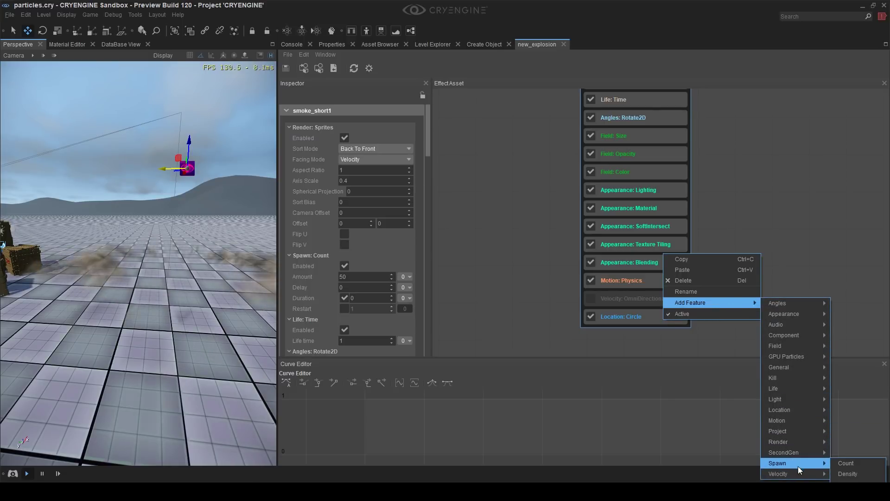
mouse_move(794, 410)
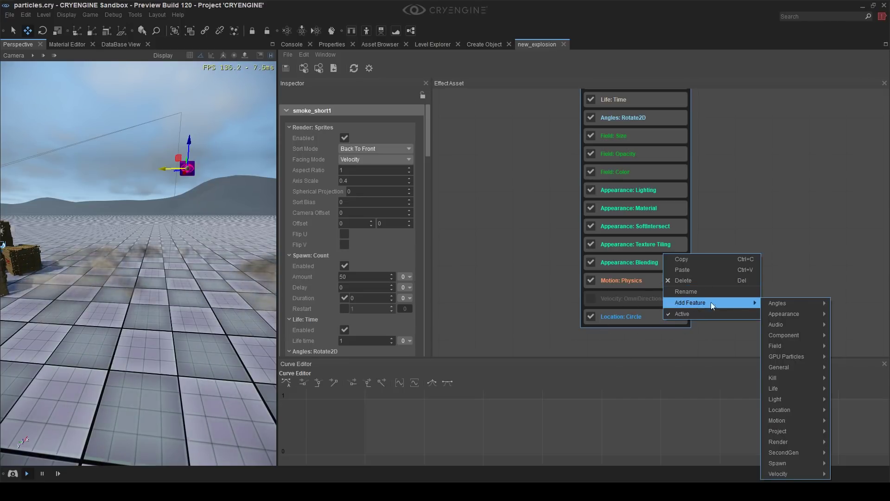
left_click(603, 375)
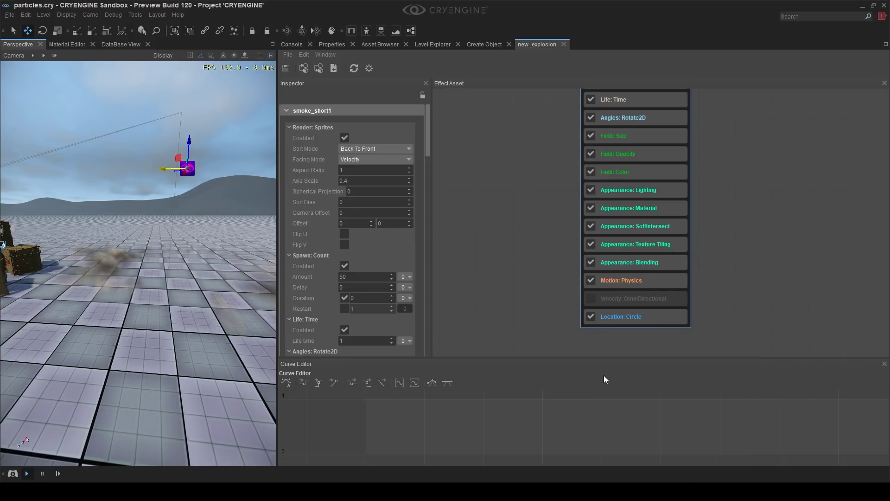
Review smoke_short1's Location: Circle settings against the smoke, and disable the node's Field: Opacity feature
left_click(623, 317)
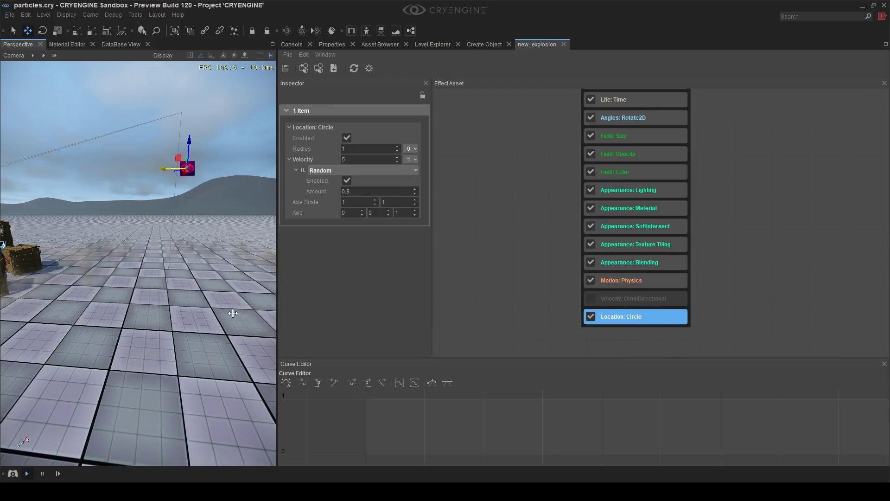
right_click_drag(199, 311, 204, 350)
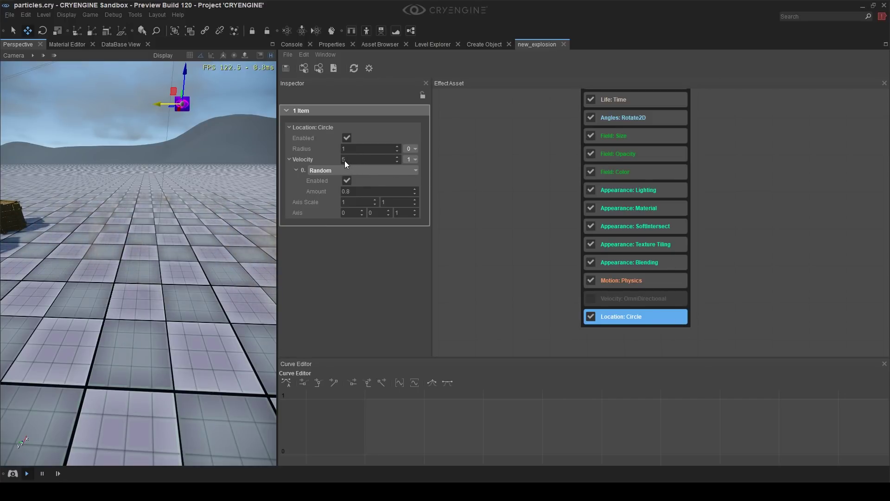
right_click_drag(200, 203, 195, 253)
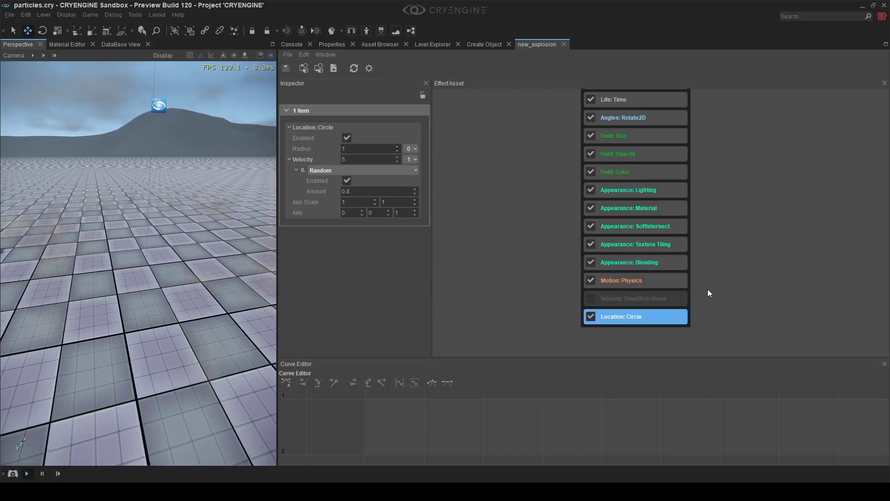
left_click(591, 154)
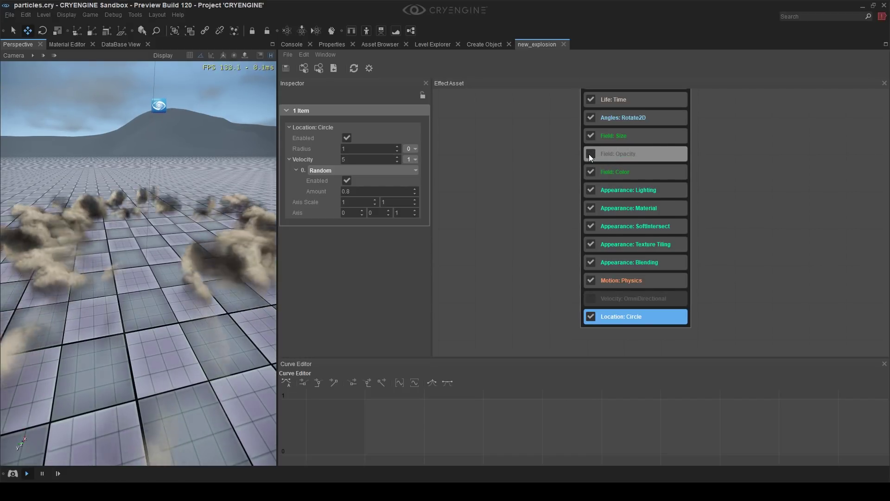
right_click_drag(195, 251, 179, 292)
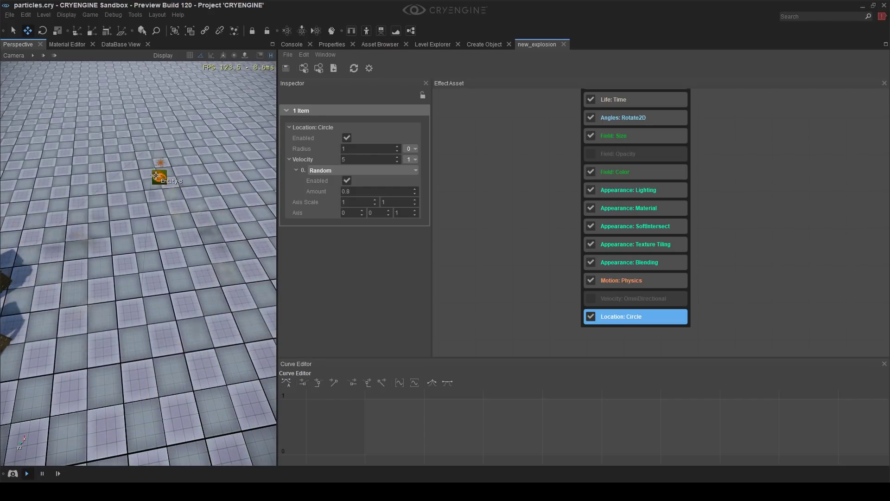
Lower the explosion effect to floor level and view its smoke ring from a low side angle
left_click(160, 177)
left_click_drag(158, 162, 165, 239)
right_click_drag(156, 257, 199, 266)
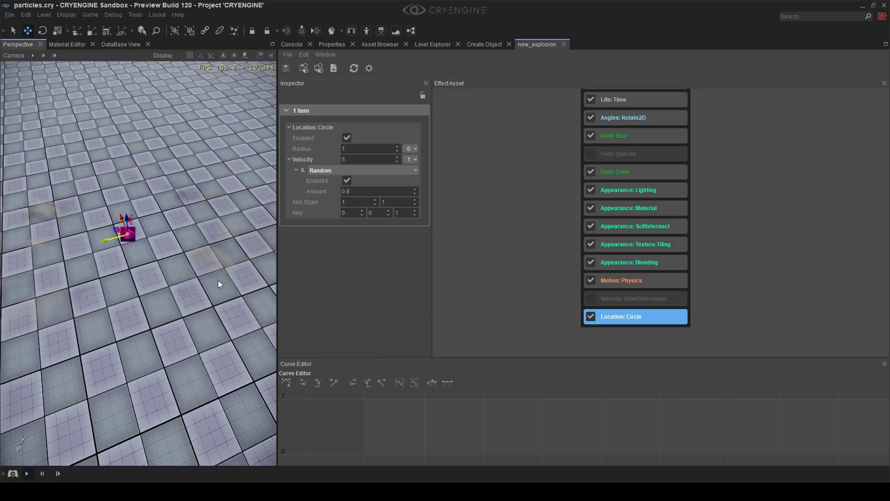
right_click_drag(218, 280, 148, 279)
left_click(138, 287)
middle_click_drag(149, 279, 149, 295)
right_click_drag(149, 295, 156, 282)
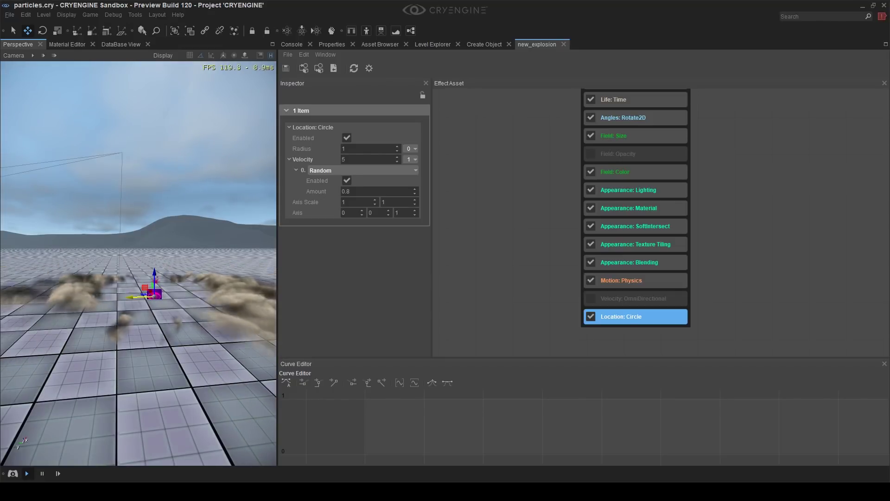
middle_click_drag(220, 282, 219, 294)
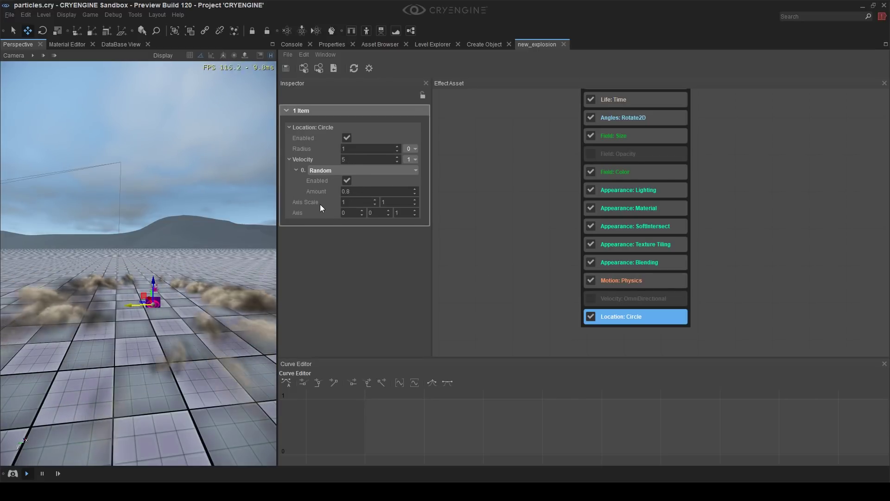
Try smoke_short1's Location: Circle with Axis 0, 1, 0, raise the first axis value to 0.1, and check the smoke's direction
left_click(378, 213)
type("1")
left_click(399, 213)
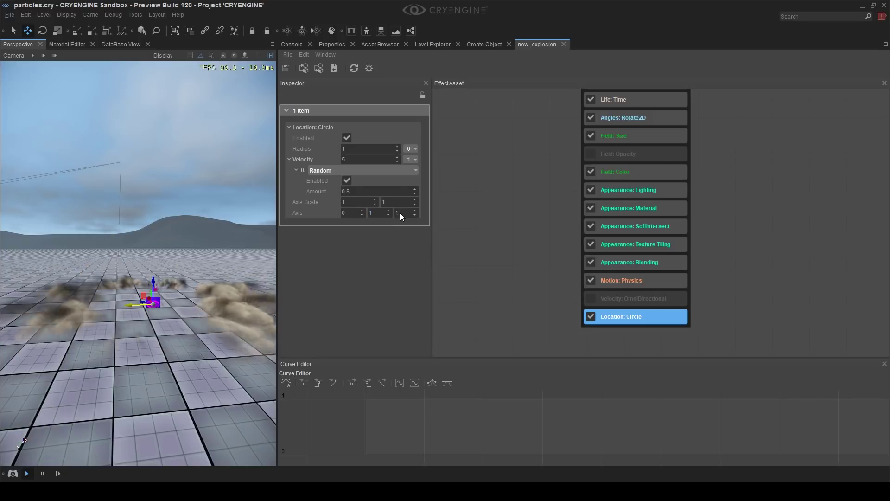
type("0")
right_click_drag(218, 254, 471, 248)
key("a")
left_click(362, 211)
left_click(370, 214)
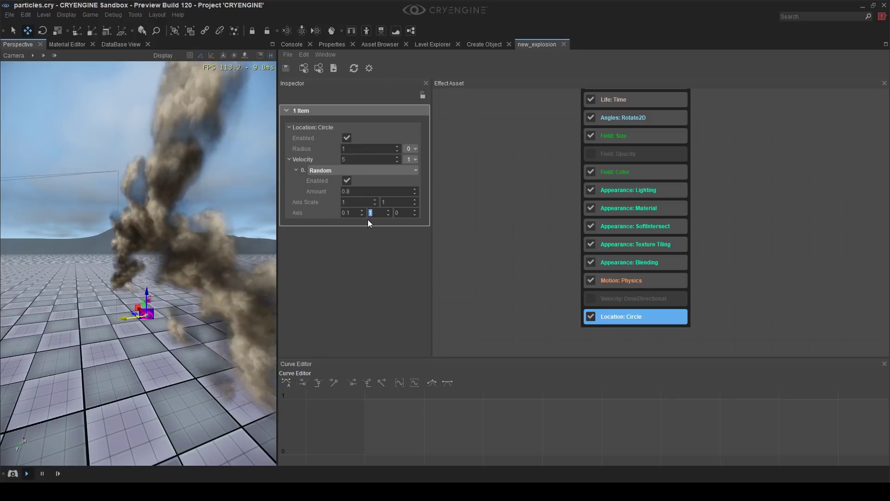
Restore the Location: Circle Axis values to 0, 0, 1
type("0")
left_click(355, 214)
type("0")
left_click(396, 212)
type("1")
key("Return")
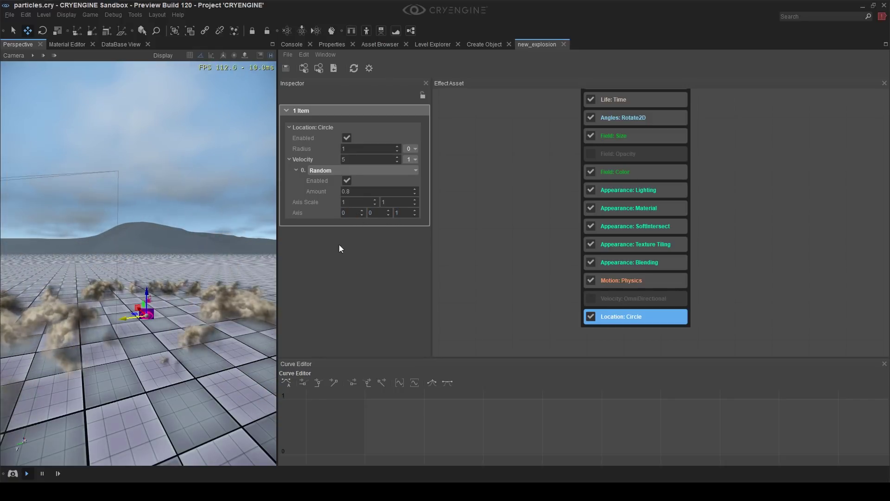
Compare smoke_short1's Velocity: OmniDirectional and Location: Circle settings, and re-enable its Field: Opacity feature
right_click_drag(231, 260, 231, 274)
left_click(703, 302)
left_click(643, 298)
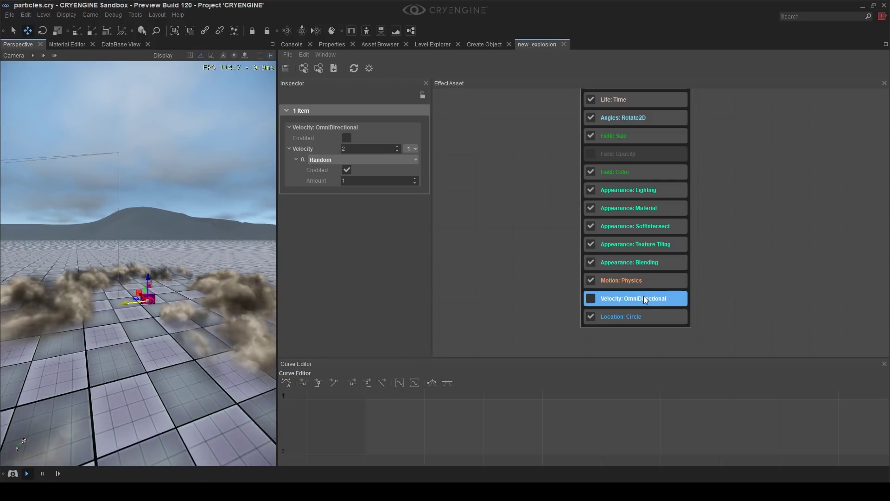
left_click(643, 311)
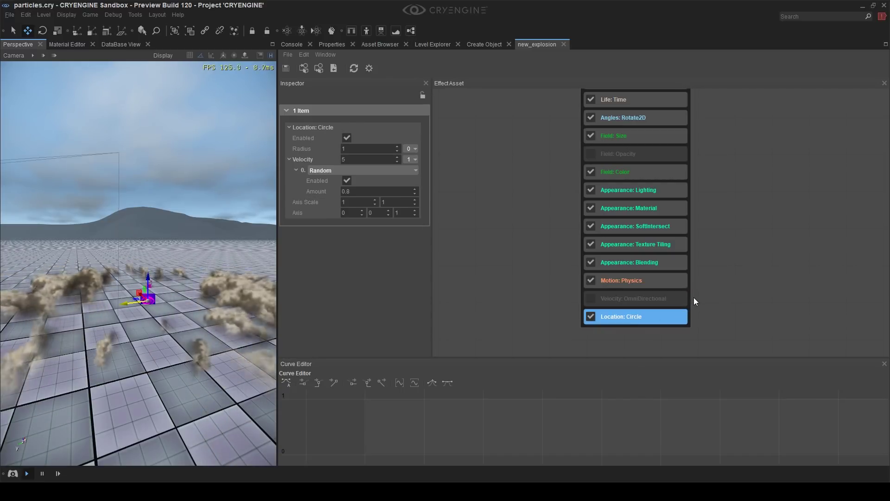
left_click(591, 156)
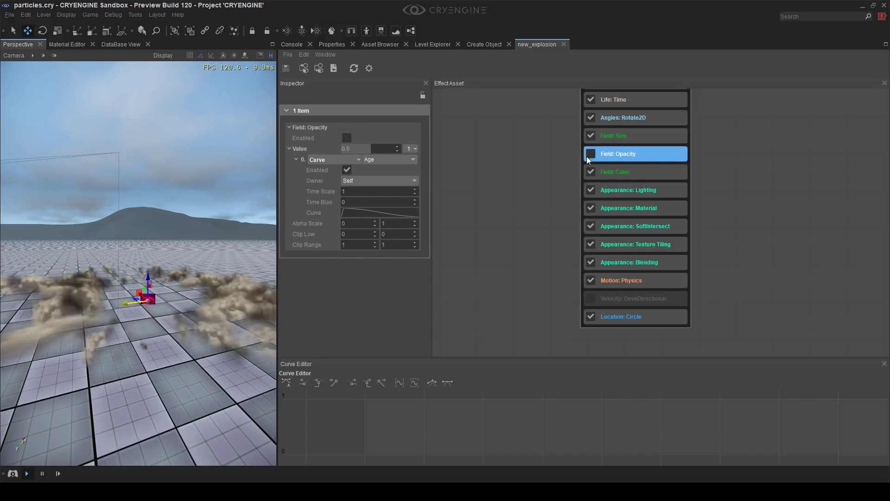
right_click_drag(171, 319, 185, 301)
Review the Render: Sprites and Motion: Physics settings of the smoke_short1 node
middle_click_drag(741, 205, 699, 303)
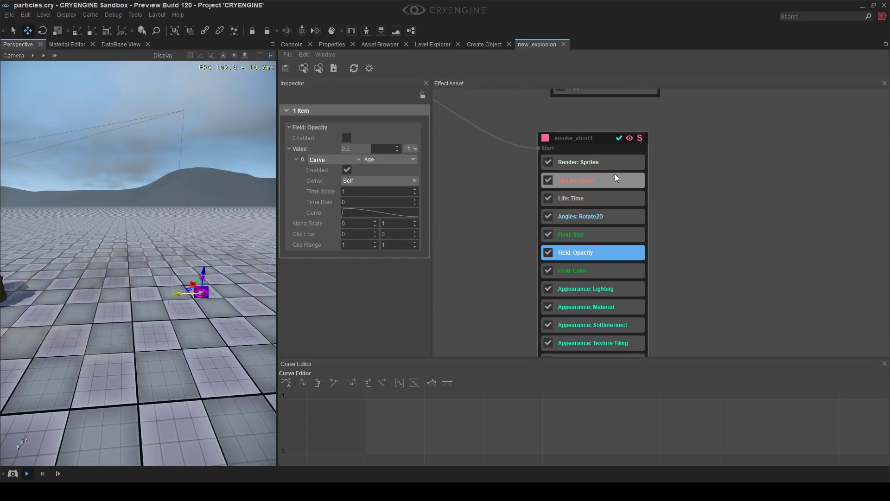
left_click(598, 162)
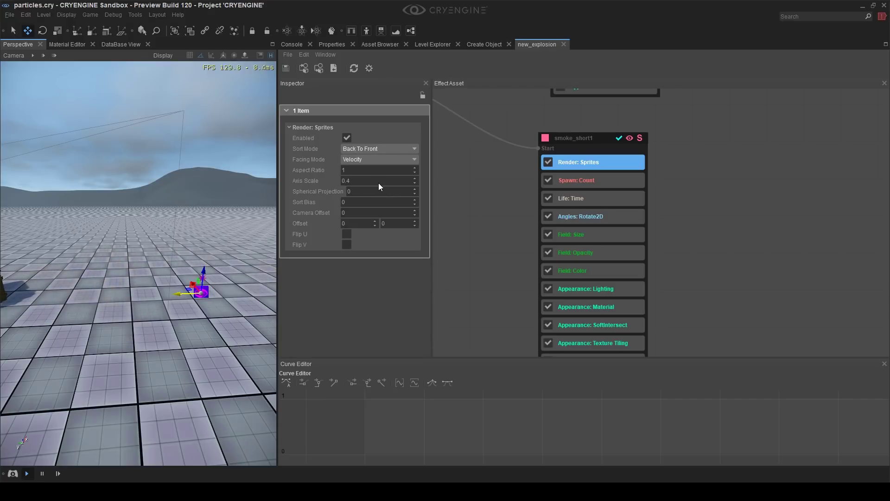
middle_click_drag(723, 254, 722, 175)
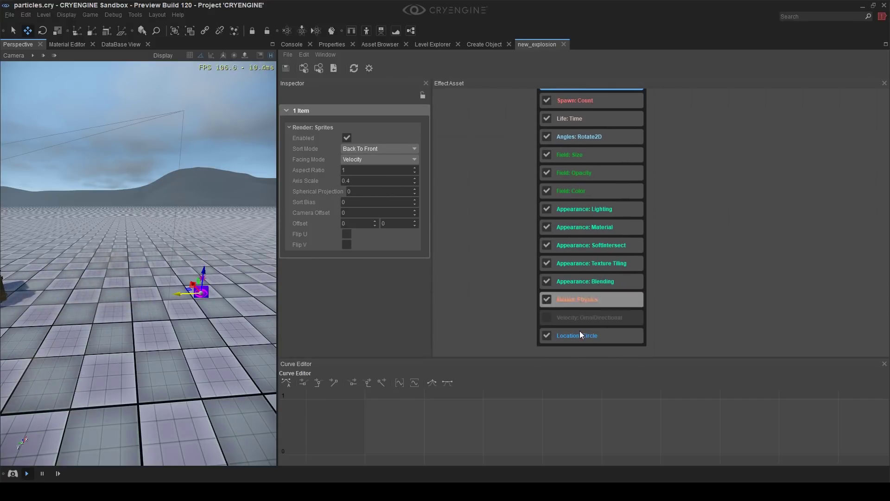
left_click(587, 300)
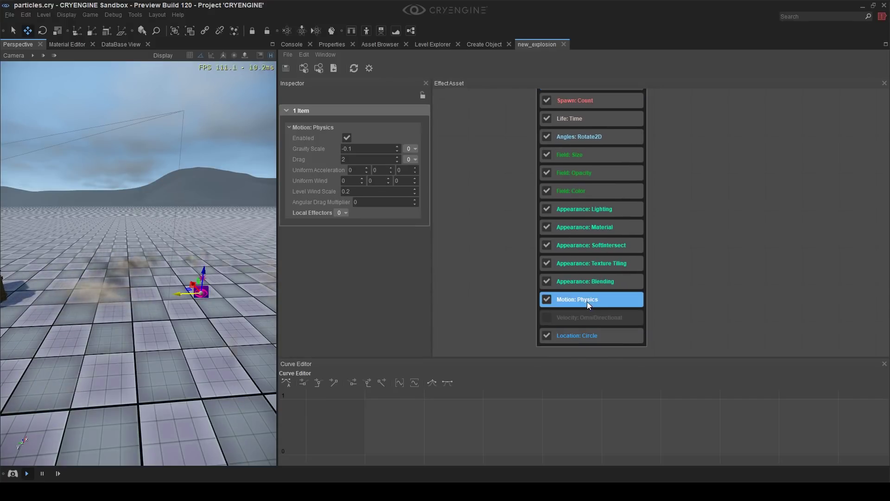
left_click(672, 293)
middle_click_drag(733, 214, 686, 357)
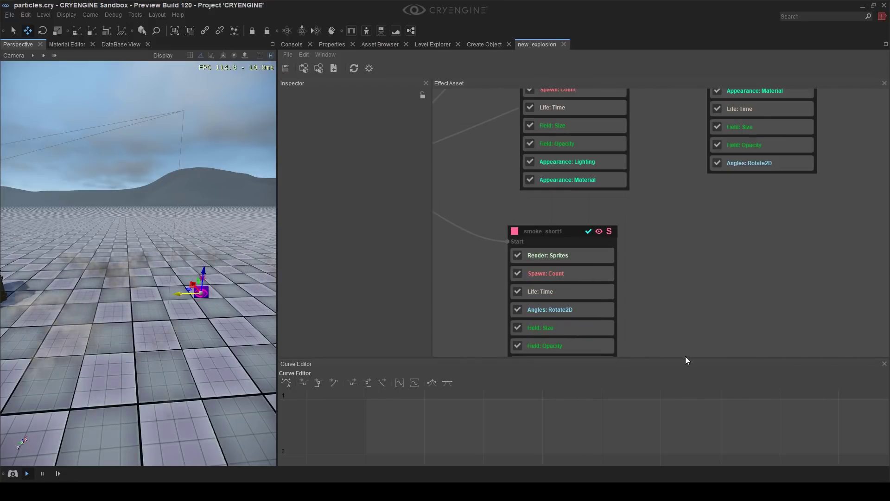
Turn off solo for the smoke_short1 node and view the complete explosion effect from farther back
left_click(611, 232)
right_click_drag(679, 251, 662, 222)
right_click_drag(127, 321, 199, 332)
key("s")
key("shift+space")
key("w")
Relocate the explosion effect to several spots on the tiled floor and watch it play from different angles
left_click(165, 308)
key("s")
left_click(209, 320, "ctrl+shift")
left_click(209, 300, "ctrl+shift")
left_click(203, 302, "ctrl+shift")
key("s")
left_click(113, 333, "ctrl+shift")
left_click(195, 320, "ctrl+shift")
left_click(155, 322)
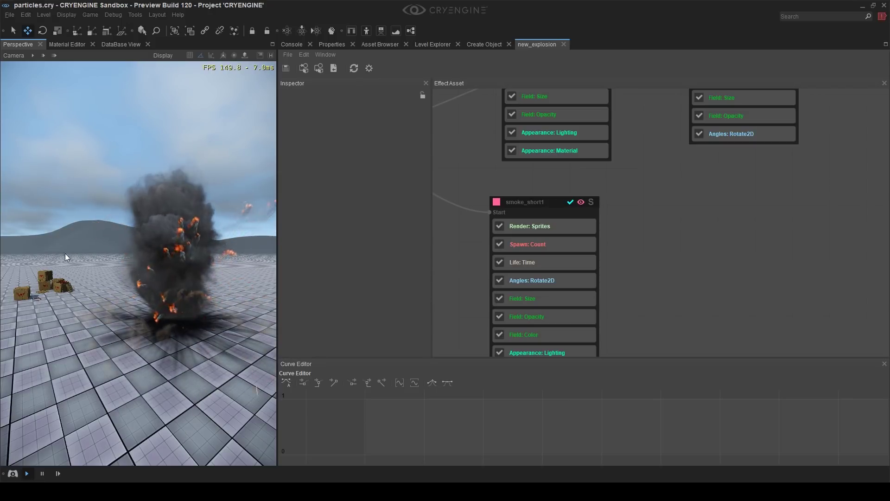
right_click_drag(168, 330, 168, 329)
right_click_drag(677, 219, 668, 251)
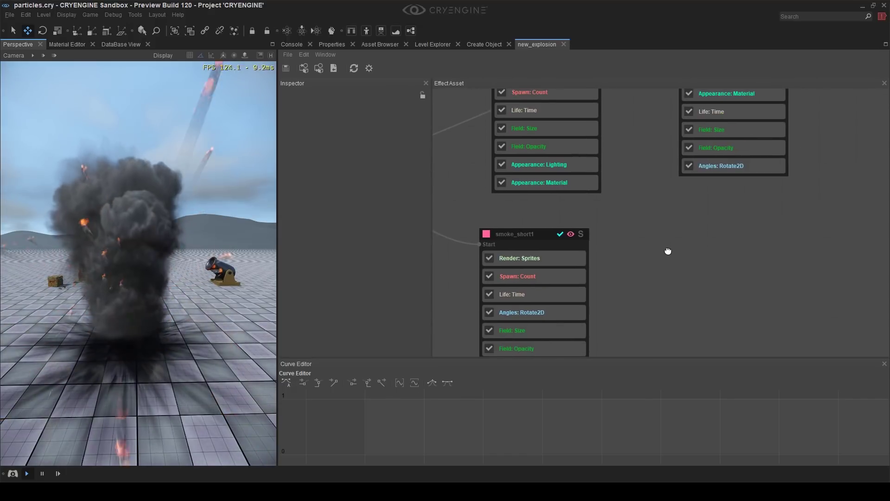
mouse_move(186, 283)
right_mouse_down()
mouse_move(199, 282)
mouse_move(177, 280)
right_mouse_up()
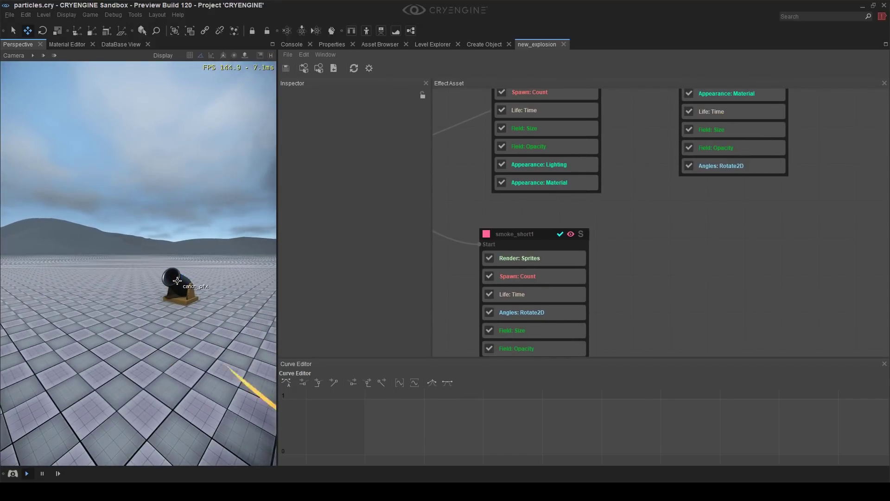
Examine the overall node layout of the new_explosion effect graph
right_click(742, 272)
scroll(639, 237, "down", 3)
left_click(644, 236)
scroll(570, 239, "down", 9)
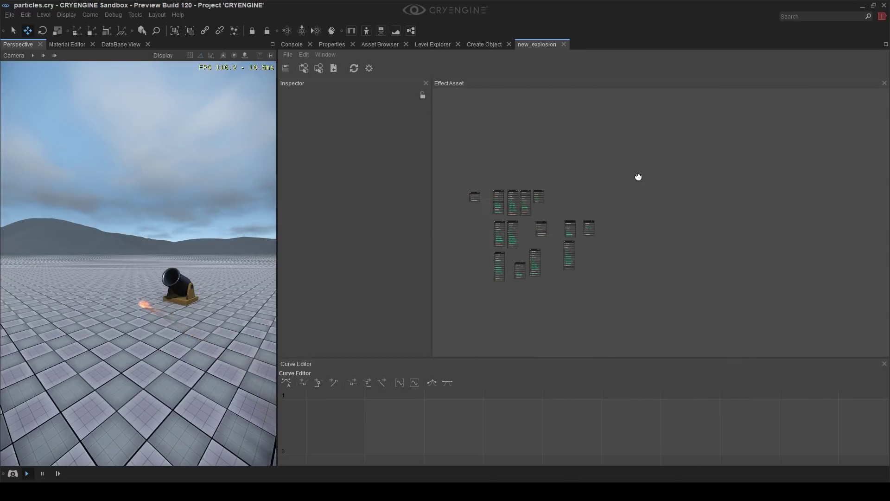
right_click_drag(639, 176, 726, 180)
scroll(561, 179, "up", 9)
right_click_drag(565, 203, 599, 203)
scroll(595, 199, "down", 4)
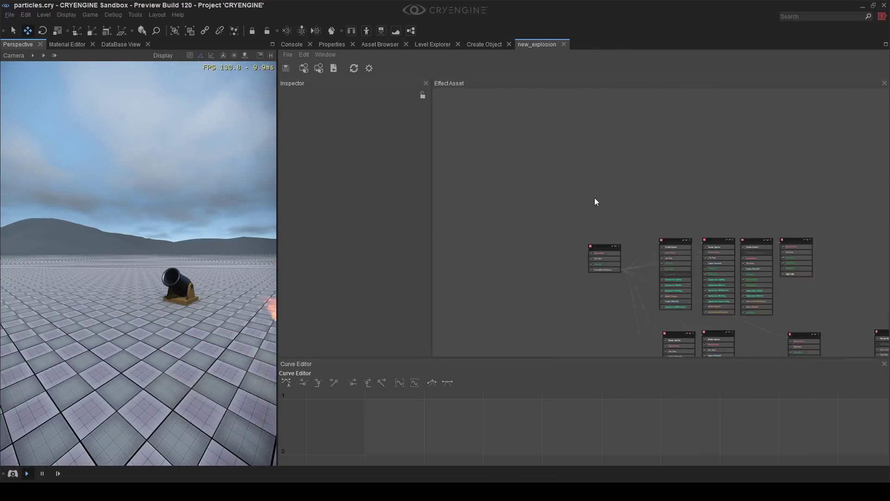
scroll(595, 201, "down", 4)
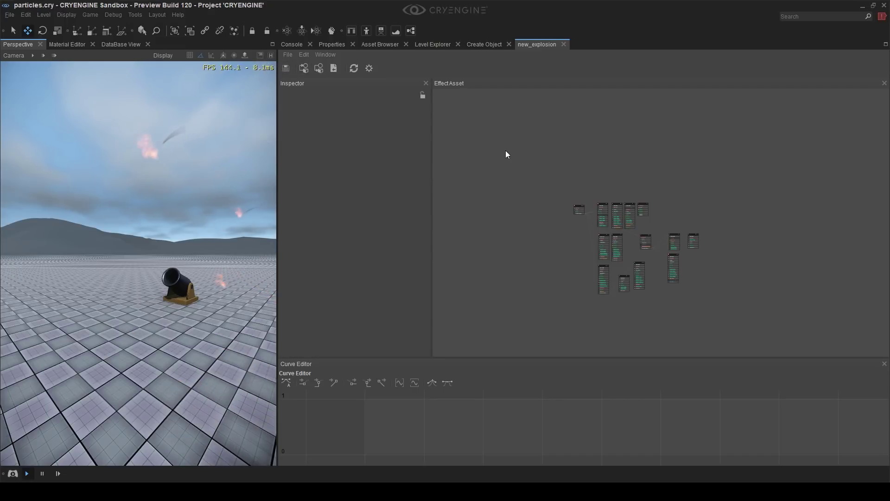
Create a new Particles asset named box in the gamezero backup folder
left_click(483, 46)
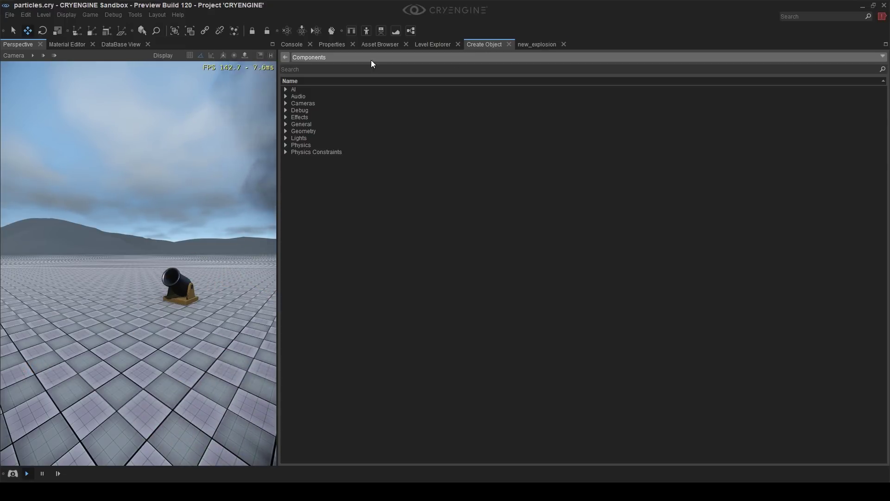
left_click(114, 352)
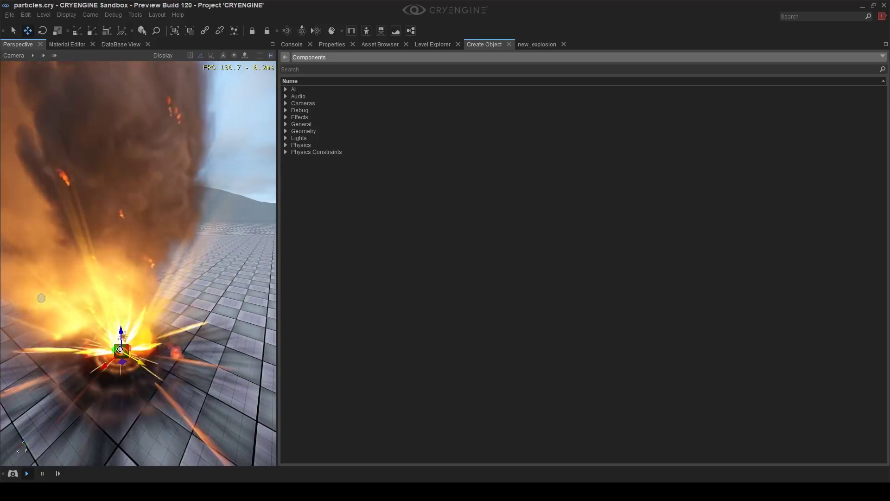
right_click_drag(130, 351, 170, 342)
key("shift+space")
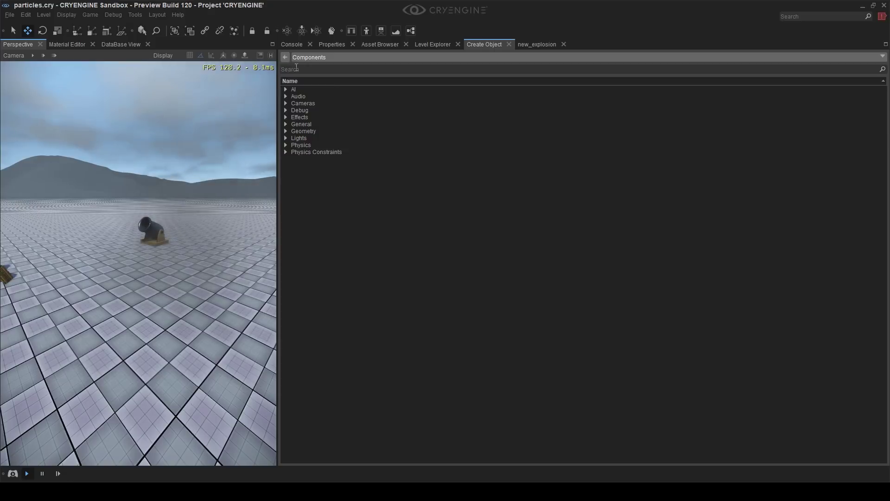
left_click(379, 45)
left_click(356, 155)
right_click(314, 151)
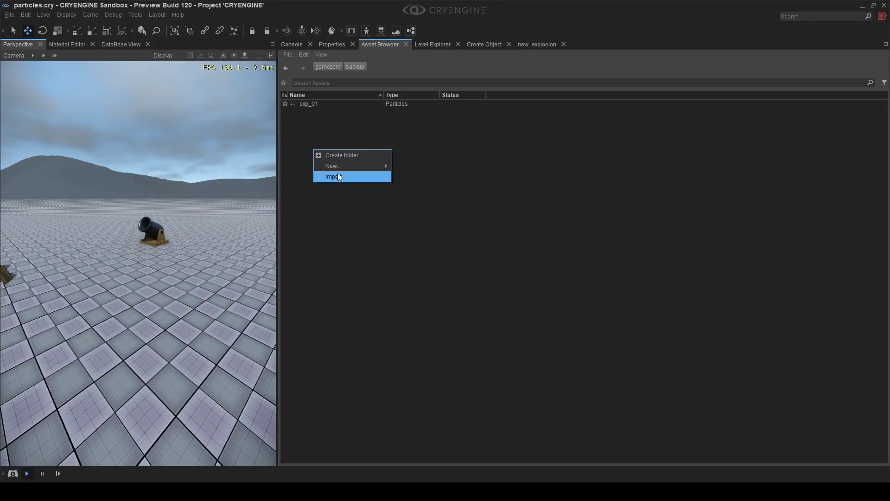
mouse_move(357, 166)
left_click(409, 177)
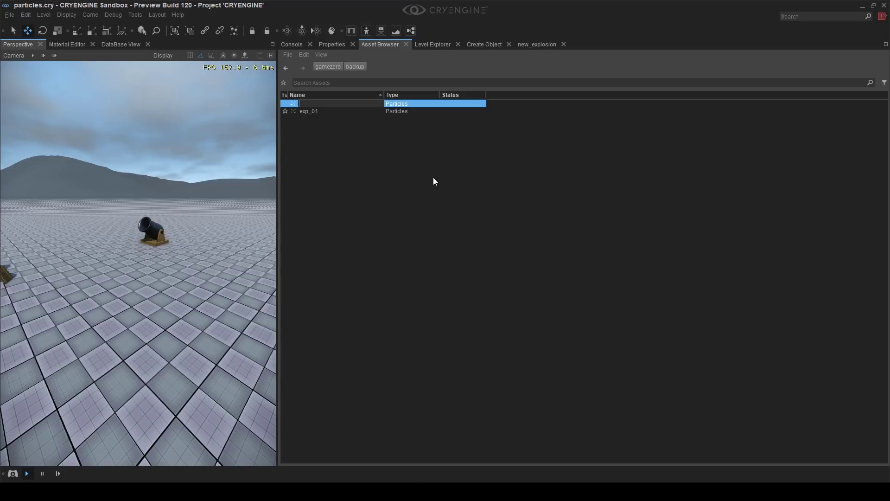
type("box")
key("Return")
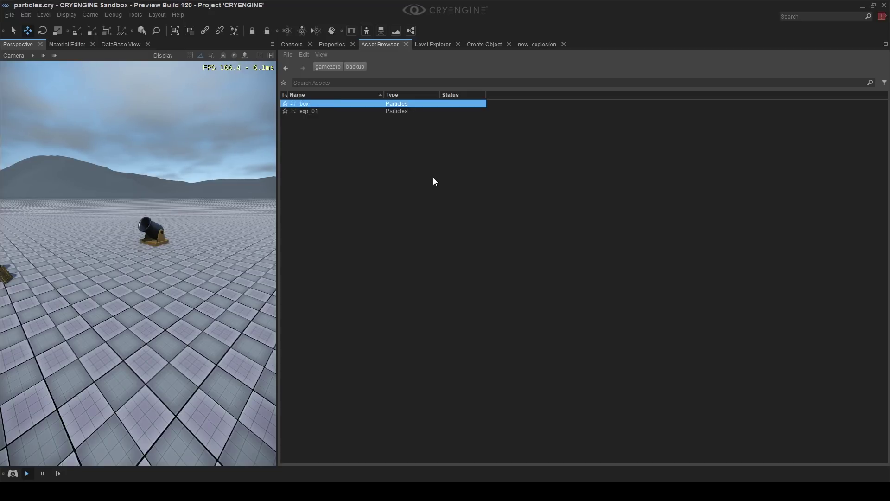
Place the box effect in the level near the cannon and open it for editing from its Particle Emitter component
left_click_drag(304, 105, 176, 283)
scroll(184, 280, "up", 5)
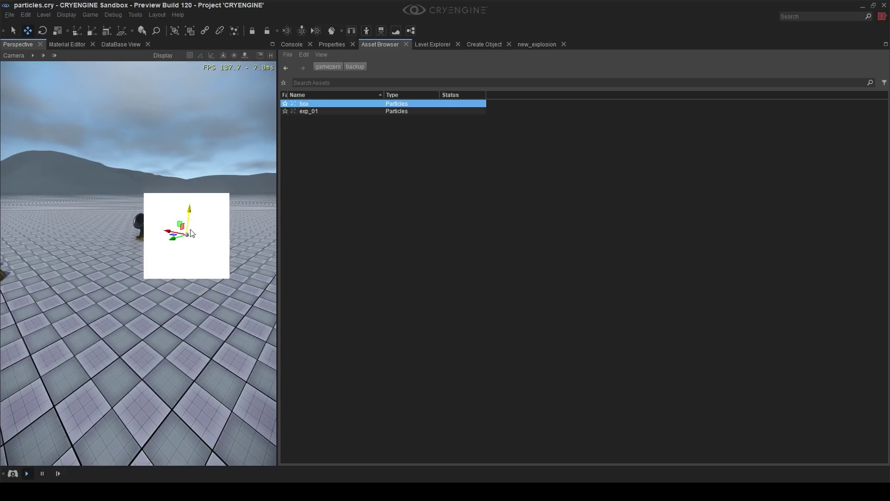
left_click(547, 44)
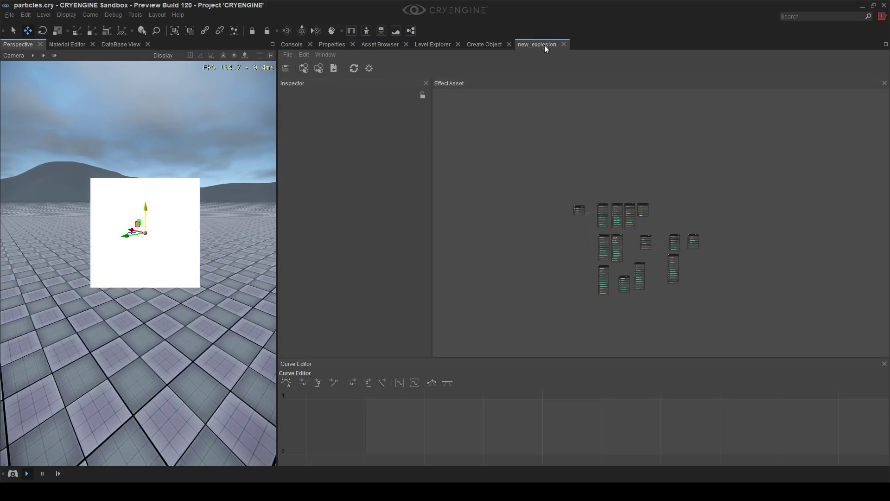
scroll(505, 167, "up", 5)
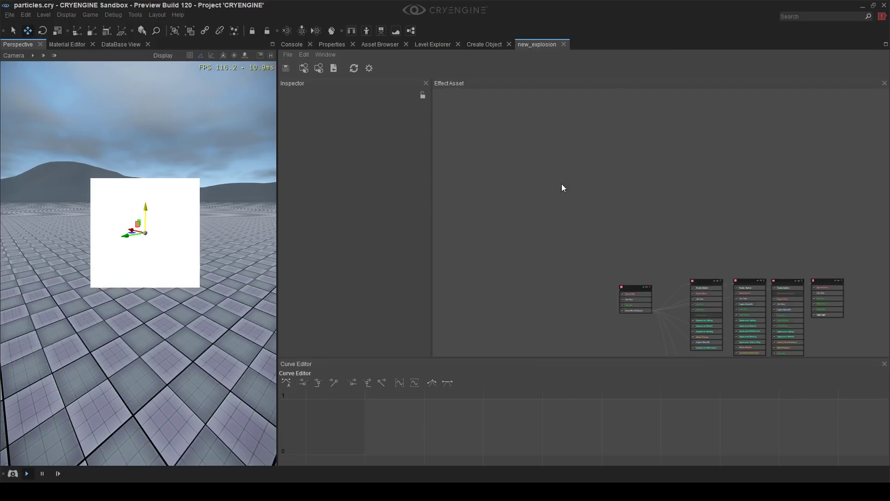
scroll(660, 211, "up", 3)
right_click_drag(662, 216, 527, 115)
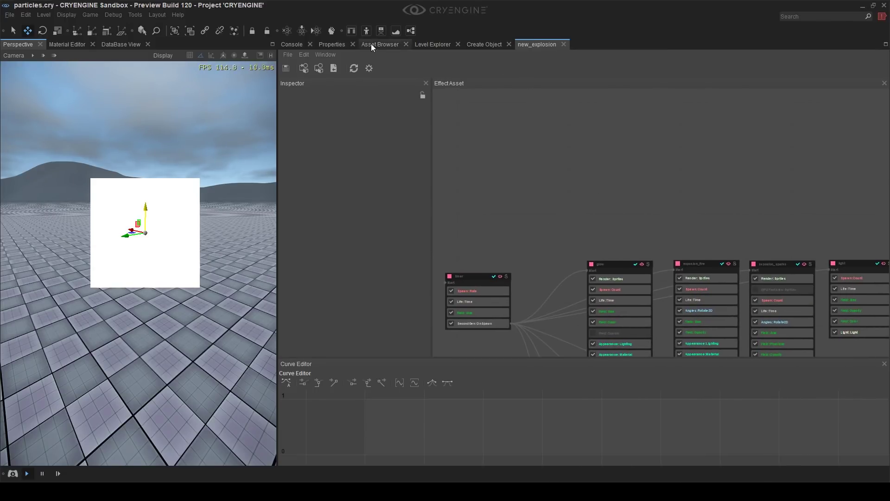
left_click(327, 44)
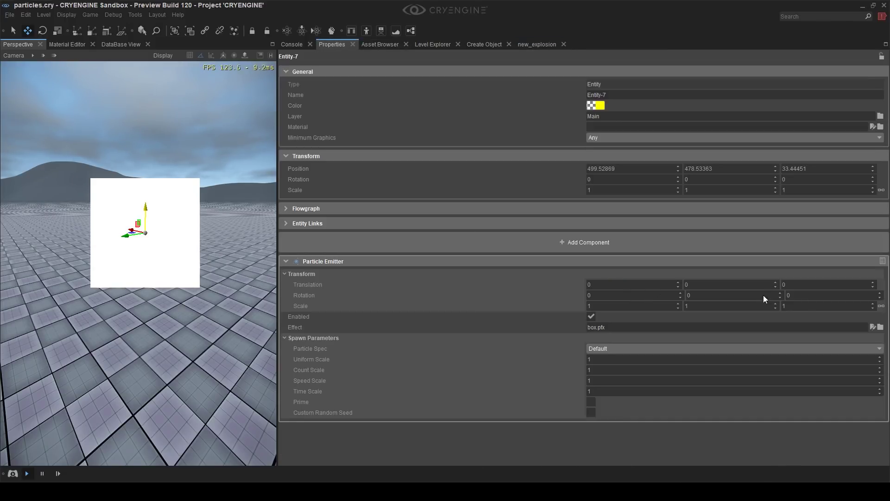
left_click(870, 326)
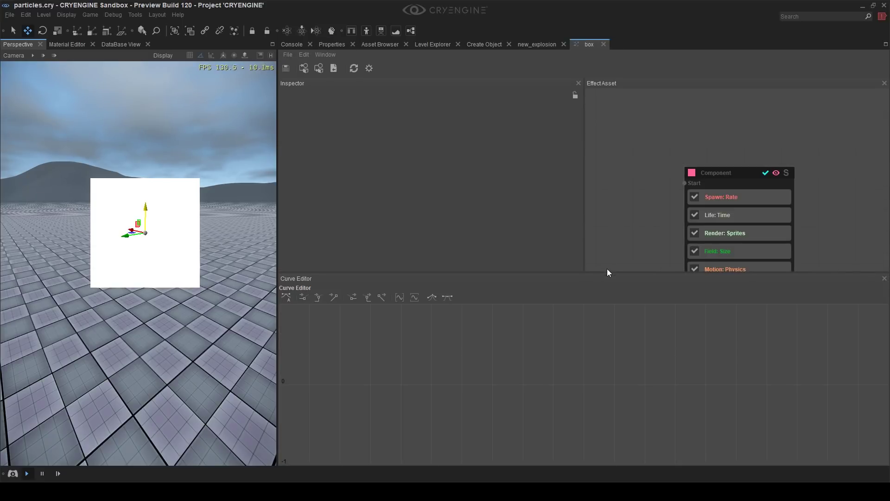
Enlarge the box effect's graph area by shrinking the curve editor and inspector, and bring its Component node into view
left_click_drag(605, 272, 604, 352)
right_click_drag(622, 275, 499, 239)
mouse_move(223, 287)
right_mouse_down()
mouse_move(176, 306)
mouse_move(162, 301)
mouse_move(215, 288)
right_mouse_up()
key("a")
right_click_drag(687, 229, 737, 228)
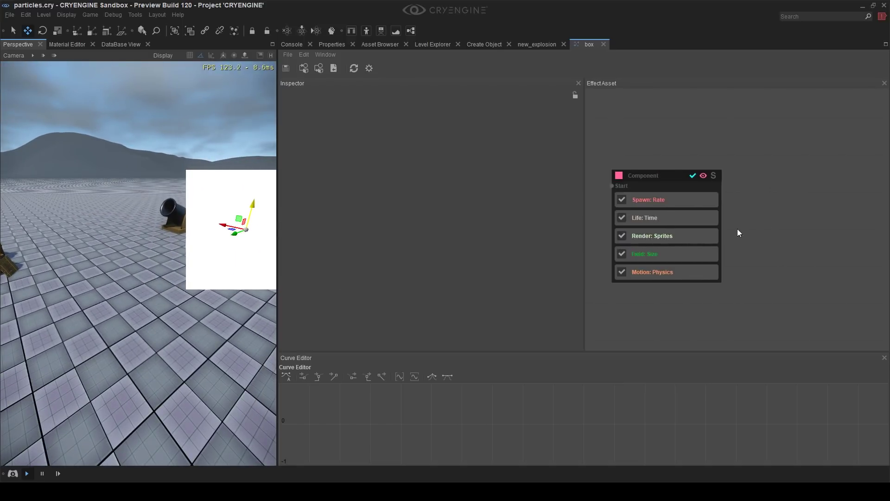
left_click_drag(583, 199, 446, 199)
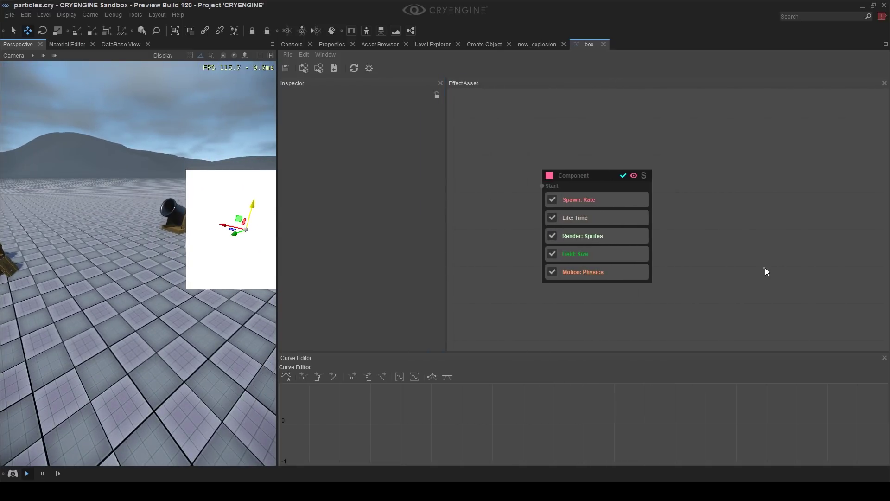
Replace the box effect's Component node with a default mesh node
left_click(593, 179)
key("Delete")
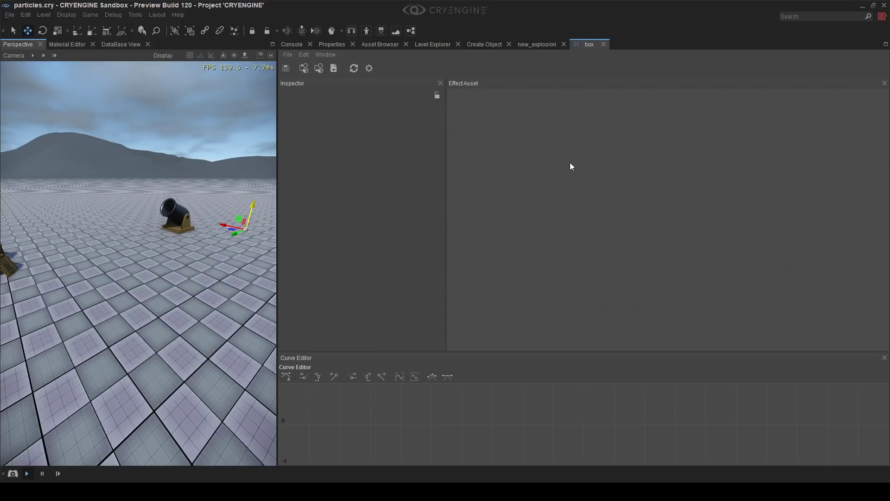
right_click(570, 163)
left_click(580, 196)
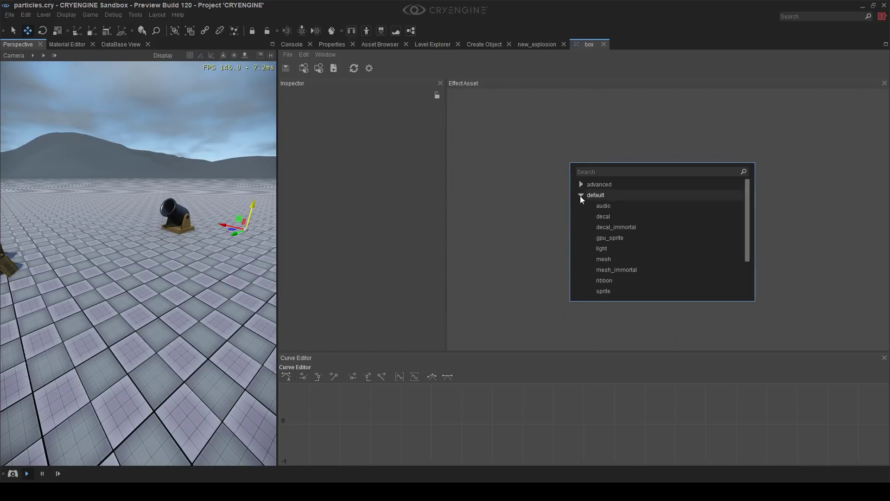
left_click(607, 259)
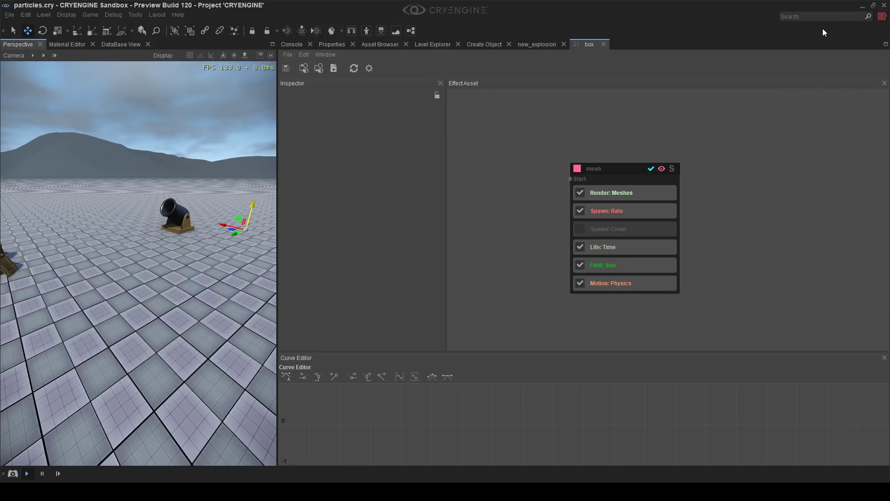
Assign the crate_merged mesh from the gamezero objects crate folder to the mesh node's Render: Meshes feature
left_click(611, 212)
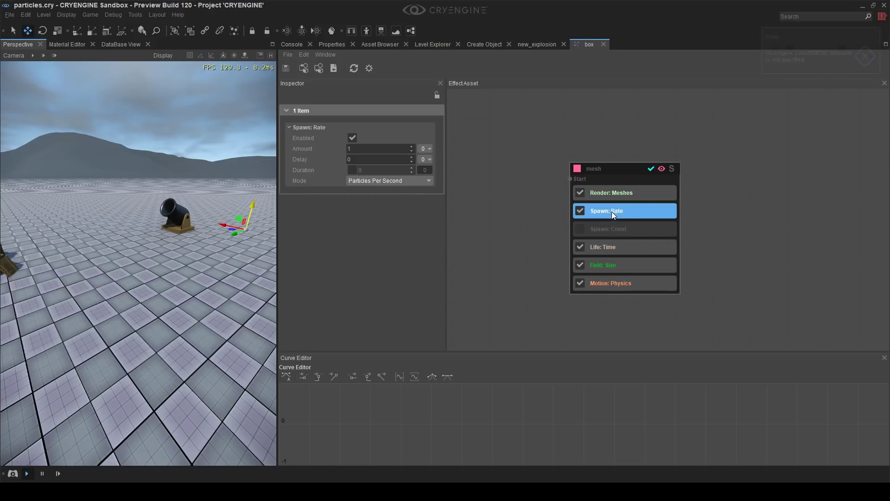
left_click(626, 197)
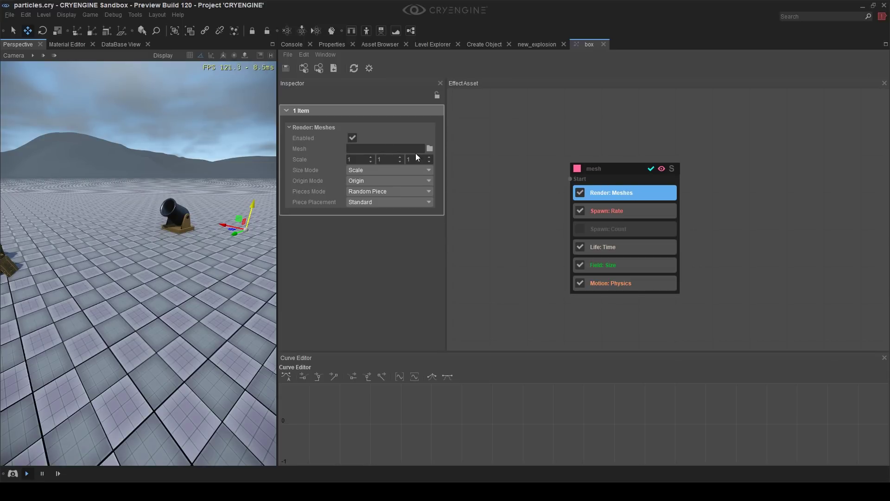
left_click(429, 148)
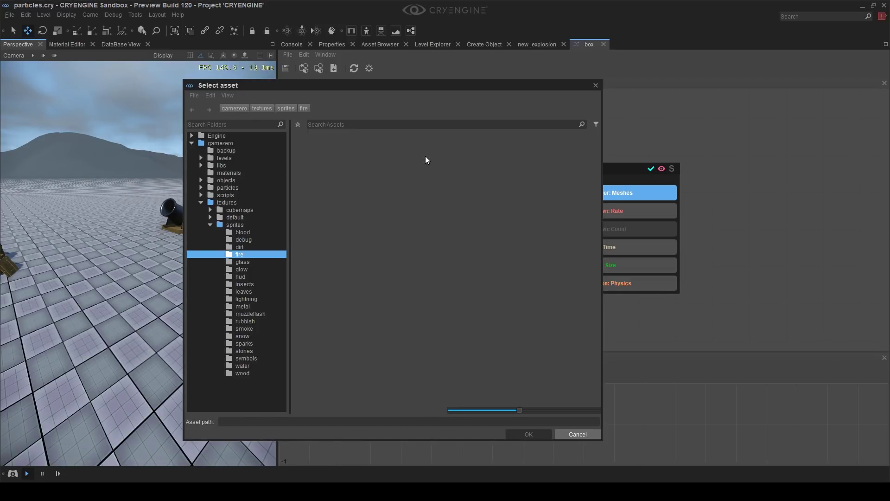
left_click(234, 183)
double_click(378, 184)
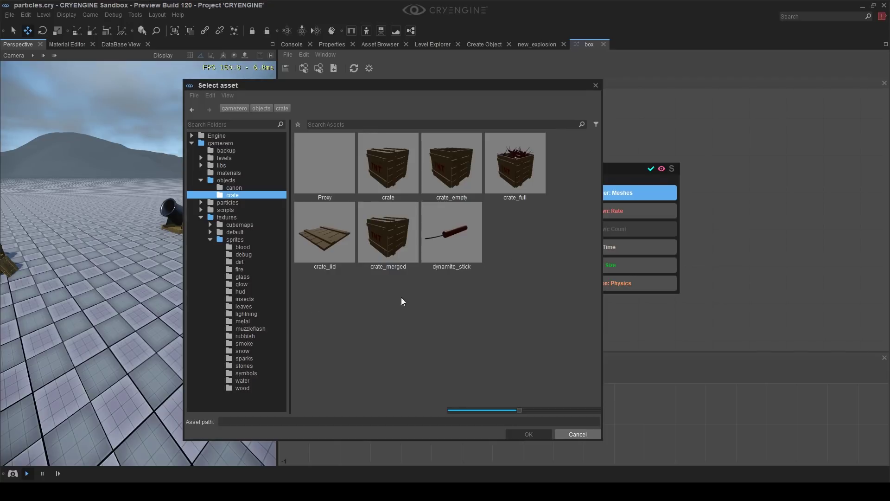
left_click(388, 242)
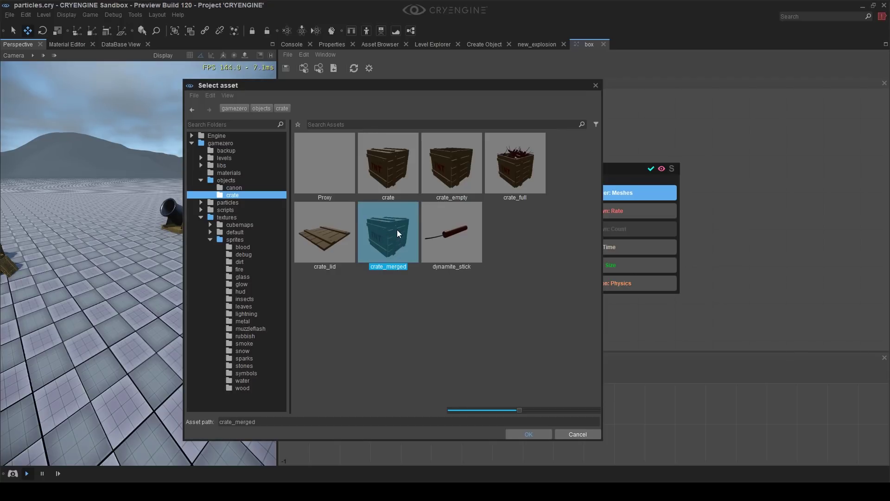
double_click(395, 238)
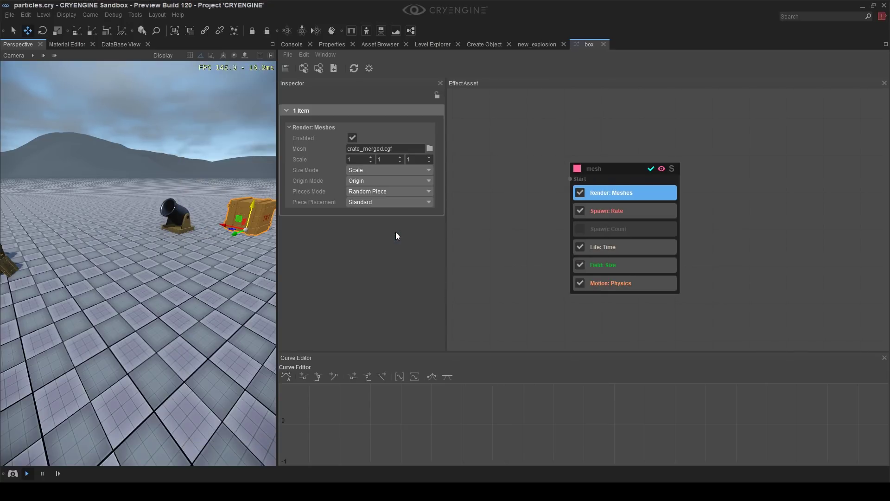
Move the box effect to open floor in front of the cannon and raise it so the crate rests above the ground
right_click_drag(204, 295, 197, 301)
key("d")
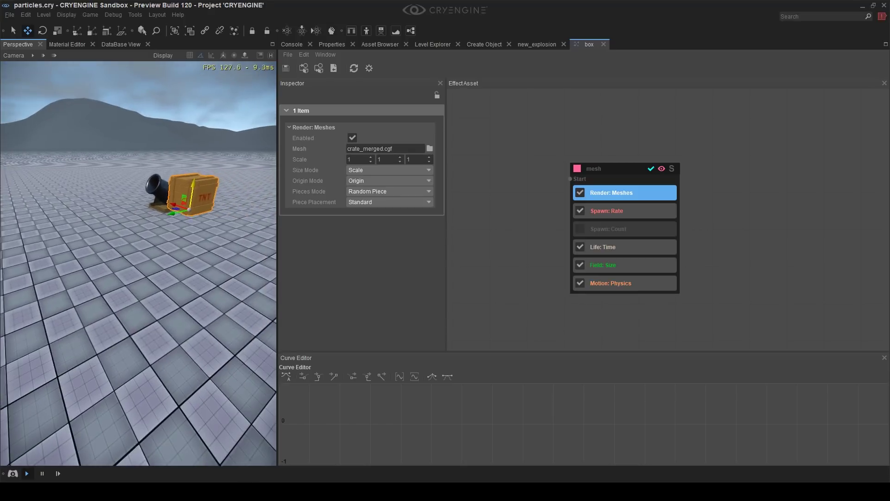
left_click(166, 300, "ctrl+shift")
left_click_drag(169, 292, 171, 262)
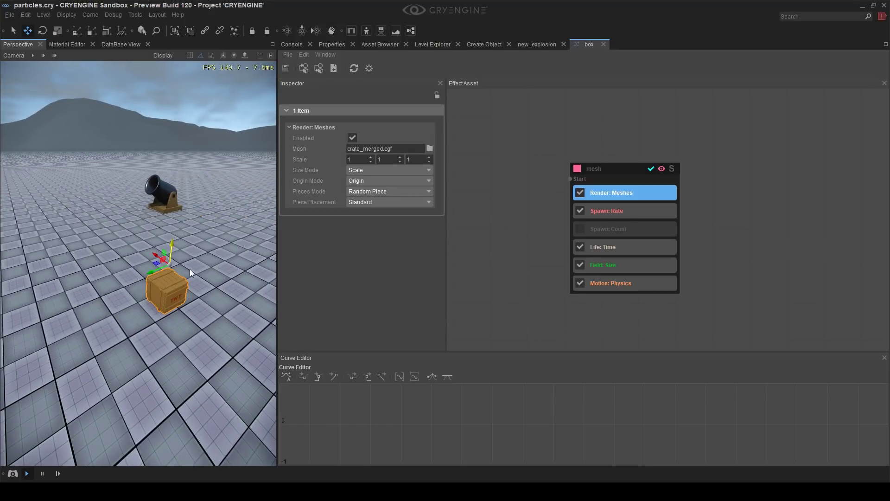
right_click_drag(190, 269, 199, 277)
key("w")
key("ctrl+g")
left_click(769, 260)
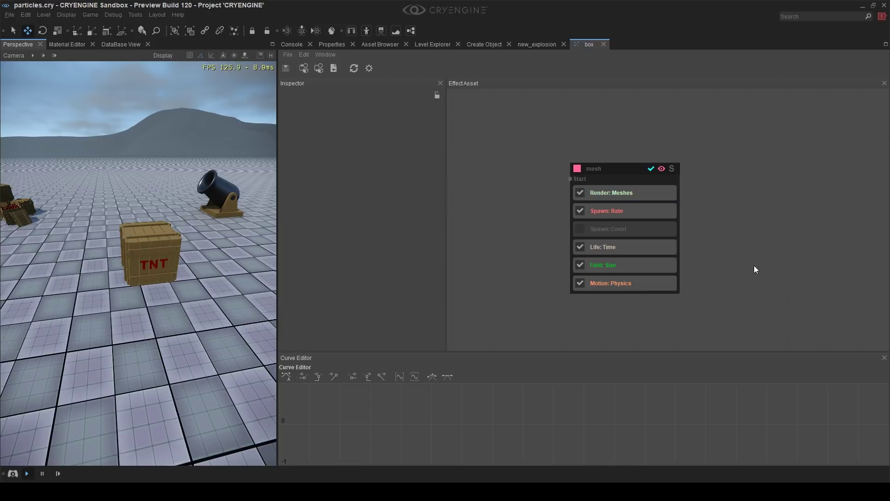
middle_click_drag(708, 259, 738, 241)
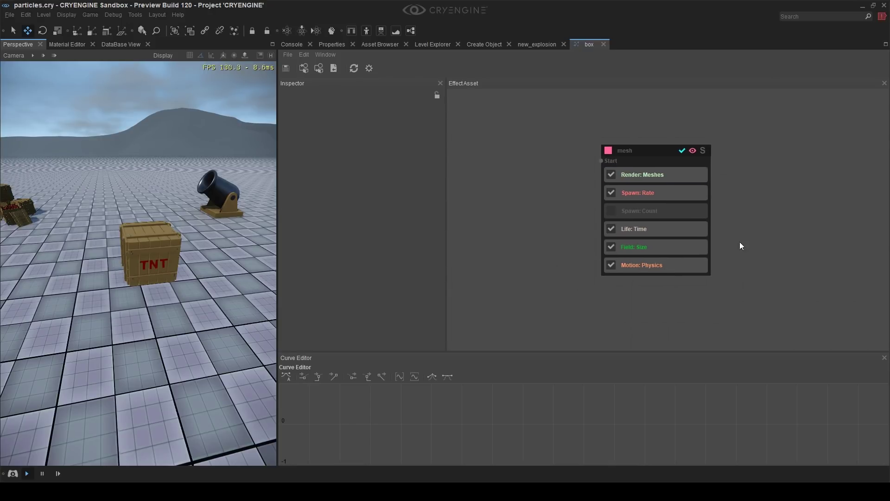
Move the crate emitter up to the cannon and position it at the barrel's muzzle
right_click(147, 264)
key("Escape")
left_click(150, 268)
right_click_drag(156, 273, 152, 292)
key("w")
key("w")
key("s")
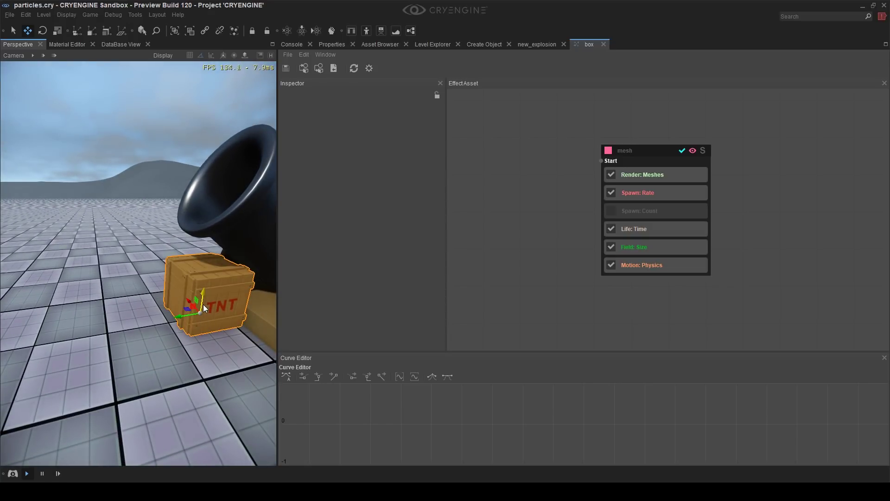
left_click_drag(202, 309, 212, 177)
key("a")
right_click_drag(211, 177, 176, 222)
key("3")
key("s")
key("2")
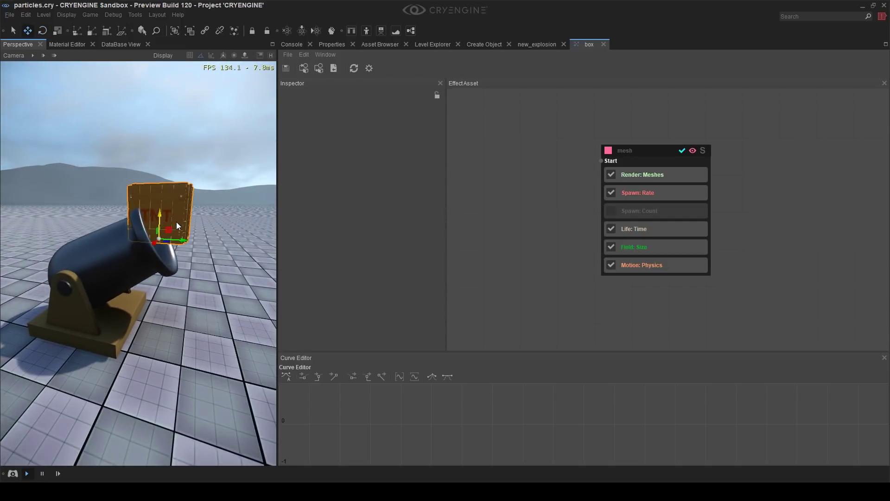
left_click_drag(165, 227, 161, 242)
key("w")
right_click_drag(161, 240, 109, 251)
key("s")
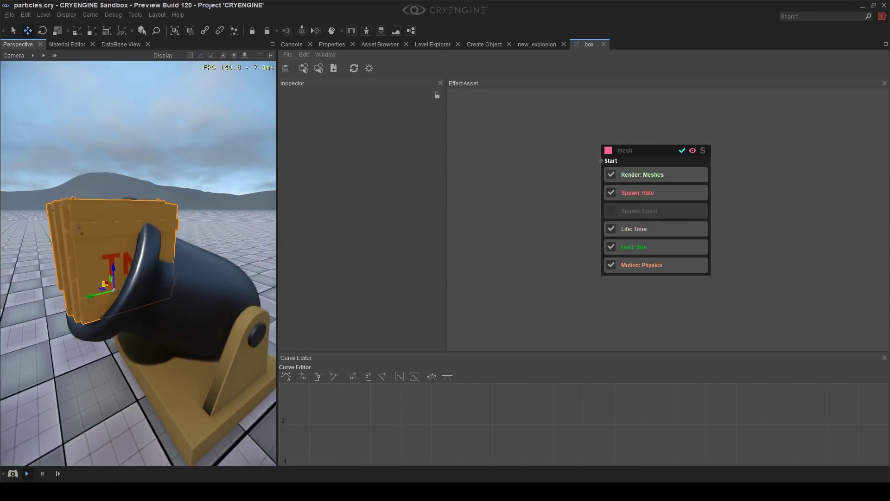
Rotate the crate emitter to match the cannon barrel's tilt, changing the angle snap setting for a finer fit
key("3")
left_click_drag(119, 273, 120, 280)
right_click_drag(119, 281, 159, 293)
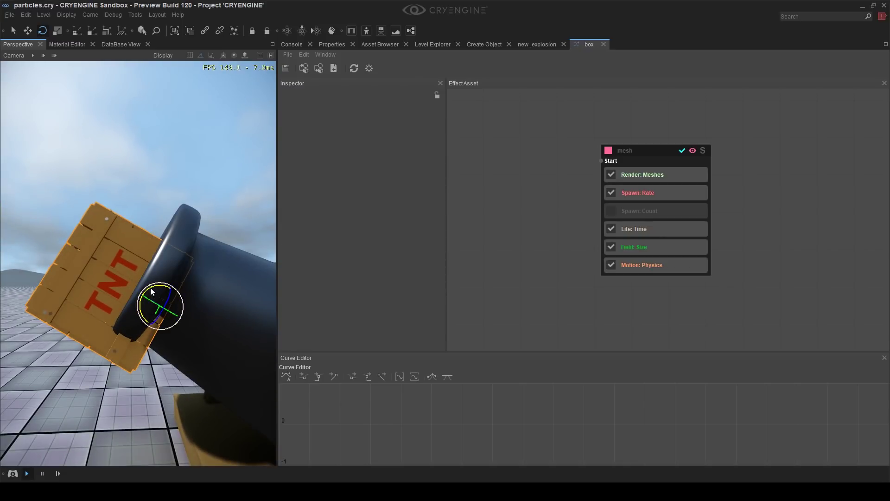
left_click_drag(152, 292, 260, 57)
left_click(200, 55)
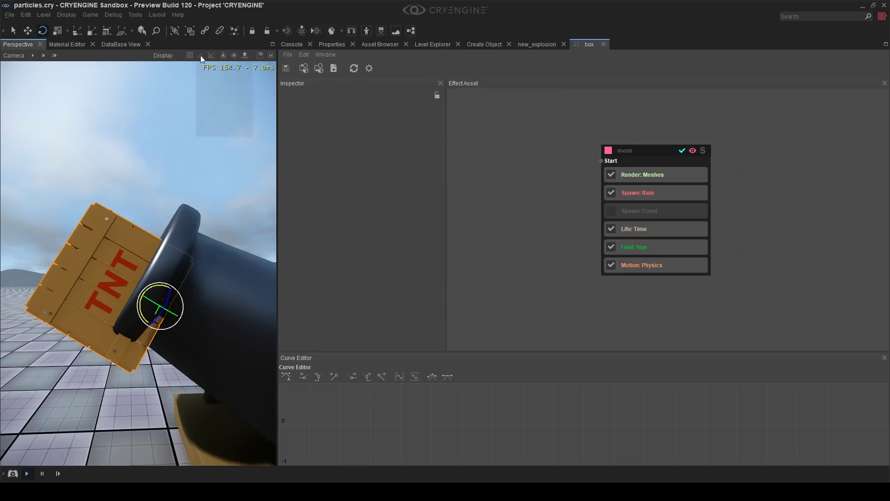
left_click(208, 80)
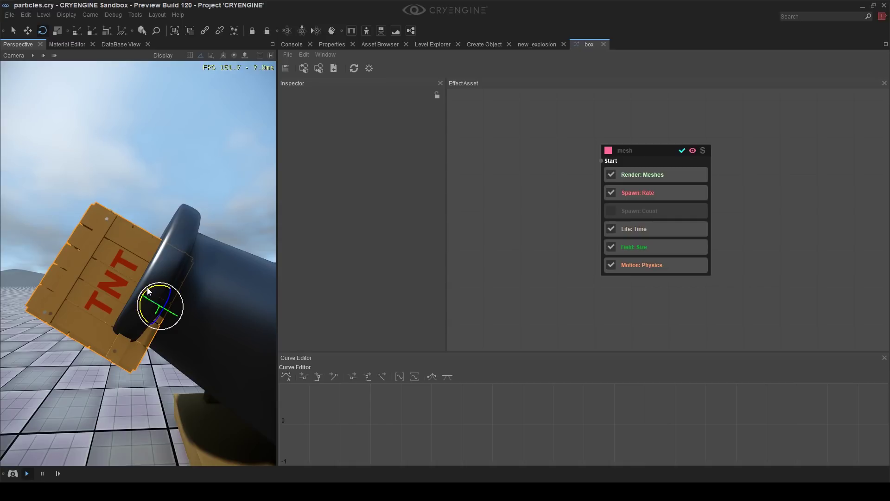
mouse_move(147, 291)
left_mouse_down()
mouse_move(151, 265)
mouse_move(142, 283)
left_mouse_up()
Slide the tilted crate emitter partly into the cannon's muzzle along the barrel axis and deselect it
key("2")
key("a")
right_click_drag(142, 282, 146, 258)
key("d")
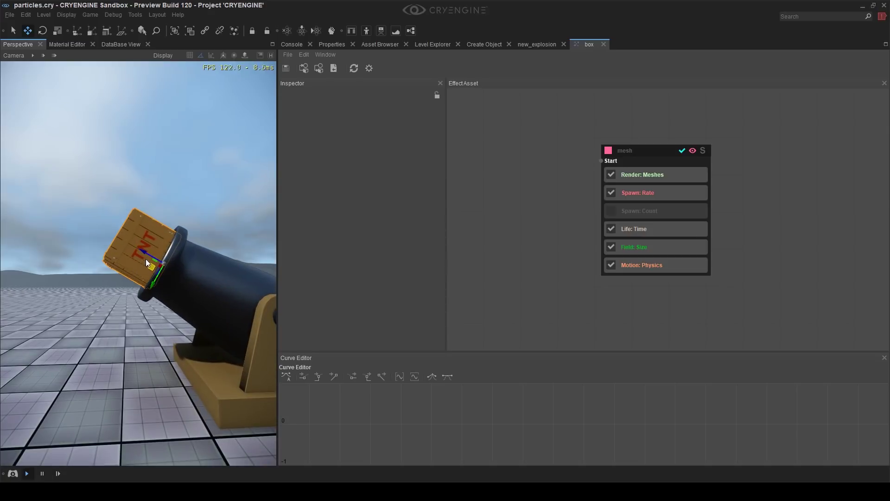
left_click_drag(149, 255, 178, 274)
mouse_move(178, 273)
right_mouse_down()
mouse_move(167, 274)
mouse_move(176, 273)
right_mouse_up()
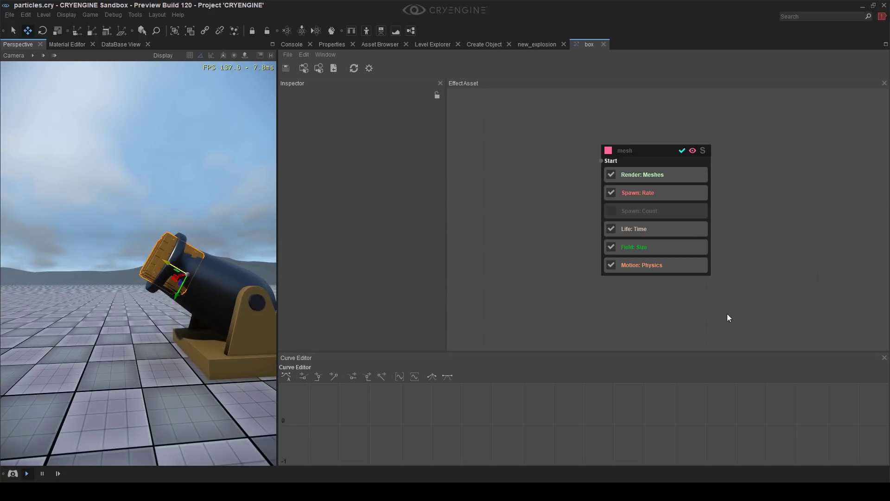
right_click_drag(87, 360, 91, 365)
left_click(90, 365)
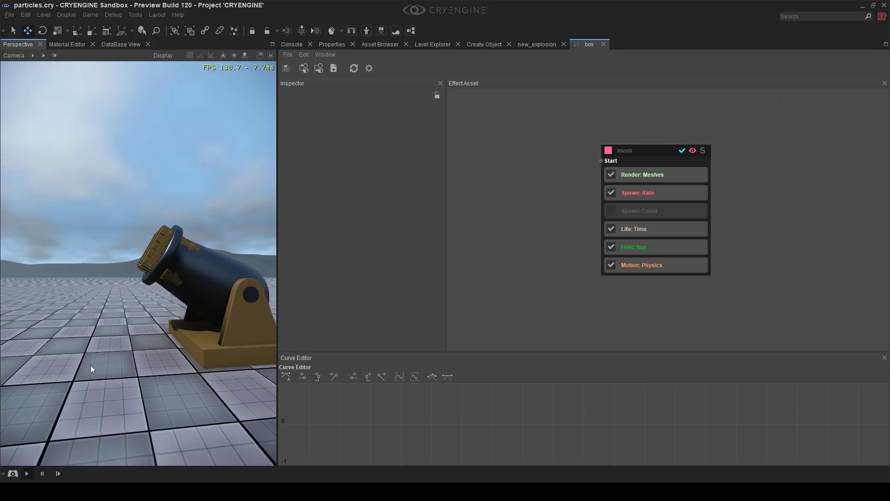
Add a Velocity: Directional feature to the mesh node and show its settings
left_click(604, 160)
right_click(648, 150)
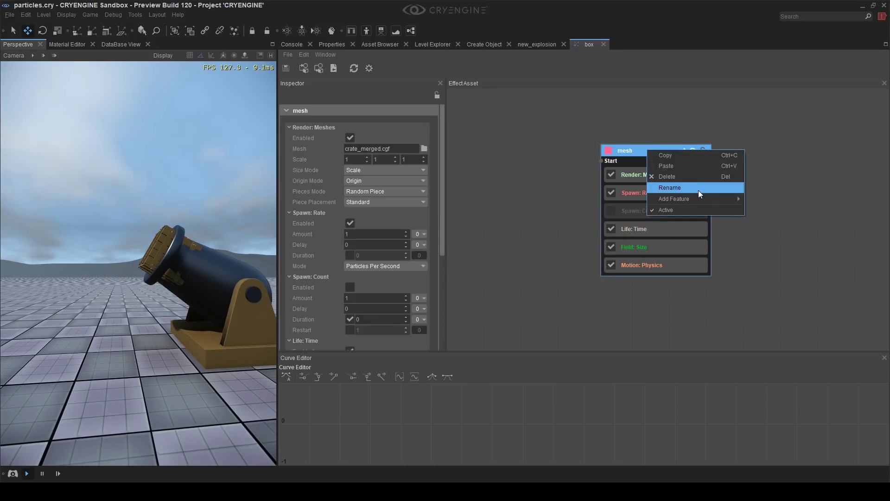
mouse_move(703, 199)
mouse_move(782, 371)
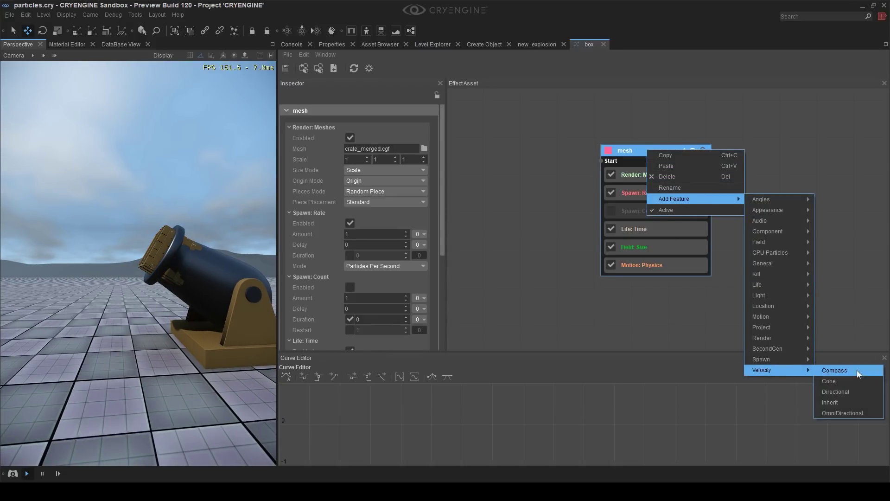
left_click(835, 392)
left_click(661, 285)
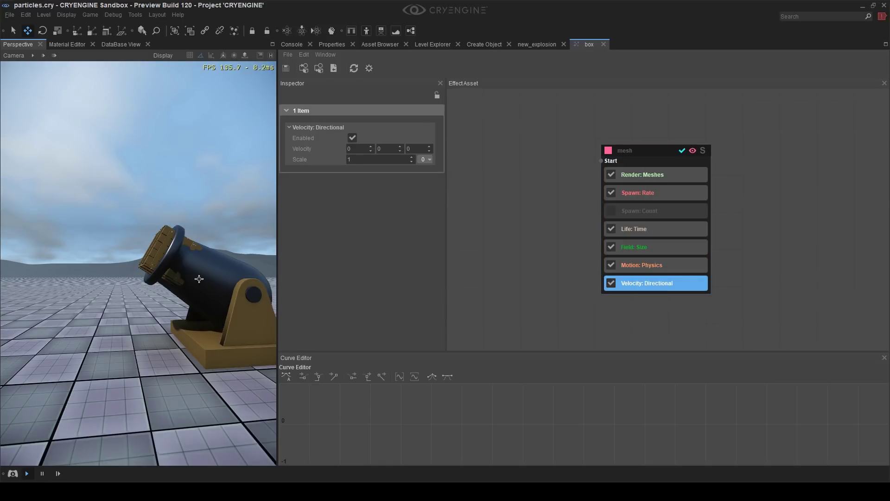
Check the emitter's axes at the muzzle and set the directional velocity's Z value to 1
left_click(184, 263)
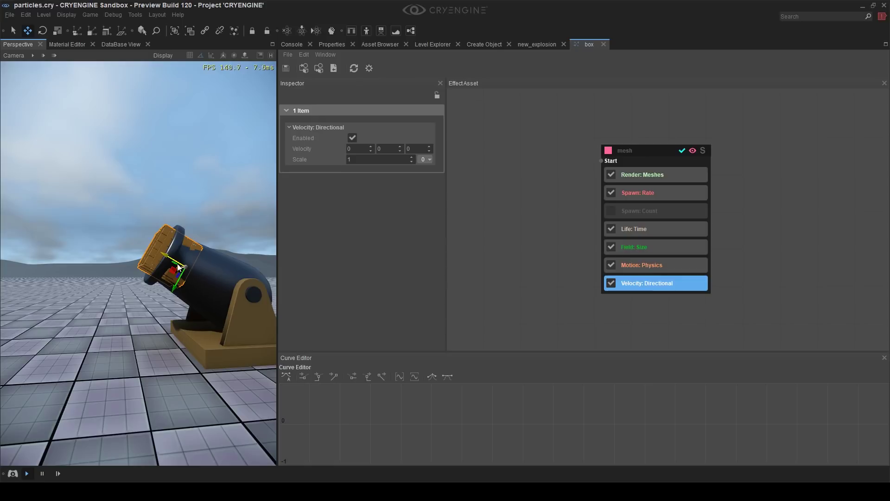
left_click(116, 236)
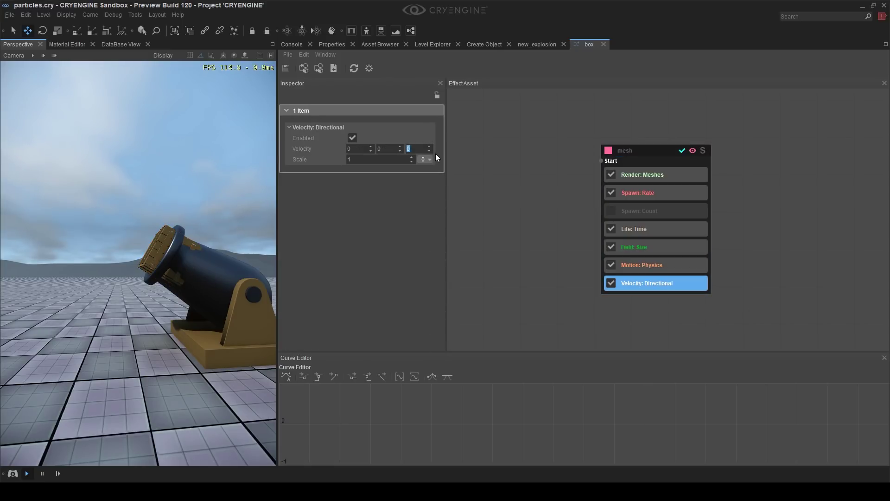
type("1")
key("Return")
right_click_drag(213, 249, 213, 252)
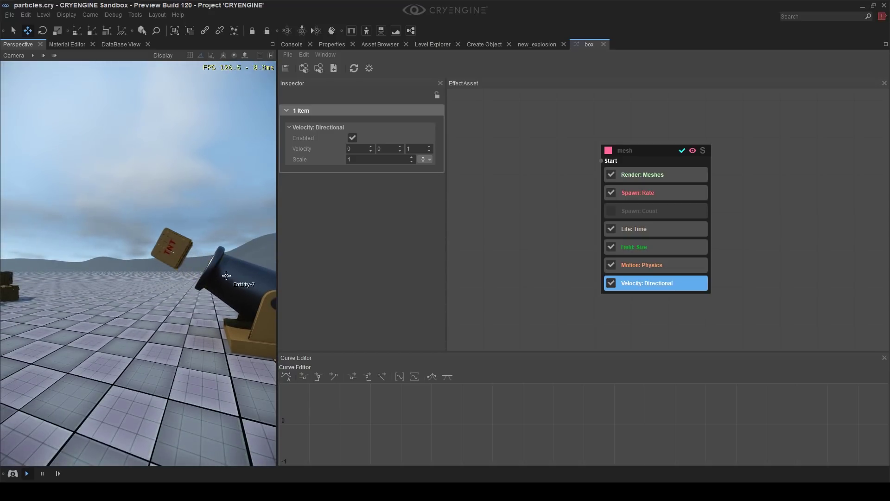
left_click(625, 124)
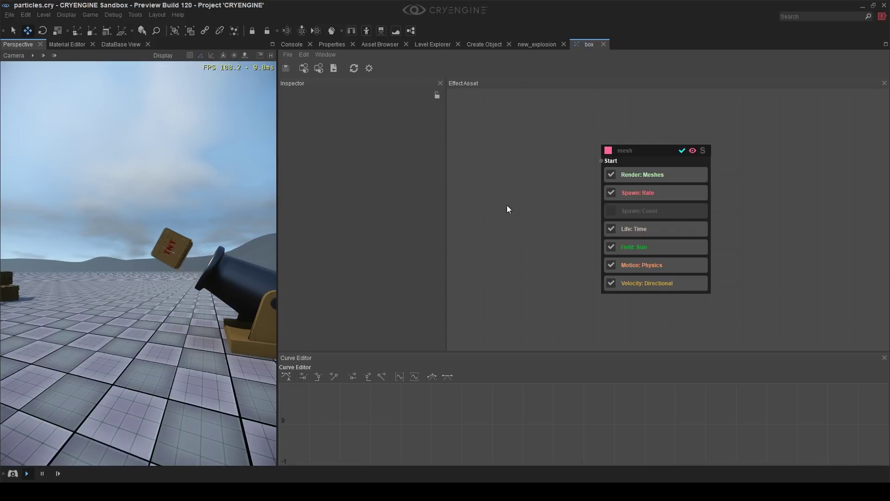
middle_click_drag(773, 242, 709, 236)
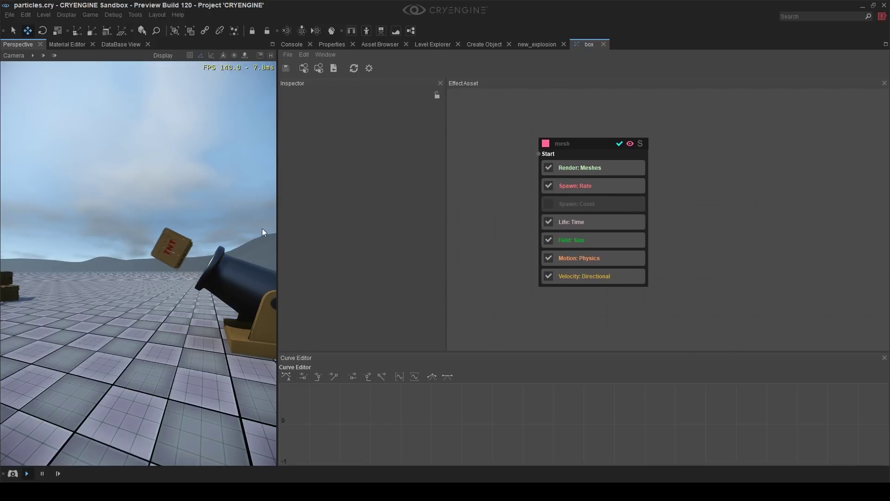
right_click_drag(262, 231, 262, 232)
Try Y values of 5 and 10 for the directional velocity and reset Y to 0
left_click(589, 277)
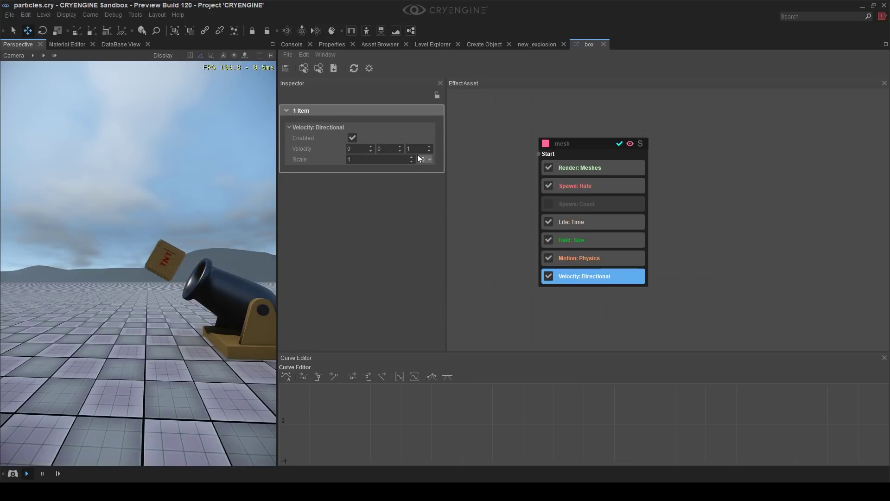
left_click(393, 149)
type("5")
double_click(391, 149)
type("10")
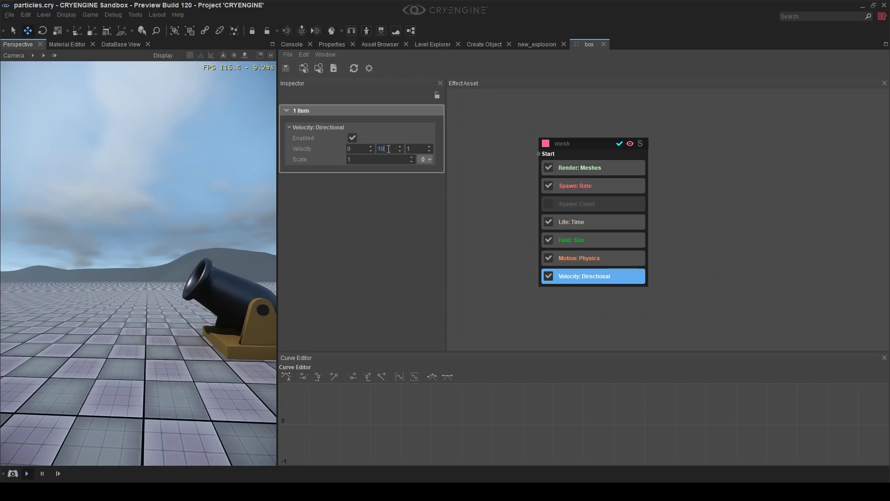
left_click(400, 150)
type("0")
Try an X value of 5 for the directional velocity and reset X to 0
left_click(353, 148)
type("5")
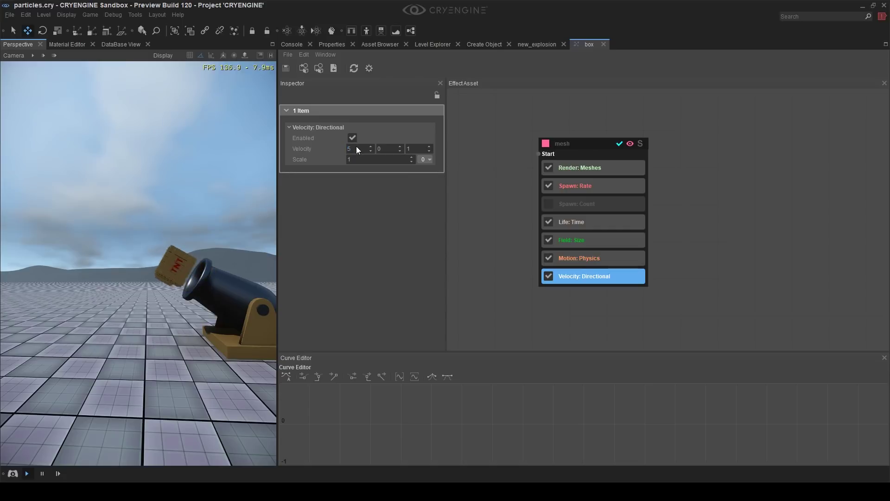
right_click_drag(185, 308, 123, 283)
key("a")
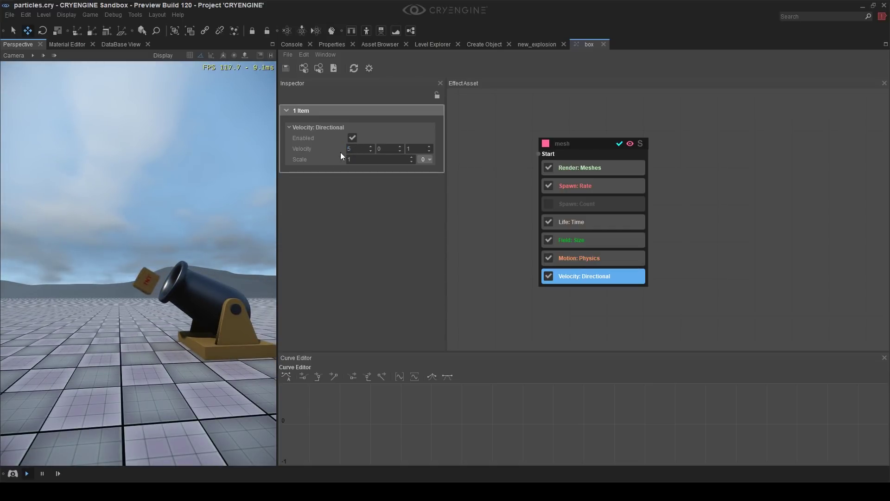
left_click(354, 149)
type("0")
key("Return")
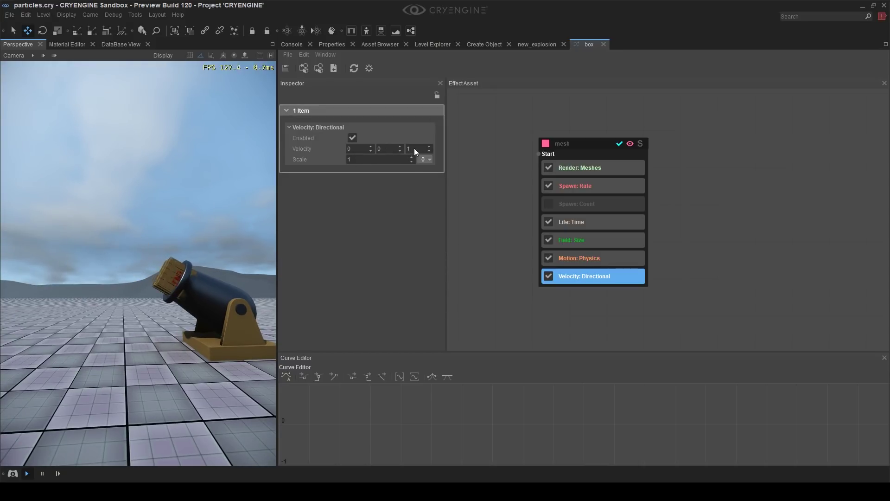
Set the directional velocity's Scale to 5 and watch the crates fly out of the cannon
left_click(368, 160)
type("5")
key("Return")
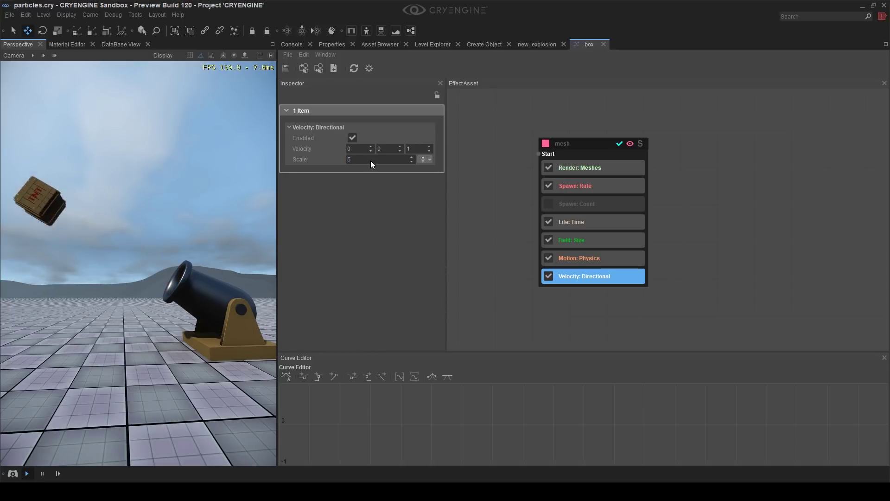
right_click_drag(209, 185, 153, 171)
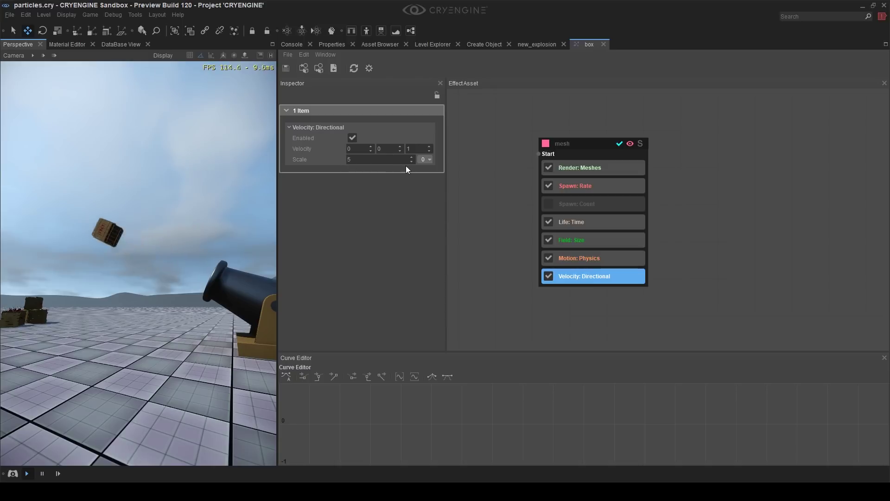
Add a Random modifier to the directional velocity's Scale and set its Amount to 0.2
left_click(422, 160)
mouse_move(436, 169)
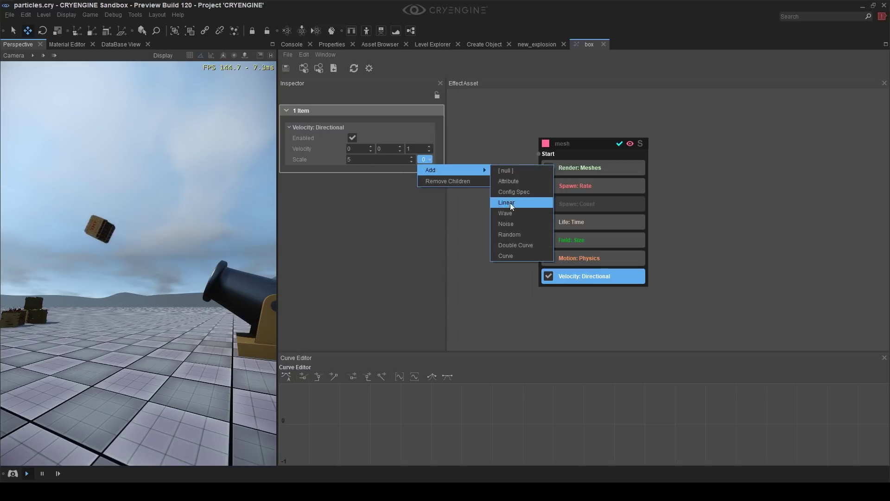
left_click(510, 234)
left_click(367, 190)
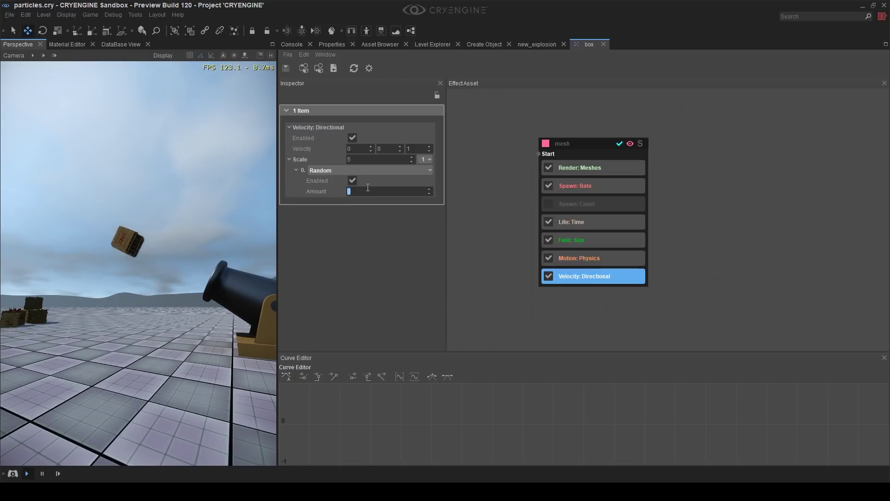
type("0.2")
key("Return")
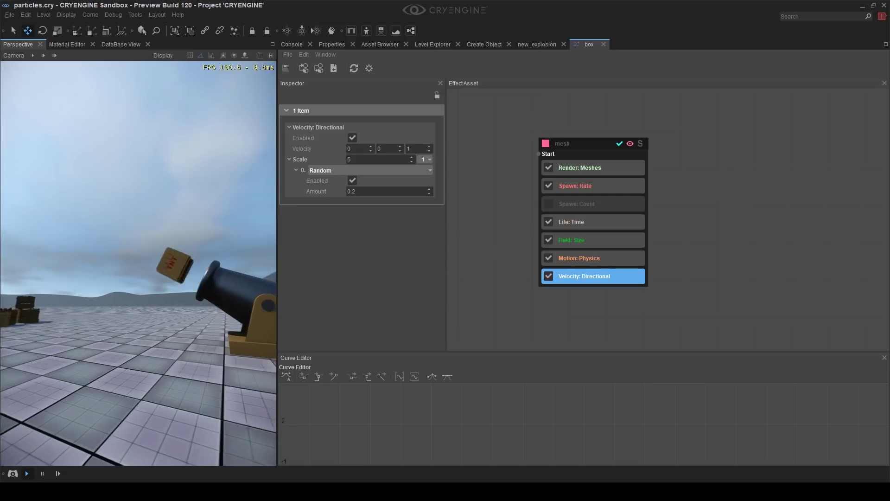
Try a Random Amount of 1 on the velocity's Scale and settle on 0.5
double_click(355, 190)
type("1")
key("Return")
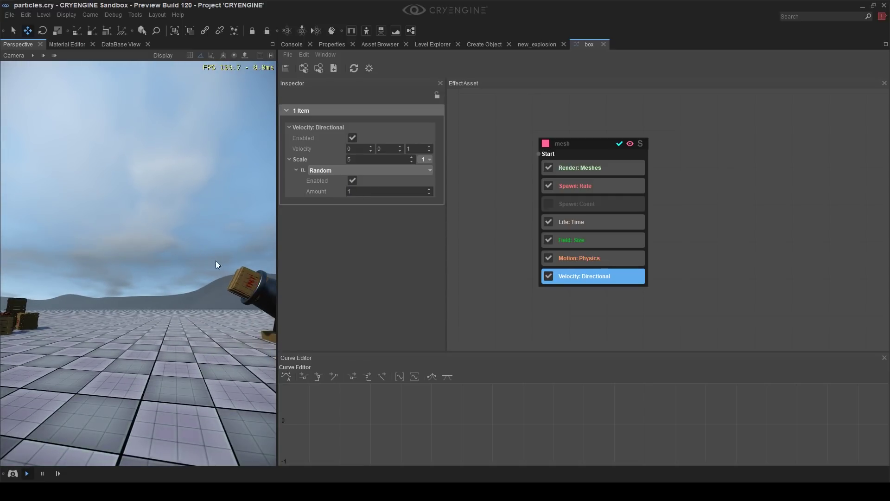
double_click(361, 190)
type("0.5")
key("Return")
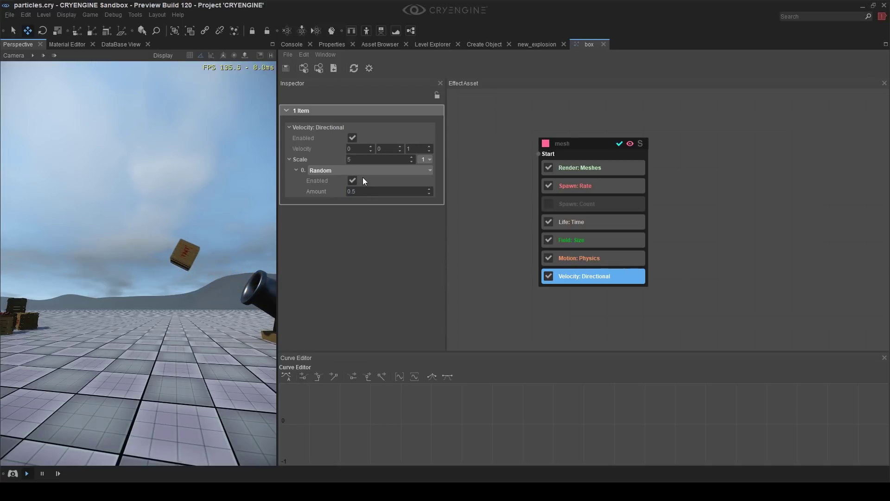
Set the directional velocity's Scale to 10
double_click(365, 160)
type("10")
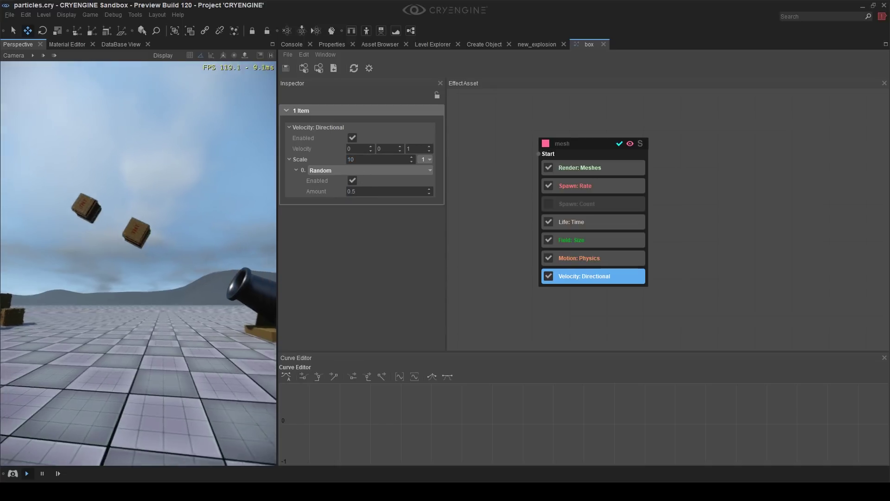
left_click(714, 254)
middle_click_drag(738, 256, 757, 237)
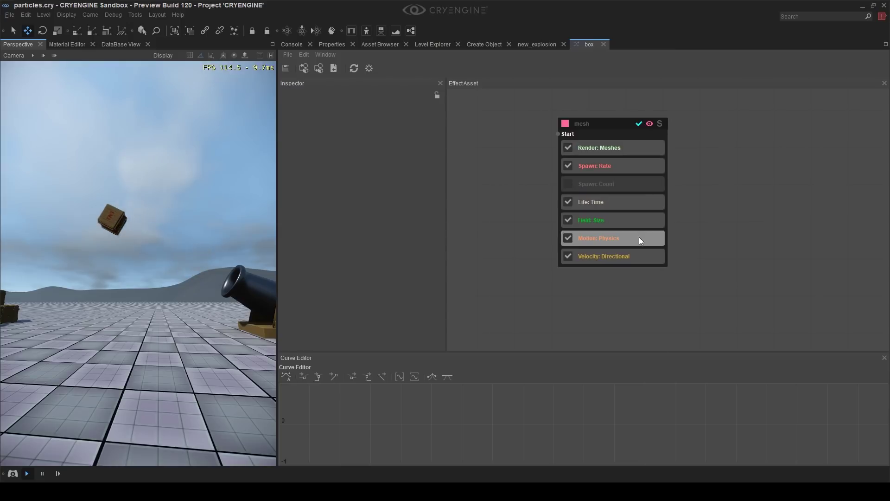
Set the Gravity Scale of the Motion: Physics feature to 1 and watch how the crates fall
left_click(603, 239)
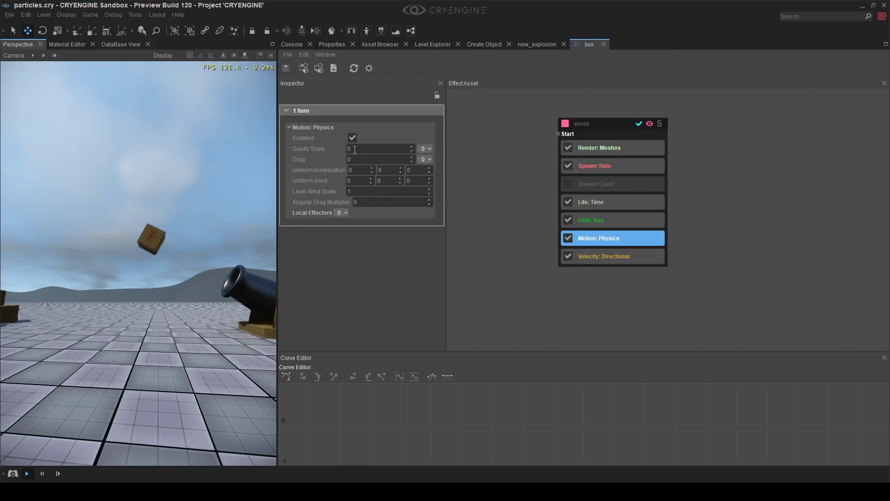
type("1")
key("Return")
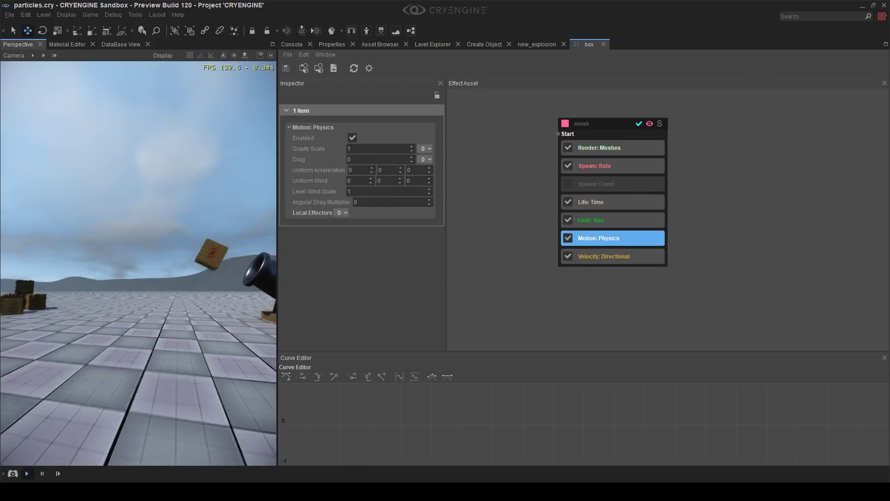
right_click_drag(138, 263, 151, 298)
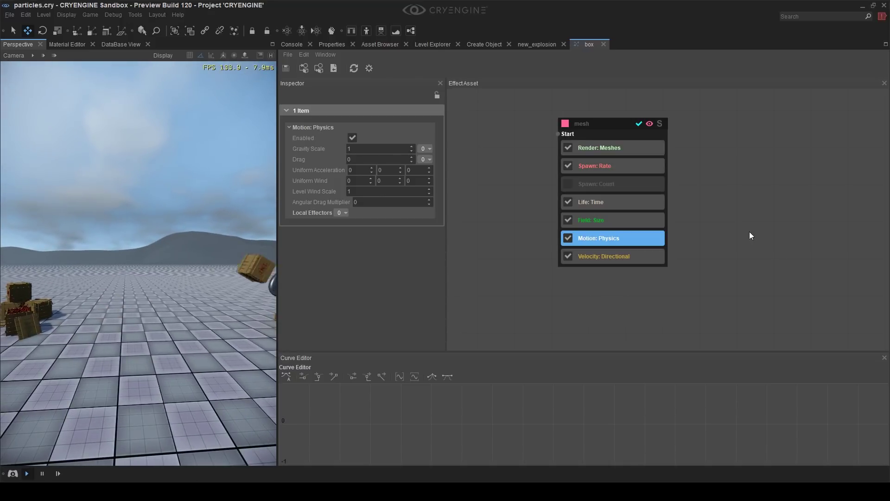
Add a Motion: Collisions feature to the mesh component and view the crates beside the cannon
right_click(601, 123)
mouse_move(655, 172)
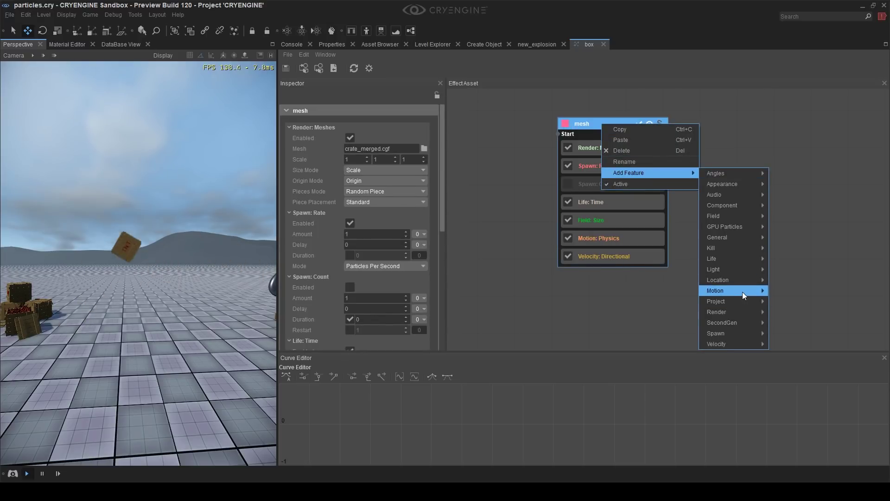
mouse_move(741, 290)
left_click(825, 292)
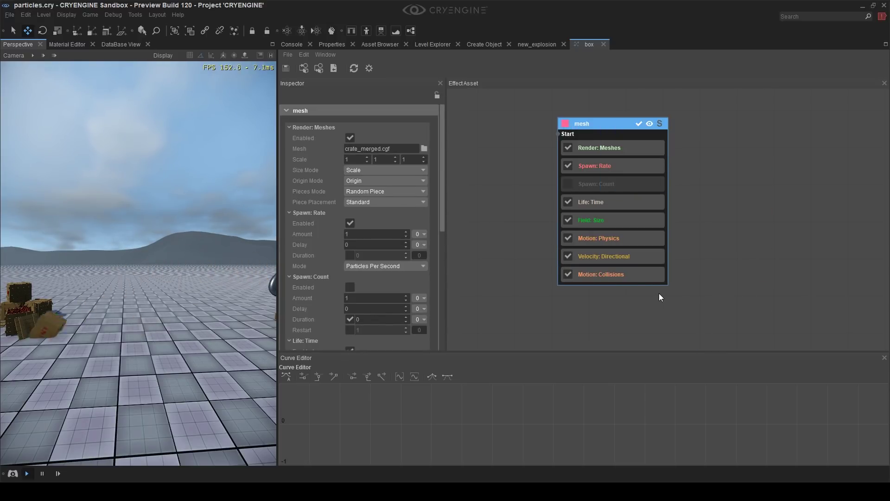
right_click_drag(200, 281, 110, 284)
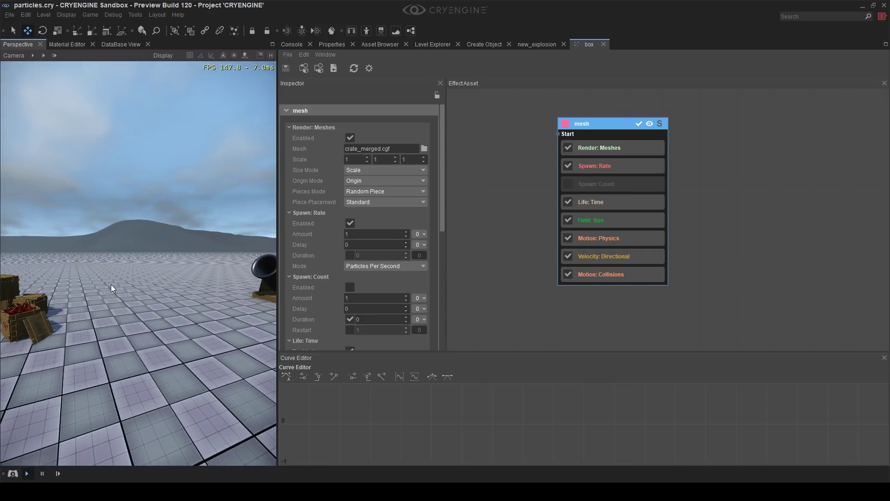
right_click_drag(174, 255, 154, 264)
Show the Motion: Collisions settings and examine from several viewpoints how the fired crates behave on the ground and near the stacked boxes
left_click(617, 273)
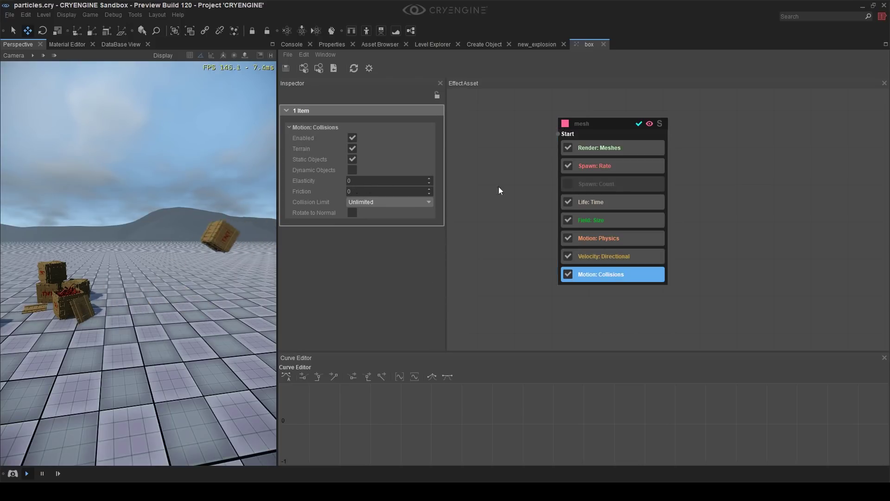
key("w")
right_click_drag(160, 267, 186, 272)
key("a")
key("w")
key("s")
key("s")
key("a")
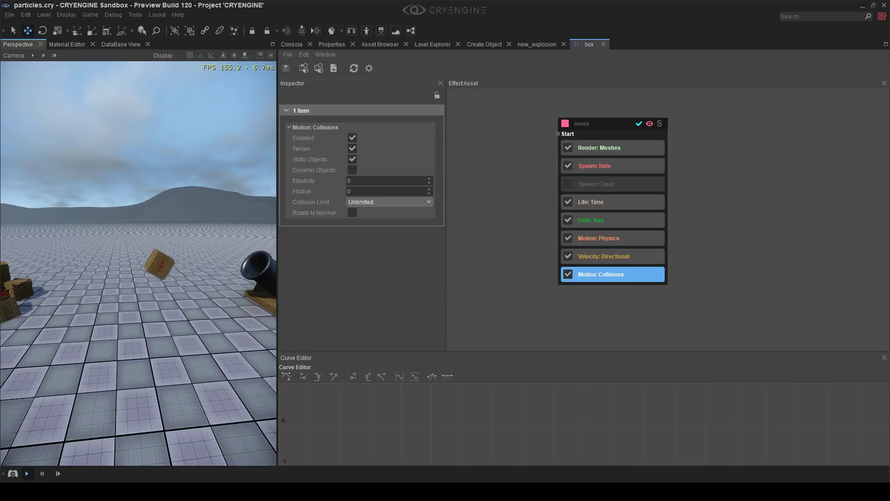
right_click_drag(107, 274, 161, 324)
key("w")
key("w")
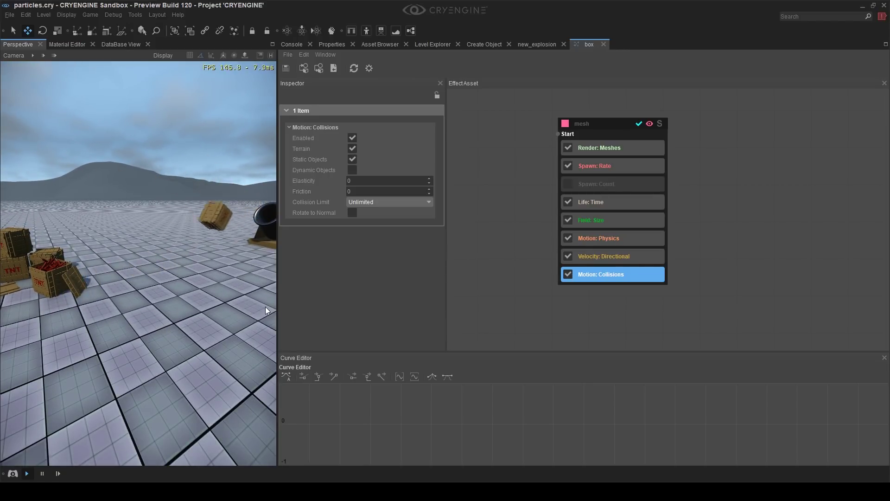
right_click_drag(259, 304, 303, 304)
key("a")
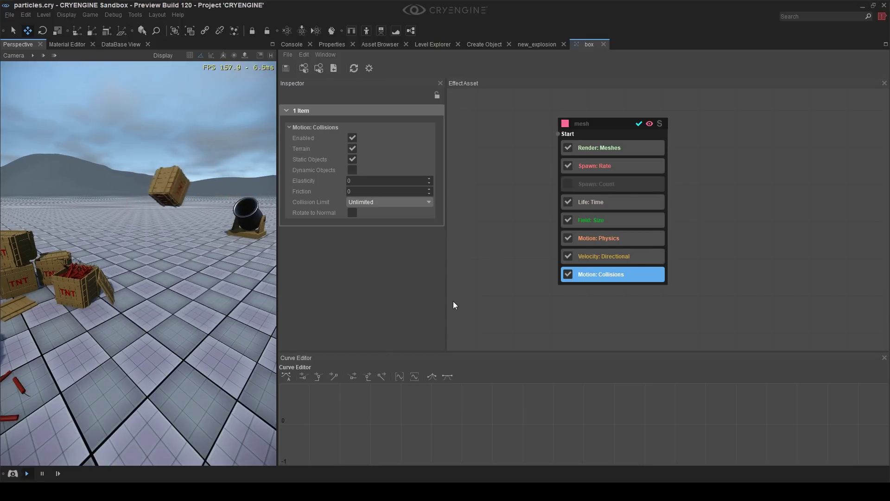
key("w")
right_click_drag(118, 229, 175, 246)
key("s")
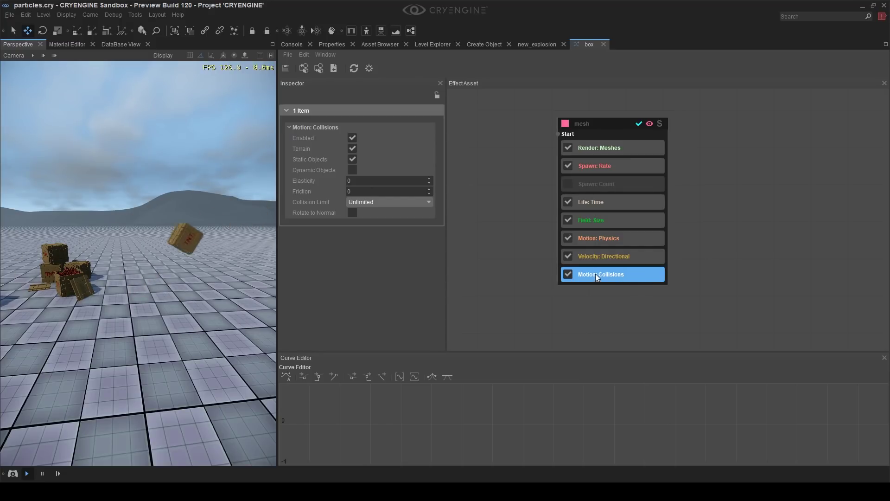
Move Motion: Collisions directly below Motion: Physics and disable both features
left_click_drag(596, 274, 600, 258)
left_click(570, 256)
left_click(569, 239)
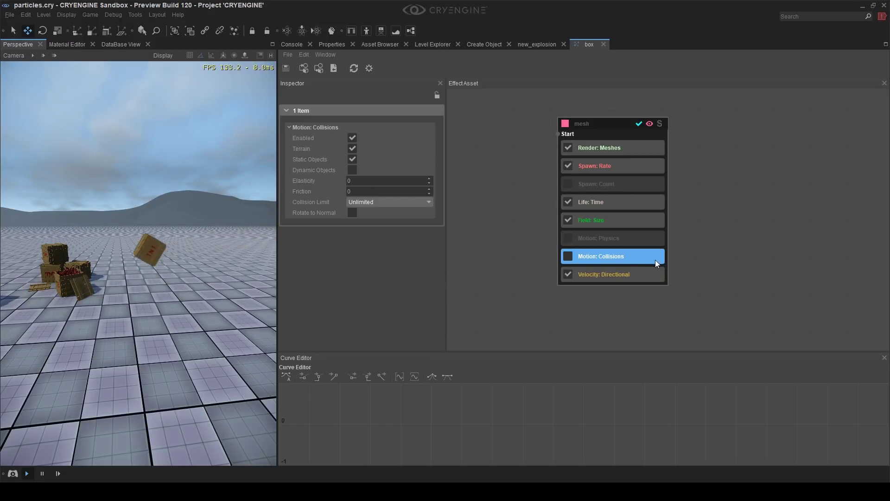
Add a Motion: CryPhysics feature to the mesh component and show its settings
right_click_drag(661, 265, 578, 256)
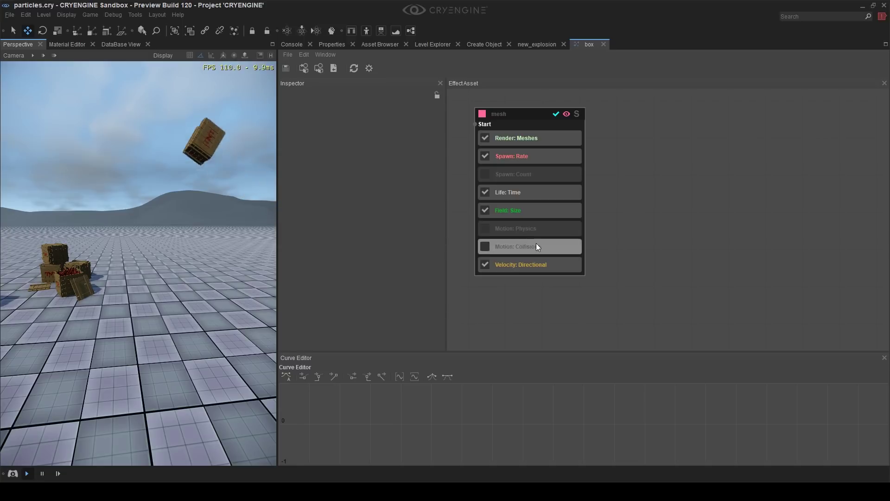
right_click(532, 118)
mouse_move(582, 164)
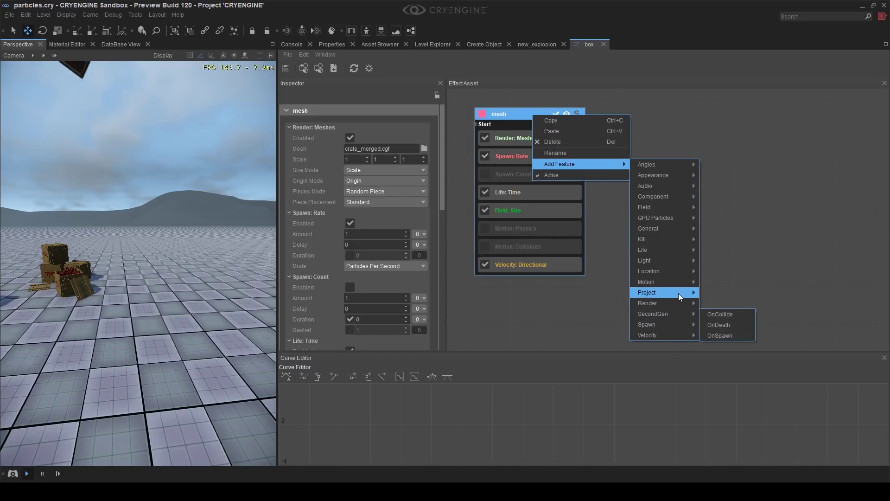
mouse_move(678, 291)
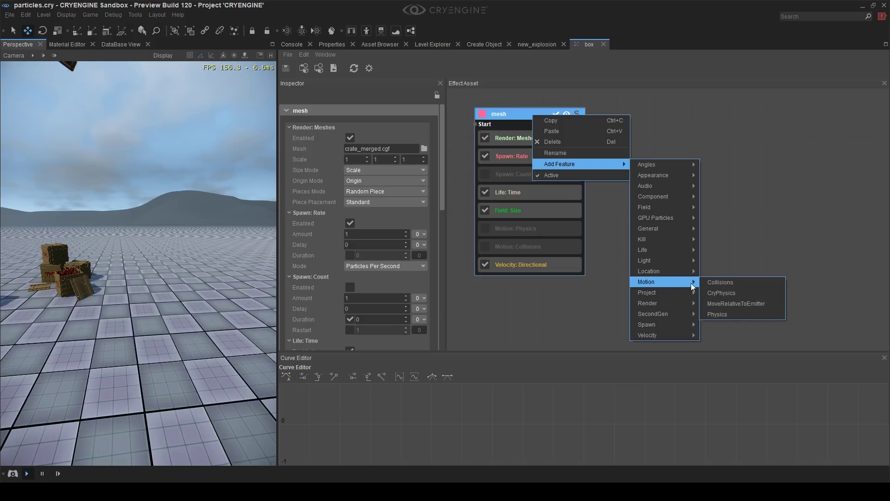
left_click(722, 293)
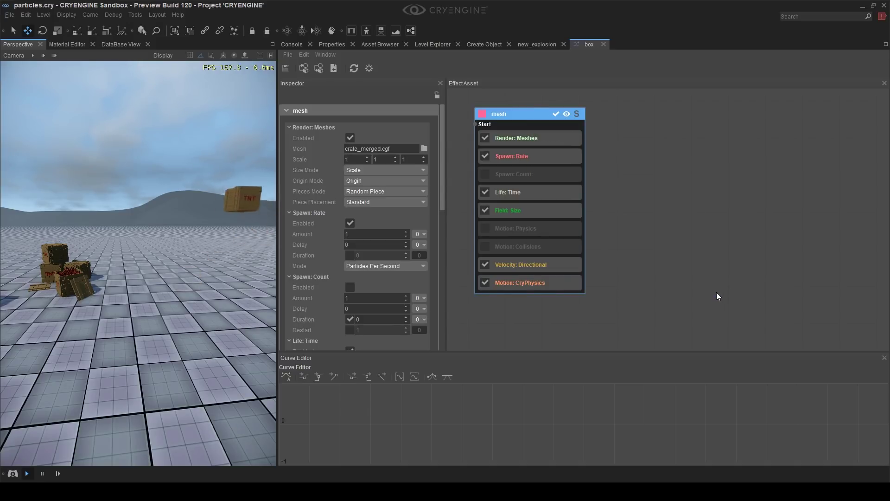
left_click(533, 286)
Move in close to the cannon and examine the crates at its muzzle with the physics simulation off
right_click_drag(219, 291, 219, 291)
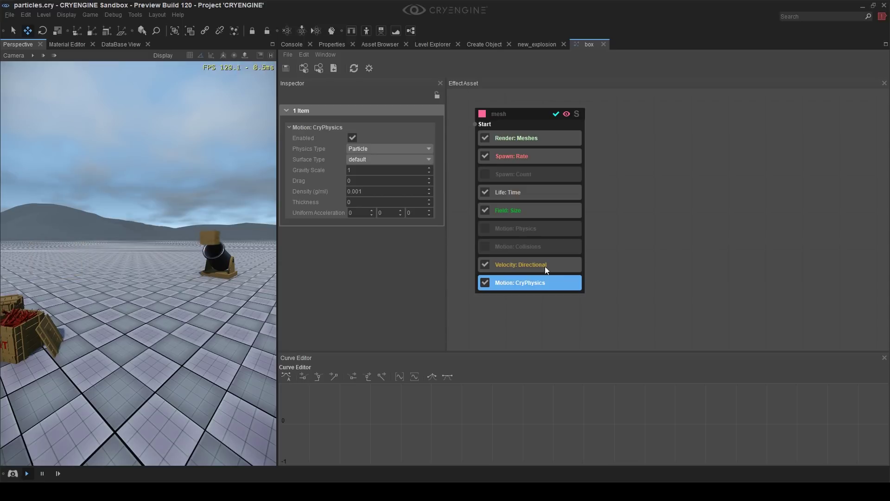
key("w")
right_click_drag(120, 416, 55, 465)
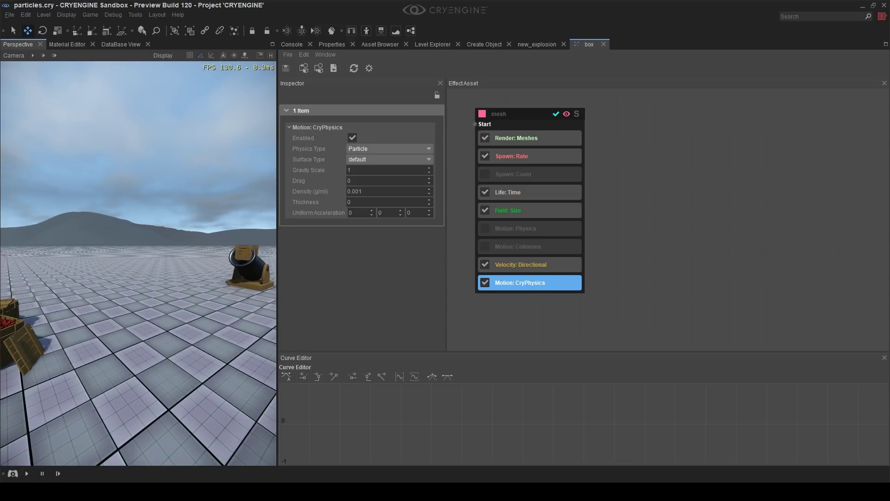
key("w")
key("d")
right_click_drag(100, 399, 181, 267)
key("w")
key("d")
key("3")
key("2")
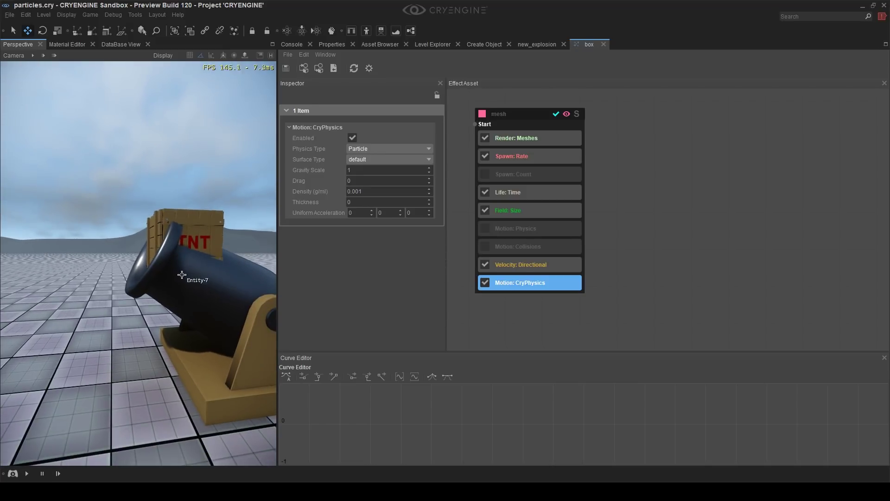
key("d")
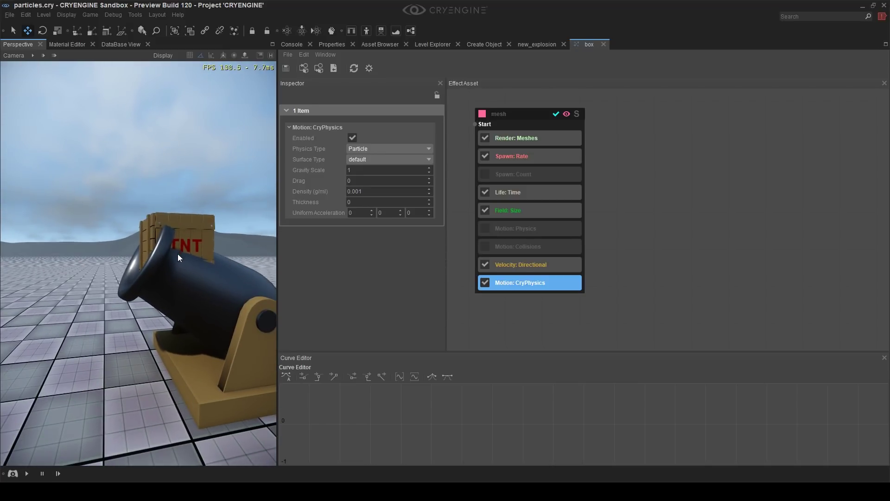
Turn the physics simulation on and look through the list of available toolbars, including the Physics one
left_click(27, 473)
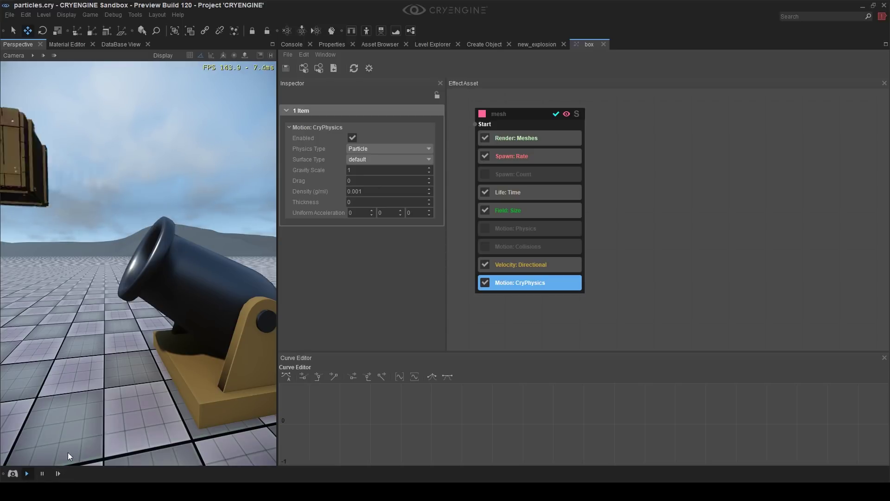
right_click(453, 26)
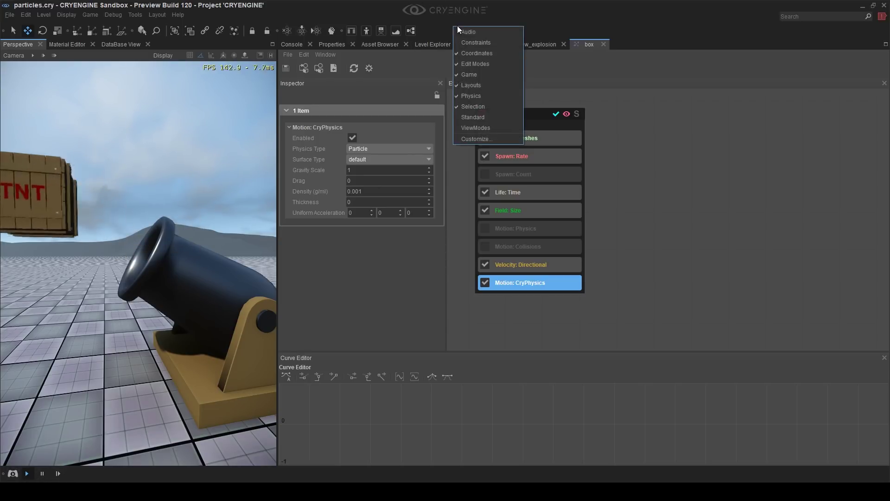
right_click(528, 22)
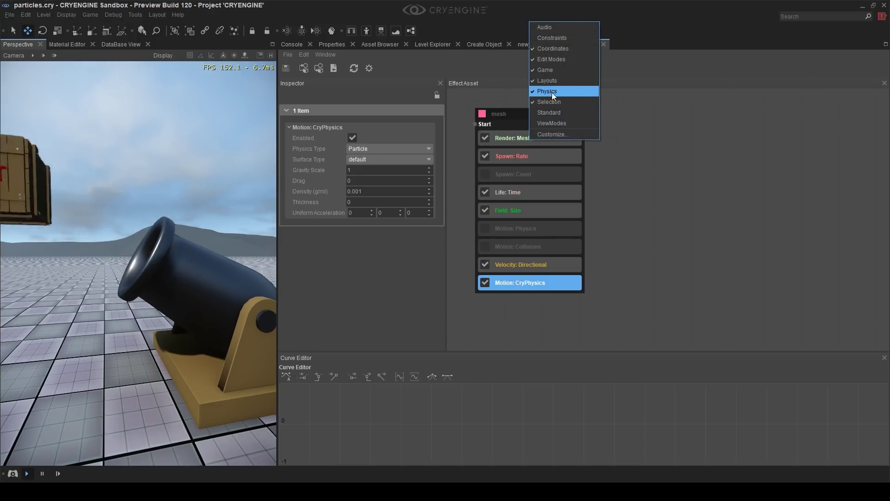
right_click(251, 474)
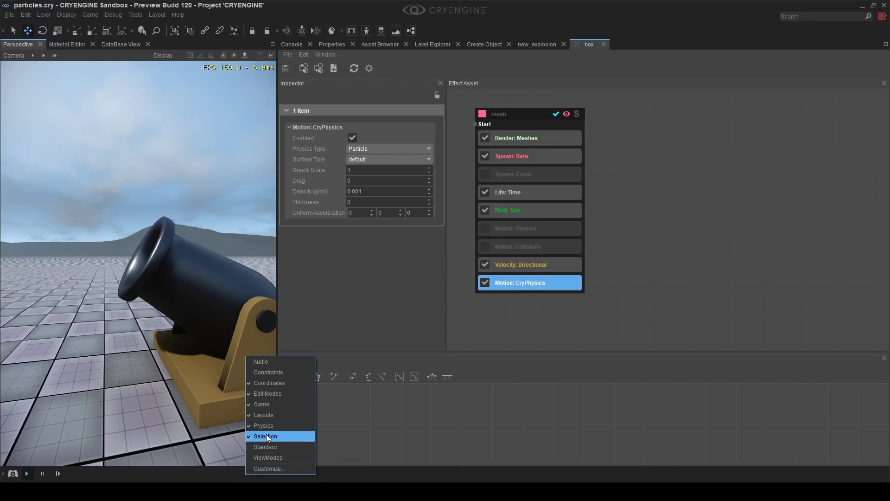
left_click(58, 481)
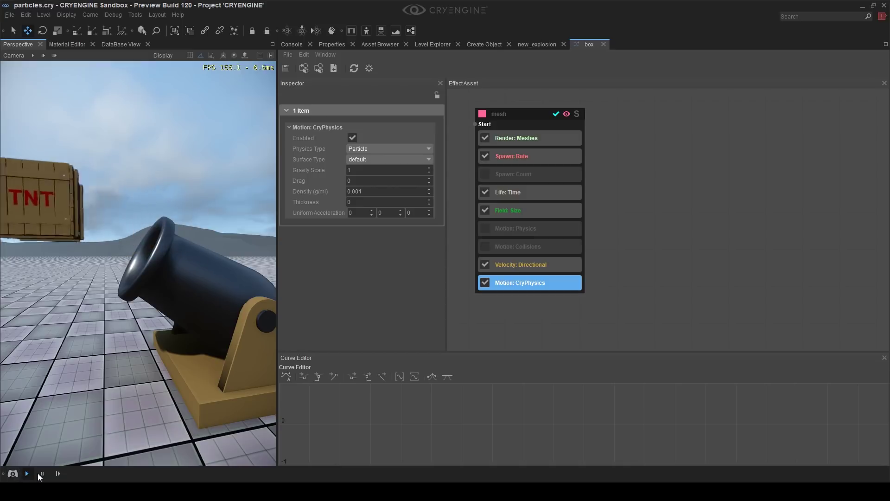
Watch the crates land in front of the cannon and review the Motion: CryPhysics settings
right_click_drag(116, 374, 93, 374)
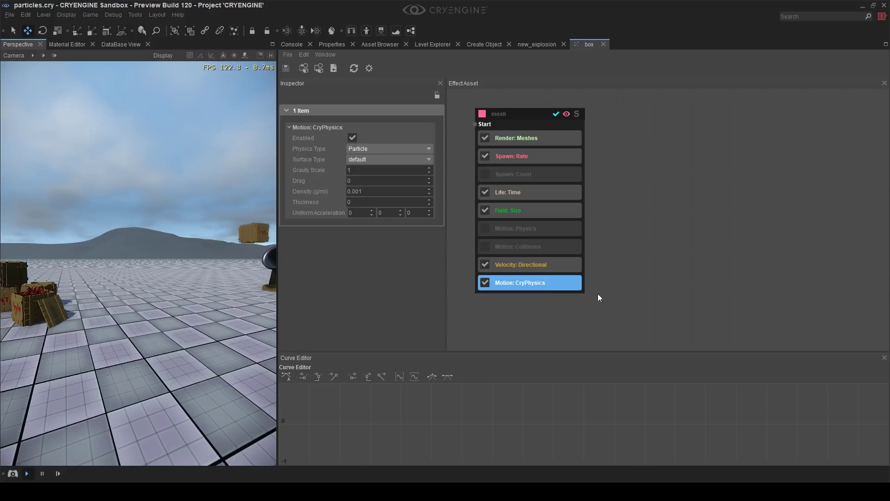
left_click(485, 282)
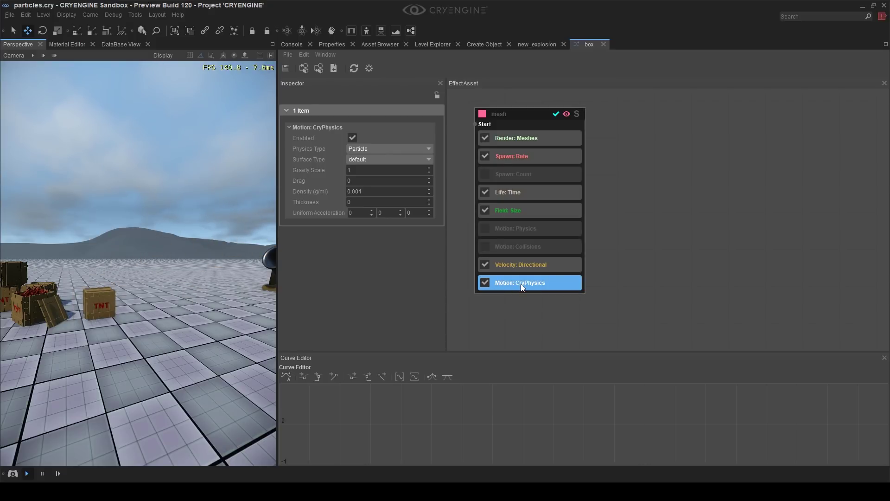
left_click(536, 281)
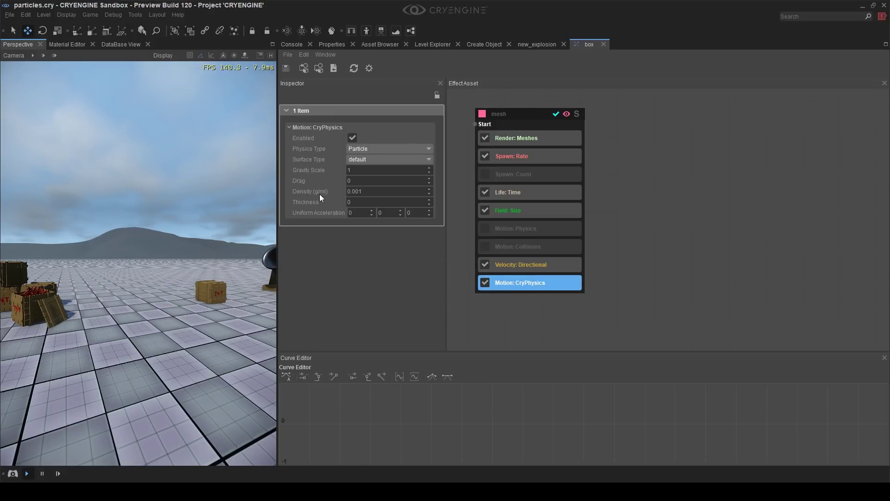
Set the density of the Motion: CryPhysics feature to 1 g/ml
right_click_drag(134, 309, 139, 310)
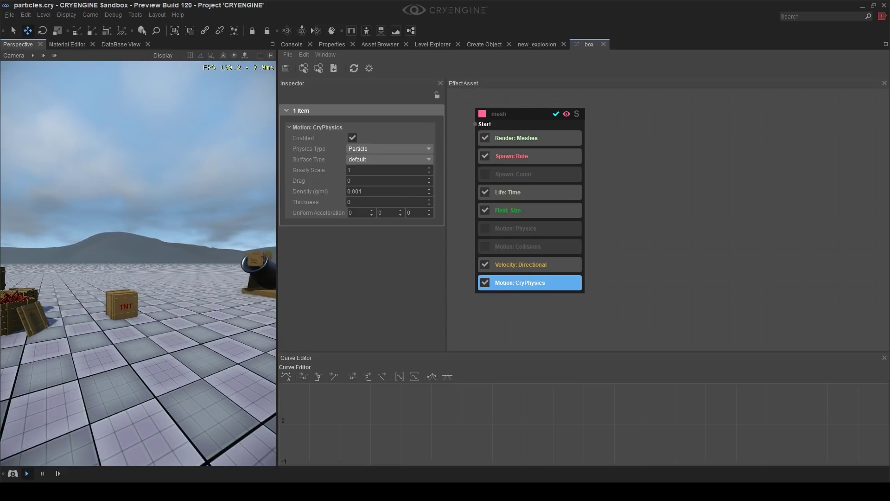
left_click(363, 191)
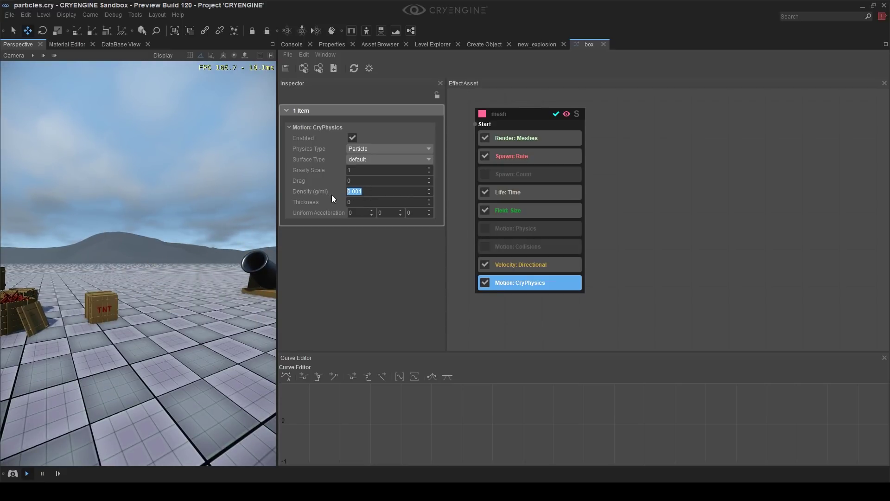
type("1")
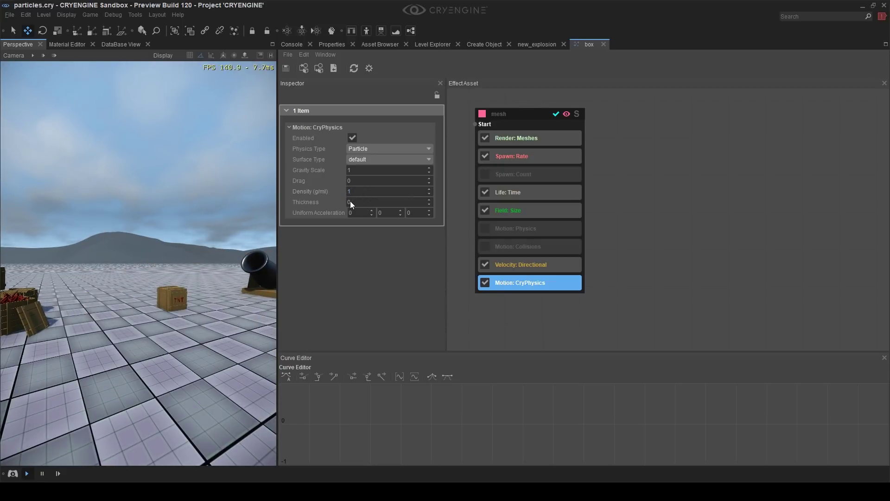
left_click(375, 160)
left_click(376, 159)
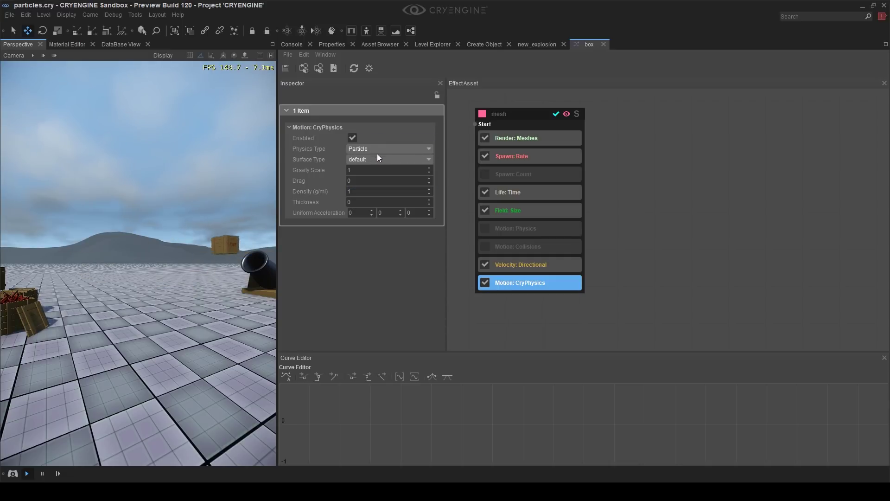
Set the Pieces Mode of Render: Meshes to Whole and toggle the mesh component off and on again
left_click(549, 139)
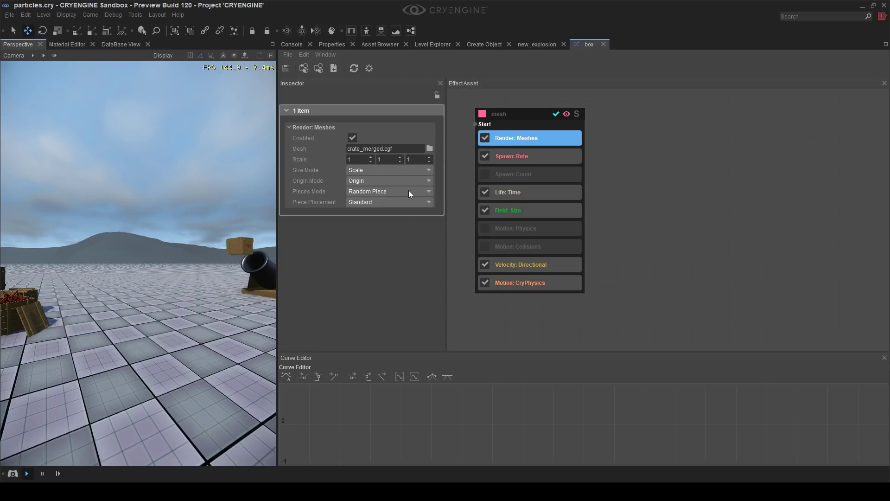
left_click(363, 193)
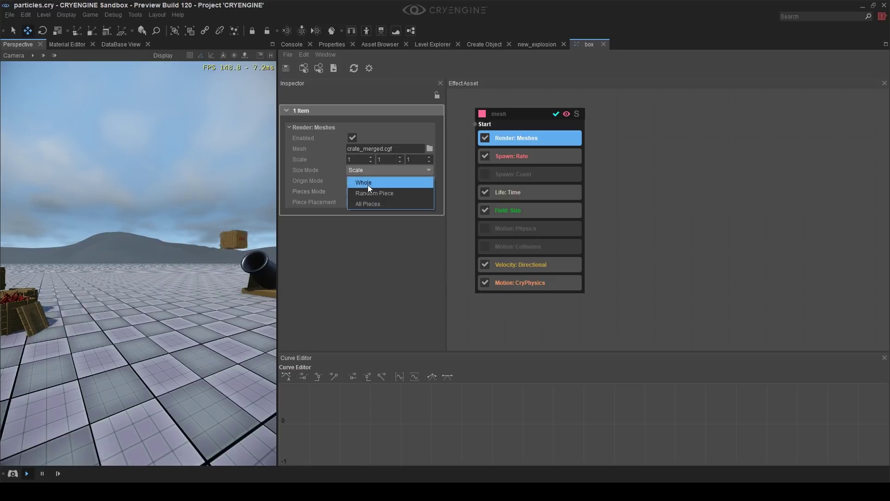
left_click(368, 184)
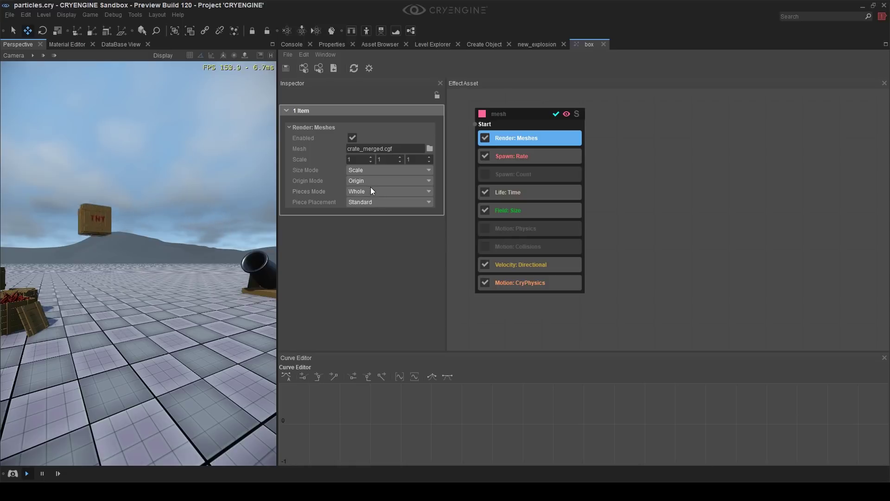
left_click(556, 114)
left_click(556, 114)
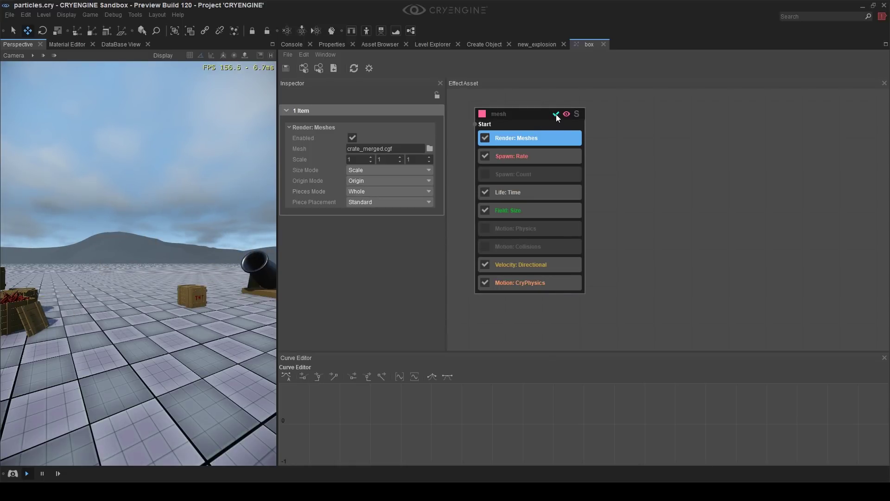
Give Motion: CryPhysics a drag of 0.1 and a thickness of 1, and switch its physics type to Mesh
left_click(533, 282)
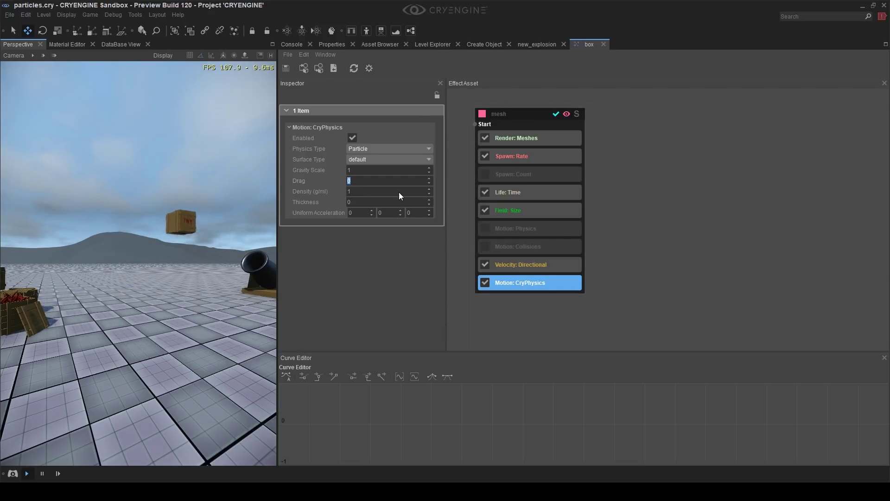
type("0.1")
double_click(370, 202)
type("1")
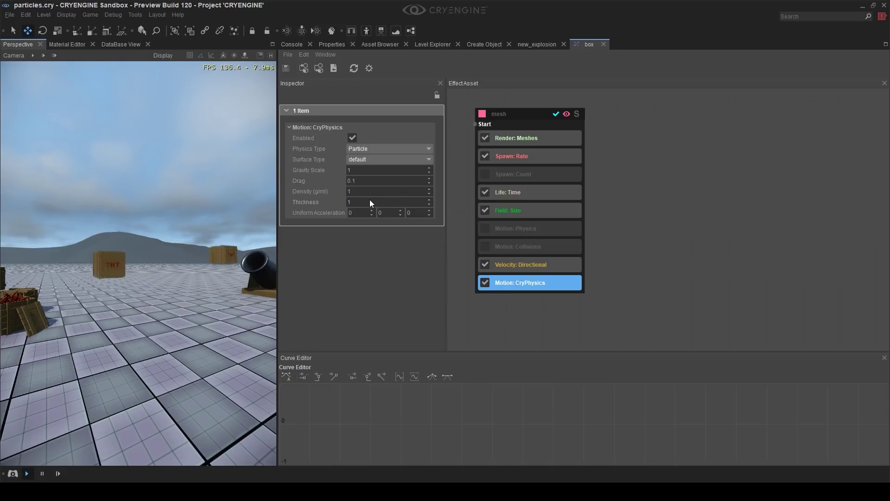
left_click(375, 149)
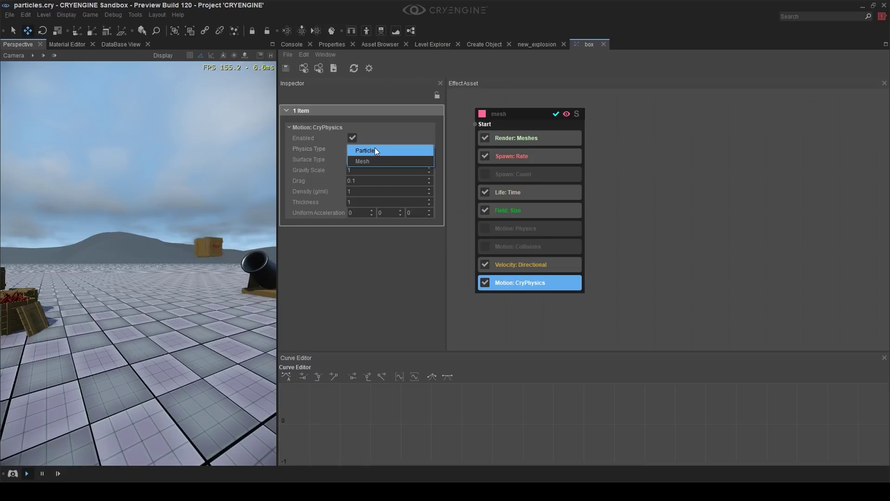
left_click(372, 160)
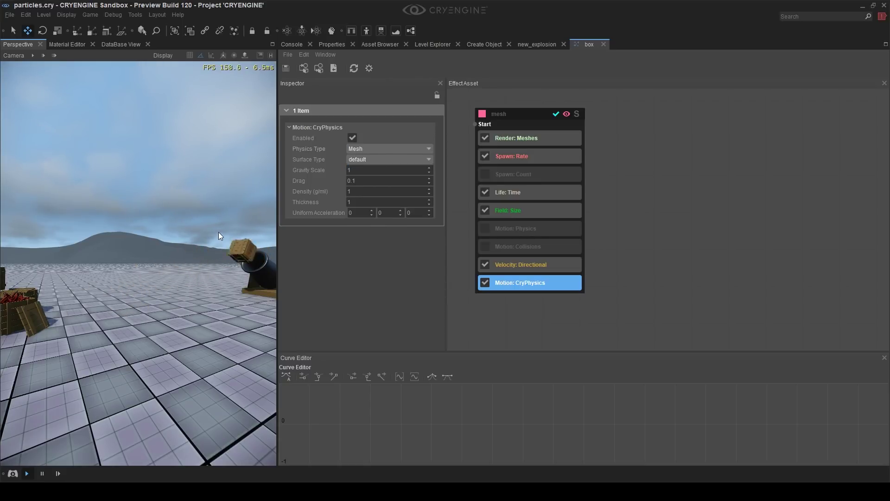
Examine from around the crate pile how the fired crates tumble and land with mesh physics
key("a")
right_click_drag(218, 232, 264, 240)
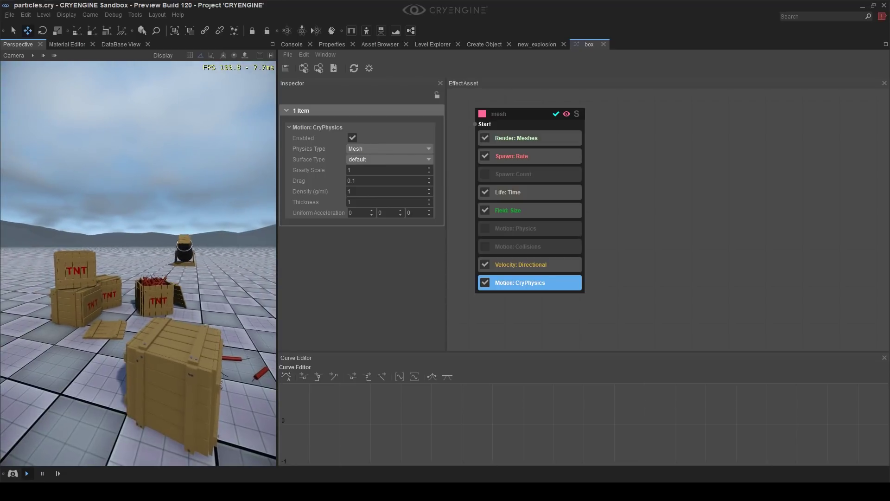
key("w")
right_click_drag(204, 324, 185, 321)
key("d")
key("s")
key("a")
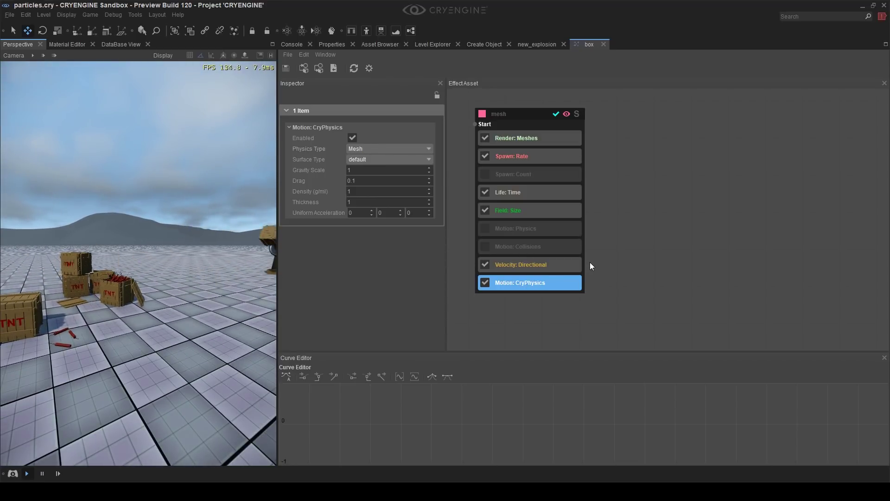
left_click(610, 224)
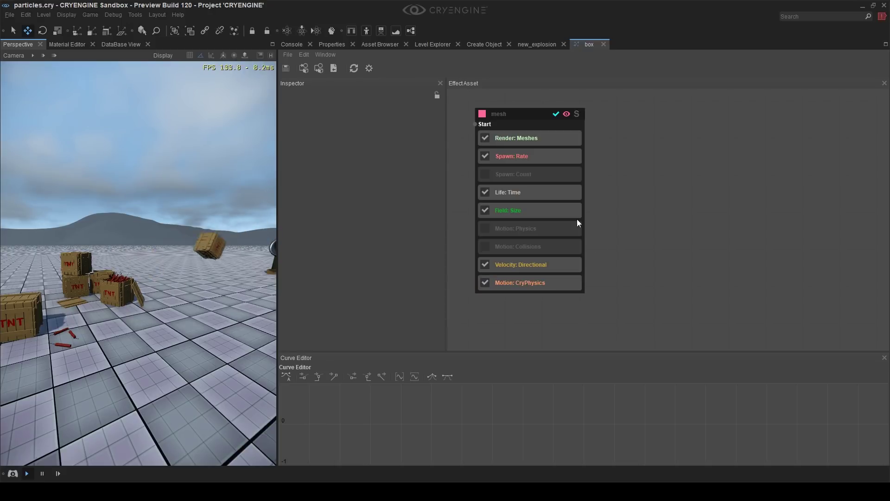
Set the particle life time in Life: Time to 2
left_click(520, 194)
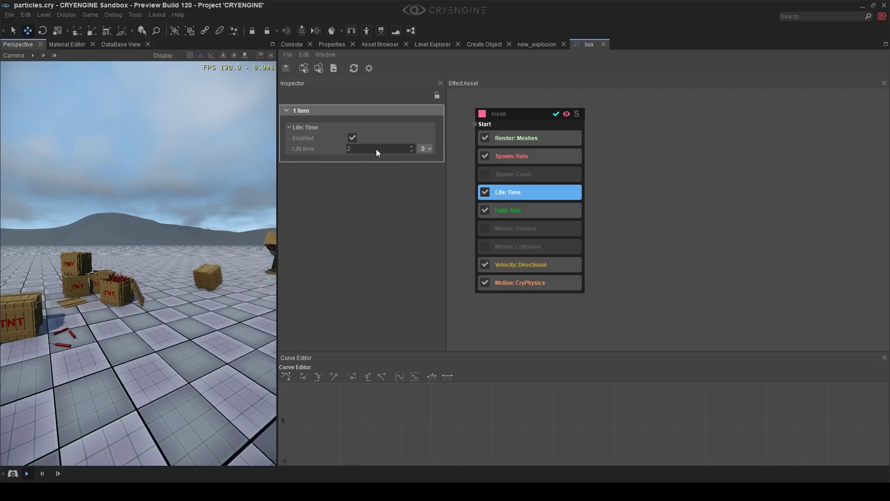
type("2")
key("Return")
Watch from several angles how the fired crates collide with the ground and the stacked TNT crates
right_click_drag(124, 418, 156, 417)
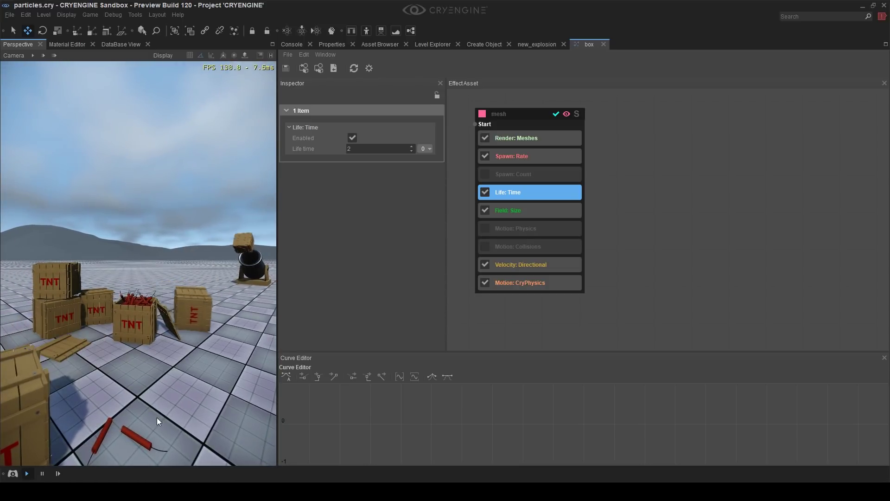
right_click_drag(197, 313, 163, 351)
right_click_drag(138, 263, 104, 266)
key("a")
mouse_move(134, 348)
right_mouse_down()
mouse_move(163, 350)
mouse_move(150, 349)
right_mouse_up()
key("d")
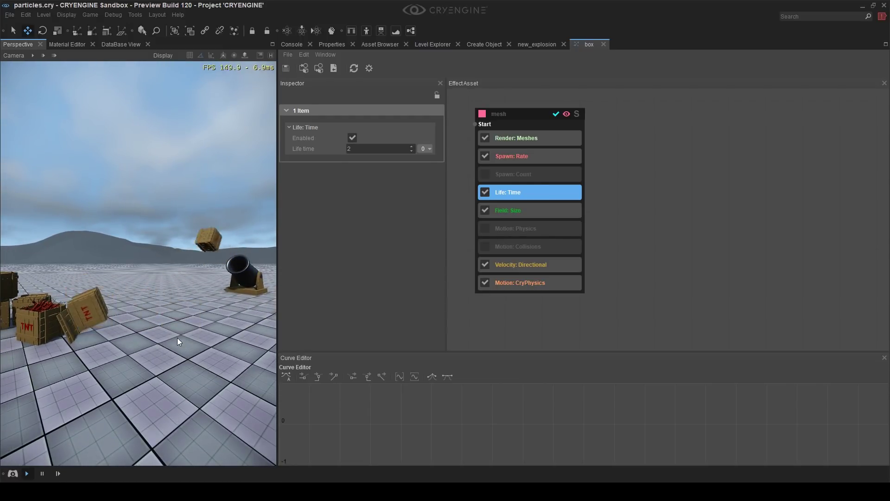
key("s")
right_click_drag(39, 337, 20, 334)
key("w")
key("s")
left_click_drag(19, 333, 21, 334)
key("a")
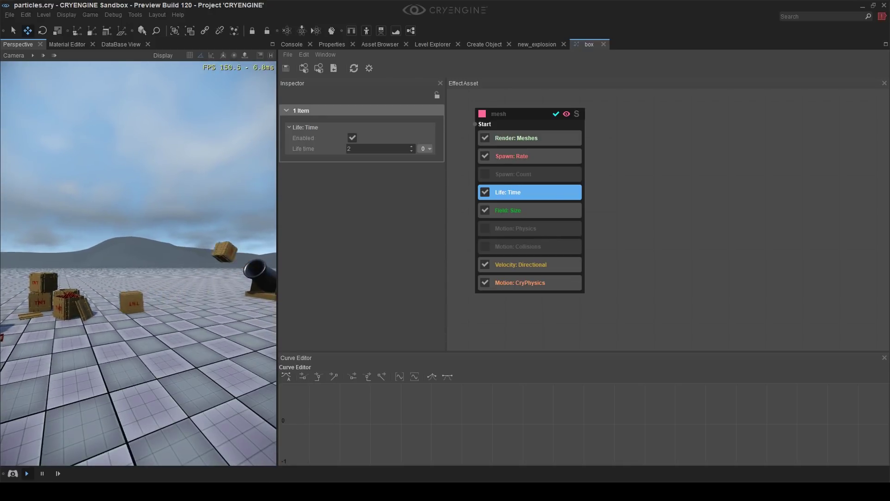
key("w")
right_click_drag(21, 334, 185, 332)
key("s")
key("w")
key("w")
key("s")
key("a")
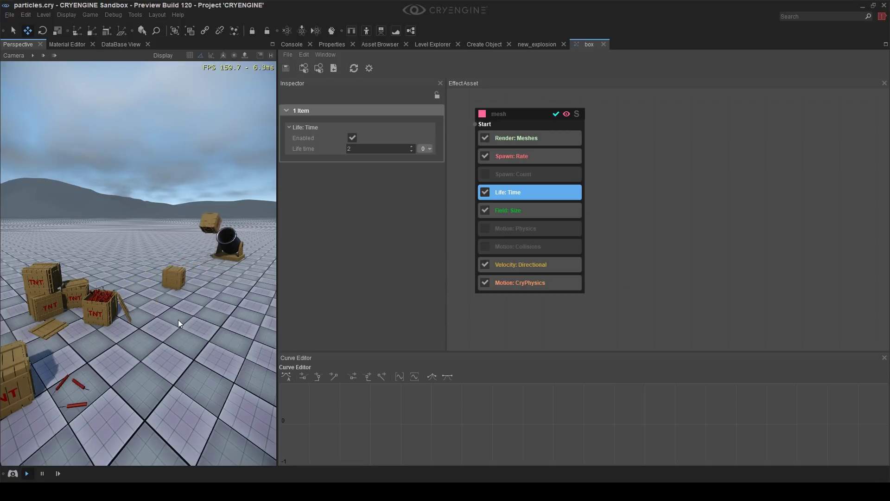
Try Spawn: Rate amounts of 100, 1000 and 10 particles per second on the crate effect
left_click(540, 138)
left_click(533, 158)
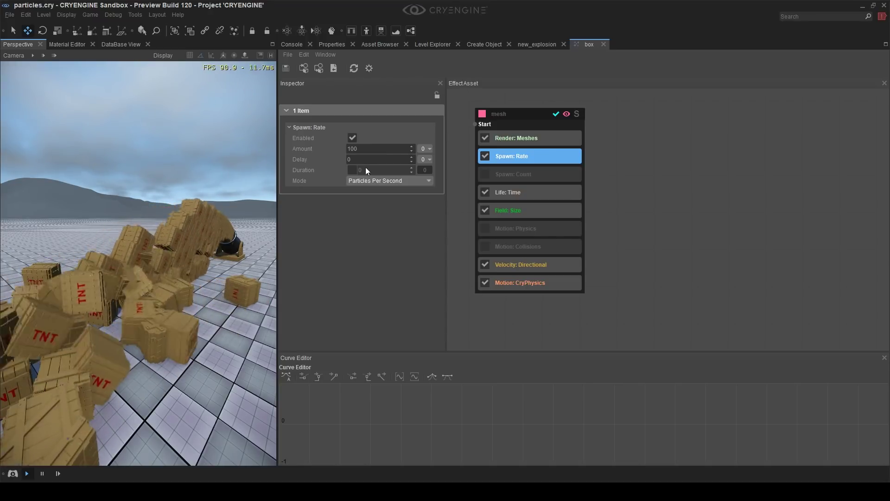
double_click(374, 149)
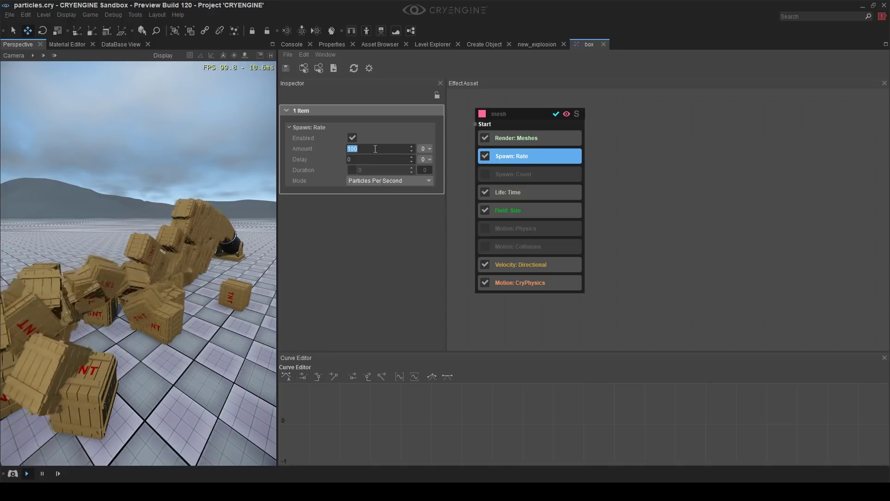
type("1000")
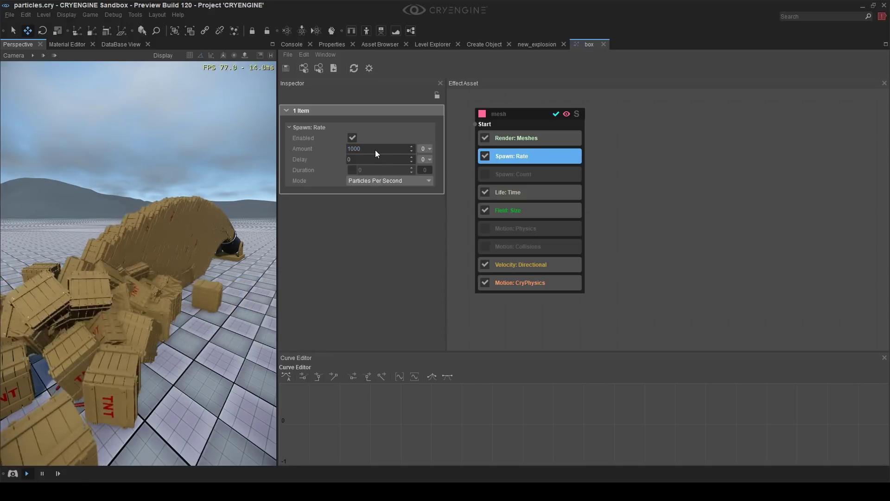
key("Return")
double_click(375, 148)
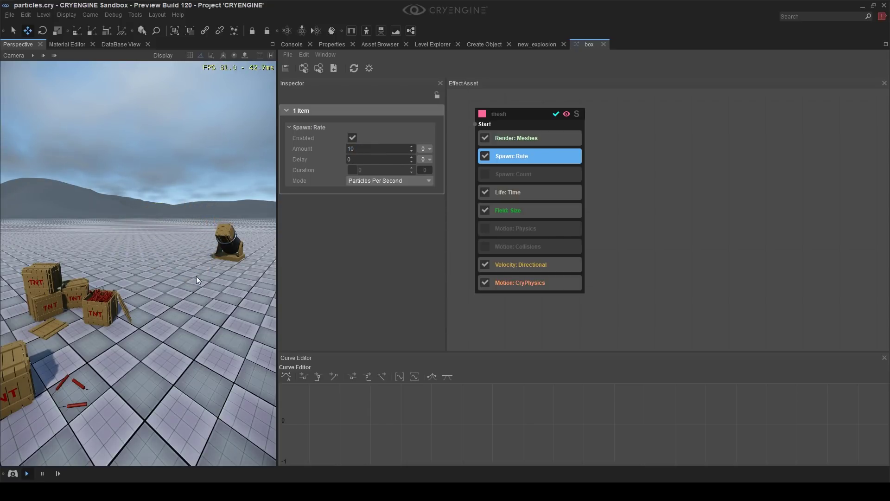
right_click_drag(196, 276, 194, 282)
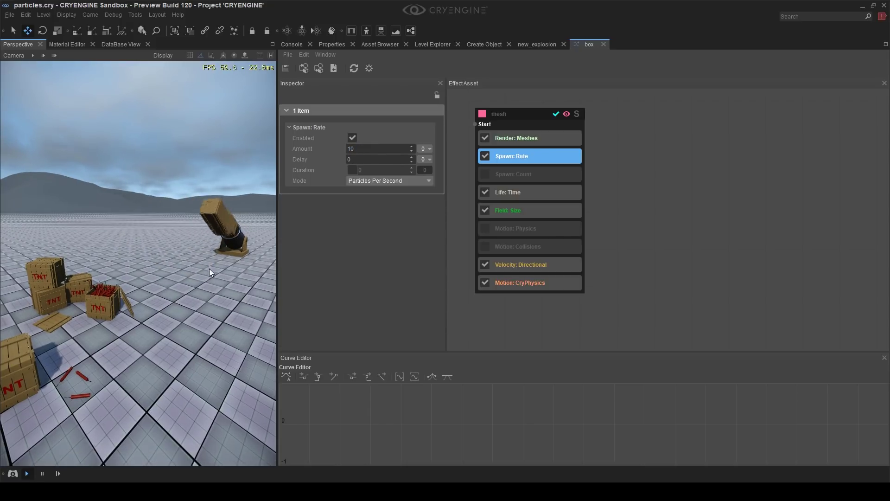
Set the Spawn: Rate amount to 1 particle per second
left_click(361, 149)
type("1")
key("Return")
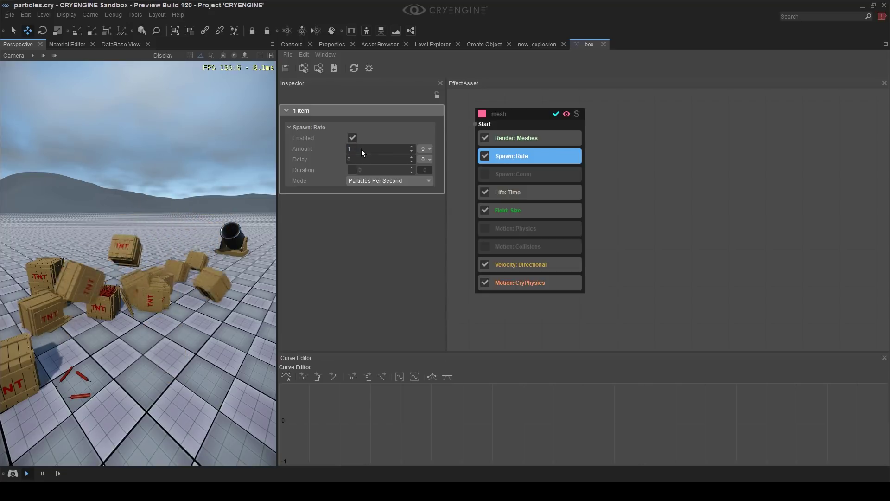
Examine the single crates leaving the cannon and colliding near the open TNT crate
right_click_drag(210, 322, 213, 321)
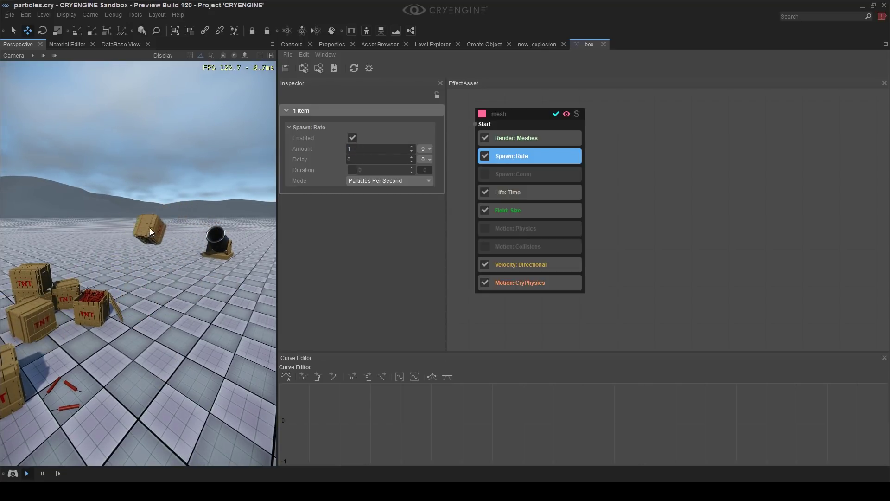
right_click_drag(195, 261, 193, 272)
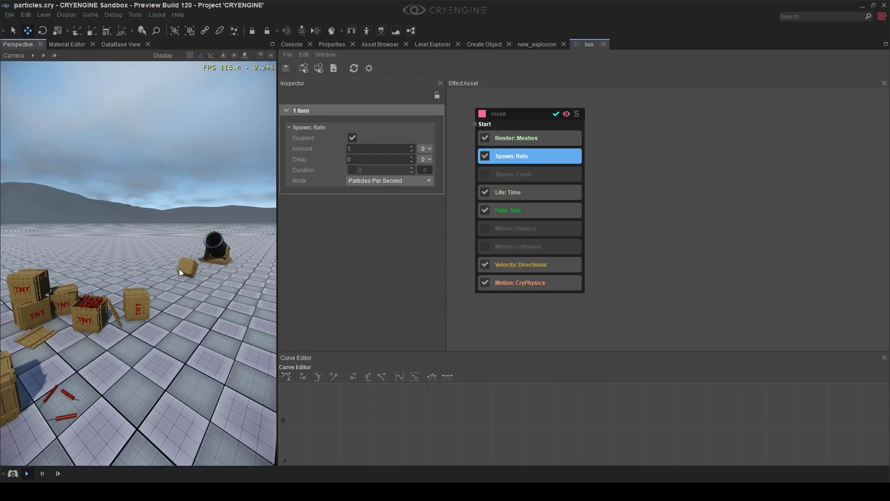
right_click_drag(182, 306, 182, 308)
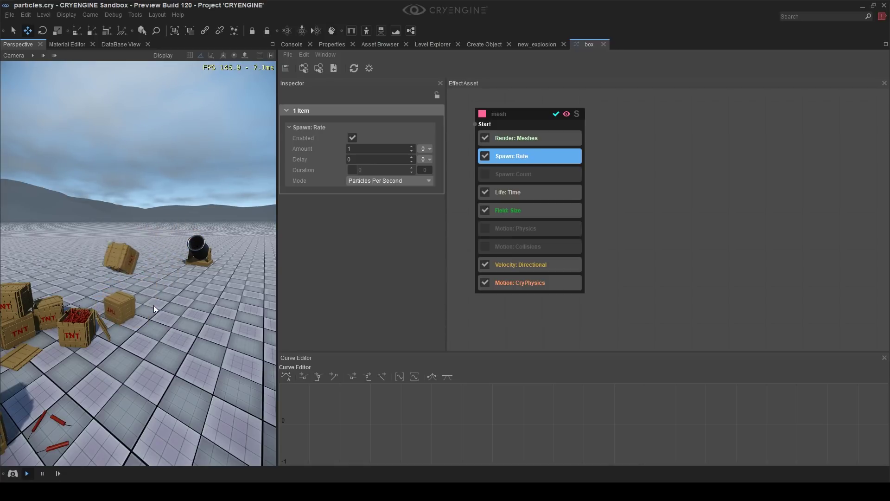
key("w")
right_click_drag(155, 305, 157, 307)
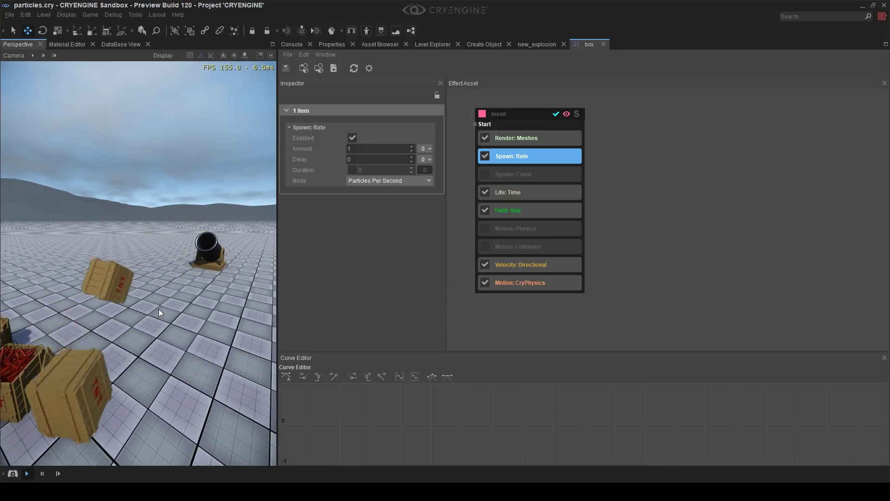
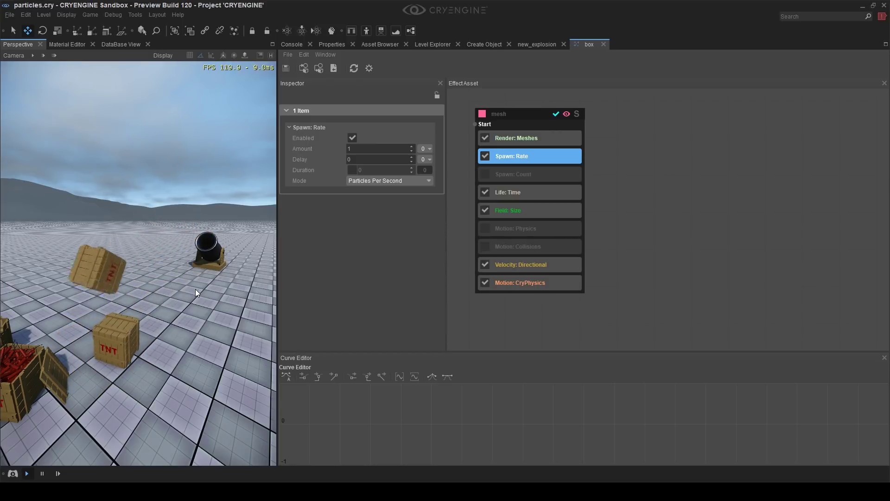
mouse_move(180, 307)
right_mouse_down()
mouse_move(190, 301)
mouse_move(181, 307)
right_mouse_up()
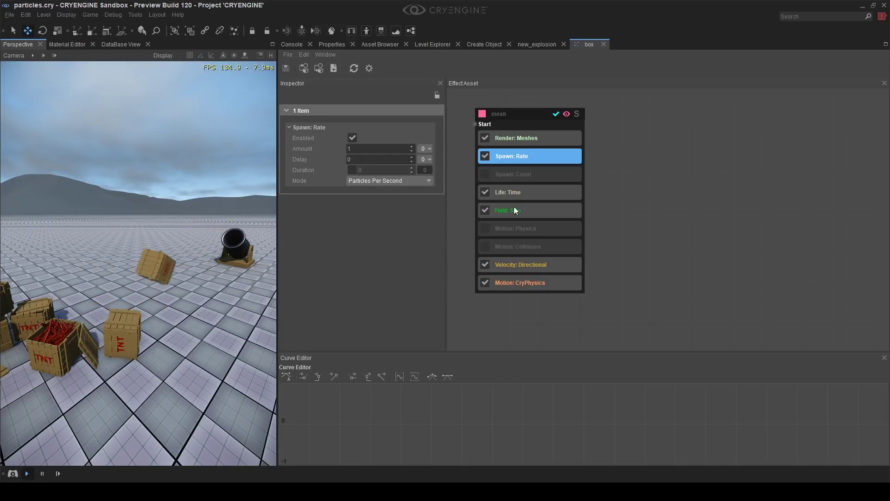
left_click(654, 207)
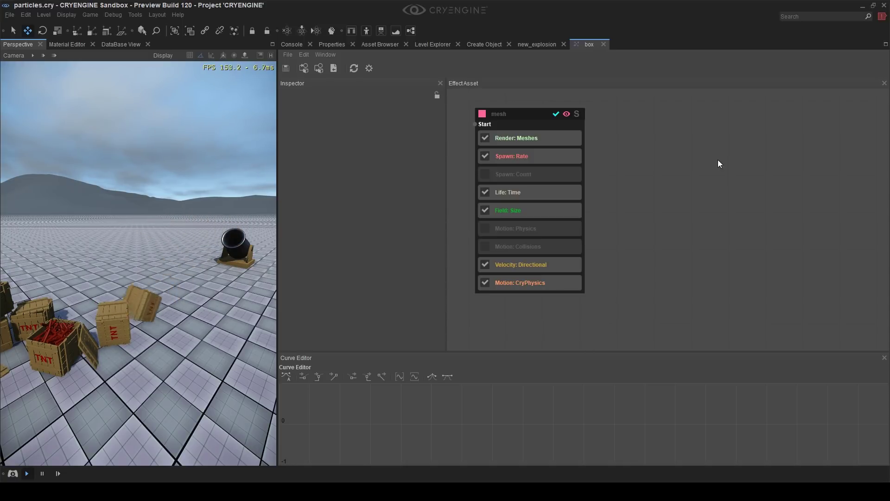
Add a SecondGen: OnDeath feature to the mesh component of the box effect
left_click(525, 116)
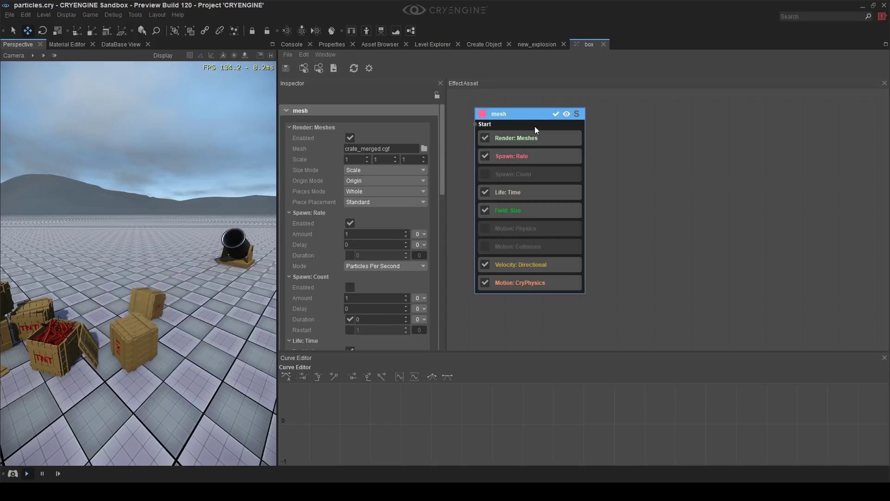
right_click(531, 111)
mouse_move(574, 160)
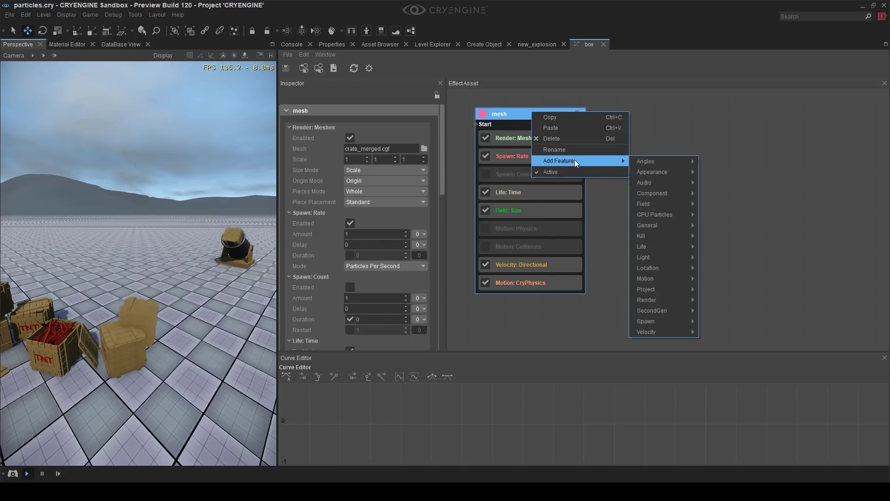
mouse_move(678, 313)
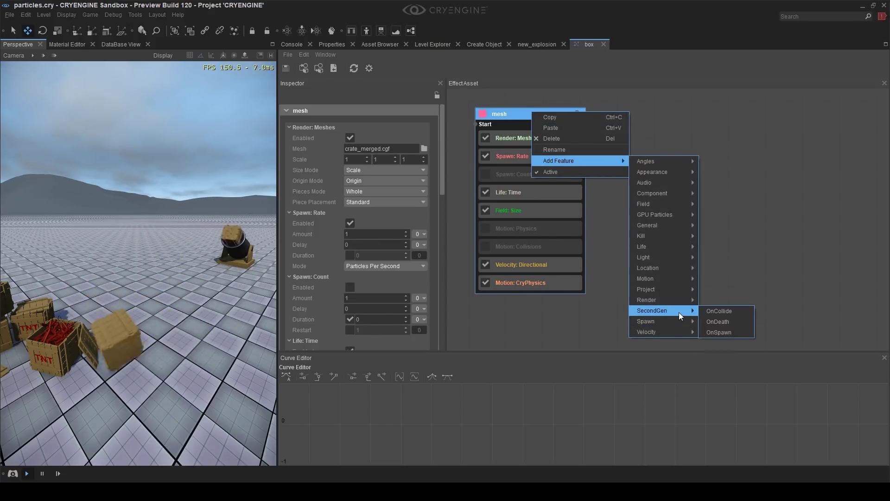
left_click(725, 324)
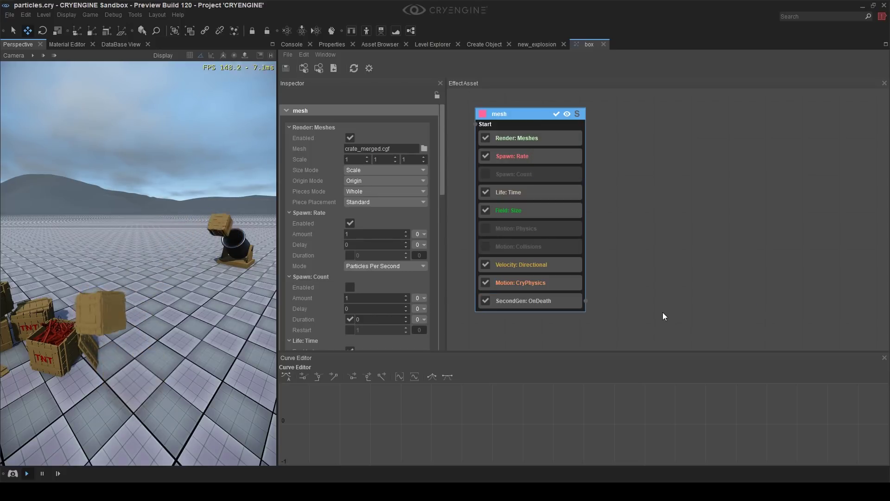
Create a child component from the default mesh template, connected to the SecondGen: OnDeath output
middle_click_drag(664, 294, 635, 291)
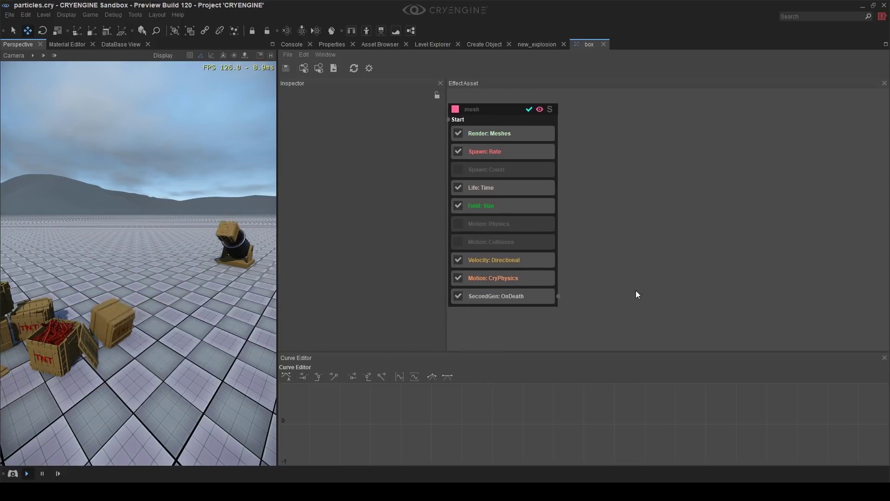
left_click_drag(558, 298, 655, 158)
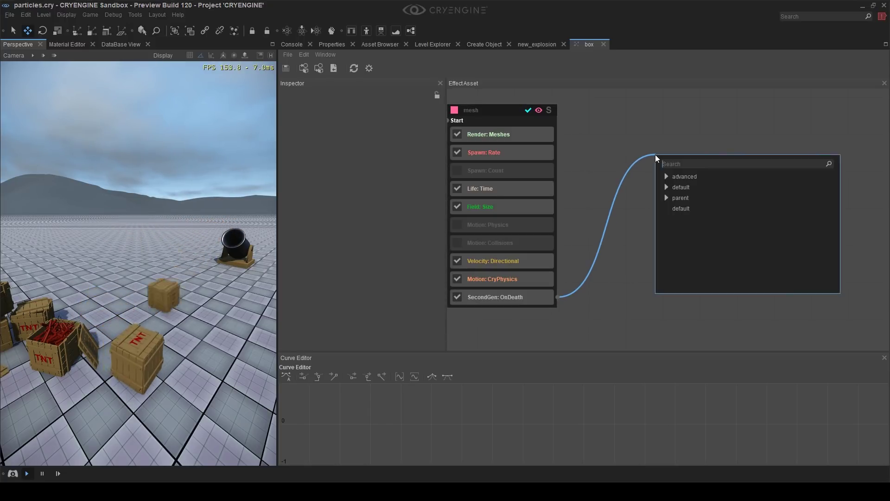
left_click(666, 197)
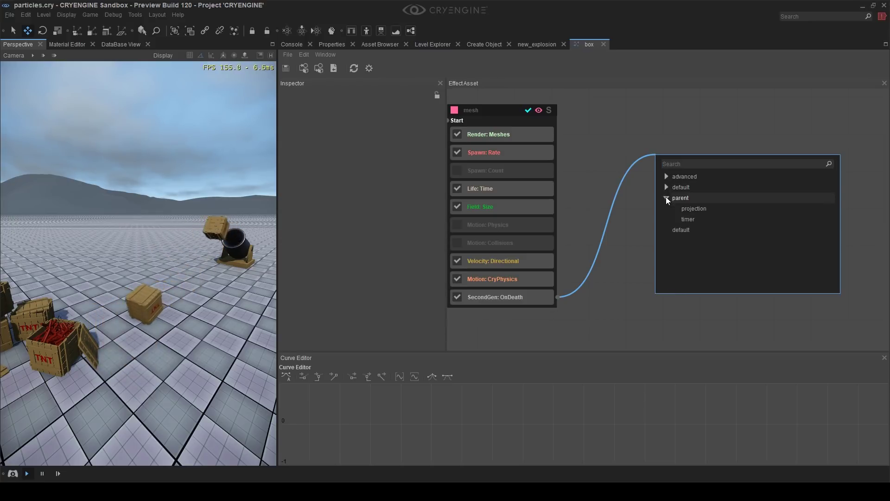
left_click(665, 186)
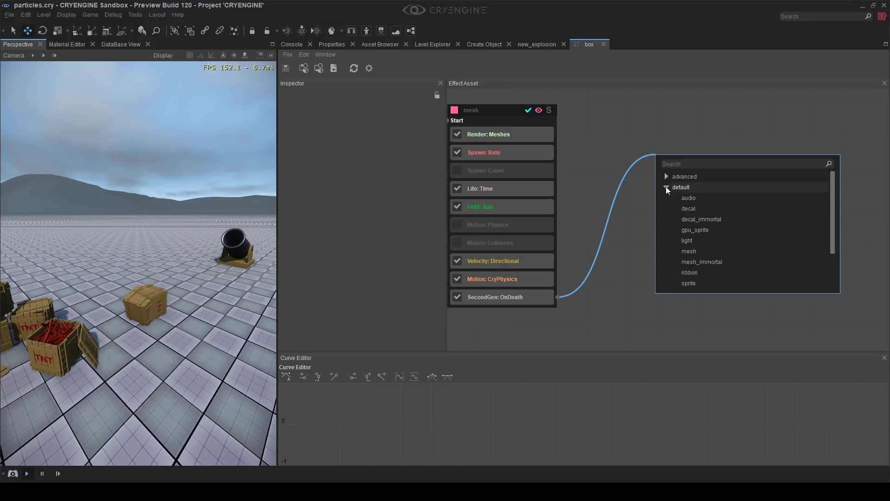
left_click(684, 252)
Assign the crate mesh from objects/crate to mesh1's Render: Meshes feature
left_click(710, 187)
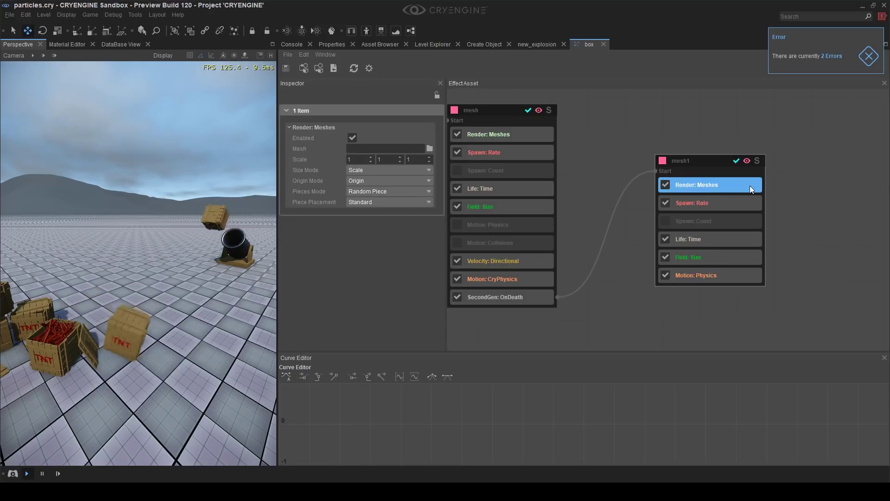
left_click(429, 147)
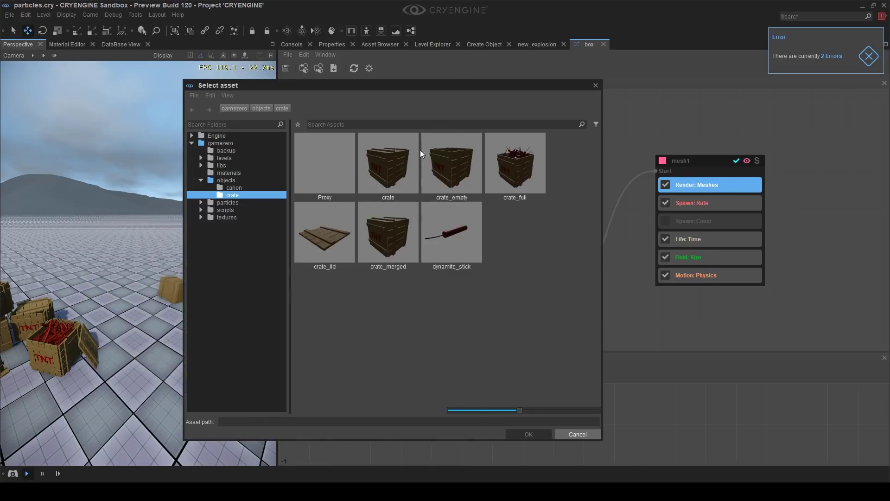
double_click(392, 164)
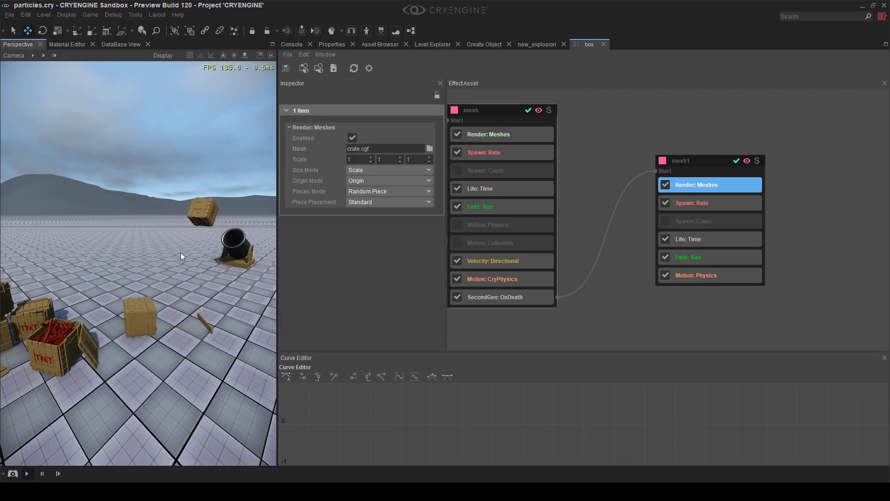
Set the Pieces Mode of mesh1's Render: Meshes feature to All Pieces
right_click_drag(180, 252, 214, 326)
key("w")
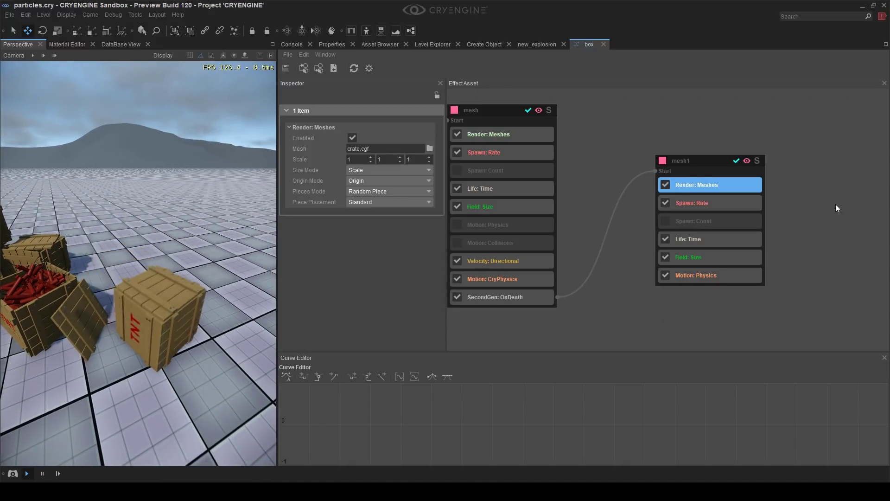
left_click(835, 204)
left_click(724, 189)
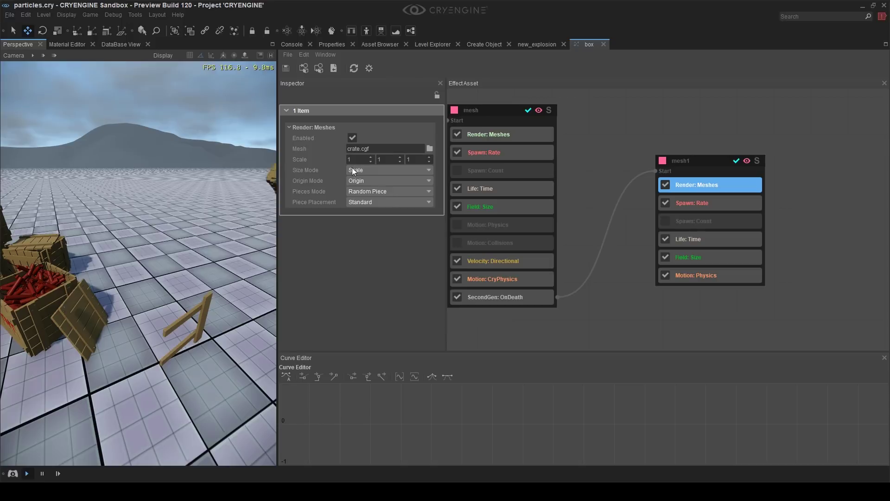
left_click(366, 191)
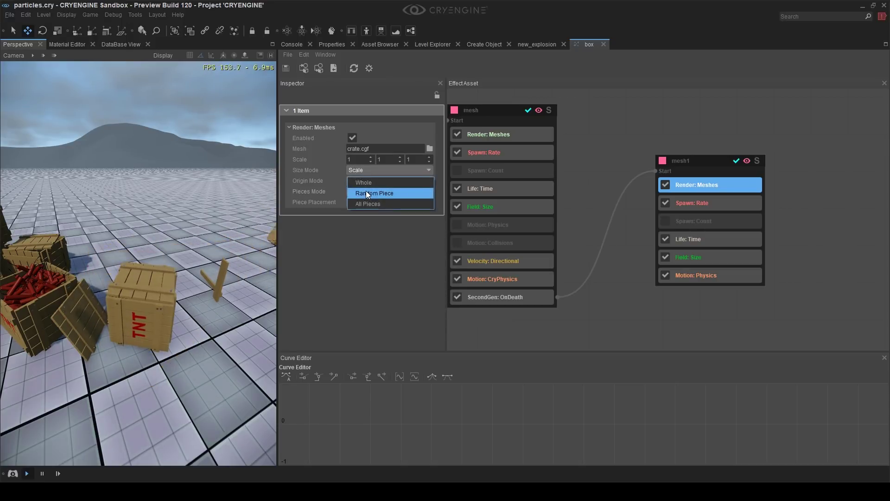
left_click(368, 204)
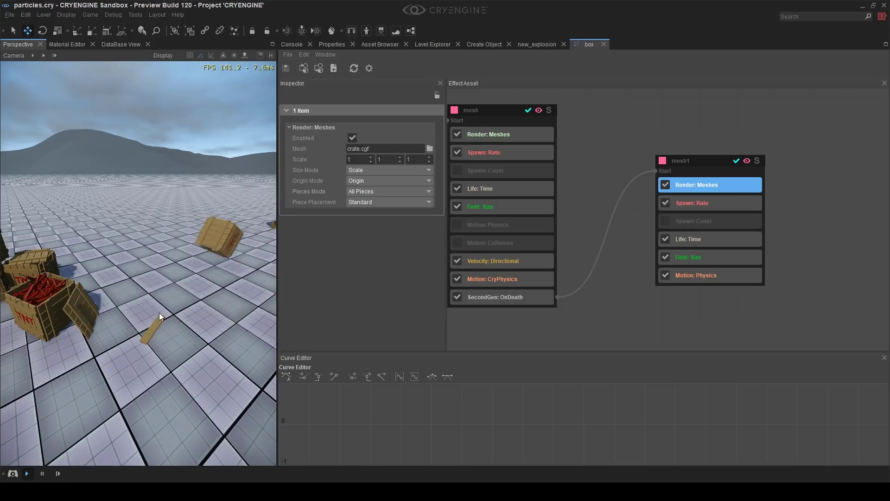
Set the Piece Placement of mesh1's Render: Meshes feature to Sub Placement
left_click(724, 188)
left_click(705, 188)
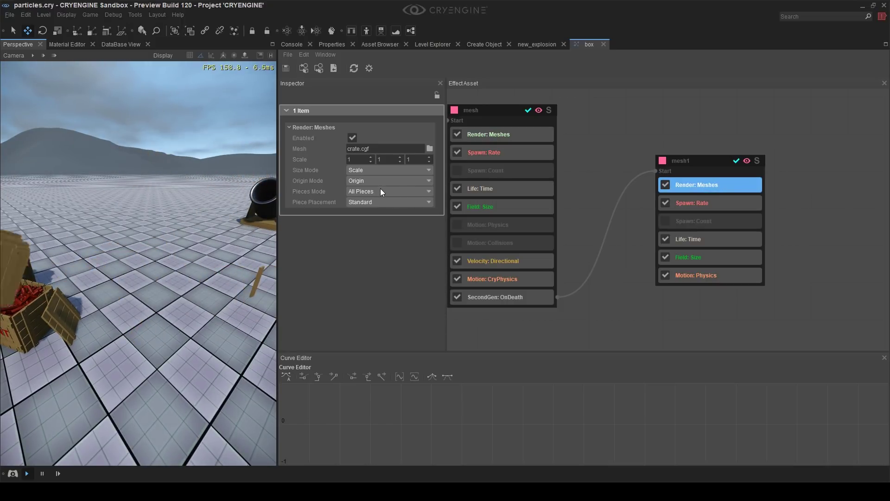
left_click(377, 202)
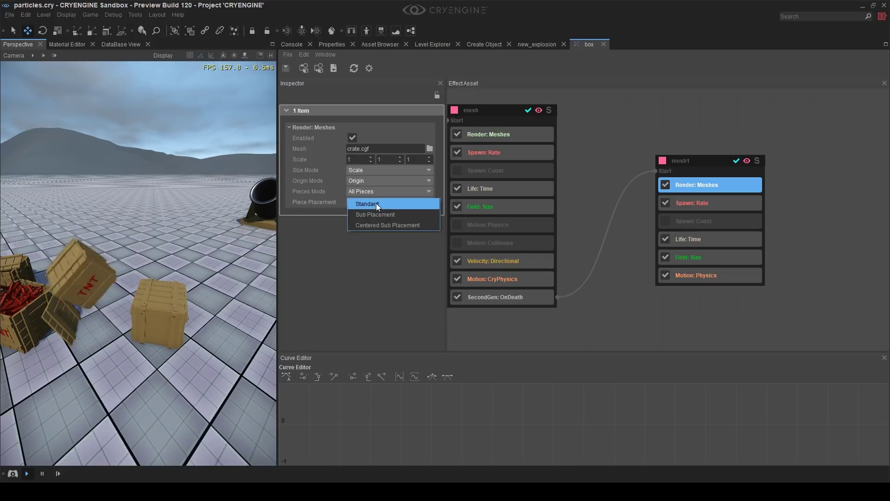
left_click(320, 227)
right_click_drag(185, 326, 199, 283)
left_click(366, 202)
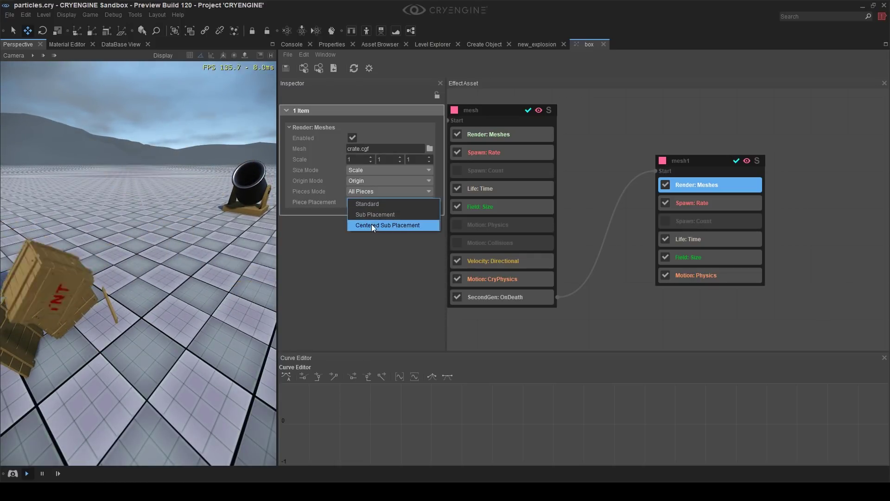
left_click(371, 215)
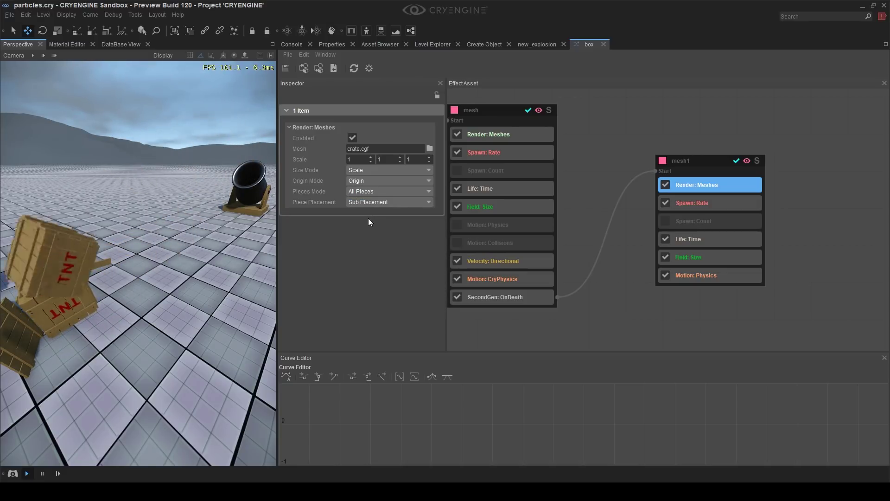
left_click(799, 214)
left_click(742, 186)
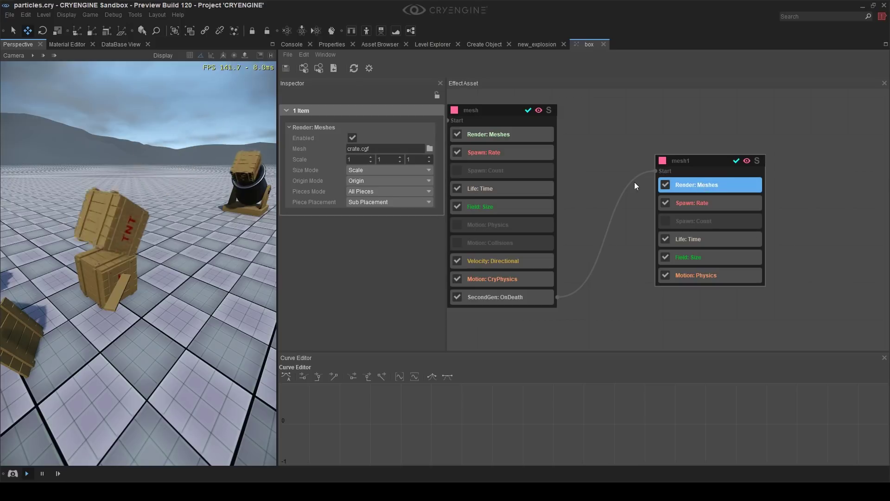
left_click(376, 180)
left_click(312, 181)
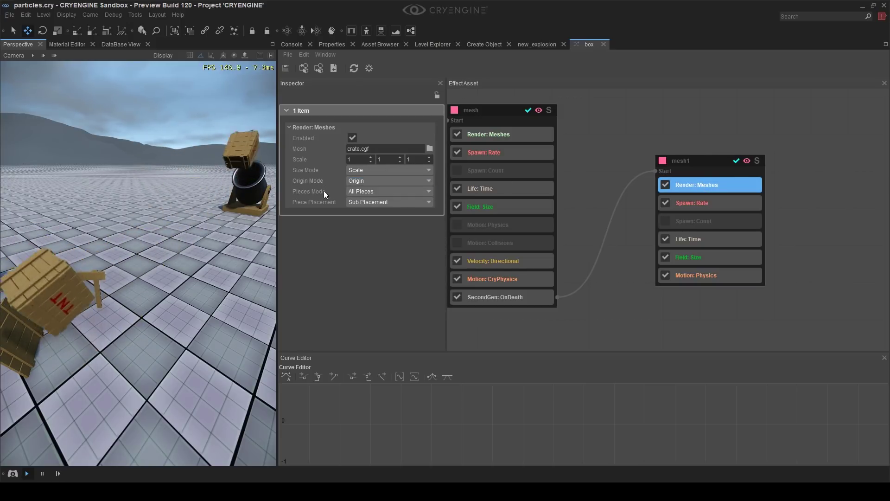
Disable Spawn: Rate and enable Spawn: Count on the mesh1 component
left_click(636, 286)
left_click(666, 203)
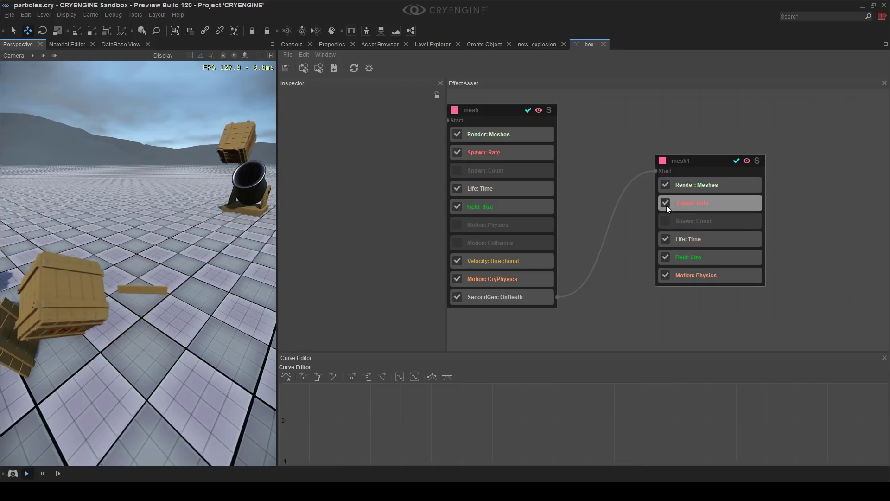
left_click(671, 222)
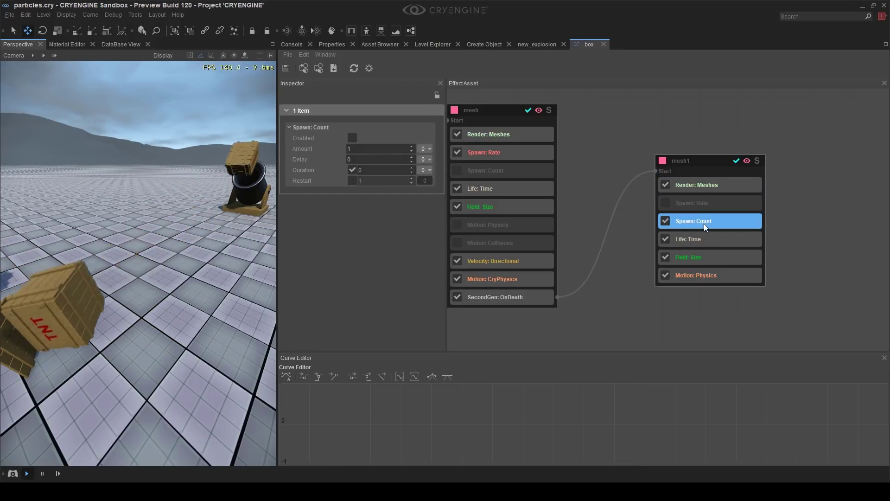
left_click(666, 221)
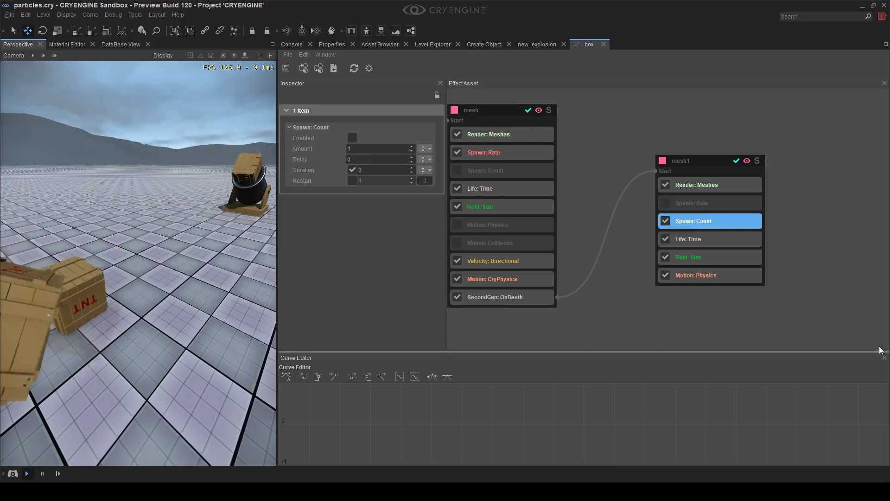
Solo the mesh1 component to watch its crate pieces on their own, and restore both components
left_click(742, 231)
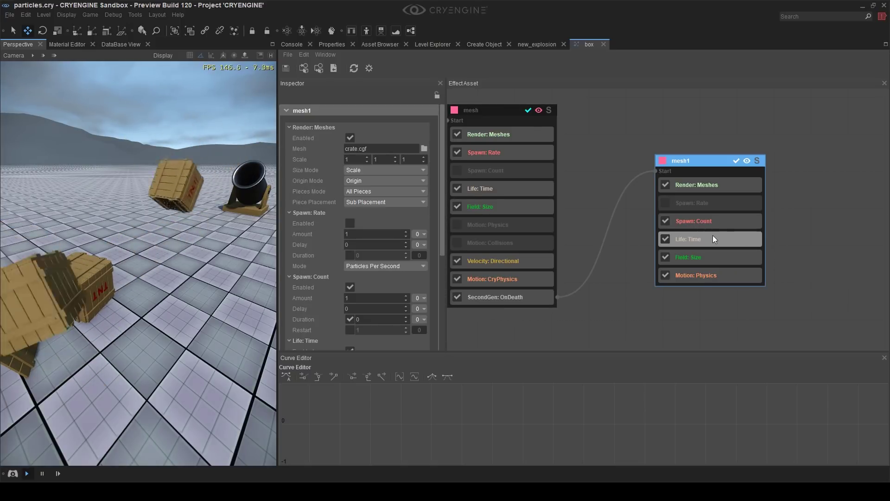
left_click(758, 160)
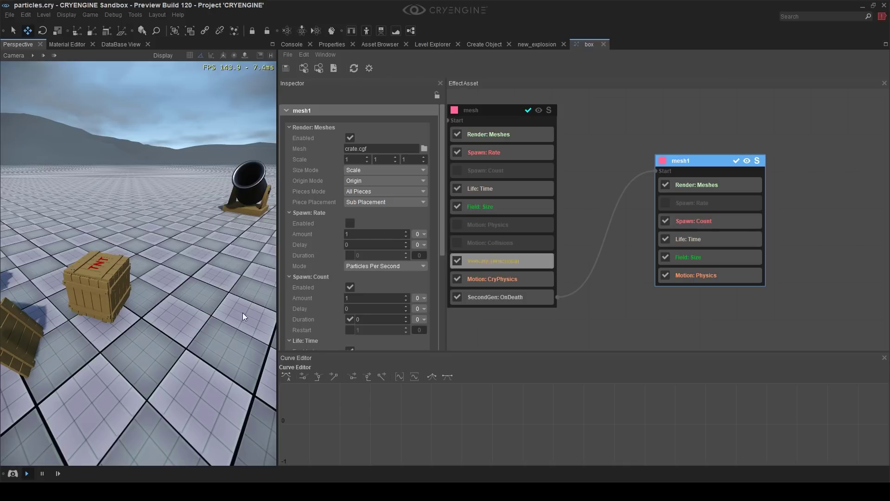
right_click_drag(243, 312, 196, 316)
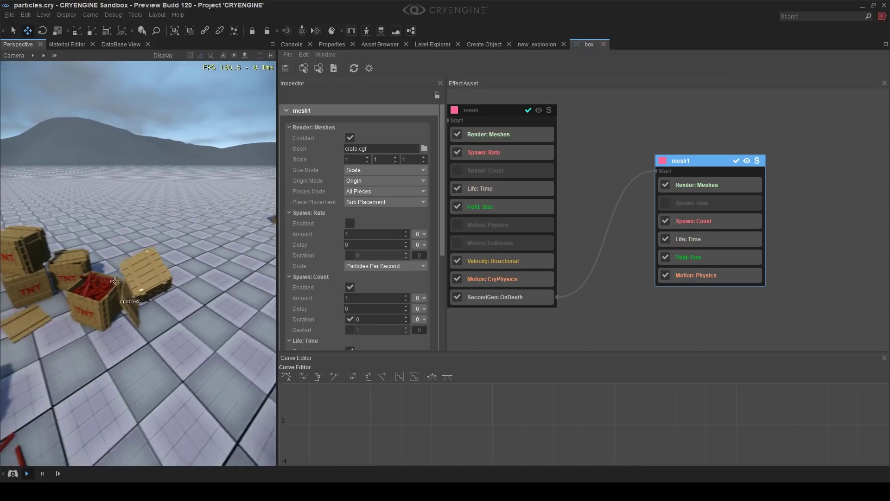
right_click_drag(144, 289, 165, 293)
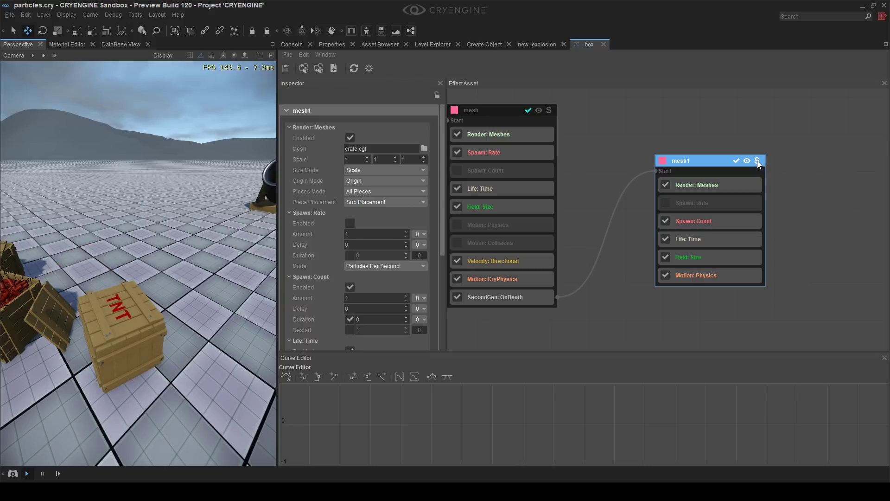
left_click(781, 222)
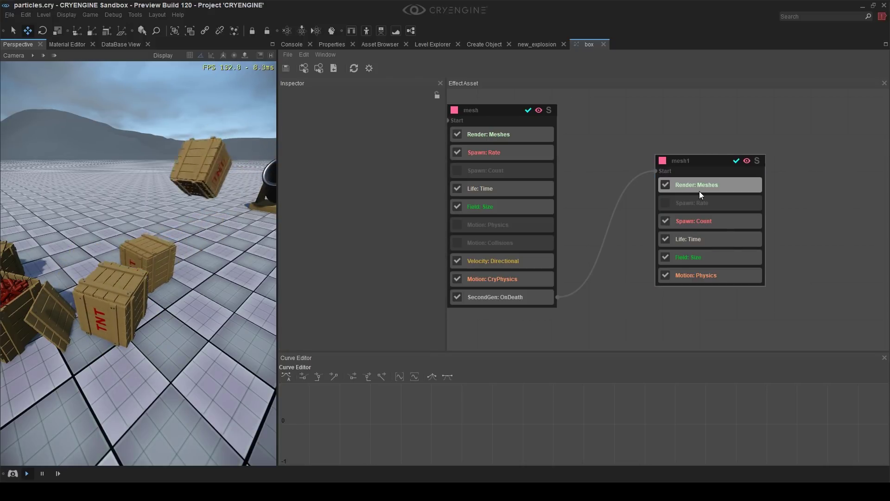
Delete the disabled Spawn: Rate feature from mesh1 and show the Spawn: Count settings
left_click(702, 189)
left_click(702, 204)
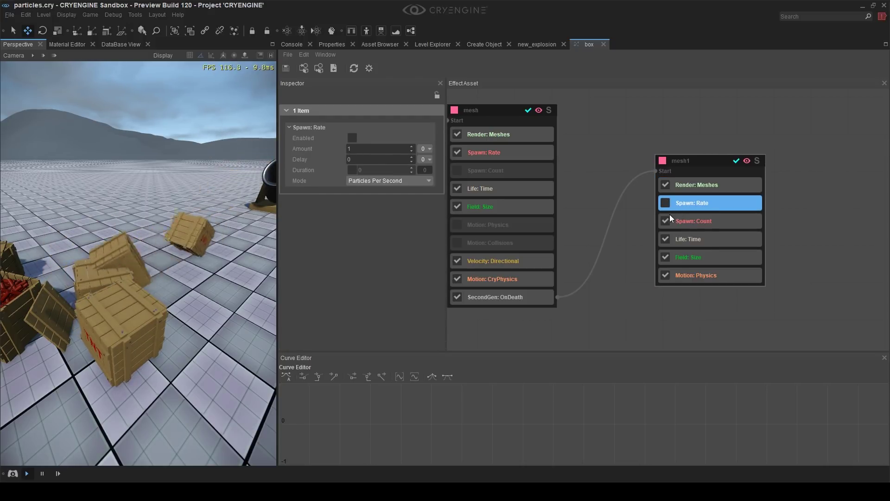
key("Delete")
left_click(704, 203)
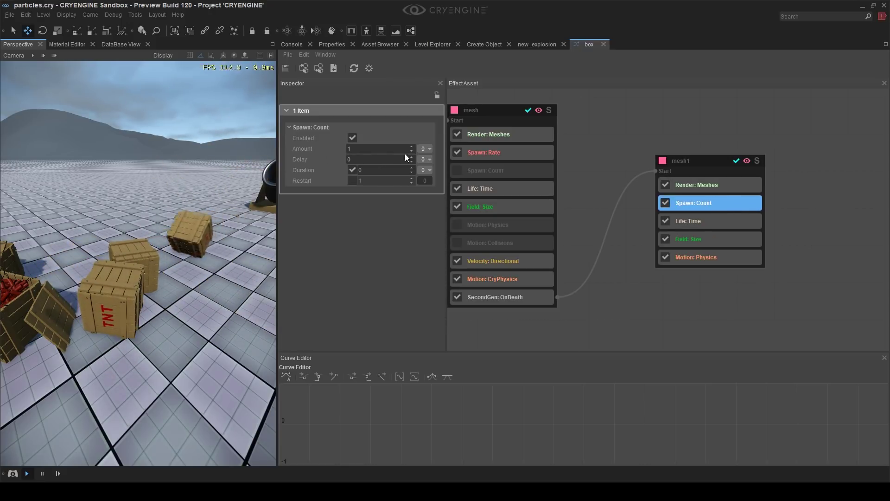
Try Centered Sub Placement and Standard as the Piece Placement of mesh1's Render: Meshes feature, and restore Sub Placement
left_click(714, 184)
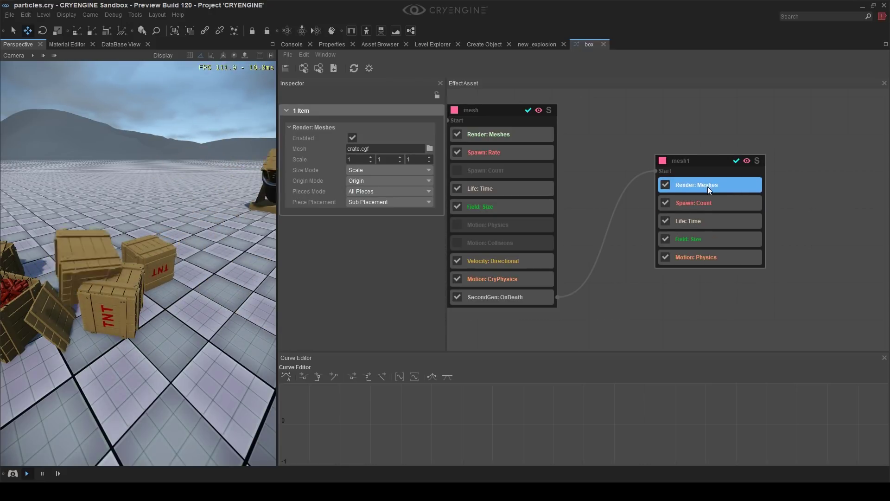
left_click(368, 203)
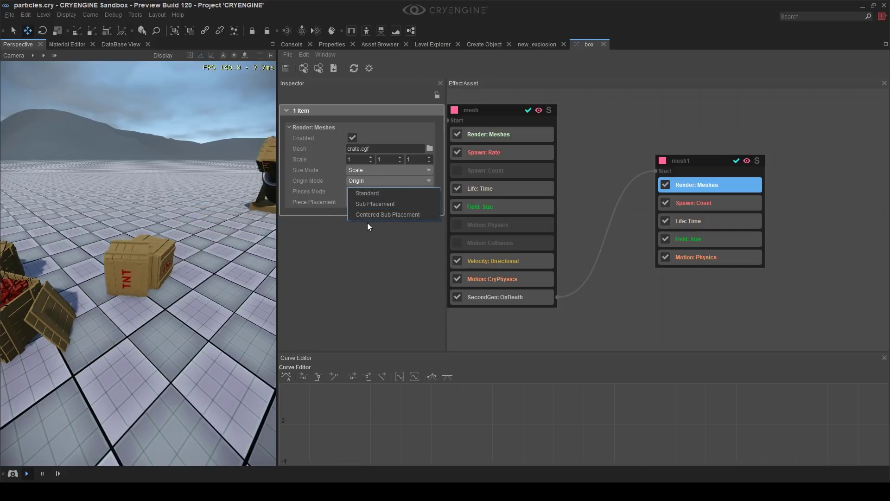
left_click(369, 214)
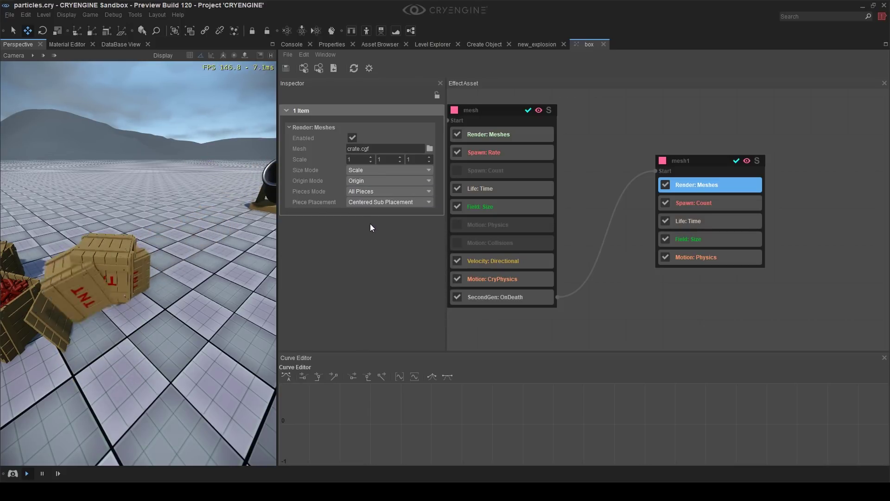
left_click(393, 202)
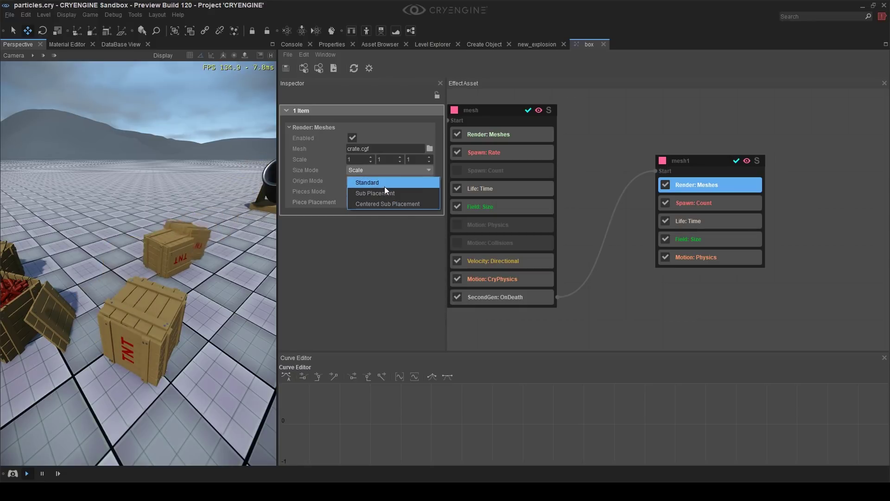
left_click(381, 185)
right_click_drag(148, 225, 164, 224)
mouse_move(173, 272)
right_mouse_down()
mouse_move(182, 275)
mouse_move(167, 257)
right_mouse_up()
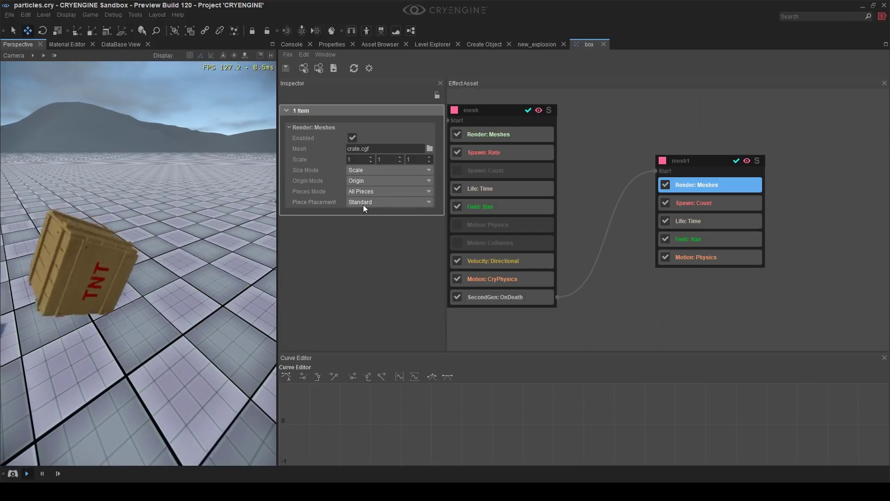
left_click(364, 203)
left_click(373, 215)
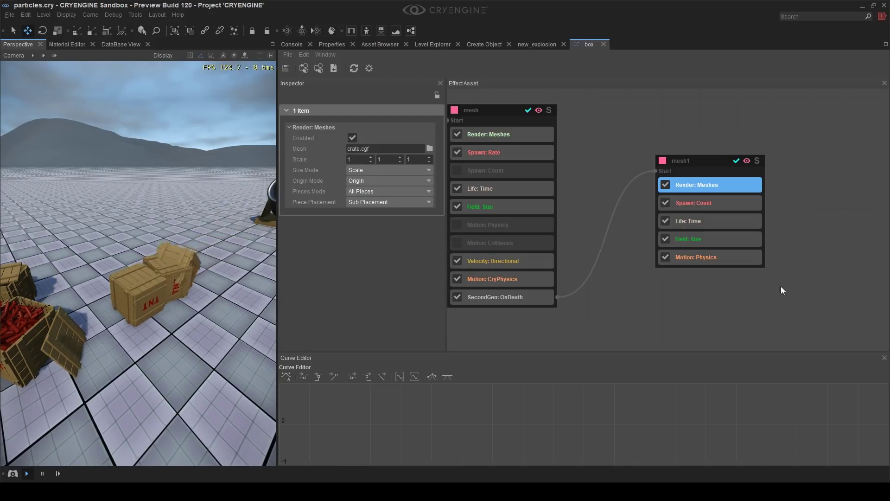
Check mesh1's Motion: Physics settings and add a Motion: Collisions feature to the mesh1 component
left_click(719, 257)
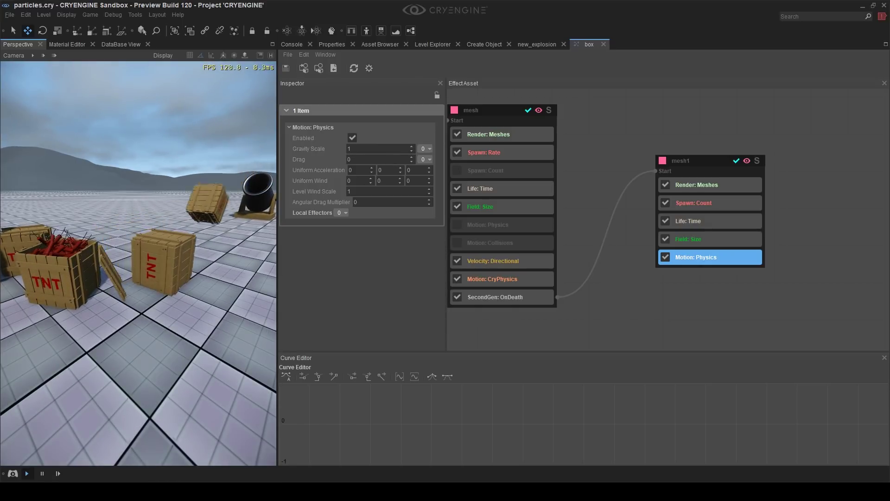
middle_click_drag(182, 276, 180, 271)
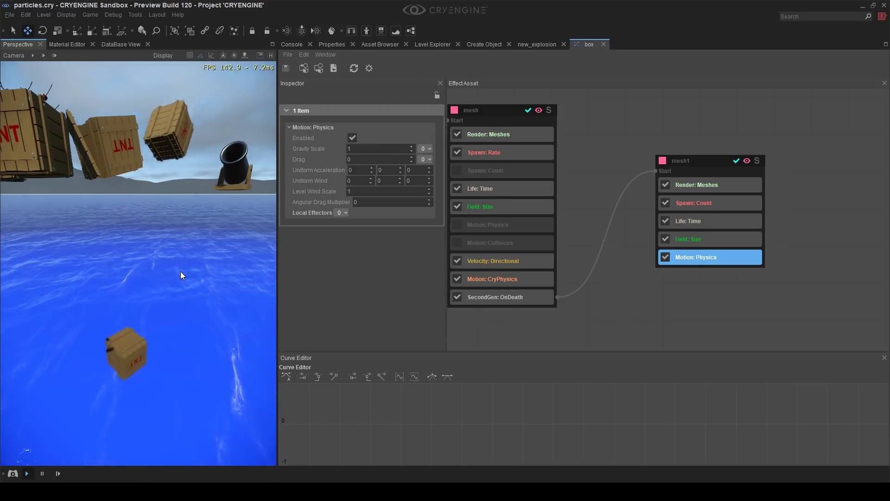
right_click_drag(180, 271, 178, 270)
left_click(697, 162)
right_click(697, 163)
mouse_move(749, 216)
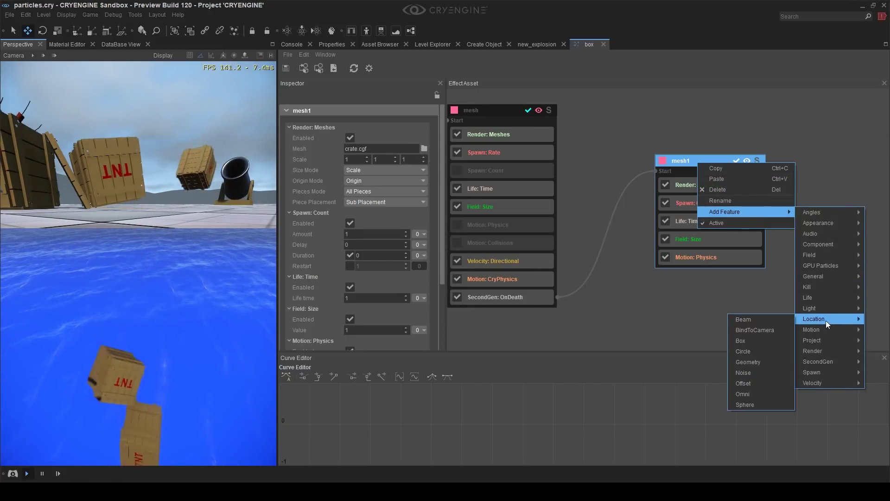
mouse_move(824, 332)
mouse_move(822, 374)
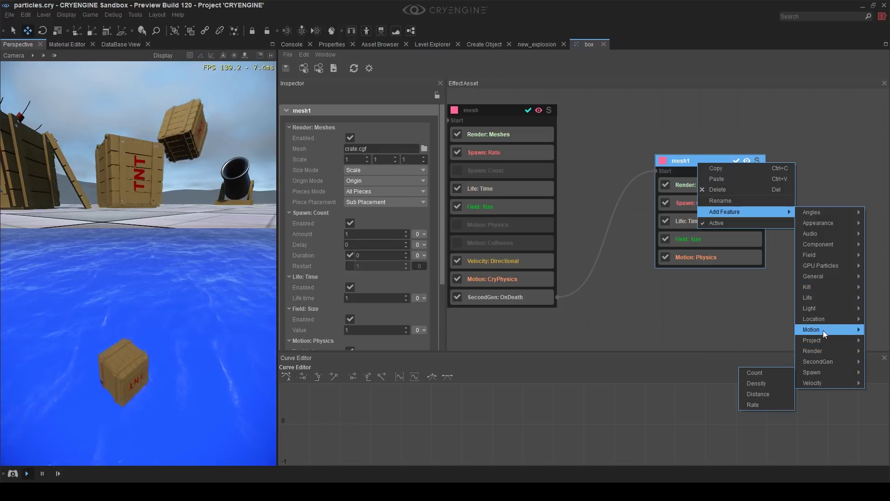
left_click(729, 330)
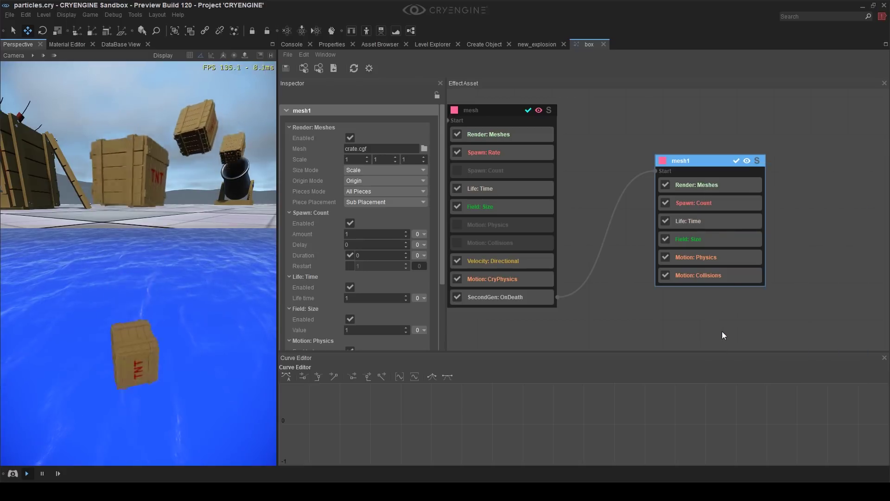
Observe the broken crate pieces on the ground and enable Rotate to Normal in mesh1's Motion: Collisions feature
key("w")
mouse_move(60, 276)
right_mouse_down()
mouse_move(65, 292)
mouse_move(69, 279)
right_mouse_up()
key("s")
mouse_move(153, 283)
right_mouse_down()
mouse_move(167, 285)
mouse_move(141, 293)
right_mouse_up()
key("w")
right_click_drag(229, 302, 183, 299)
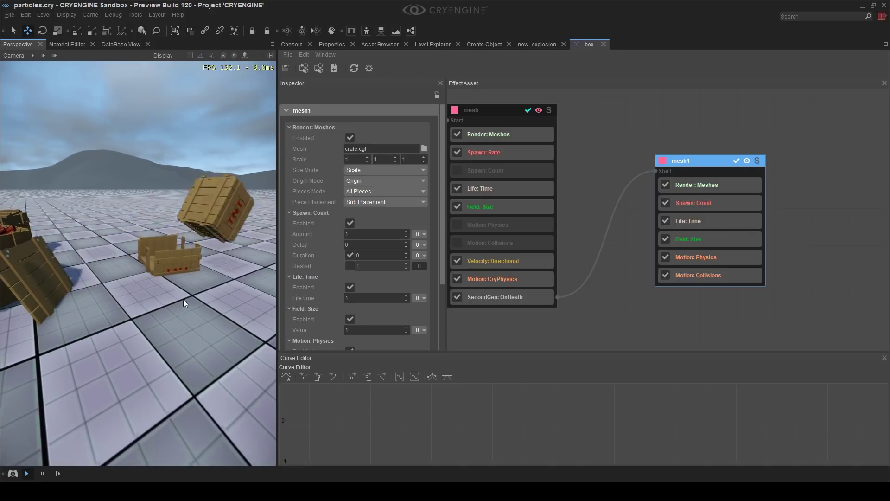
left_click(722, 279)
left_click(353, 212)
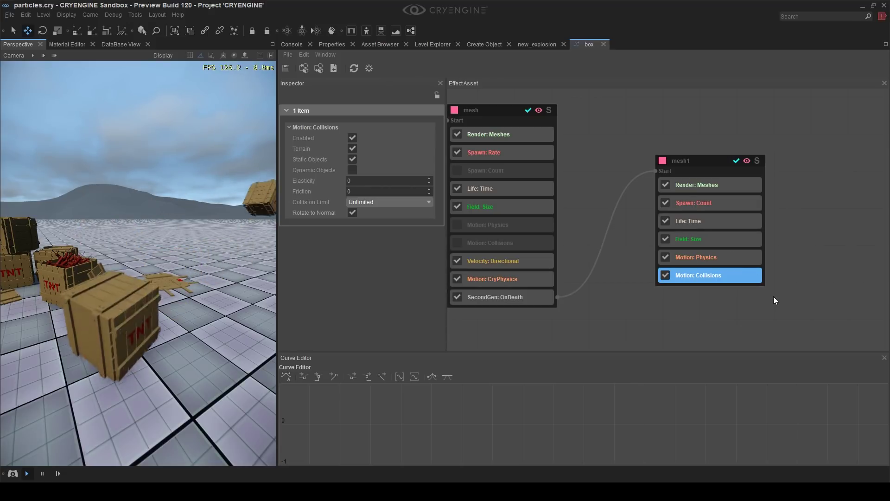
Add a Velocity: OmniDirectional feature to the mesh1 node and select it to show its settings
middle_click_drag(793, 293, 689, 282)
right_click(609, 153)
mouse_move(671, 206)
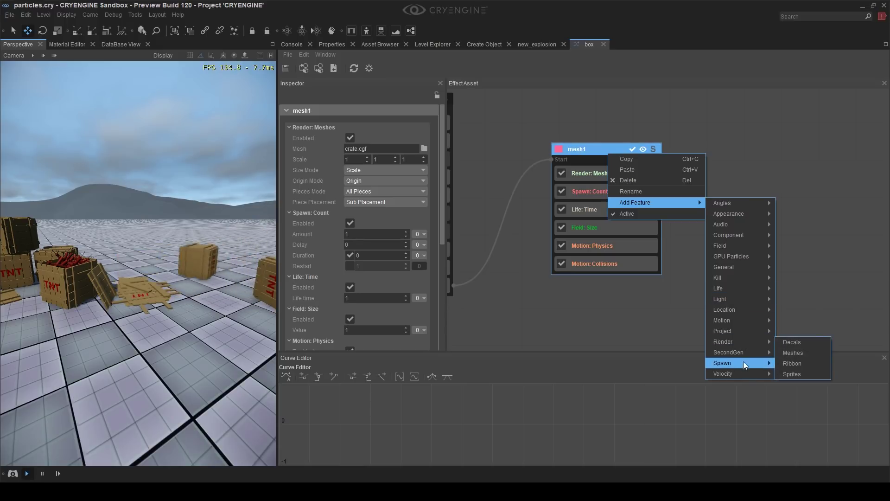
mouse_move(741, 372)
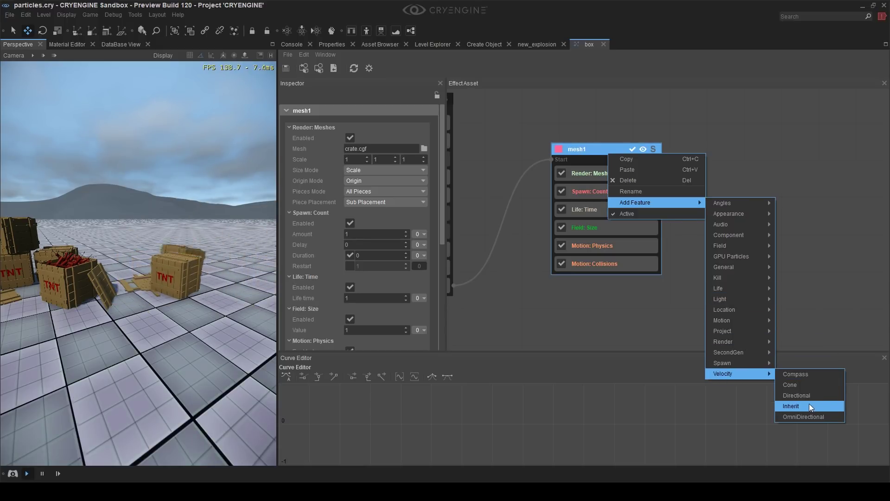
left_click(811, 415)
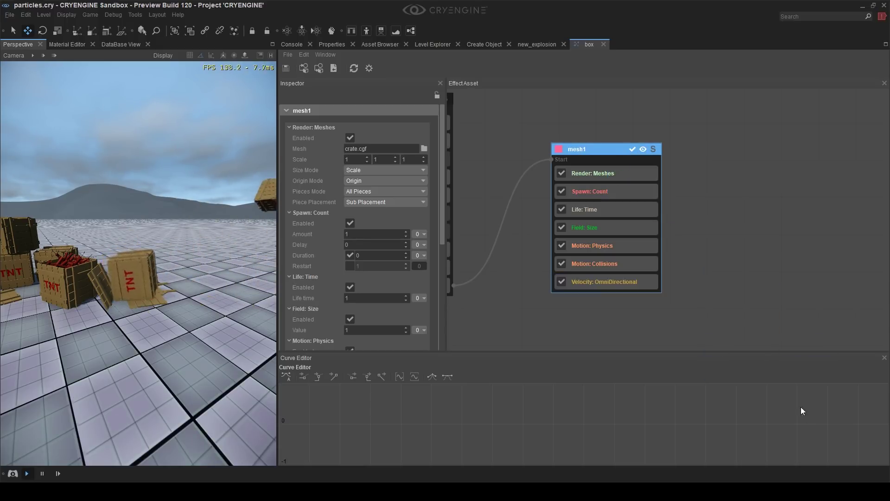
left_click(613, 281)
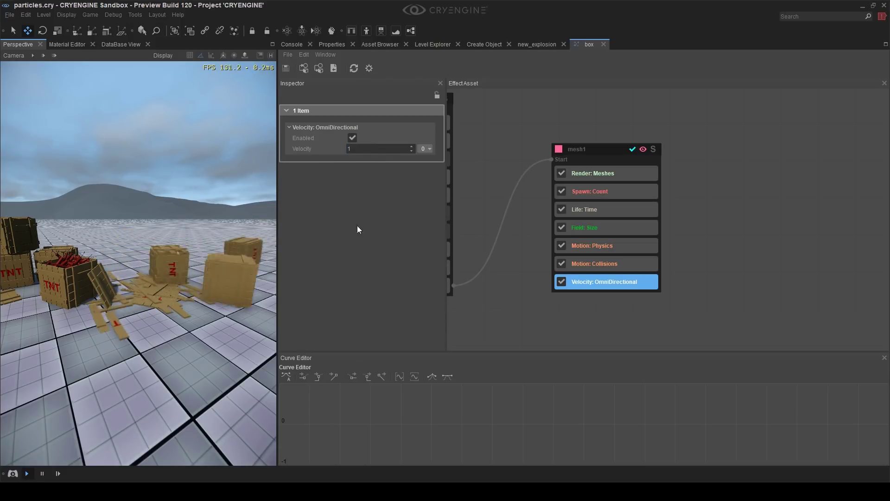
right_click_drag(167, 323, 183, 330)
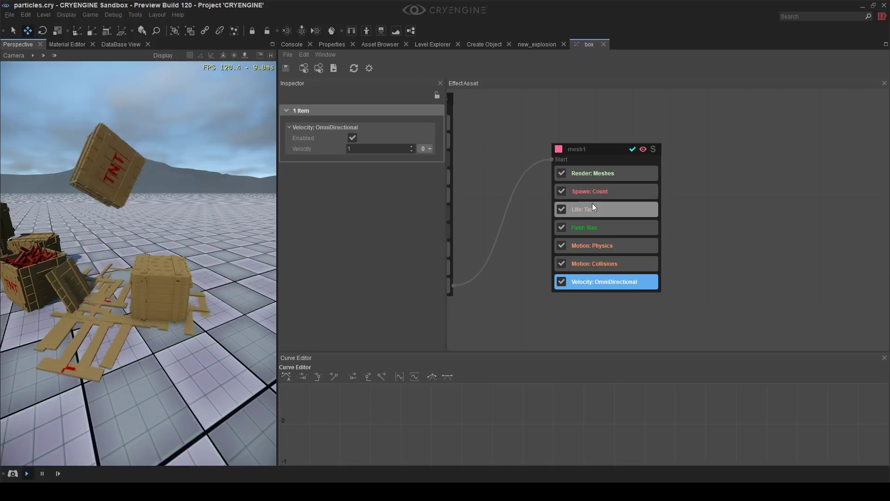
Set the Life: Time feature's life time on the mesh1 node to 3
left_click(608, 209)
double_click(355, 149)
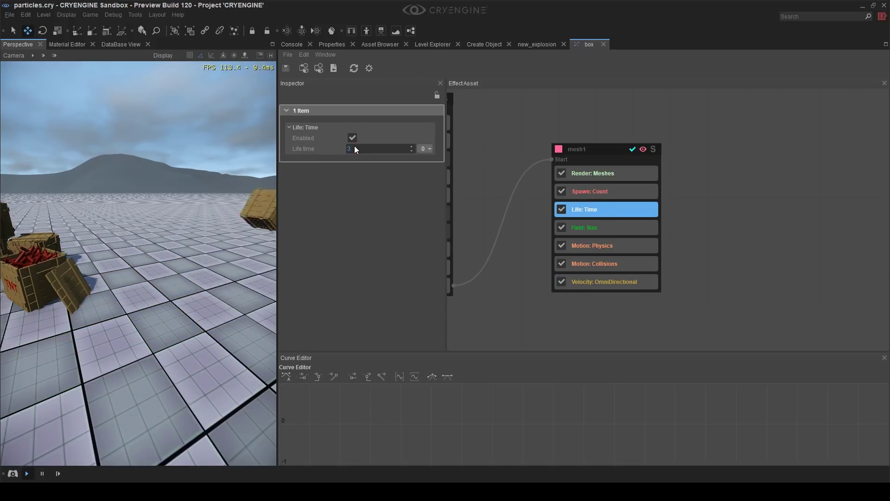
left_click(702, 248)
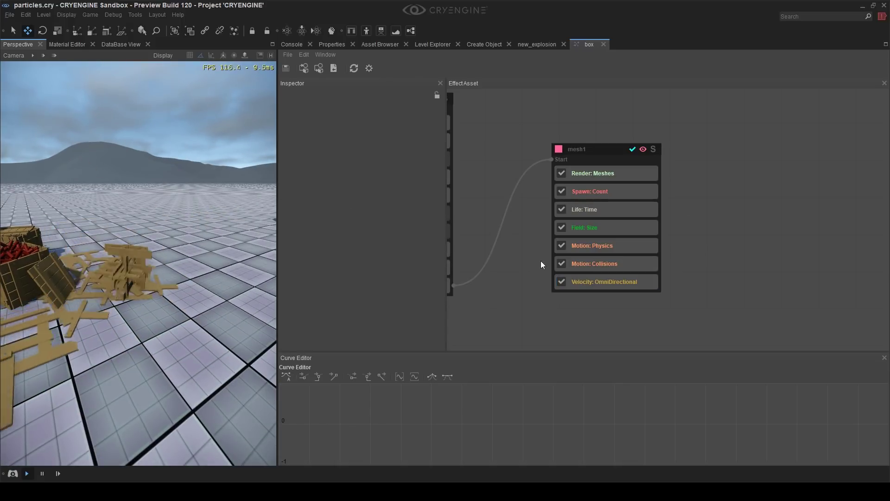
right_click_drag(149, 272, 213, 299)
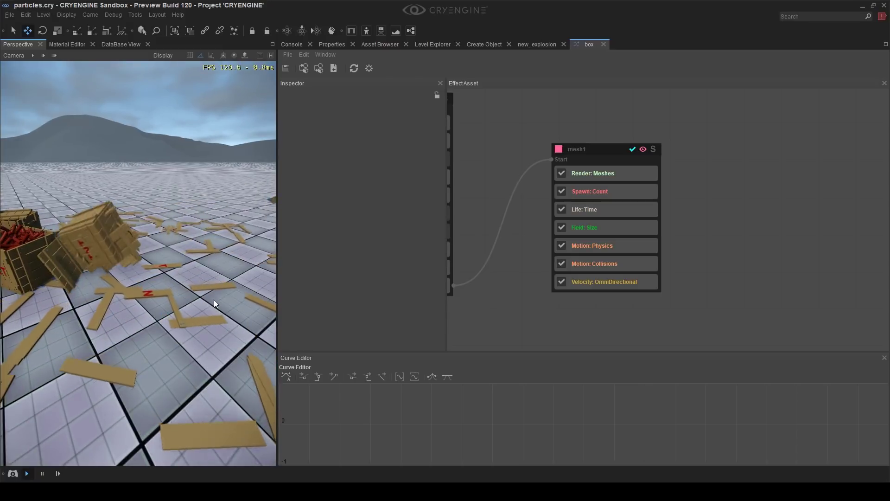
In mesh1's Motion: Collisions feature, set Friction to 1 and Elasticity to 0.3, and check the debris in the viewport
left_click(612, 265)
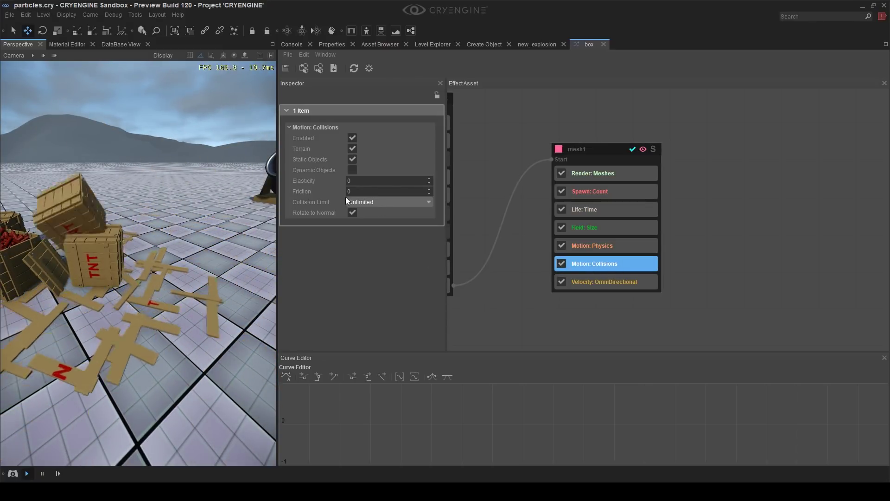
left_click_drag(337, 191, 379, 197)
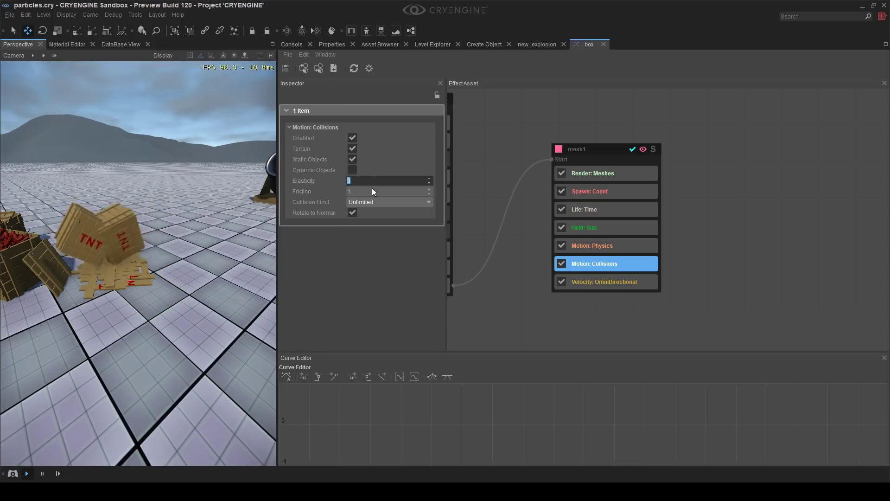
type(".2")
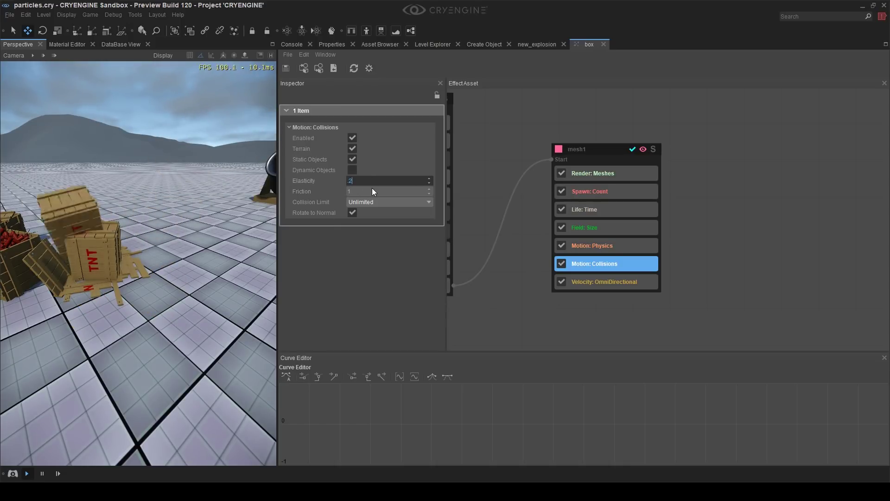
key("BackSpace")
type("3")
key("Return")
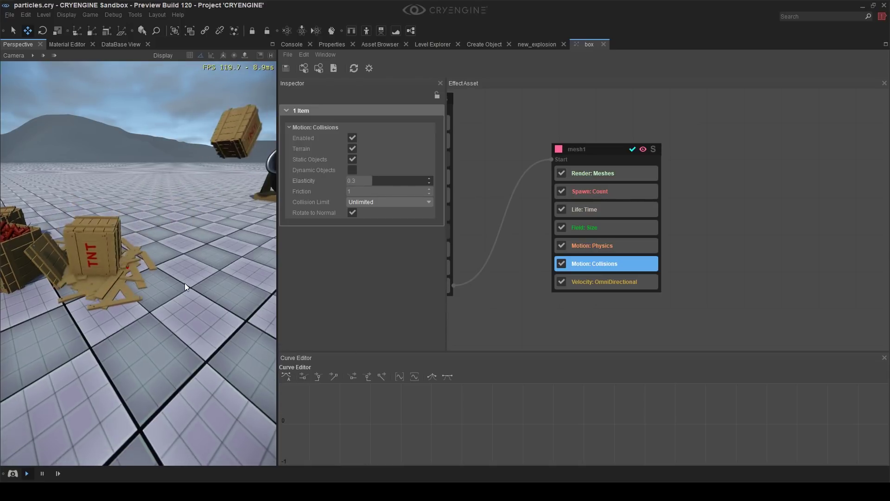
key("w")
mouse_move(185, 287)
right_mouse_down()
mouse_move(228, 293)
mouse_move(215, 255)
mouse_move(207, 251)
mouse_move(173, 294)
mouse_move(195, 300)
right_mouse_up()
key("s")
key("w")
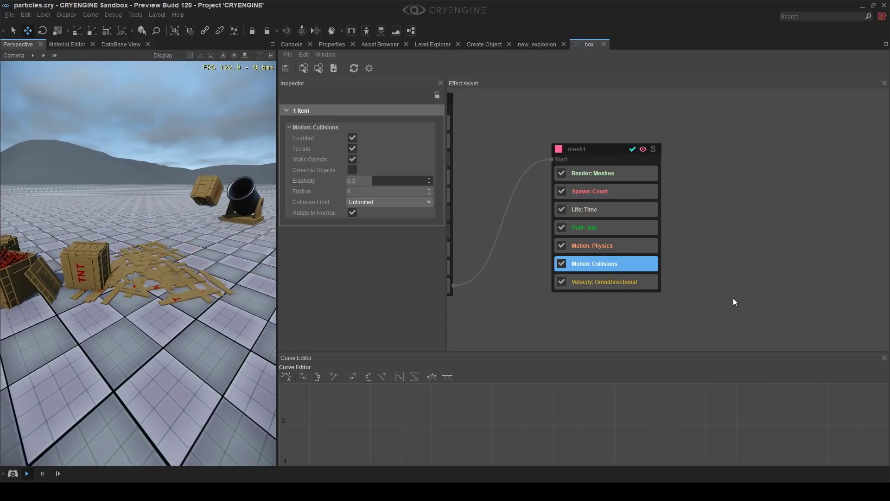
Set the velocity of mesh1's Velocity: OmniDirectional feature to 5 and check how the crate pieces scatter
left_click(733, 302)
left_click(626, 286)
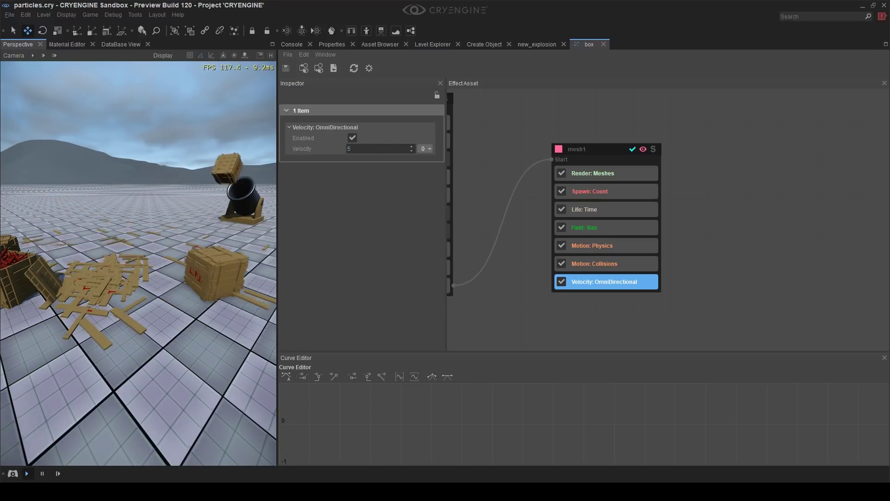
key("s")
right_click_drag(256, 318, 274, 316)
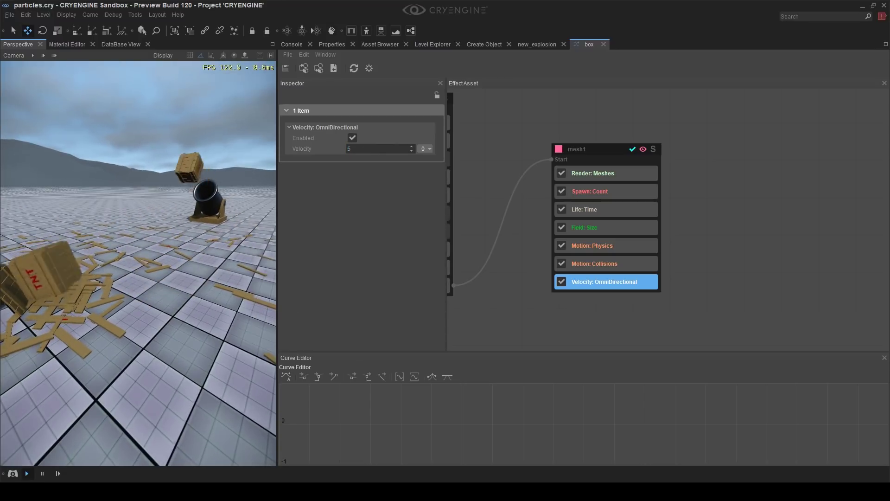
Add an Angles: Rotate3D feature to the mesh1 node
left_click(606, 148)
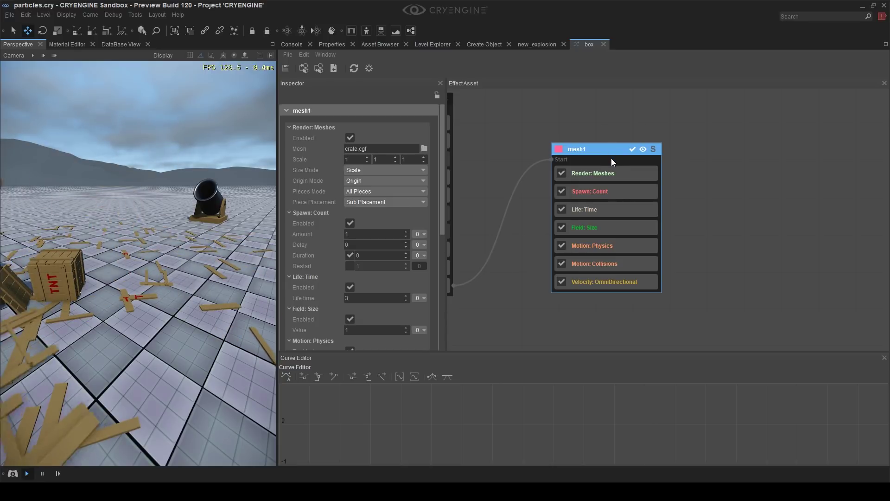
right_click(611, 158)
mouse_move(674, 208)
mouse_move(742, 210)
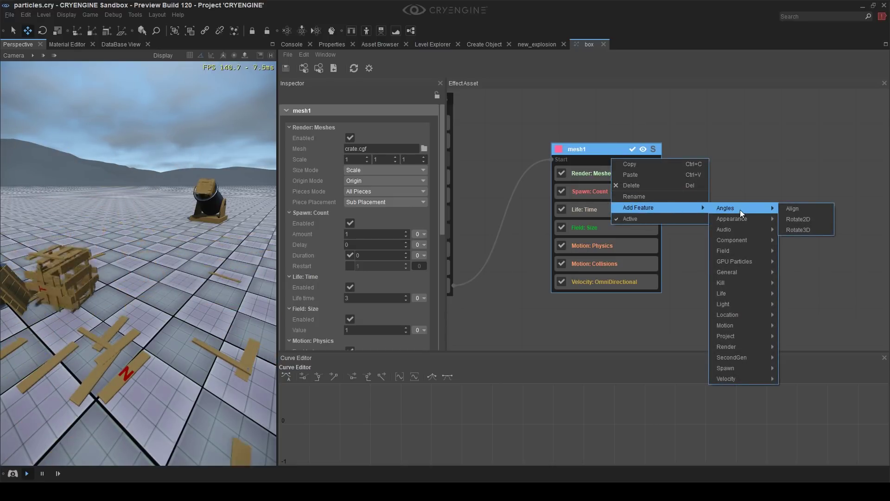
left_click(798, 230)
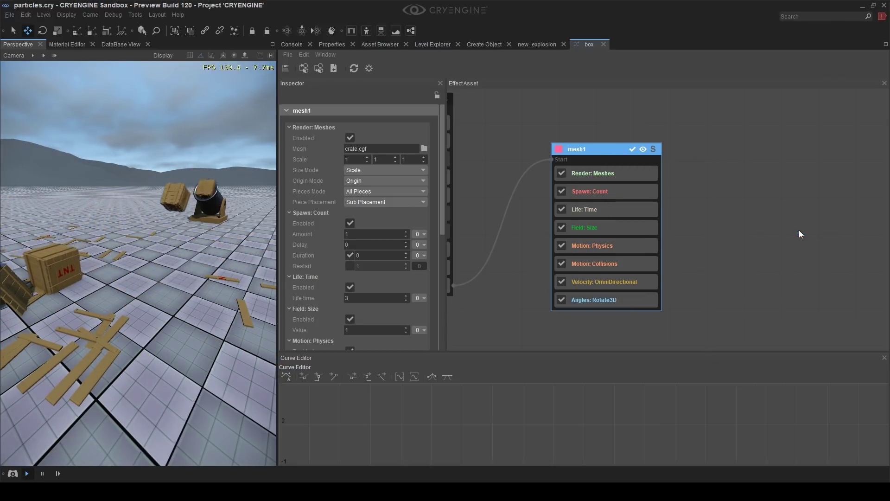
Set the Rotate3D feature's Random Spin to 500 on all three axes and inspect the spinning pieces in the viewport
left_click(608, 301)
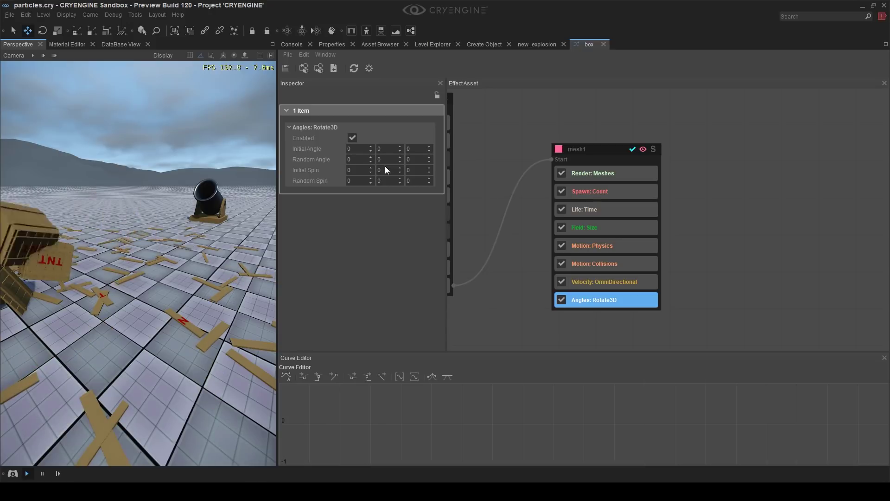
double_click(363, 181)
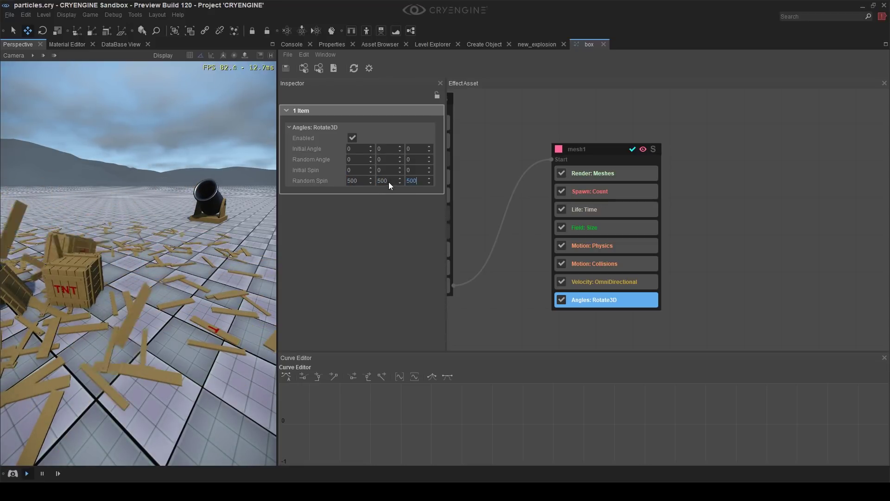
type("500")
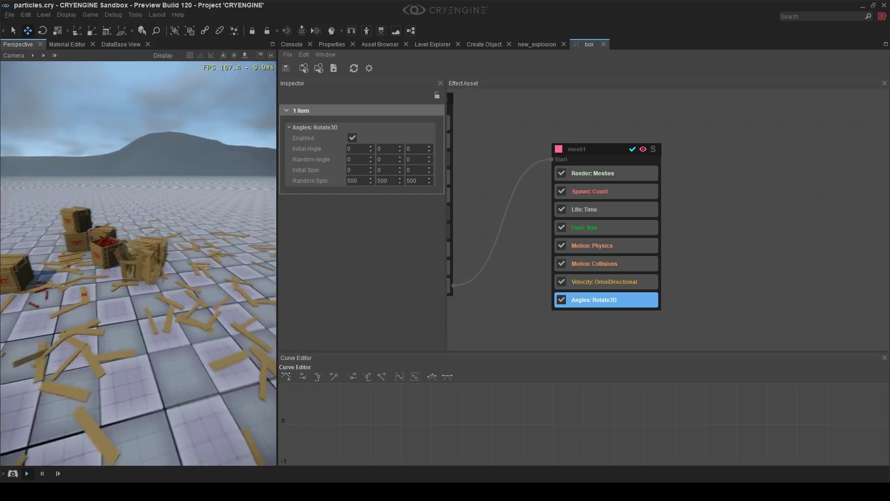
key("w")
right_click_drag(228, 324, 231, 326)
right_click_drag(150, 331, 157, 320)
key("w")
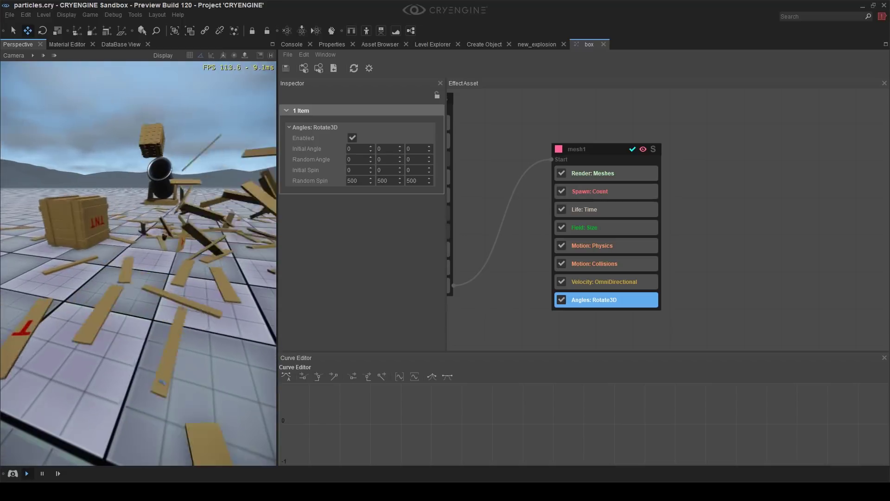
right_click_drag(199, 342, 190, 348)
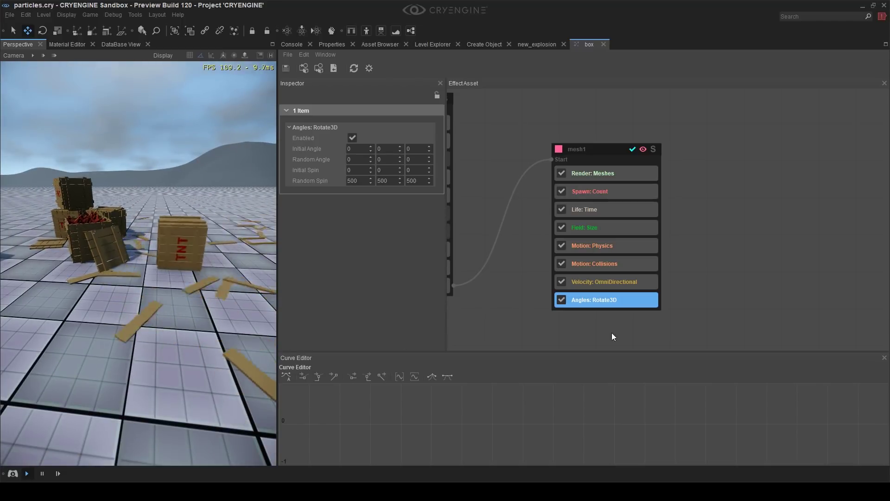
right_click_drag(126, 318, 132, 316)
key("w")
Set Drag to 1 in mesh1's Motion: Physics feature
left_click(636, 265)
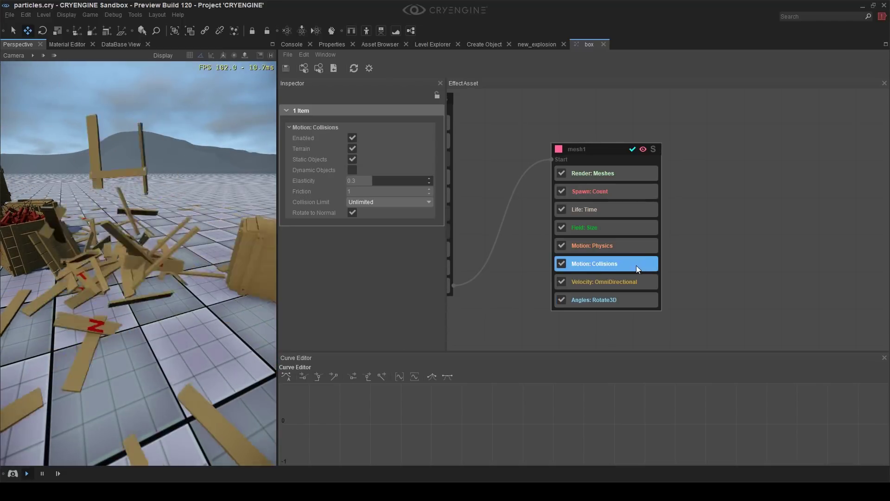
left_click(624, 250)
left_click(620, 264)
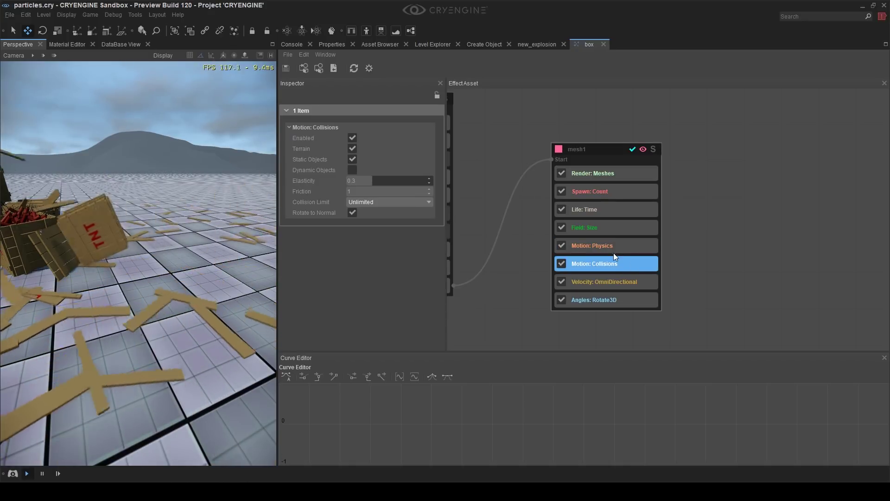
left_click(612, 253)
double_click(368, 160)
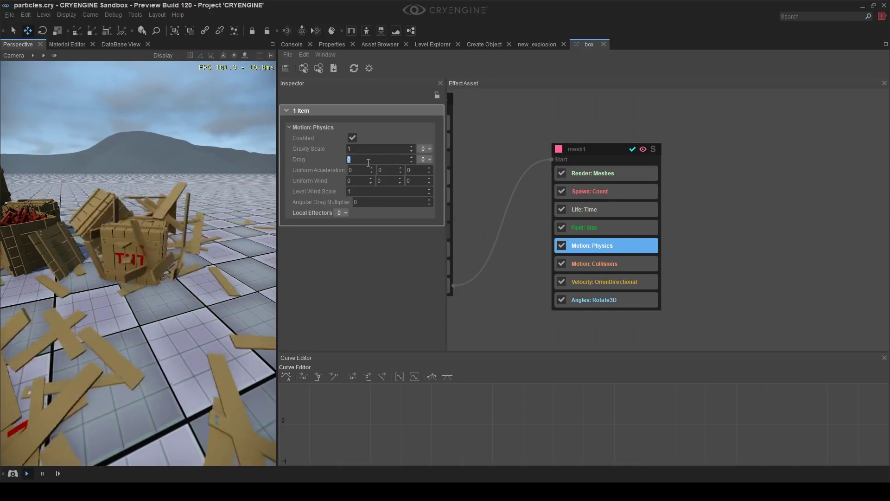
type("1")
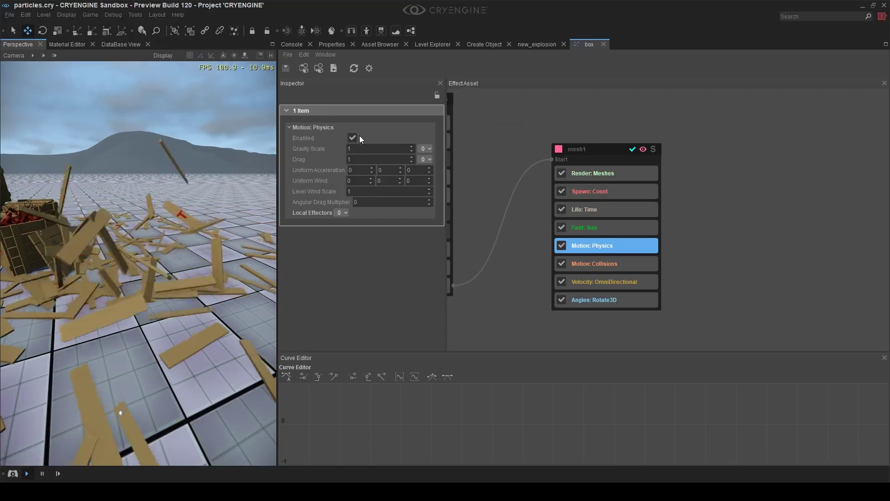
Set the Motion: Physics feature's Level Wind Scale to 0 and Angular Drag Multiplier to 5, and check the debris motion
double_click(349, 191)
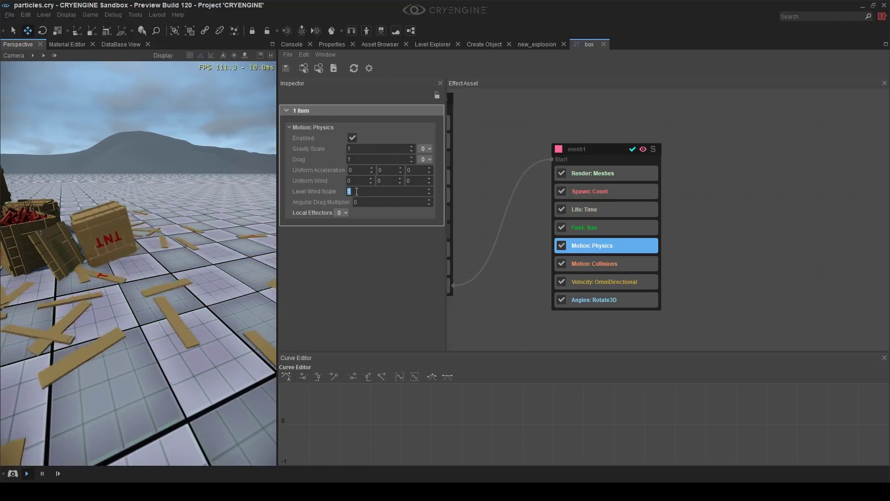
type("0")
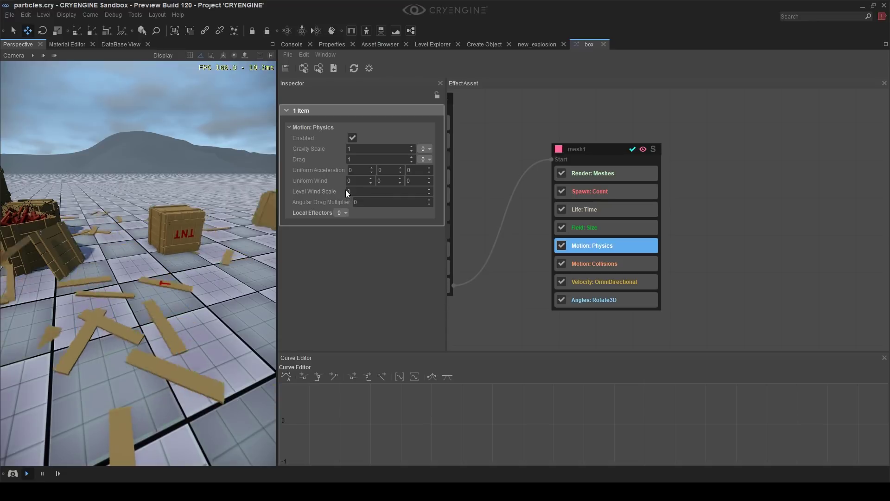
double_click(356, 202)
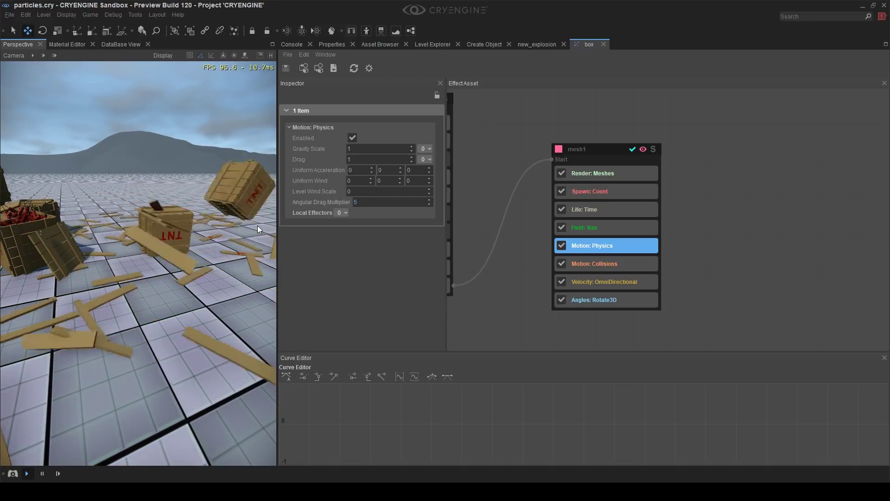
type("5")
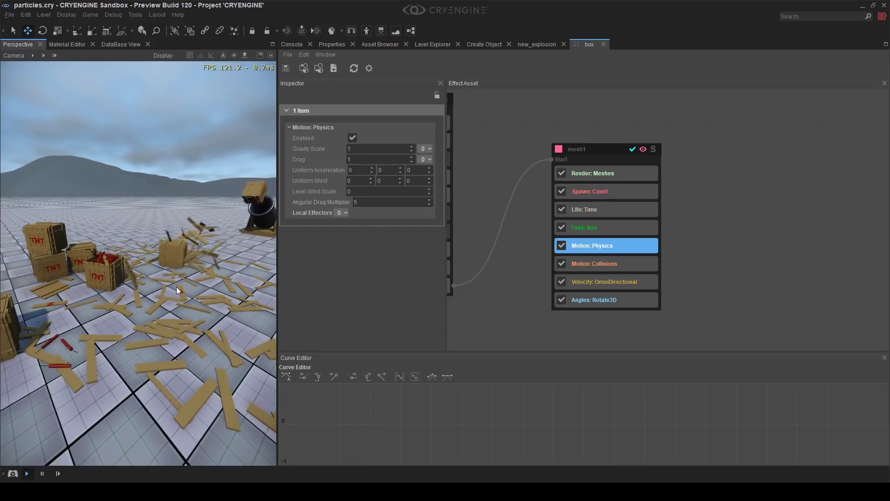
mouse_move(170, 257)
right_mouse_down()
mouse_move(199, 255)
mouse_move(170, 257)
right_mouse_up()
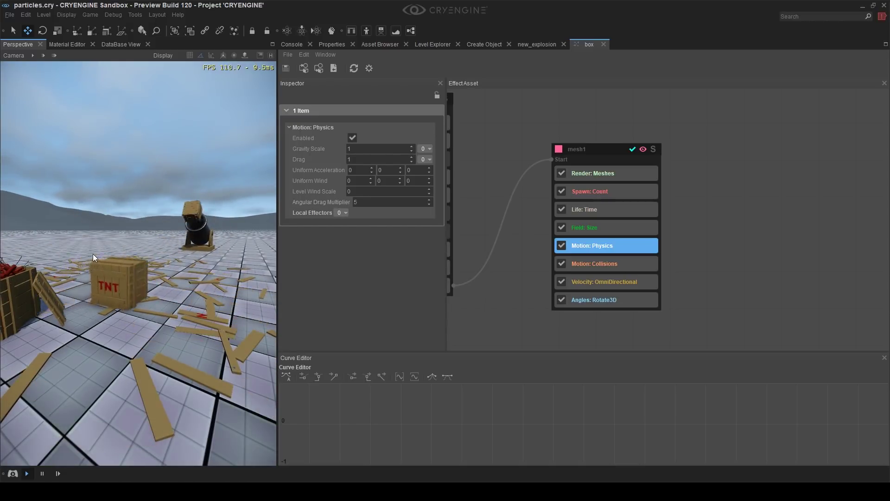
Add a Curve modifier to the Drag parameter of mesh1's Motion: Physics feature
left_click(426, 159)
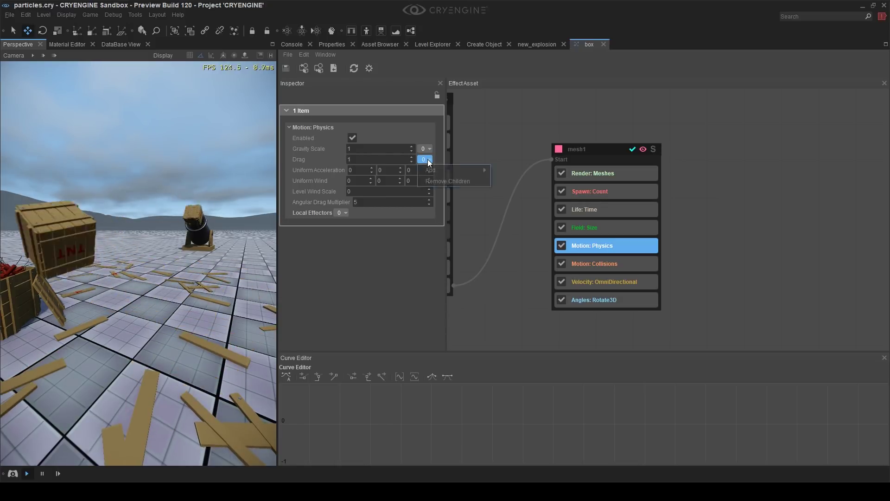
mouse_move(443, 170)
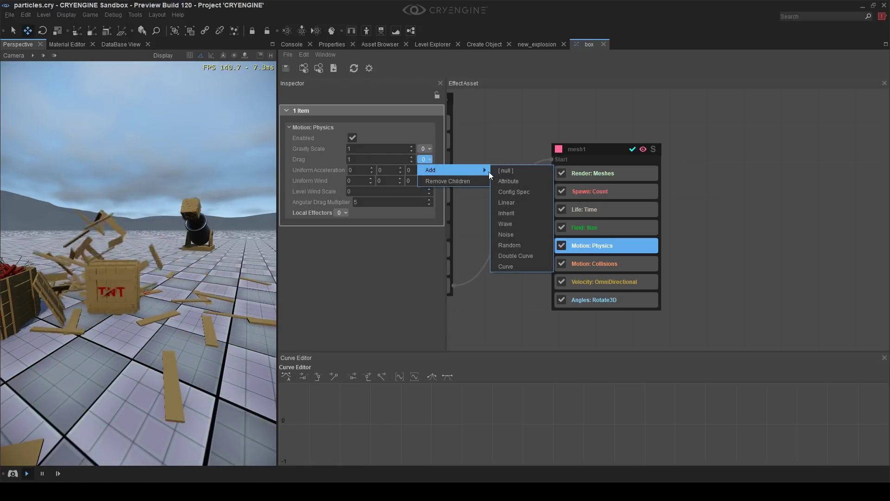
left_click(509, 267)
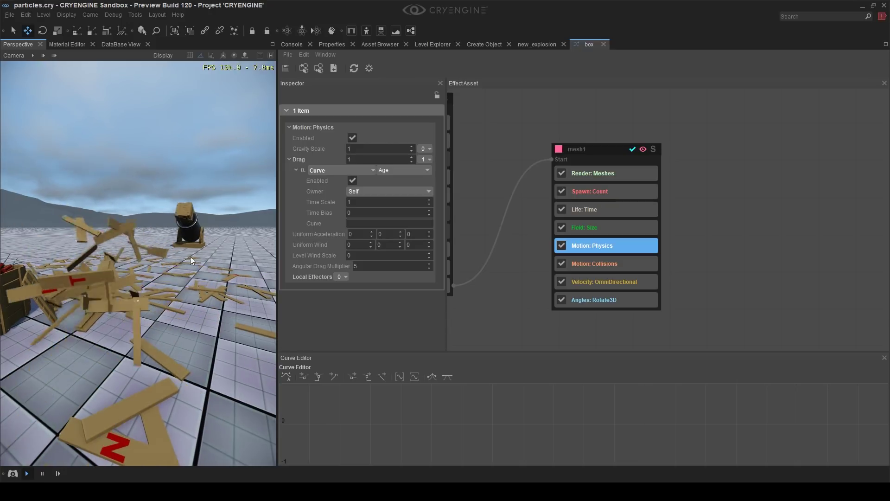
Drive mesh1's Drag curve by Speed instead of Age and open the curve for editing
left_click(396, 170)
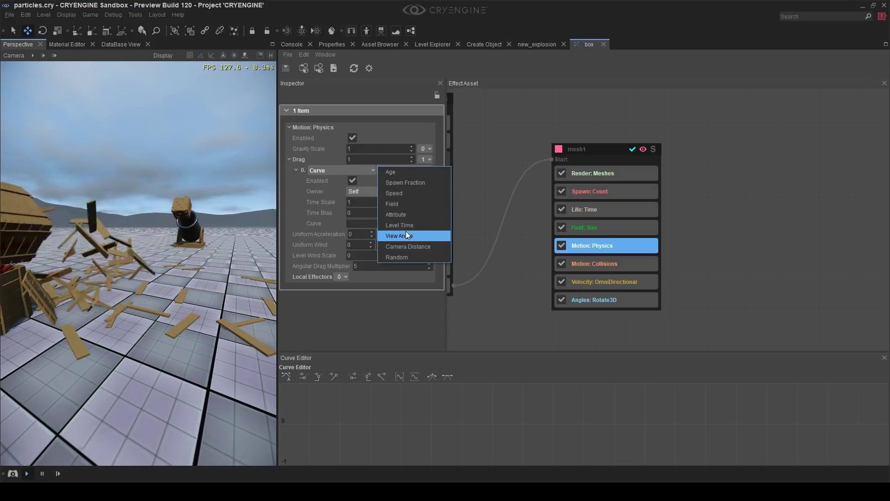
left_click(402, 198)
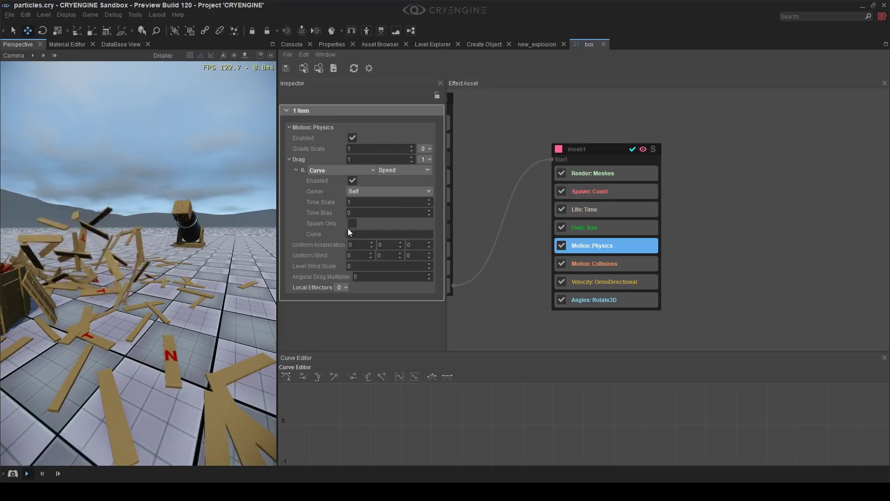
left_click(358, 234)
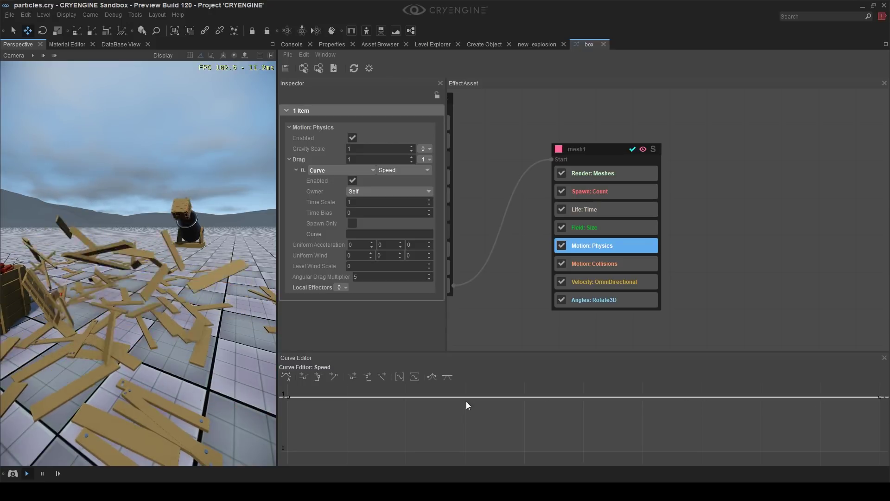
Shape the Drag curve to ease down from 1 to 0 slightly past mid-range, and check how the debris settles in the viewport
left_click_drag(620, 396, 487, 451)
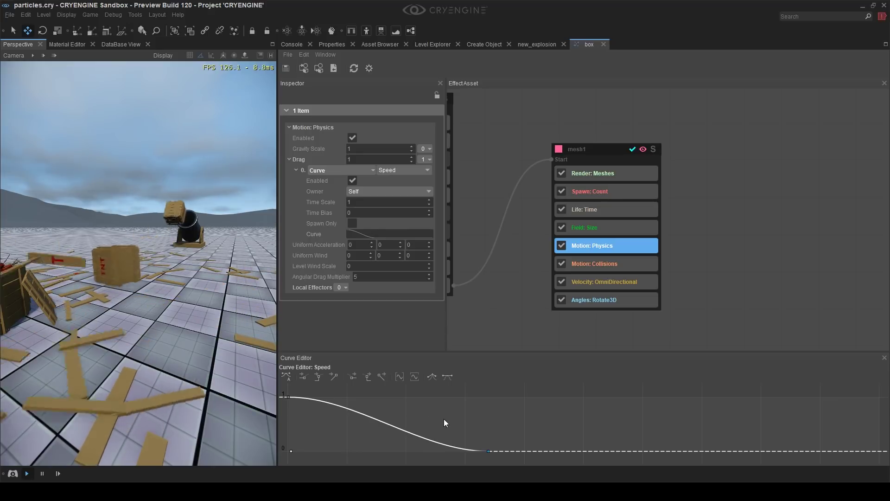
left_click_drag(488, 451, 625, 451)
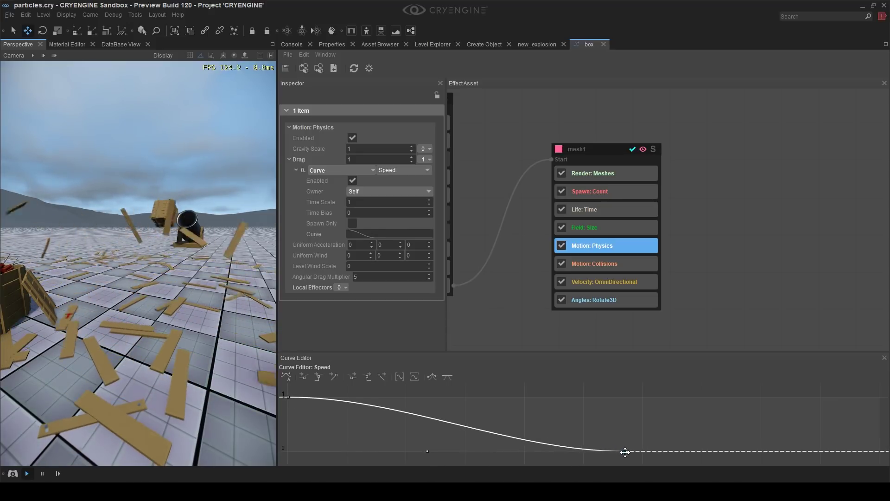
right_click_drag(187, 332, 165, 333)
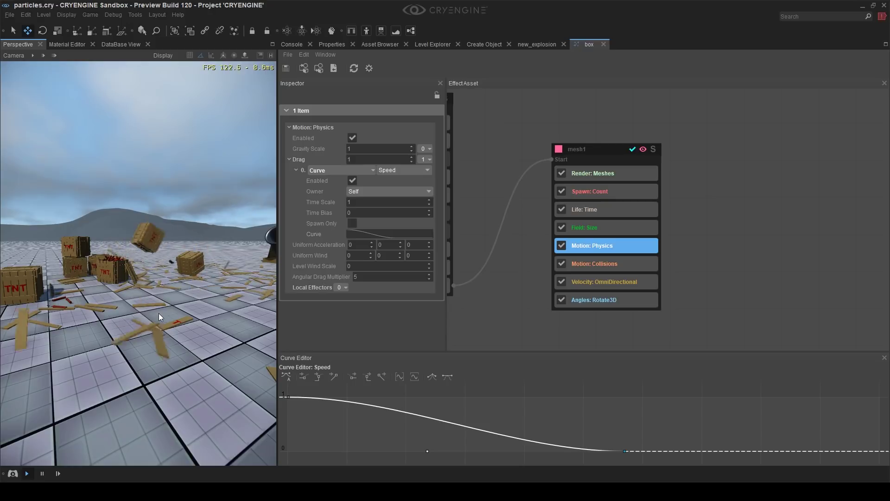
right_click_drag(159, 313, 204, 329)
key("w")
key("w")
key("s")
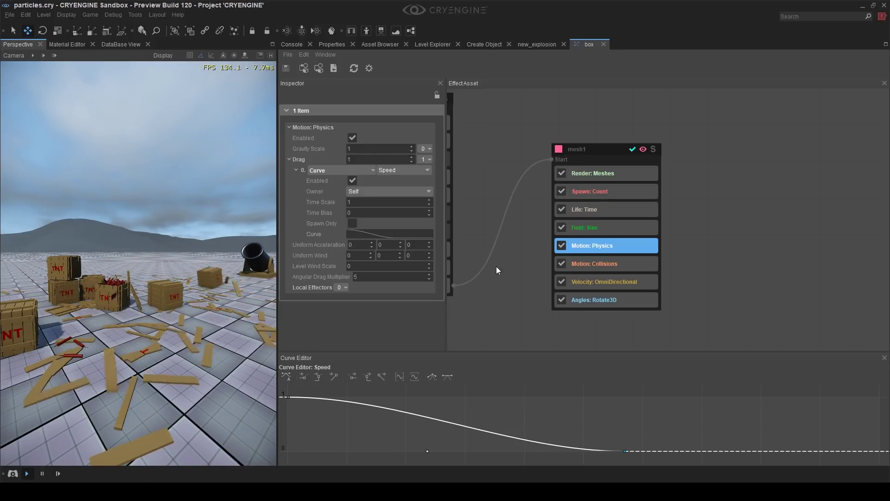
Clear all nodes out of the new_explosion effect and return to the box effect
left_click(791, 260)
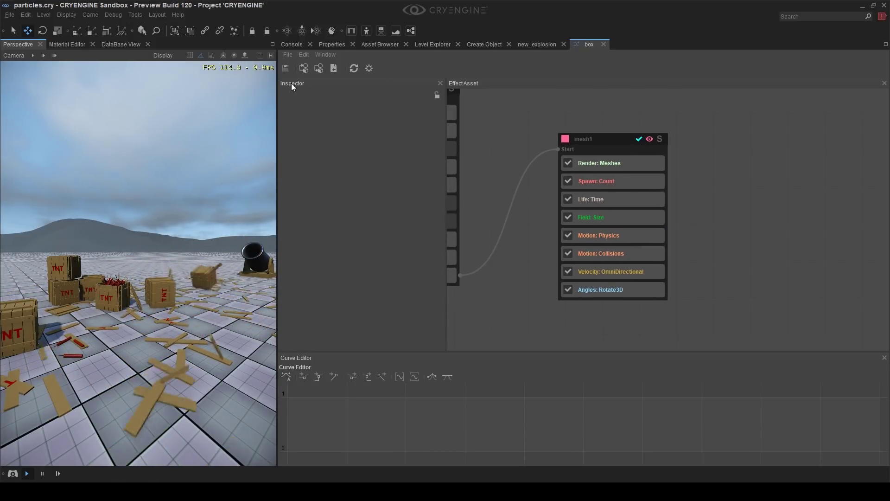
scroll(712, 199, "down", 2)
scroll(715, 195, "down", 2)
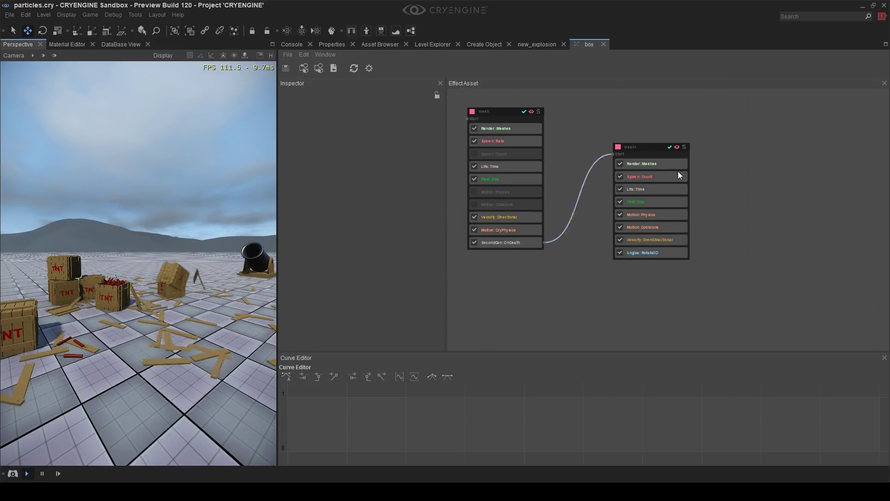
left_click(528, 45)
scroll(649, 227, "down", 6)
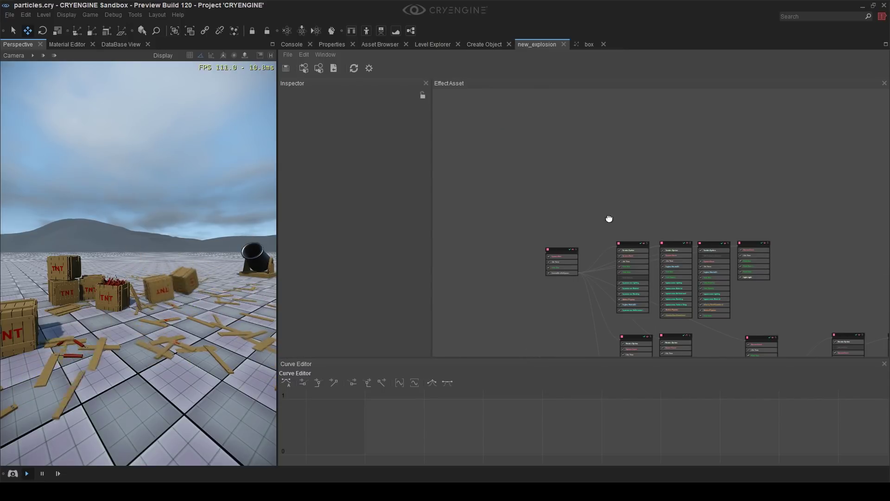
left_click_drag(502, 140, 745, 348)
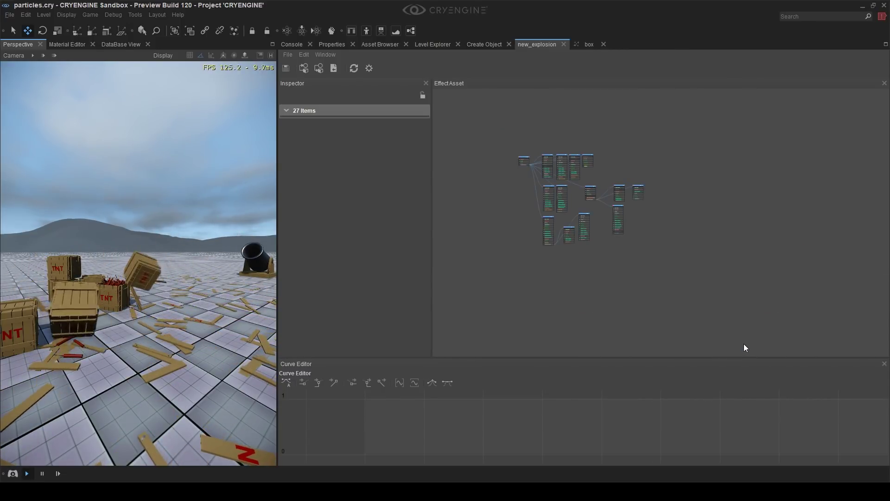
key("Delete")
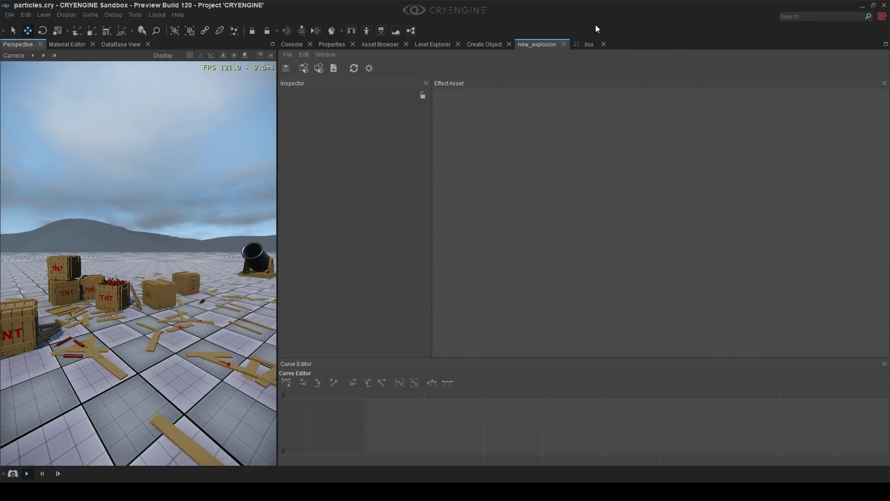
left_click(590, 43)
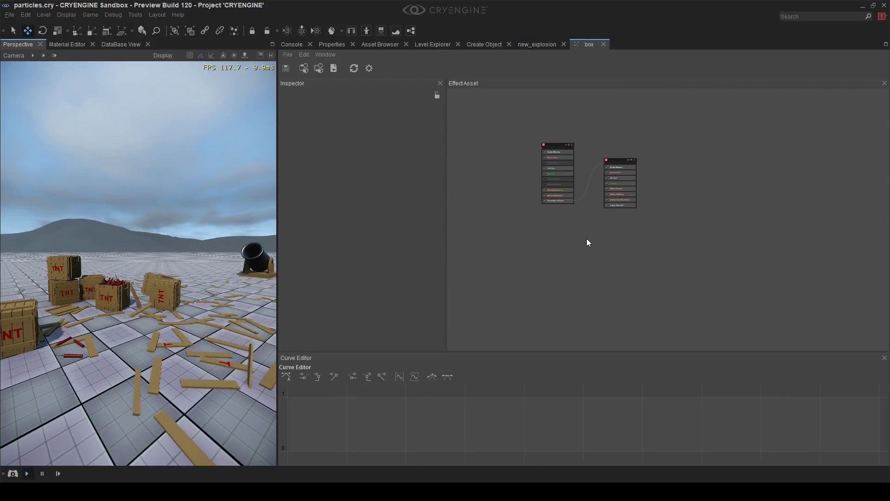
key("ctrl+v")
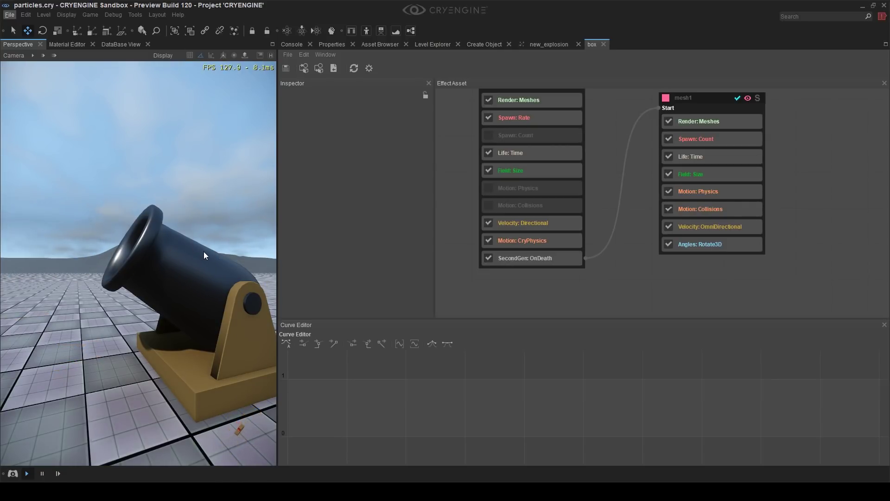
Add a Curve modifier driven by Age to the Value of the crate mesh node's Field: Size feature
left_click(518, 170)
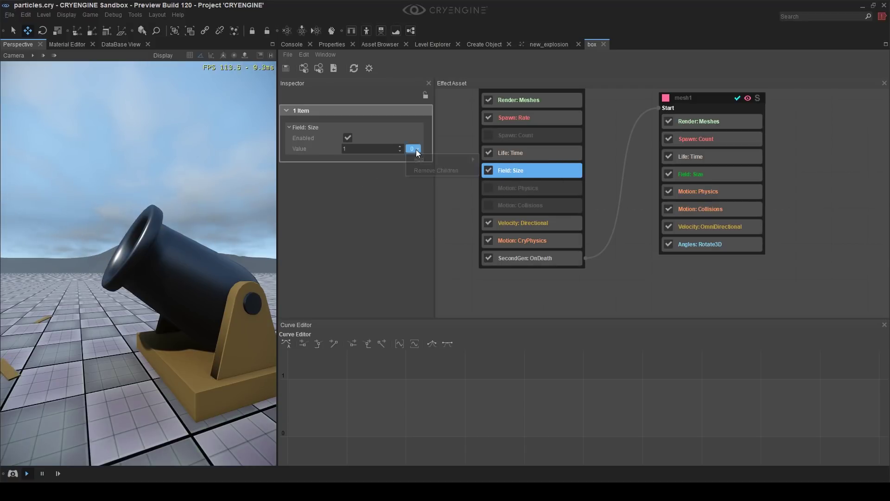
mouse_move(430, 160)
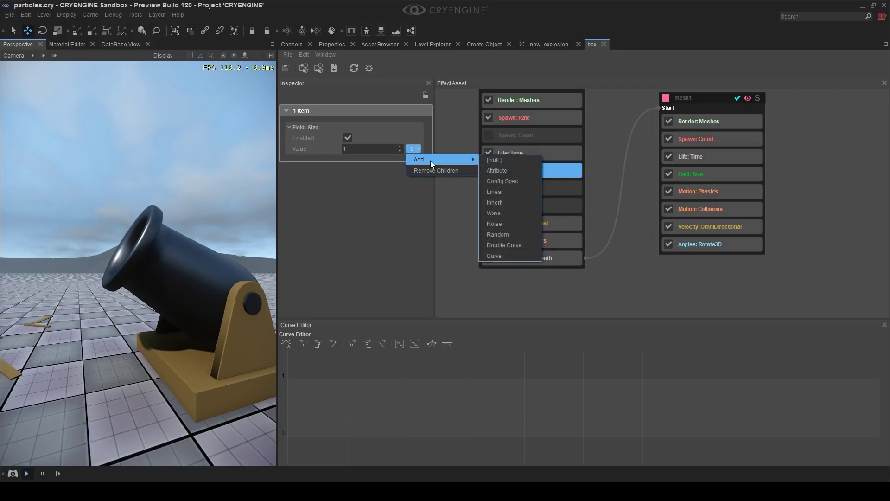
left_click(494, 256)
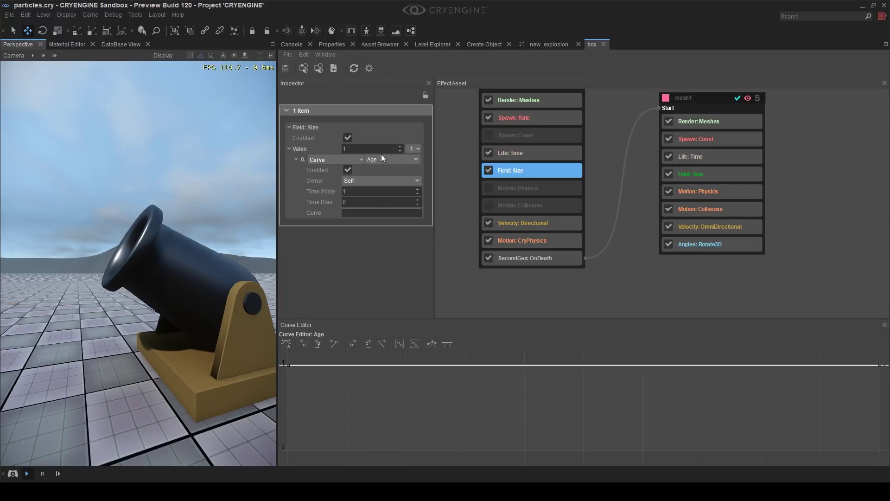
Shape the crate's size curve to rise from 0, overshoot 1, oscillate in diminishing bounces and level off at 1
left_click_drag(288, 365, 263, 453)
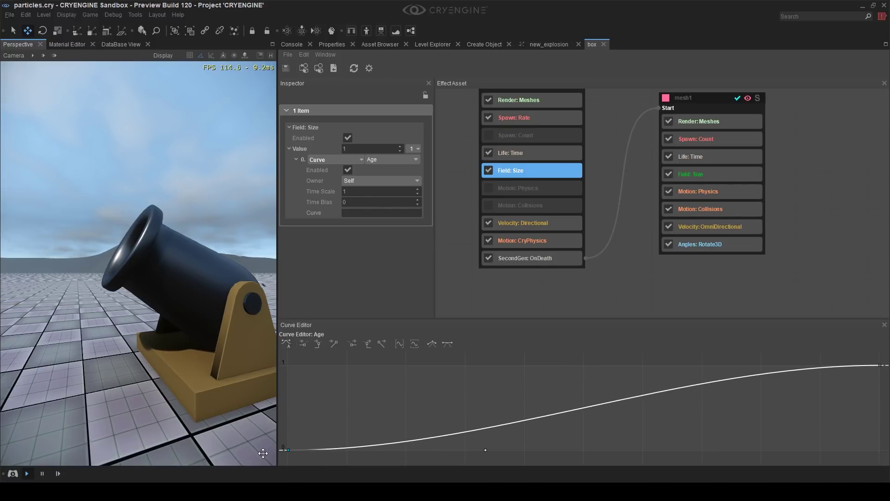
left_click_drag(338, 448, 355, 335)
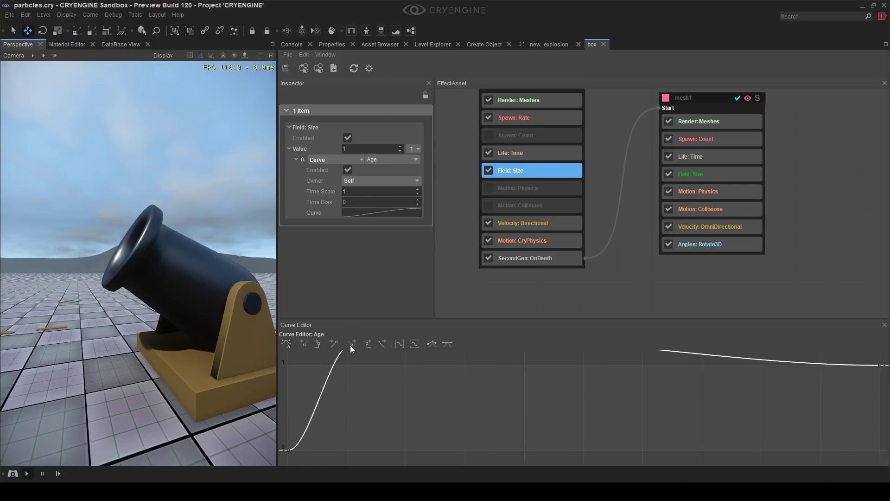
mouse_move(359, 392)
middle_mouse_down()
mouse_move(304, 426)
mouse_move(368, 387)
middle_mouse_up()
scroll(320, 400, "down", 2)
double_click(377, 370)
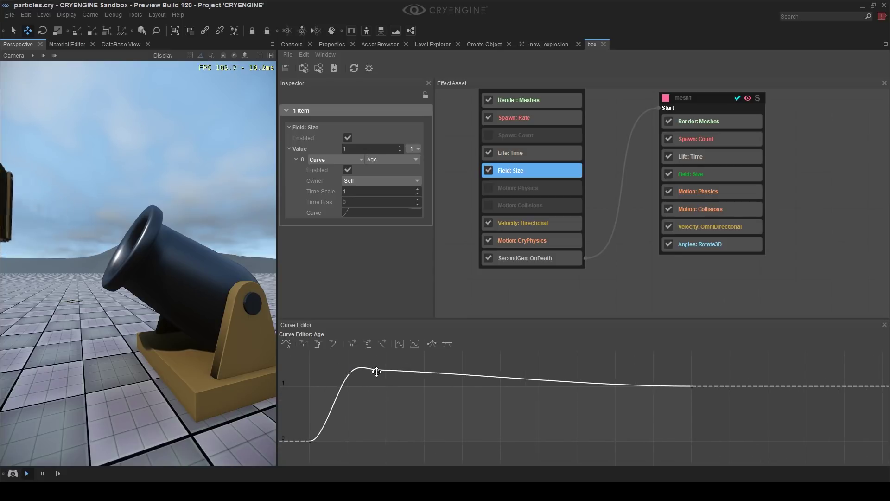
left_click_drag(376, 370, 386, 395)
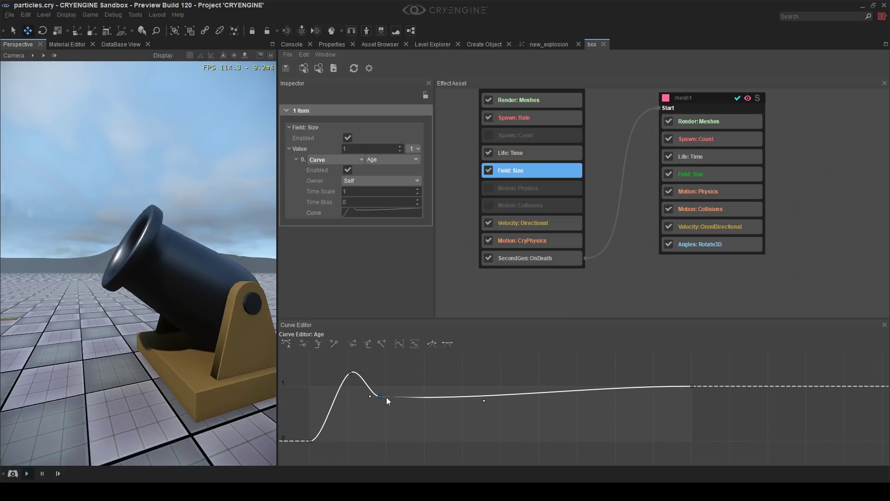
left_click(399, 394)
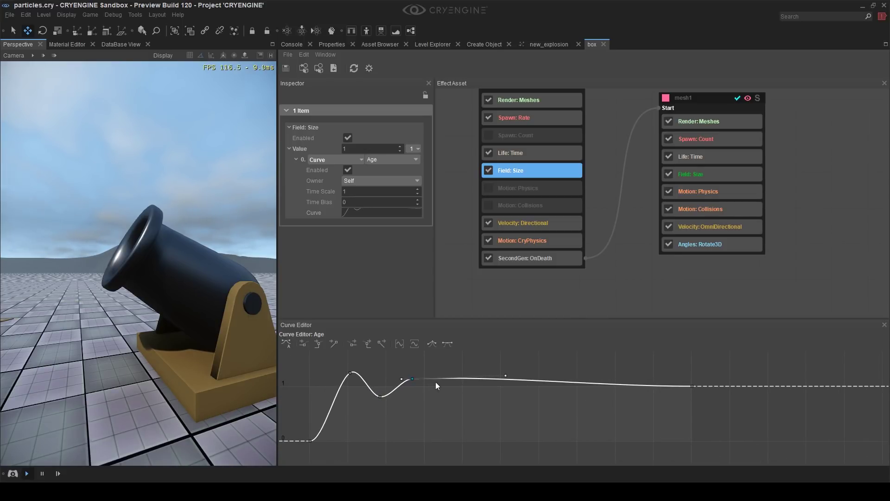
left_click(446, 378)
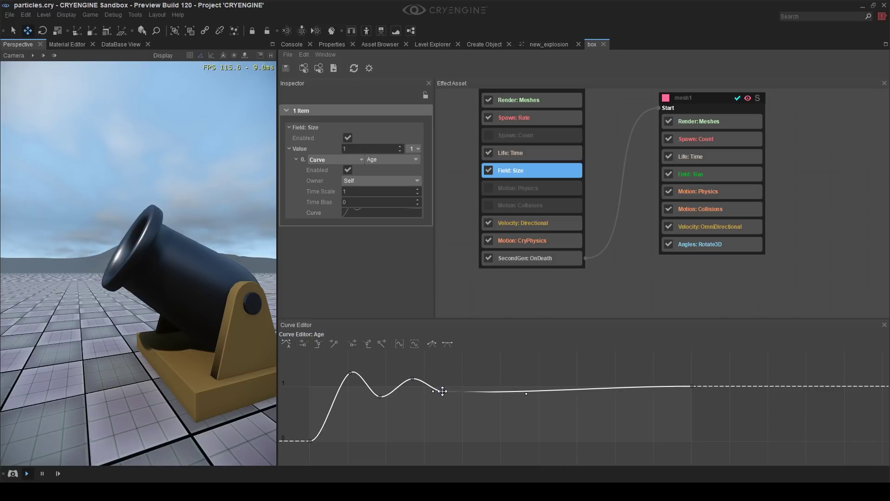
left_click(489, 394)
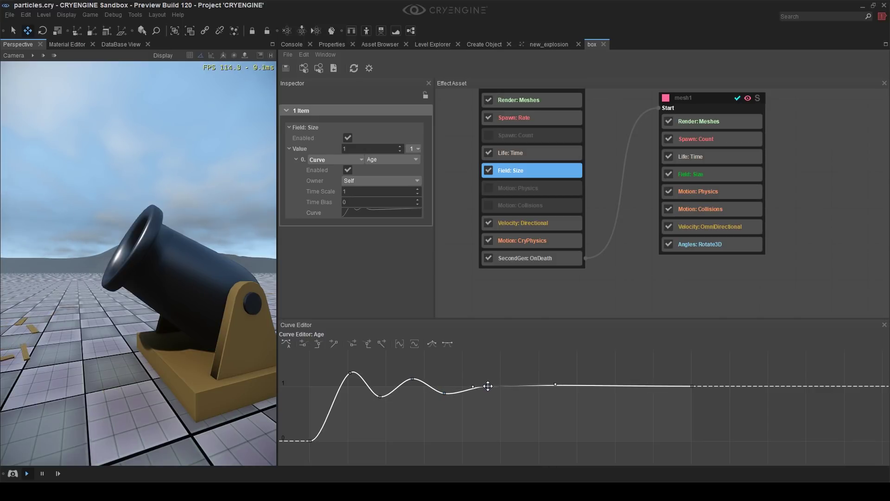
left_click(487, 408)
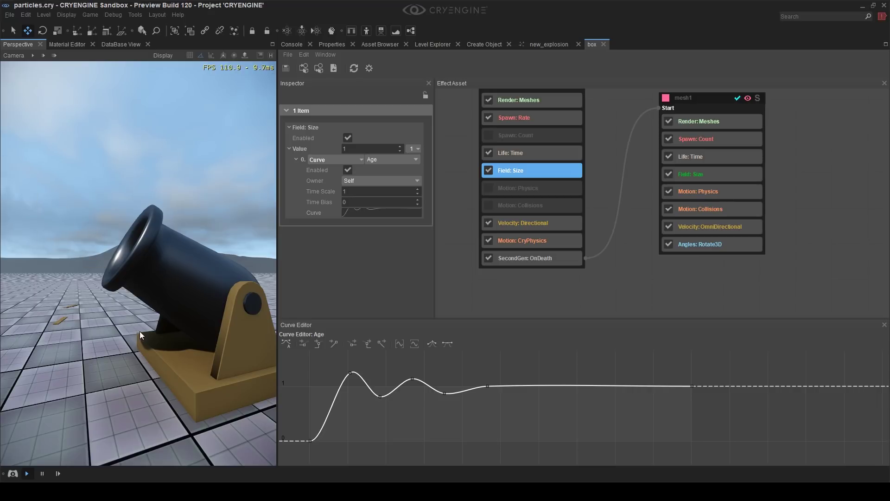
Watch the crates spawn at the cannon and flatten the size curve's second peak and dip closer to 1
key("s")
mouse_move(140, 335)
right_mouse_down()
mouse_move(102, 333)
mouse_move(140, 335)
right_mouse_up()
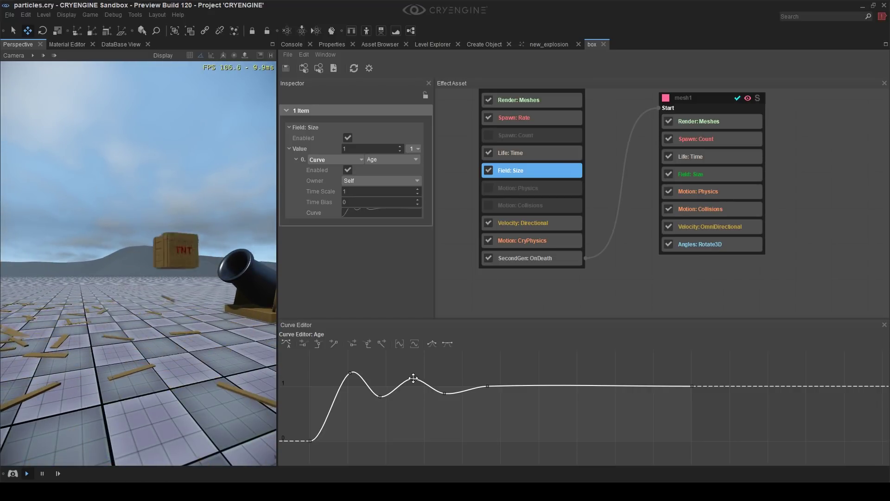
left_click_drag(413, 378, 411, 383)
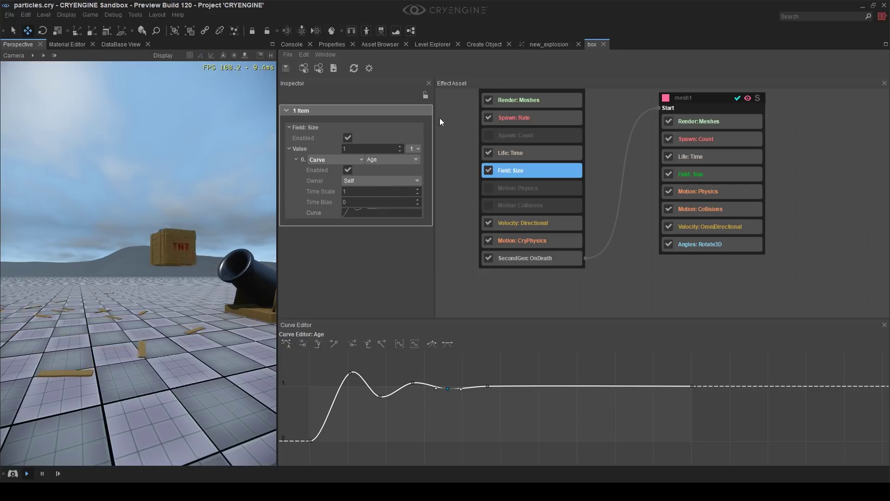
left_click(414, 149)
mouse_move(433, 161)
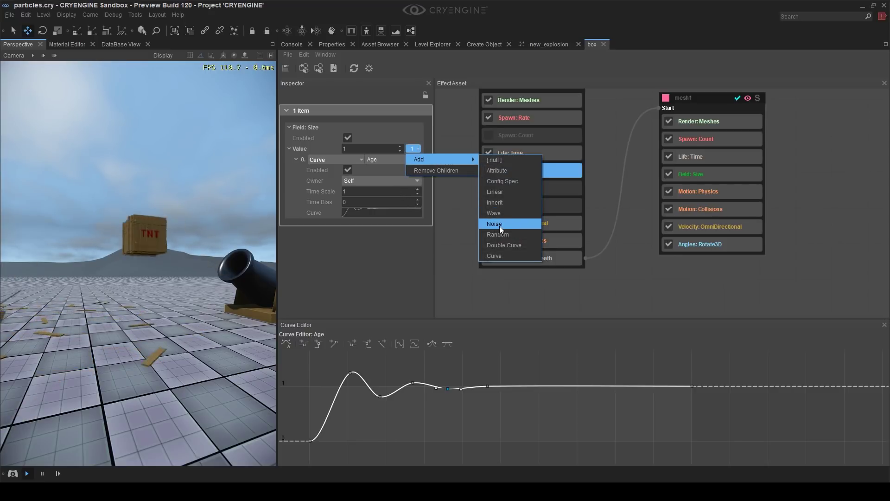
left_click(307, 193)
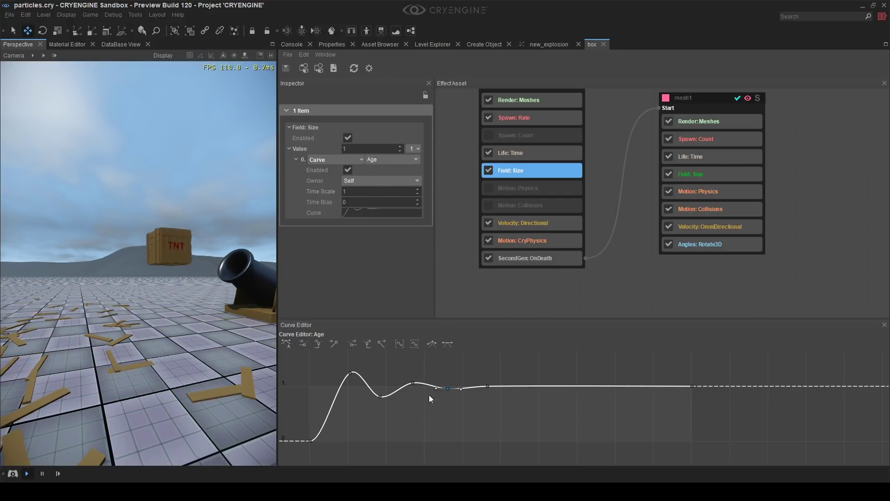
Raise the first dip of the crate's size curve closer to 1 and check the spawning crates in the viewport
scroll(408, 393, "up", 5)
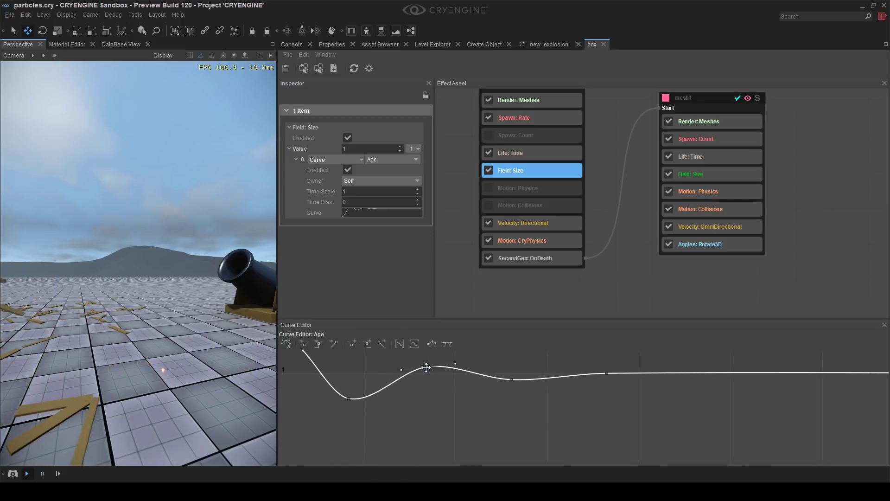
left_click(349, 397)
left_click_drag(349, 393, 349, 390)
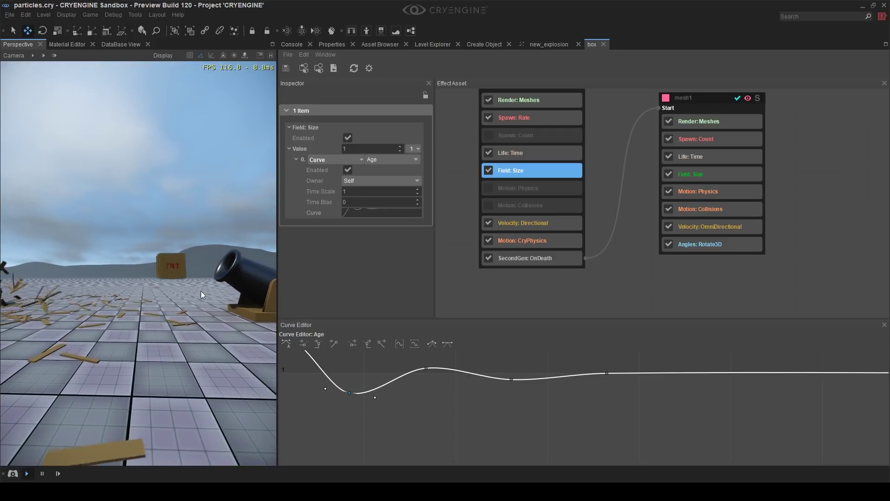
right_click_drag(201, 290, 202, 286)
key("a")
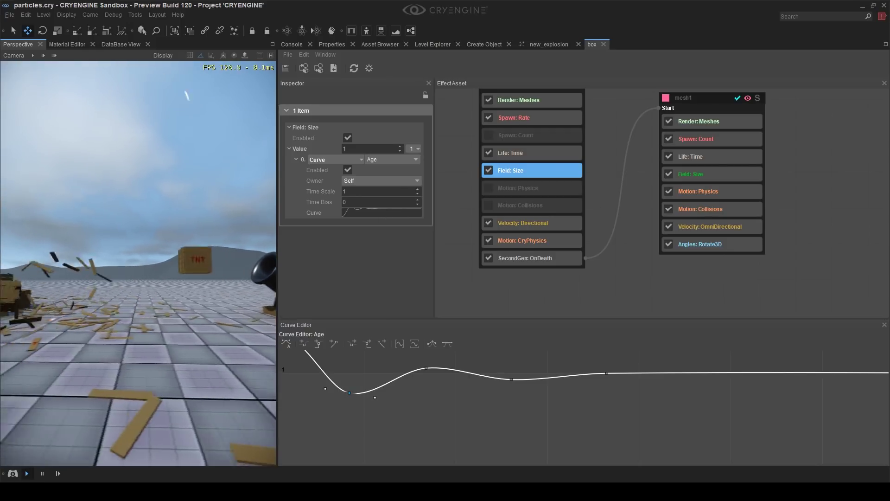
key("s")
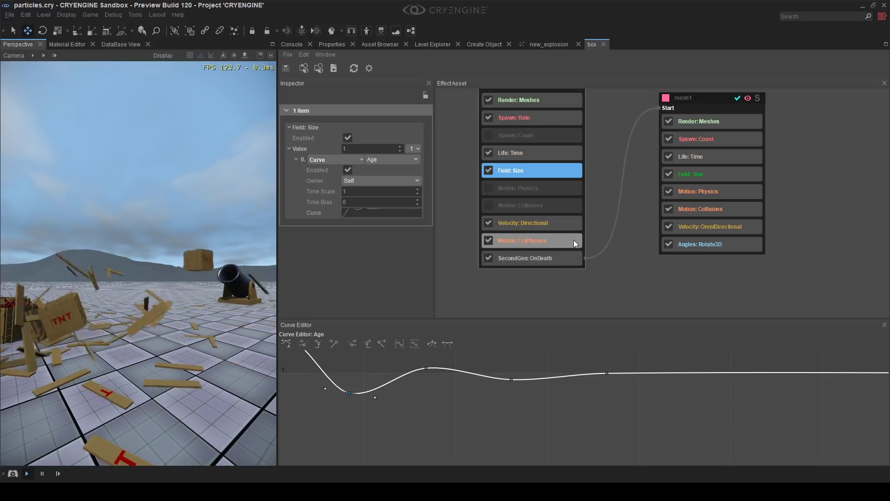
middle_click_drag(617, 192, 607, 236)
right_click(528, 118)
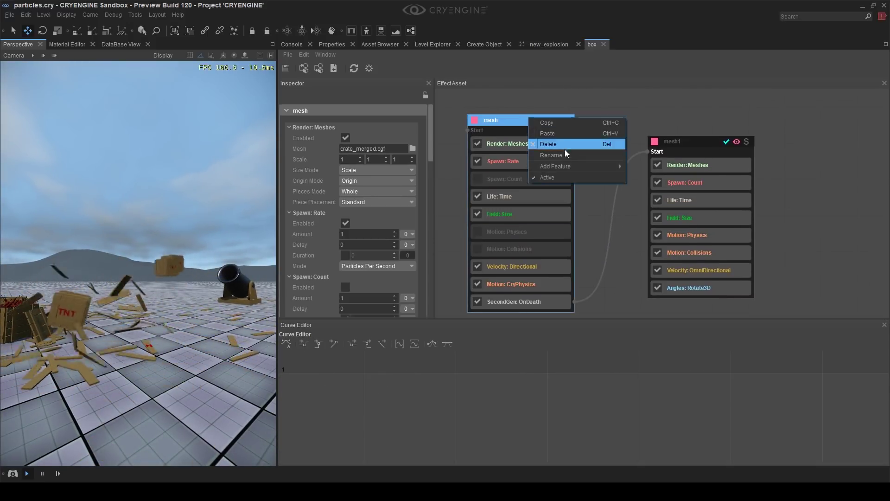
mouse_move(571, 165)
mouse_move(655, 166)
left_click(713, 182)
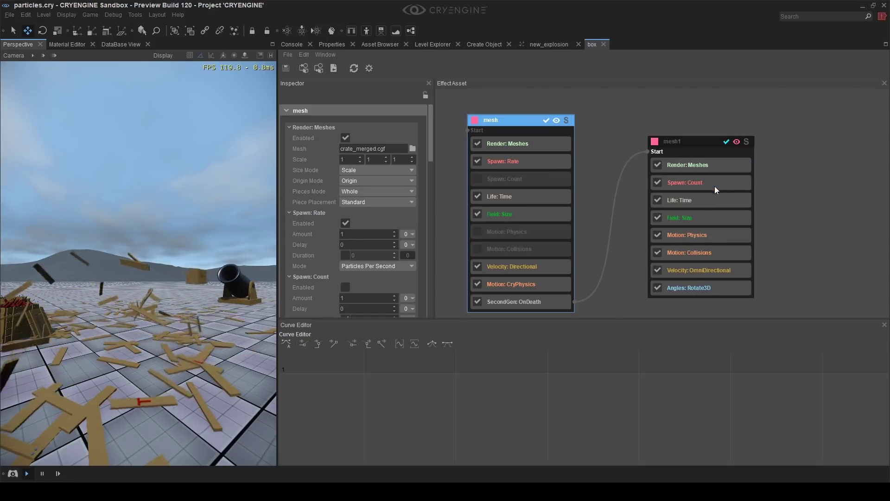
Add an Angles: Rotate3D feature to the crate mesh node with Random Spin 500 on all three axes, and save the effect
middle_click_drag(630, 303, 630, 242)
left_click(526, 260)
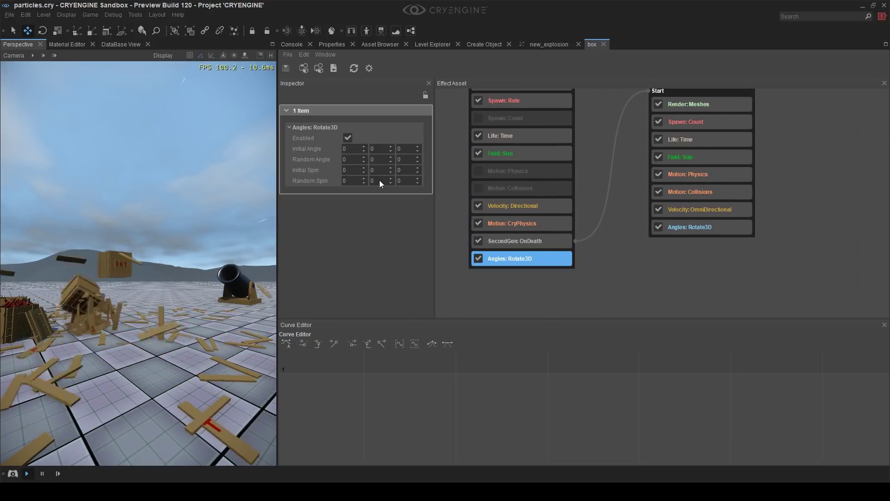
left_click(351, 180)
type("500")
left_click(378, 180)
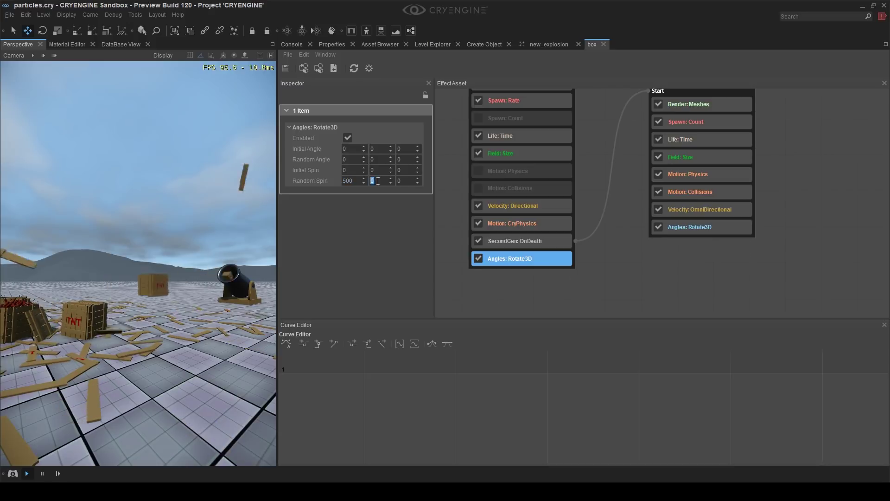
type("500")
left_click(402, 181)
type("500")
left_click(383, 181)
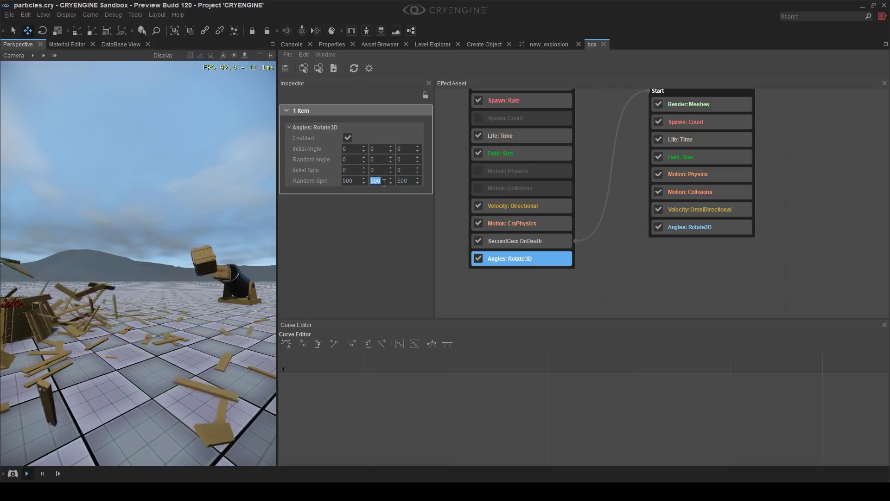
left_click(558, 272)
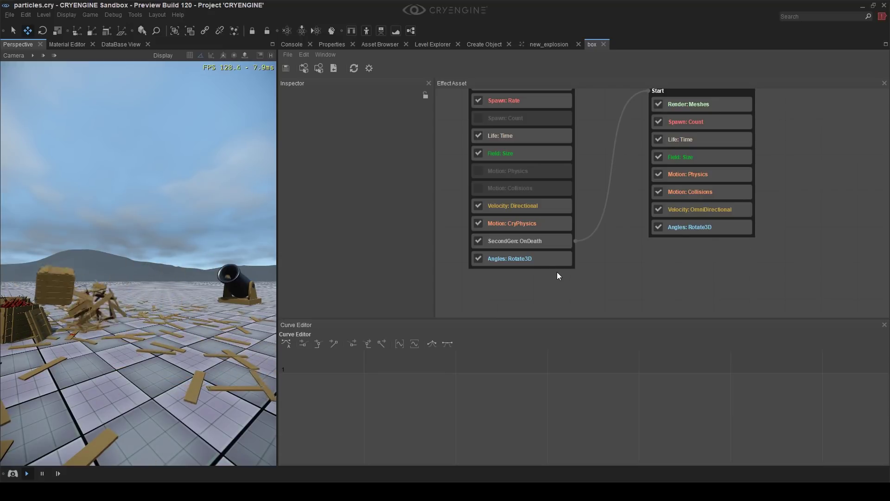
mouse_move(180, 305)
right_mouse_down()
mouse_move(176, 292)
mouse_move(185, 310)
right_mouse_up()
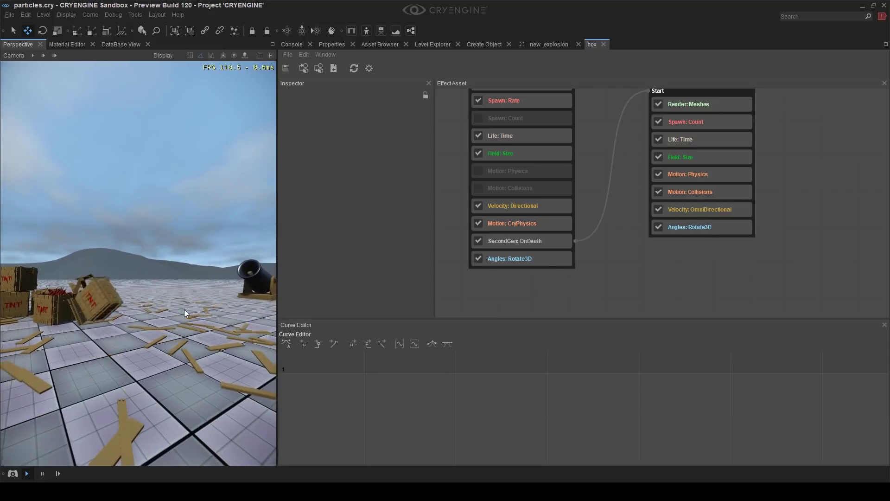
middle_click_drag(633, 276, 598, 299)
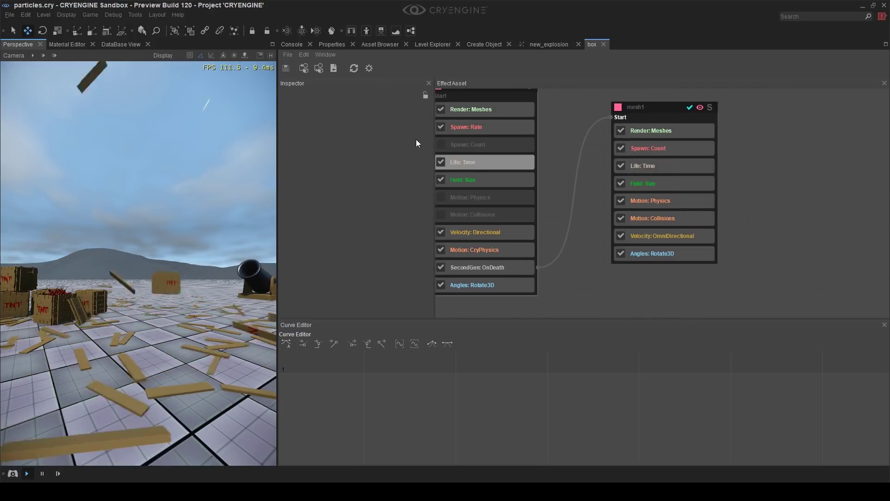
left_click(286, 68)
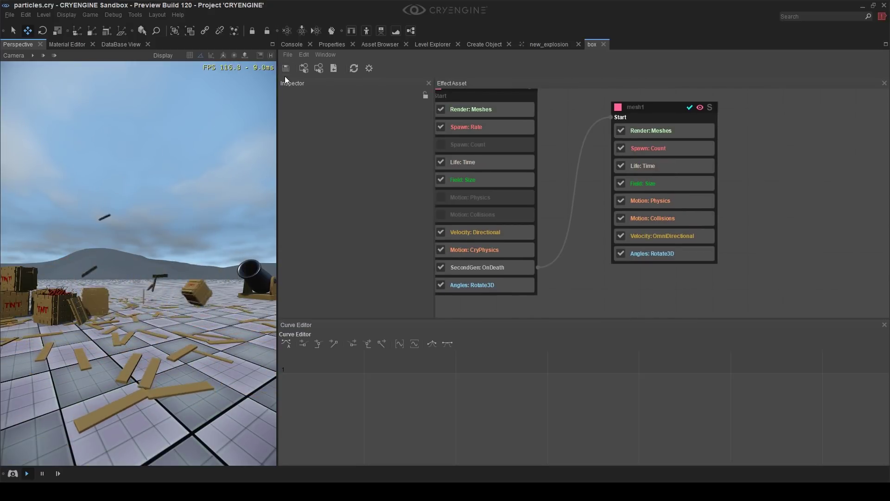
Copy all nodes of the new_explosion effect and paste them into the box effect
left_click(550, 46)
left_click_drag(603, 118, 841, 314)
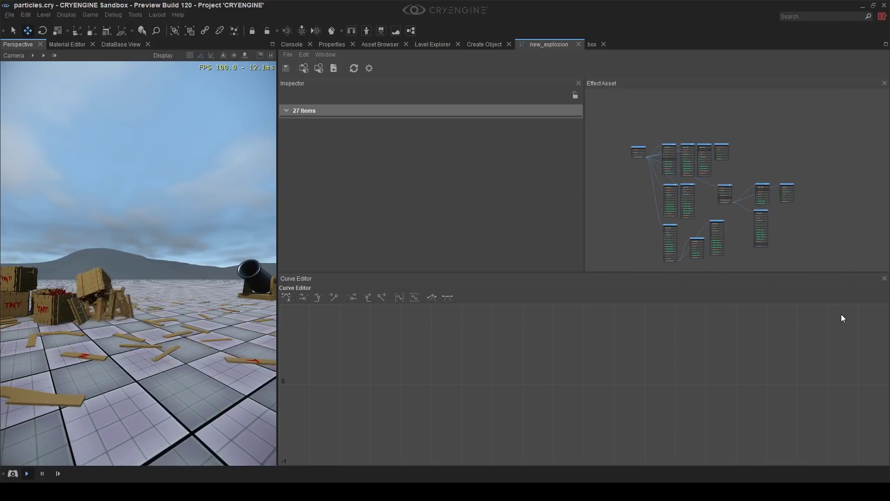
left_click(592, 44)
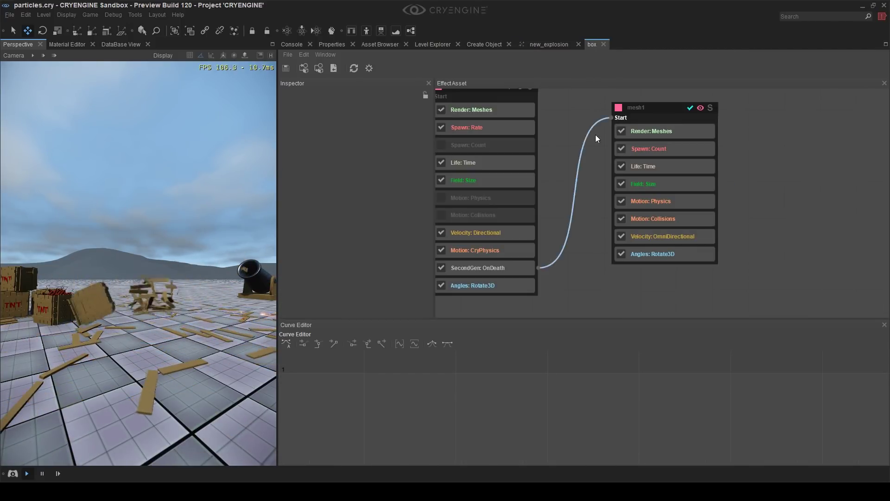
scroll(580, 207, "down", 6)
middle_click_drag(585, 223, 583, 157)
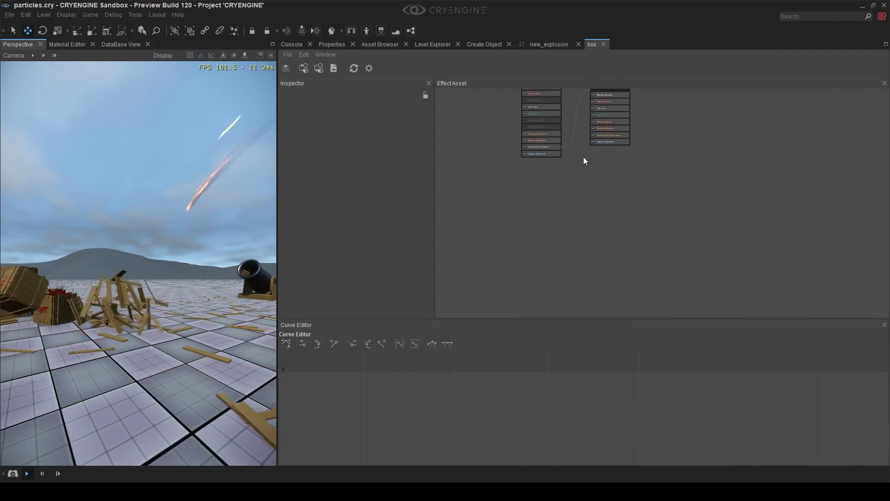
scroll(584, 158, "down", 3)
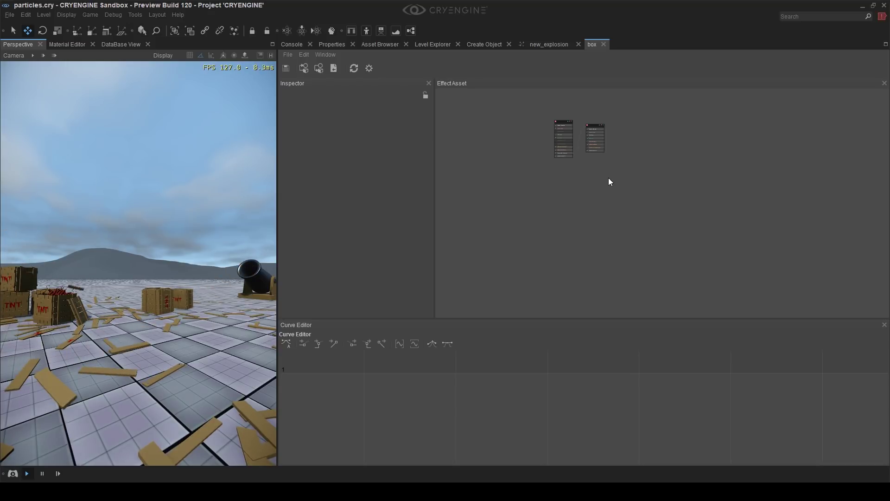
key("ctrl+v")
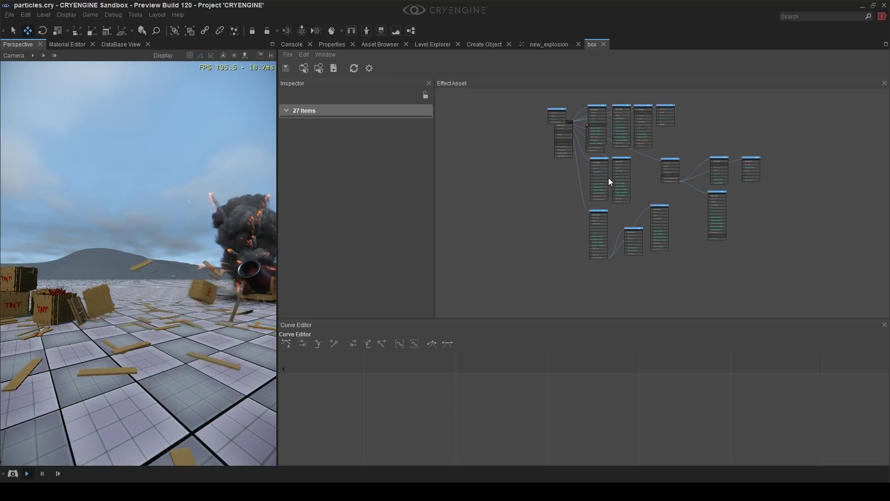
Separate the overlapping timer and crate mesh nodes by moving the mesh node above the pasted explosion nodes
scroll(564, 163, "up", 4)
left_click(533, 169)
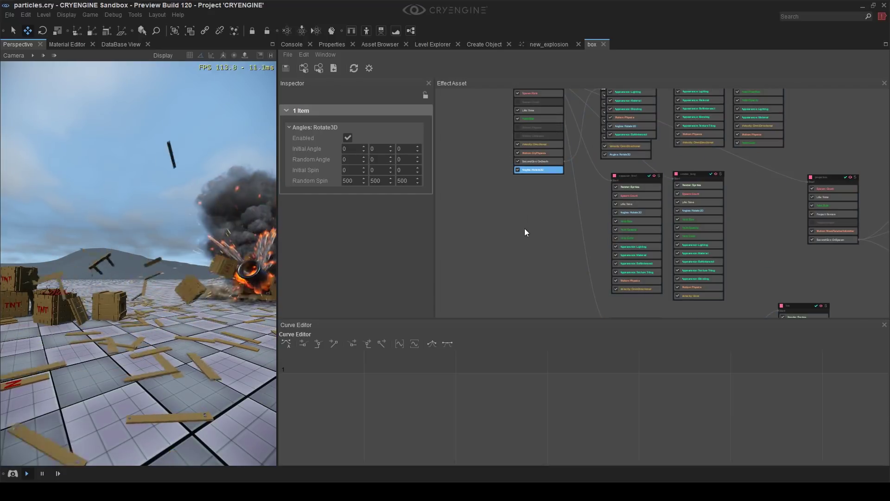
scroll(524, 216, "down", 2)
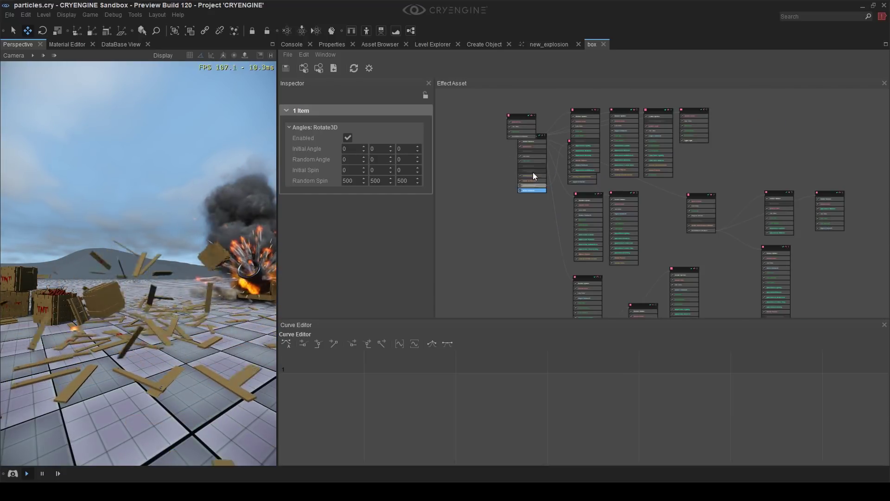
scroll(533, 172, "up", 4)
left_click_drag(552, 99, 510, 111)
middle_click_drag(543, 282, 540, 390)
scroll(466, 147, "down", 2)
left_click_drag(474, 190, 462, 41)
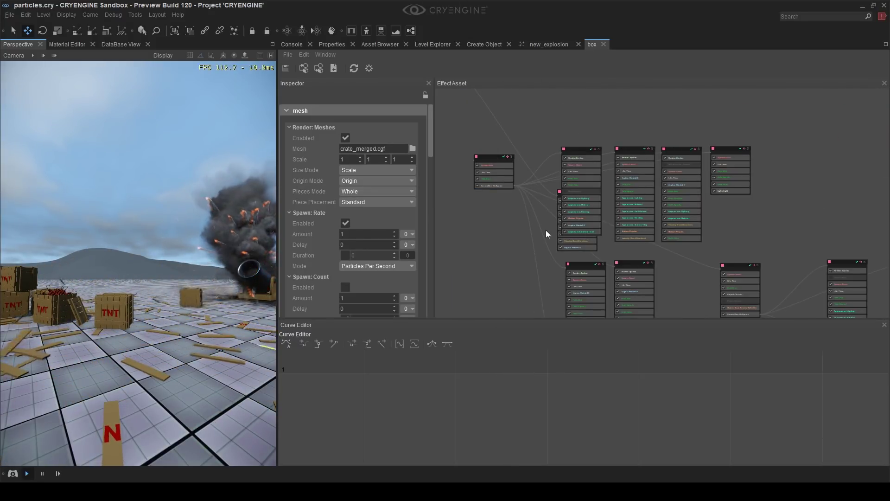
Move the mesh1 debris node out from beneath the glow node to above the explosion nodes
scroll(546, 230, "up", 3)
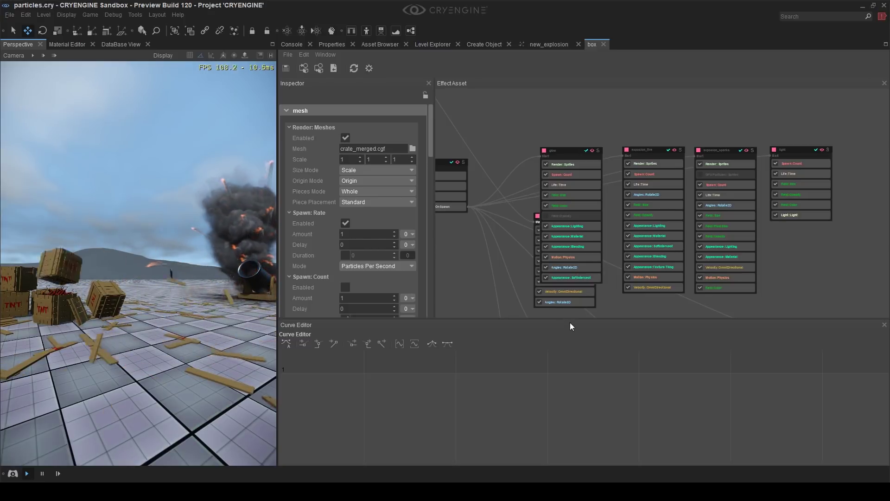
left_click_drag(565, 149, 587, 134)
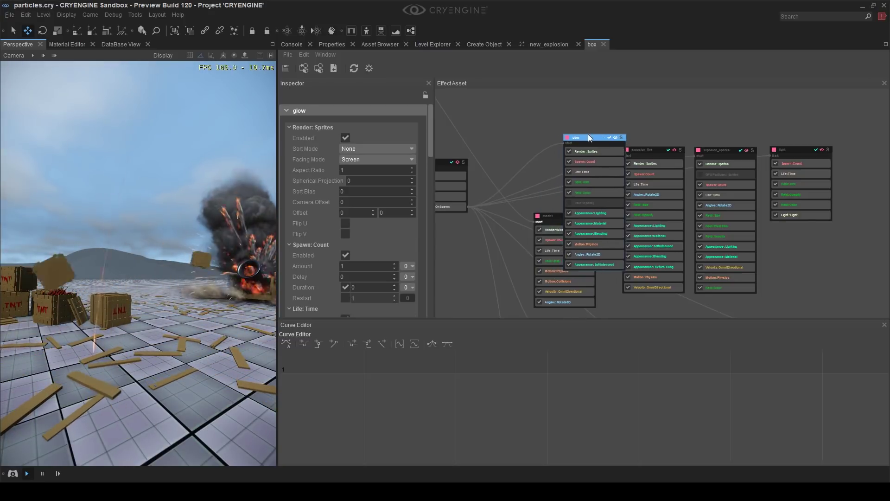
left_click_drag(553, 215, 510, 15)
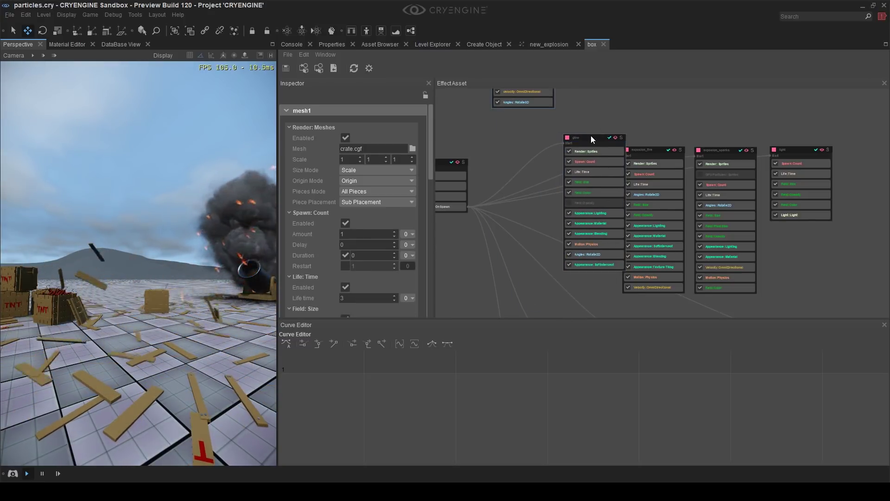
left_click_drag(590, 136, 575, 148)
middle_click_drag(520, 136, 651, 174)
scroll(645, 172, "down", 3)
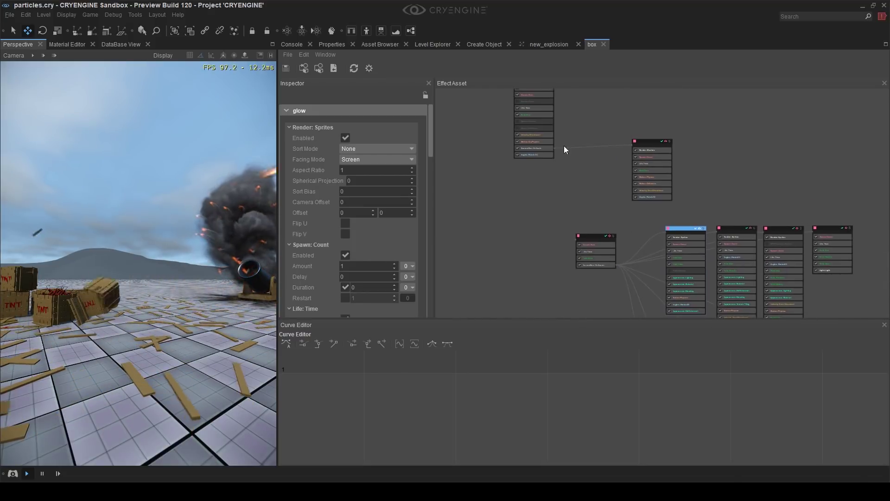
Place the crate mesh node just left of the timer node and the mesh1 node above the timer
middle_click_drag(604, 157, 606, 201)
left_click_drag(533, 126, 506, 243)
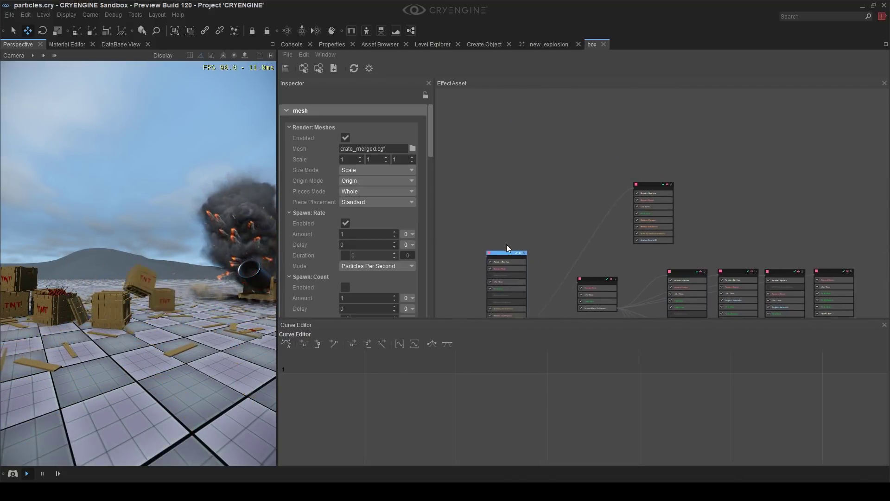
left_click_drag(646, 184, 573, 191)
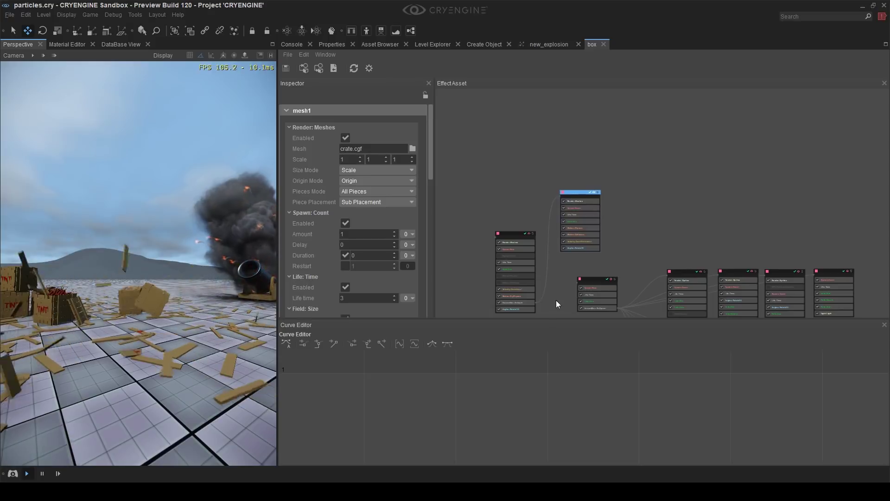
Connect the crate mesh node's SecondGen: OnDeath output to the timer node's Start and disable the timer's Spawn: Rate feature
scroll(556, 299, "up", 5)
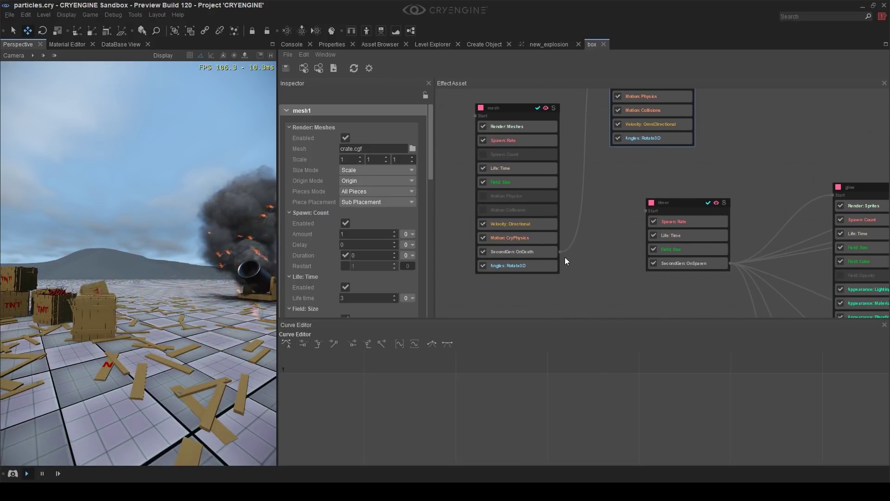
left_click_drag(560, 251, 648, 212)
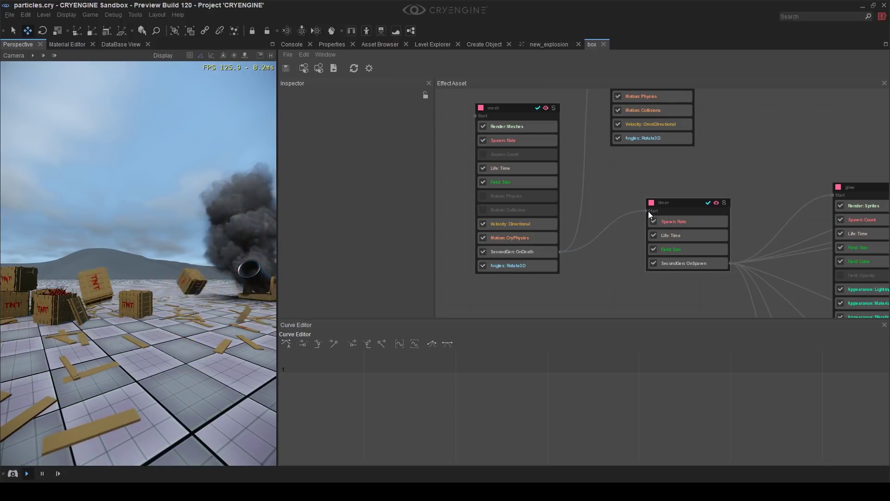
left_click(678, 222)
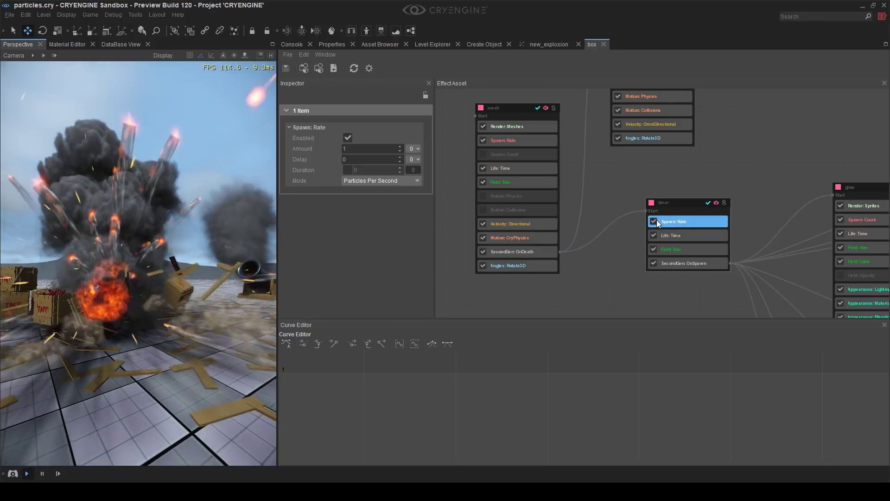
Add a Spawn: Count feature to the timer node and place it directly below Spawn: Rate
middle_click_drag(677, 221, 516, 168)
right_click(510, 173)
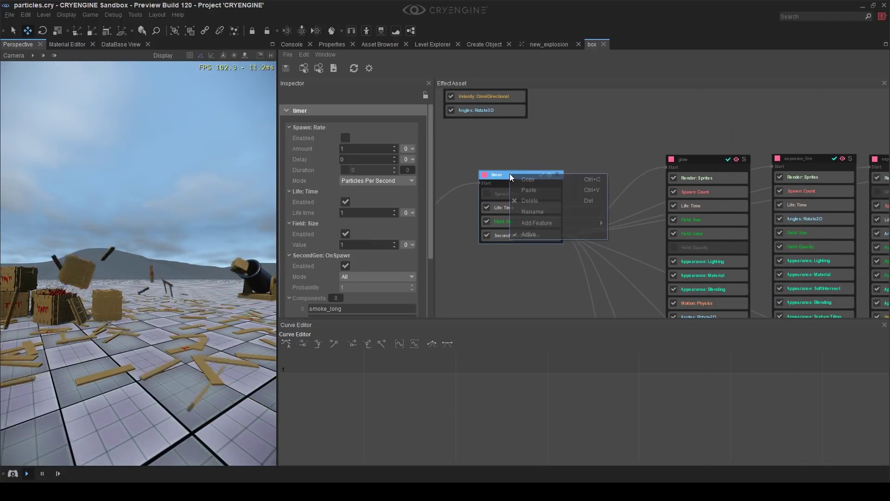
mouse_move(569, 223)
mouse_move(658, 267)
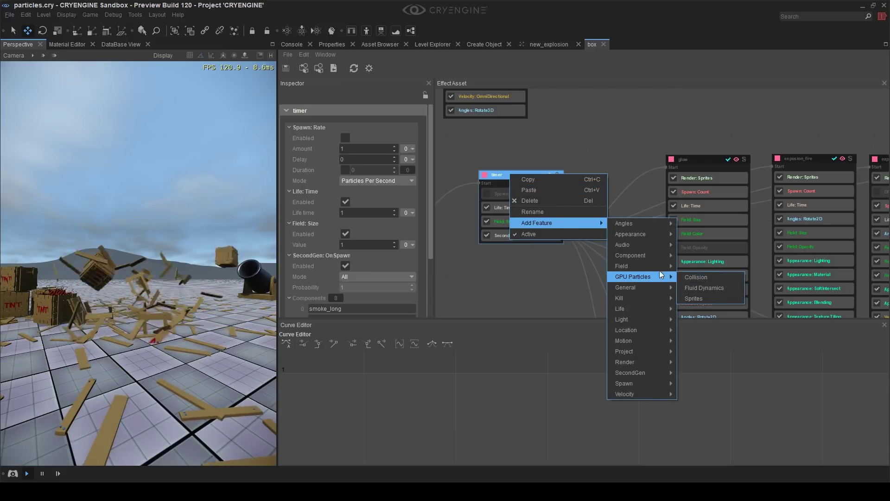
mouse_move(642, 246)
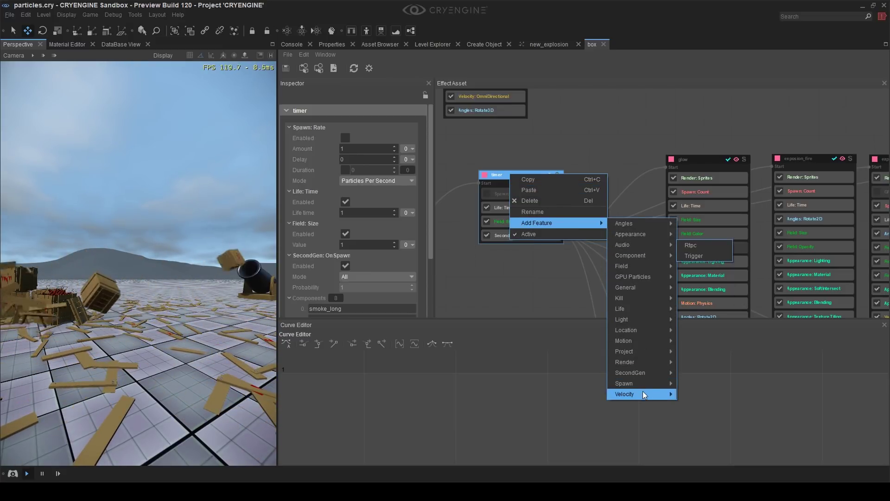
mouse_move(644, 386)
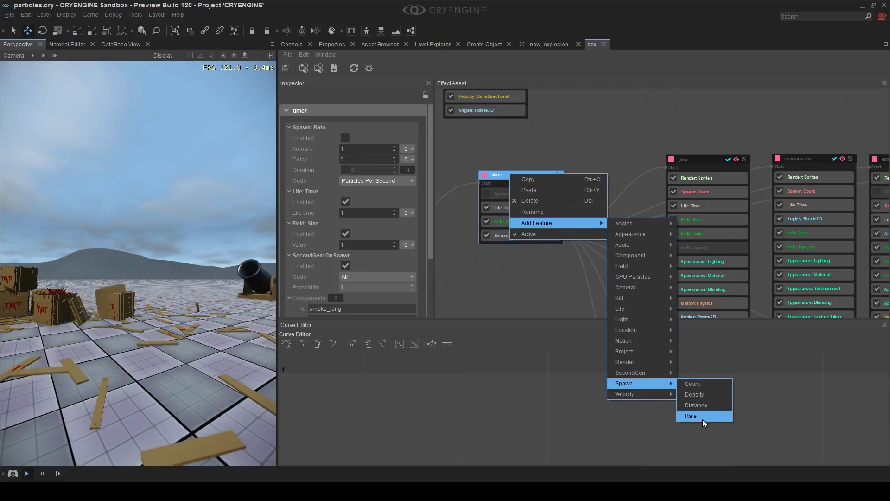
left_click(702, 386)
left_click_drag(521, 249, 521, 207)
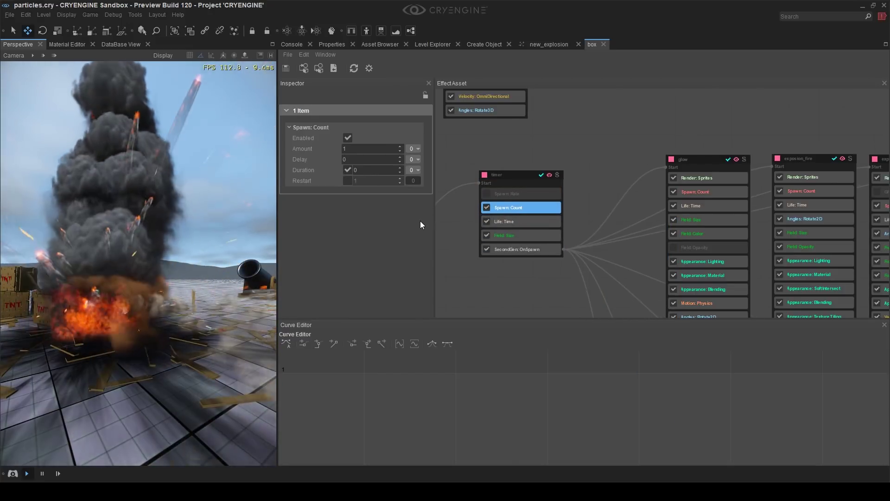
Examine the explosions triggered by the dying crates from several angles and distances in the viewport
right_click_drag(221, 304, 111, 266)
left_click(583, 286)
key("w")
key("w")
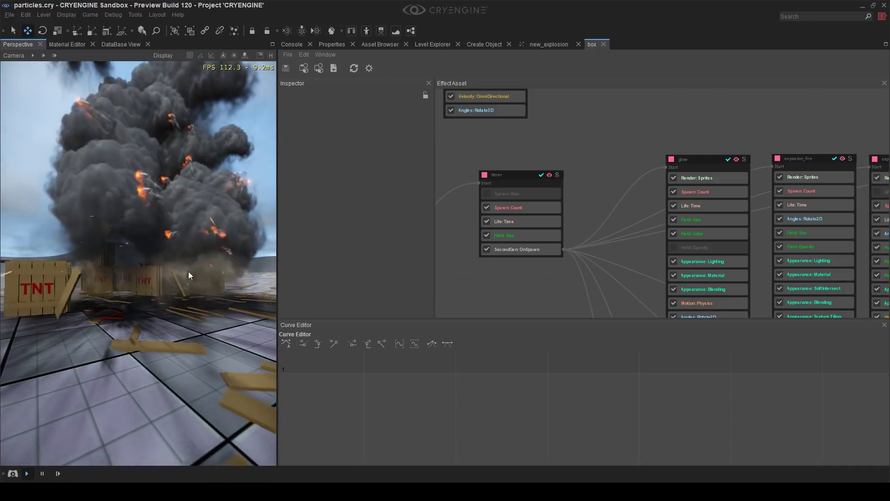
key("w")
mouse_move(189, 271)
right_mouse_down()
mouse_move(213, 272)
mouse_move(188, 271)
right_mouse_up()
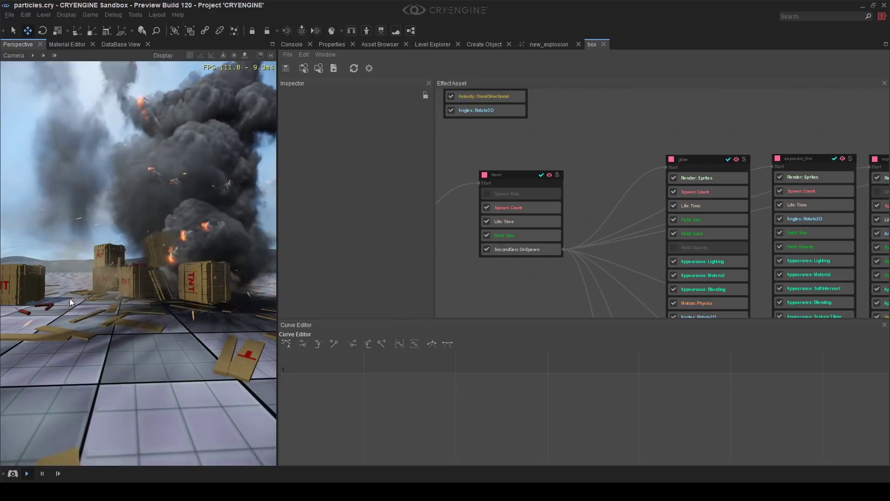
left_click(24, 294)
key("a")
mouse_move(25, 295)
right_mouse_down()
mouse_move(51, 295)
mouse_move(31, 293)
right_mouse_up()
key("w")
key("d")
right_click_drag(157, 309, 132, 353)
key("a")
key("d")
key("s")
left_click(135, 351)
mouse_move(178, 230)
right_mouse_down()
mouse_move(199, 232)
mouse_move(176, 234)
right_mouse_up()
key("a")
key("w")
right_click_drag(99, 283, 57, 339)
key("w")
key("s")
key("s")
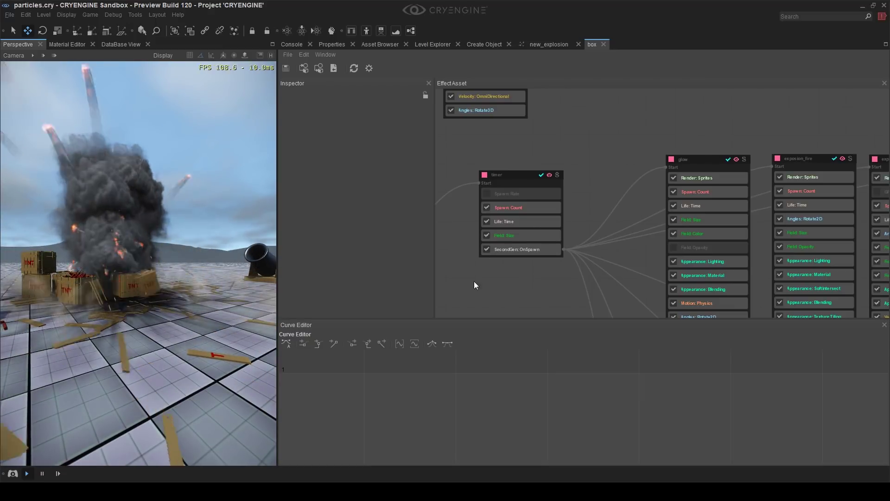
Add a Location: Offset feature to the timer node
right_click_drag(474, 281, 505, 278)
scroll(507, 227, "up", 2)
right_click_drag(506, 236, 498, 211)
left_click(561, 201)
left_click(560, 146)
right_click(571, 153)
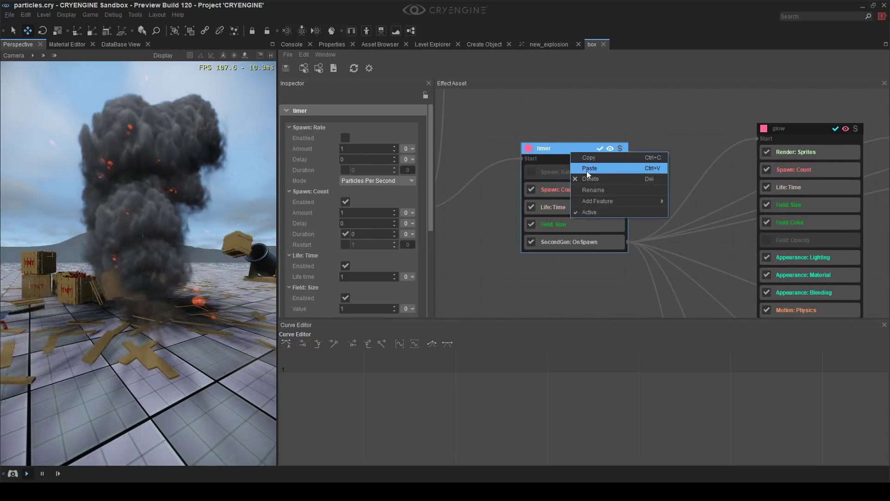
mouse_move(622, 201)
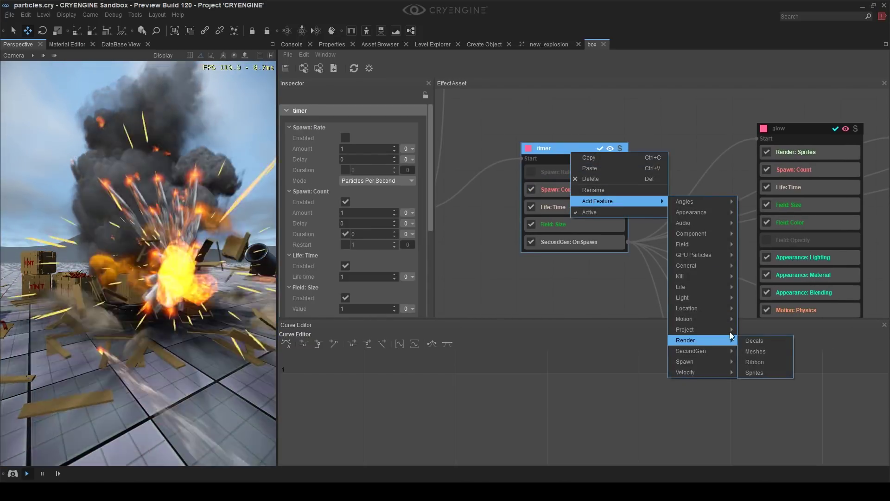
mouse_move(717, 248)
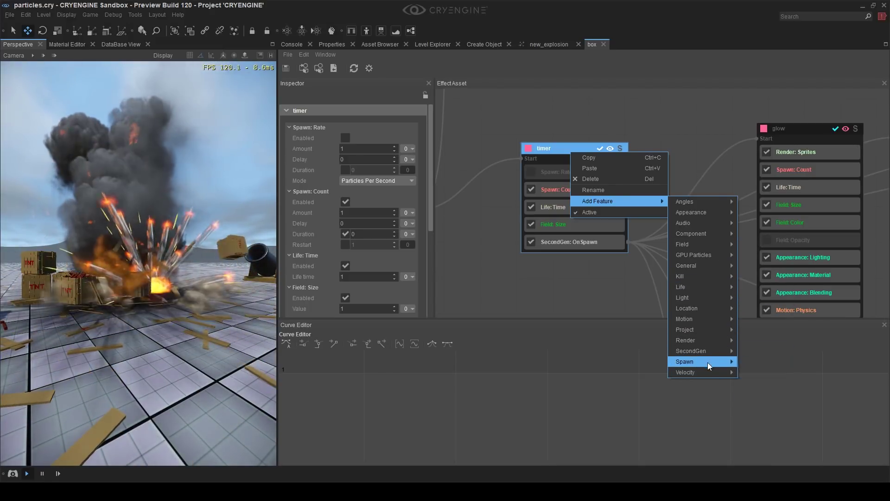
mouse_move(707, 312)
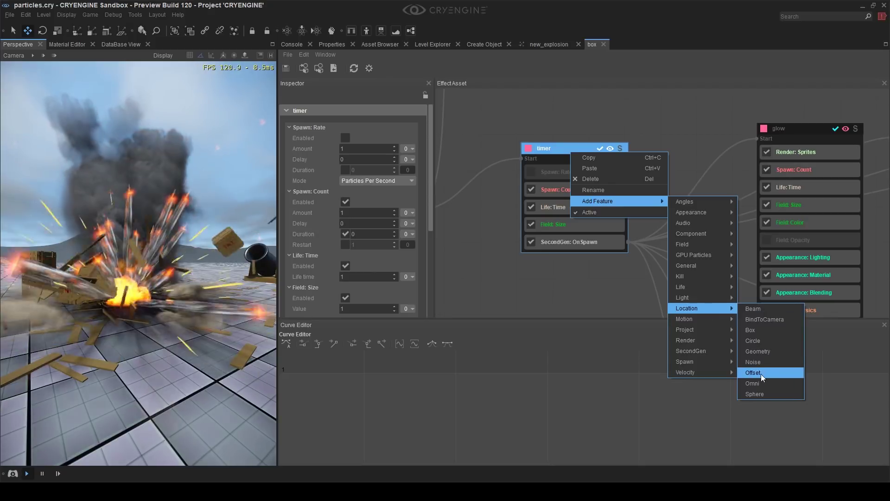
left_click(761, 374)
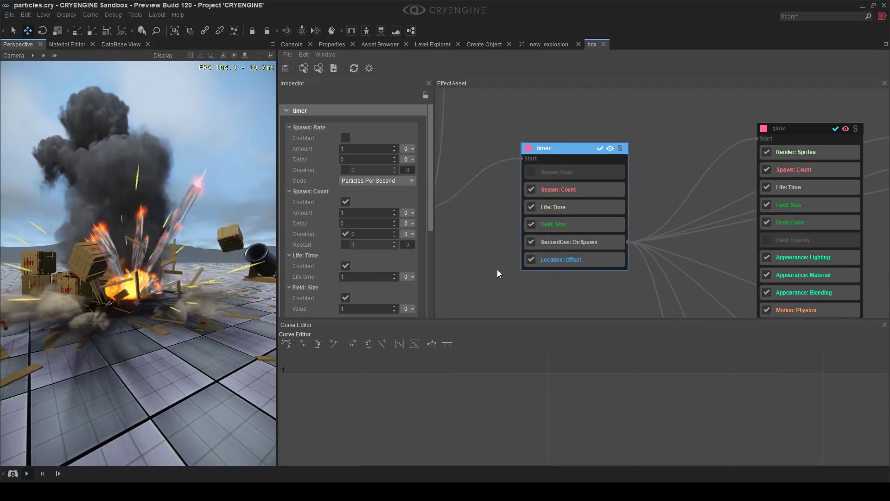
Set the third value of the timer node's Location: Offset to 25
scroll(505, 232, "down", 6)
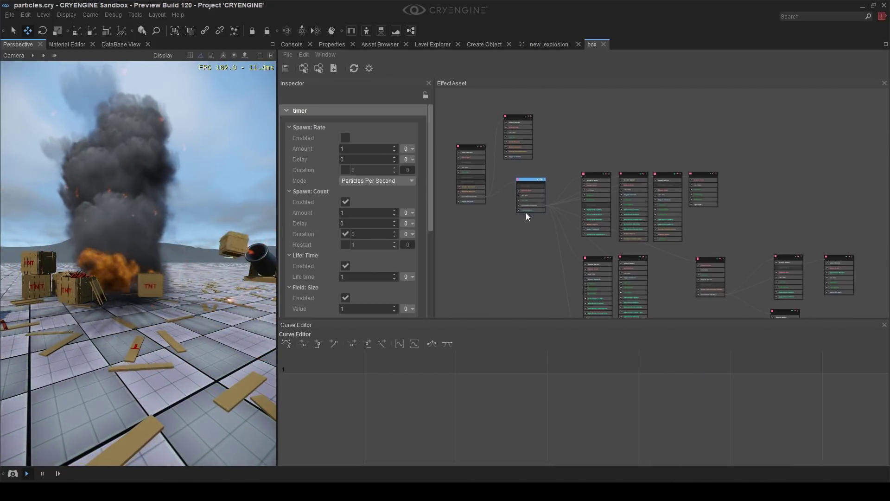
left_click(528, 211)
double_click(401, 148)
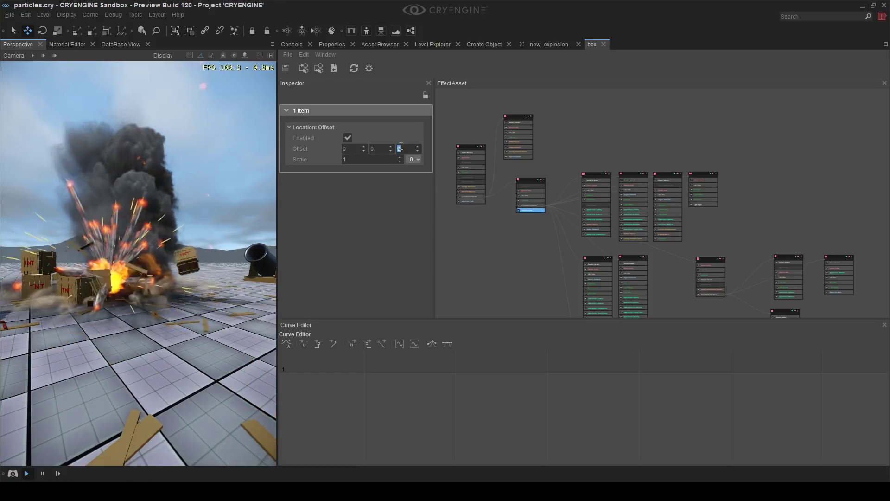
type("25")
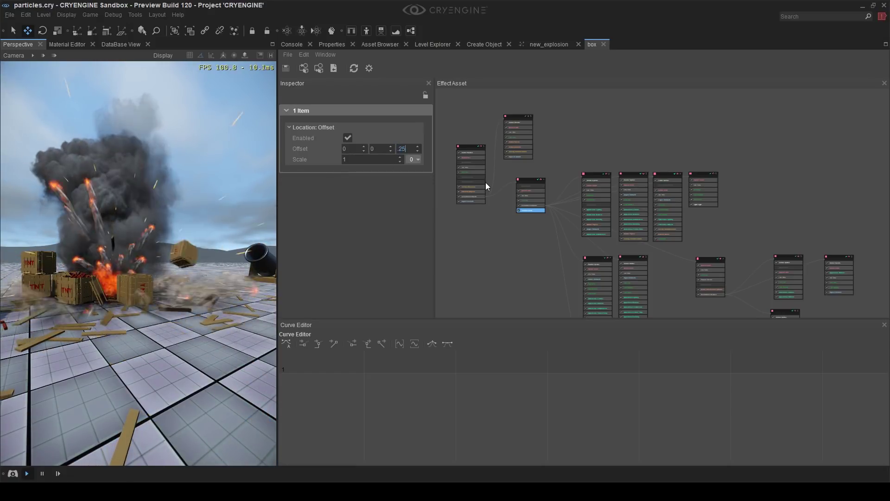
left_click(502, 227)
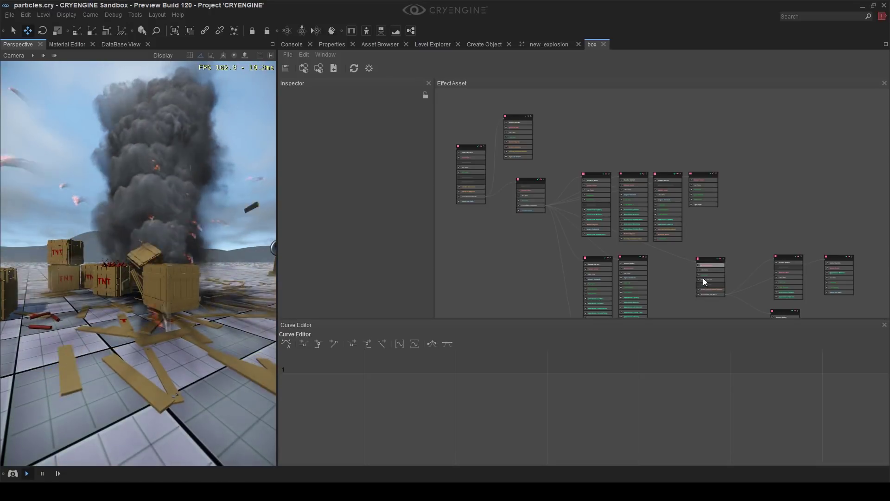
Review the explosion nodes connected to the timer and examine the exploding crates around the cannon from near and far
scroll(637, 119, "down", 3)
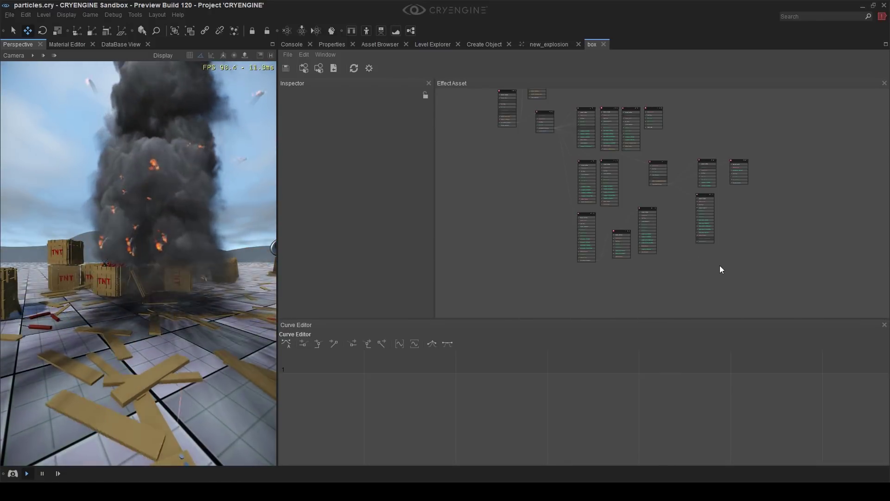
left_click_drag(763, 283, 572, 101)
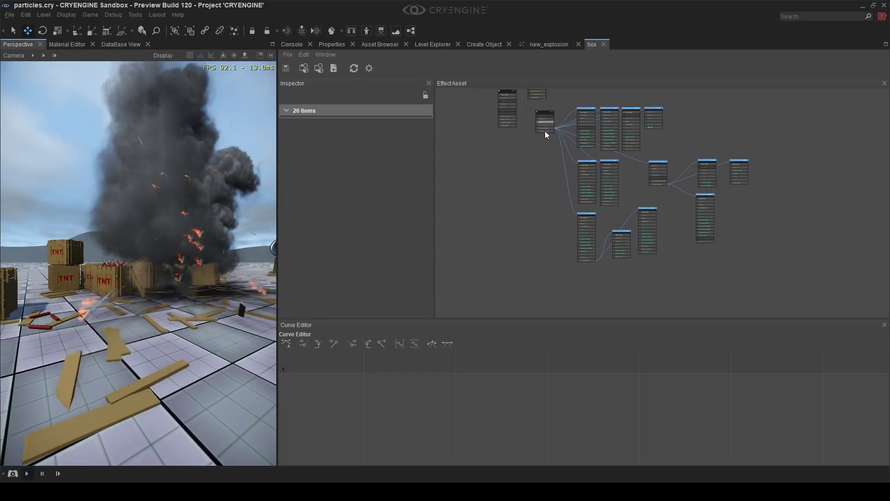
right_click_drag(539, 144, 538, 173)
left_click(538, 173)
scroll(542, 142, "up", 6)
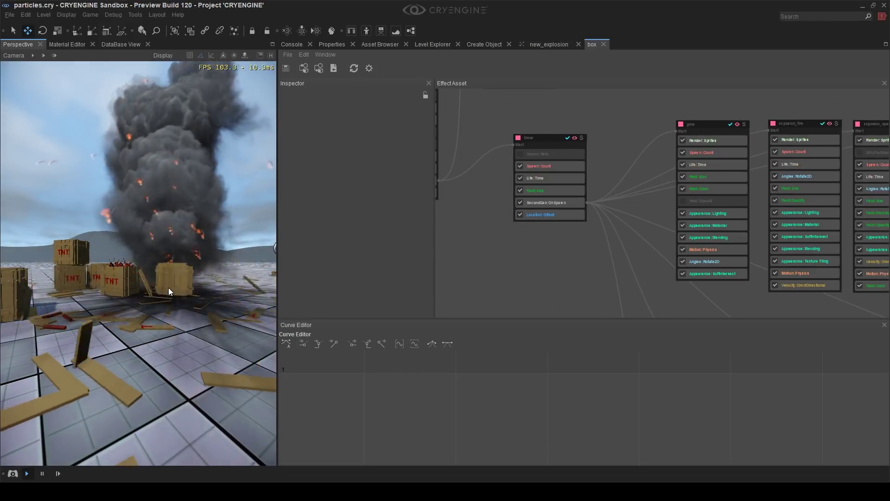
scroll(175, 304, "down", 5)
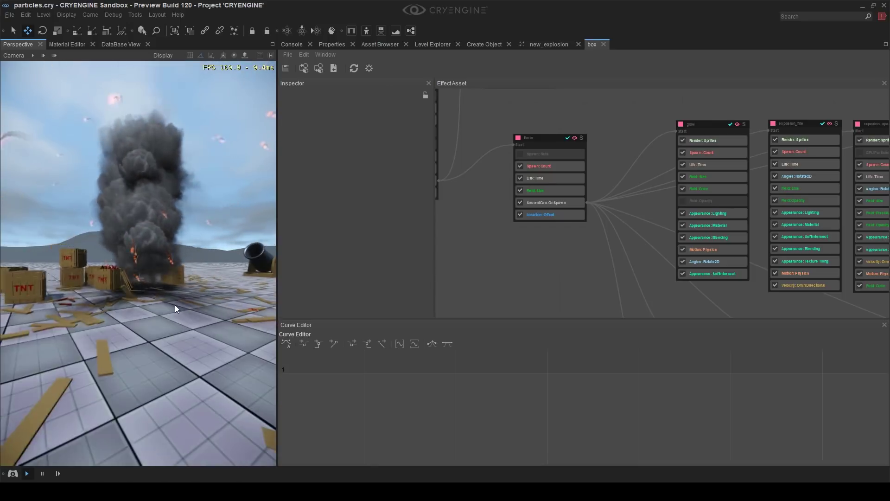
right_click_drag(175, 304, 105, 302)
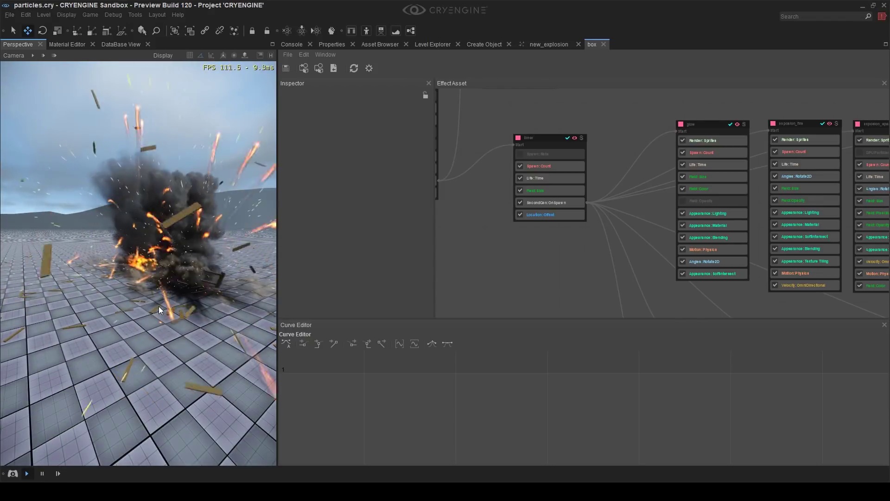
right_click_drag(166, 302, 195, 291)
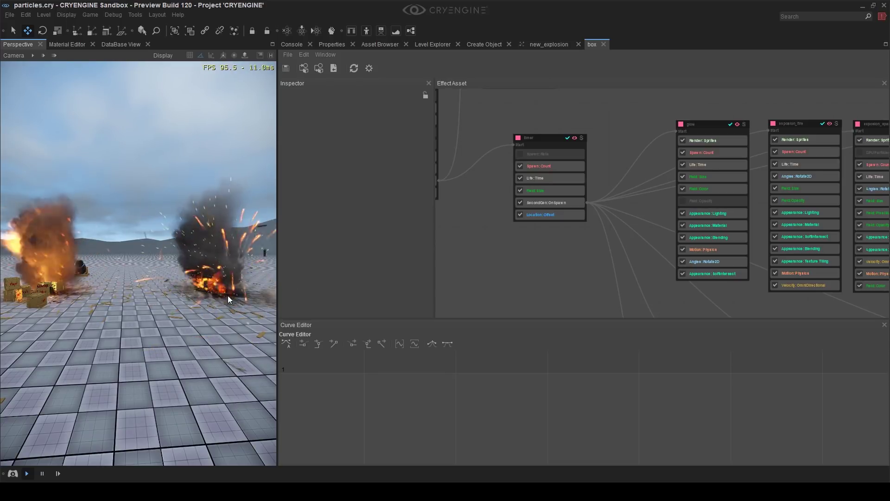
right_click_drag(227, 296, 145, 311)
scroll(568, 259, "down", 4)
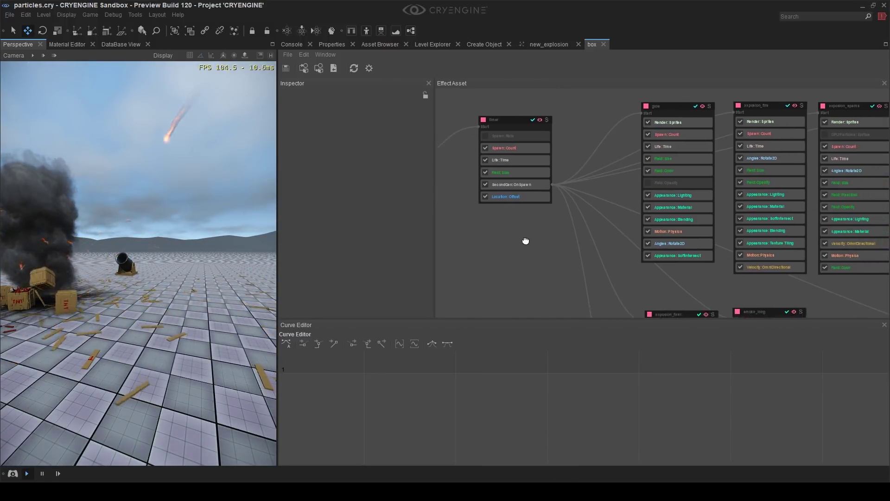
scroll(550, 211, "down", 3)
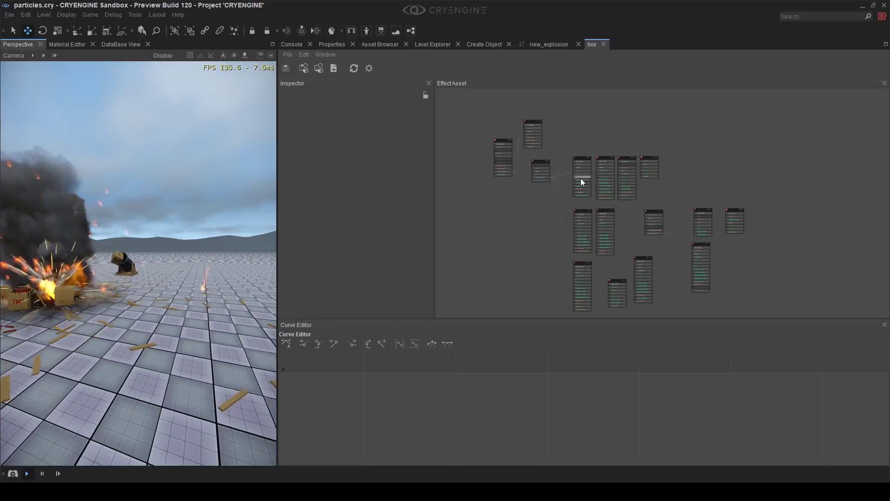
right_click_drag(15, 310, 302, 294)
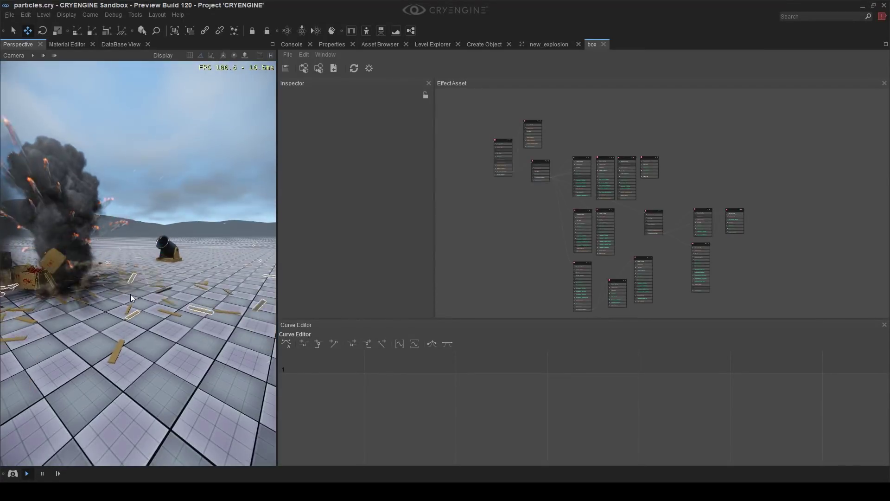
mouse_move(130, 294)
right_mouse_down()
mouse_move(88, 280)
mouse_move(138, 307)
right_mouse_up()
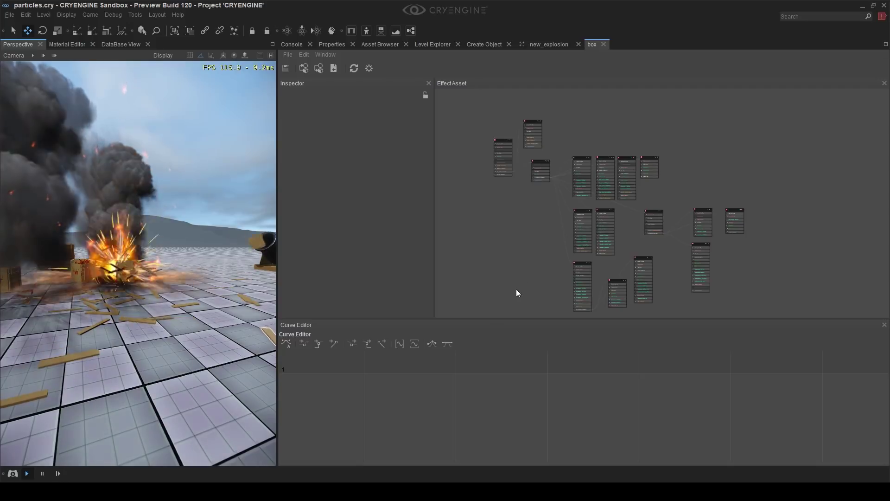
Enlarge the node graph area and look through the explosion's nodes for the fire emitter
left_click_drag(501, 319, 502, 354)
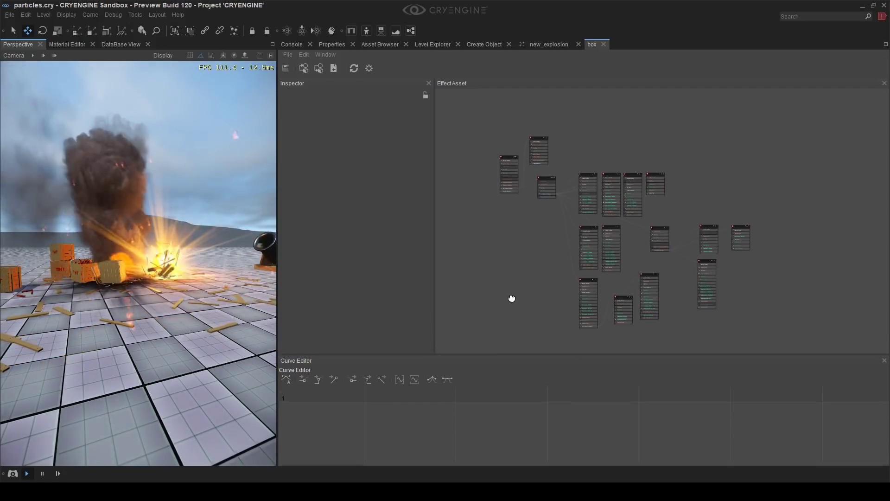
scroll(520, 264, "up", 5)
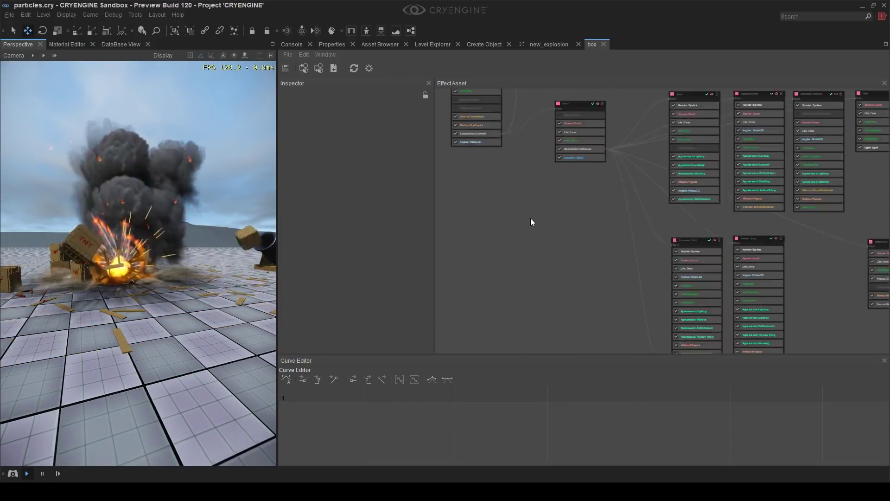
middle_click_drag(530, 221, 569, 291)
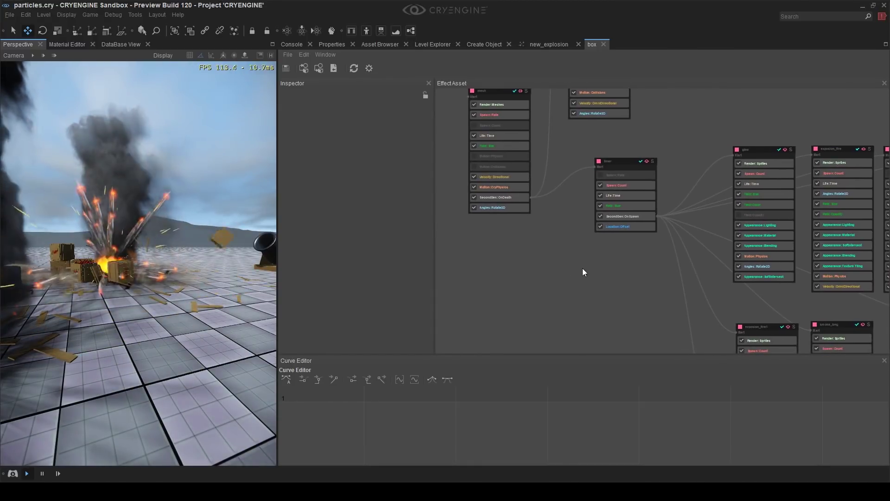
scroll(555, 190, "down", 5)
middle_click_drag(707, 267, 560, 179)
scroll(651, 178, "up", 5)
middle_click_drag(785, 213, 634, 371)
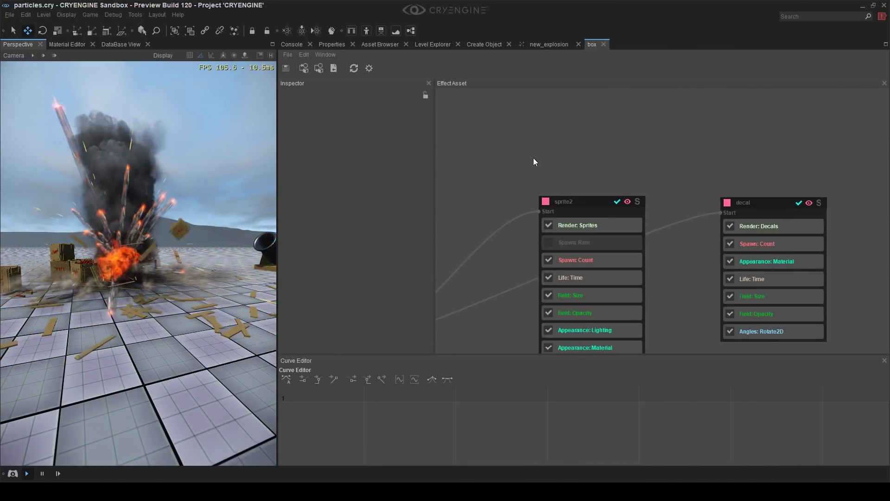
middle_click_drag(532, 162, 791, 157)
middle_click_drag(779, 187, 640, 152)
scroll(641, 148, "down", 3)
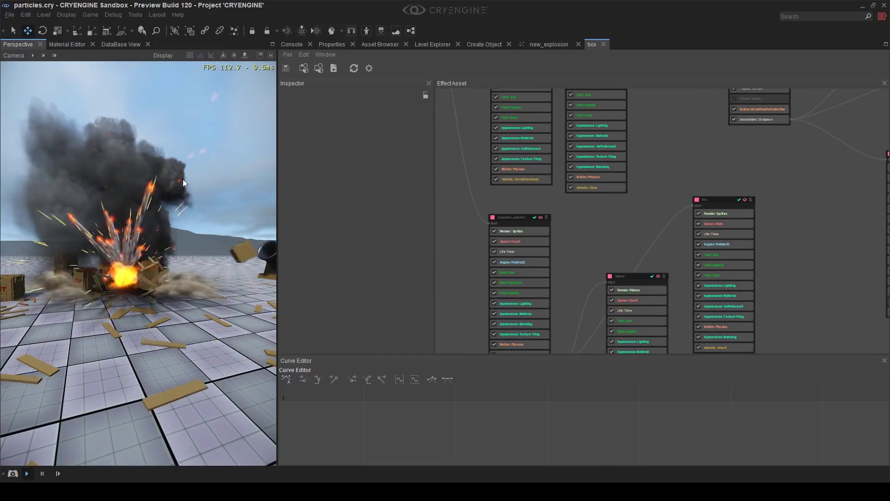
Duplicate the fire node and place the copy directly below the crate mesh node
middle_click_drag(660, 234, 661, 294)
scroll(678, 207, "up", 2)
left_click(713, 162)
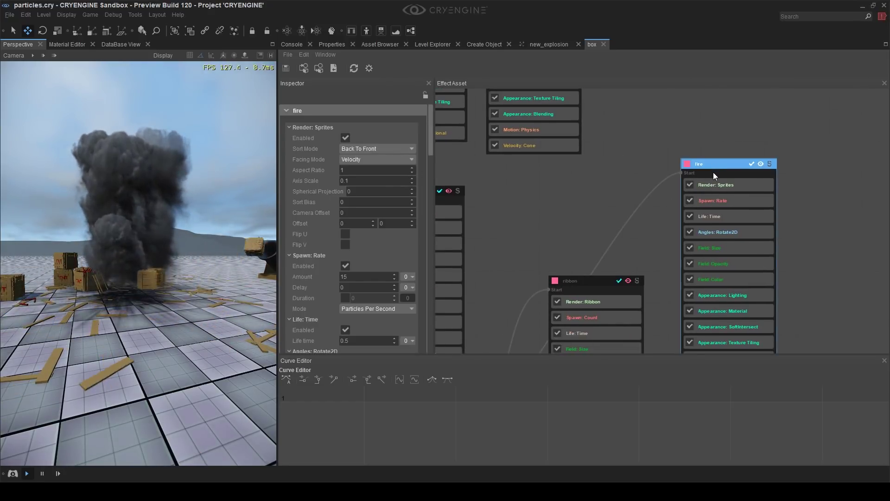
scroll(618, 197, "down", 5)
scroll(618, 227, "up", 5)
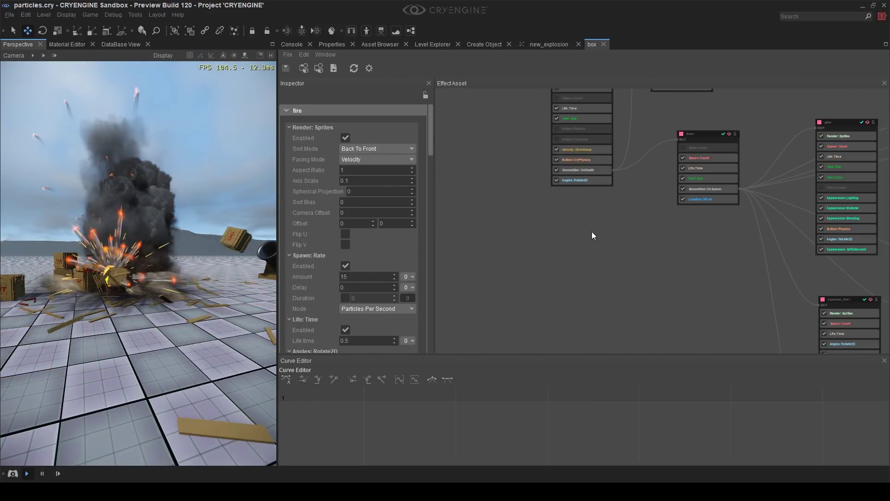
key("ctrl+v")
left_click_drag(590, 154, 579, 212)
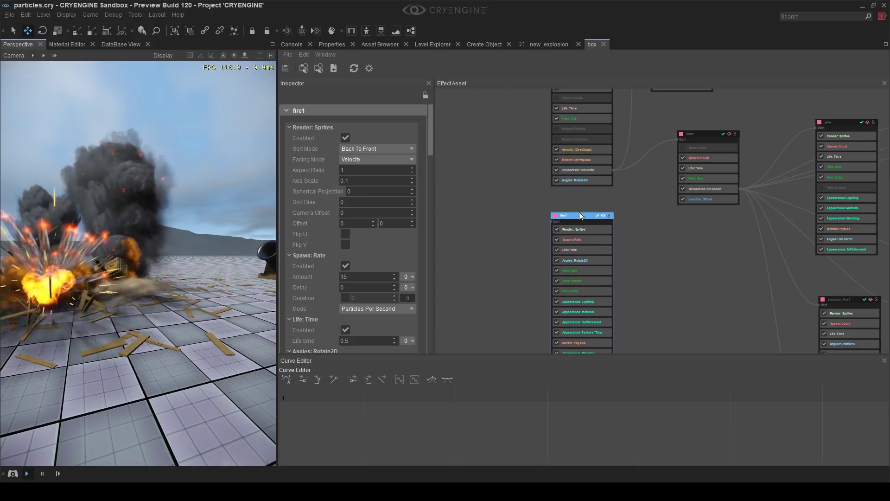
left_click(657, 228)
Add a SecondGen: OnSpawn feature to the crate mesh node
middle_click_drag(651, 135, 626, 198)
left_click(544, 132)
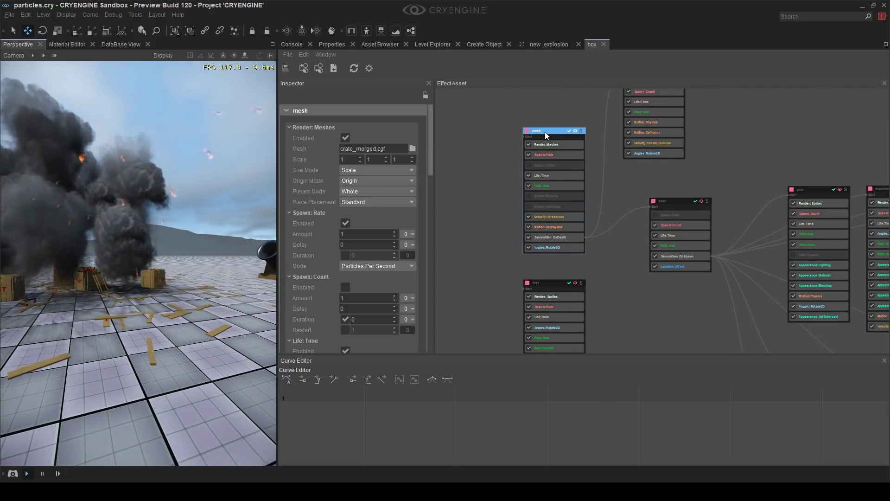
right_click(544, 131)
mouse_move(579, 182)
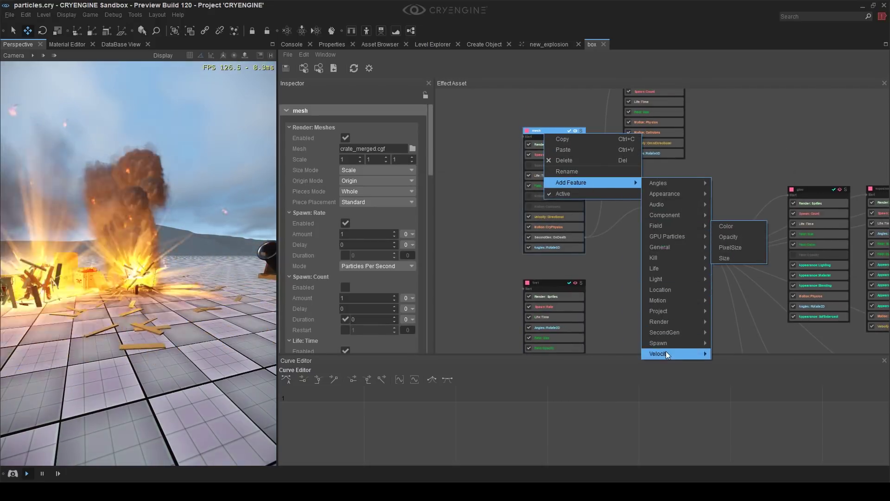
mouse_move(676, 344)
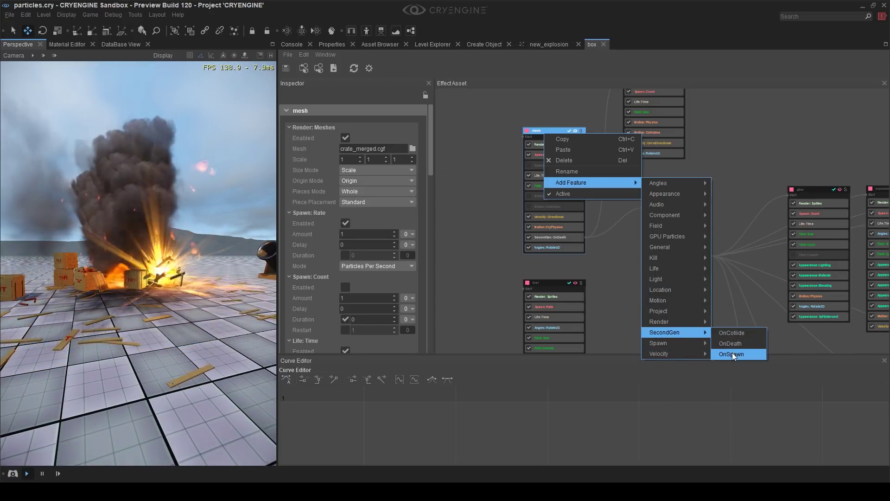
left_click(732, 353)
Connect the crate mesh node's SecondGen: OnSpawn output to the copied fire node's Start and inspect the fired crates up close
scroll(564, 237, "up", 3)
right_click_drag(612, 226, 615, 155)
left_click_drag(595, 189, 513, 234)
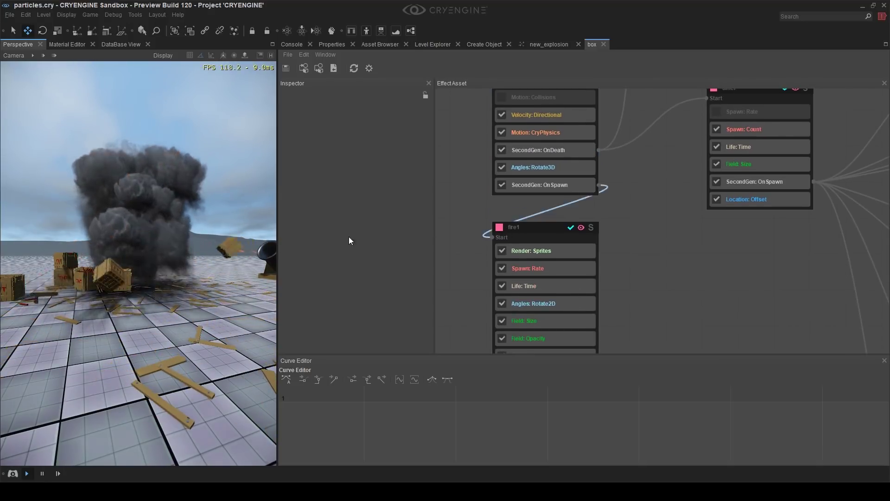
right_click_drag(199, 237, 234, 243)
key("w")
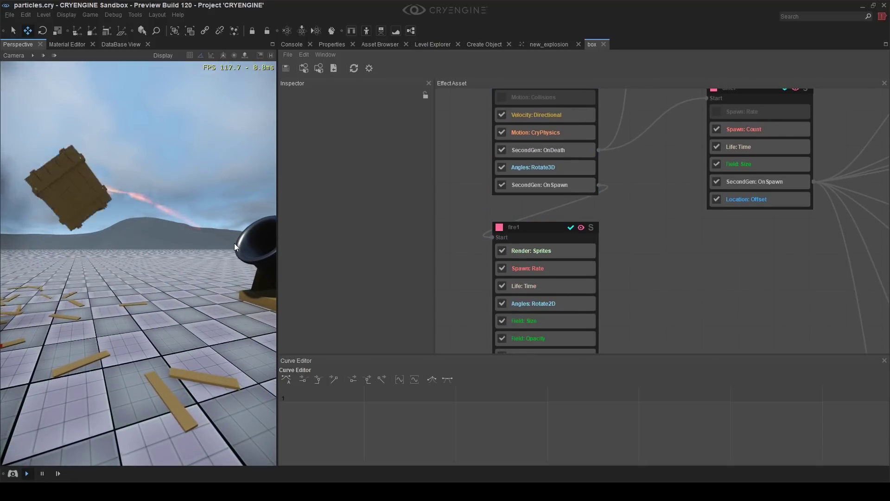
right_click_drag(186, 227, 212, 244)
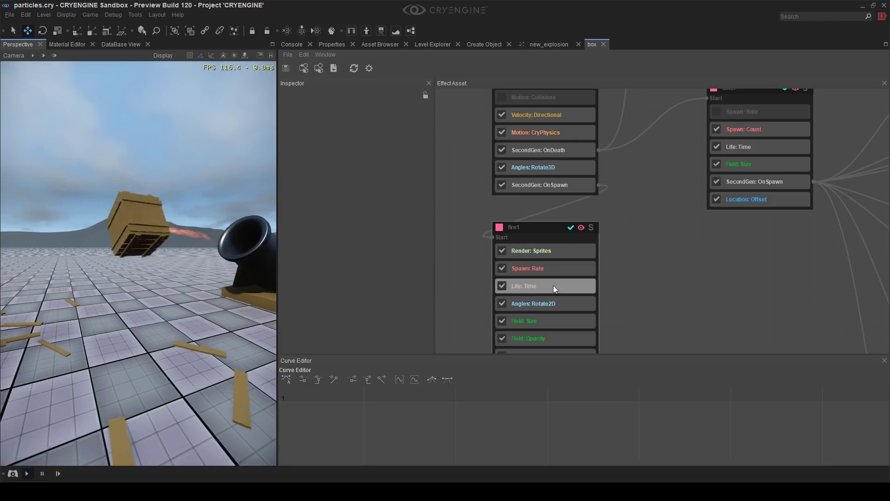
Set the Spawn: Rate amount of the fire1 node to 100 particles per second
left_click(549, 320)
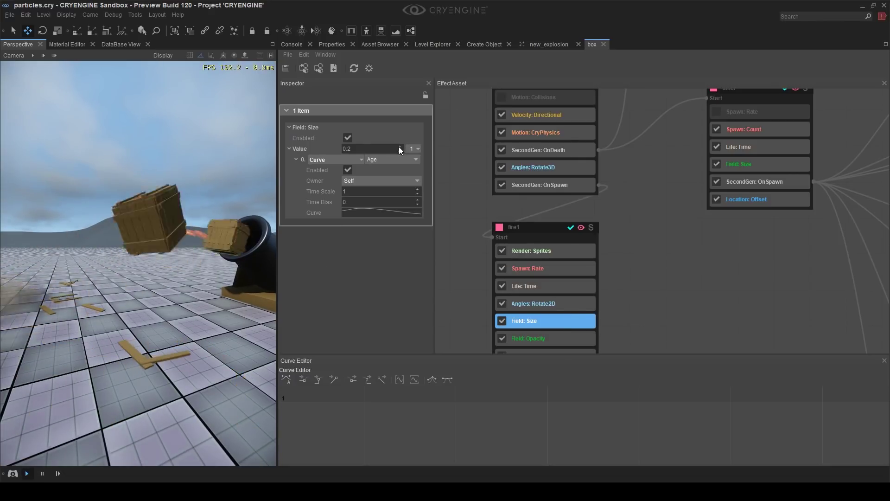
left_click(400, 146)
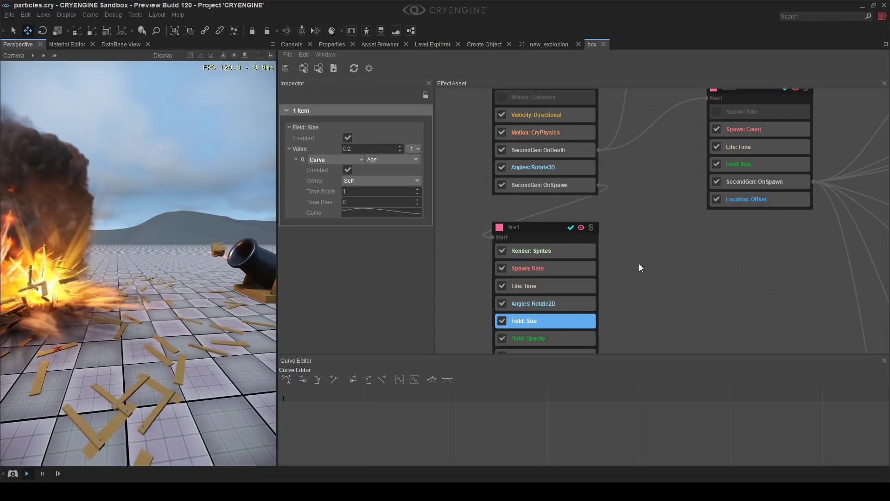
middle_click_drag(661, 258, 669, 81)
scroll(638, 211, "down", 2)
middle_click_drag(621, 181, 610, 191)
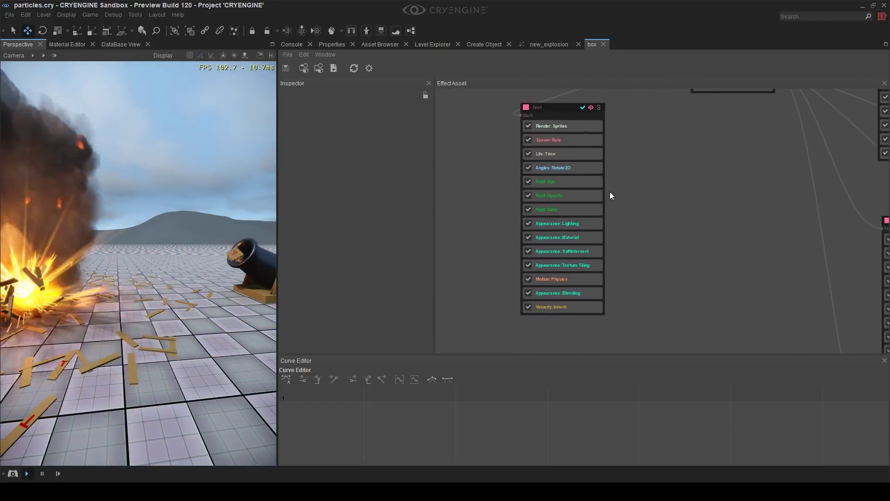
left_click(572, 140)
double_click(366, 149)
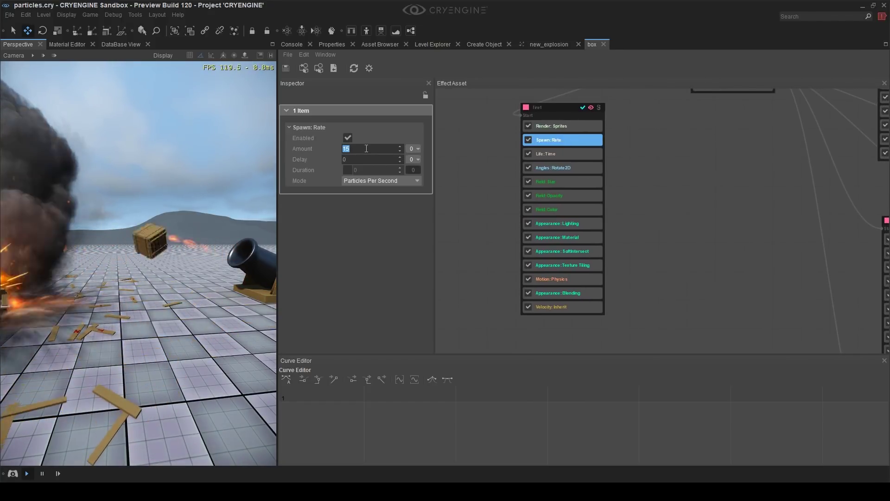
type("100")
key("Return")
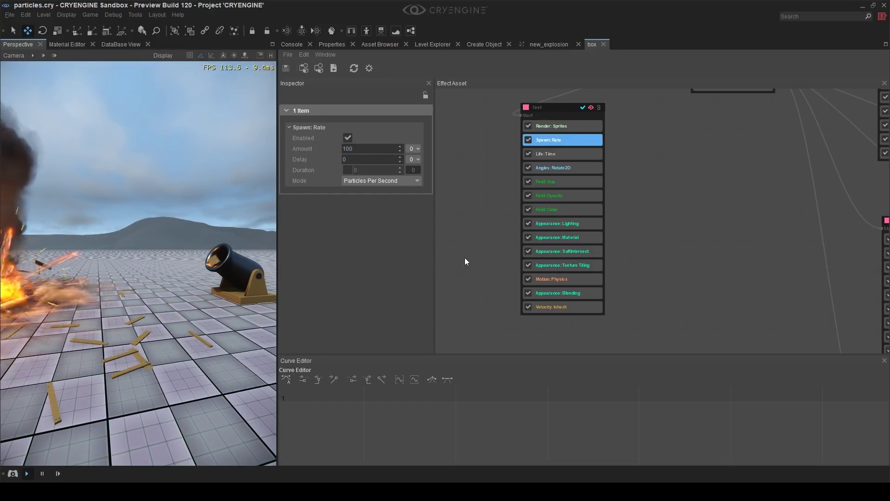
Add a Location: Geometry feature to the fire1 node and check the flames around the fired crates
left_click(540, 110)
right_click(547, 108)
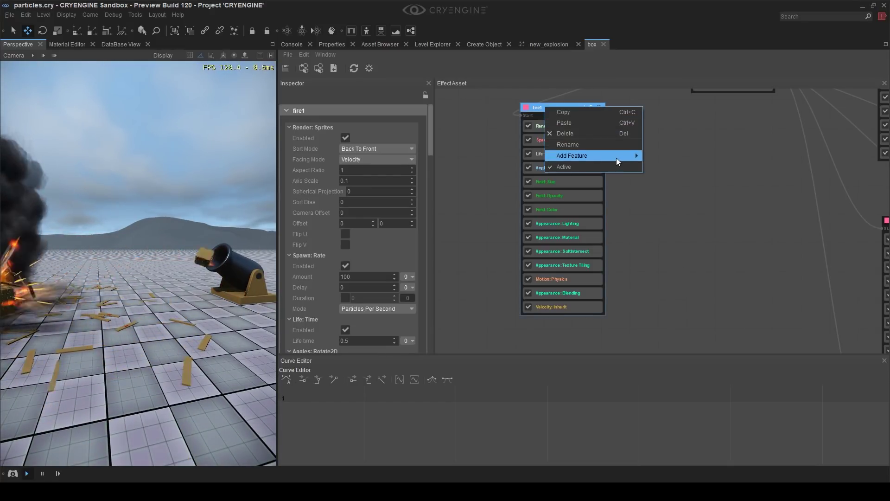
mouse_move(616, 157)
mouse_move(689, 327)
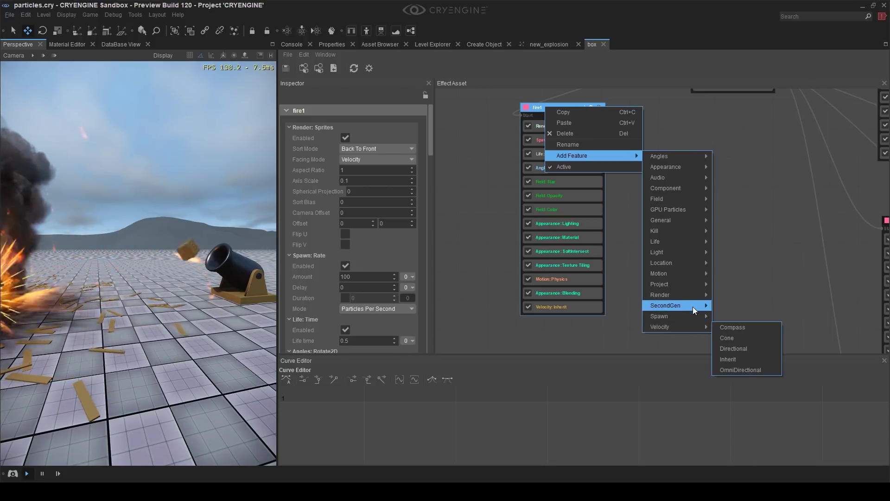
mouse_move(690, 262)
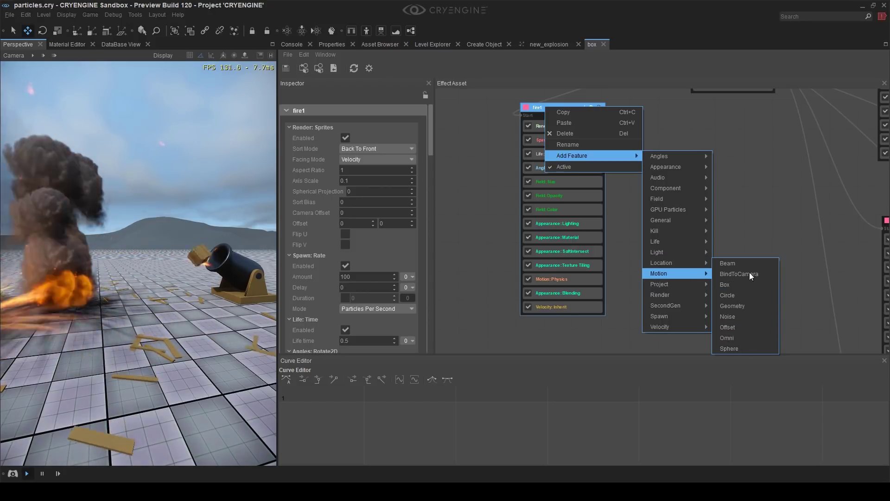
left_click(739, 308)
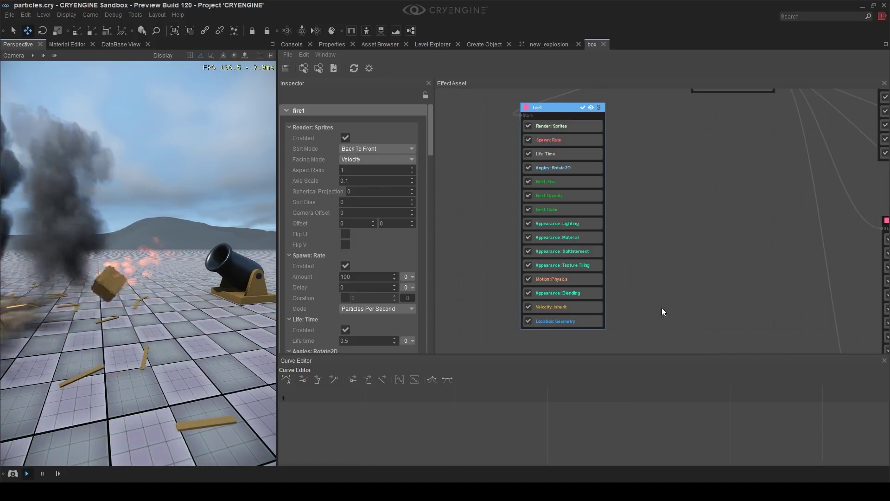
left_click(543, 321)
right_click_drag(199, 306, 117, 282)
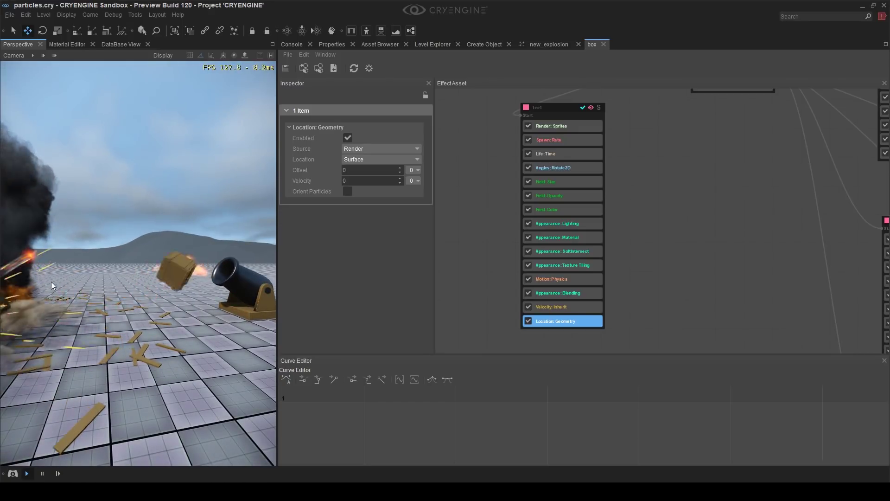
Try the Volume, Edges and Vertices locations in fire1's Location: Geometry feature and return it to Surface
left_click(561, 327)
left_click(560, 321)
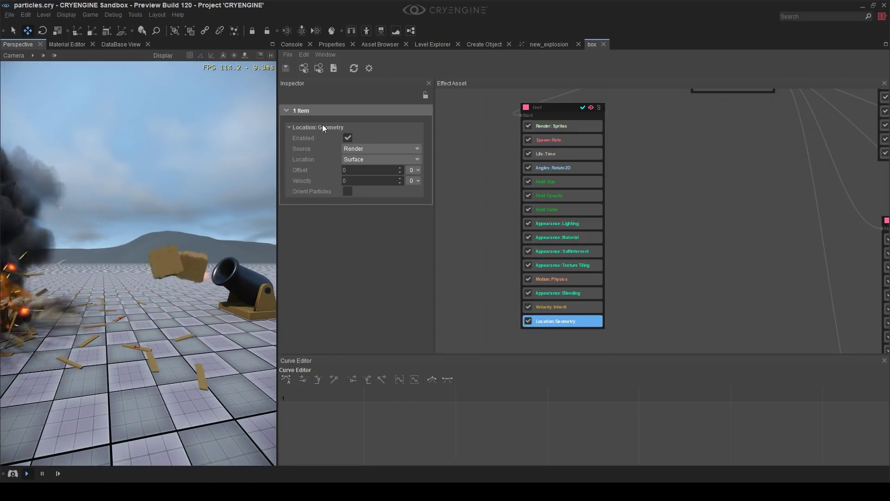
left_click(361, 159)
left_click(363, 169)
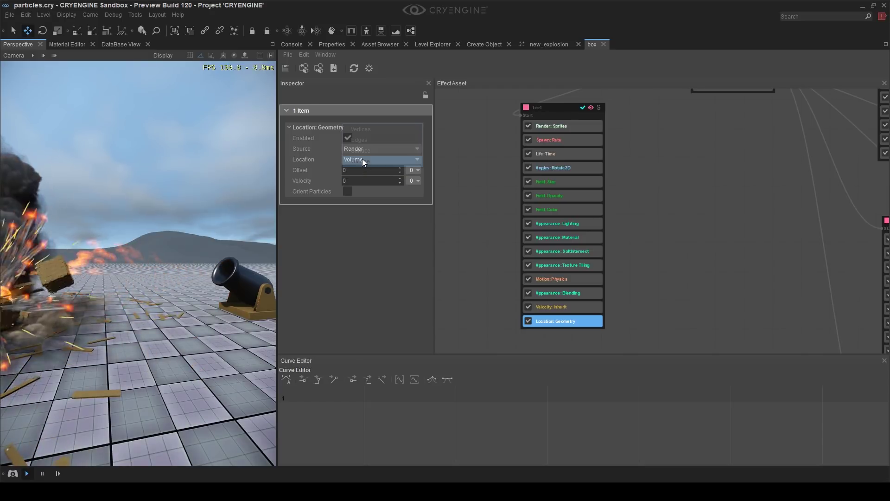
left_click(363, 159)
left_click(375, 140)
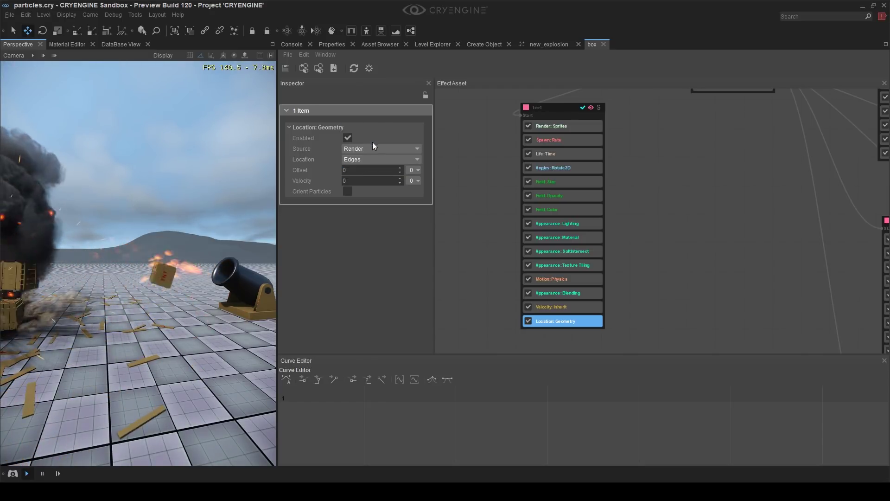
left_click(363, 158)
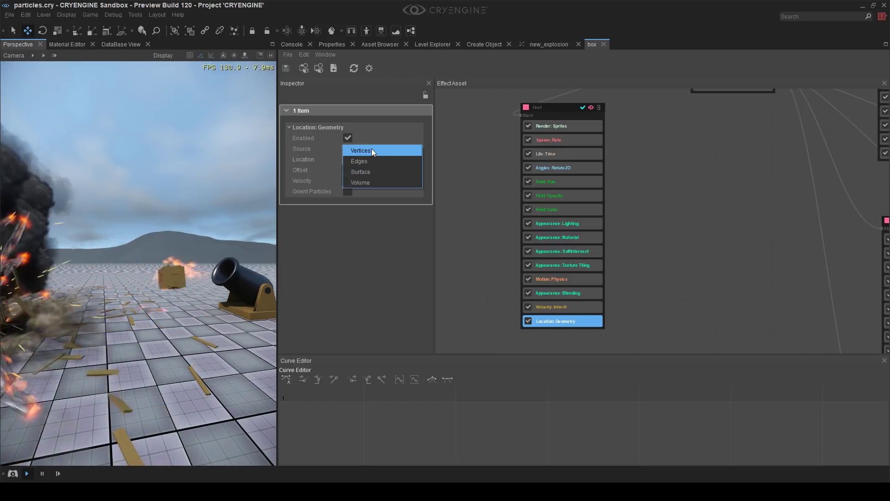
left_click(371, 148)
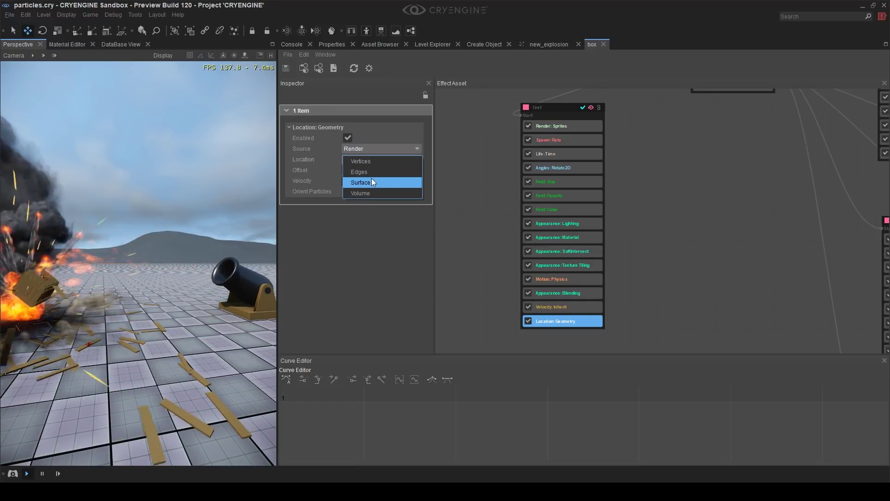
left_click(370, 182)
Raise the fire1 node's Spawn: Rate amount to 500 particles per second
left_click(543, 209)
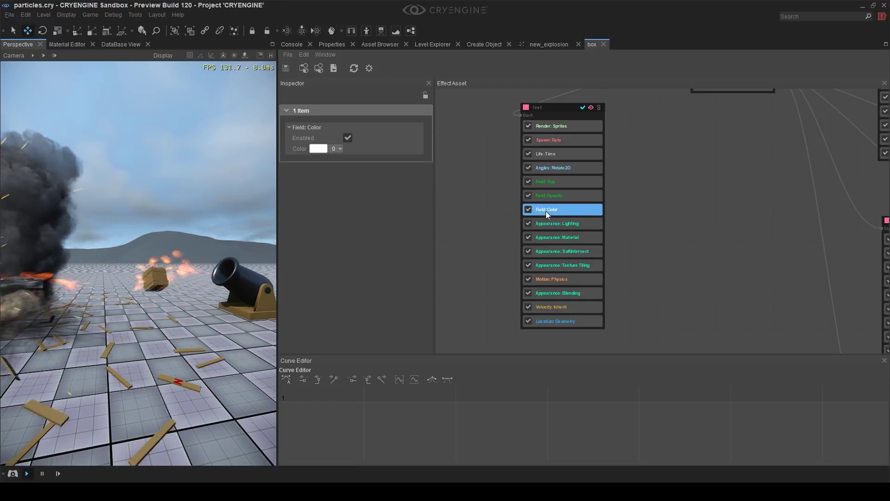
left_click(554, 139)
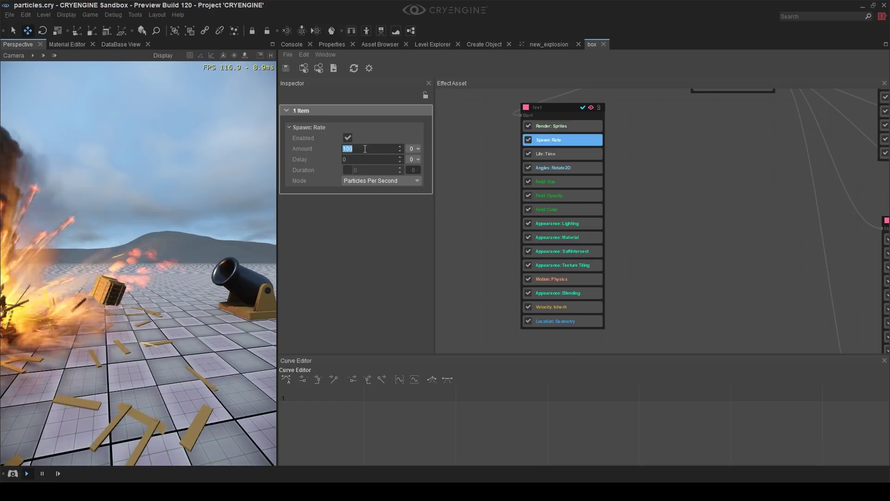
left_click(364, 148)
type("500")
key("Return")
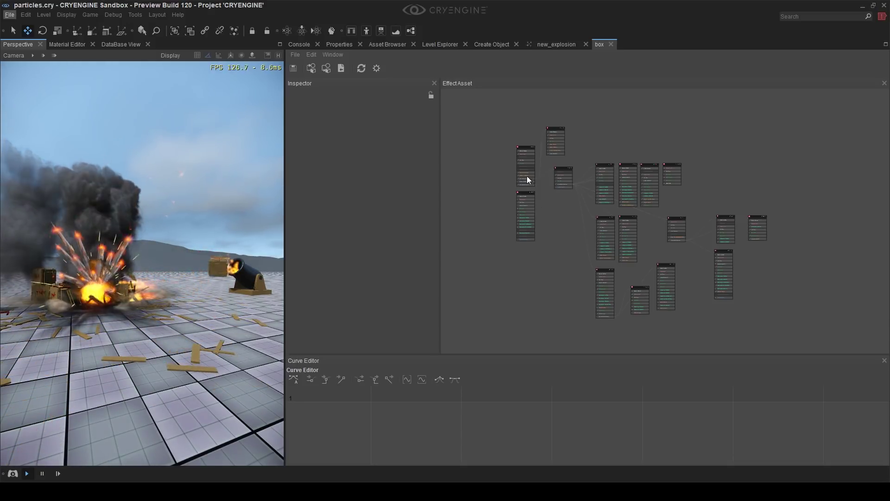
scroll(503, 186, "up", 5)
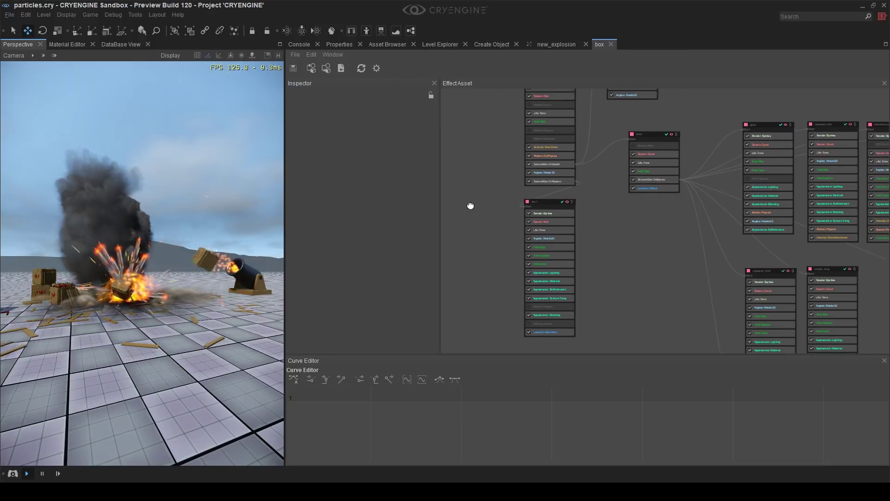
middle_click_drag(461, 212, 474, 271)
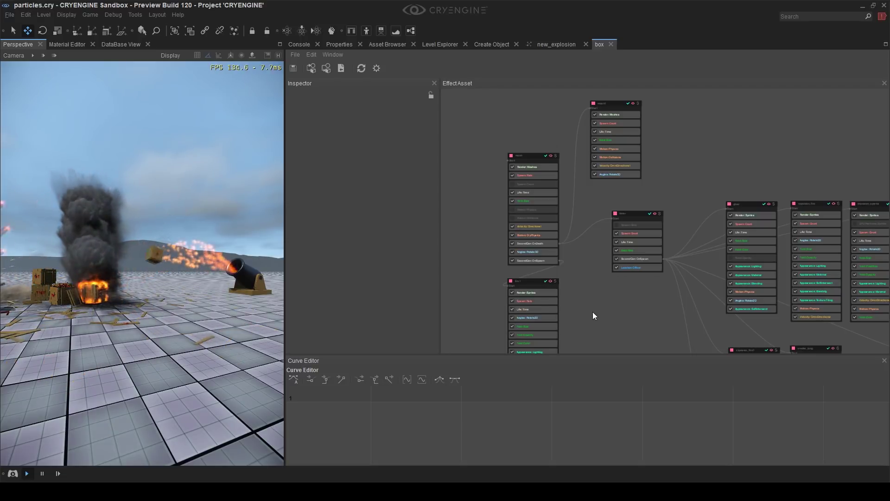
middle_click_drag(593, 311, 569, 236)
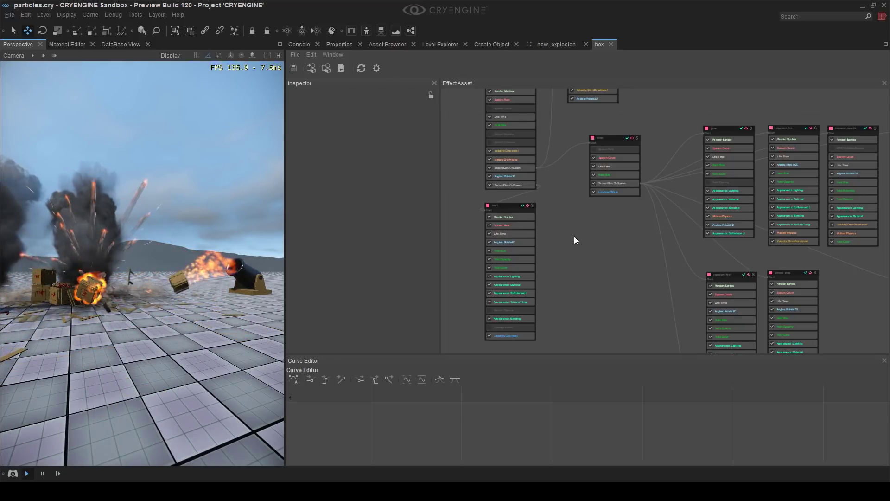
scroll(565, 237, "up", 3)
middle_click_drag(561, 239, 584, 234)
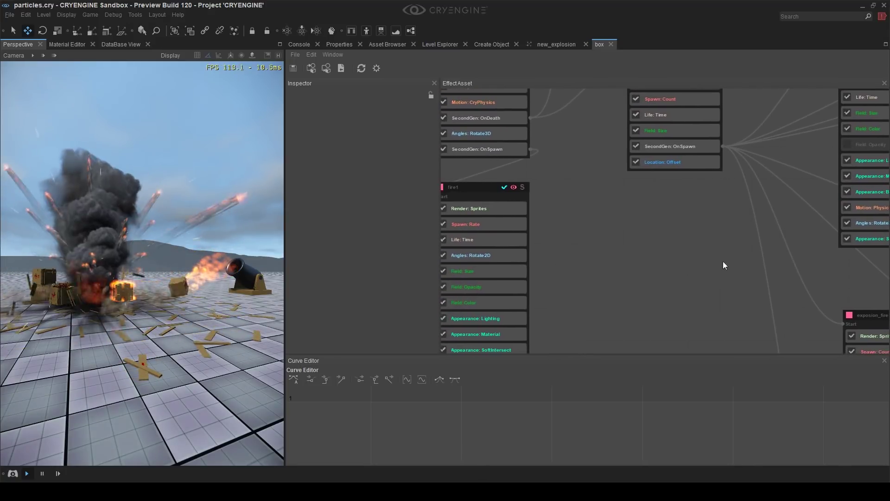
Add a Boolean attribute named fire to the particle effect's attributes
left_click(376, 69)
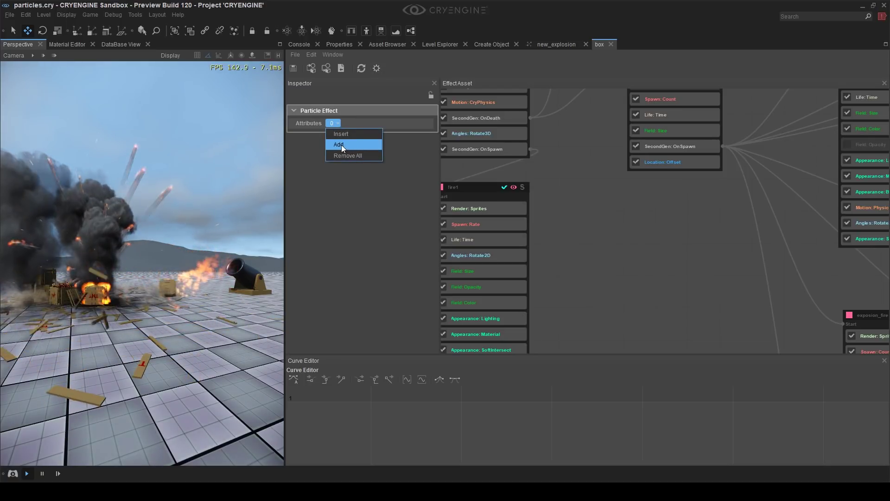
left_click(344, 145)
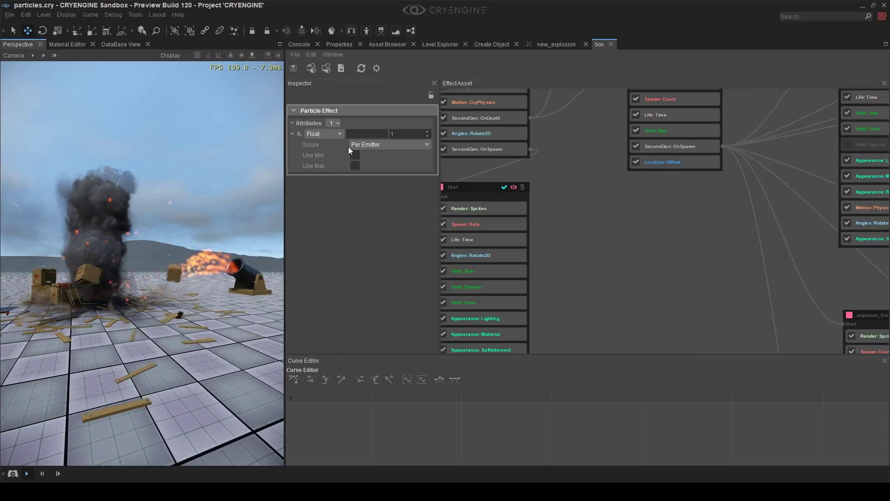
left_click(334, 135)
left_click(328, 117)
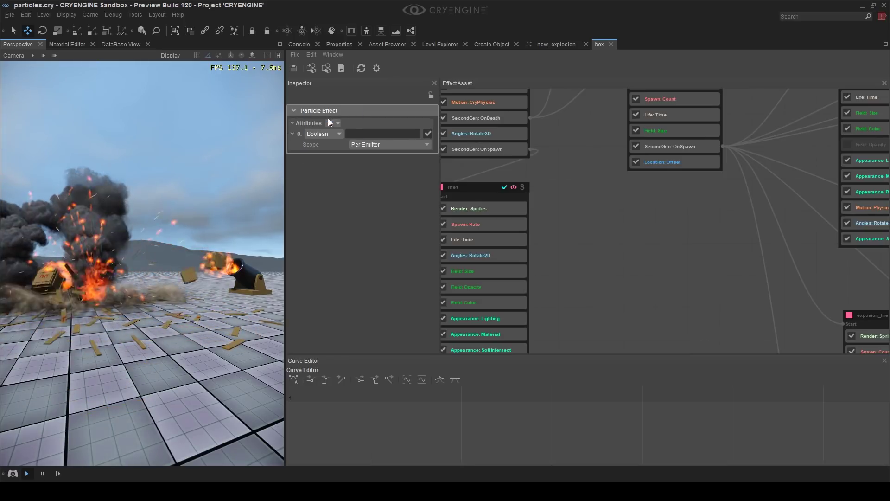
left_click(327, 134)
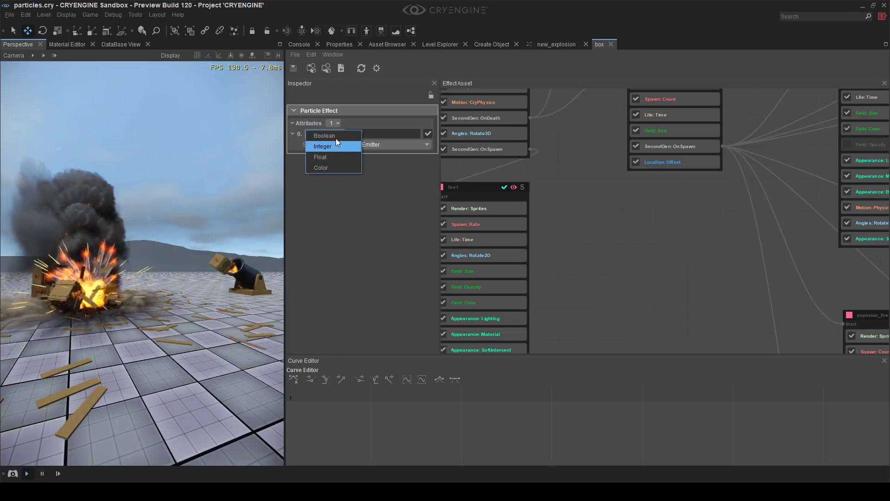
left_click(324, 135)
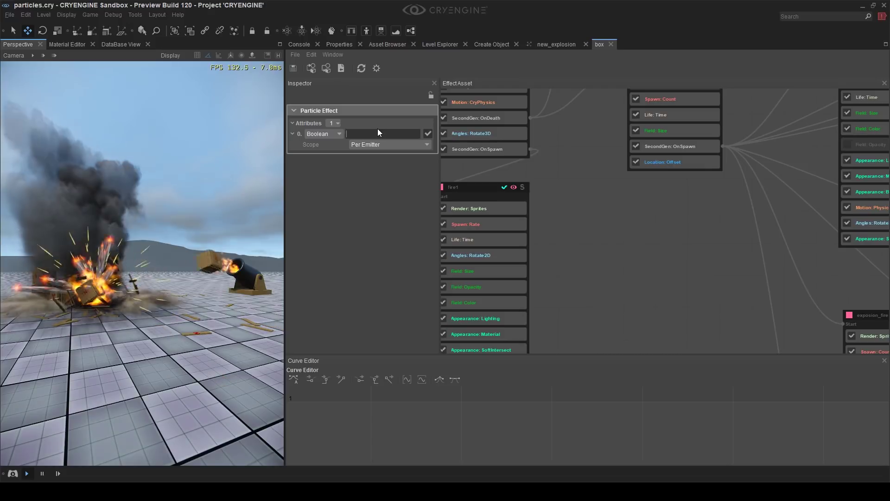
type("fire")
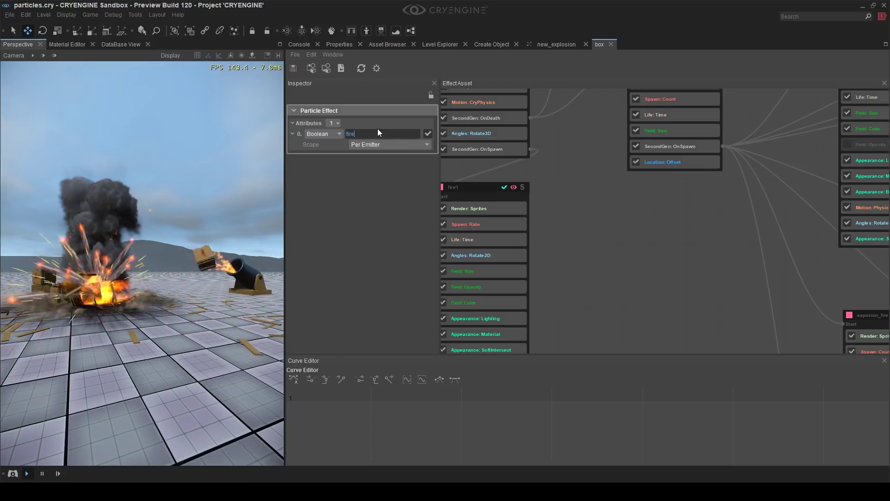
key("Return")
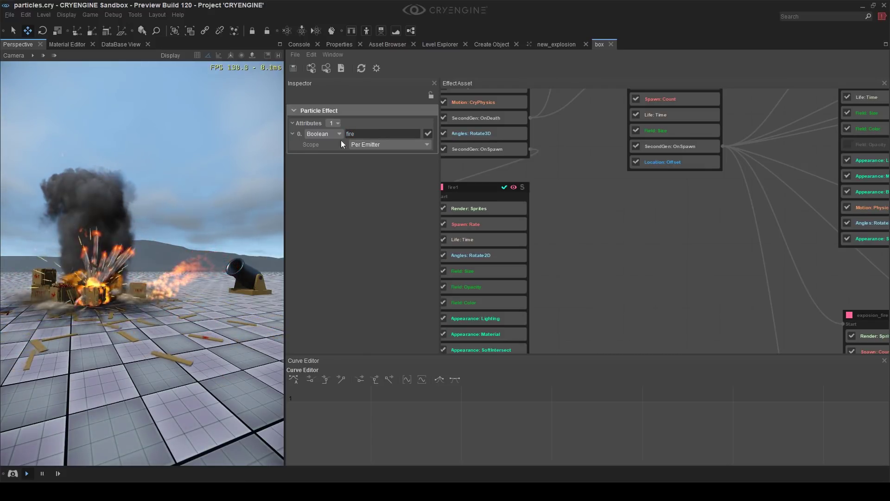
Switch the fire attribute's default value off and back on
left_click(330, 125)
left_click(334, 122)
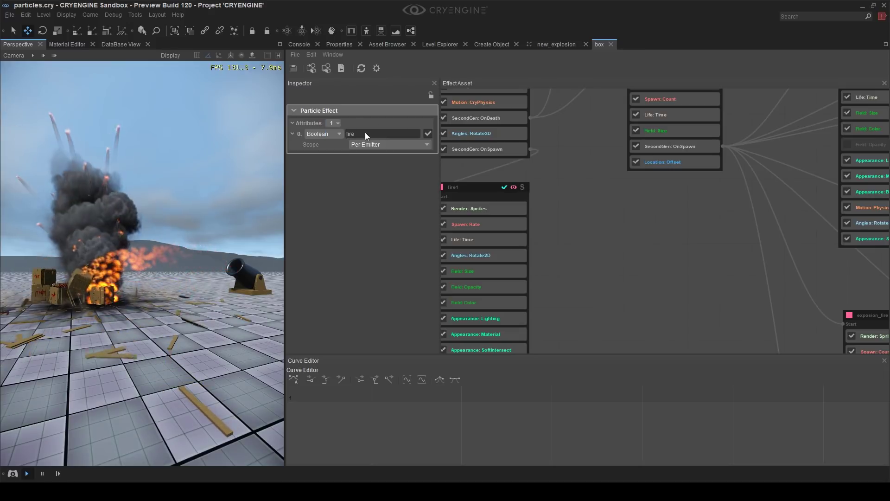
left_click(427, 134)
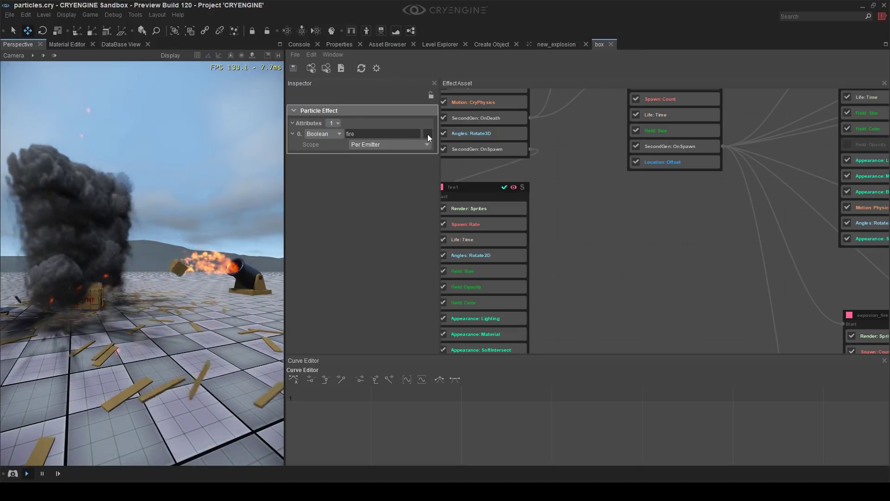
left_click(428, 135)
Delete the disabled Motion: Physics and Velocity: Inherit features from the fire1 node
middle_click_drag(574, 220, 608, 213)
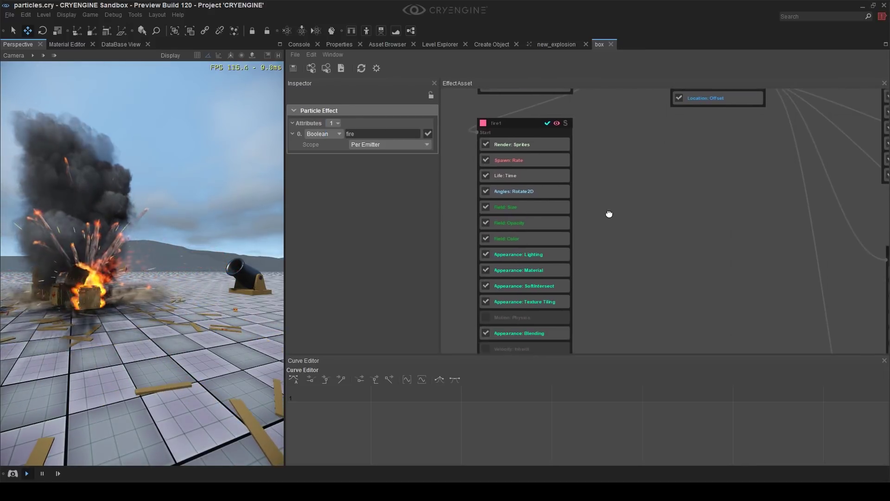
left_click(508, 123)
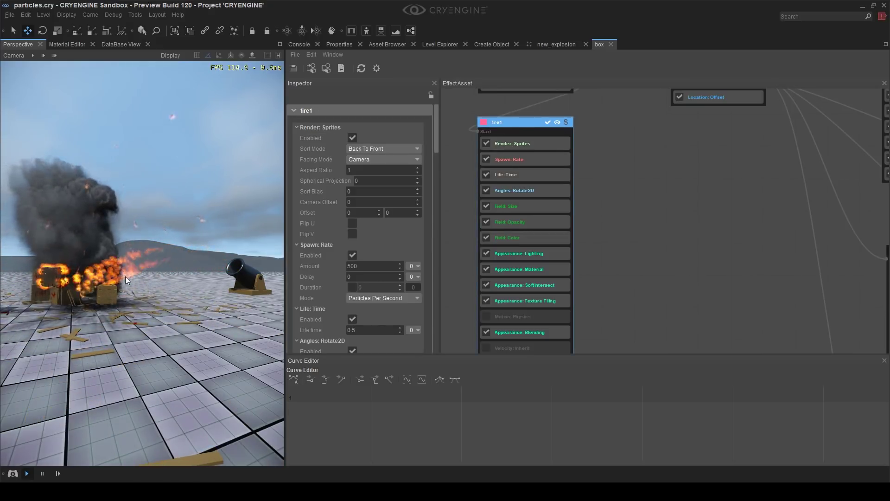
middle_click_drag(616, 273, 613, 260)
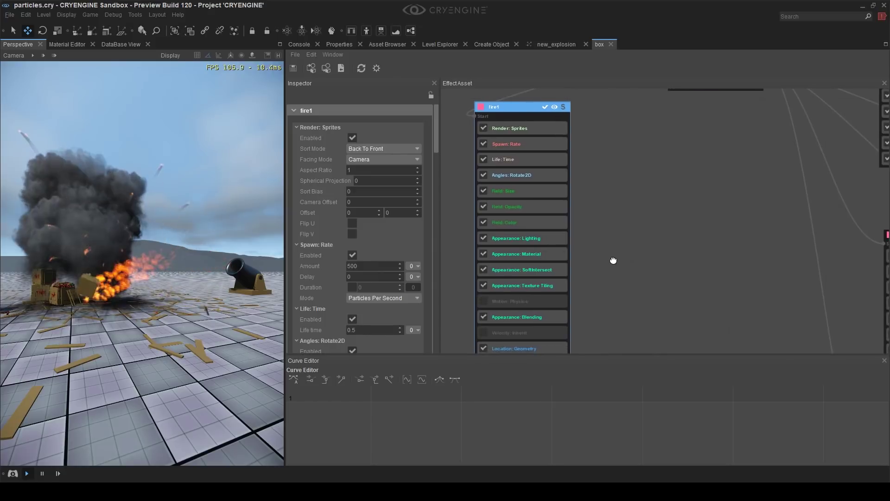
left_click(547, 303)
key("Delete")
left_click(533, 320)
key("Delete")
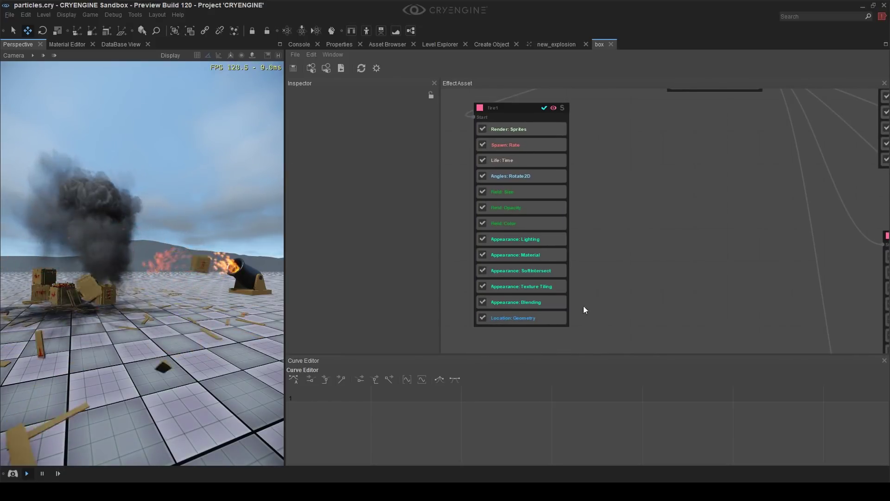
Add a Component: EnableIf feature to the fire1 node and move it to the start of the feature list
right_click(518, 109)
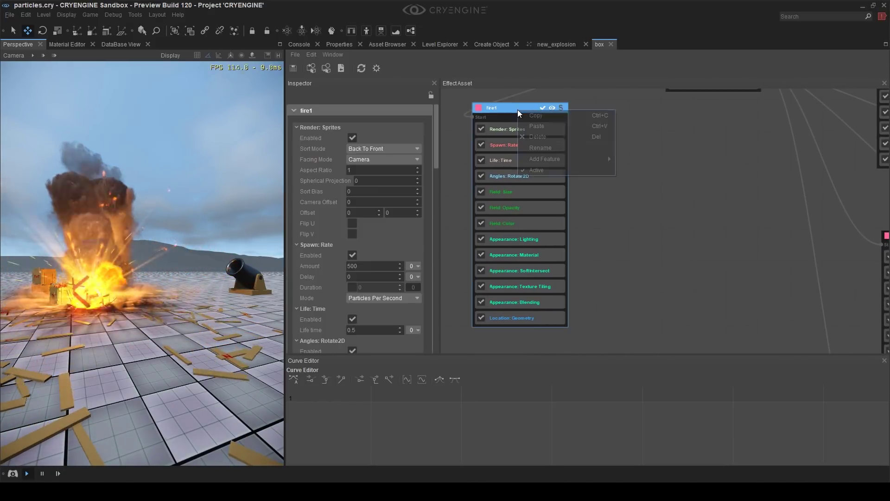
mouse_move(593, 160)
mouse_move(660, 211)
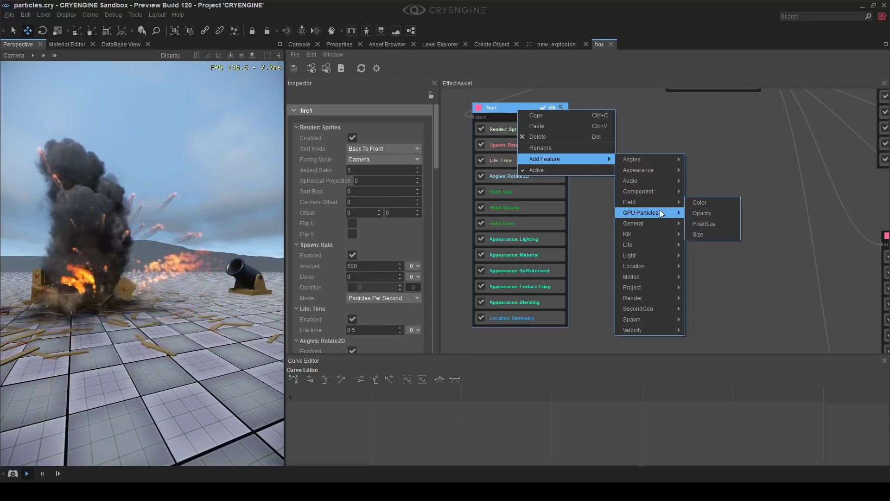
mouse_move(655, 192)
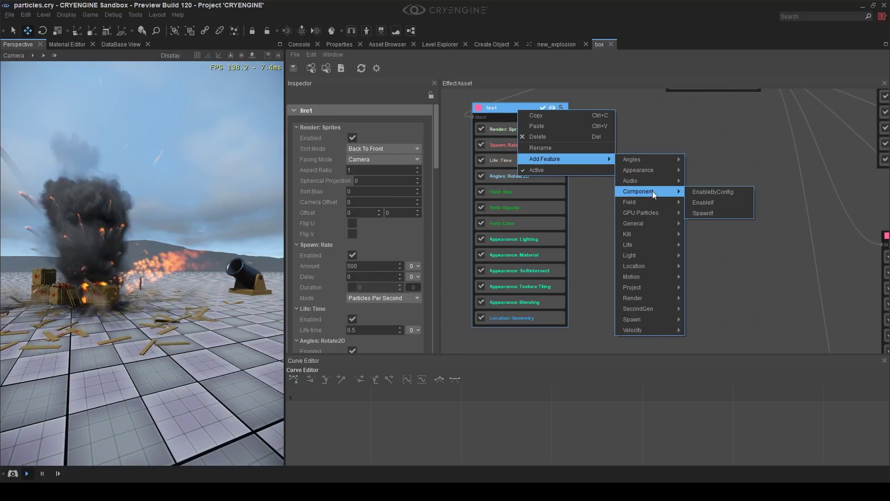
left_click(712, 204)
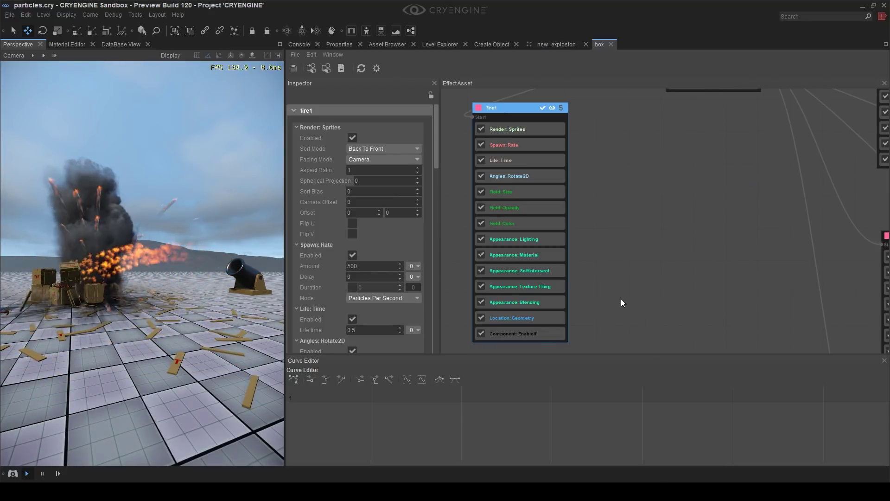
left_click_drag(531, 333, 523, 89)
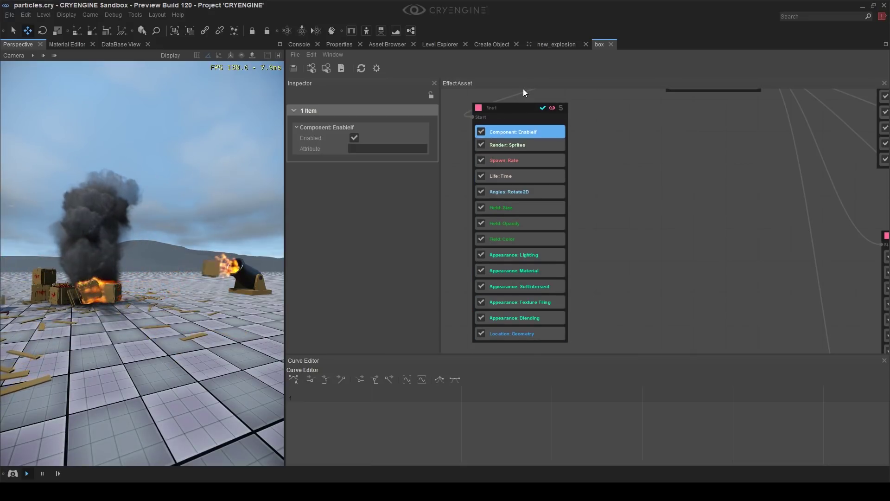
middle_click_drag(528, 135, 526, 180)
left_click(616, 183)
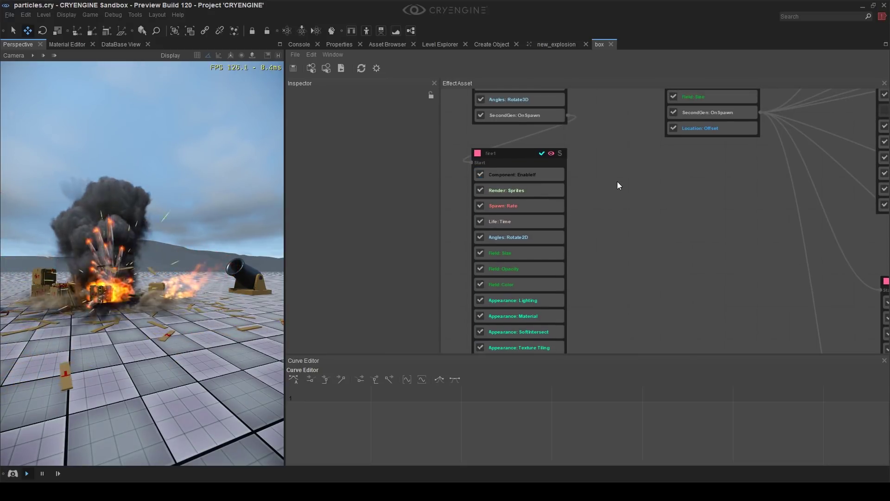
Set the Attribute of fire1's Component: EnableIf feature to fire
left_click(512, 175)
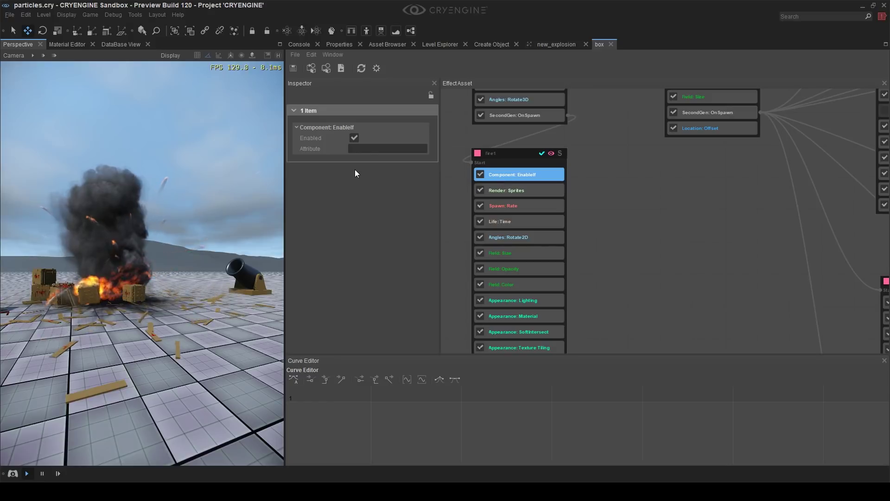
left_click(366, 148)
type("f")
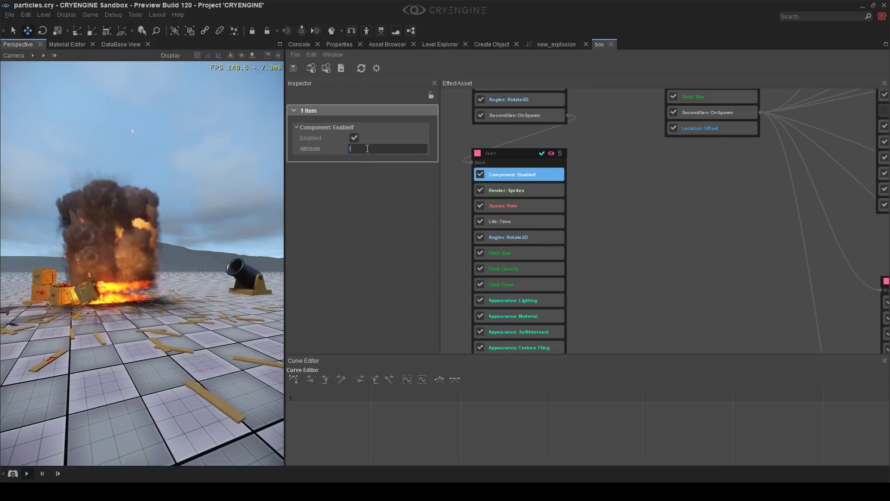
type("ire")
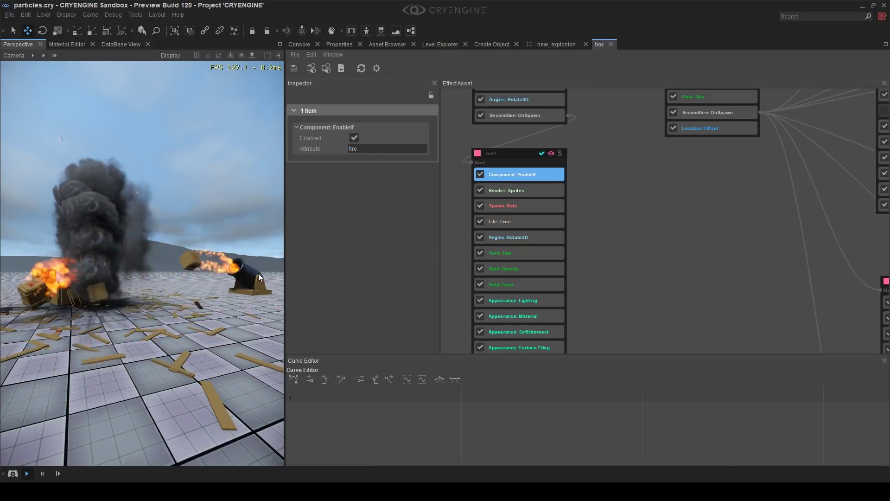
Switch off the default value of the particle effect's fire attribute
left_click(633, 241)
left_click(379, 68)
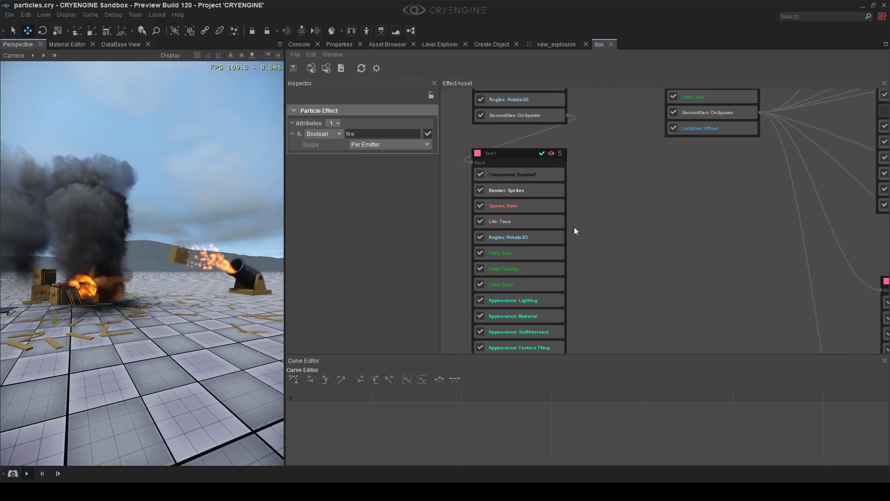
left_click(427, 134)
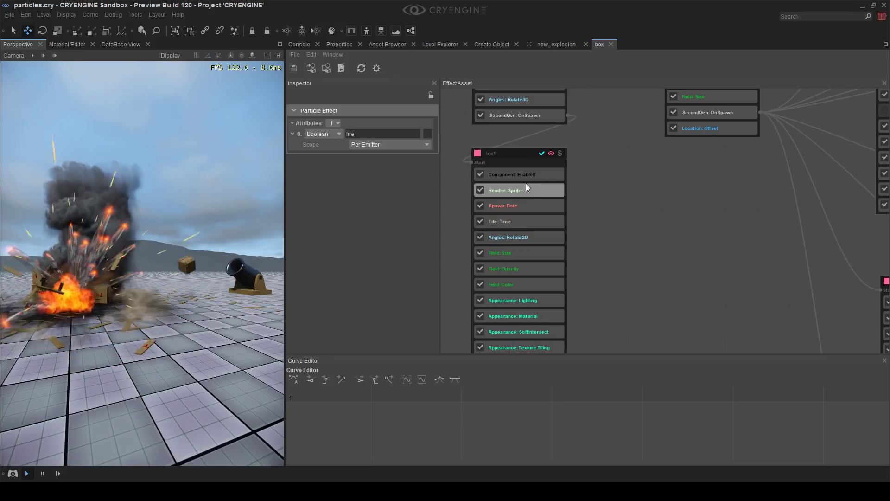
Add a second attribute to the particle effect, of type Boolean and named explosion
left_click(334, 125)
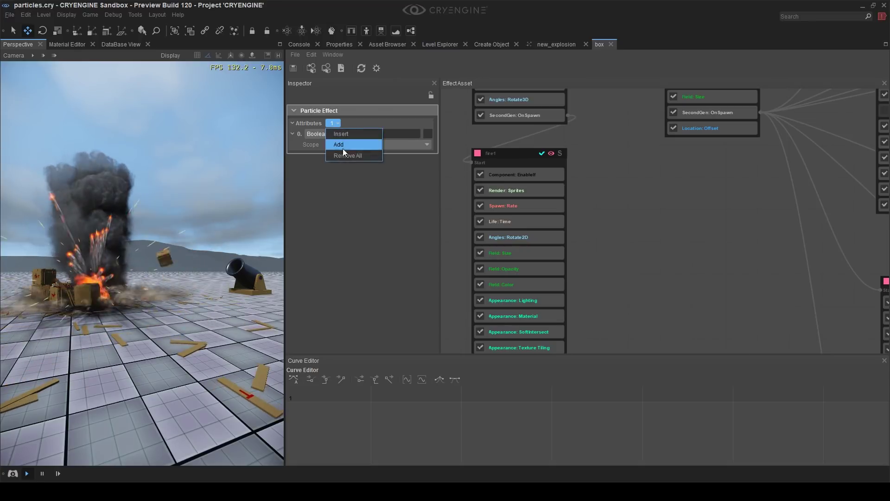
left_click(343, 144)
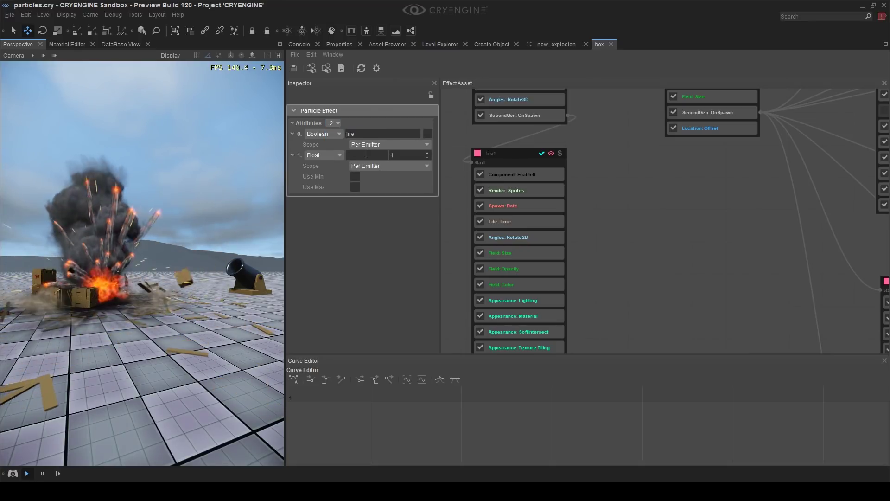
left_click(323, 155)
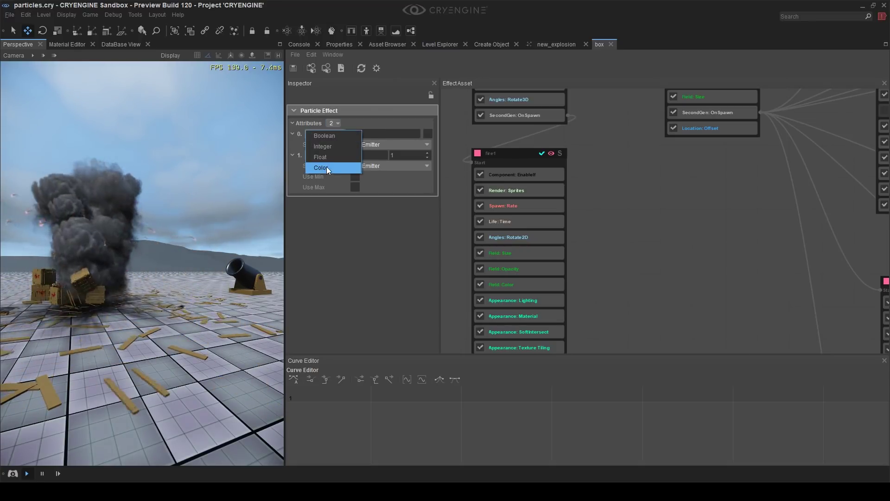
left_click(327, 136)
left_click(353, 155)
type("expl")
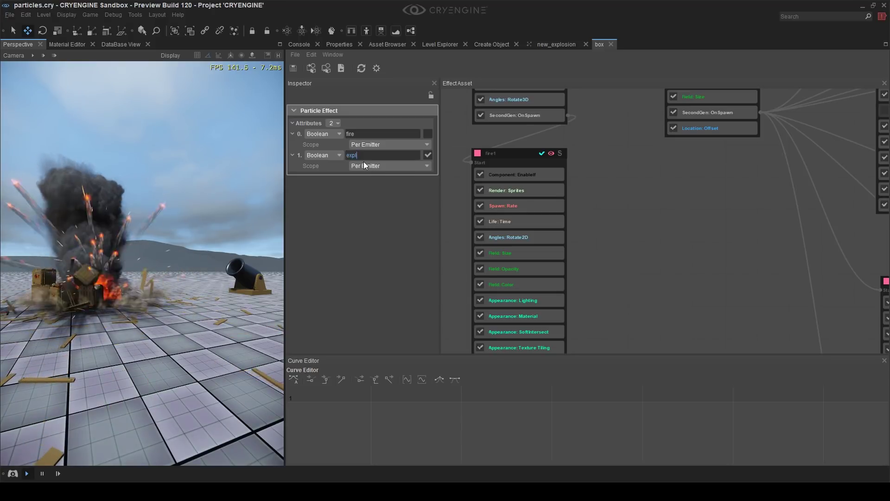
type("osion")
key("Return")
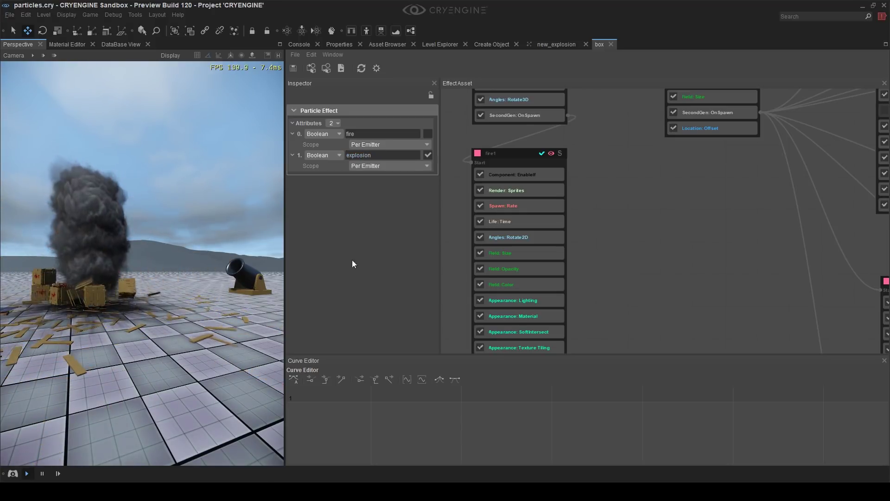
Add a Component: EnableIf feature to the timer node
middle_click_drag(613, 204, 560, 315)
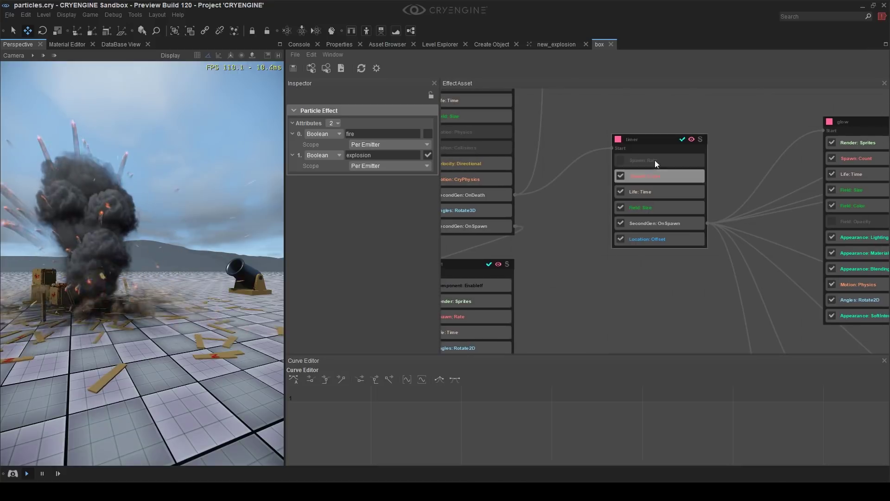
right_click(652, 137)
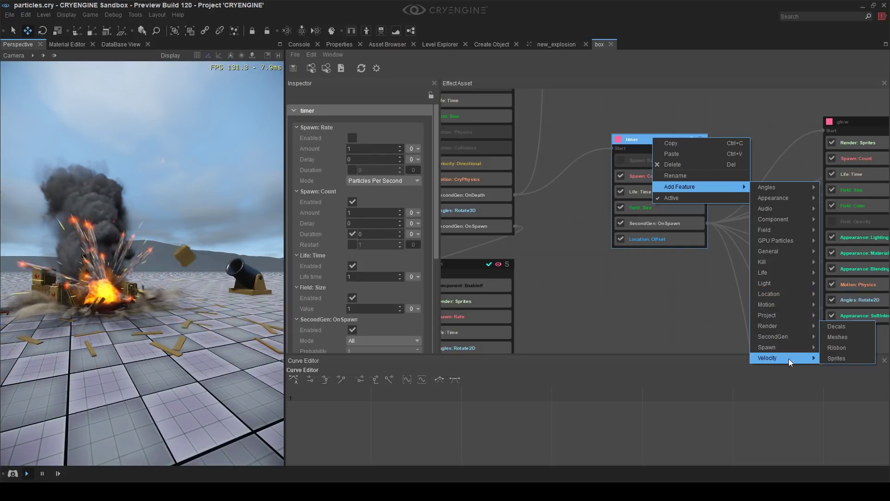
mouse_move(789, 199)
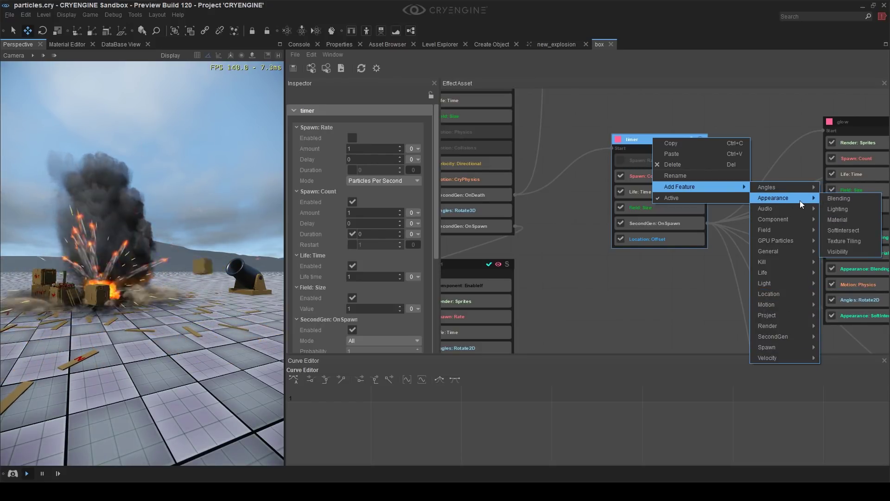
mouse_move(797, 219)
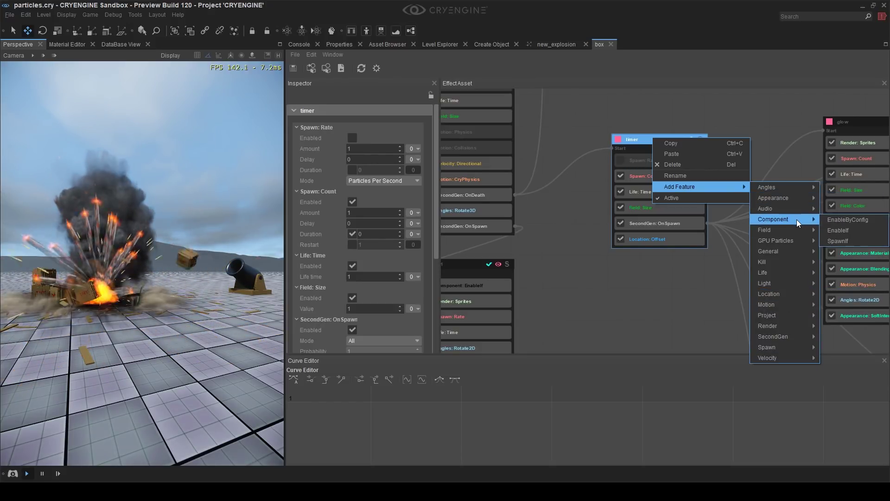
left_click(850, 231)
left_click(651, 255)
Add a Component: EnableByConfig feature to the timer node
middle_click_drag(654, 273, 548, 278)
scroll(579, 271, "up", 1)
left_click(554, 131)
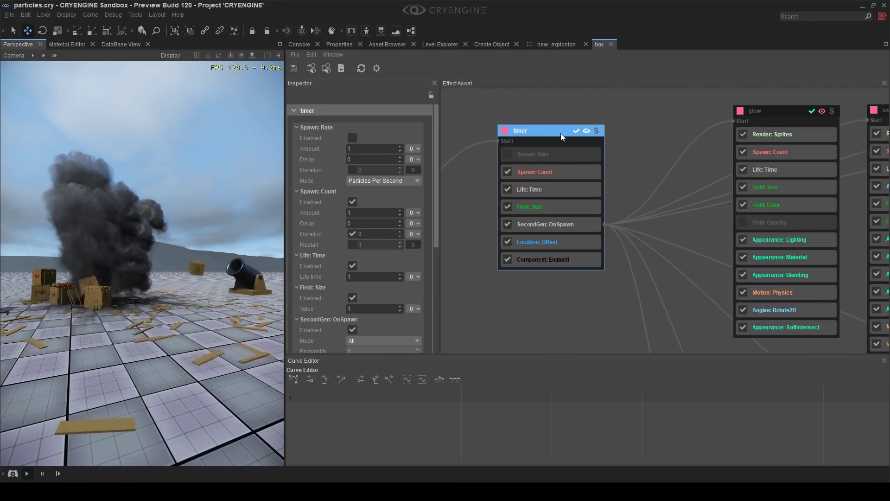
right_click(567, 147)
mouse_move(625, 196)
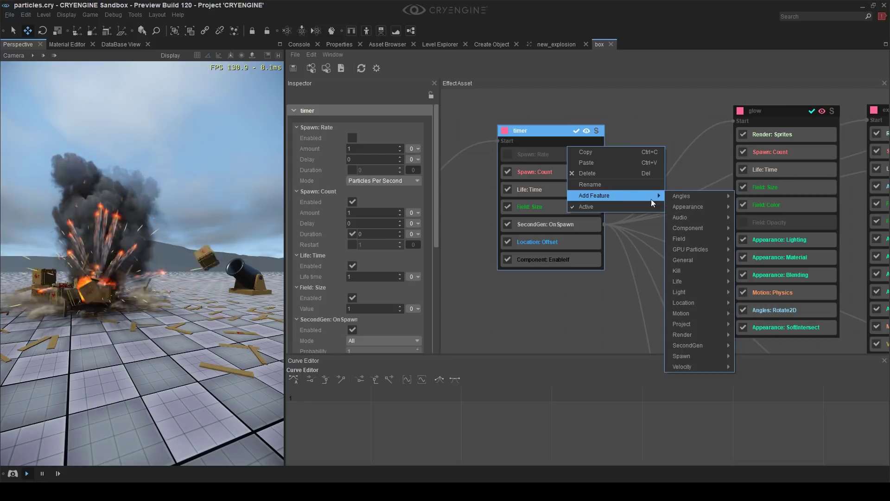
mouse_move(715, 218)
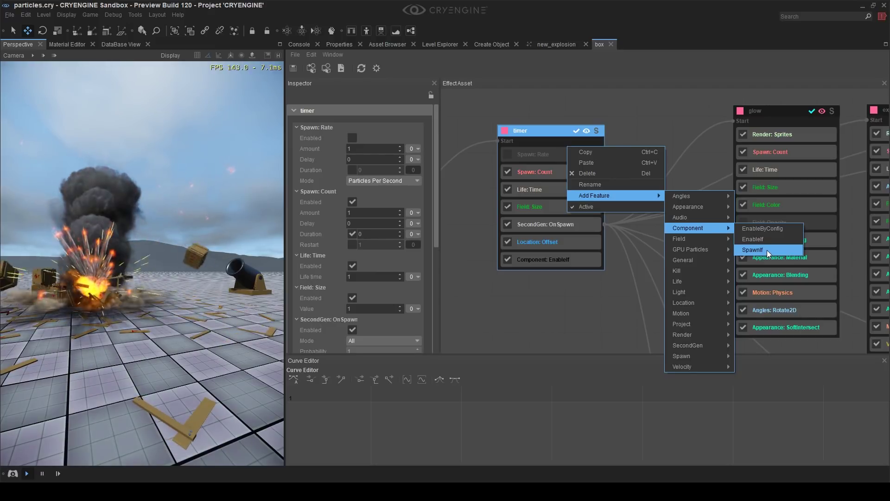
left_click(773, 229)
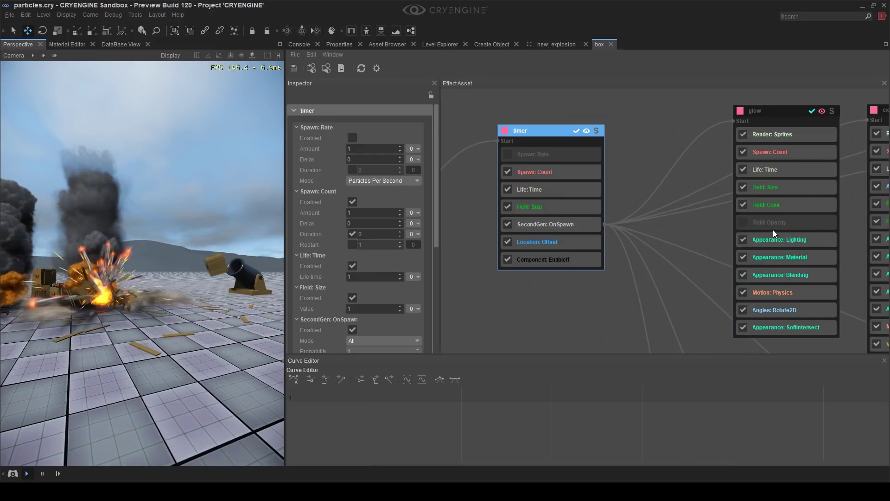
Add a Component: SpawnIf feature to the timer node and place it directly before EnableByConfig
right_click(551, 130)
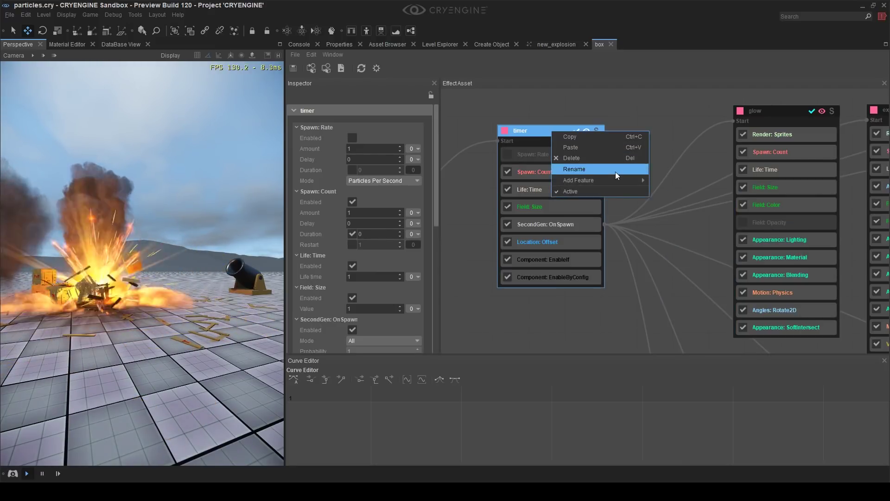
mouse_move(636, 181)
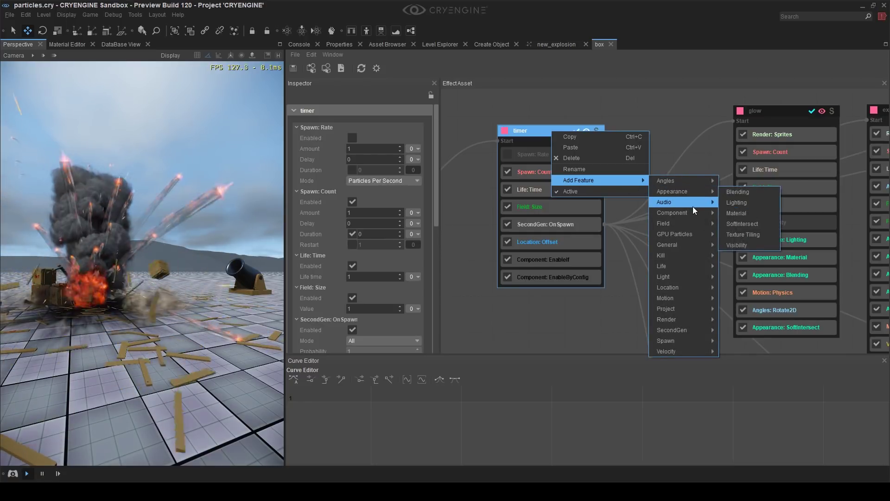
mouse_move(696, 213)
left_click(738, 234)
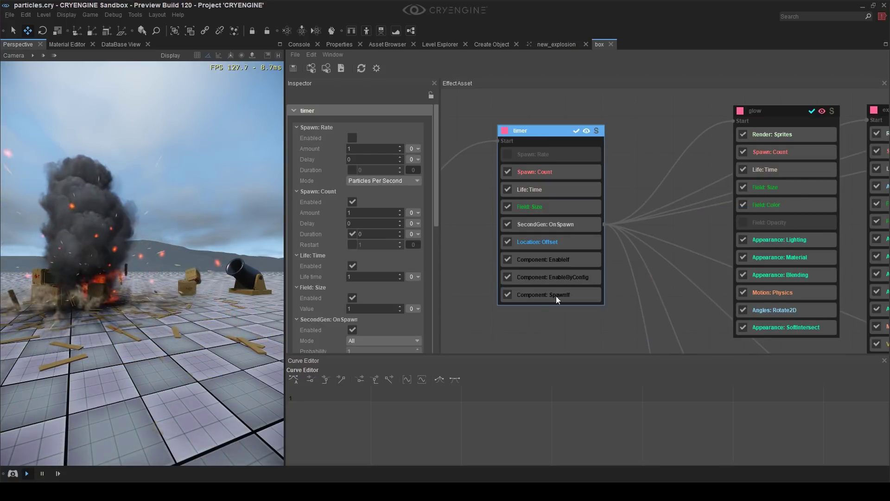
left_click_drag(553, 295, 540, 328)
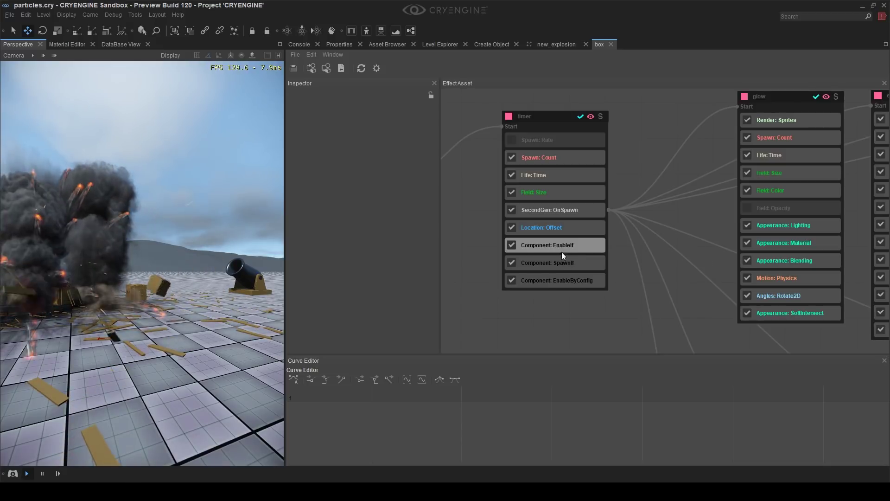
Compare the settings of the timer node's EnableIf and SpawnIf component features
right_click_drag(501, 255, 503, 241)
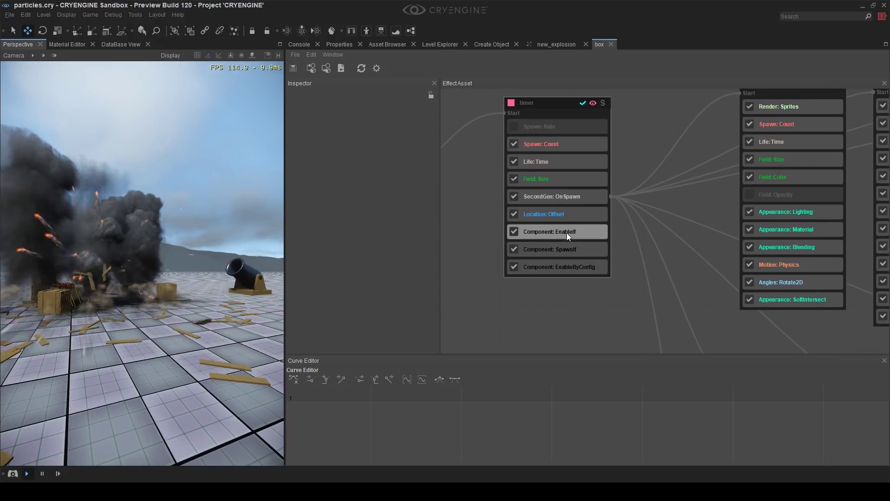
right_click(566, 233)
left_click(493, 242)
left_click(547, 234)
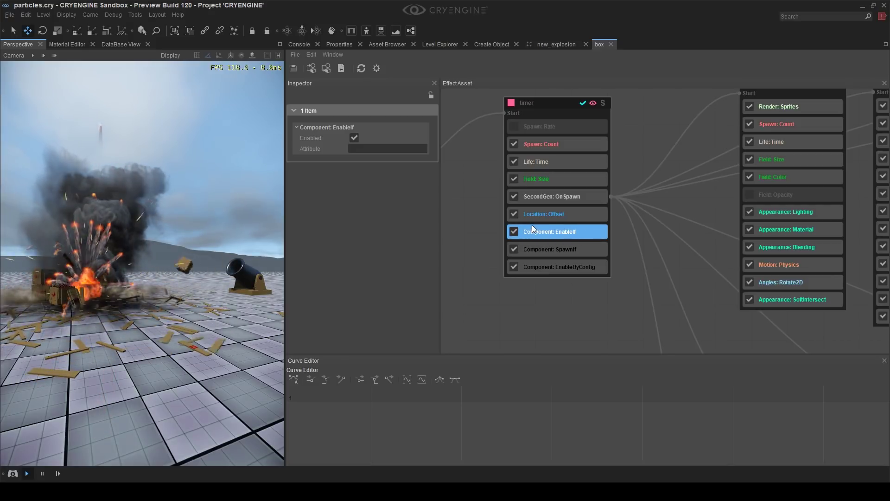
left_click(566, 251)
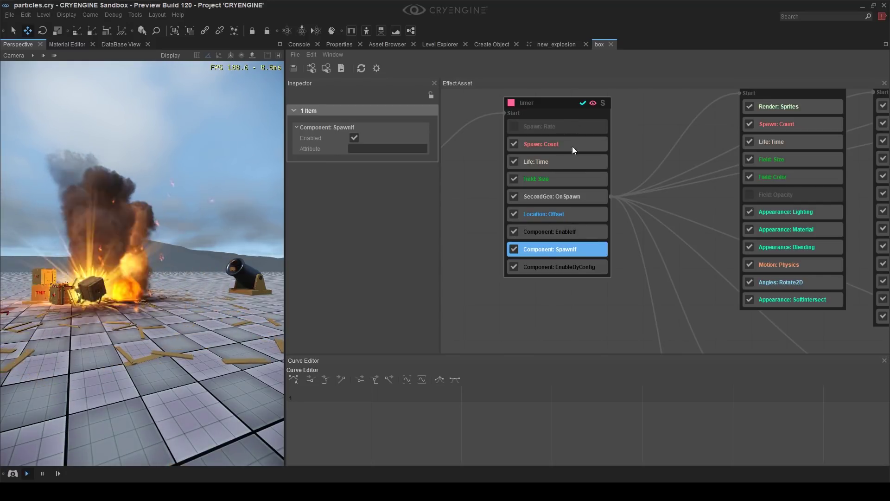
middle_click_drag(546, 306, 585, 318)
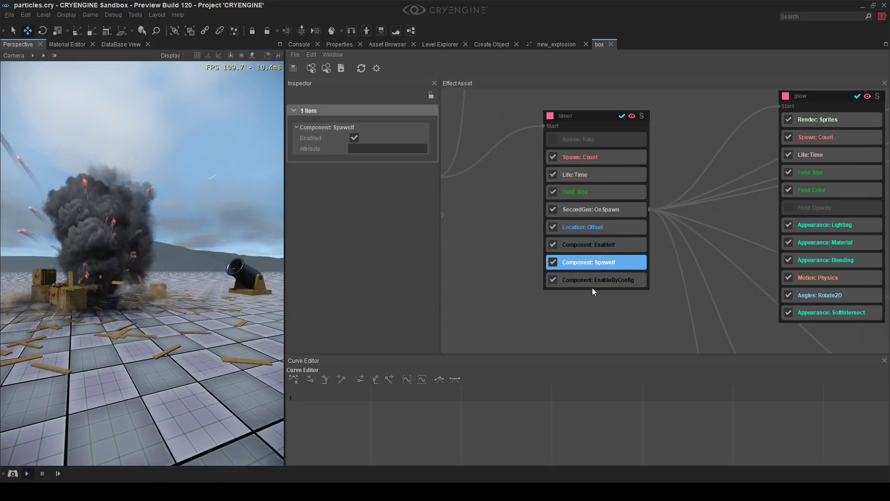
left_click(609, 249)
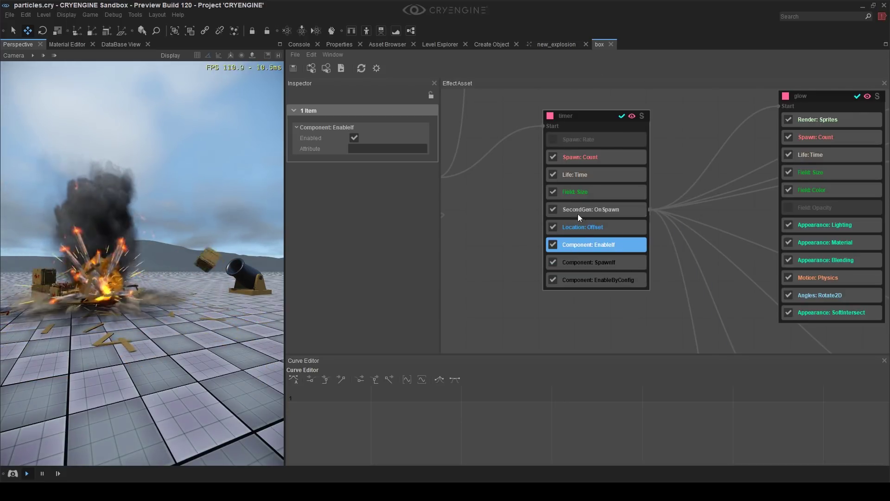
middle_click_drag(515, 205, 525, 207)
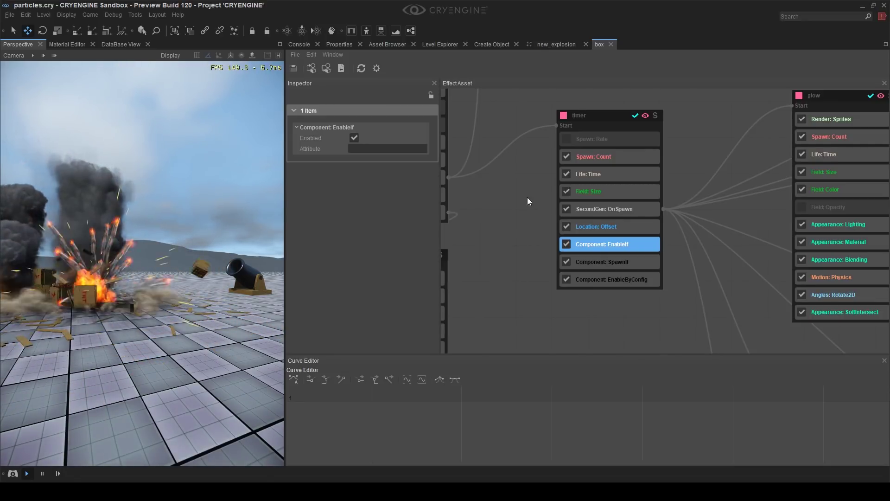
left_click(551, 263)
middle_click_drag(552, 263, 500, 261)
left_click(553, 260)
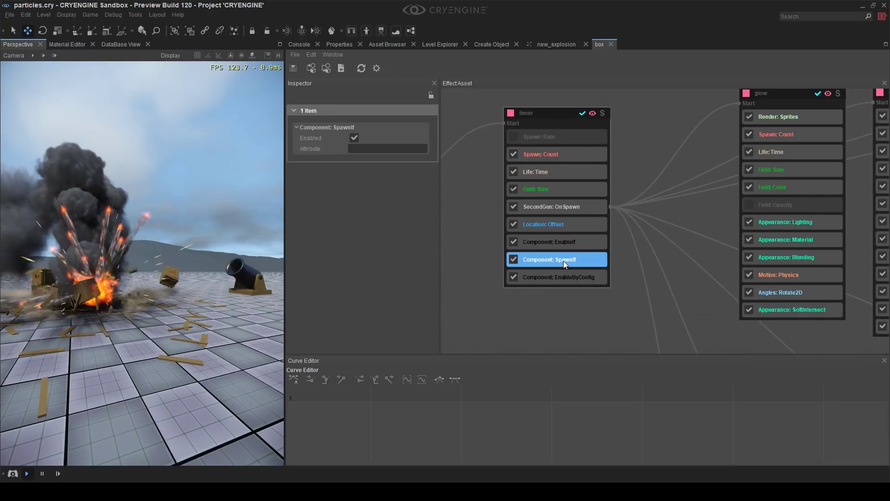
Delete the Component: SpawnIf feature from the timer node
key("Delete")
left_click(560, 244)
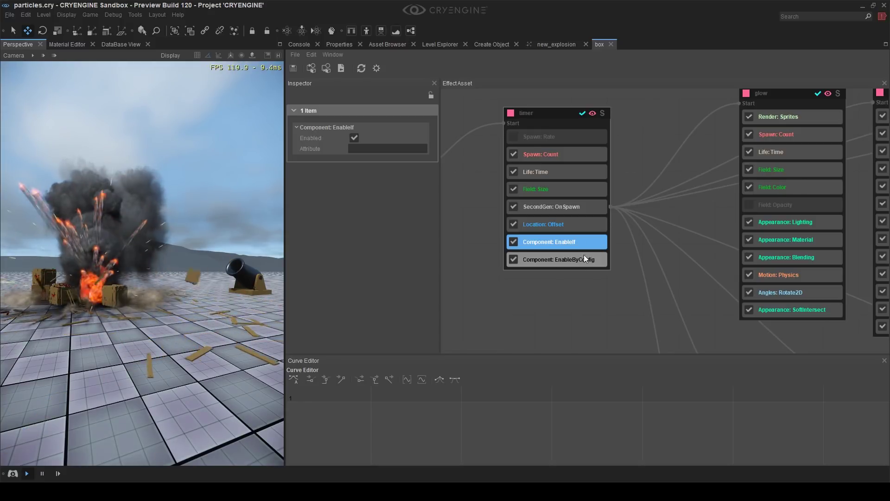
Review the platform and minimum/maximum quality options of the timer node's Component: EnableByConfig feature
left_click(567, 260)
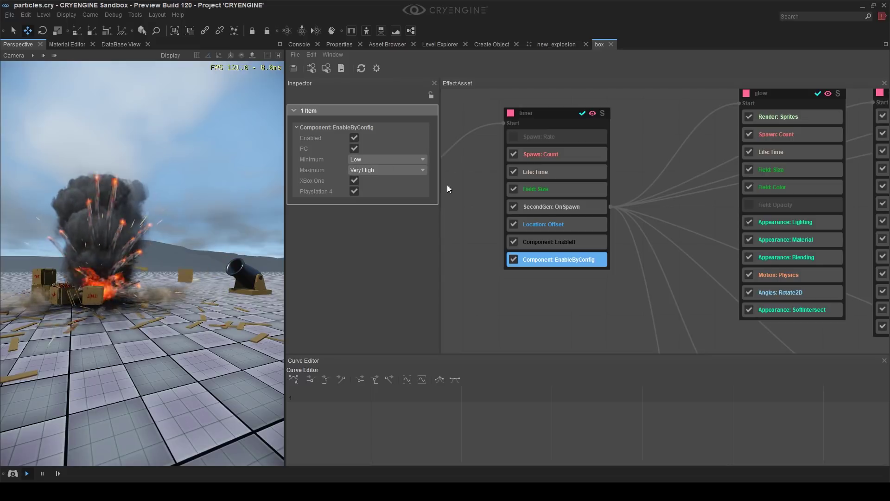
left_click(363, 160)
left_click(296, 160)
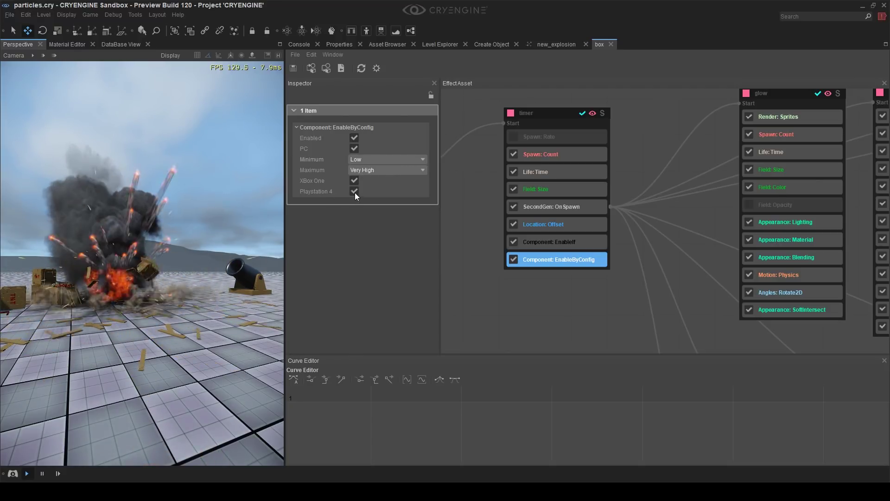
middle_click_drag(525, 273, 614, 261)
scroll(614, 260, "down", 2)
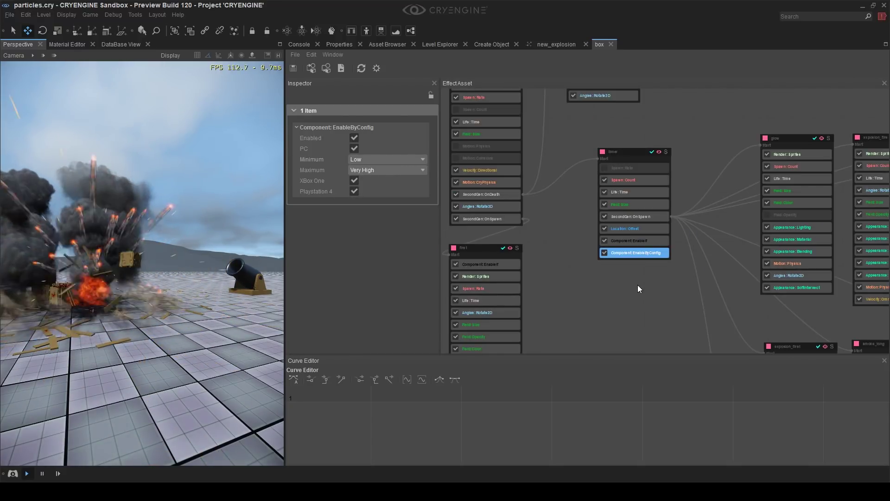
scroll(524, 298, "up", 3)
middle_click_drag(492, 294, 593, 292)
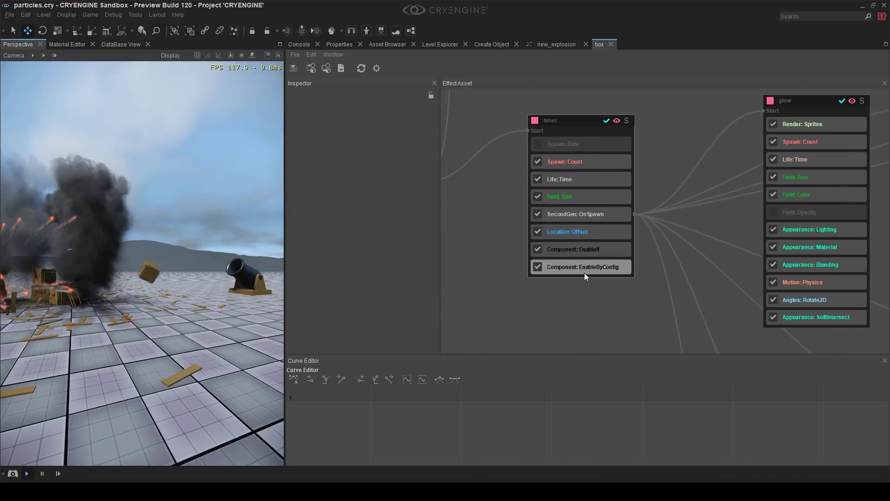
Delete the Component: EnableByConfig feature from the timer node
left_click(584, 268)
key("Delete")
left_click(583, 253)
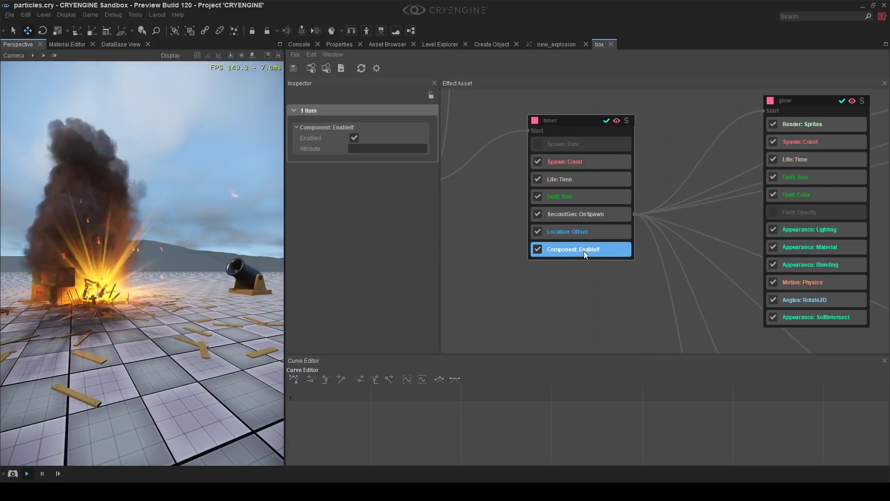
Set the attribute of the timer node's Component: EnableIf feature to explosion
left_click(576, 258)
left_click(613, 250)
middle_click_drag(549, 274, 621, 243)
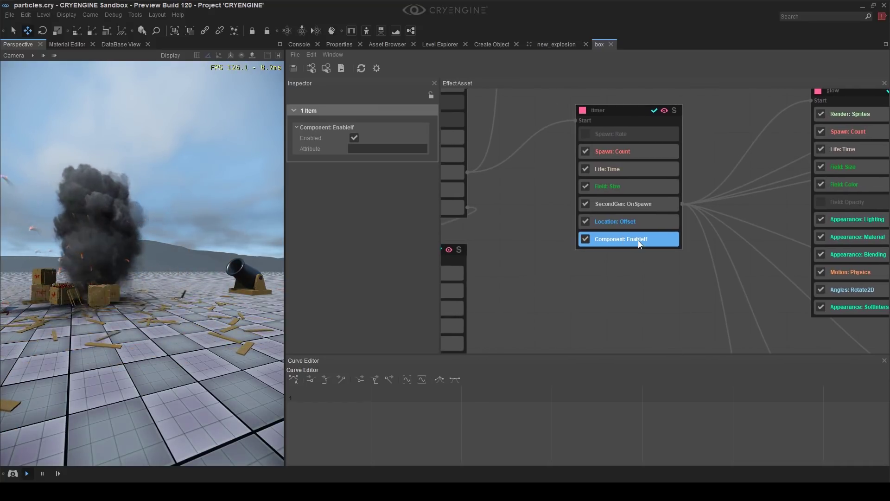
left_click(363, 149)
type("explosion")
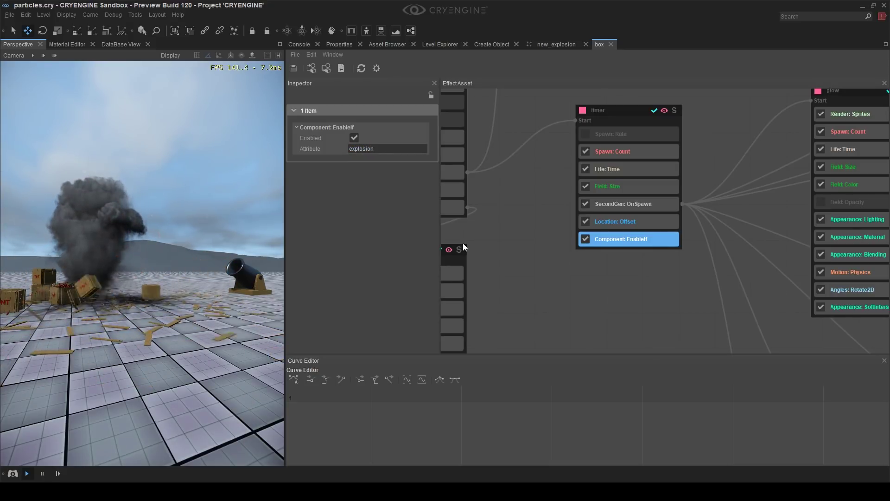
left_click(597, 288)
Turn off the explosion Boolean in the effect attributes and examine the crates' landing area in the viewport
left_click(375, 68)
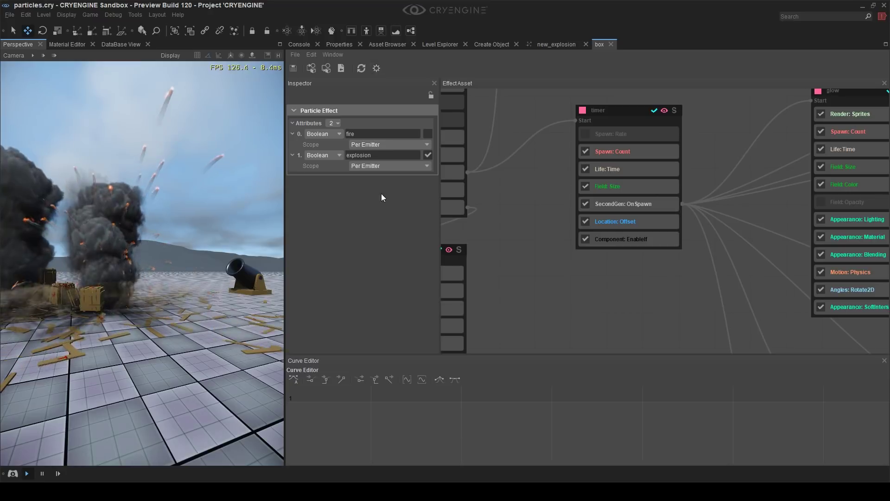
left_click(427, 155)
right_click_drag(225, 312, 188, 313)
right_click_drag(194, 251, 212, 273)
key("w")
right_click_drag(162, 296, 142, 308)
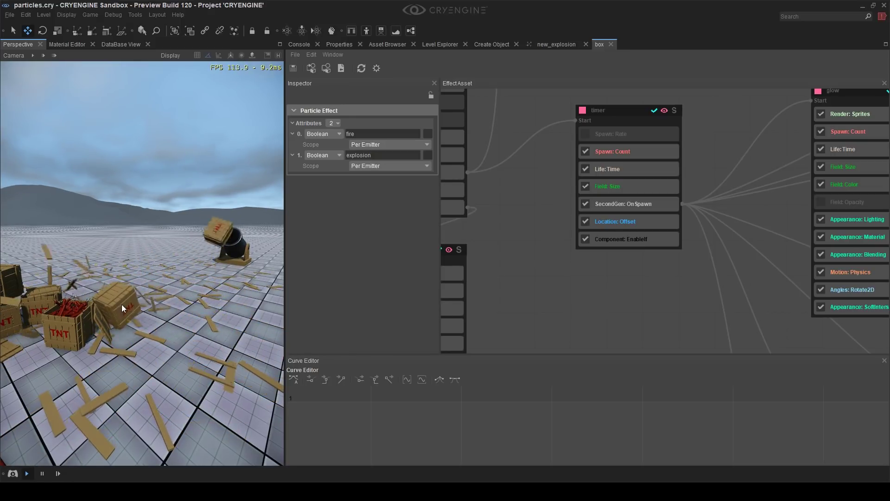
Move the mesh1 node so that it sits directly above the timer node in the effect graph
middle_click_drag(571, 289, 608, 368)
scroll(605, 280, "down", 2)
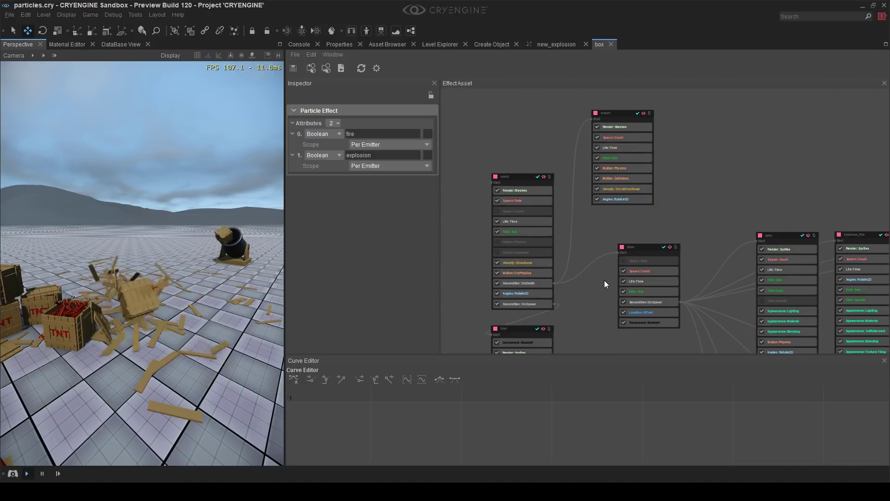
scroll(664, 205, "up", 2)
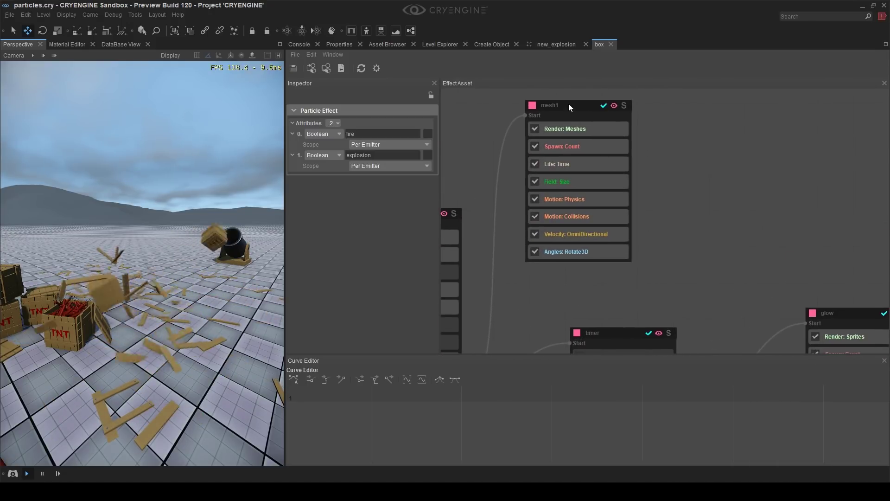
left_click_drag(568, 103, 610, 132)
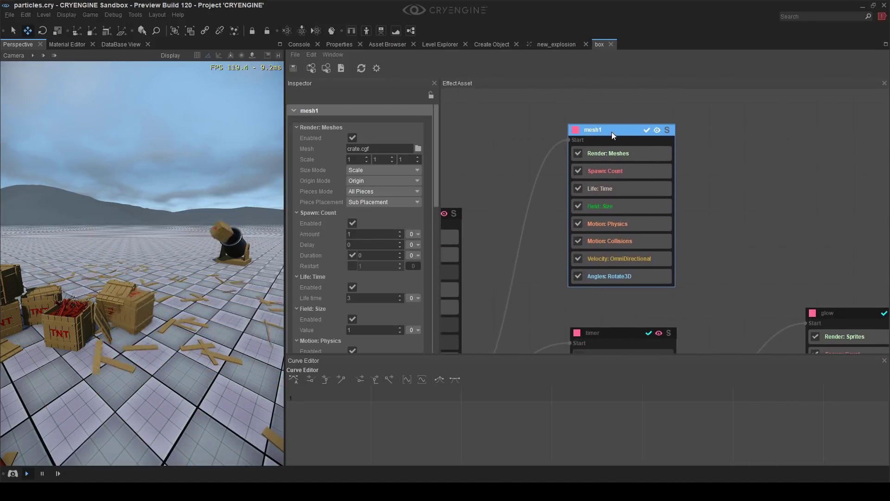
left_click(693, 199)
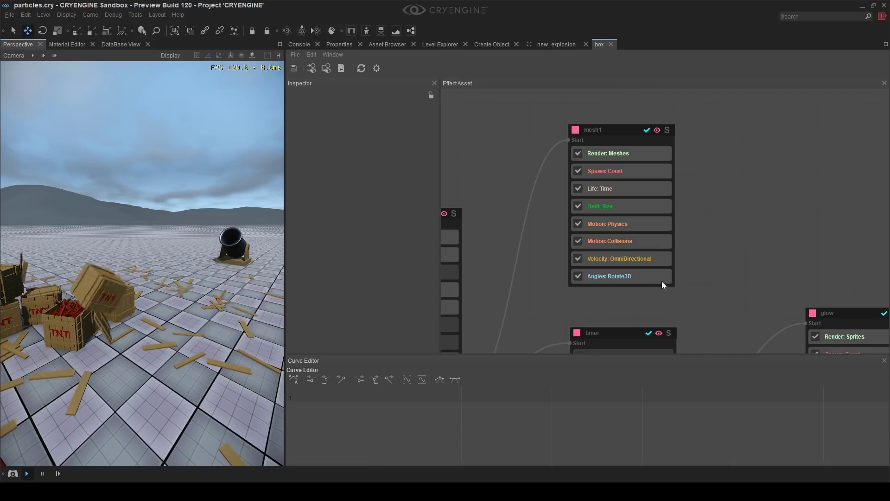
middle_click_drag(741, 254, 695, 233)
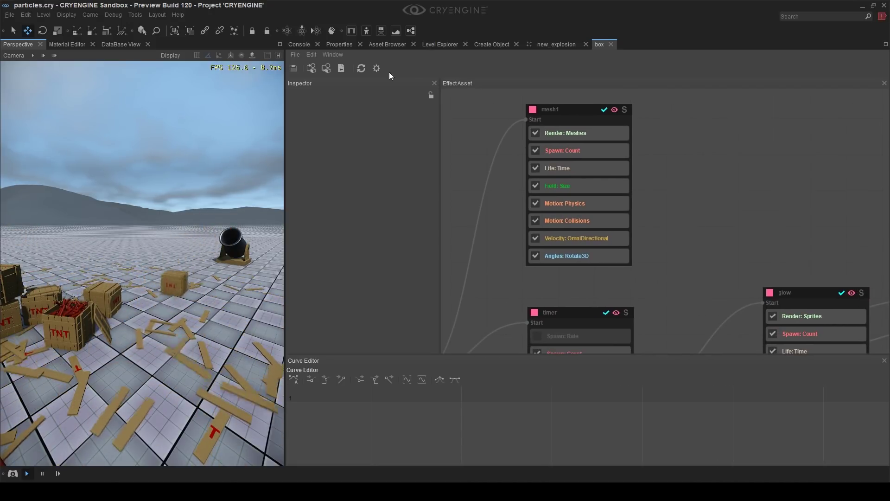
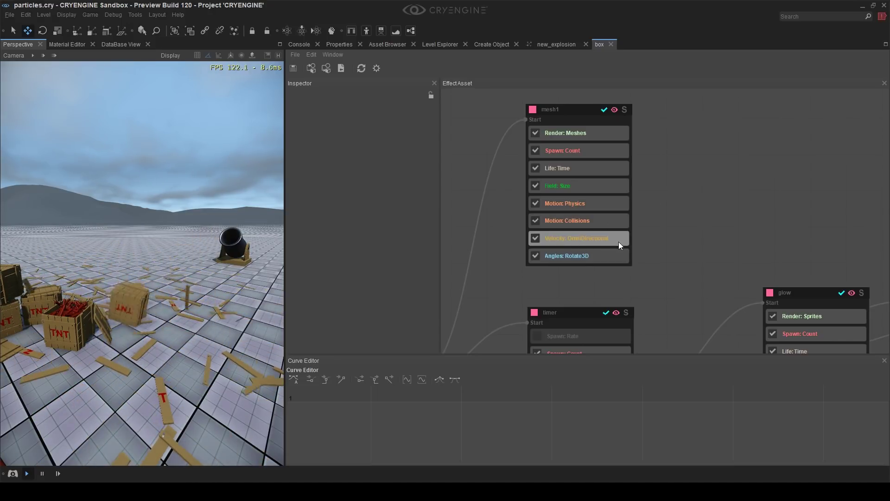
Add a Curve modifier to the velocity of the mesh1 node's Velocity: OmniDirectional feature
scroll(612, 236, "down", 1)
left_click(590, 226)
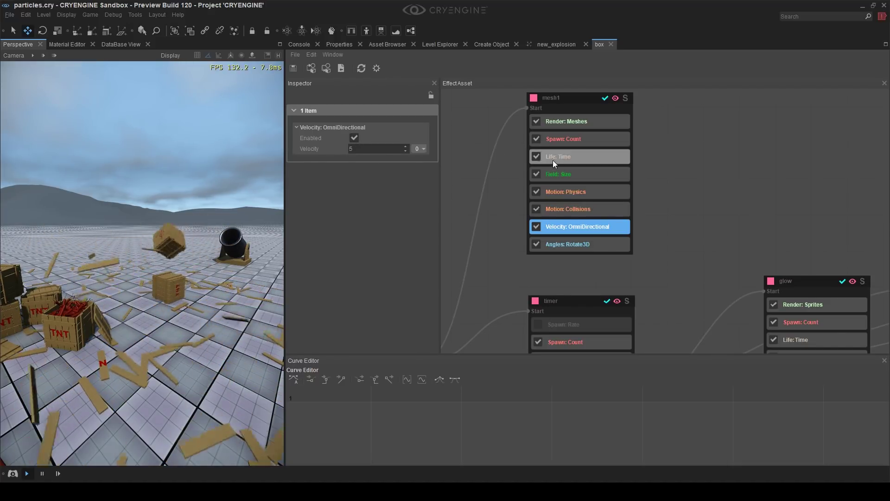
middle_click_drag(501, 259, 540, 246)
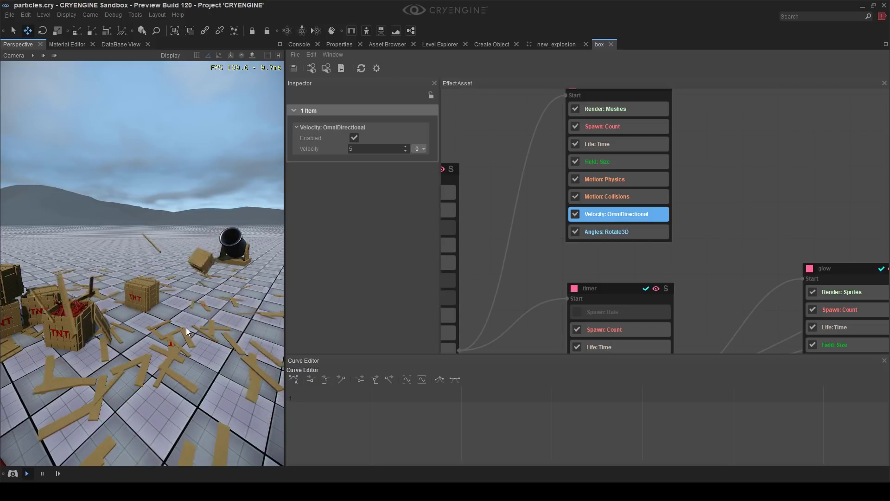
left_click(397, 151)
left_click(424, 149)
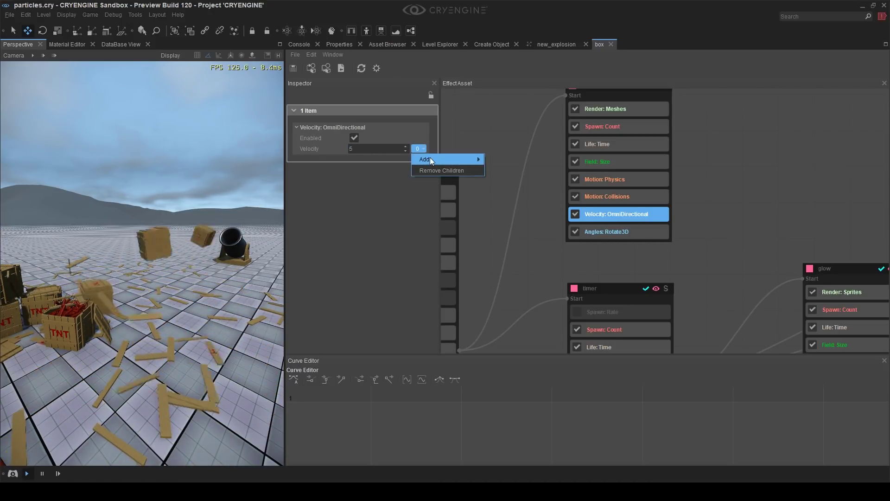
mouse_move(468, 157)
left_click(516, 240)
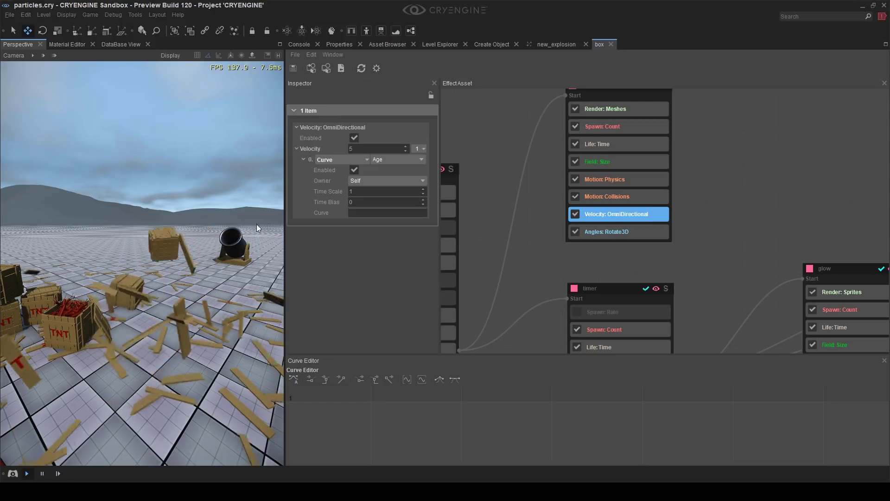
Set the velocity curve modifier's domain to Attribute and its attribute name to explosion
left_click(380, 160)
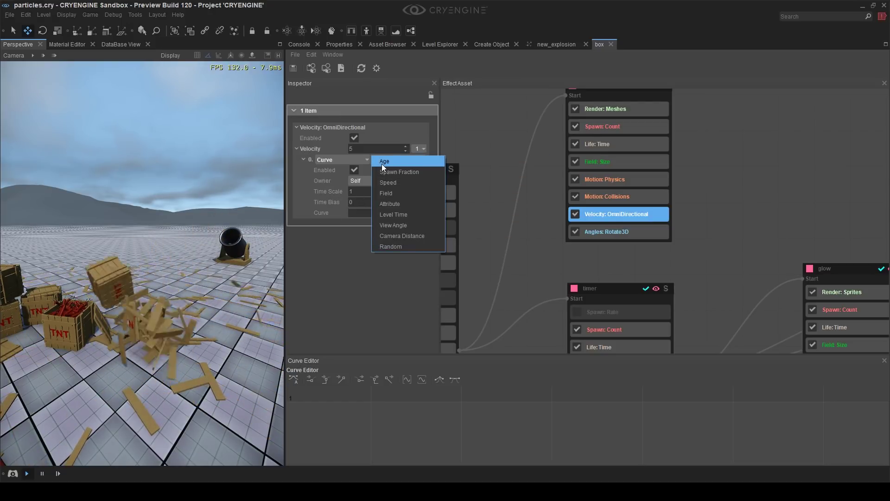
left_click(342, 169)
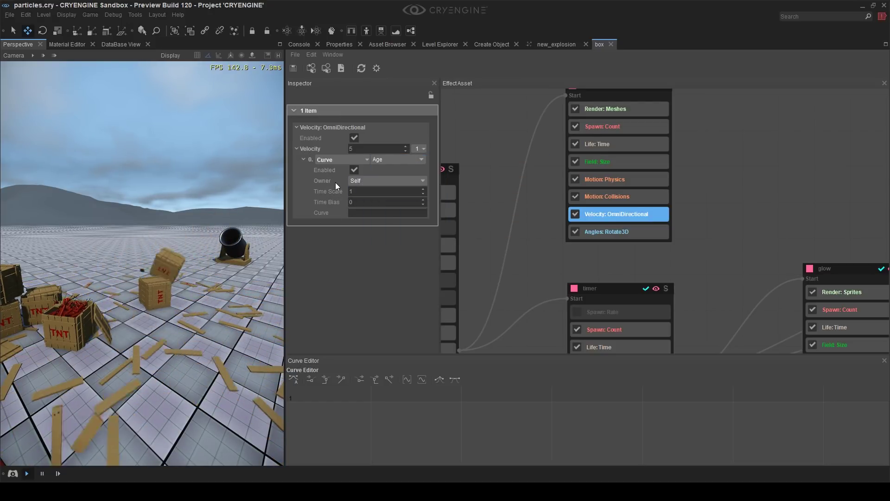
left_click(368, 180)
left_click(334, 182)
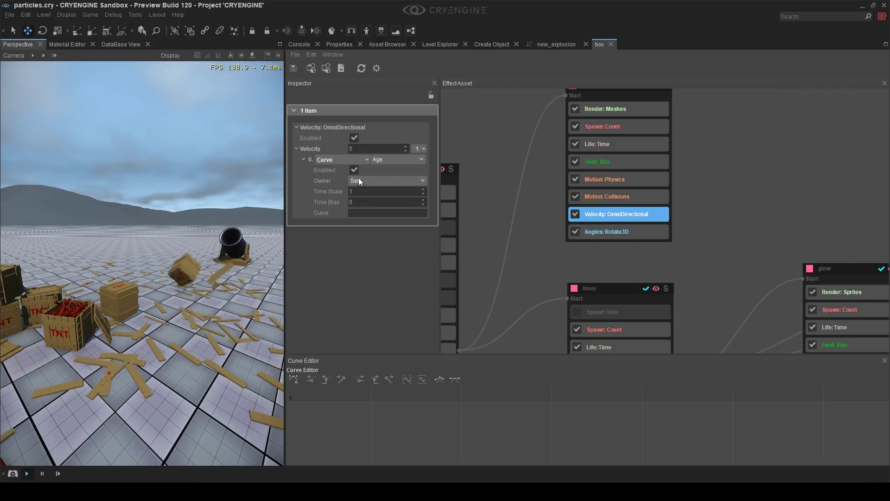
left_click(388, 161)
left_click(386, 161)
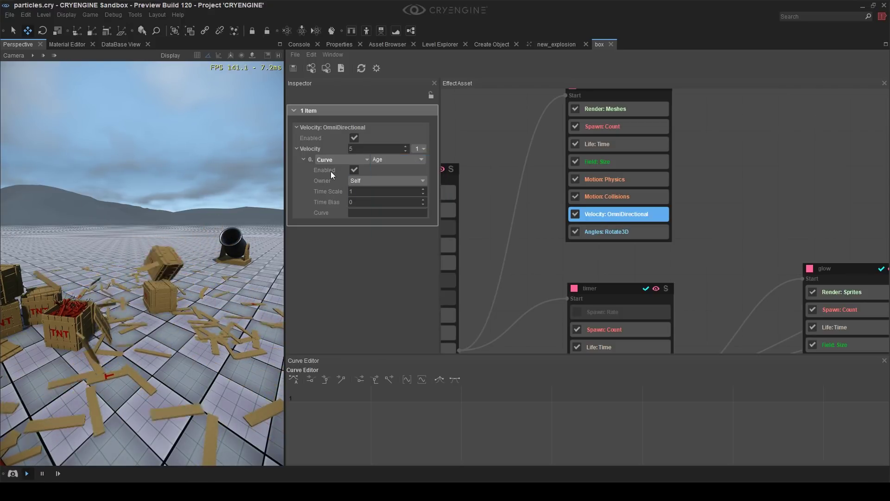
left_click(386, 160)
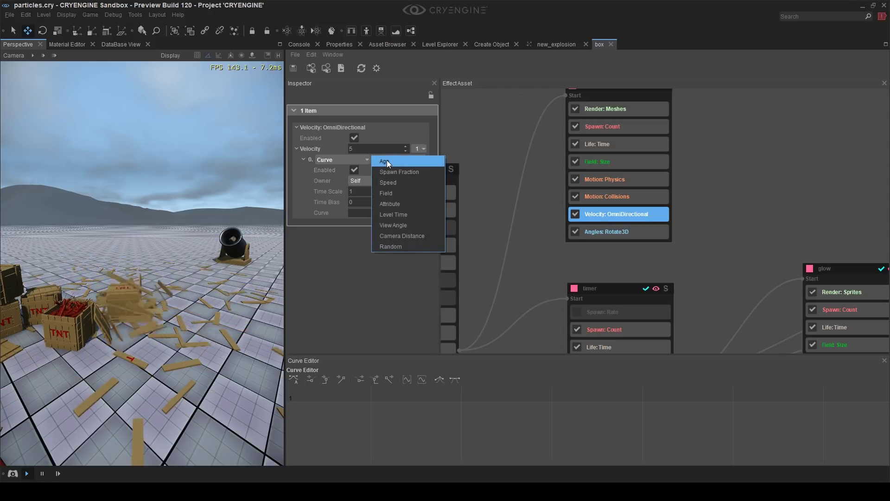
left_click(407, 203)
left_click(378, 183)
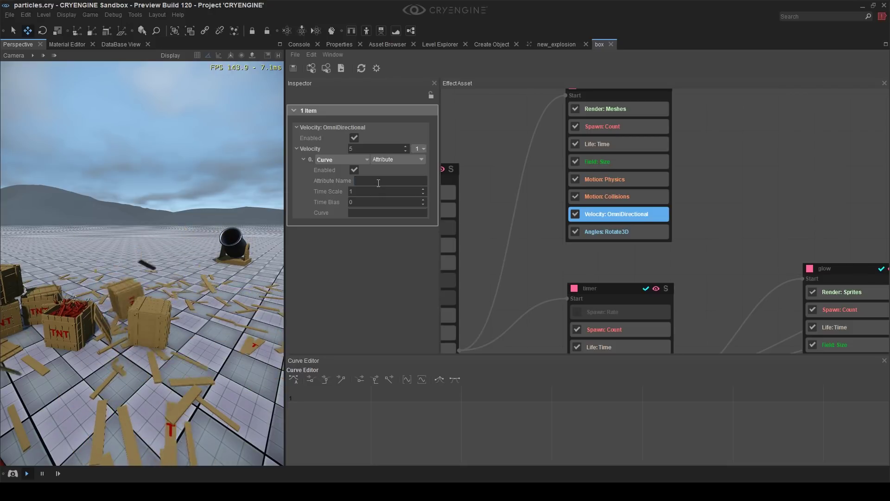
type("explosion")
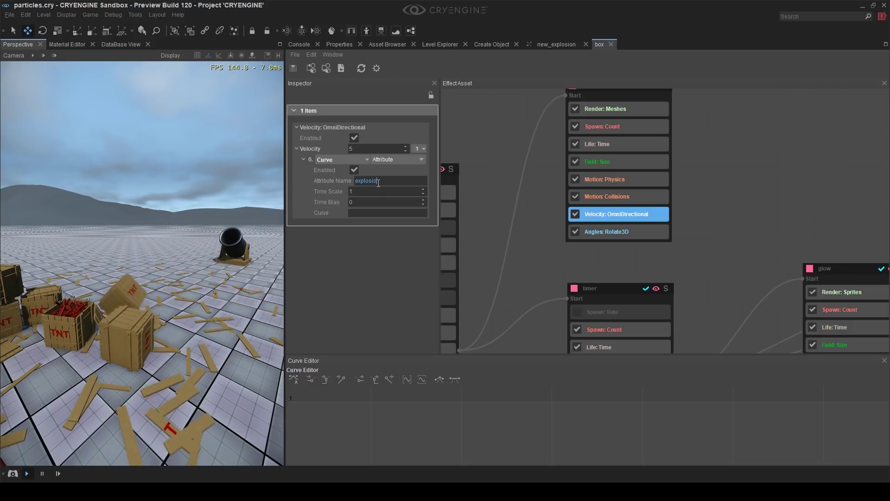
key("Return")
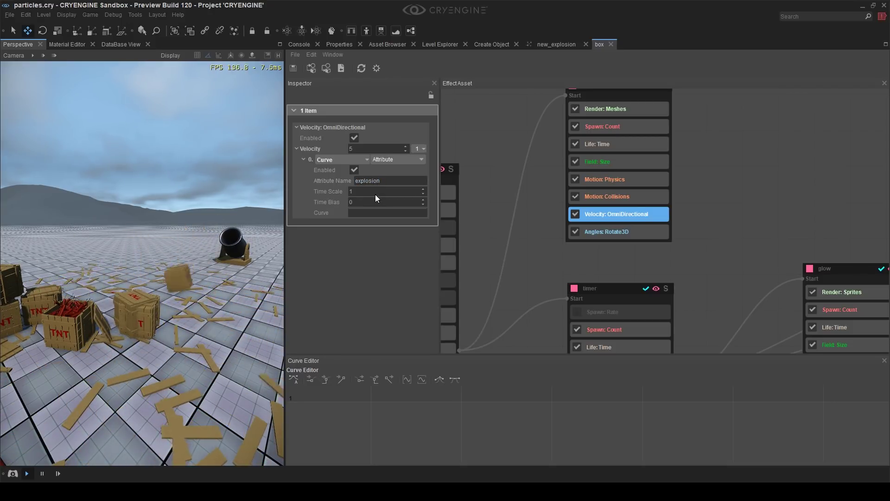
Lower the start point of the explosion velocity curve to near 0 so that it rises to 1, and check the debris in the viewport
left_click(390, 213)
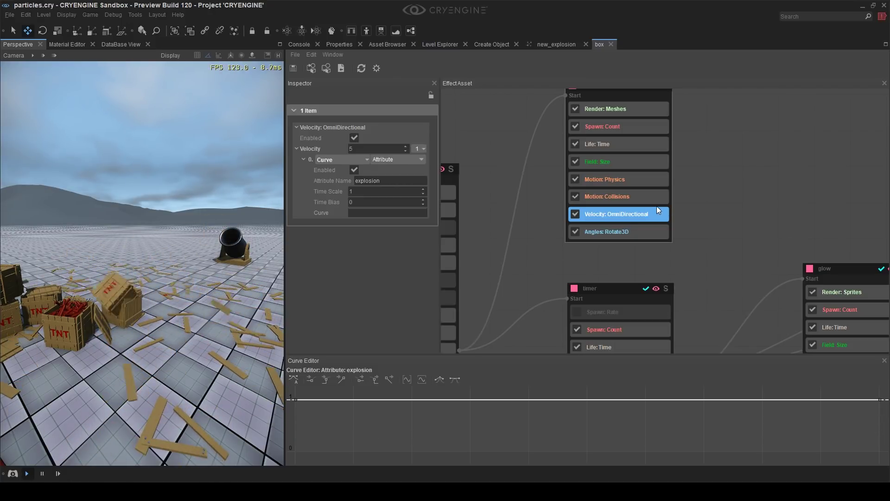
left_click_drag(297, 400, 266, 444)
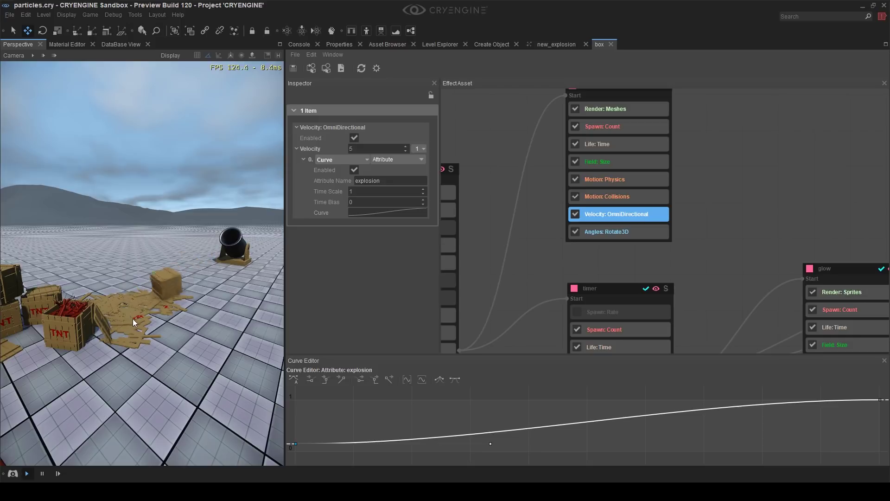
key("d")
right_click_drag(133, 319, 133, 314)
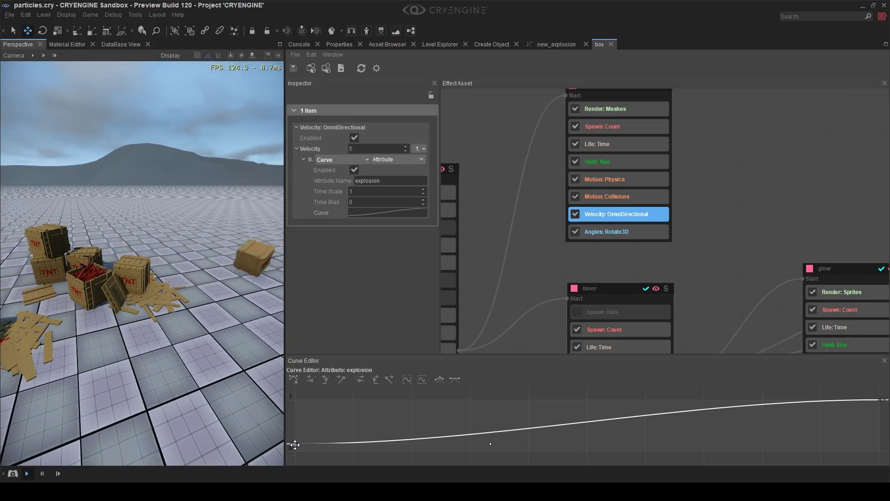
Set the velocity of the mesh1 node's Velocity: OmniDirectional feature to 10
double_click(361, 148)
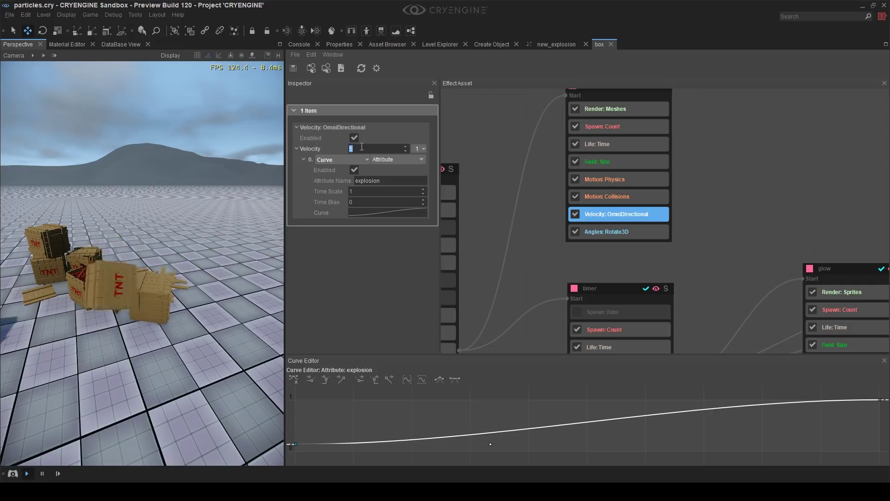
type("10")
key("Return")
left_click(524, 155)
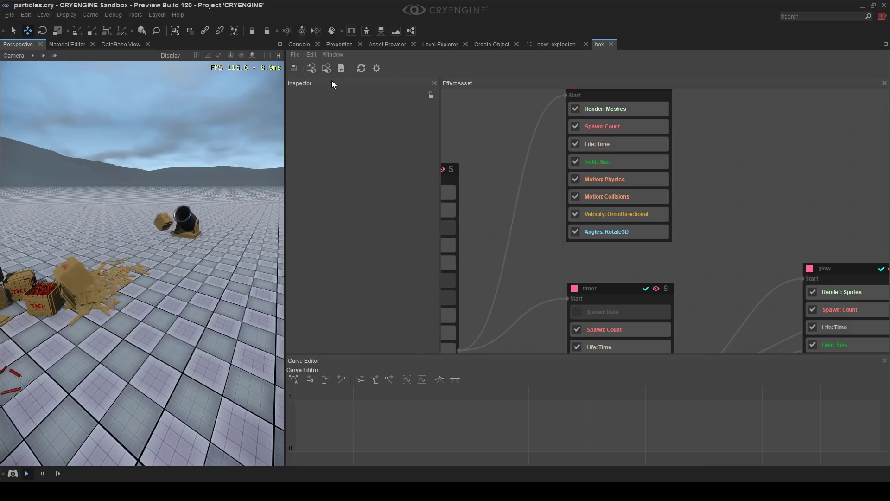
Turn on the explosion Boolean in the effect attributes
left_click(377, 68)
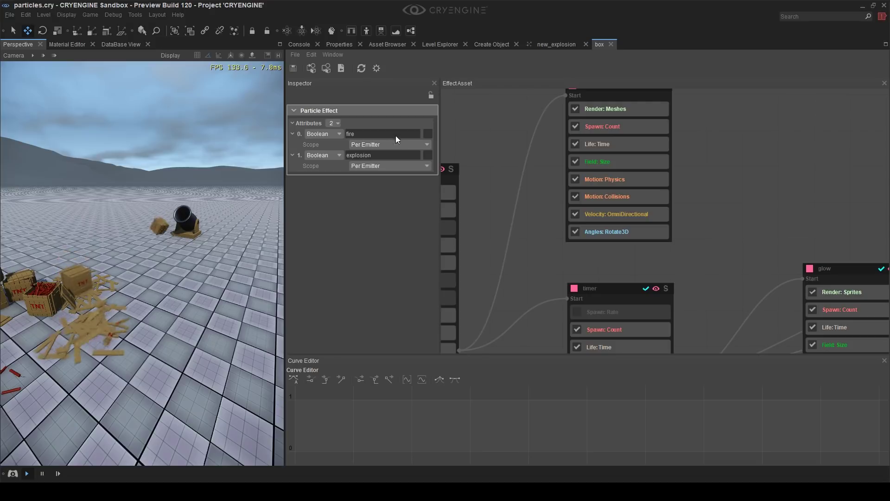
left_click(427, 154)
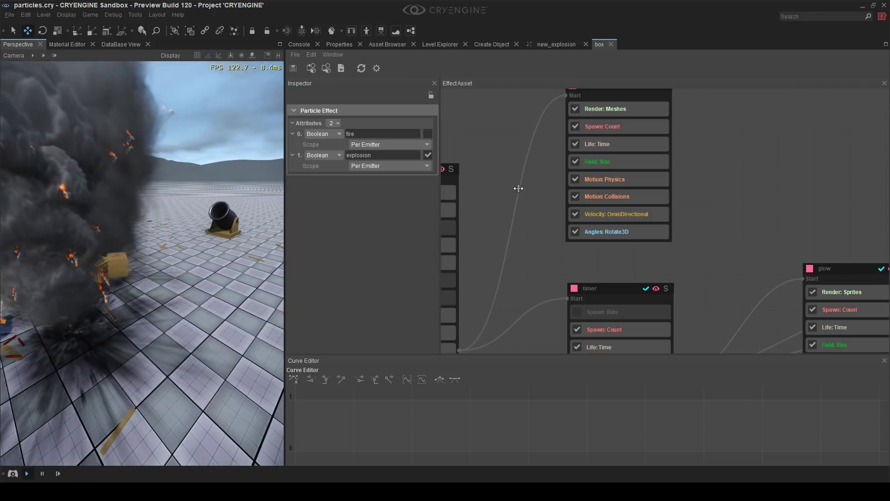
Set the velocity of the mesh1 node's Velocity: OmniDirectional feature to 6
left_click(621, 215)
double_click(362, 149)
type("6")
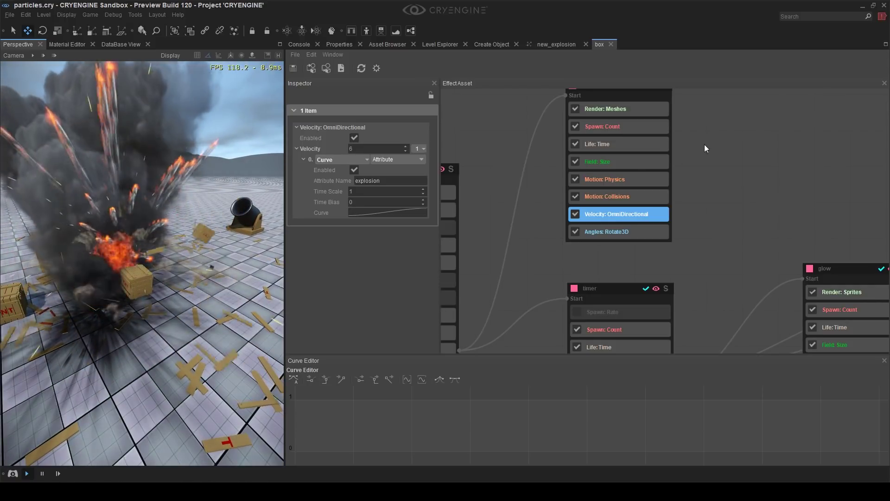
Turn off the explosion Boolean in the effect attributes, and check the debris and the mesh1 node's Velocity: OmniDirectional feature
right_click_drag(705, 144, 697, 158)
left_click(377, 70)
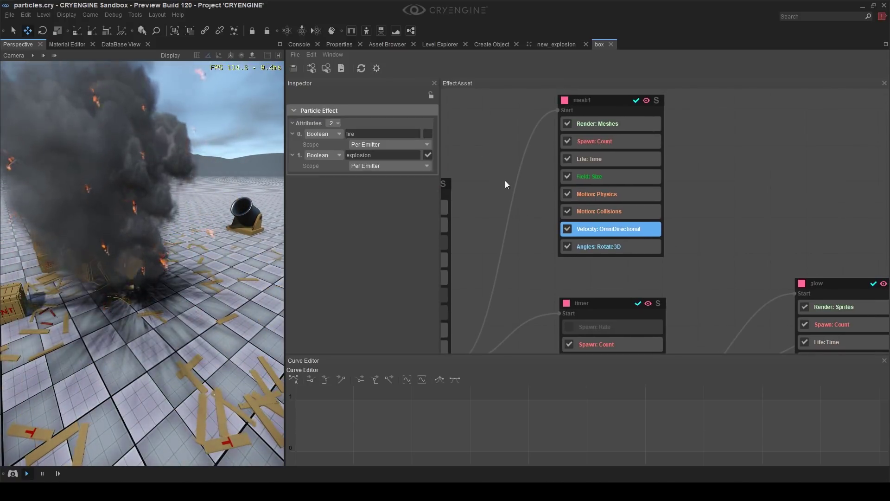
left_click(428, 155)
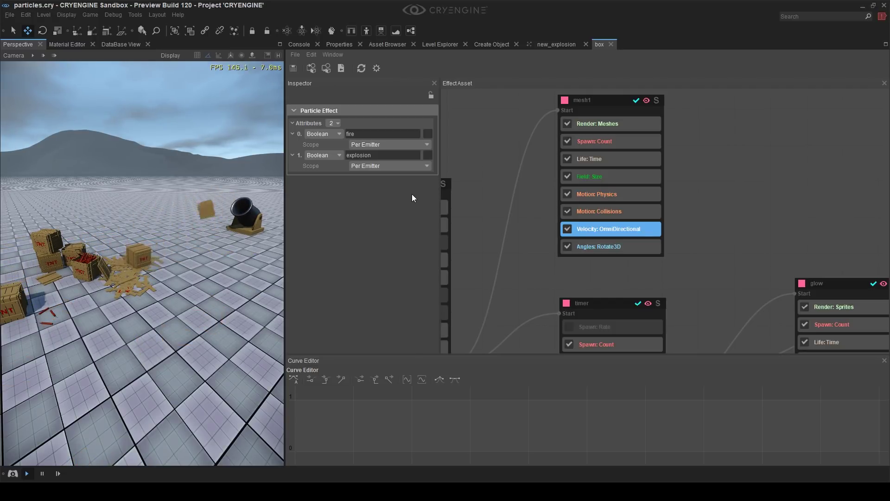
left_click(641, 230)
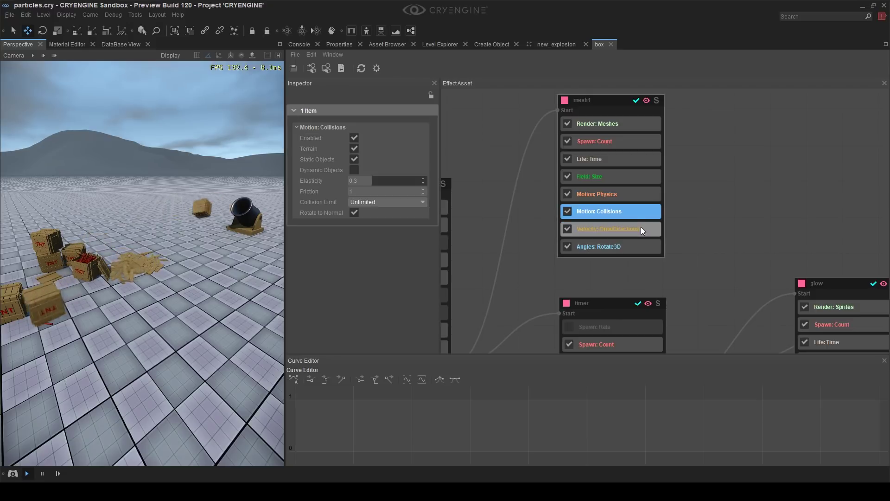
left_click(377, 68)
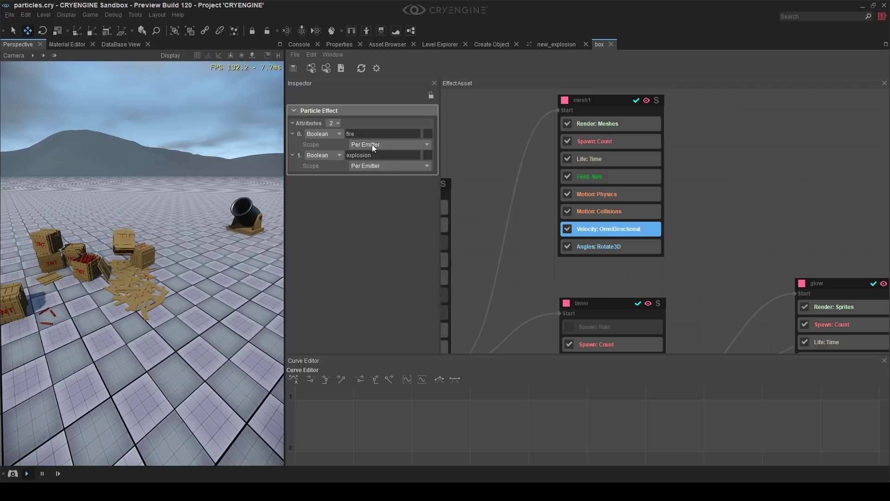
Look over the explosion nodes of the effect graph, from the fire and smoke nodes back to the timer node
scroll(733, 175, "down", 6)
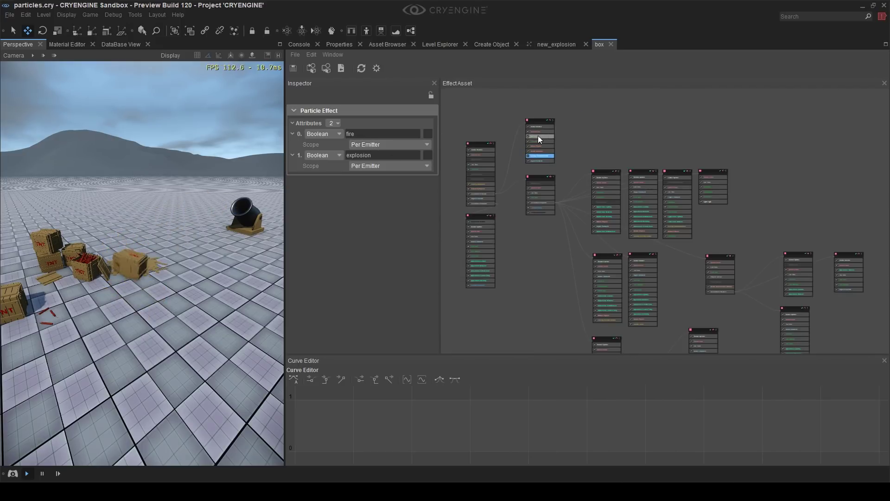
middle_click_drag(793, 199, 696, 97)
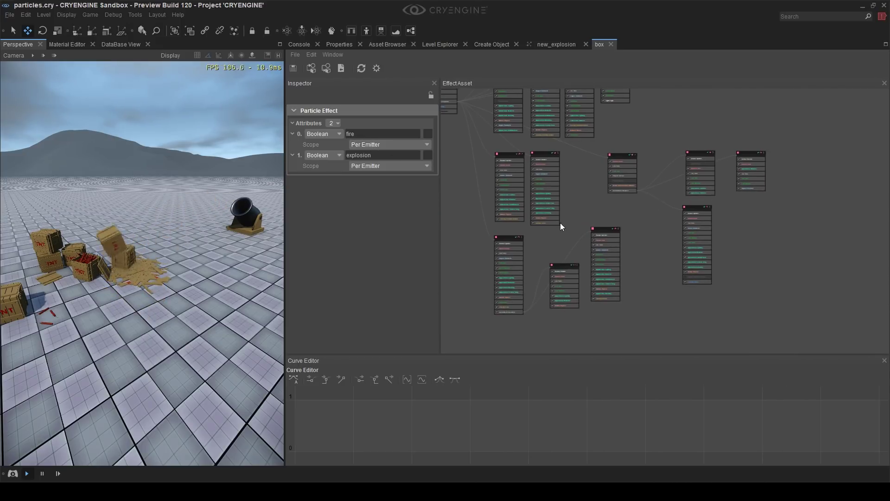
scroll(544, 208, "up", 6)
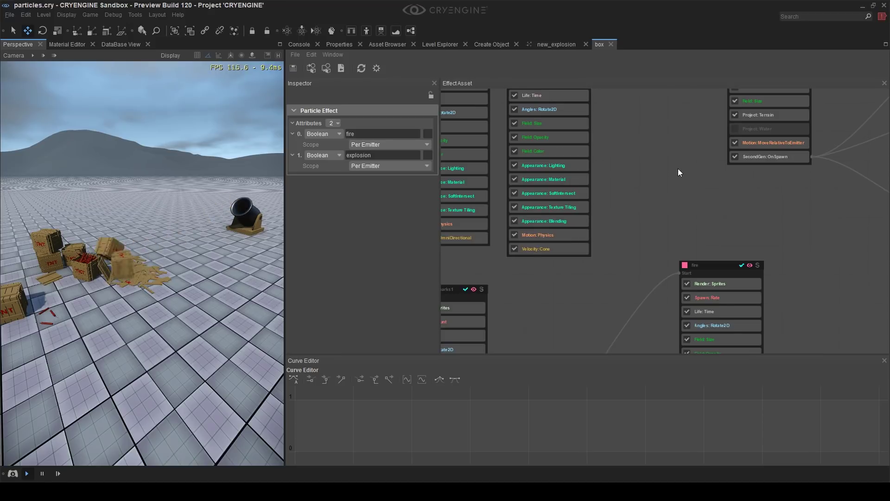
middle_click_drag(562, 167, 588, 252)
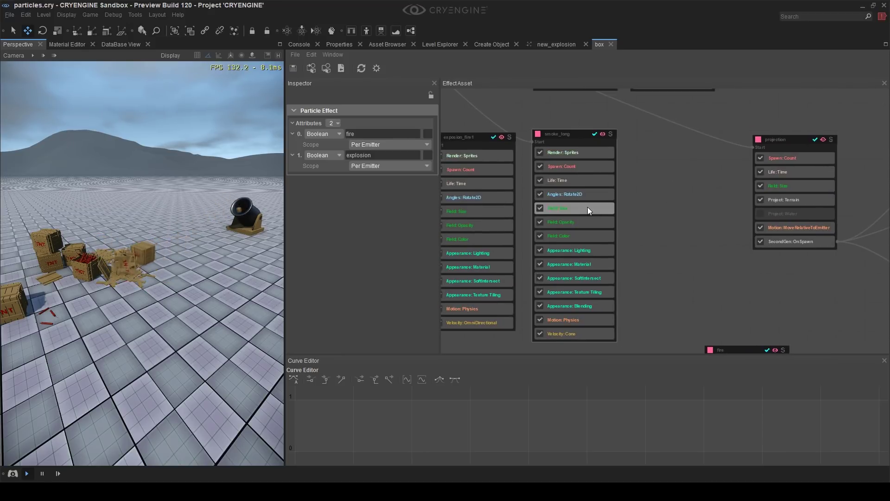
middle_click_drag(607, 209, 708, 266)
scroll(708, 264, "down", 2)
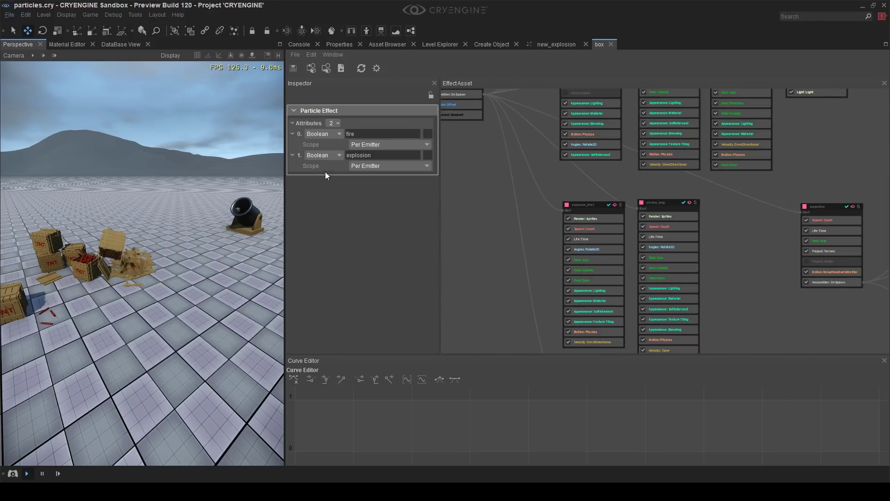
middle_click_drag(515, 238, 532, 252)
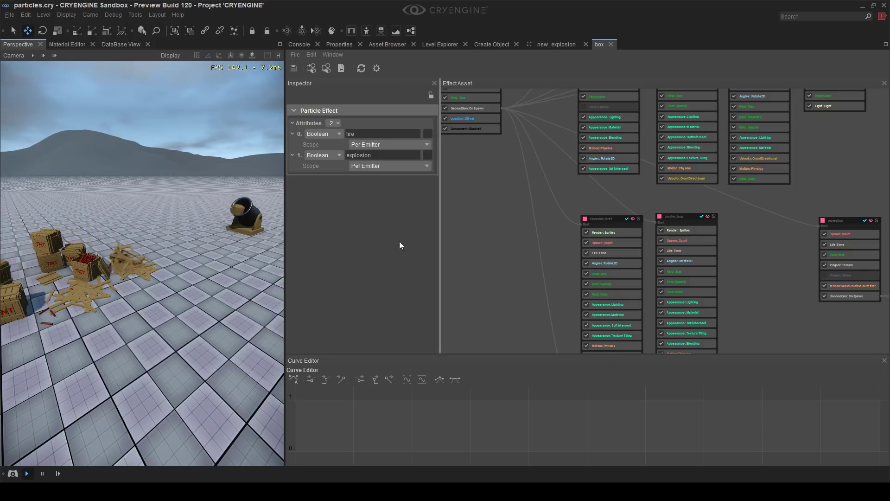
middle_click_drag(451, 165, 487, 215)
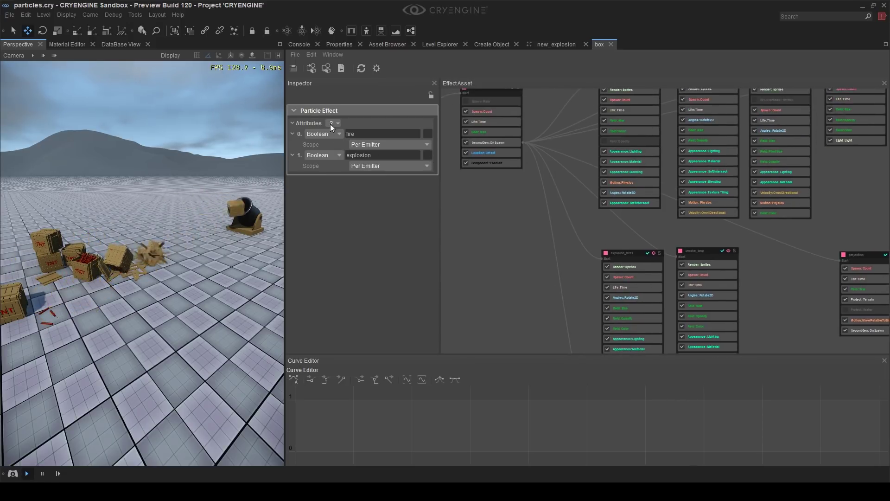
Add a third effect attribute of type Float and name it crate_rate
left_click(334, 123)
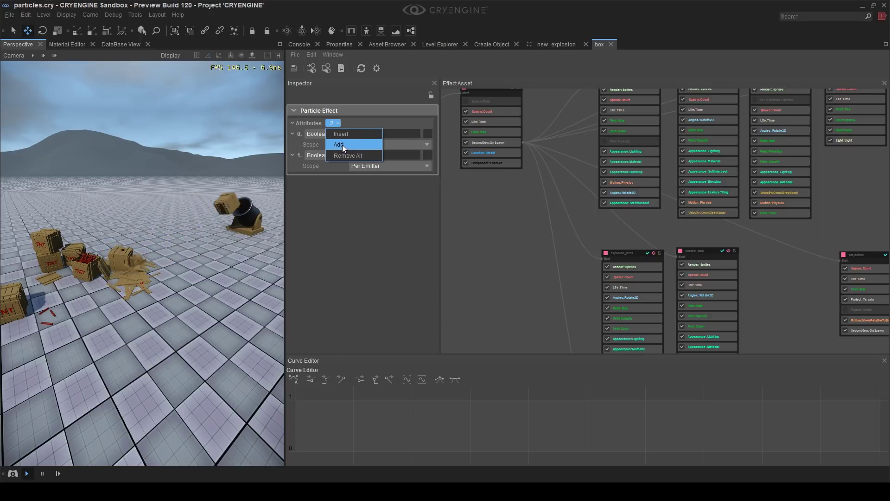
left_click(340, 144)
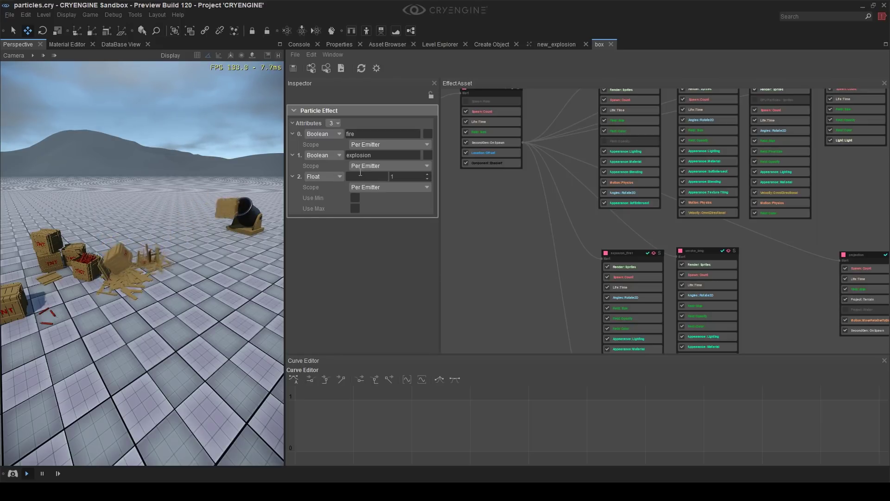
type("e_rate")
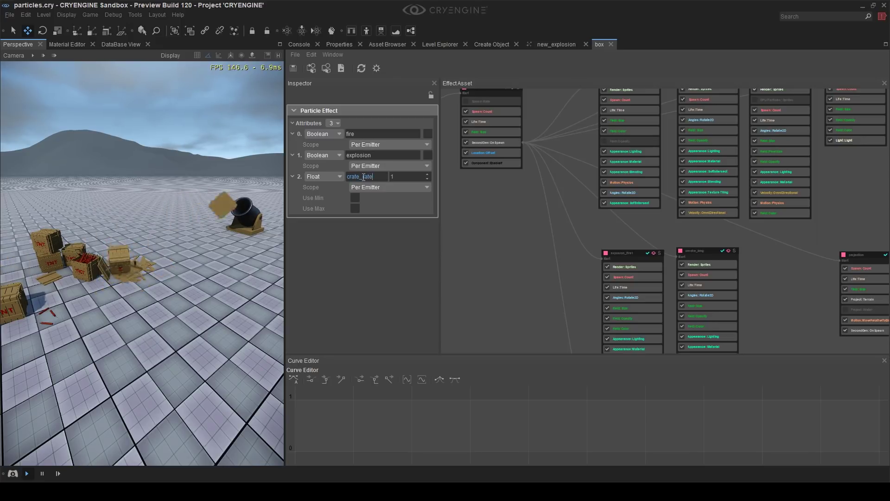
key("Return")
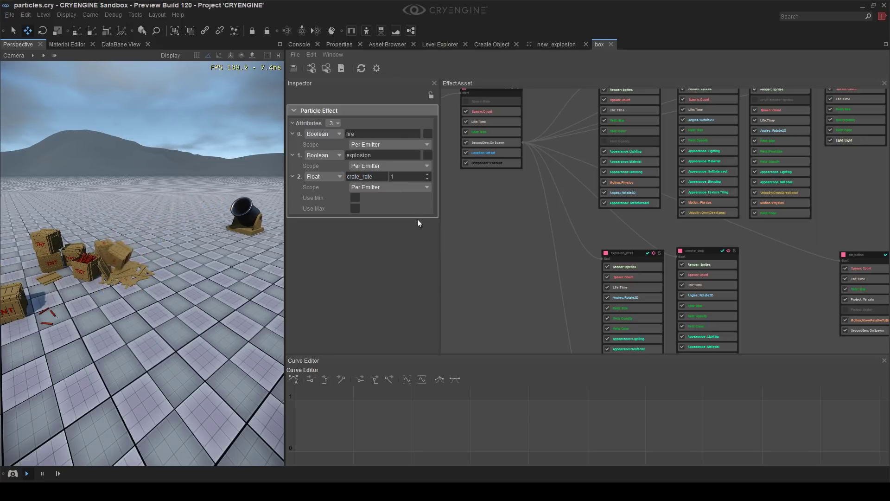
Add an Attribute modifier to the Amount of the mesh node's Spawn: Rate feature, with crate_rate as its attribute name
middle_click_drag(492, 265, 513, 337)
middle_click_drag(588, 126, 616, 252)
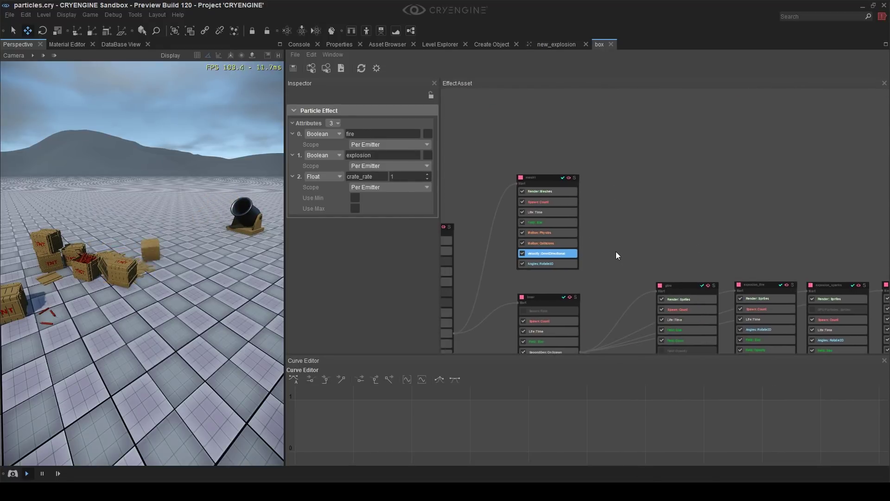
left_click(606, 244)
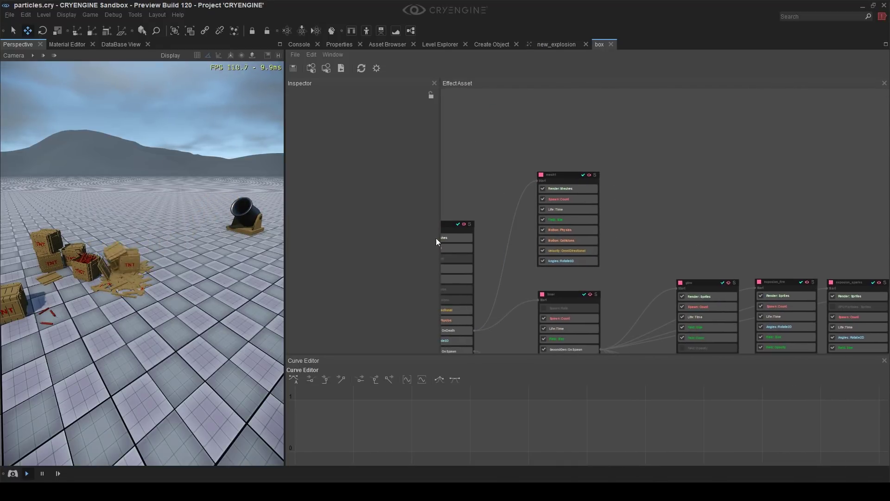
middle_click_drag(488, 216, 618, 153)
scroll(431, 252, "up", 2)
scroll(465, 232, "up", 3)
left_click(558, 183)
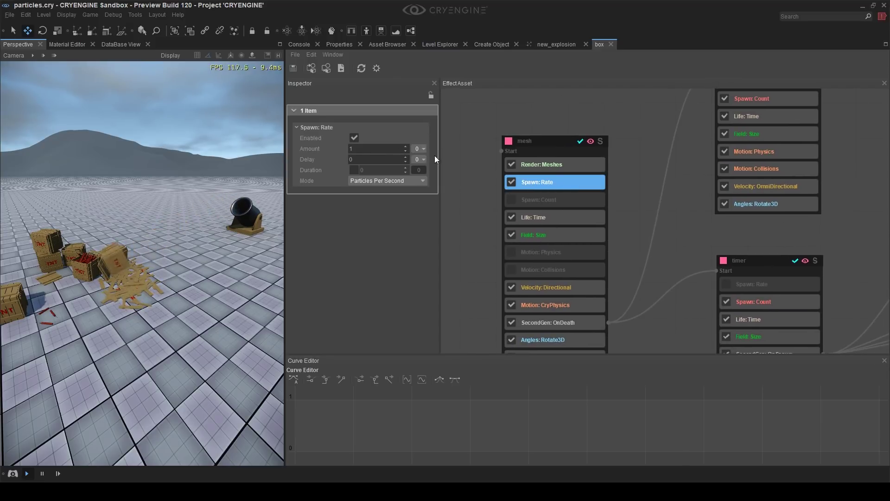
left_click(418, 149)
mouse_move(434, 158)
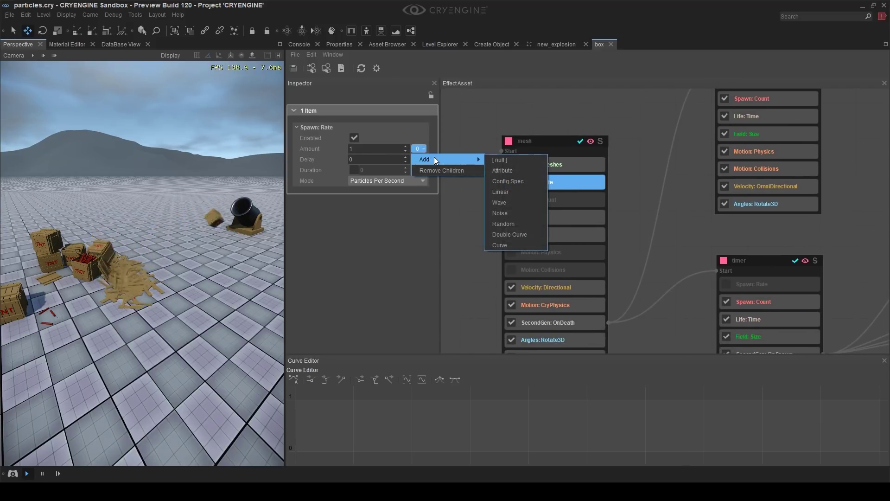
left_click(507, 171)
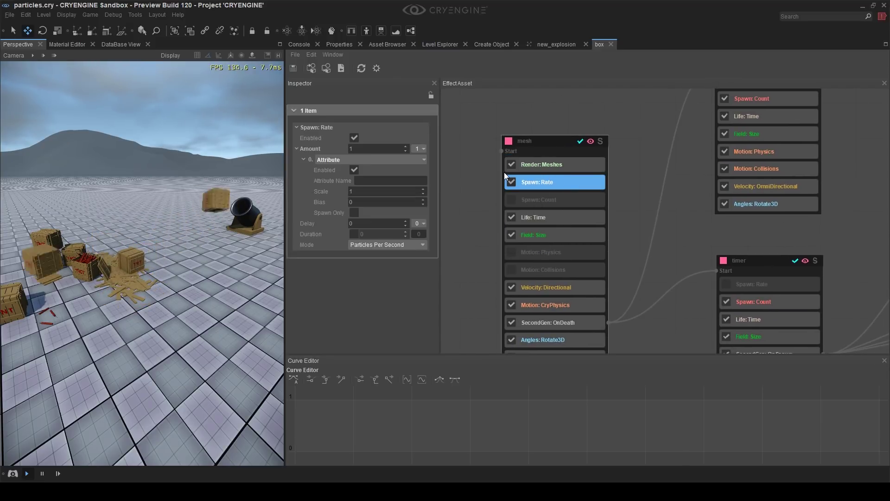
left_click(379, 182)
type("crate_rate")
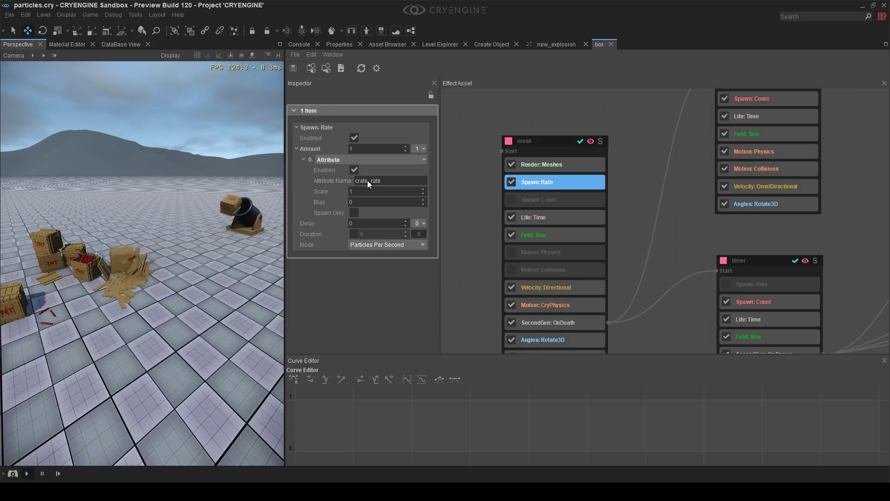
Set the crate_rate effect attribute to 5 and check it against the mesh node's Spawn: Rate feature
left_click(376, 68)
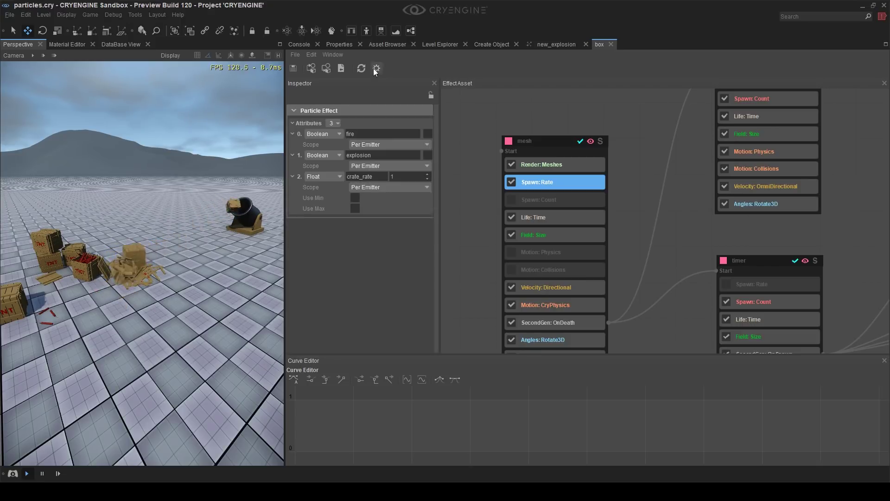
left_click(562, 180)
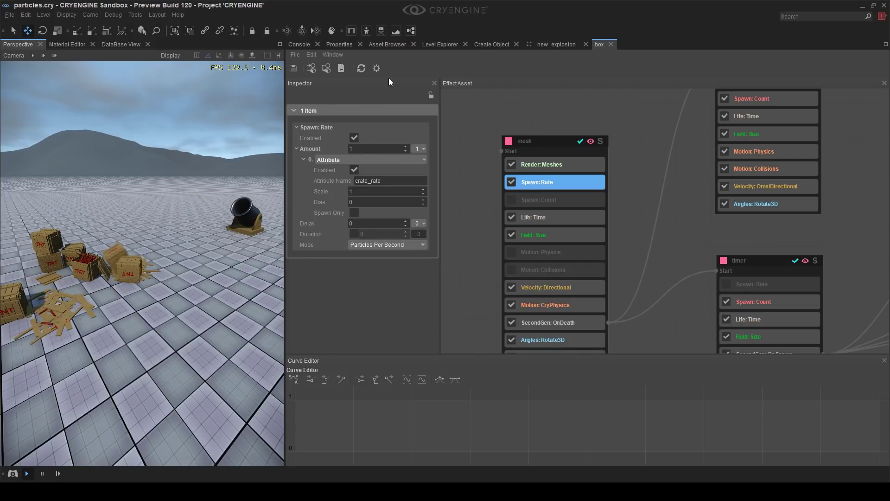
left_click(376, 69)
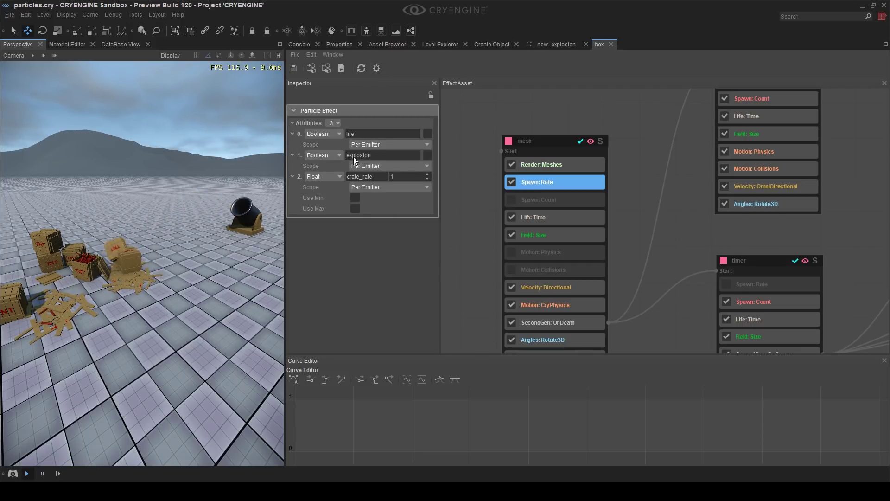
left_click(401, 179)
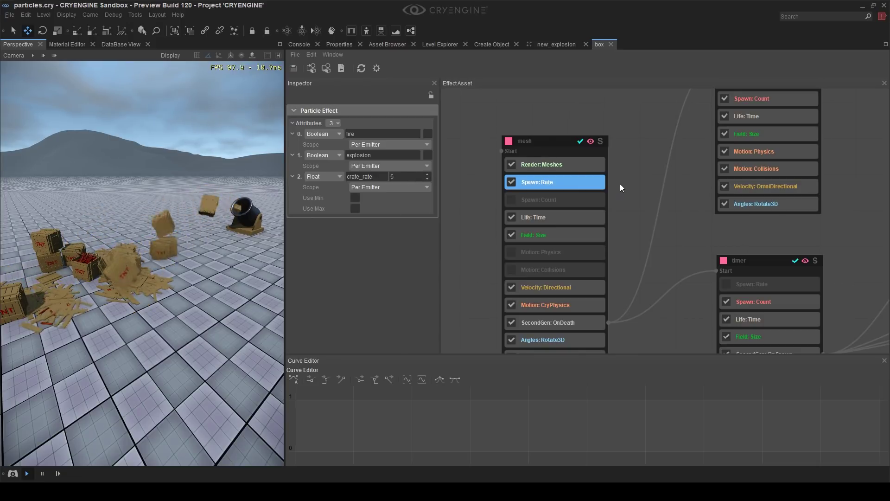
left_click(560, 182)
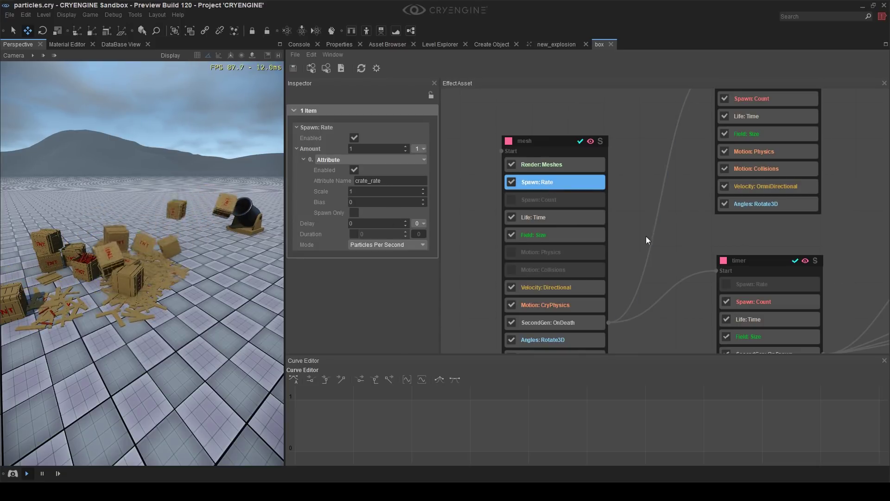
Look over the effect graph from the mesh node through the timer node to the explosion fire, sparks and light nodes
middle_click_drag(680, 241, 659, 205)
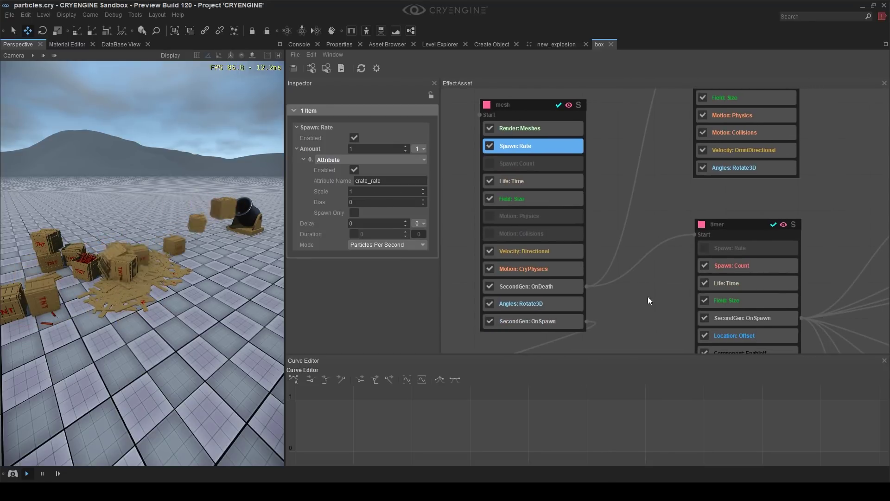
middle_click_drag(647, 296, 602, 254)
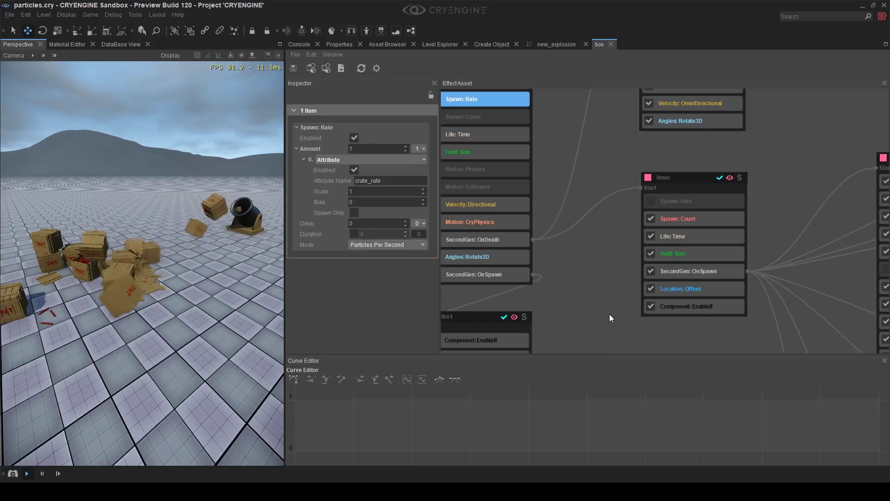
middle_click_drag(608, 318, 429, 286)
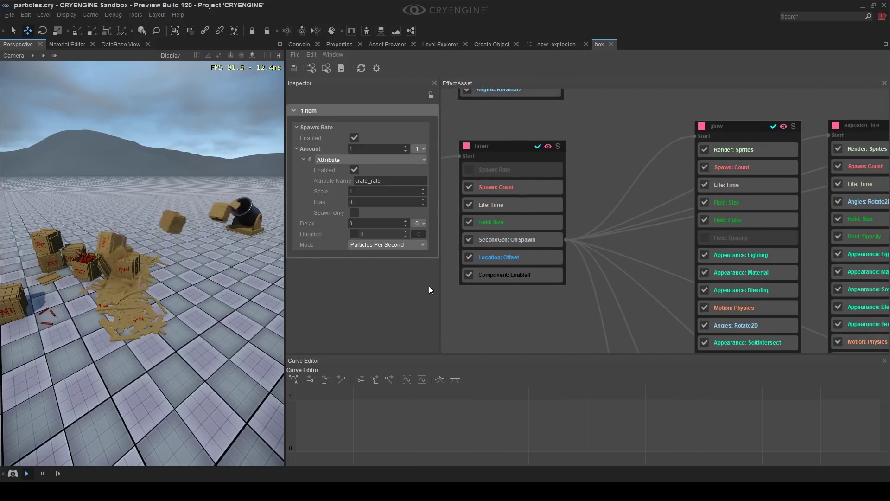
scroll(517, 197, "down", 2)
left_click(517, 197)
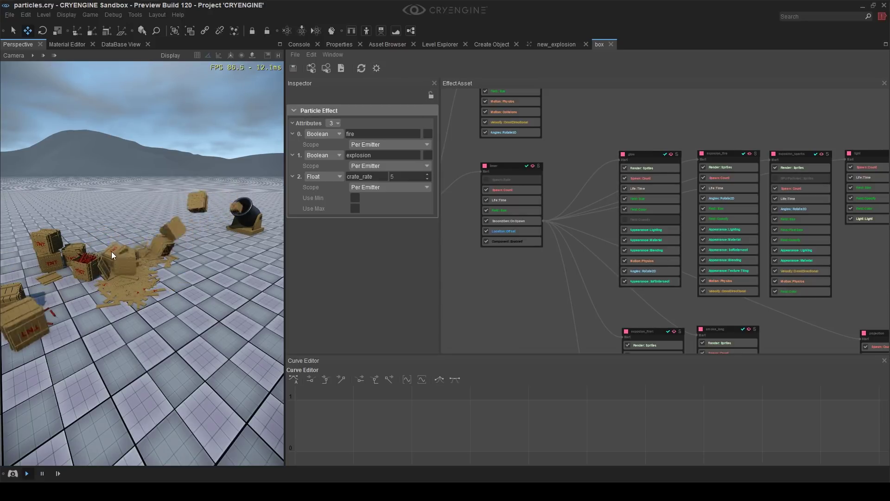
scroll(625, 299, "up", 3)
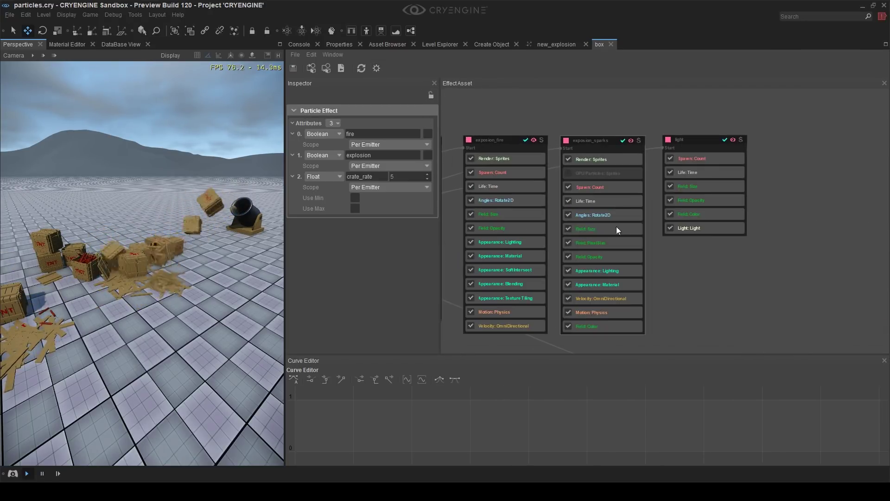
scroll(764, 196, "up", 3)
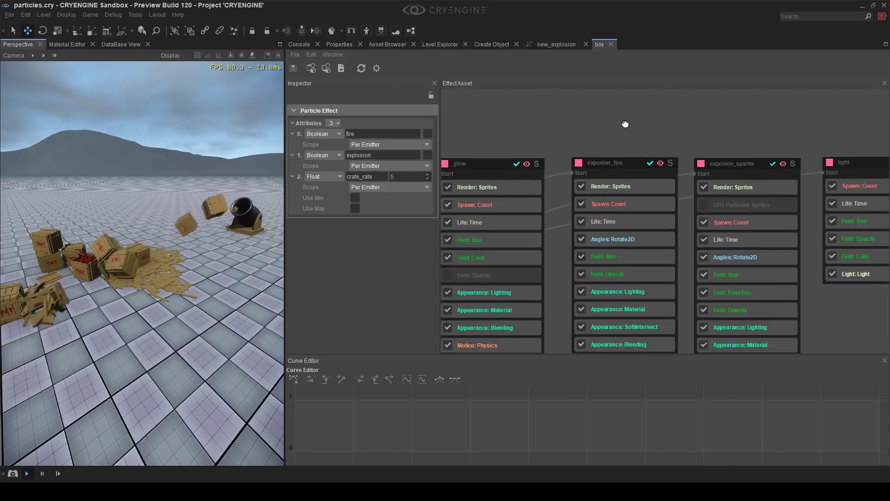
middle_click_drag(625, 123, 500, 105)
Inspect the modifiers that can be added to the Amount of the exposion_fire node's Spawn: Count feature, without adding one
left_click(509, 183)
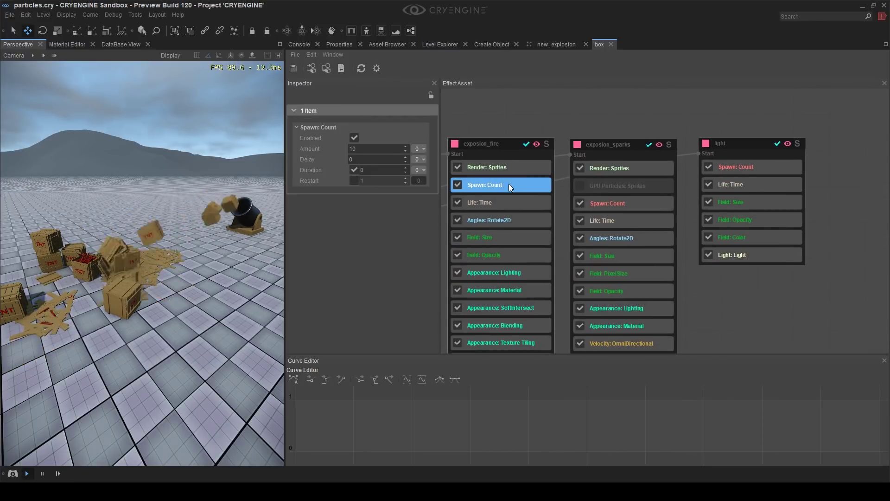
left_click(417, 149)
mouse_move(429, 160)
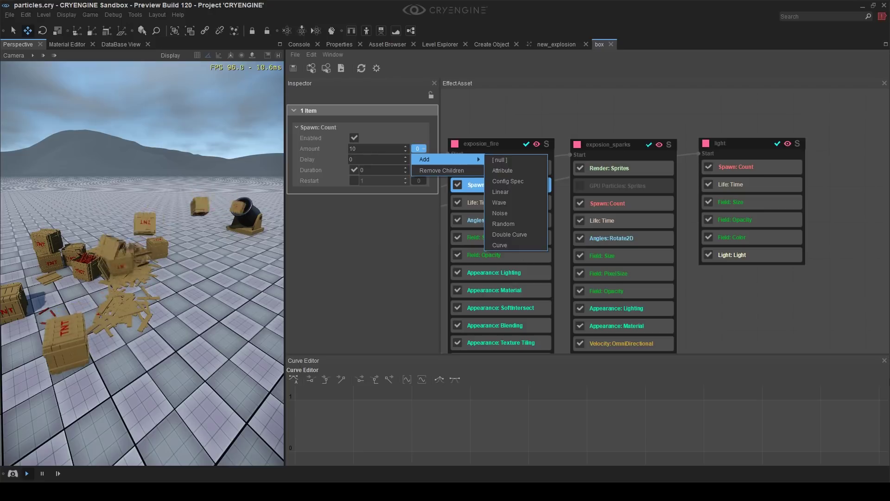
left_click(683, 317)
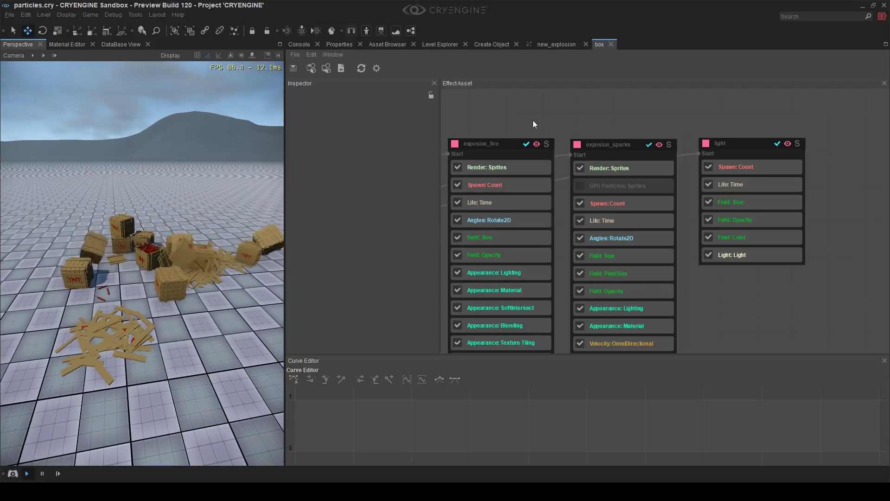
Switch on the explosion effect attribute and look at the exploding crates up close in the viewport
middle_click_drag(532, 120, 624, 126)
left_click(374, 69)
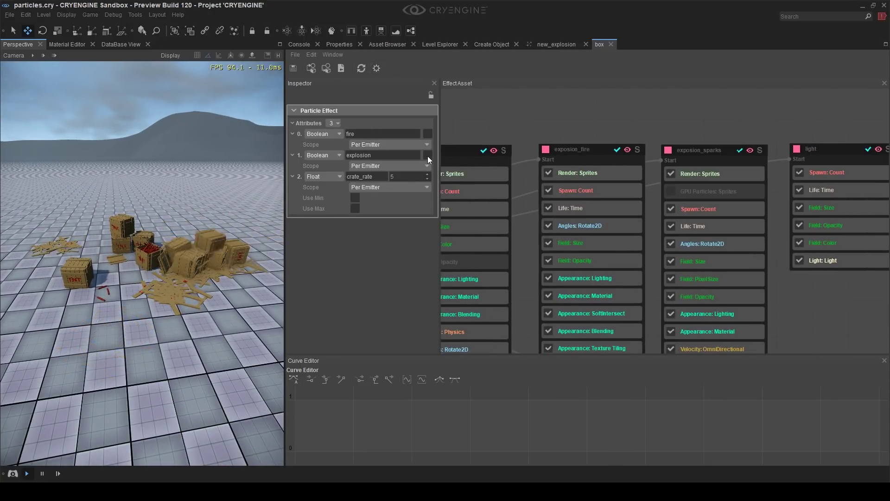
left_click(427, 155)
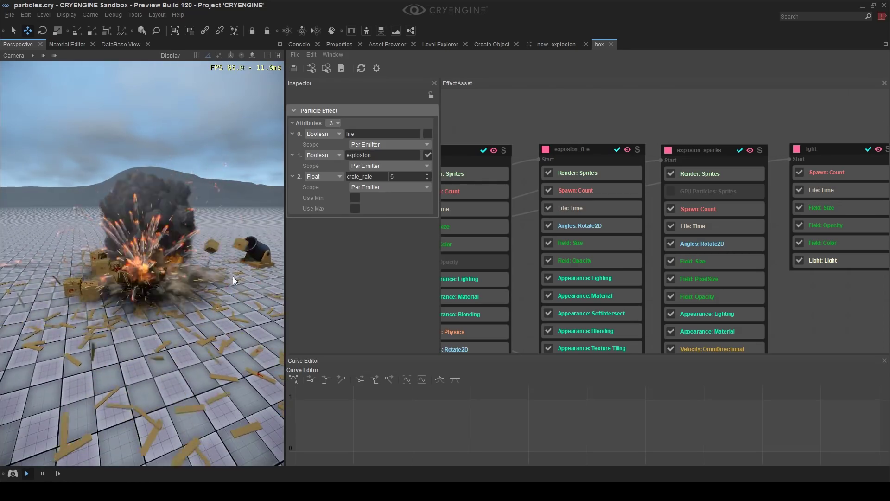
scroll(170, 287, "up", 5)
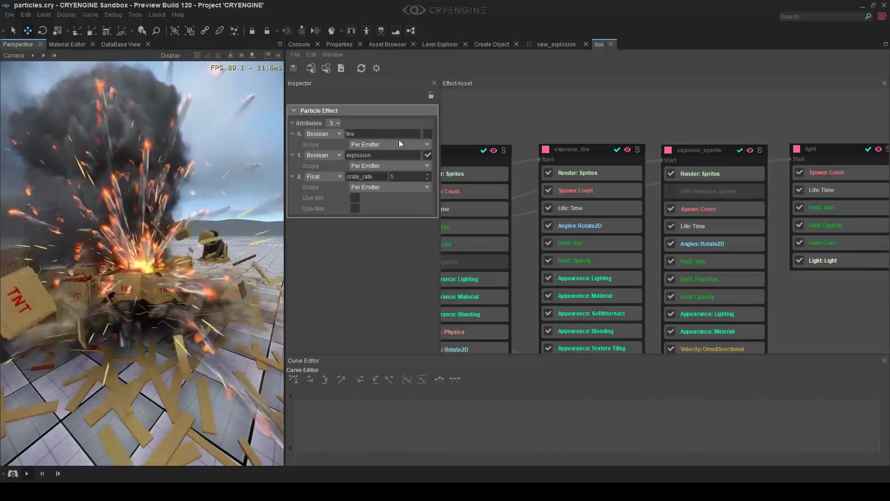
Set the crate_rate effect attribute to 1 and examine the crate explosions in the viewport from close up and farther away
left_click(402, 176)
type("1")
key("Return")
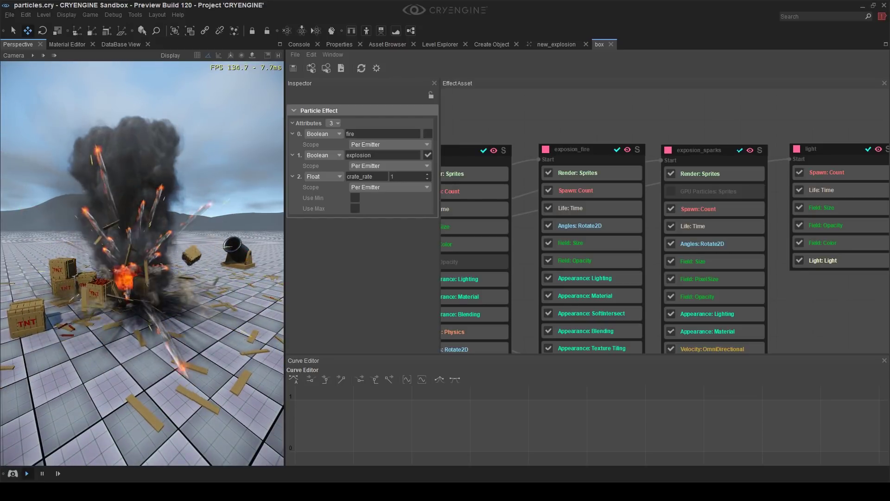
scroll(140, 229, "up", 2)
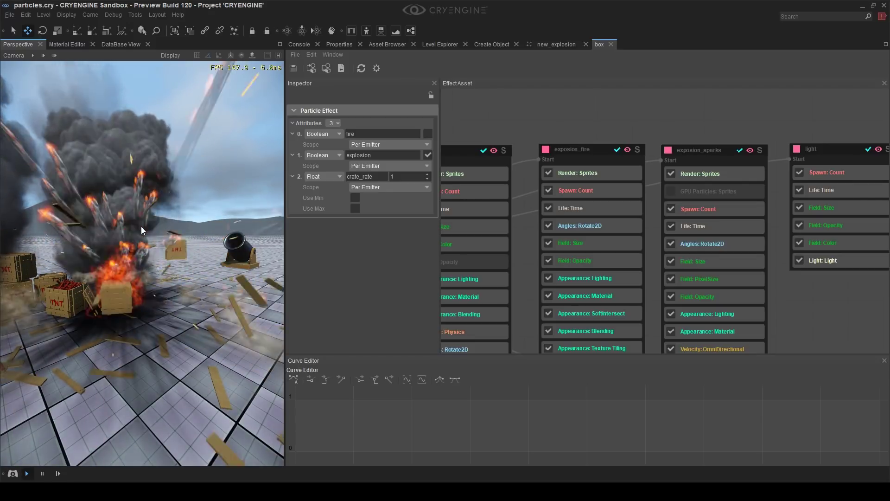
right_click_drag(141, 226, 141, 259)
key("s")
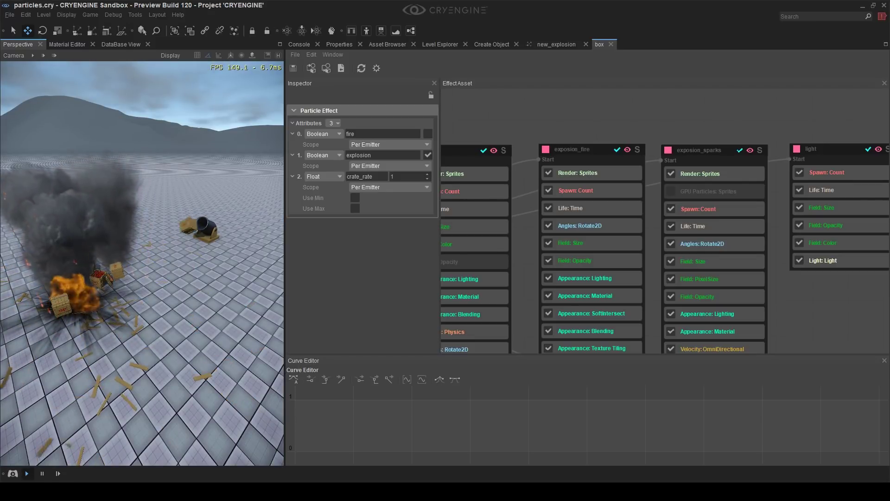